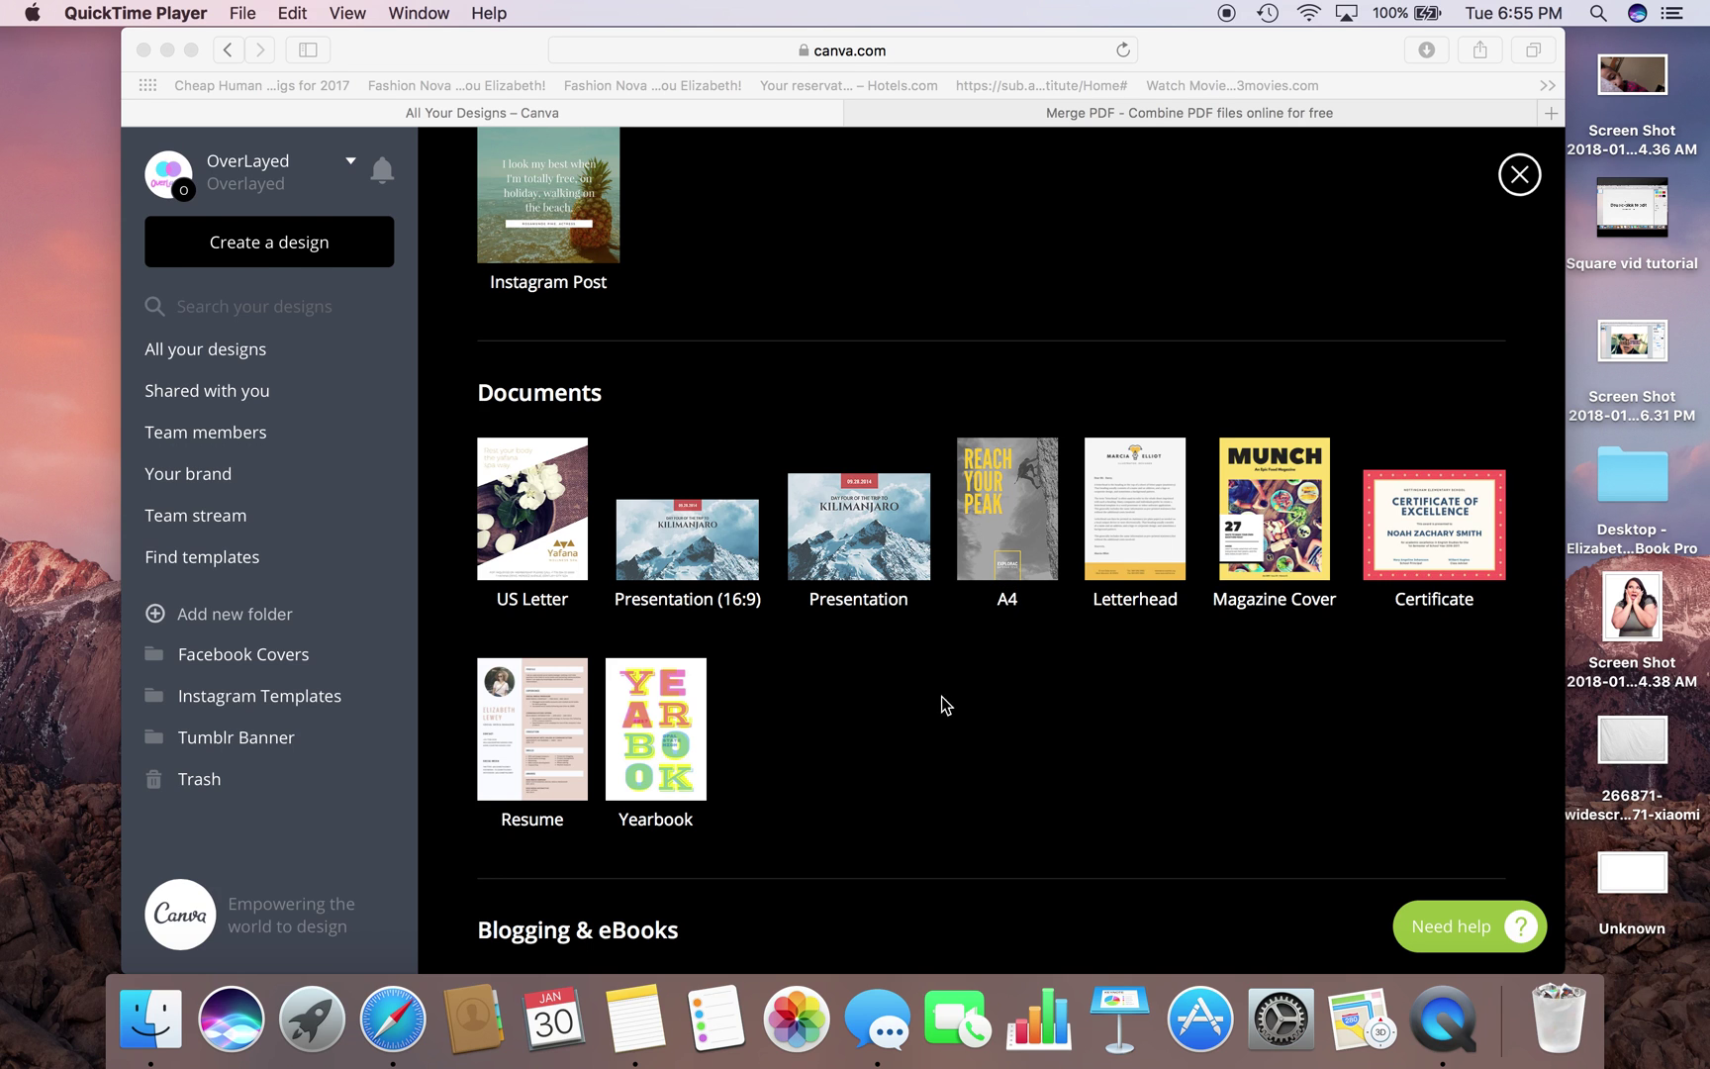
- Create a new blank A4 document design from the Documents templates
scroll(999, 616, "down", 5)
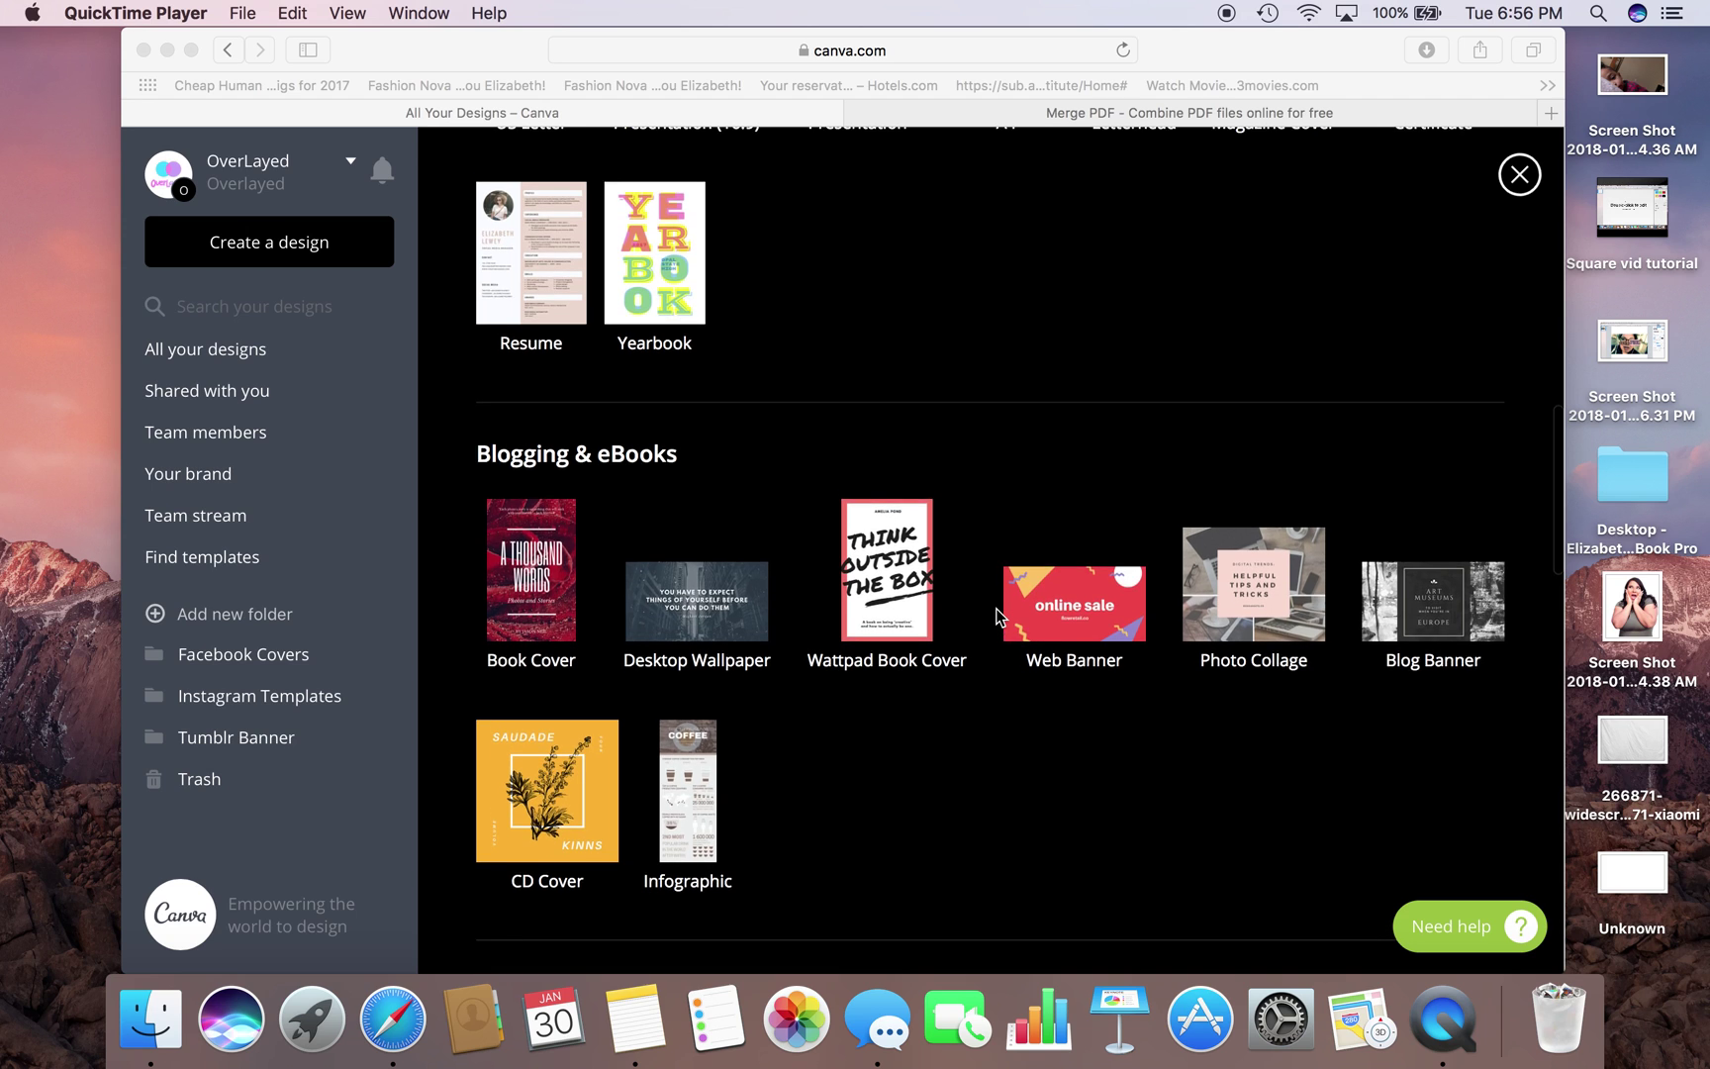
scroll(997, 616, "up", 1)
scroll(997, 616, "up", 2)
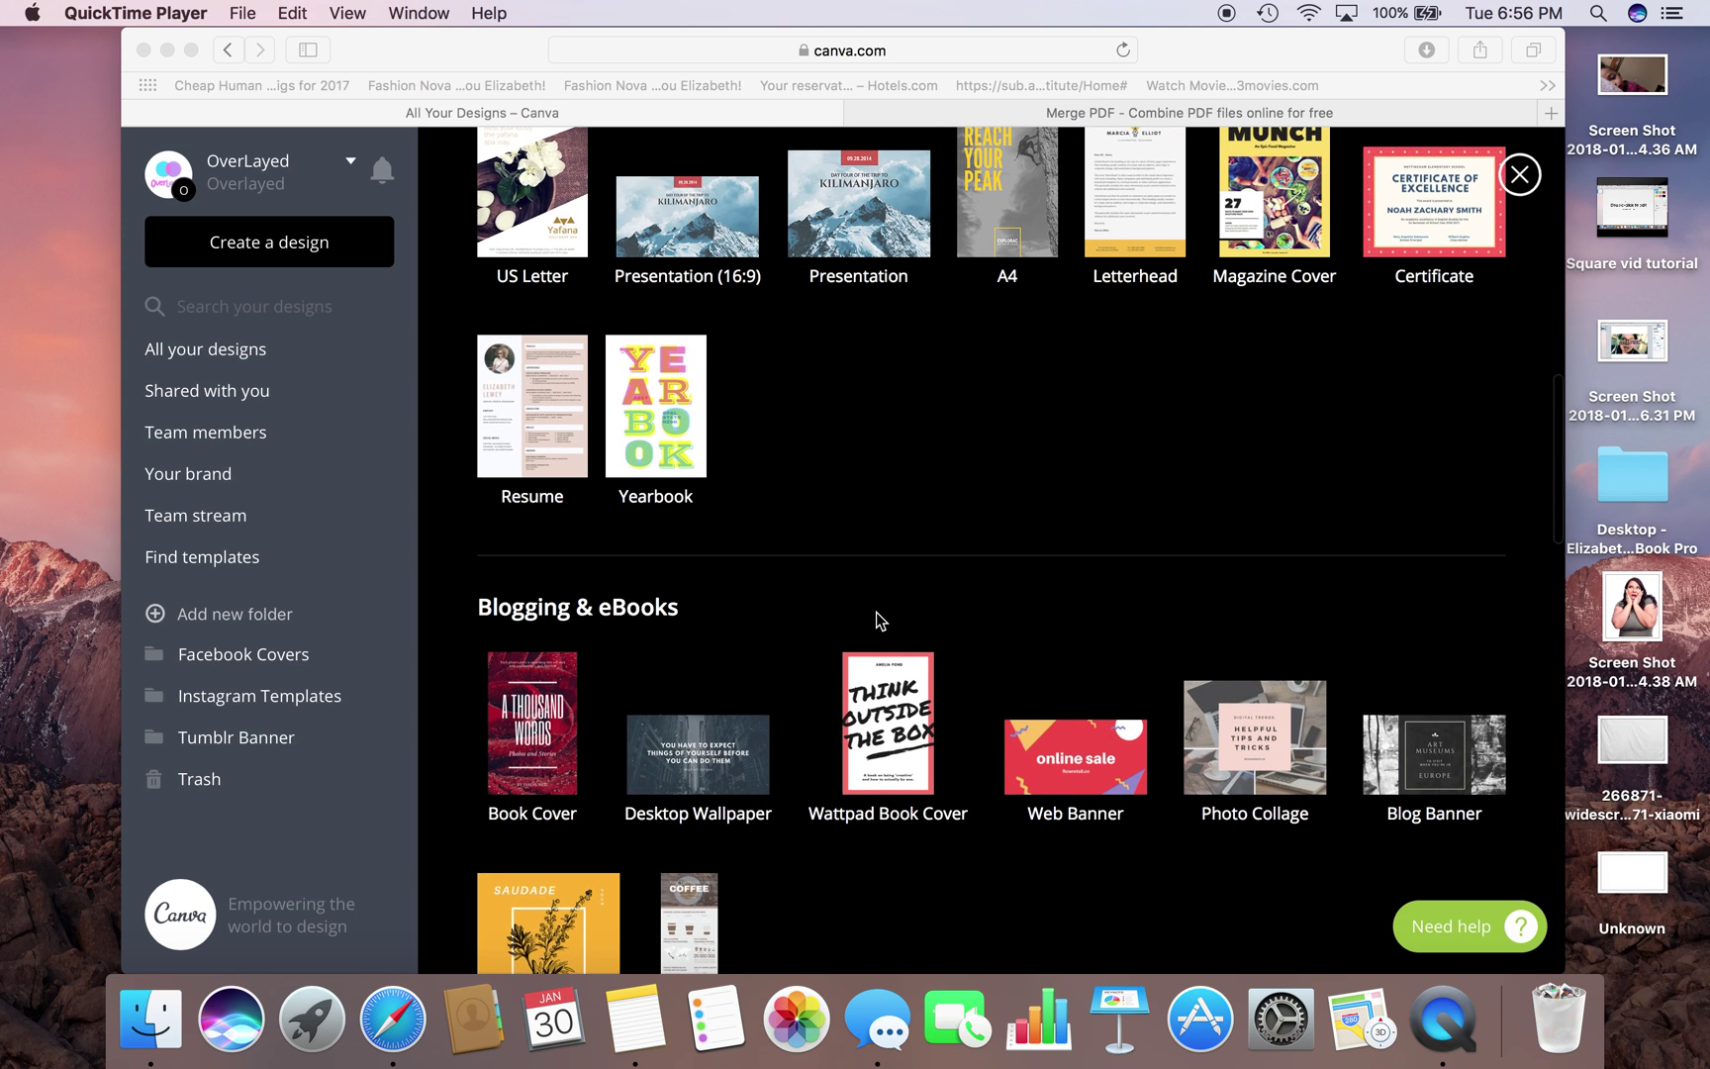
scroll(877, 615, "up", 5)
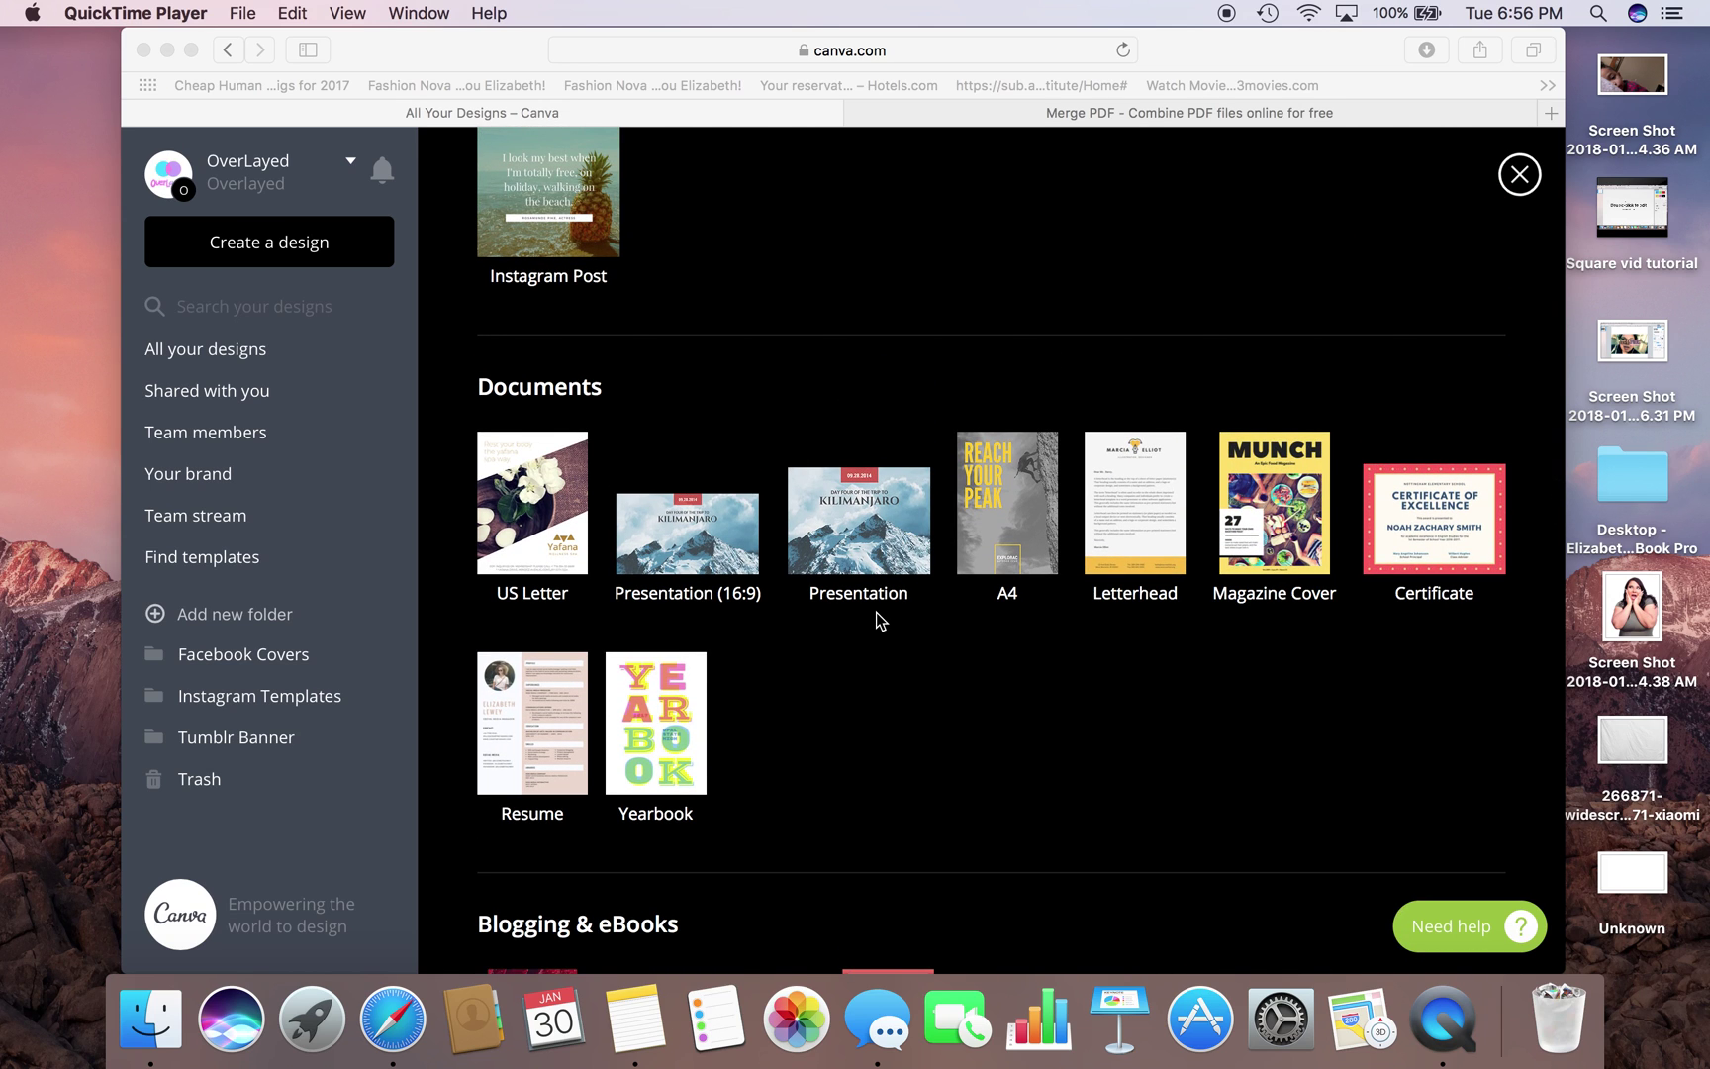
left_click(1020, 542)
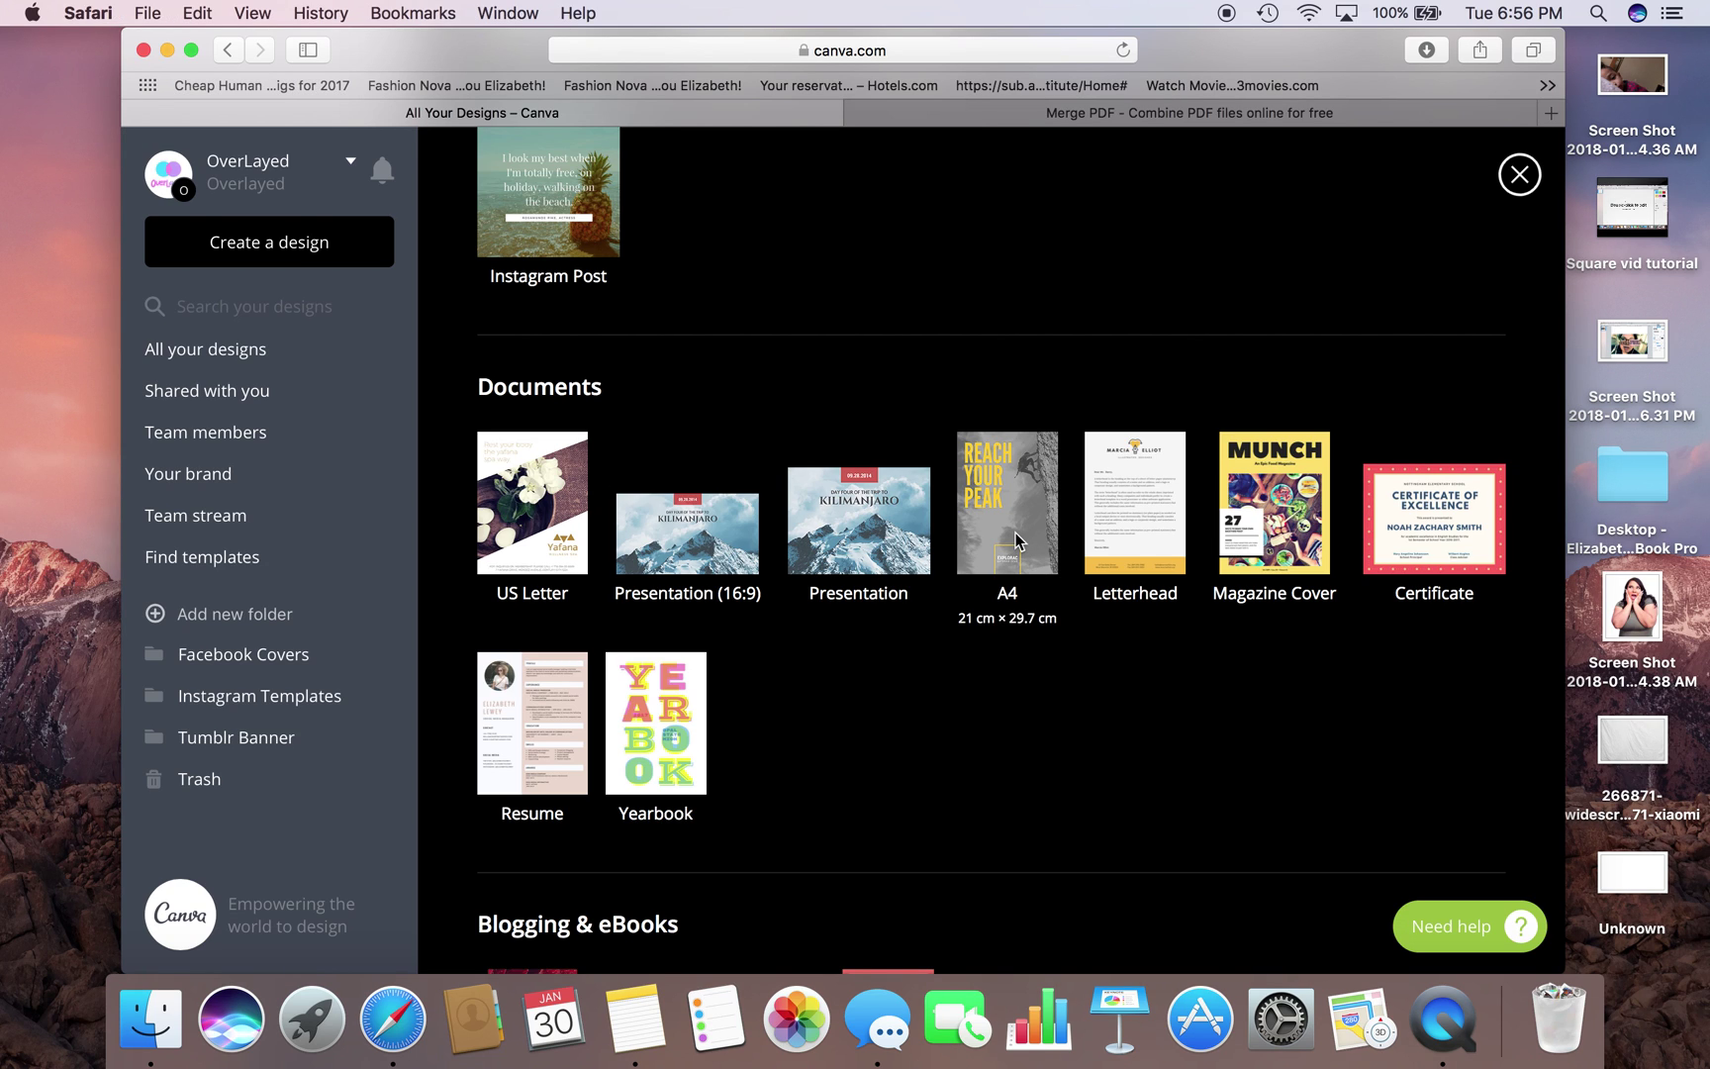
left_click(1010, 524)
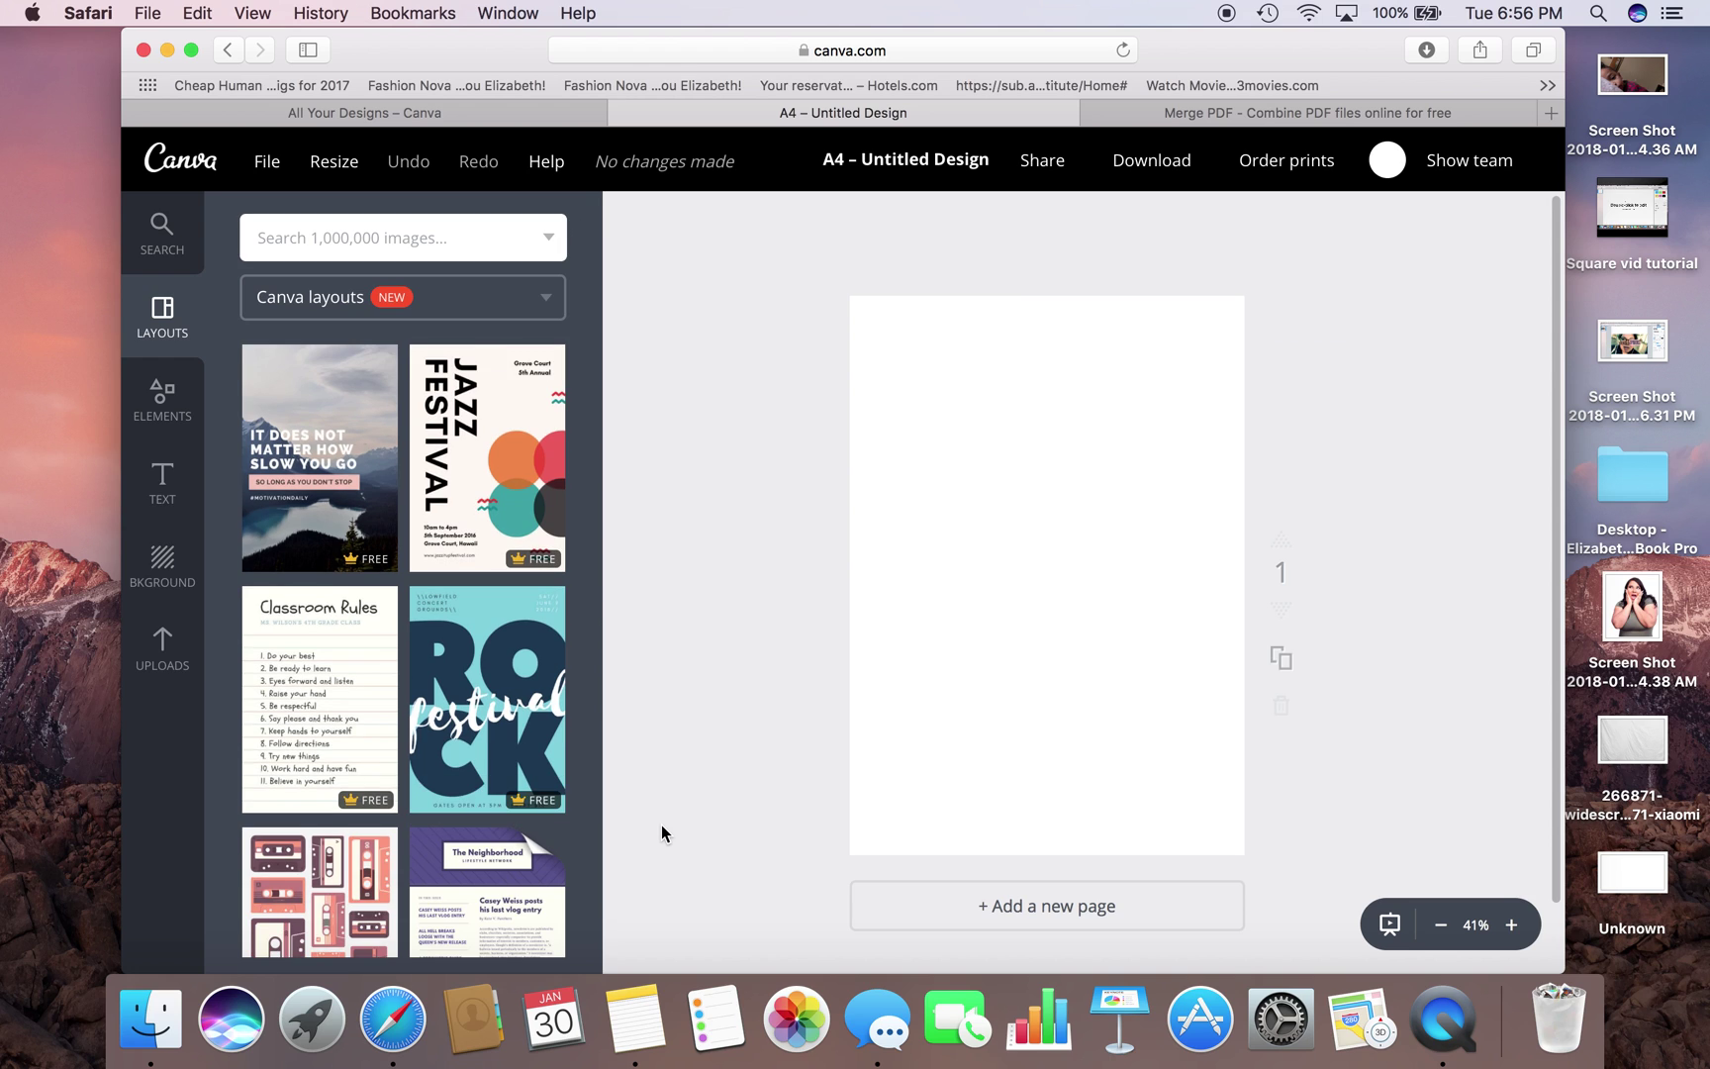
- Apply the orange FRESH START Vitamin C+ layout from the Layouts panel to the A4 page
scroll(694, 681, "down", 2)
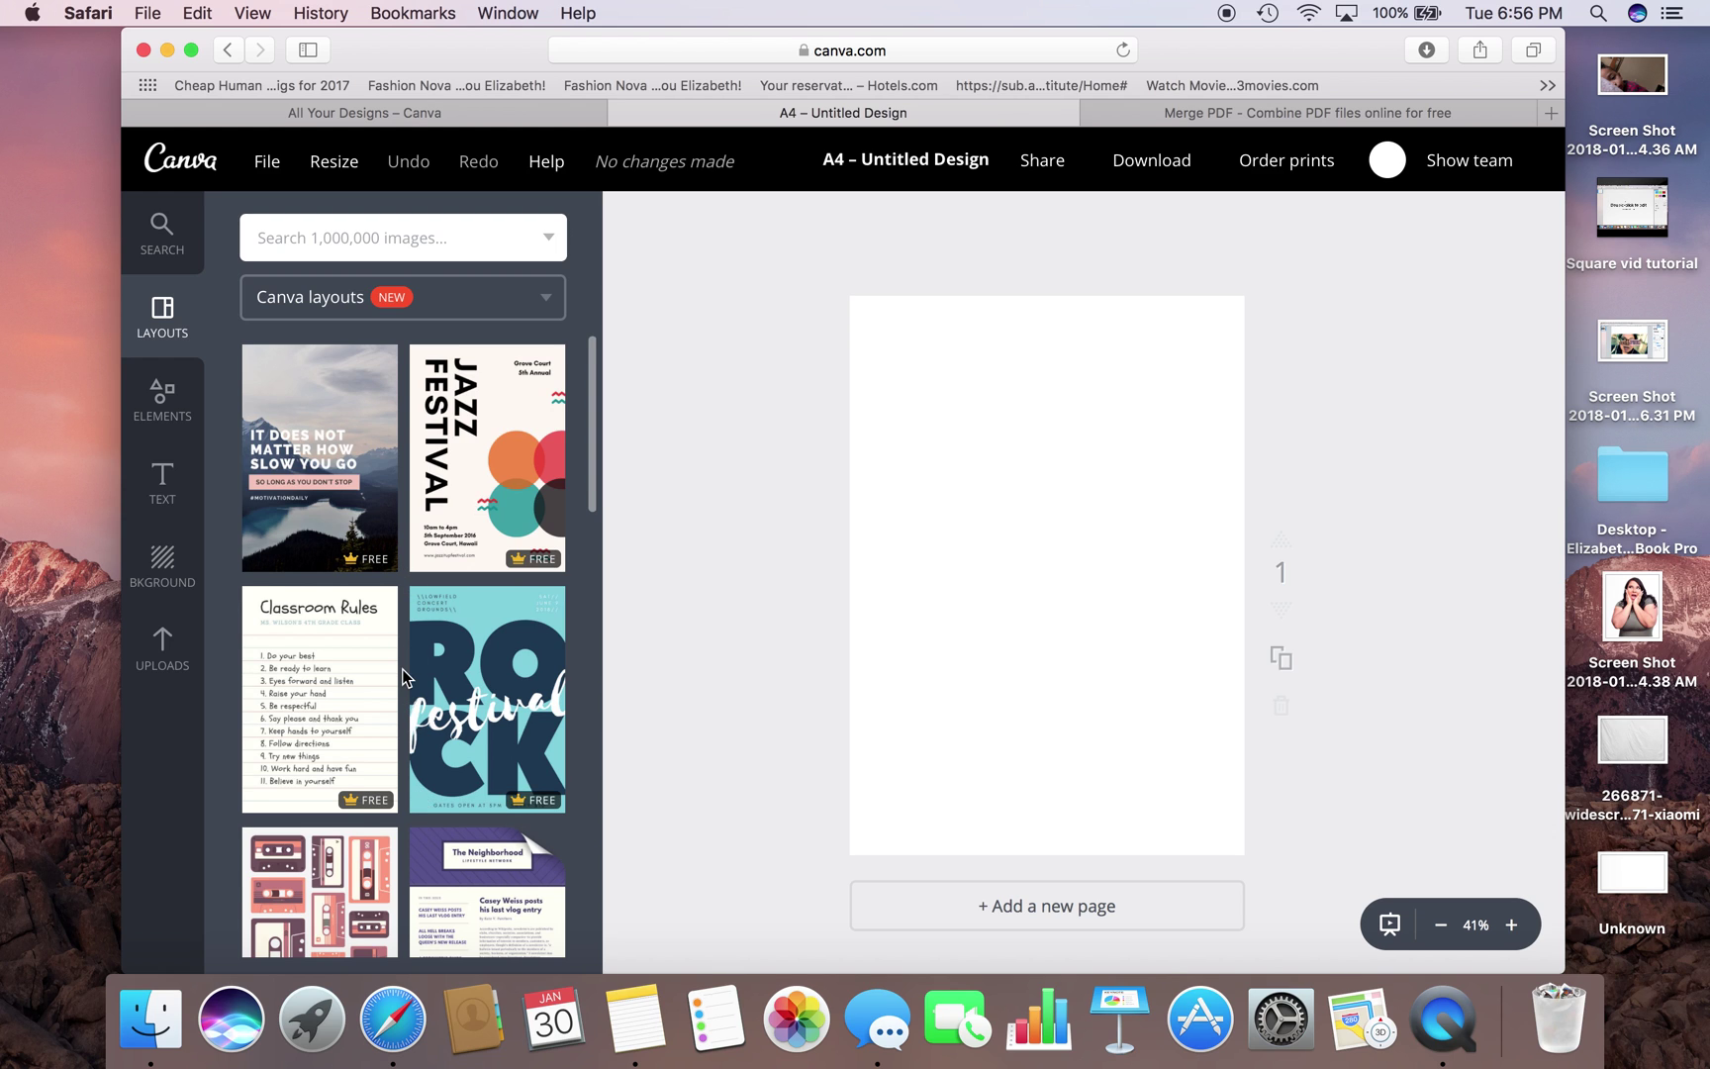
scroll(406, 683, "down", 5)
scroll(405, 681, "down", 5)
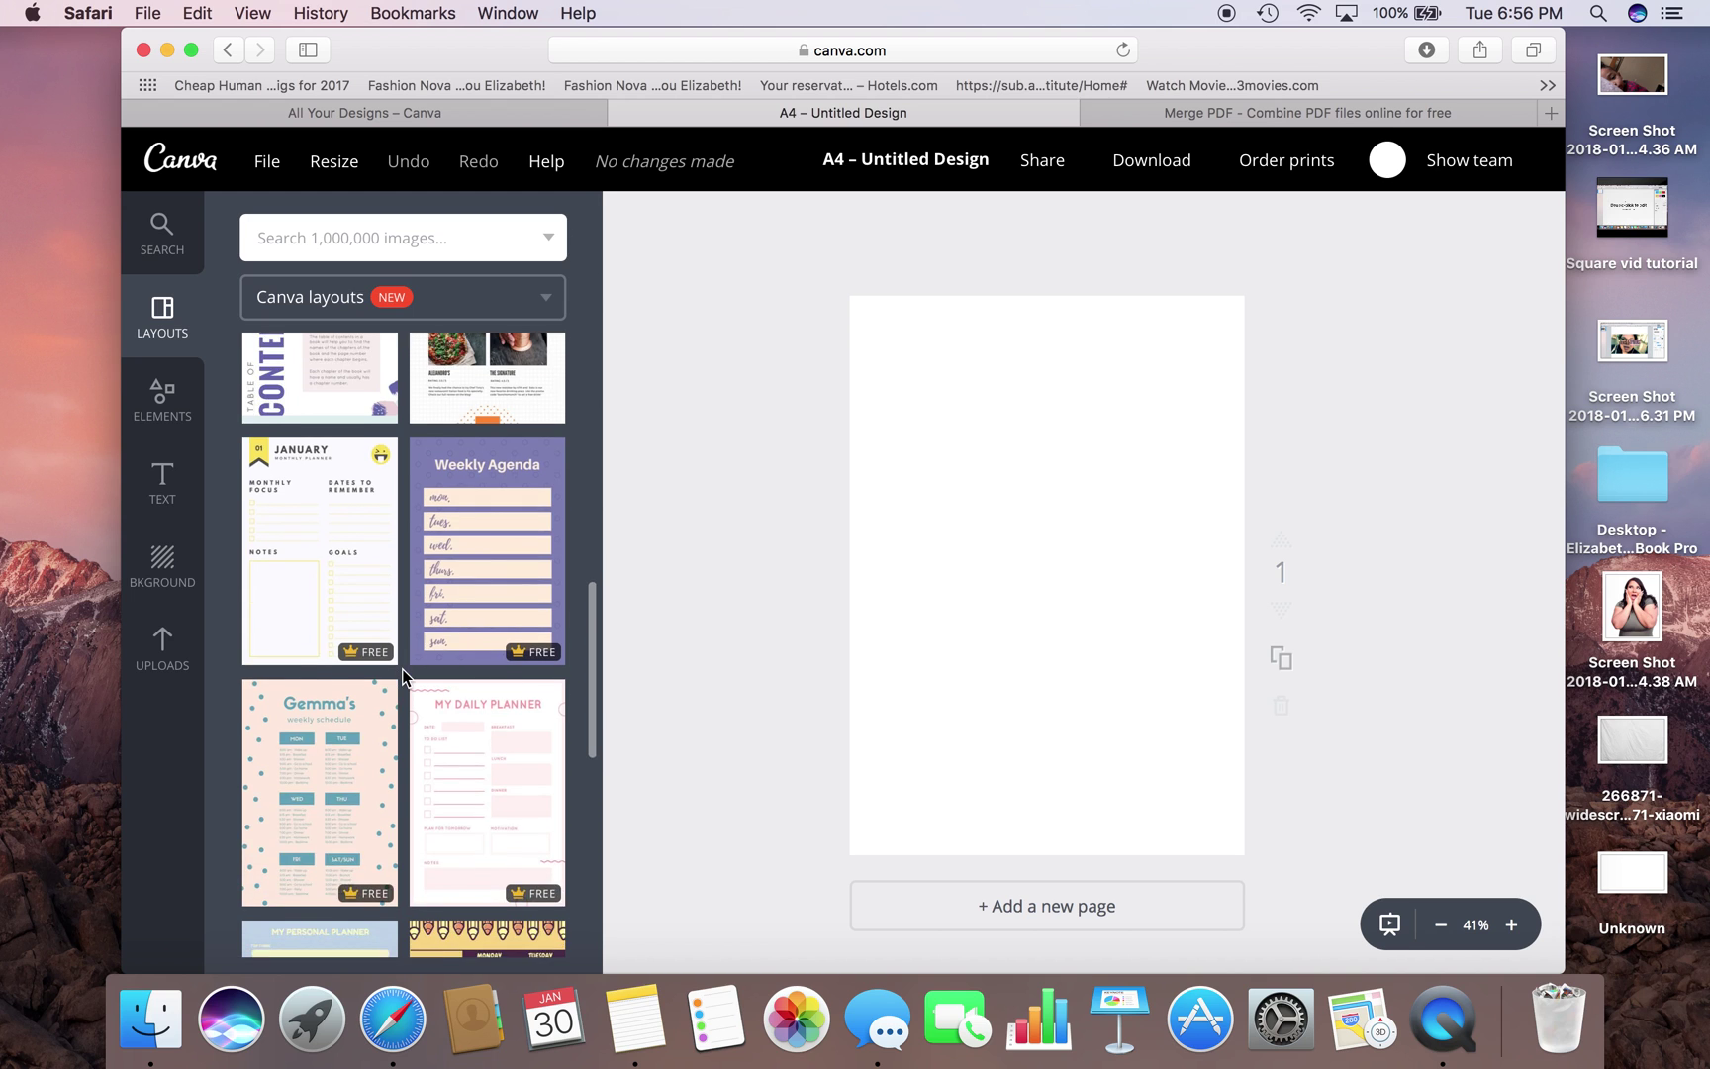
scroll(402, 677, "down", 10)
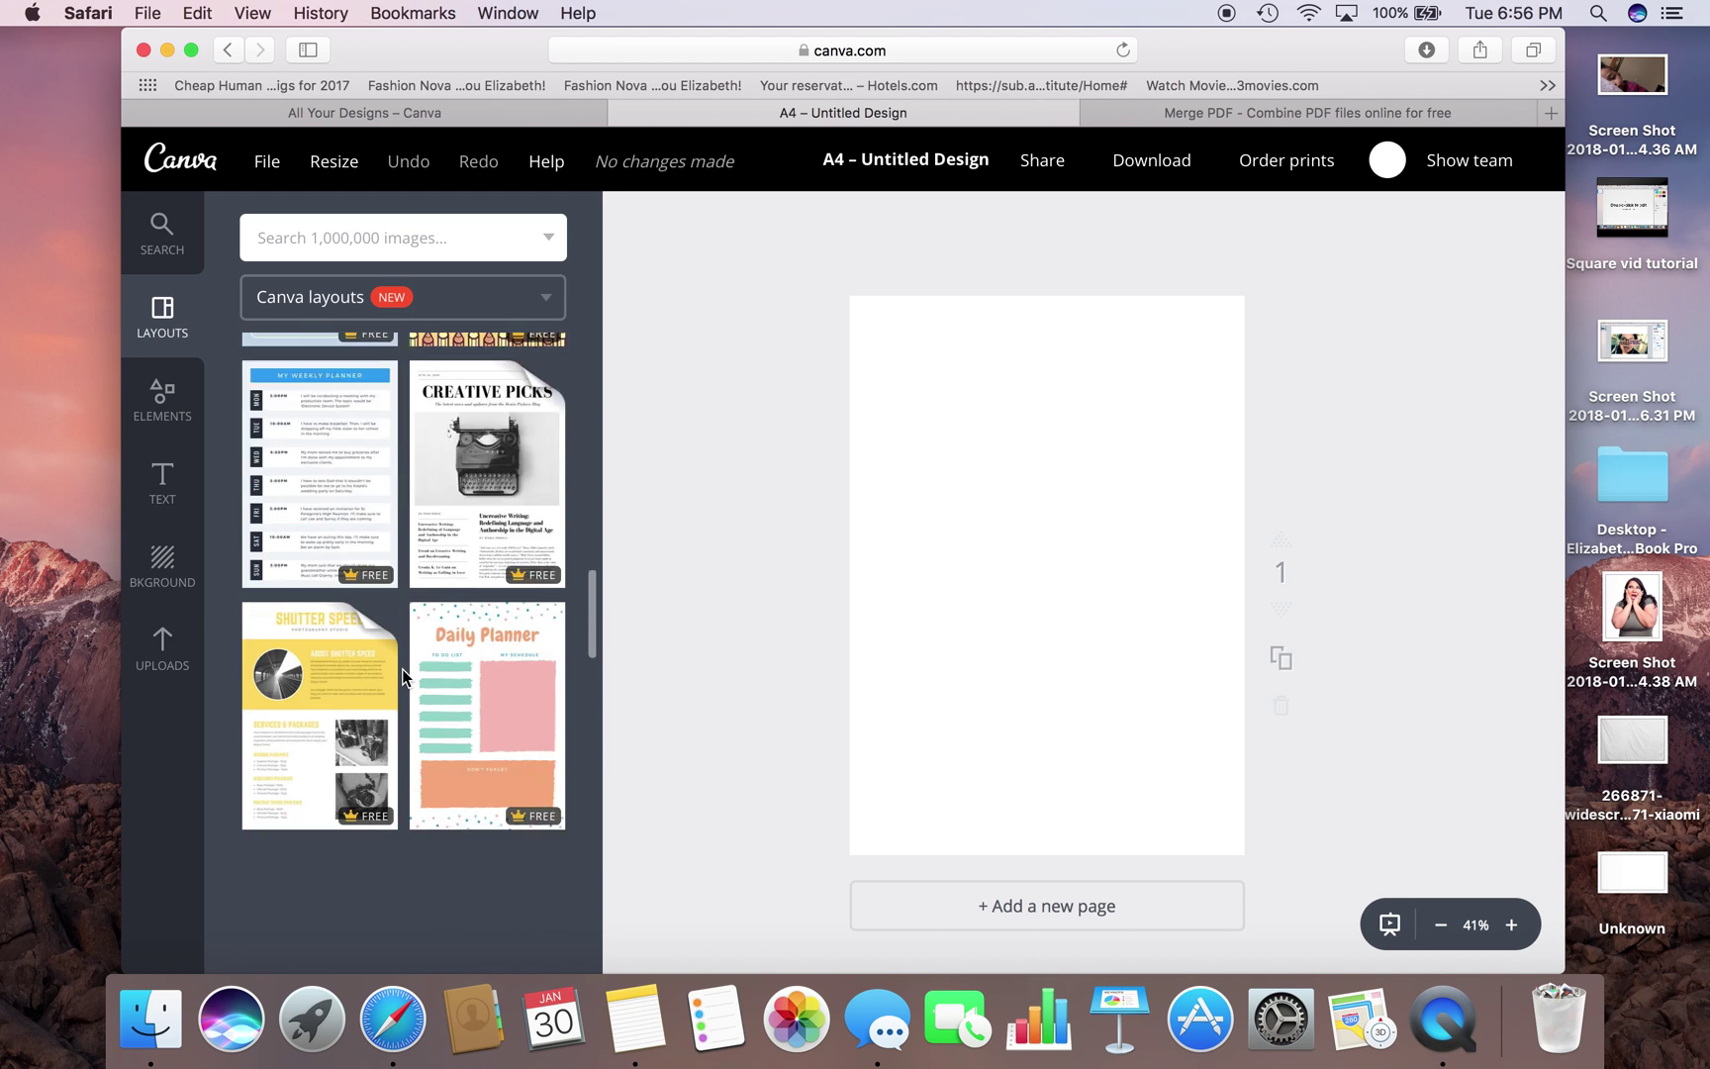
scroll(402, 677, "down", 10)
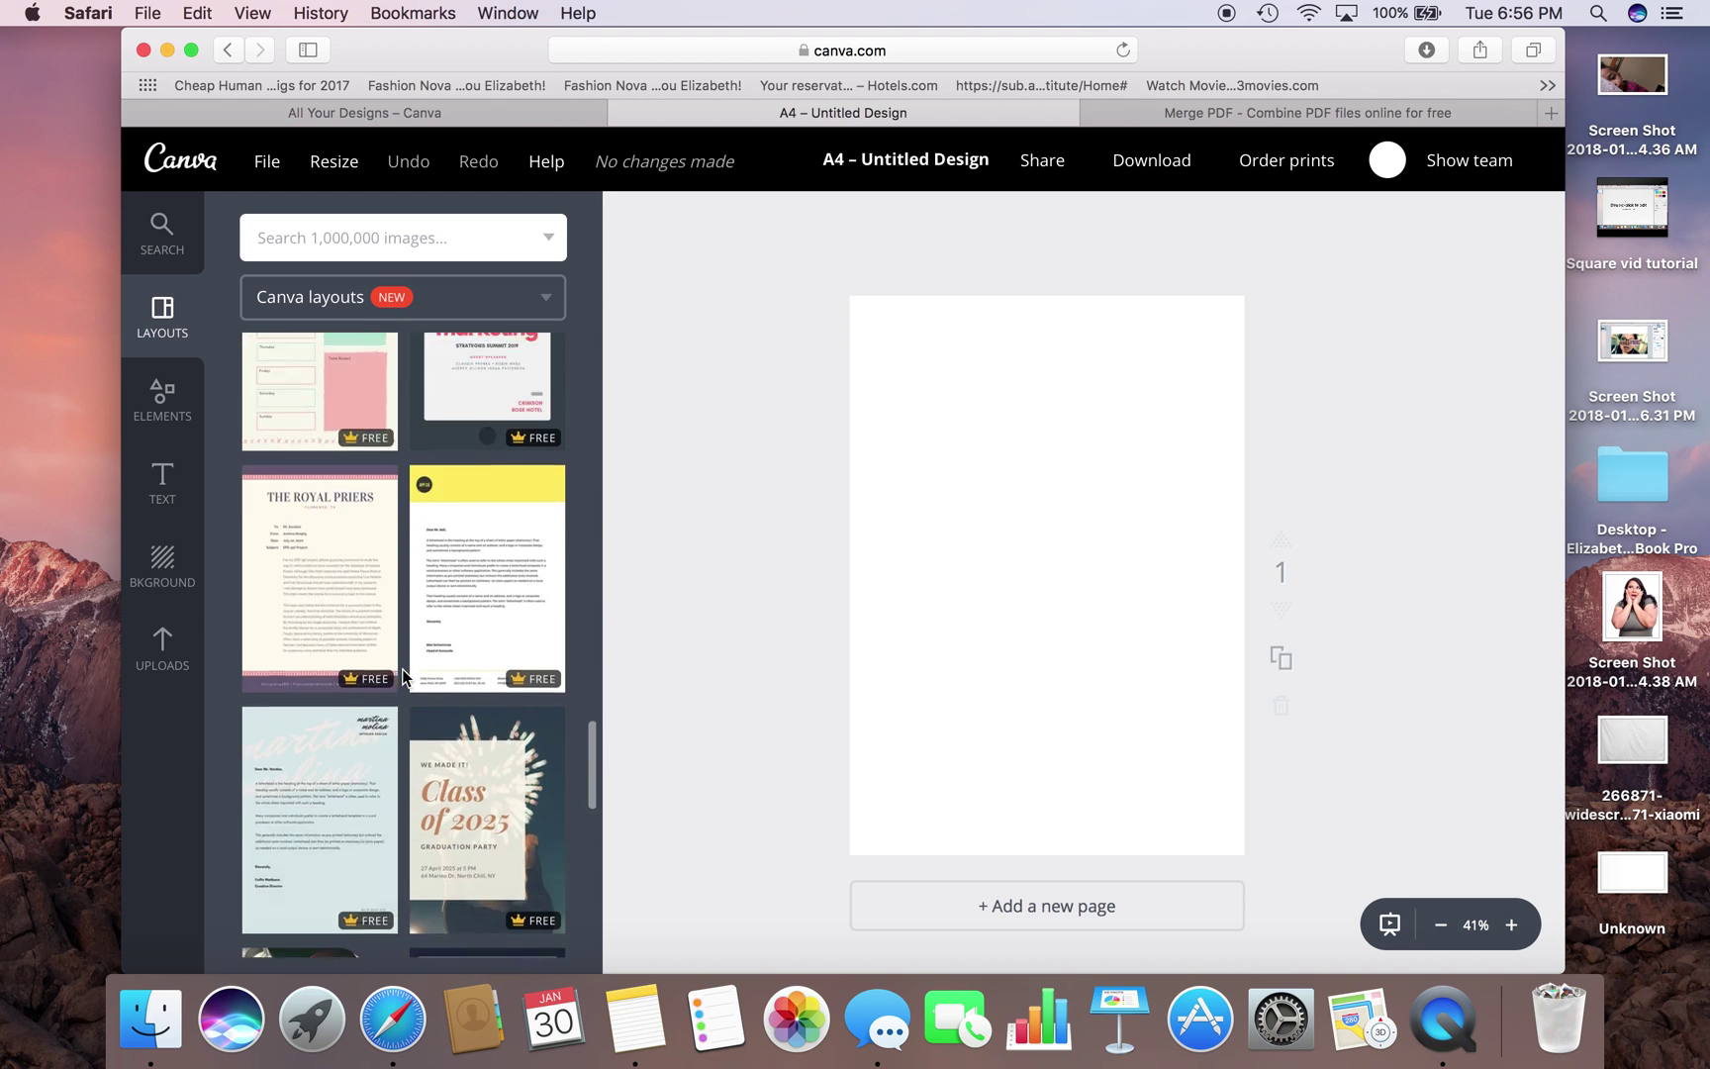
scroll(403, 677, "down", 10)
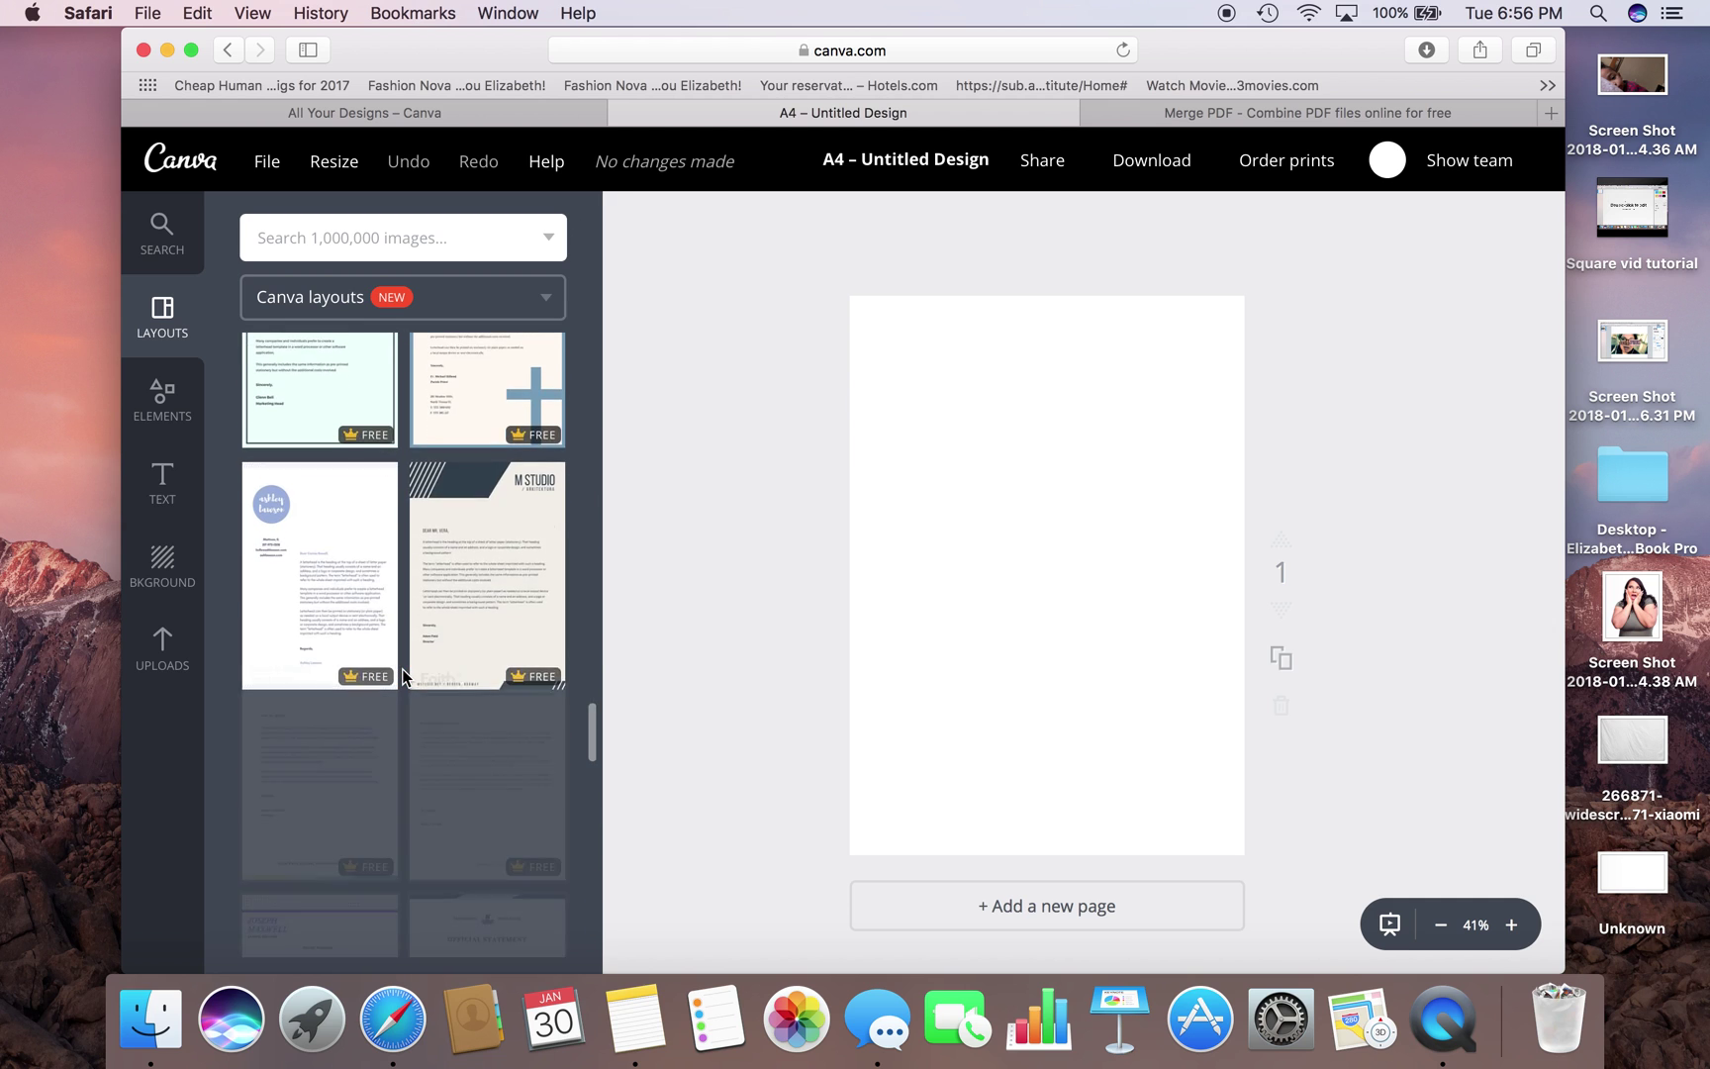
scroll(403, 677, "down", 10)
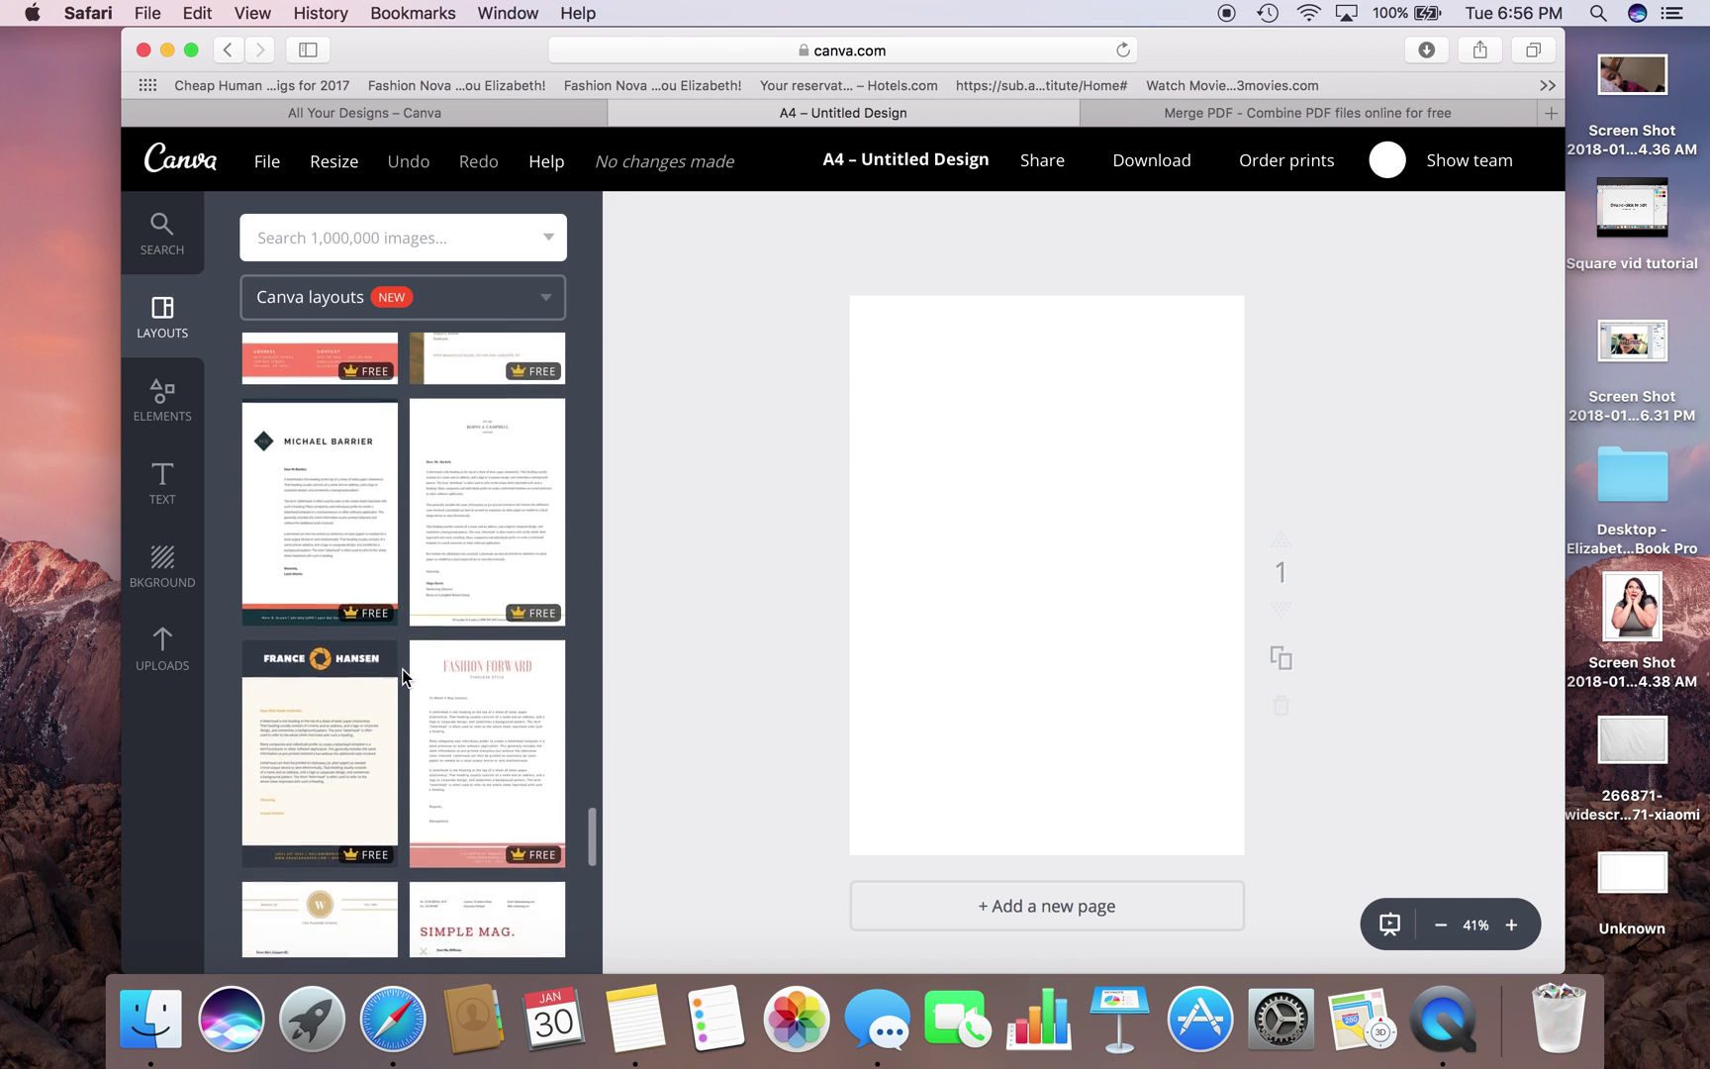
scroll(403, 677, "down", 10)
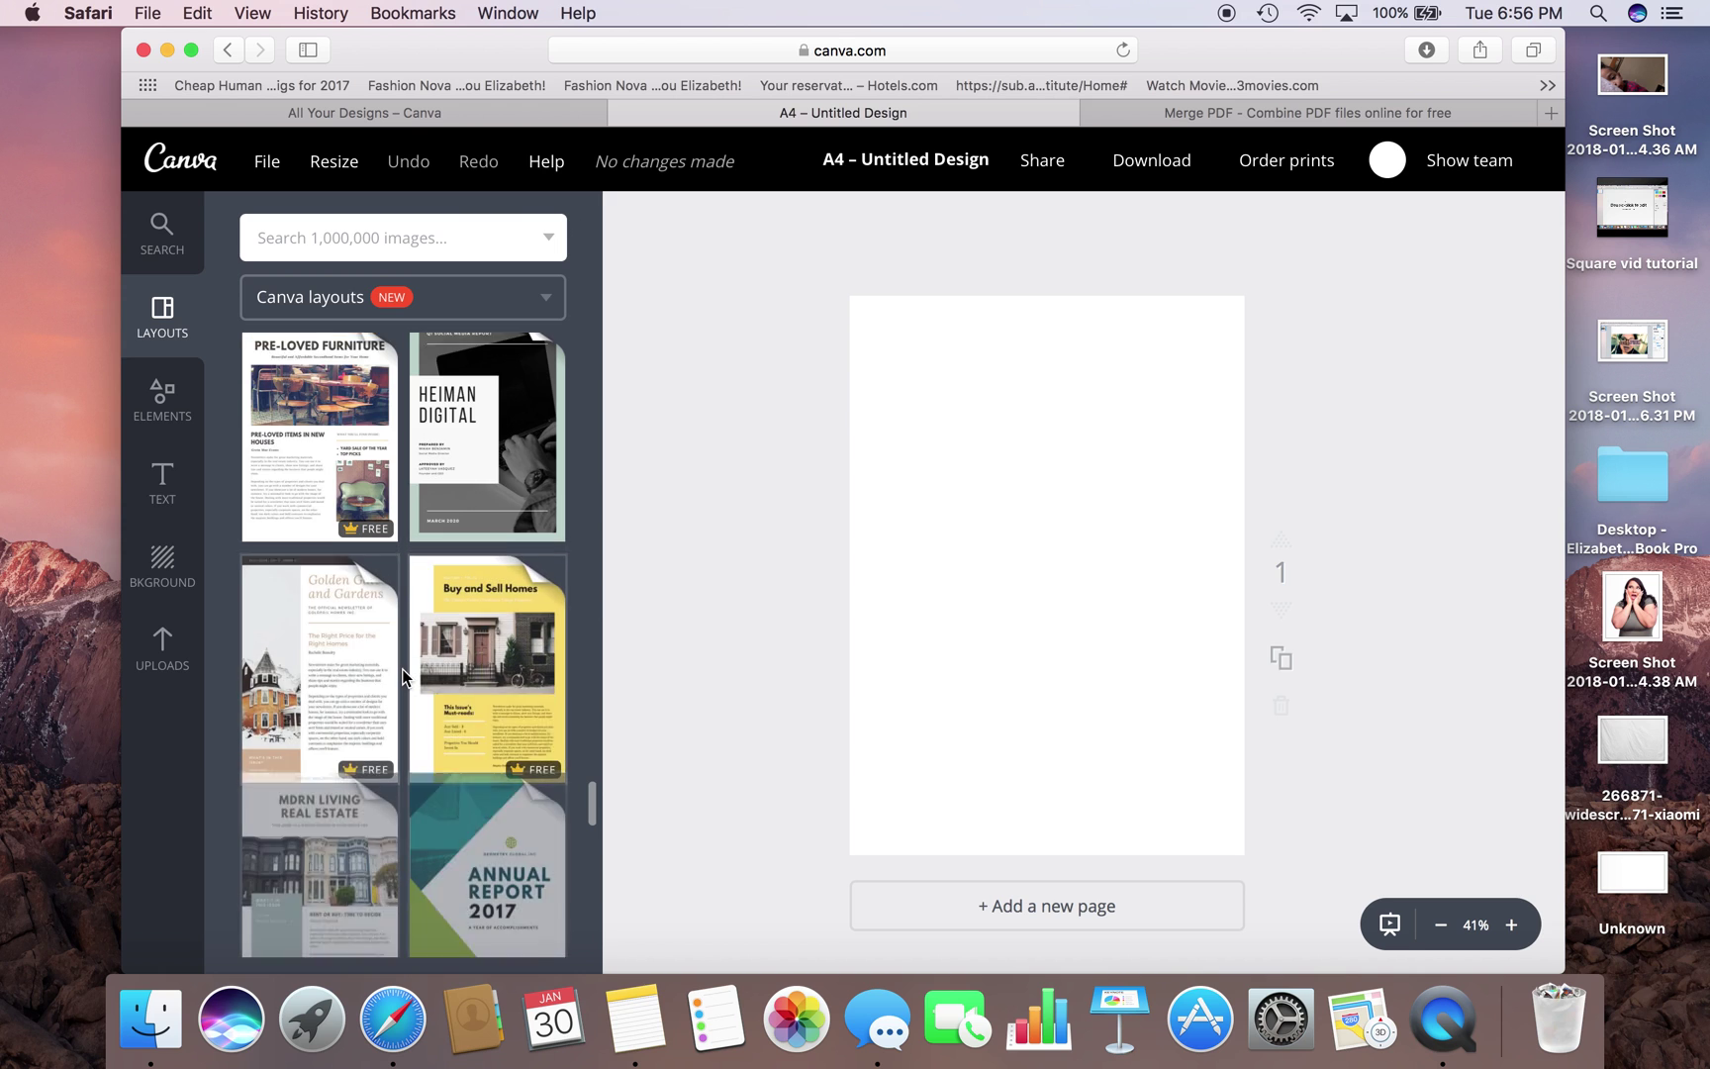
scroll(403, 677, "down", 10)
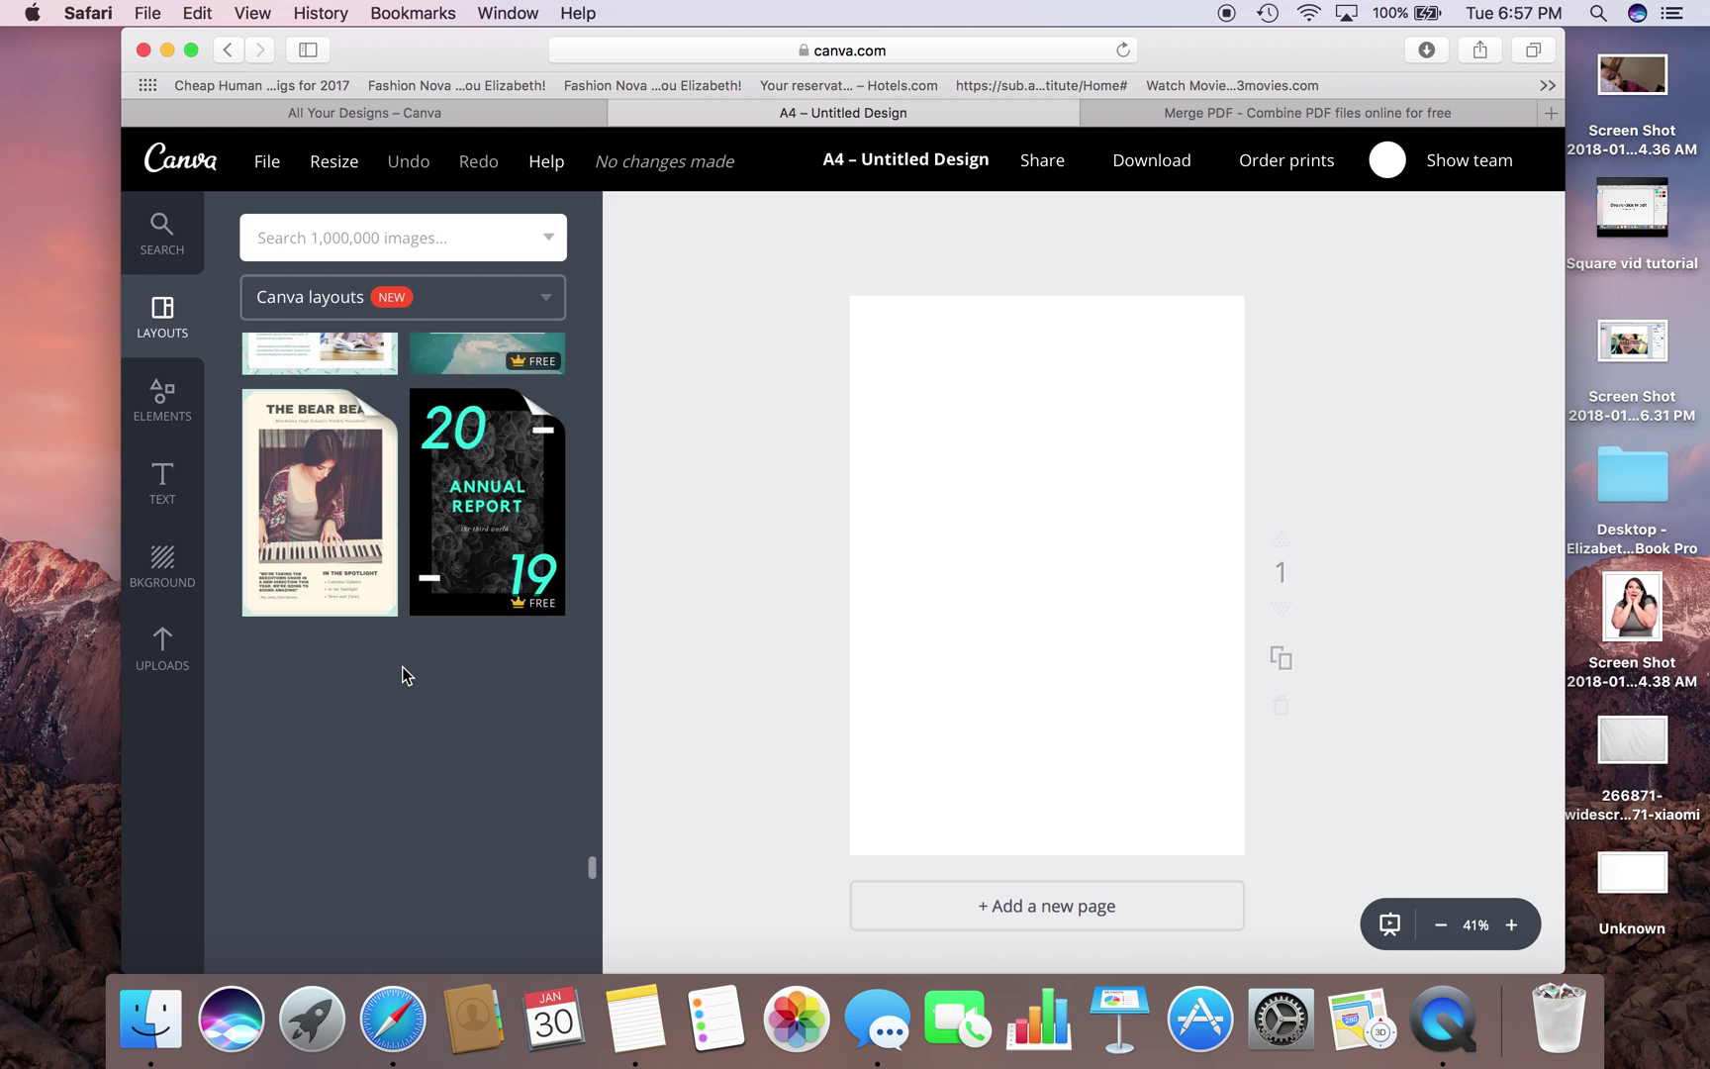
scroll(403, 674, "down", 10)
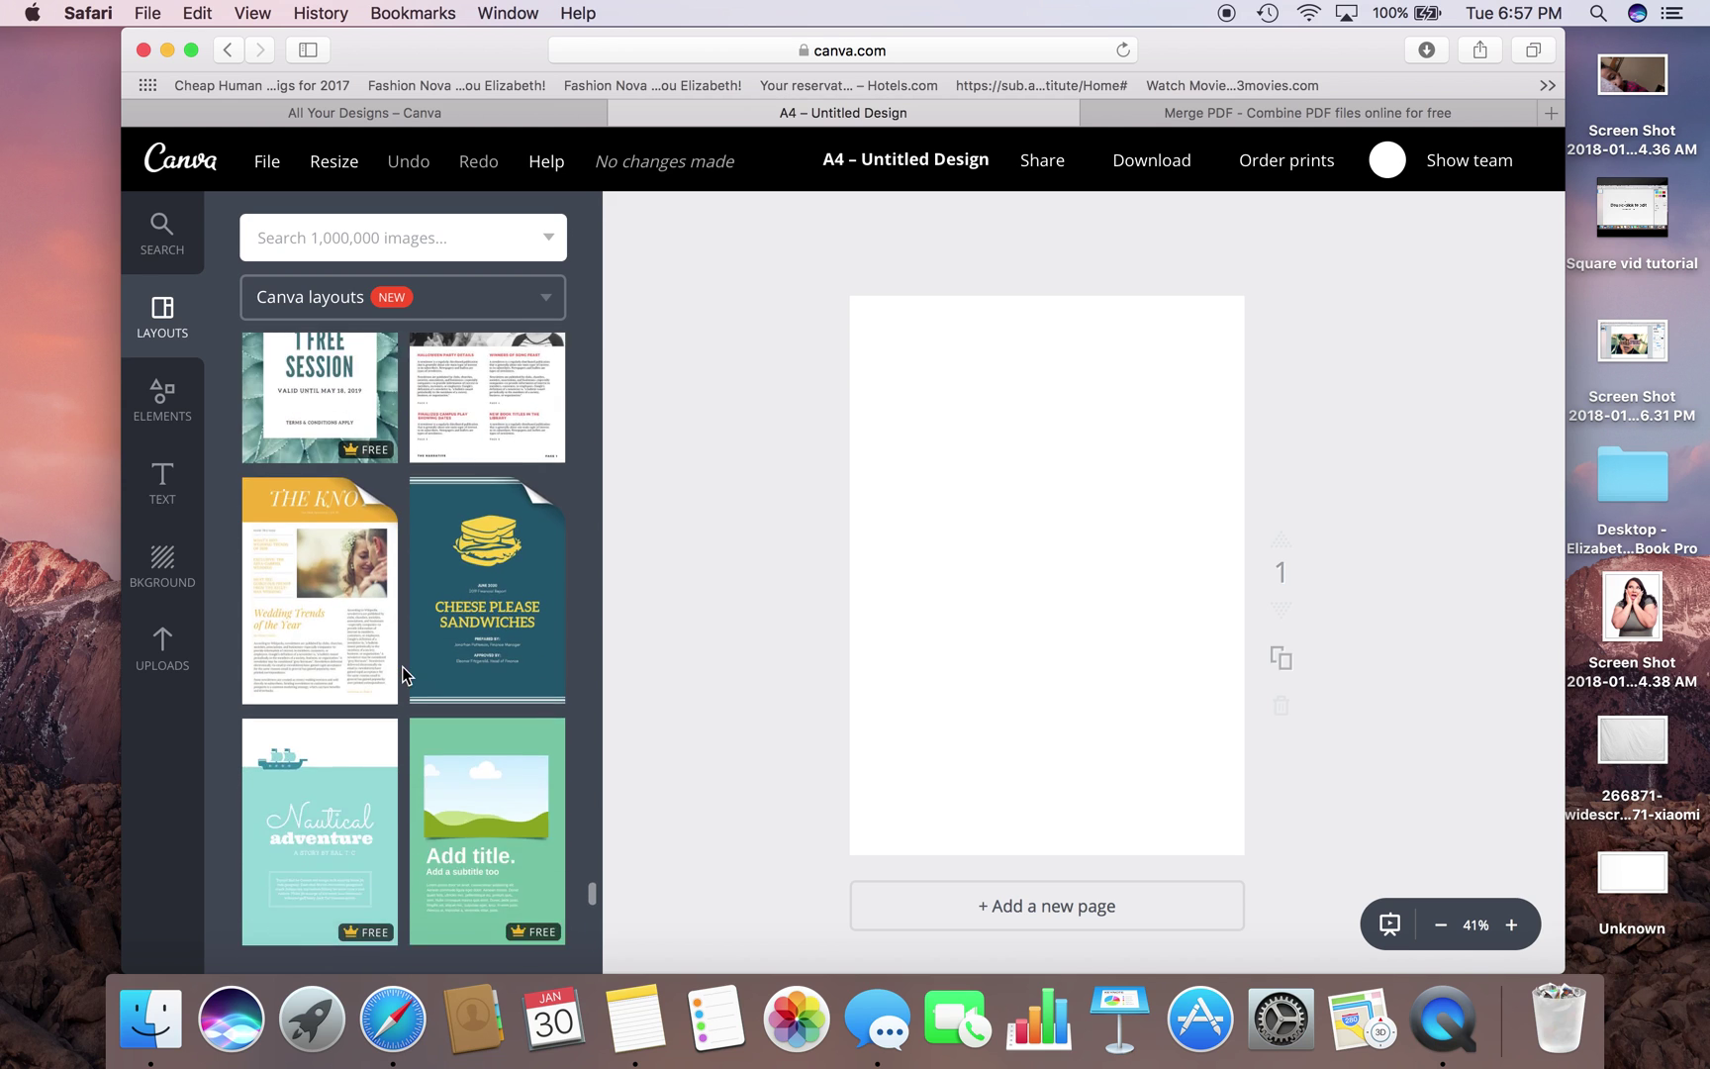
scroll(402, 673, "down", 3)
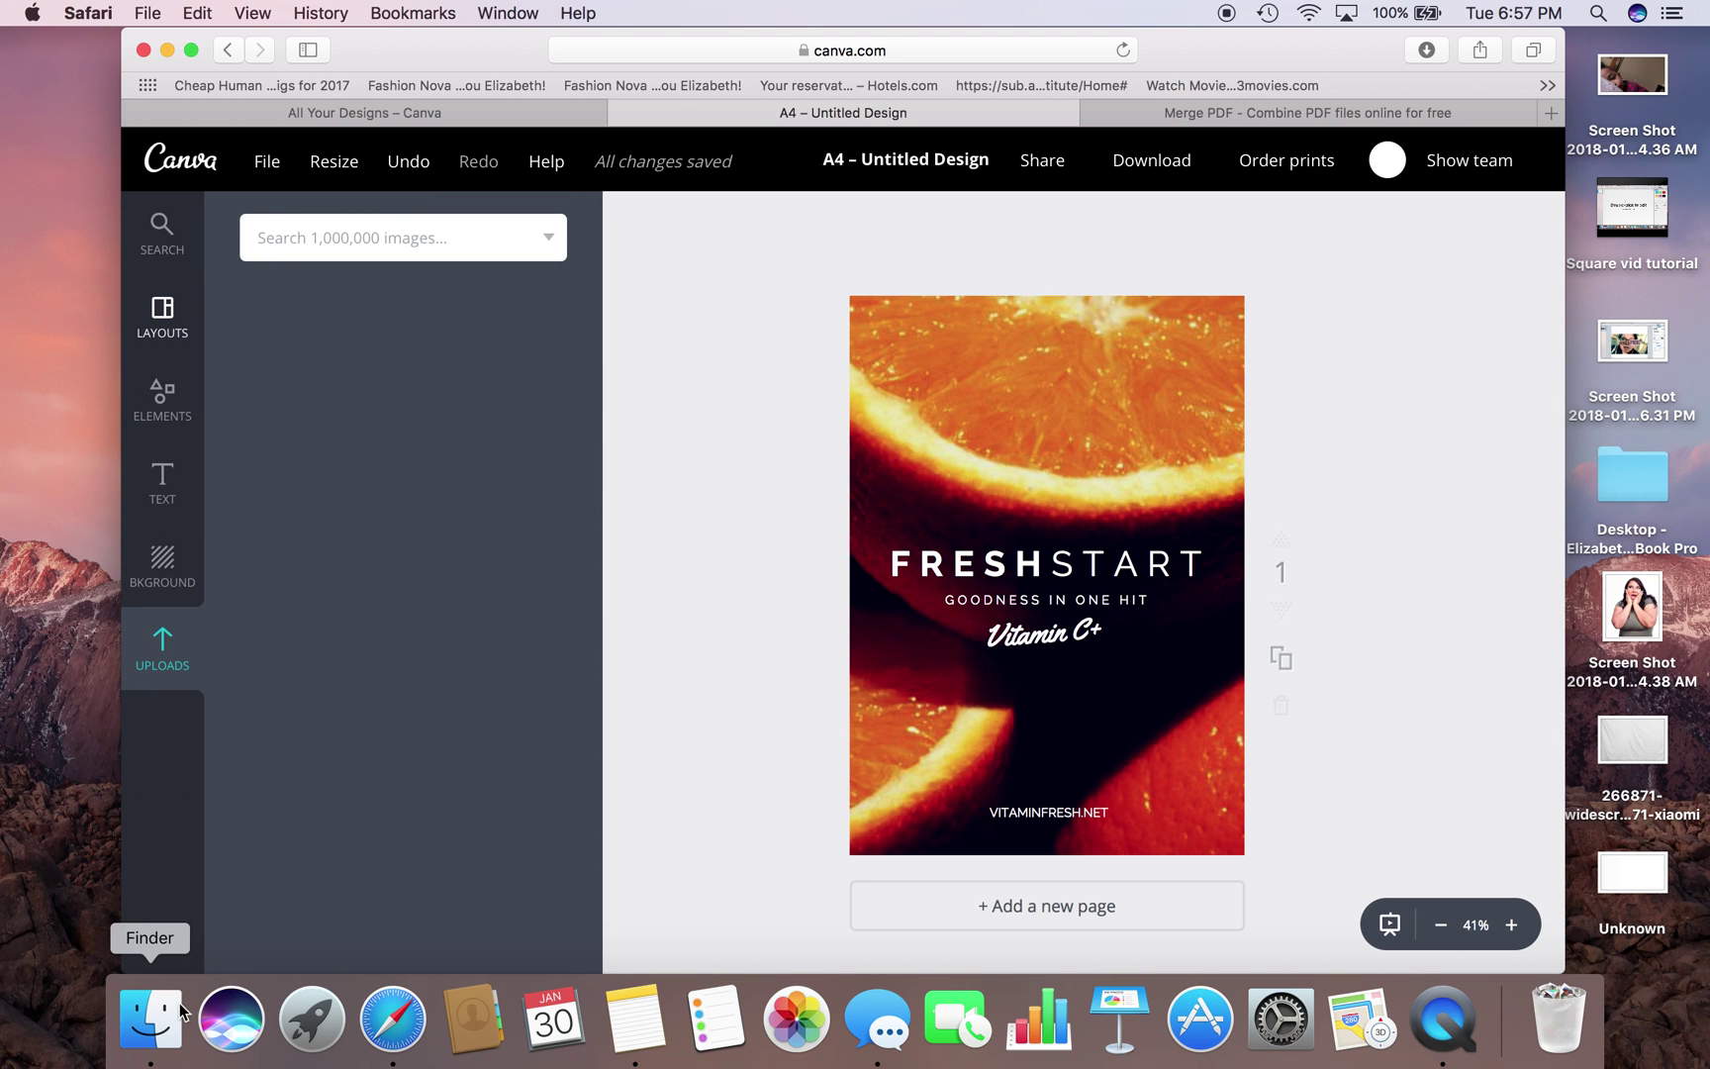
- Upload pexels-photo-365194 from Finder's All My Files into Canva's Uploads panel
left_click(151, 1019)
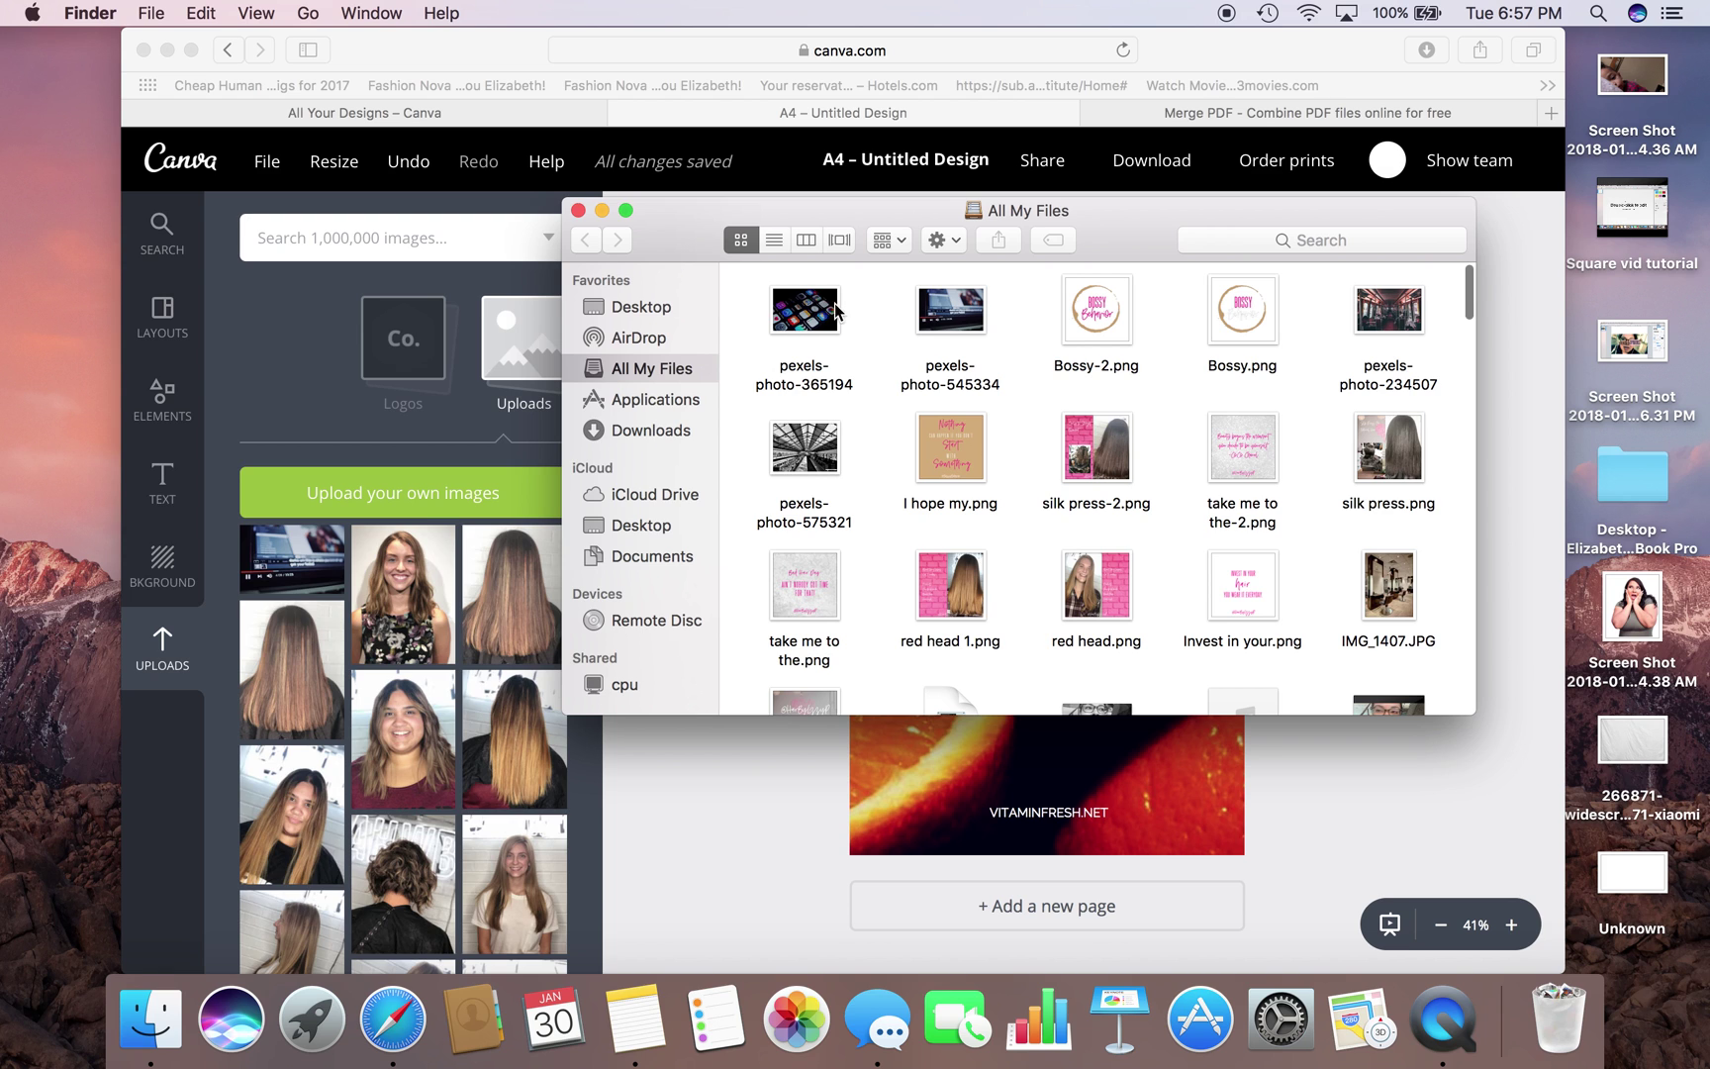
left_click_drag(803, 312, 317, 594)
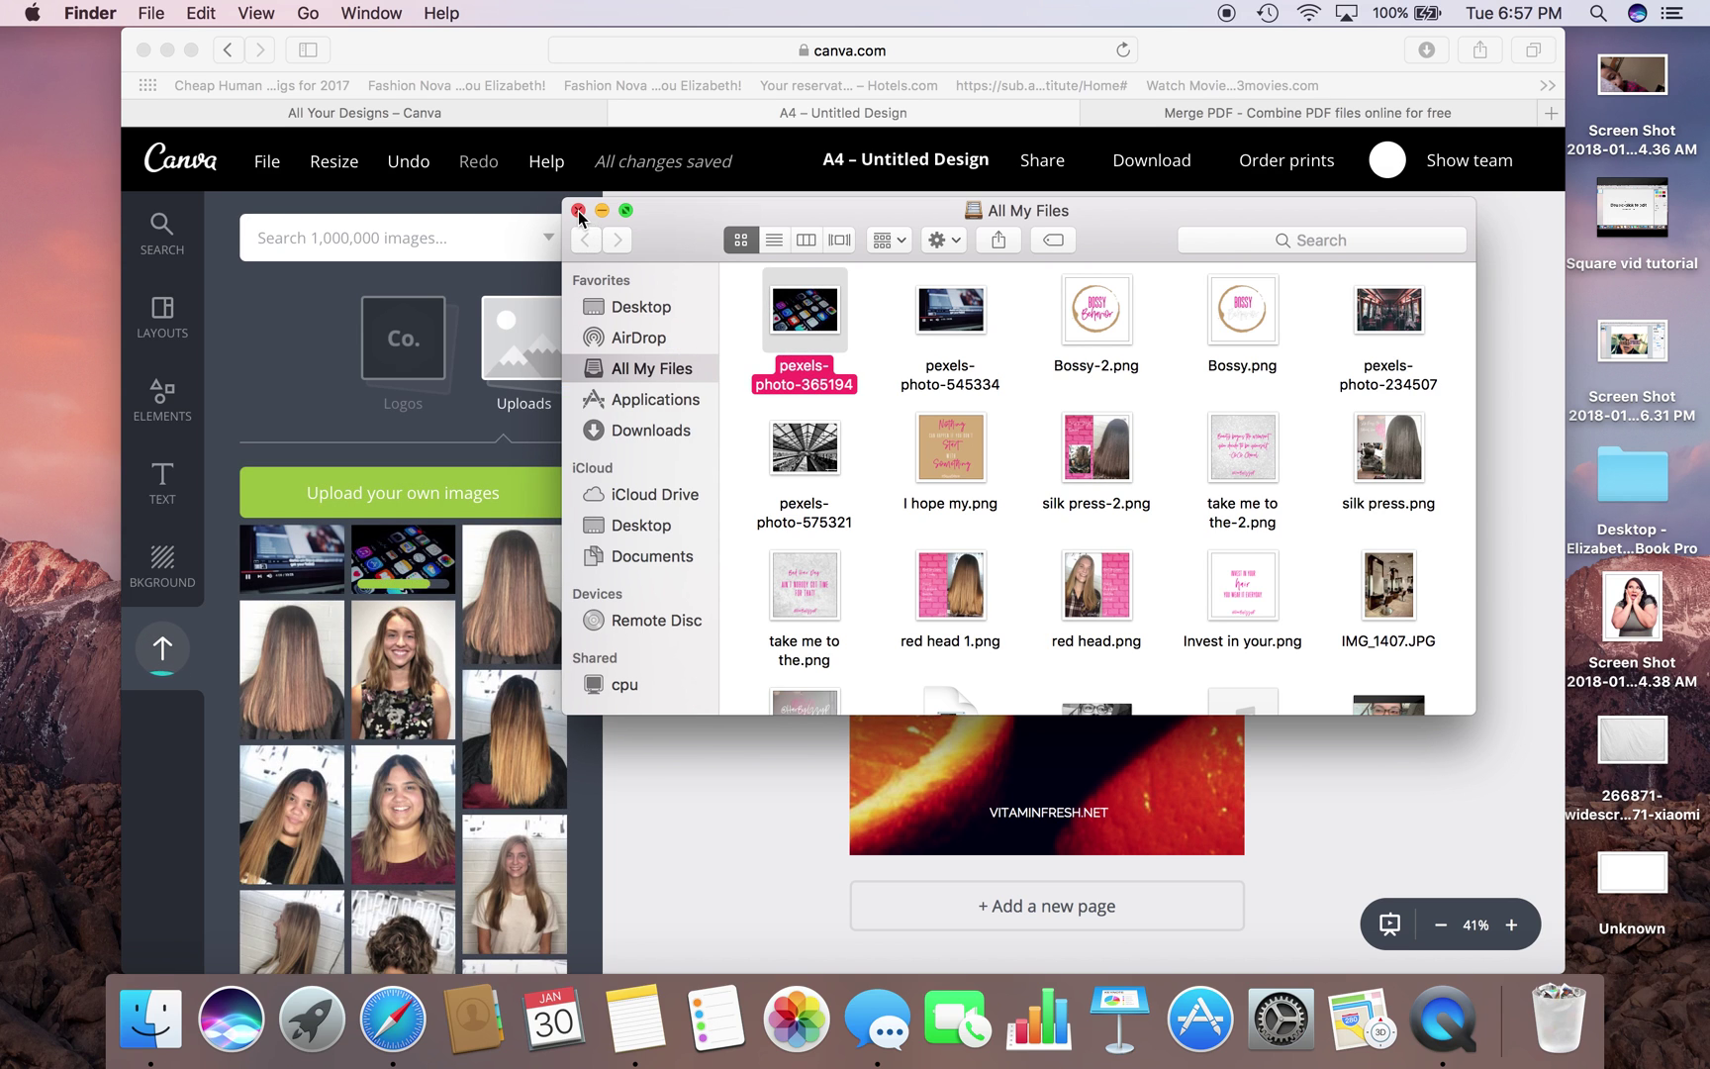
left_click(578, 210)
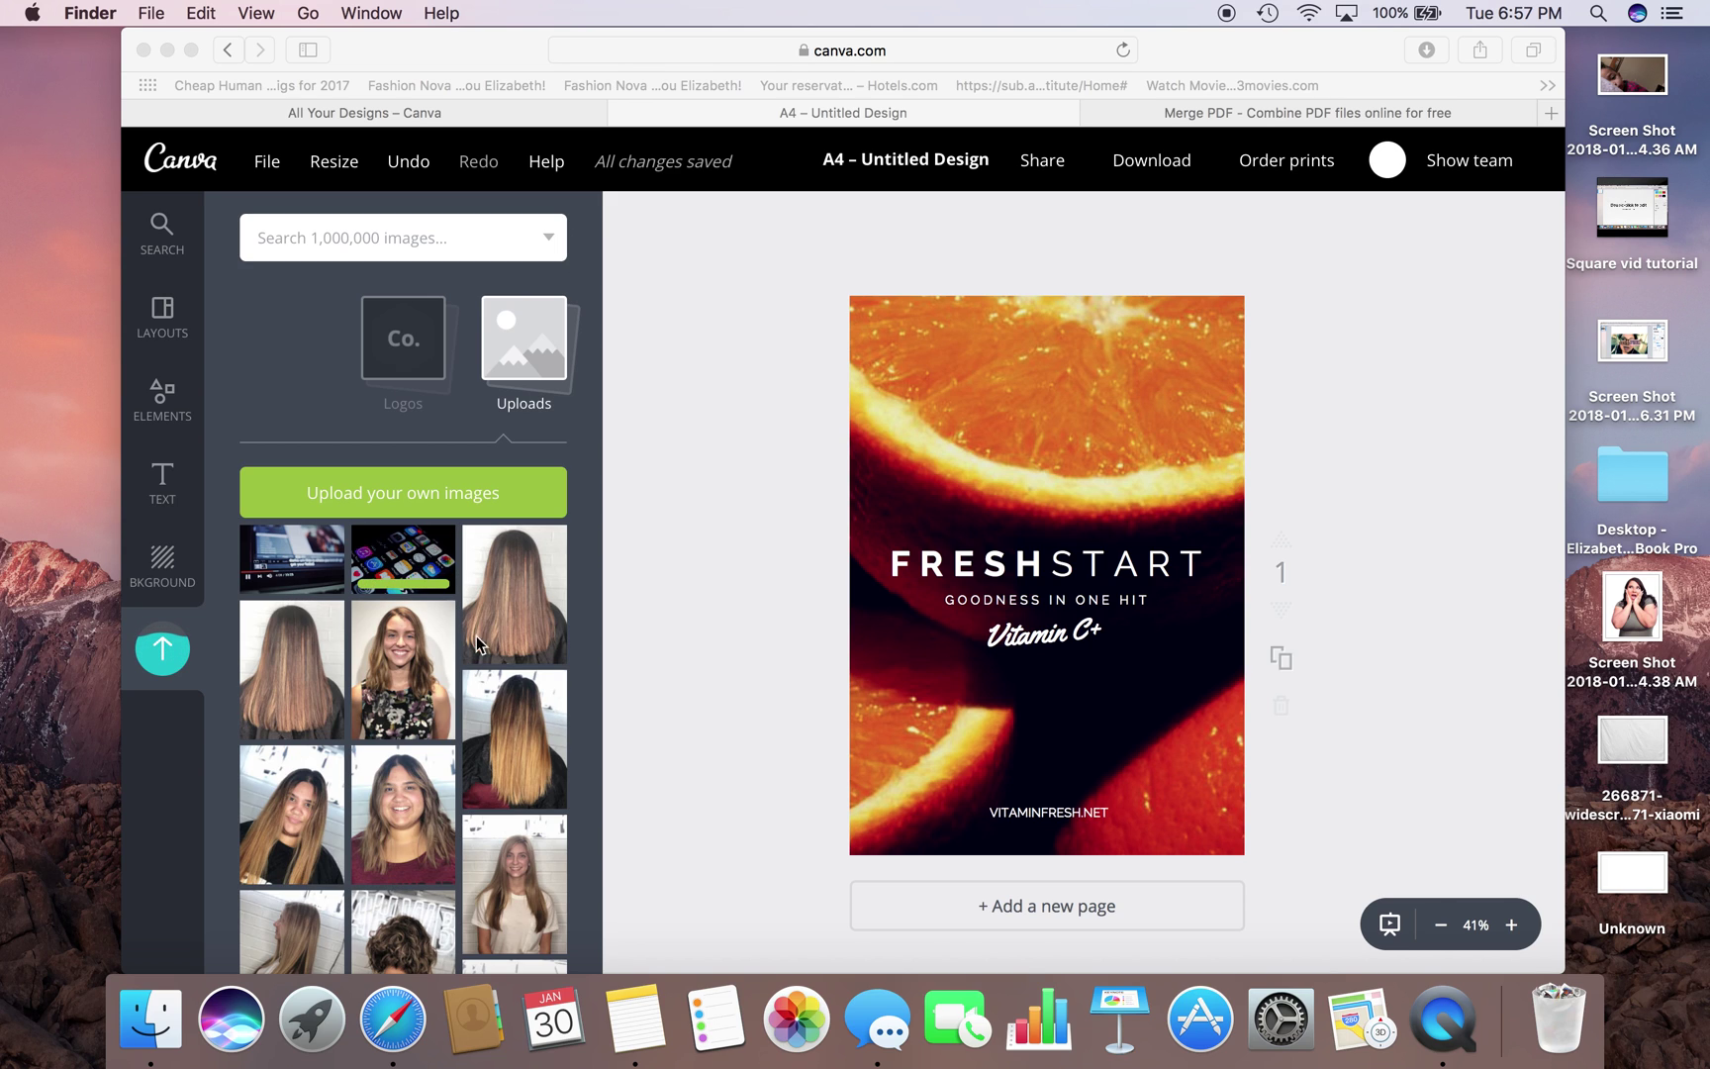
- Place the uploaded app-icons photo as the page background, keeping the Normal filter
left_click(400, 574)
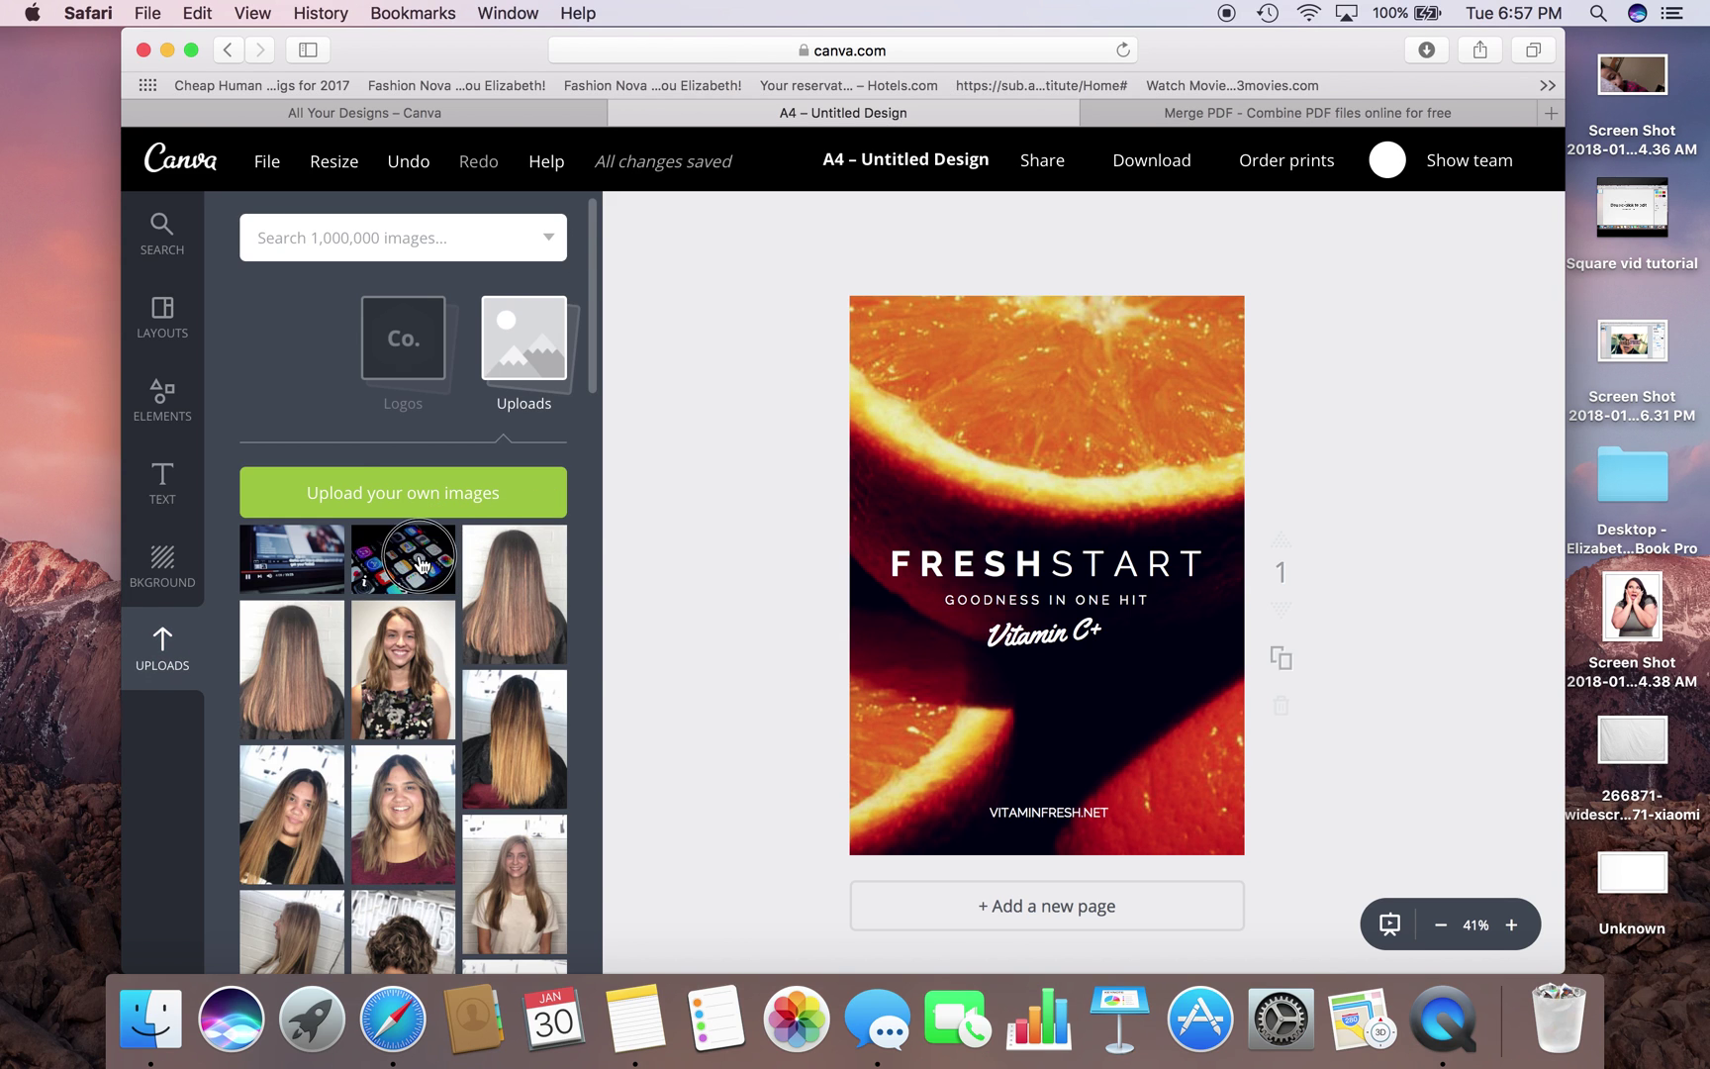
left_click_drag(418, 556, 922, 478)
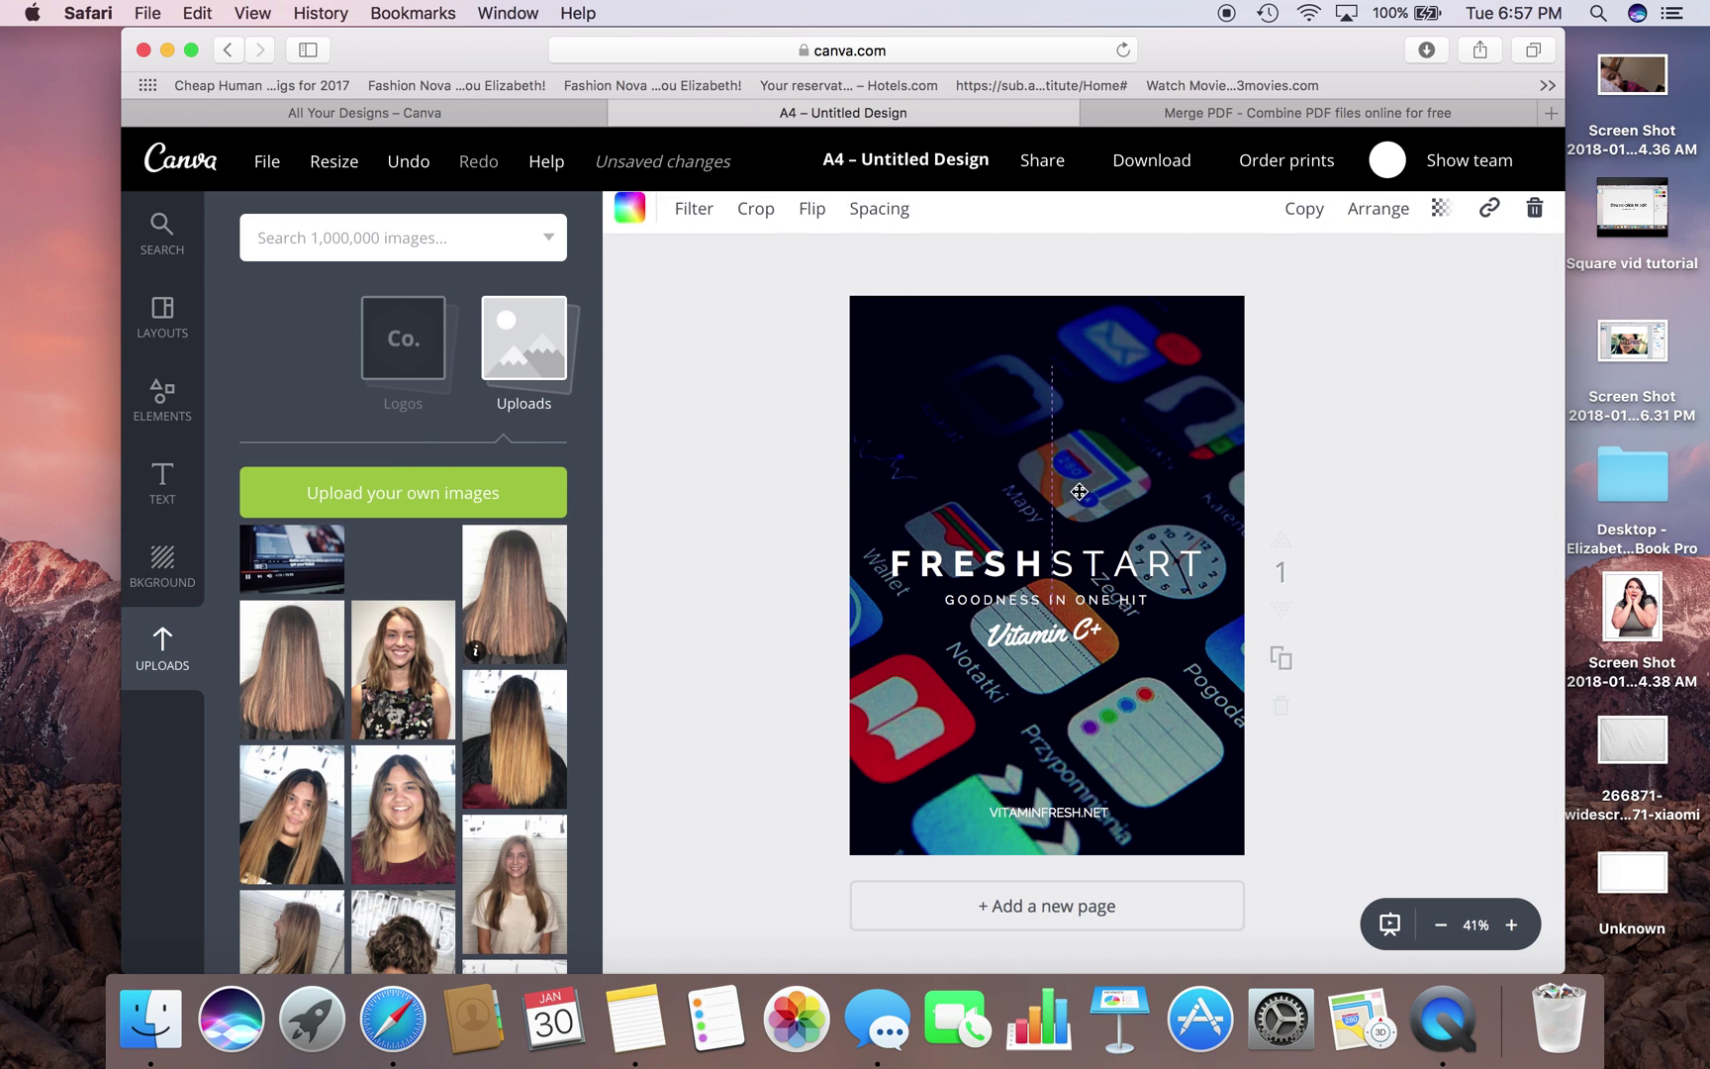
left_click(691, 229)
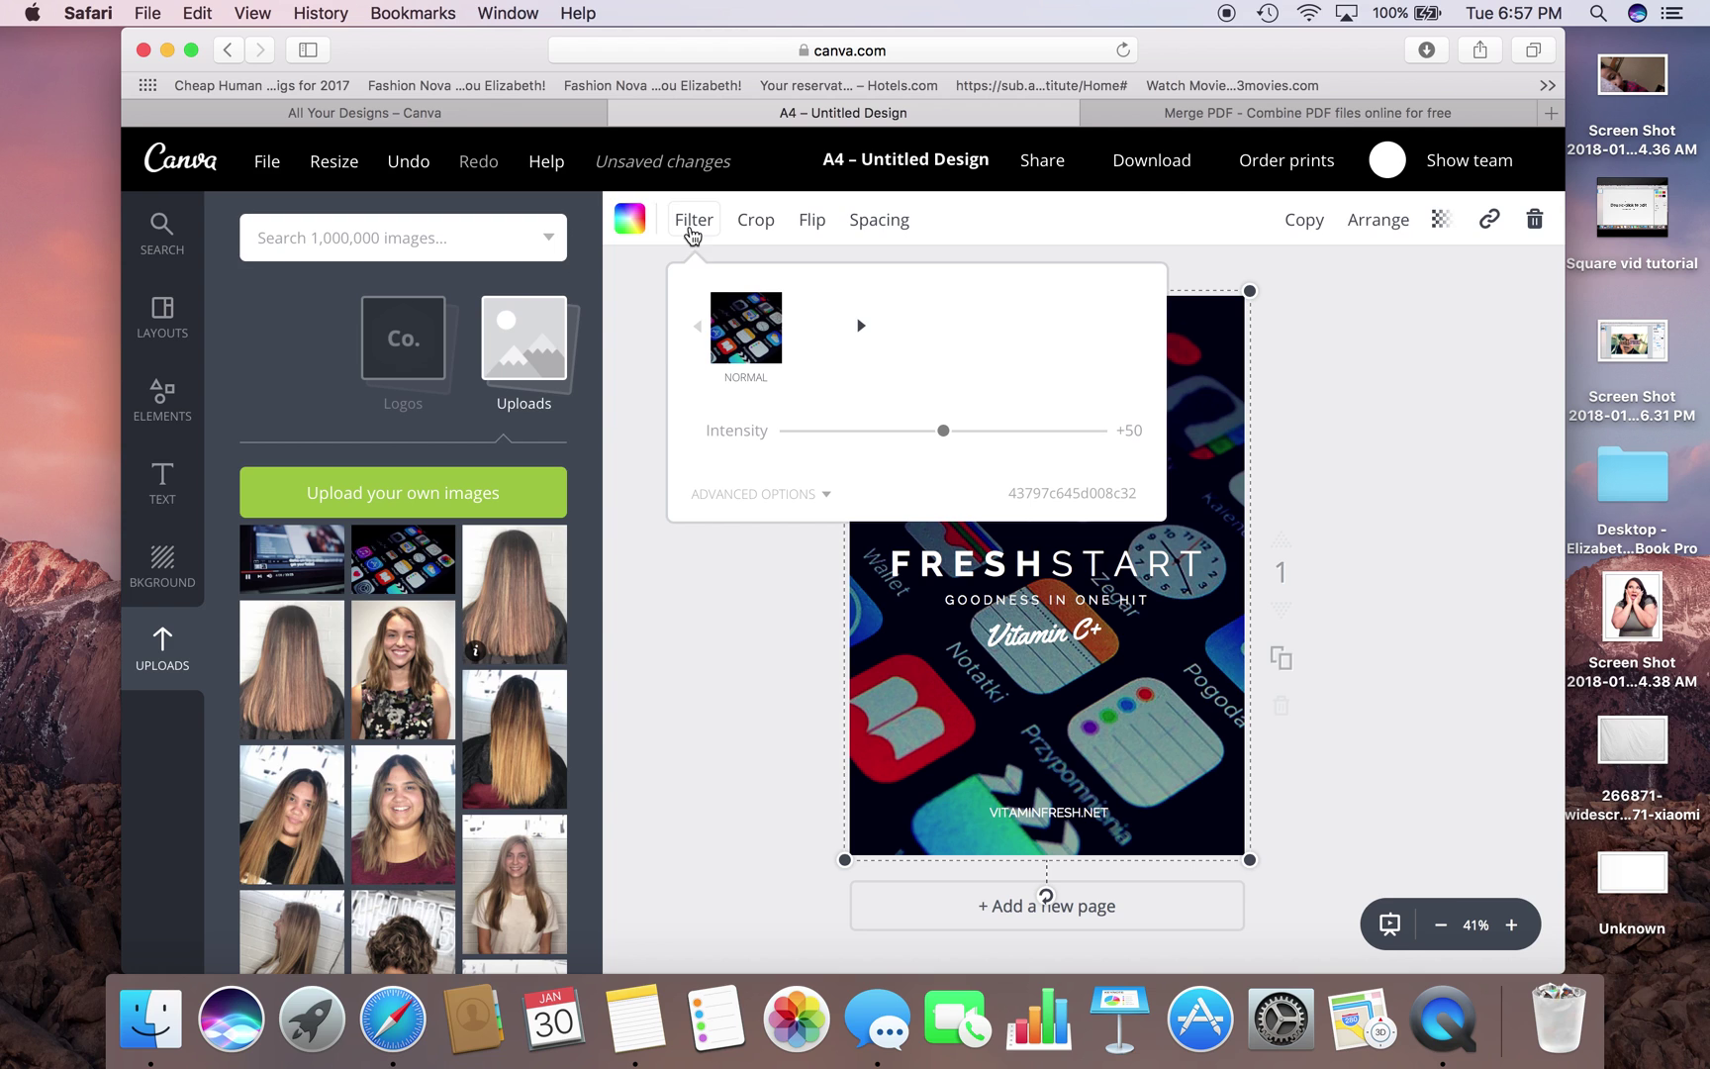
left_click(742, 330)
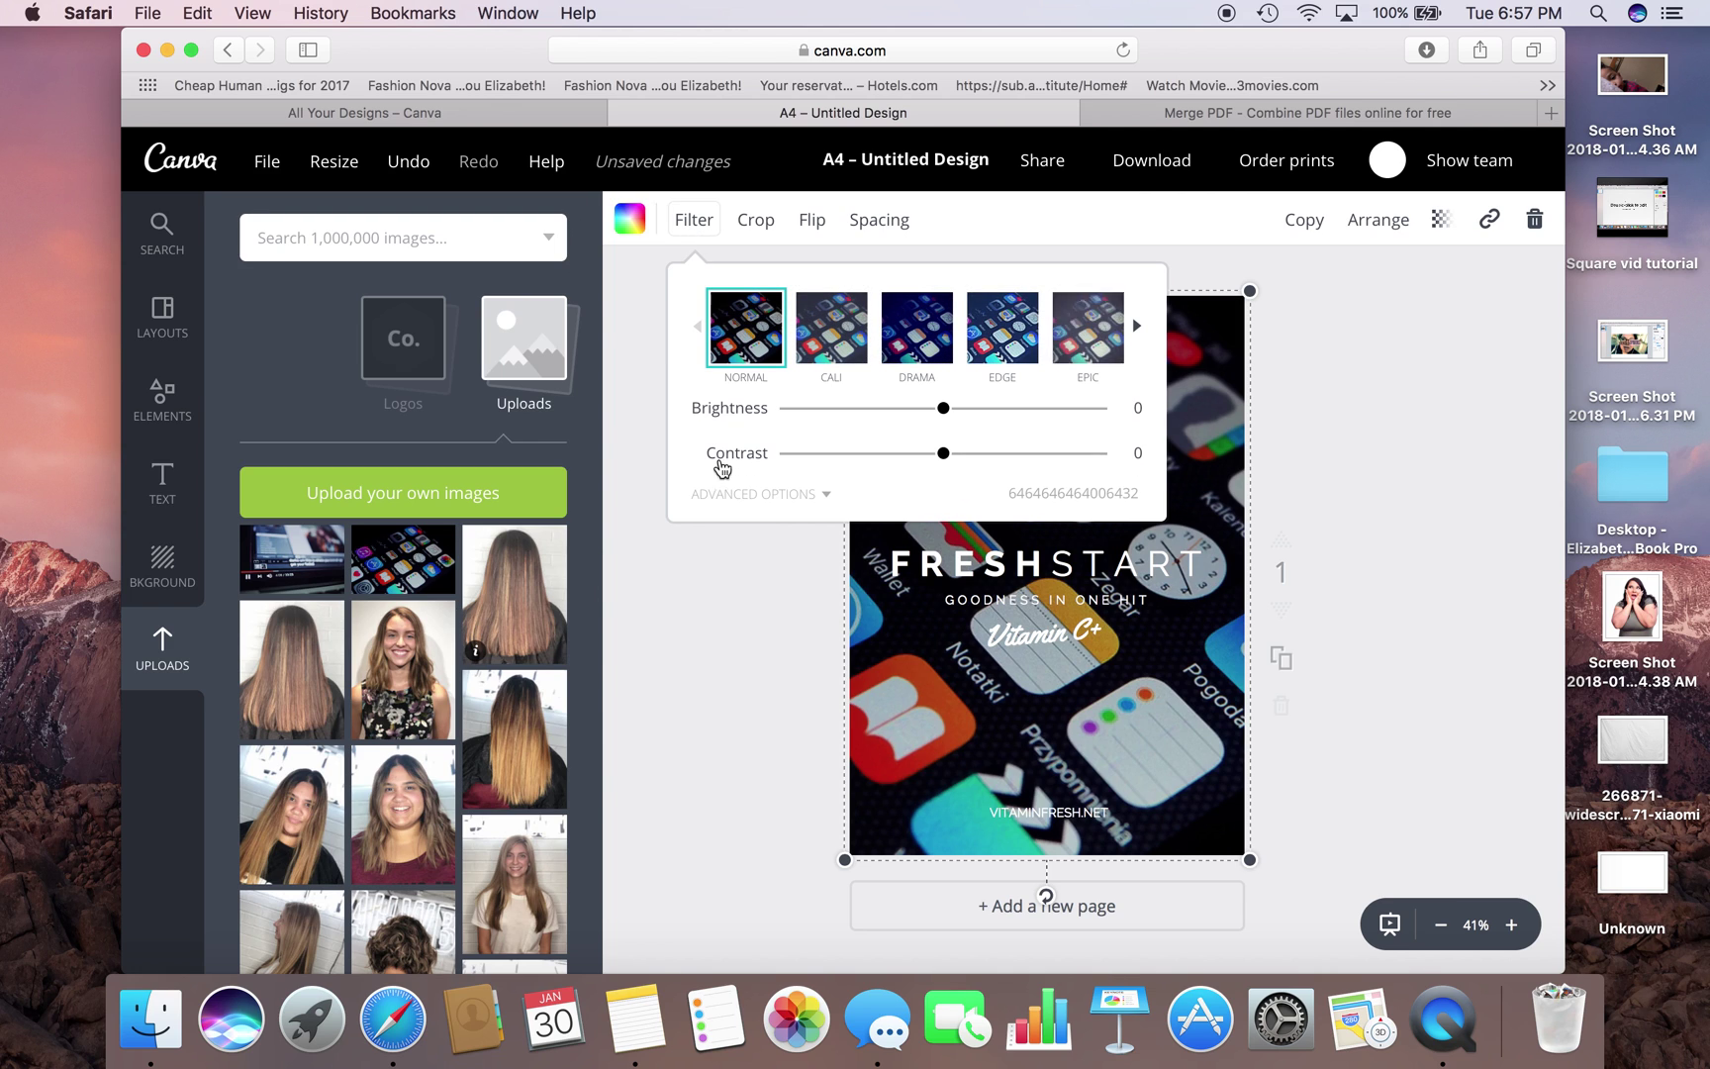
left_click(683, 730)
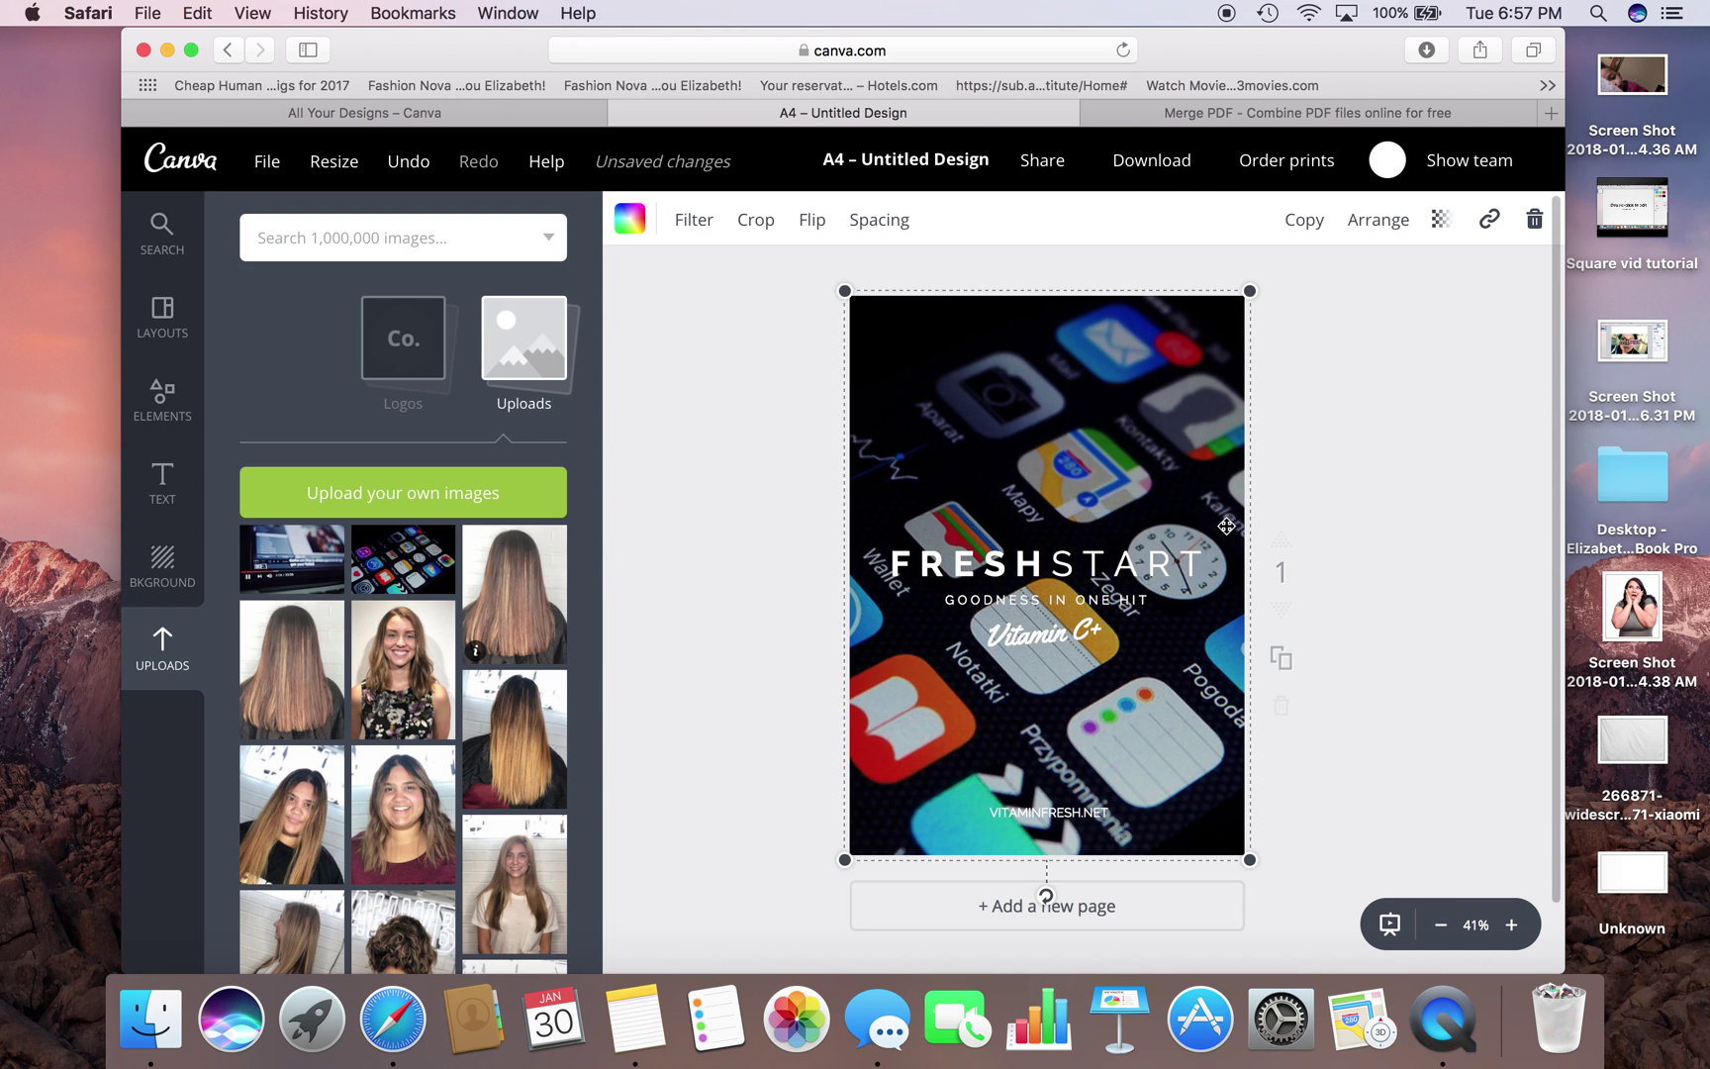
- Crop and shift the background photo to reframe the app icons
double_click(1130, 416)
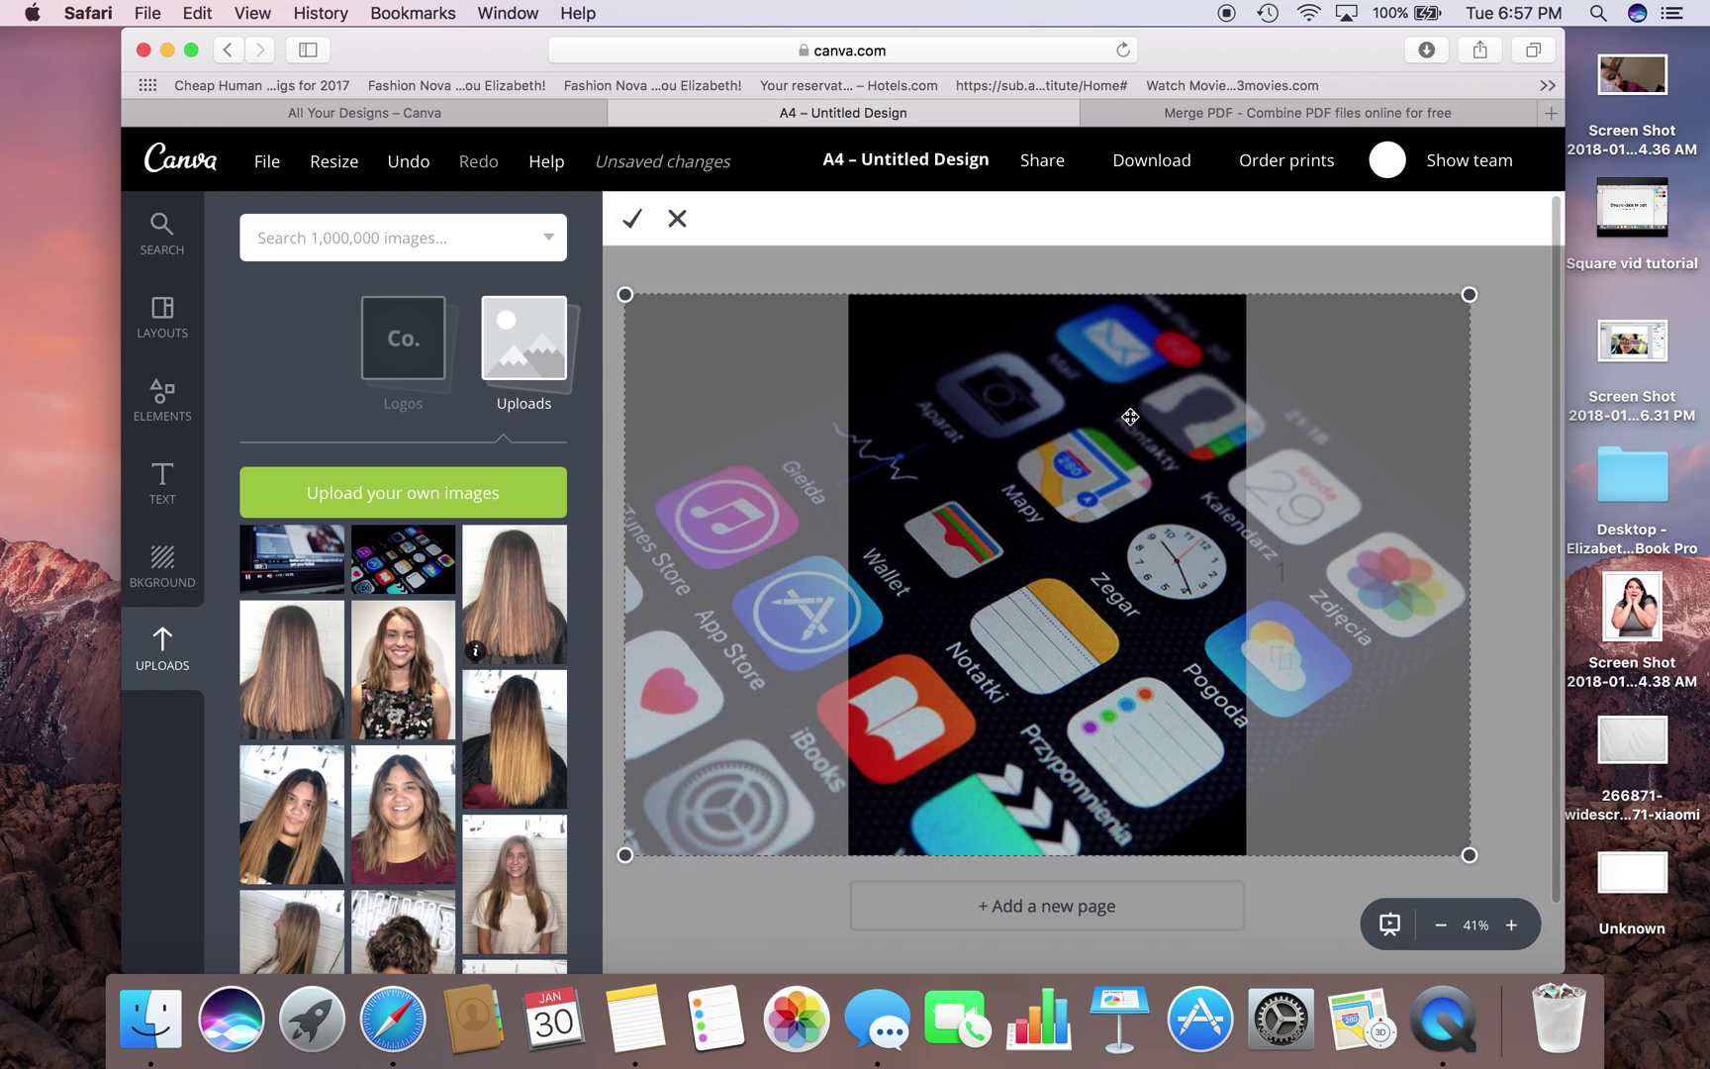
left_click_drag(998, 456, 1037, 485)
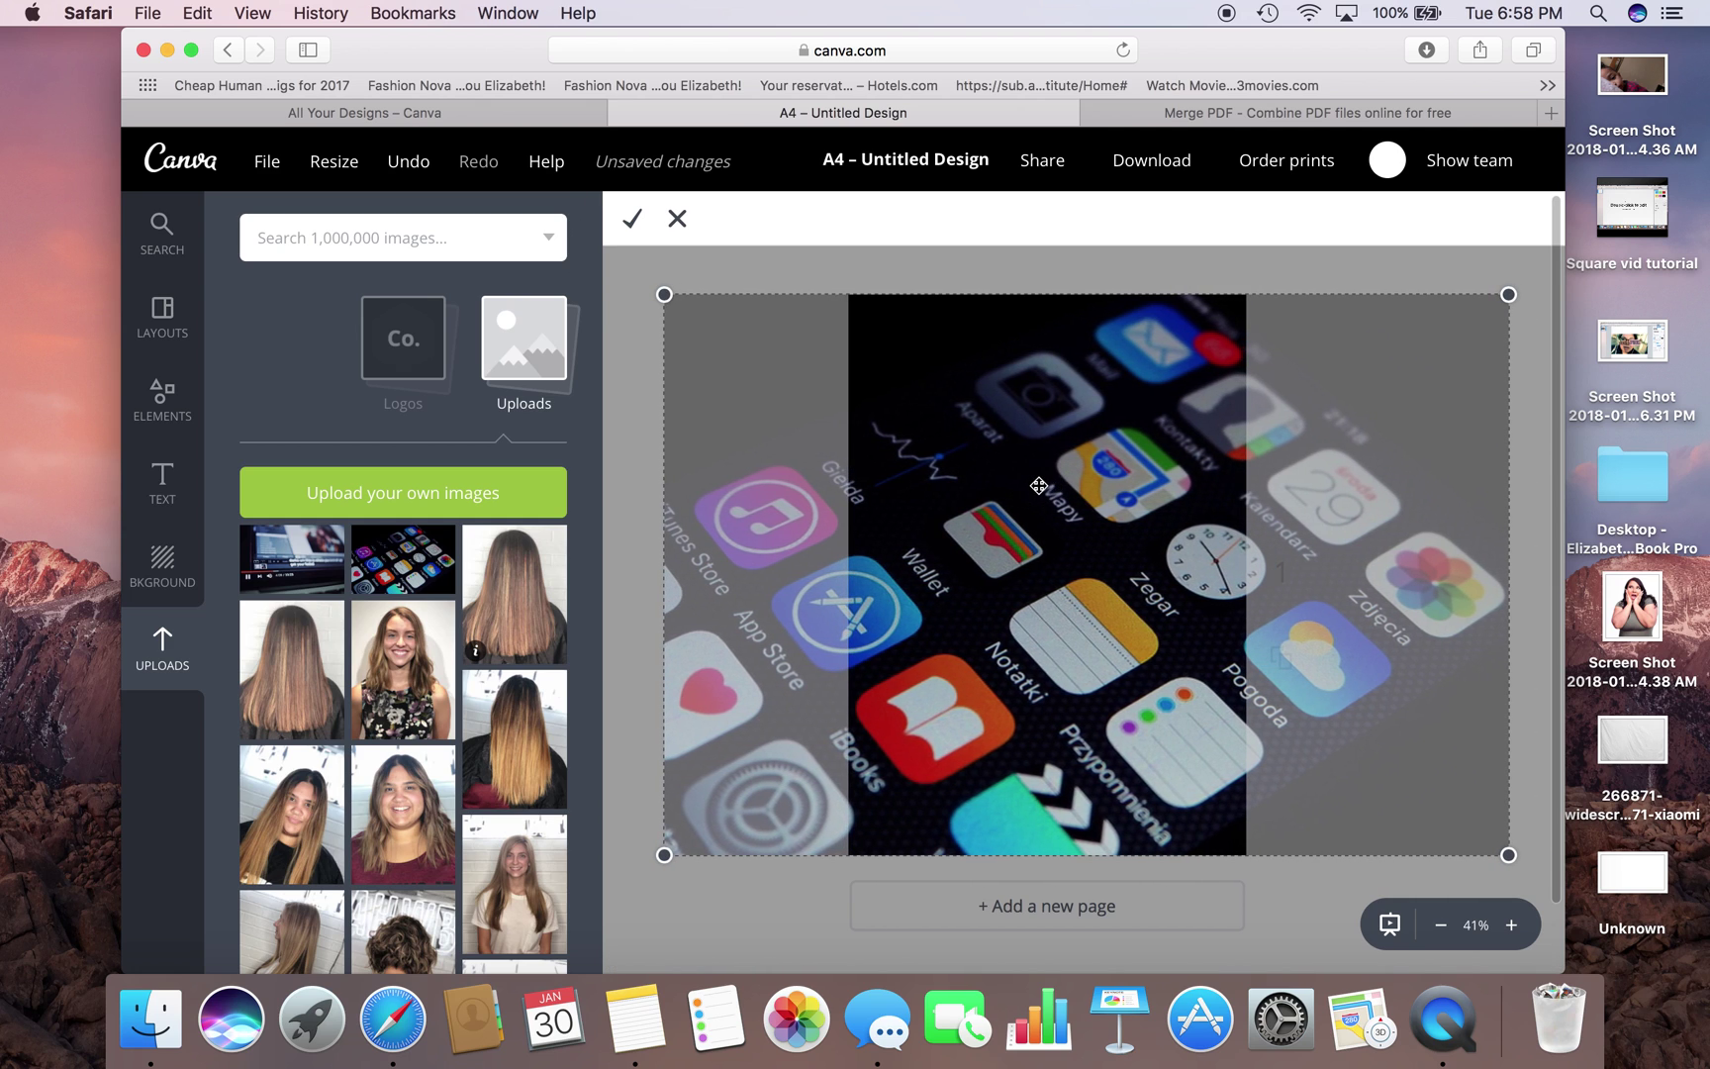
left_click(631, 219)
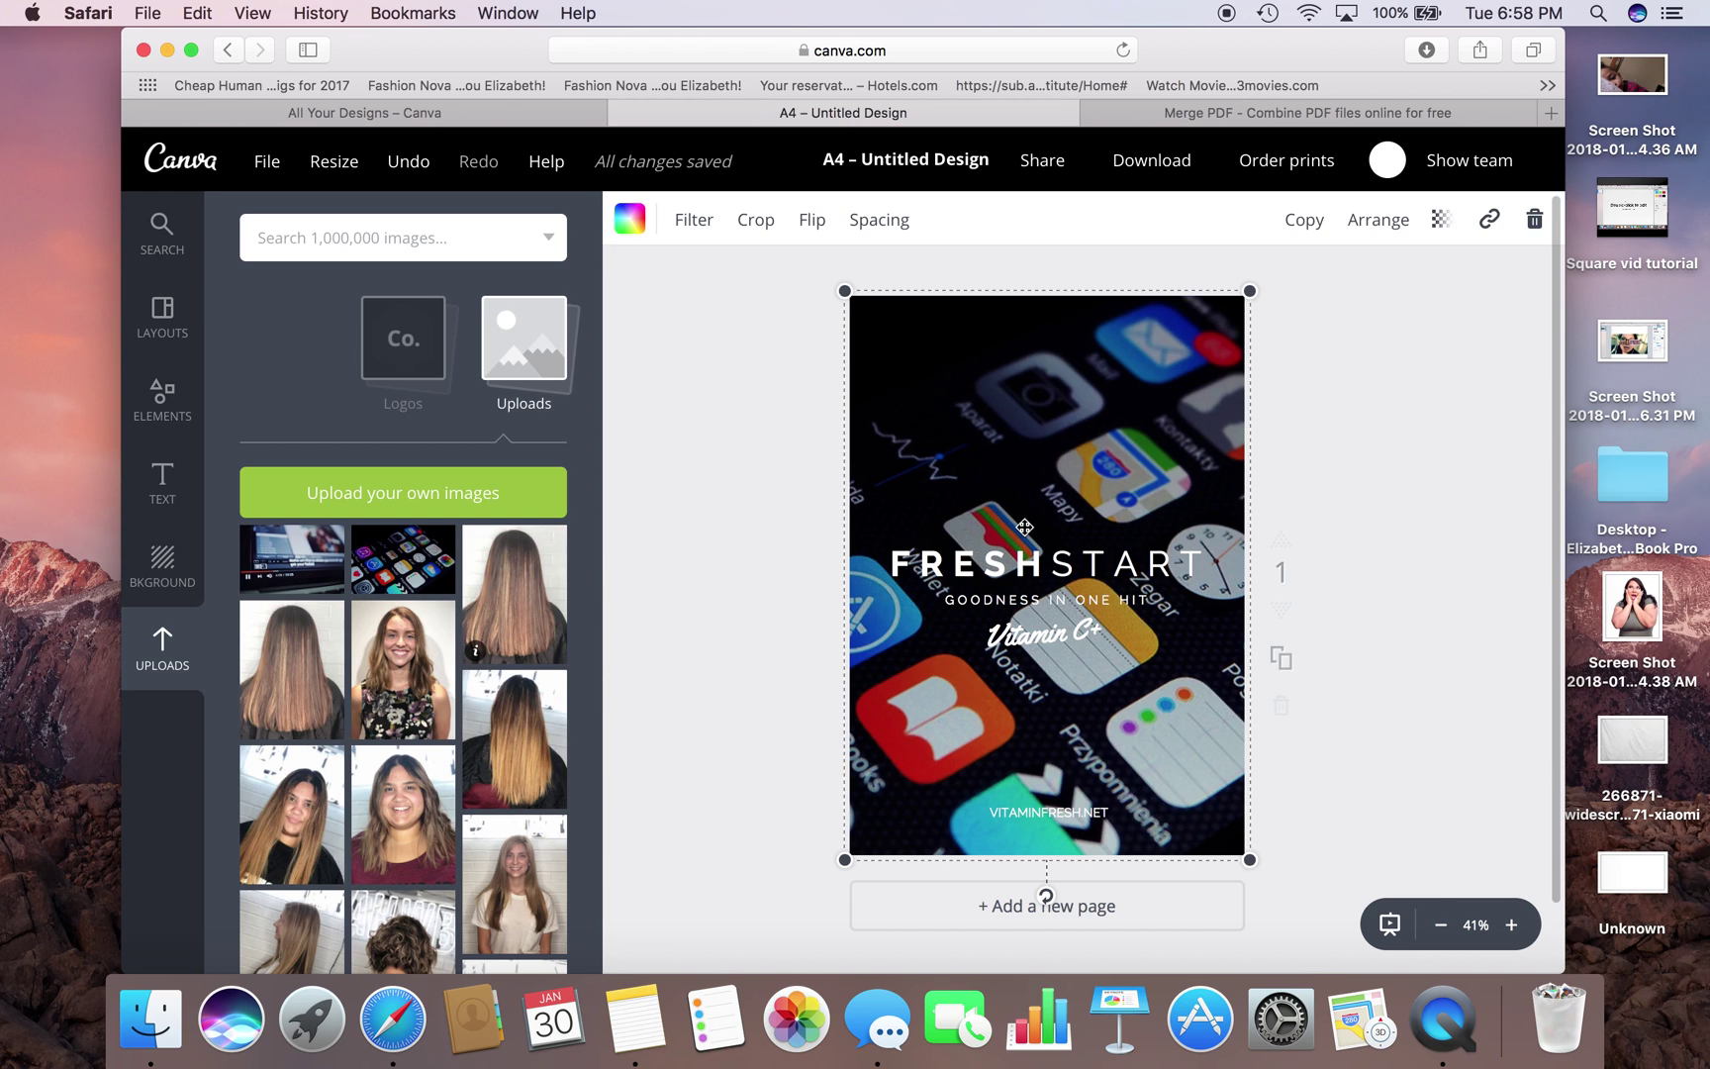
left_click(1149, 569)
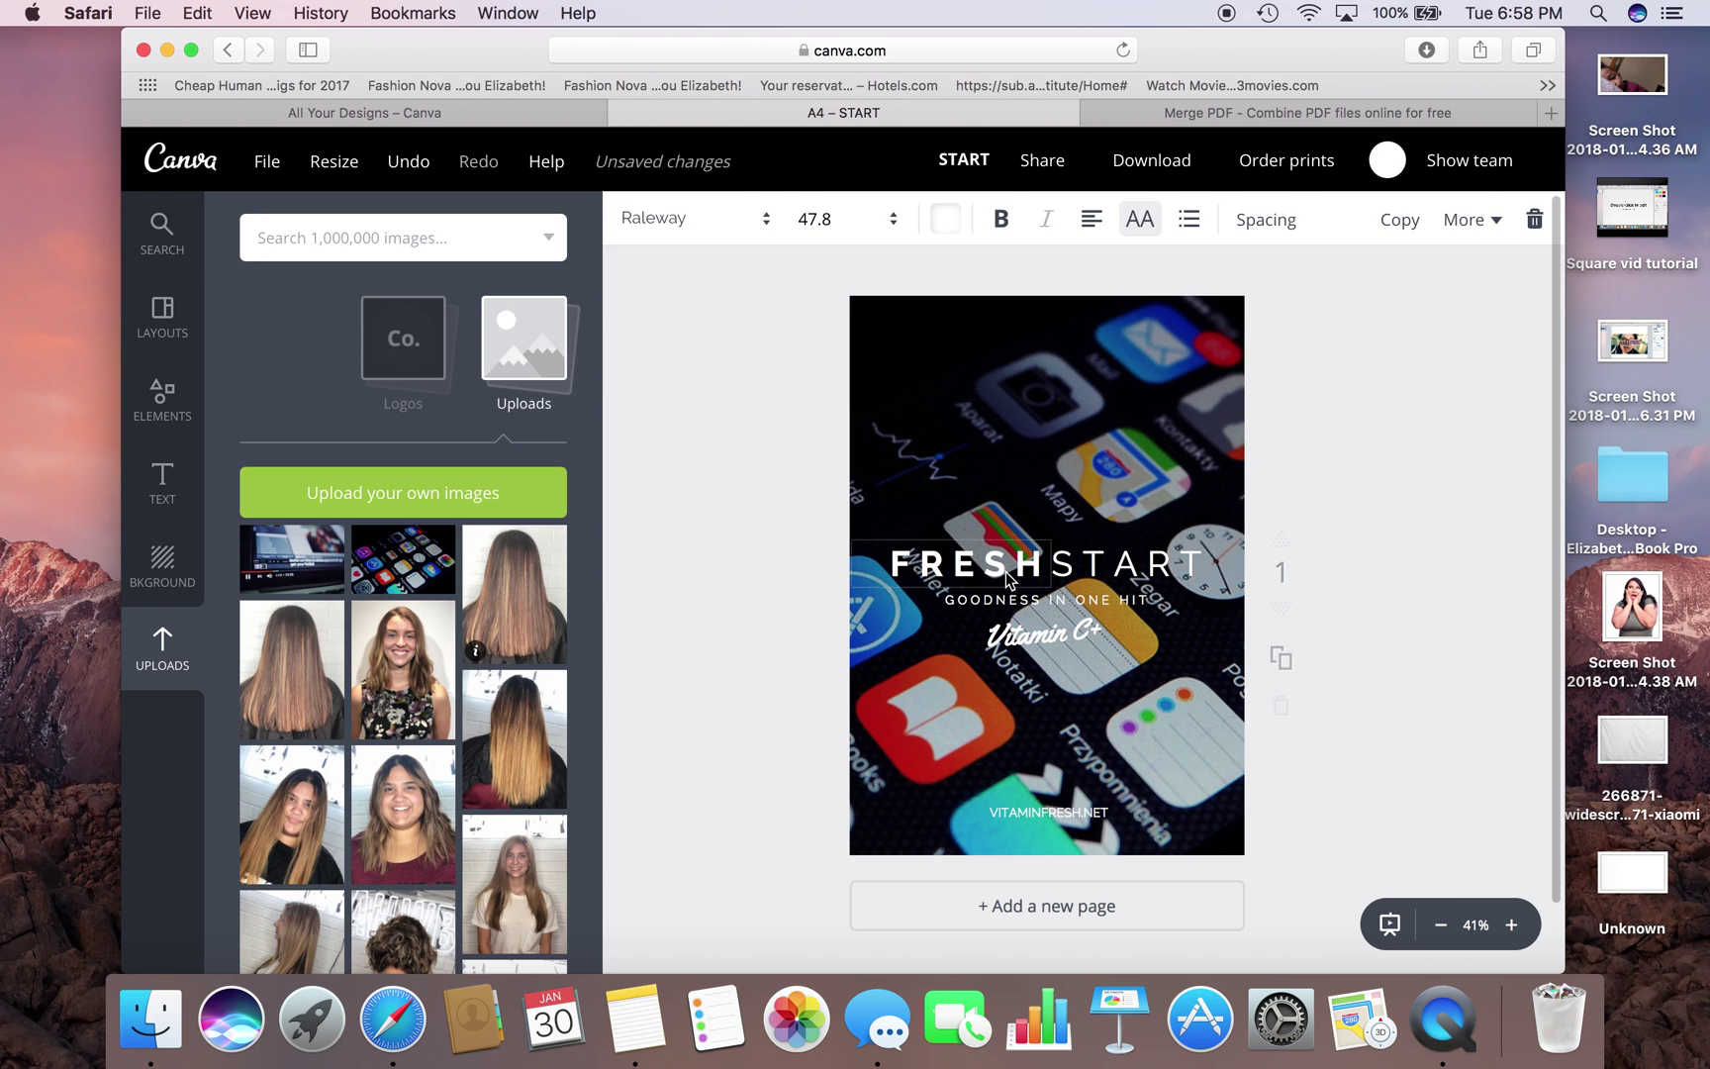
- Replace the FRESH heading with HOW TO, moved above START and widened onto one line
left_click(1007, 586)
left_click_drag(1012, 593, 1044, 435)
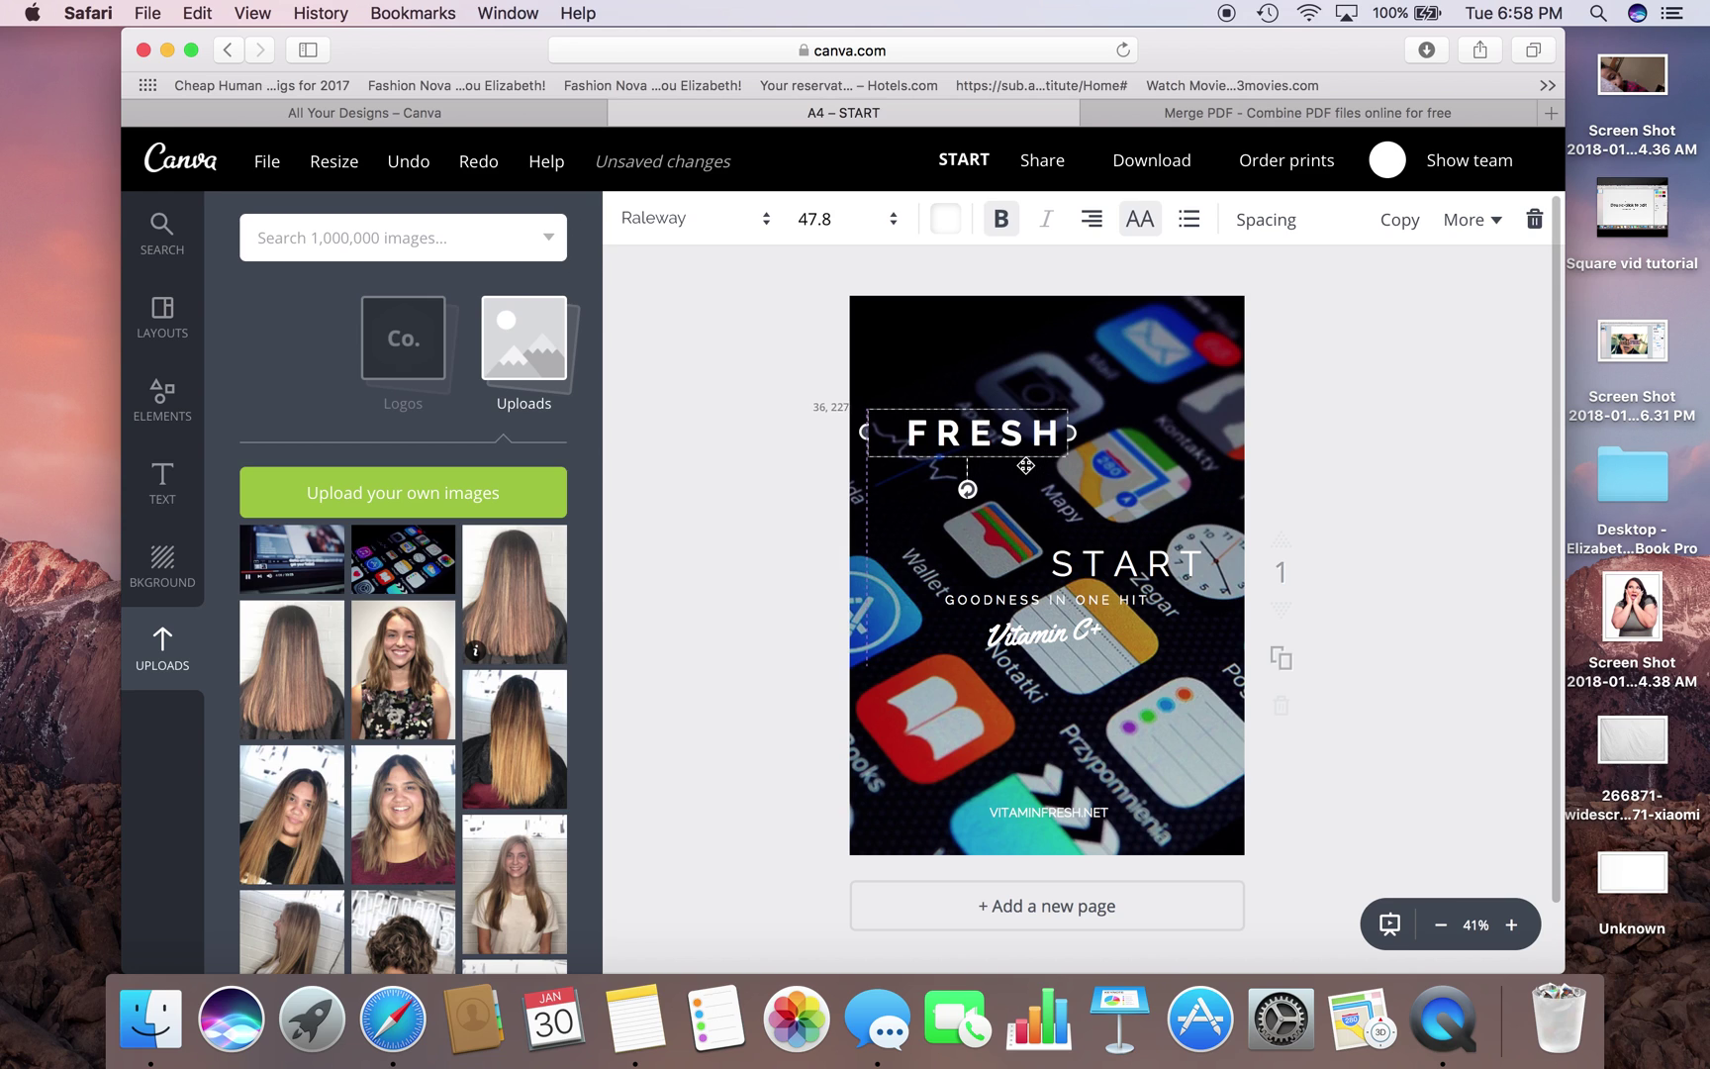
key("BackSpace")
key("BackSpace")
key("BackSpace")
key("BackSpace")
key("BackSpace")
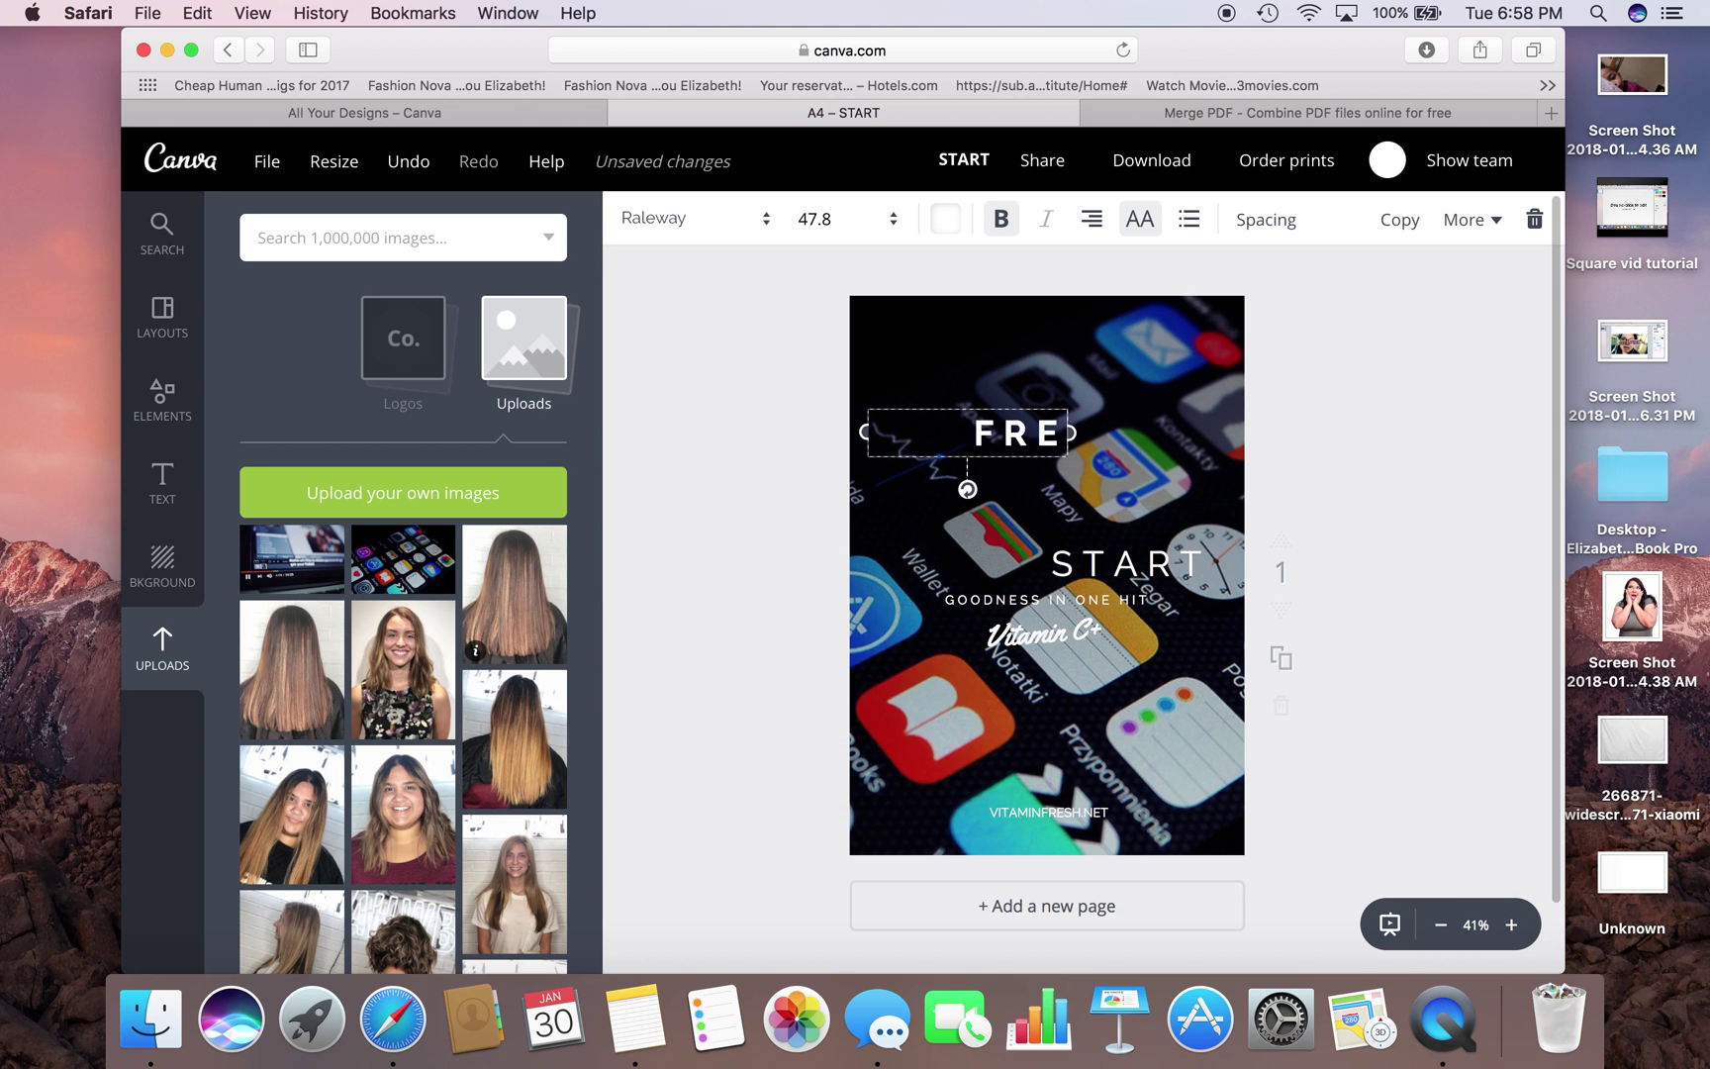
type("HOW TO")
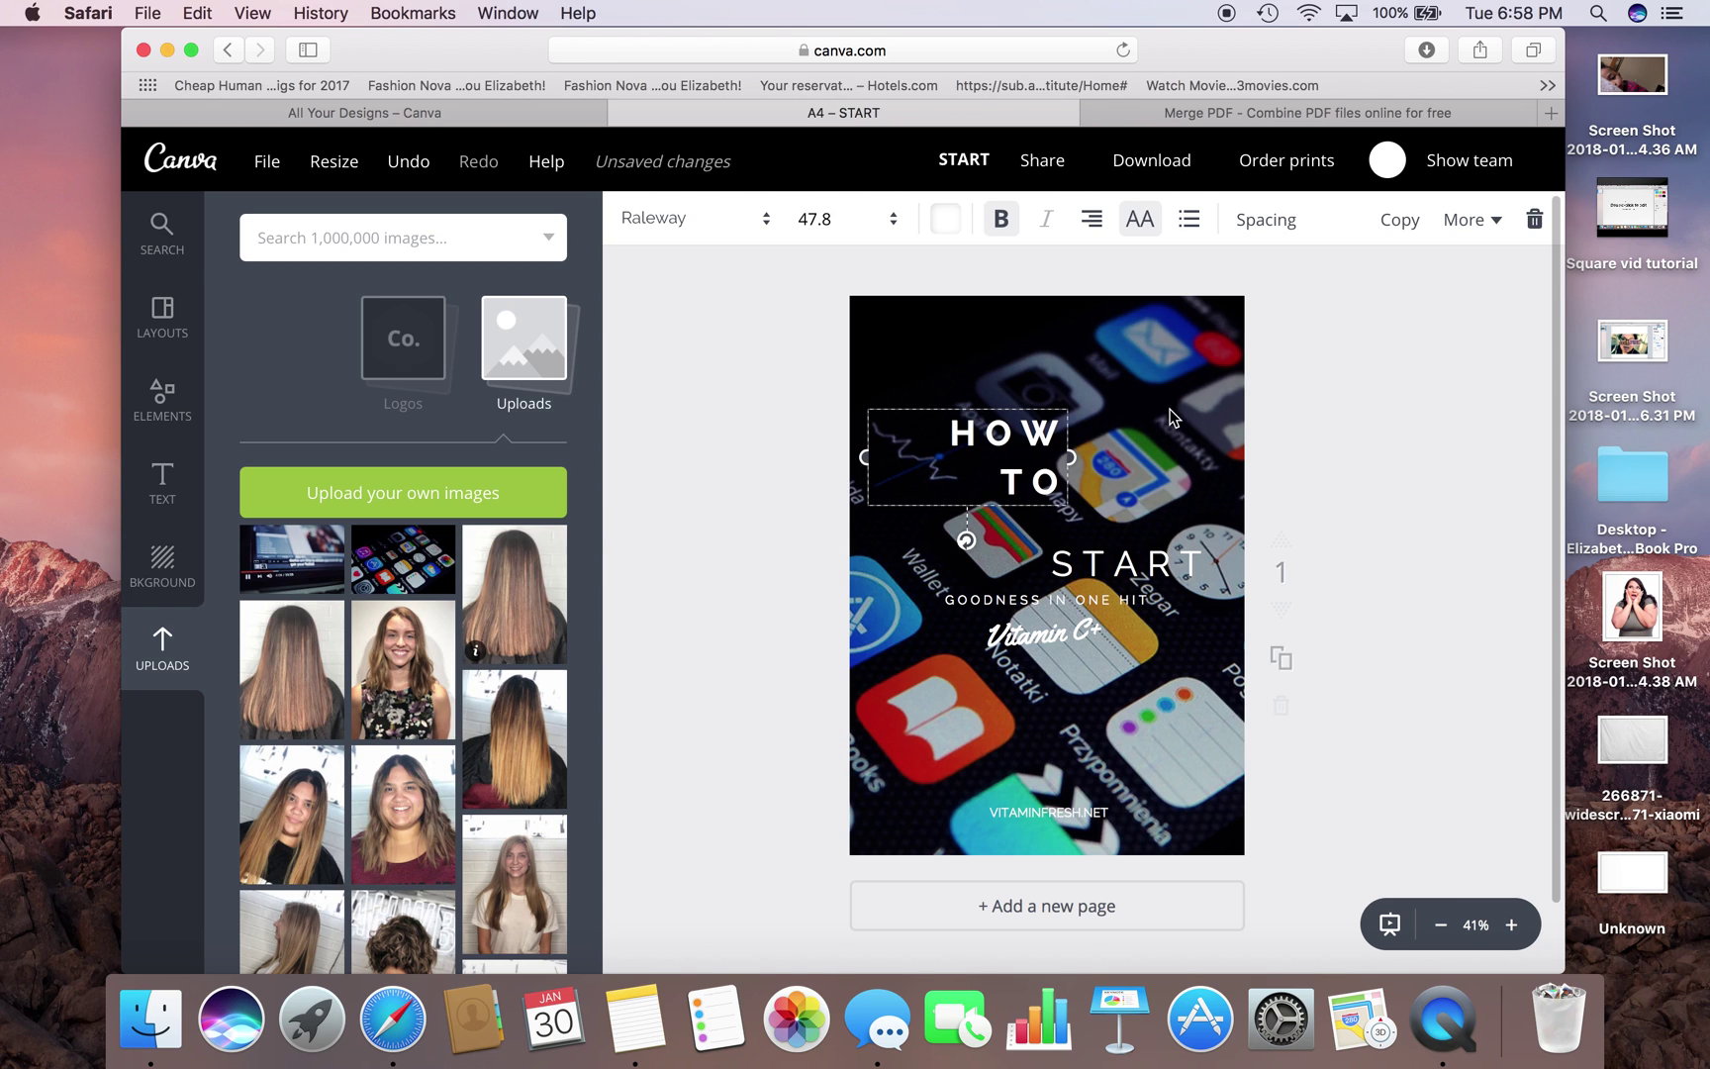
mouse_move(1070, 459)
left_mouse_down()
mouse_move(1188, 455)
mouse_move(1116, 457)
mouse_move(1085, 435)
left_mouse_up()
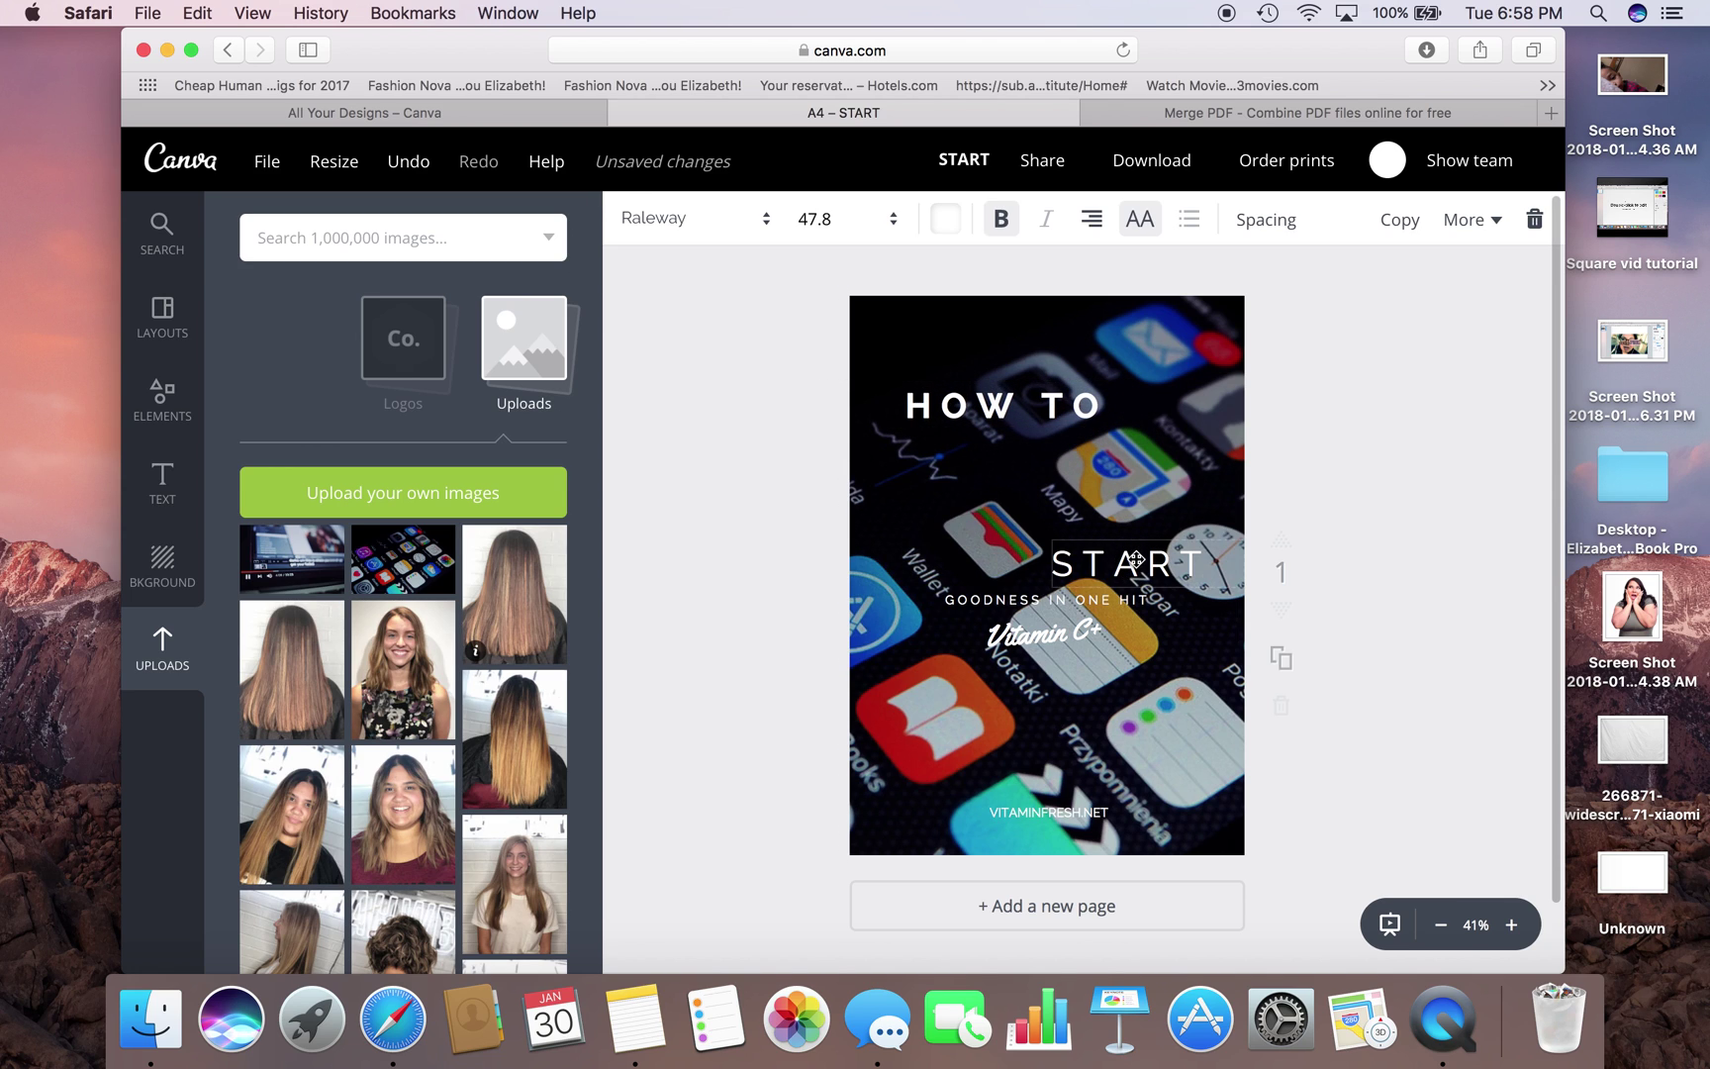
- Retype the second heading as START, with A YOUTUBE CHANNEL on a new line
left_click(1209, 571)
key("BackSpace")
key("BackSpace")
key("BackSpace")
key("BackSpace")
key("BackSpace")
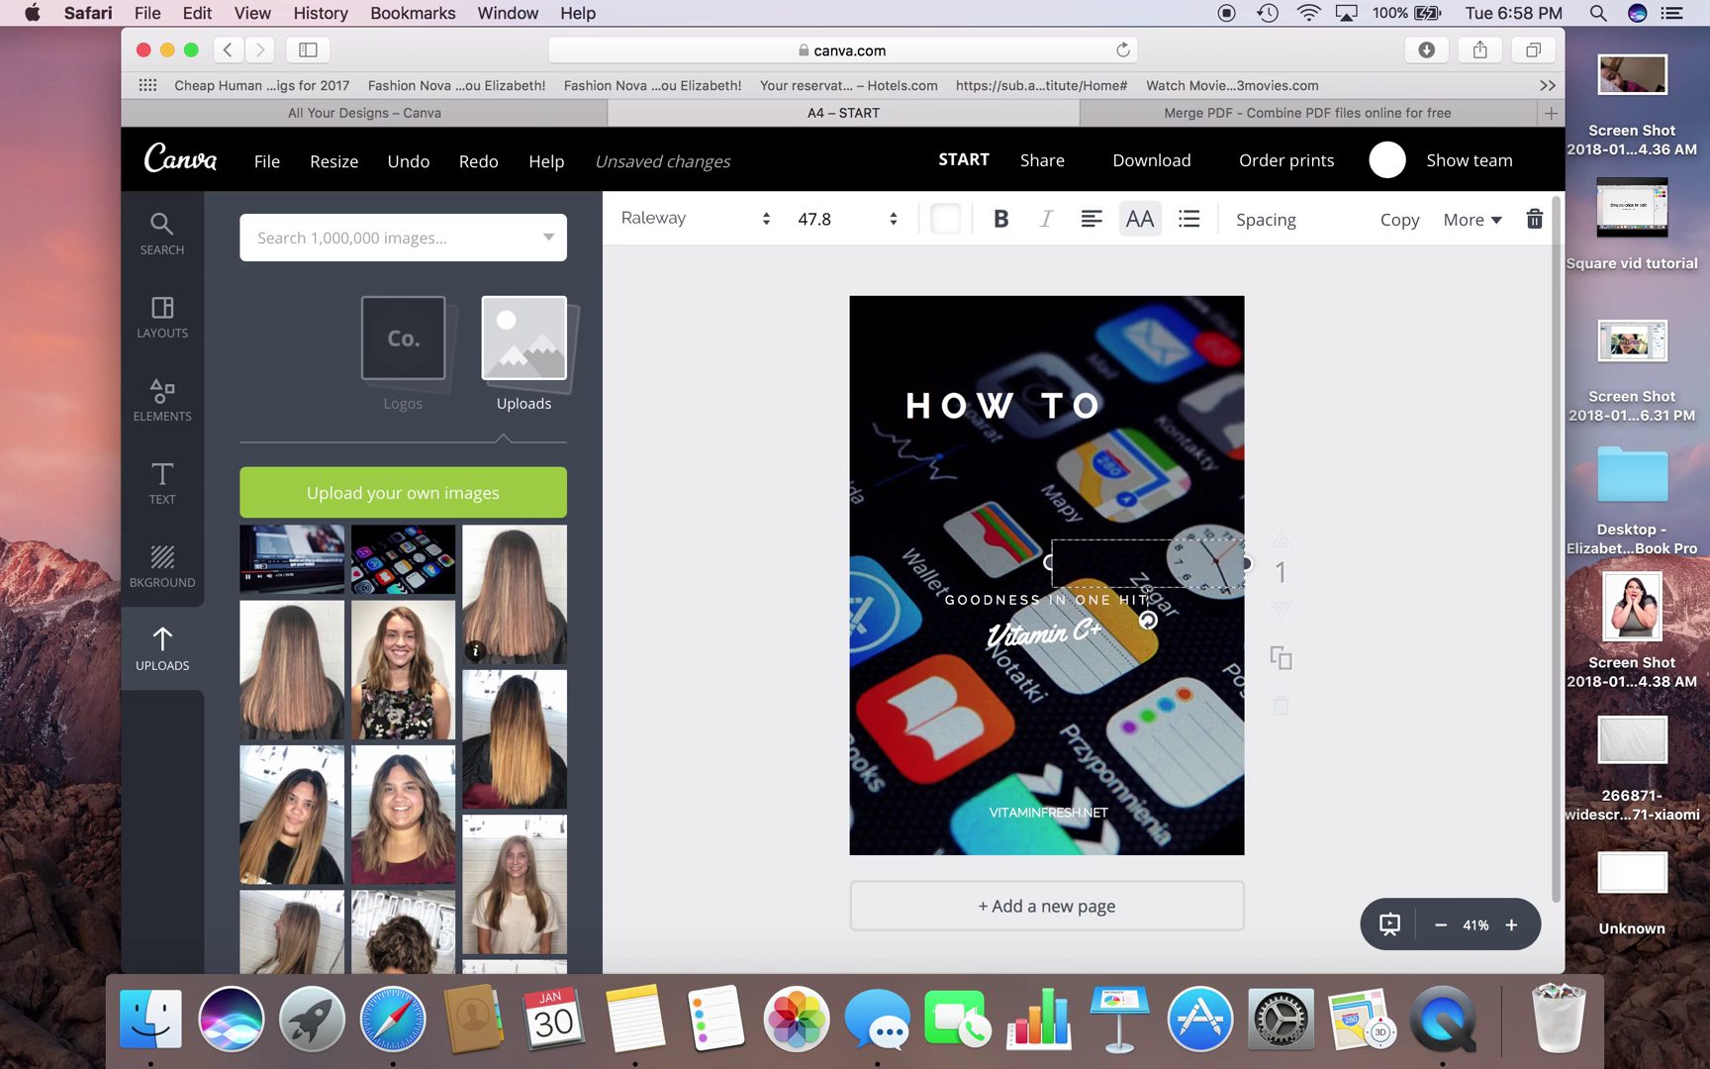
type("START")
key("Return")
type("A")
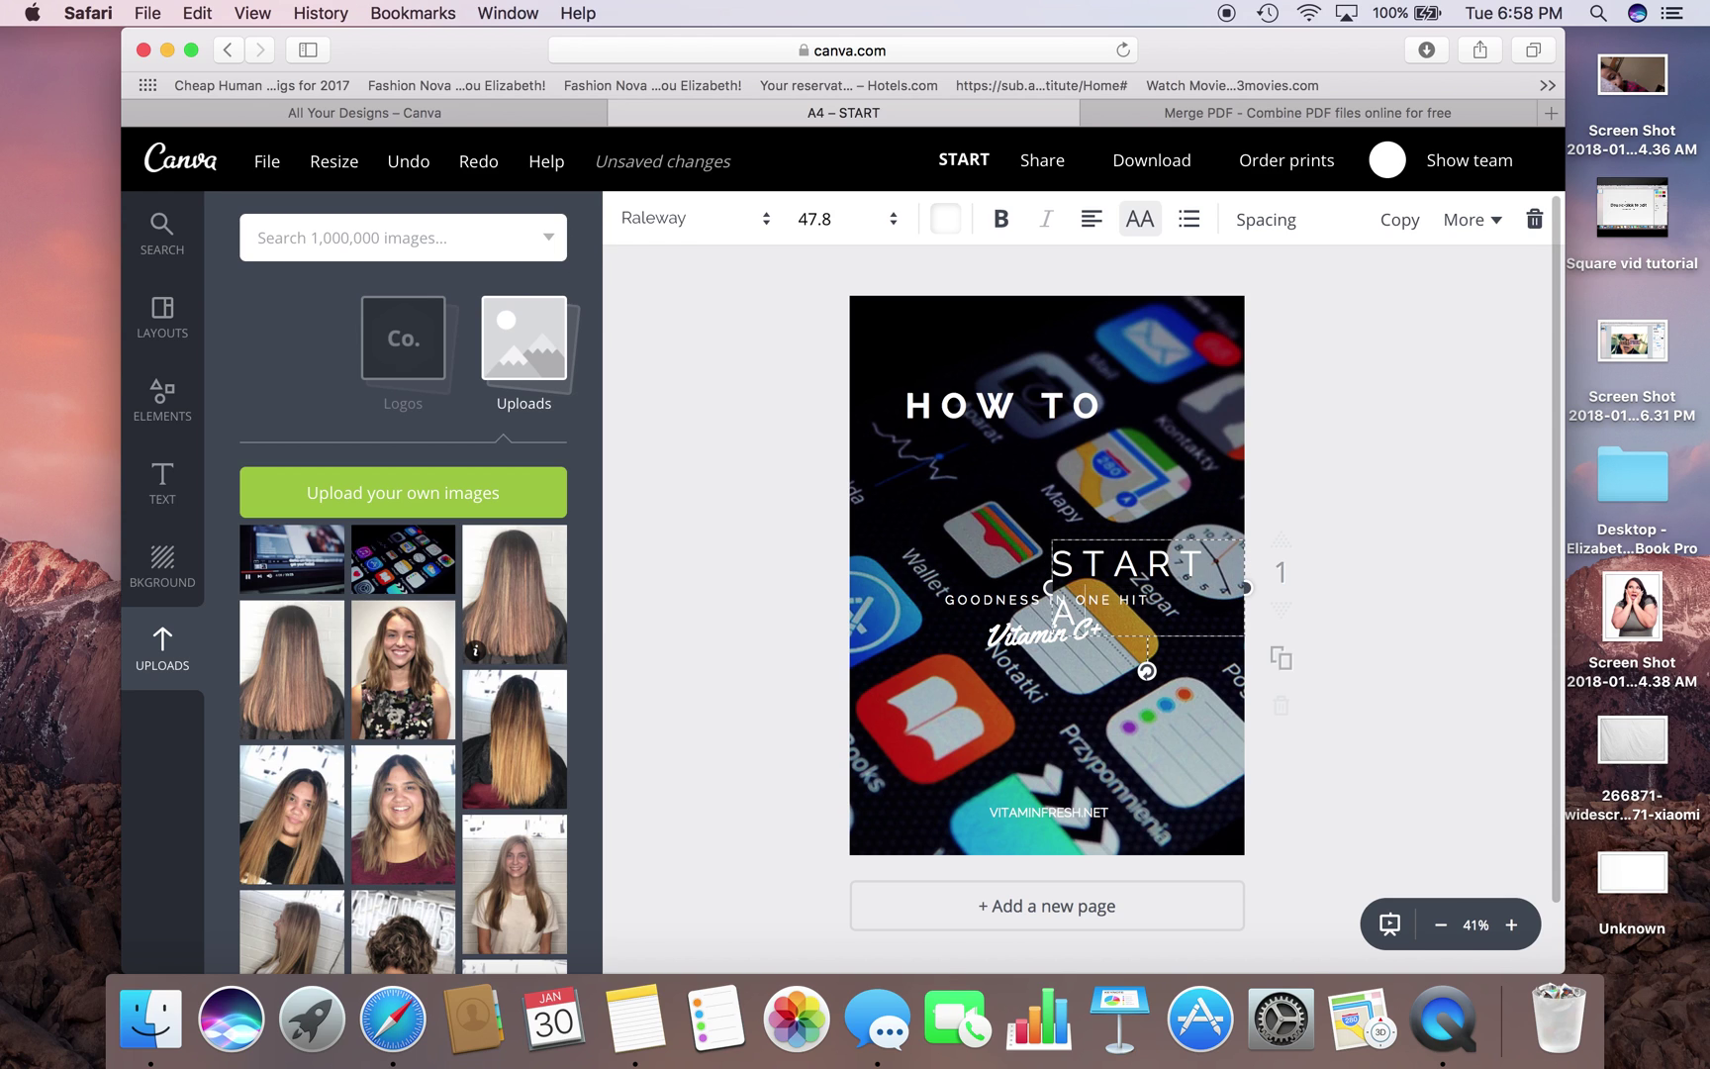
type(" YOUTUB")
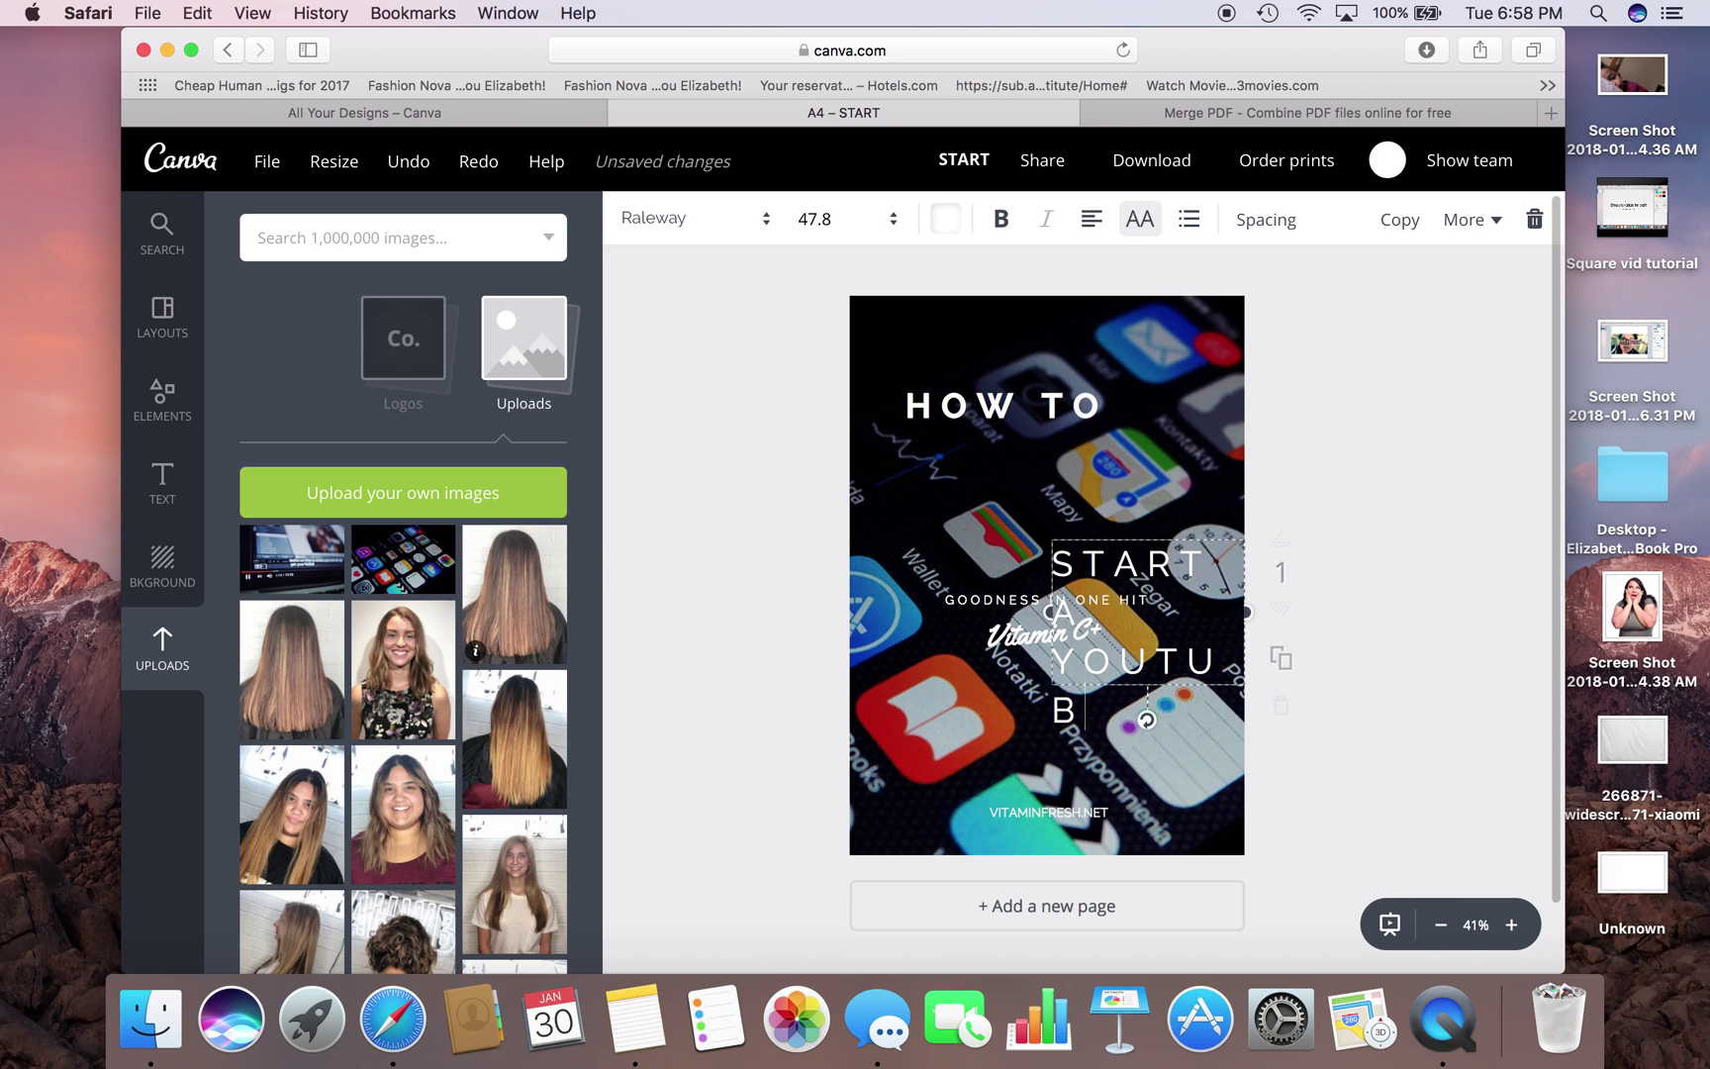
type("E CHANNEL")
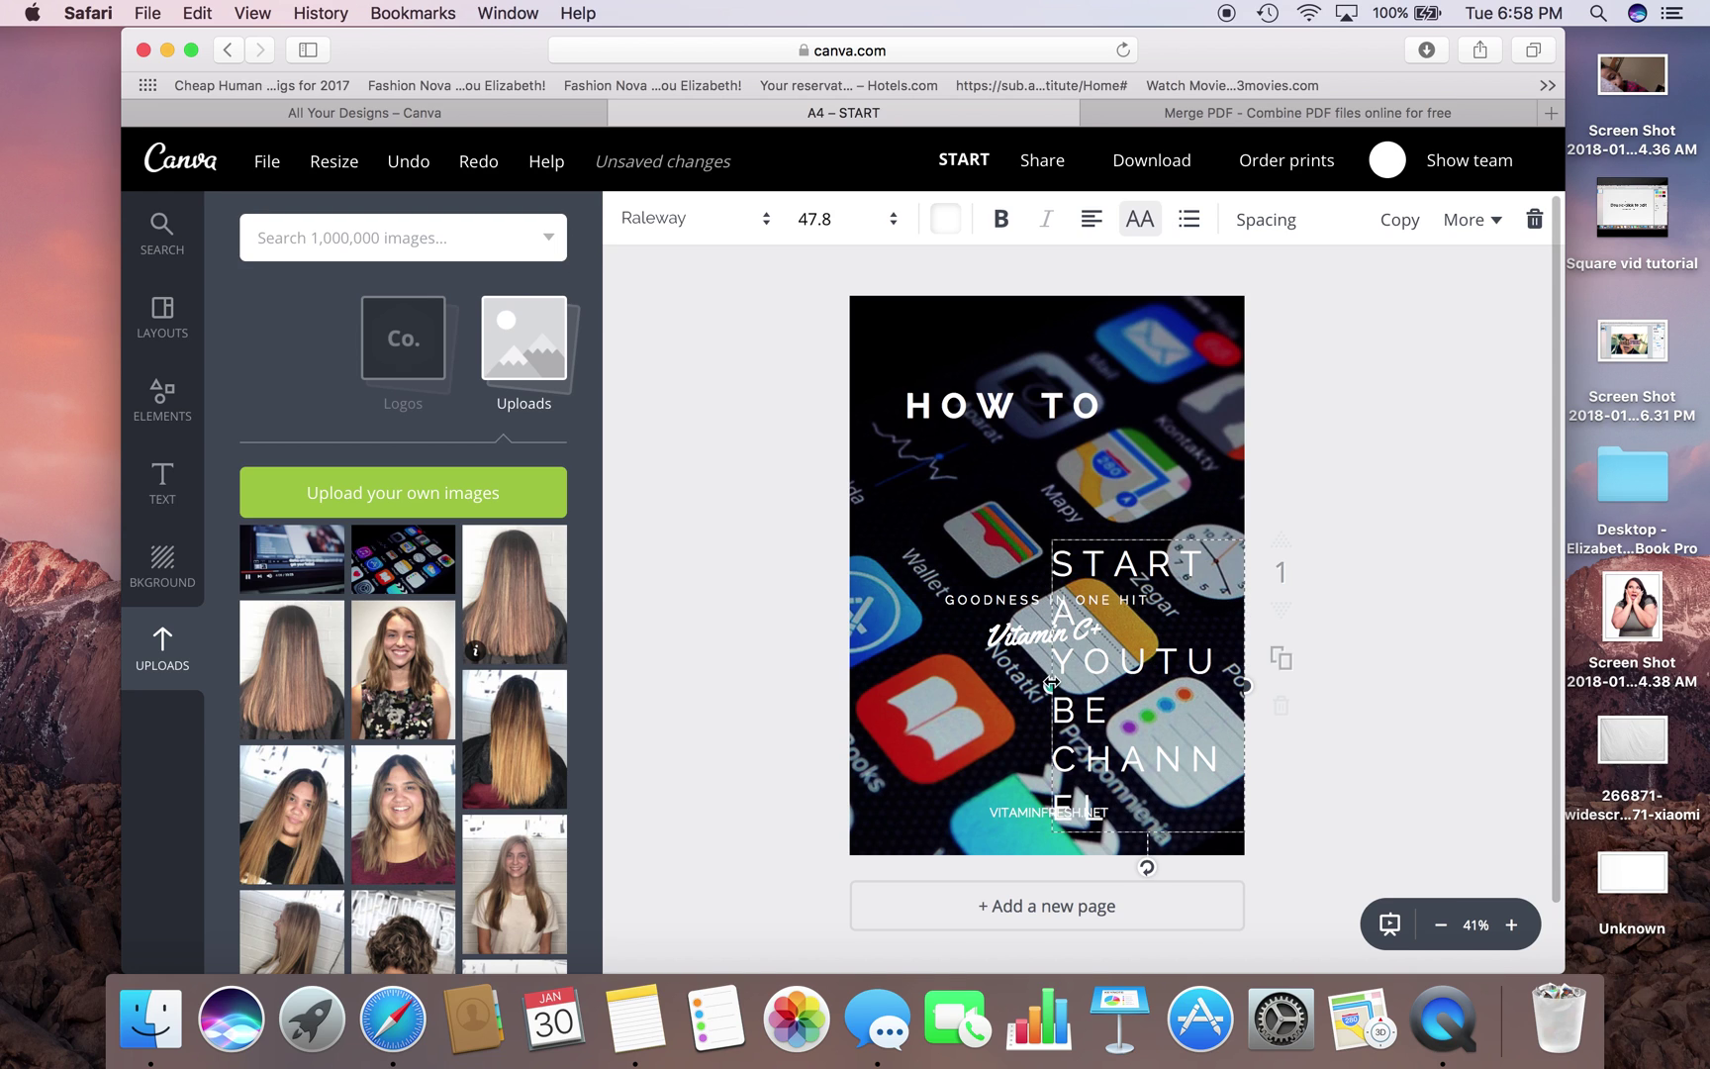
- Widen the START A YOUTUBE CHANNEL title, centre its lines, and move it beneath HOW TO
left_click_drag(1051, 682, 891, 694)
left_click(1091, 219)
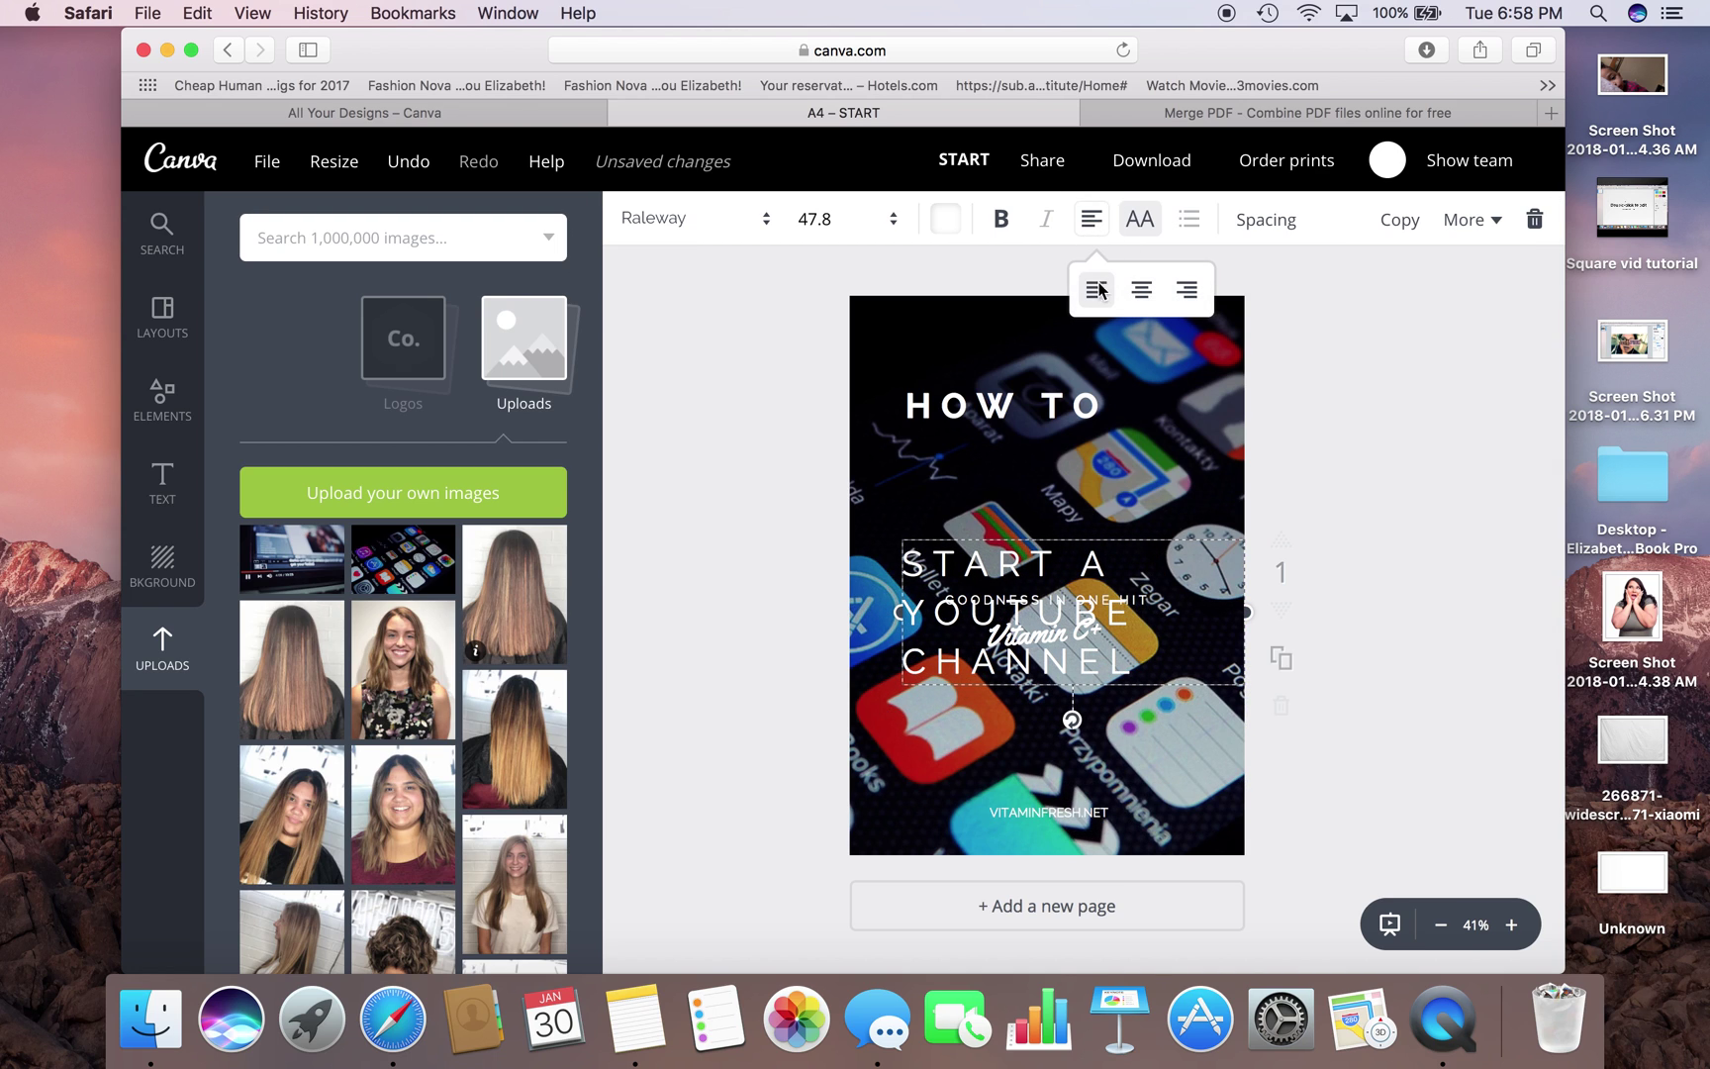
left_click(1151, 289)
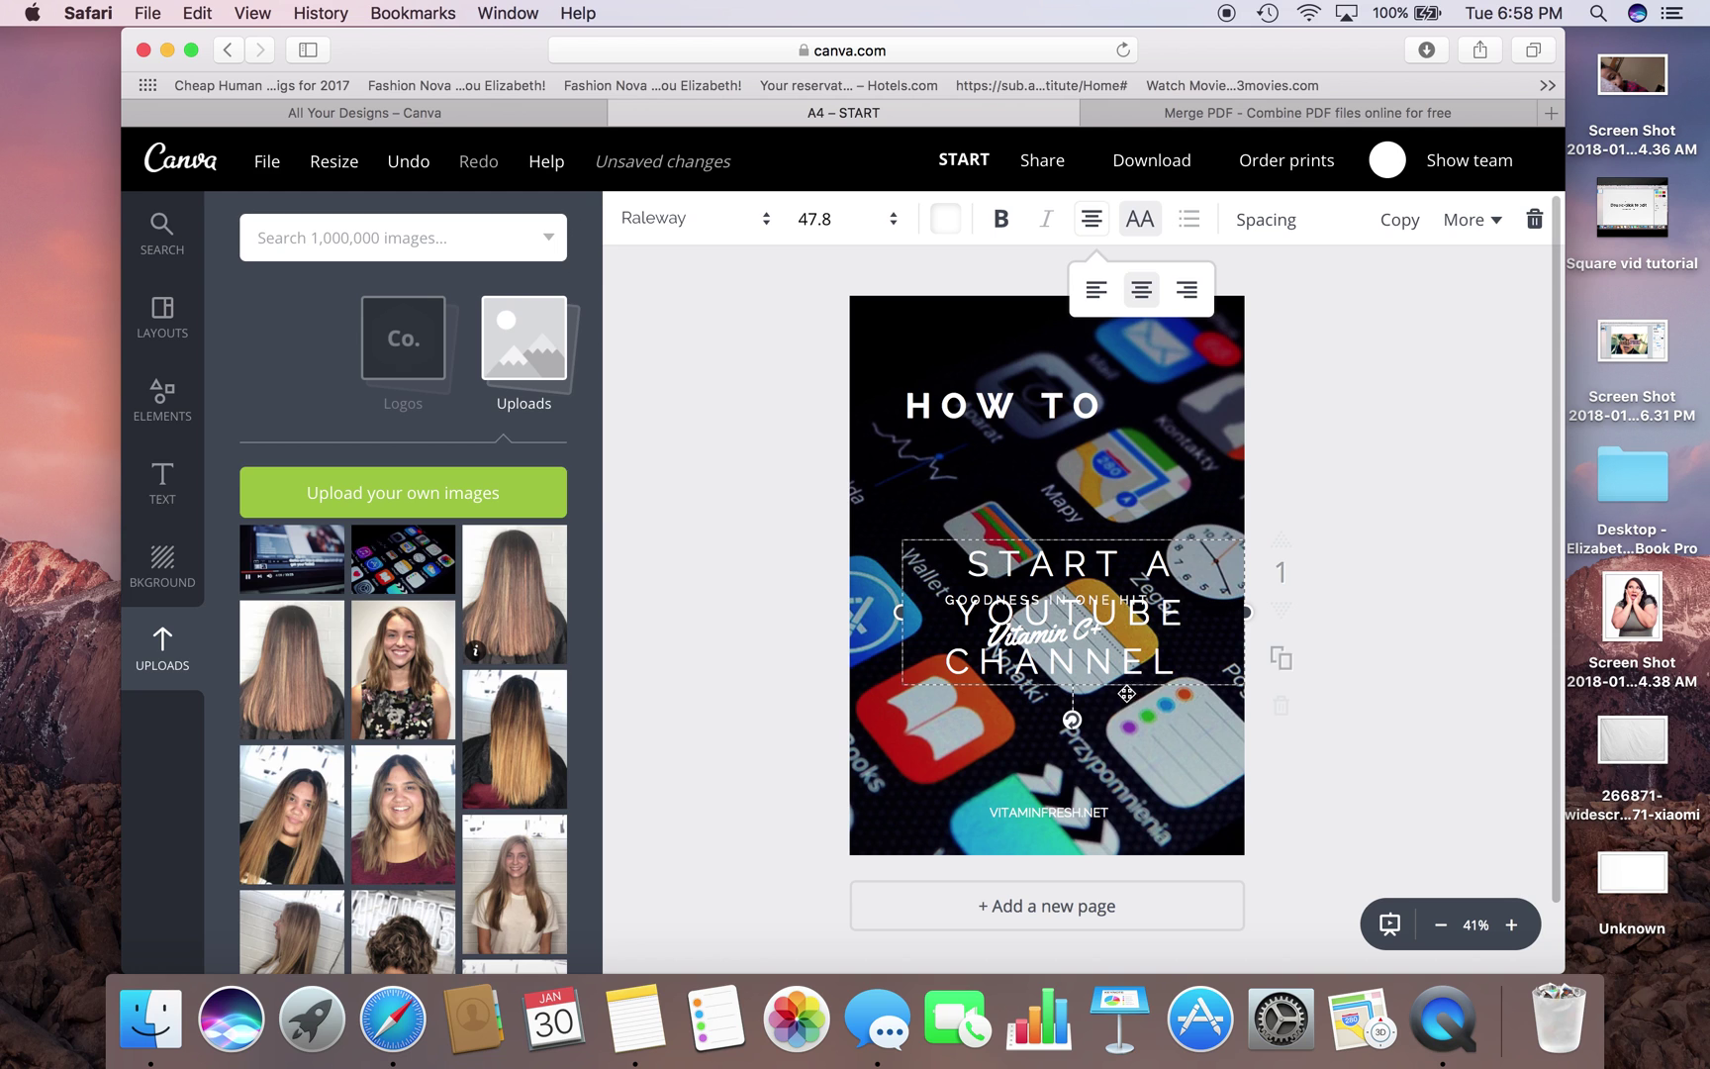
left_click_drag(1127, 692, 1101, 607)
- Tighten the title spacing to 110 and line height 1.15, set Golden Youth Caps, and re-centre HOW TO
left_click(1266, 218)
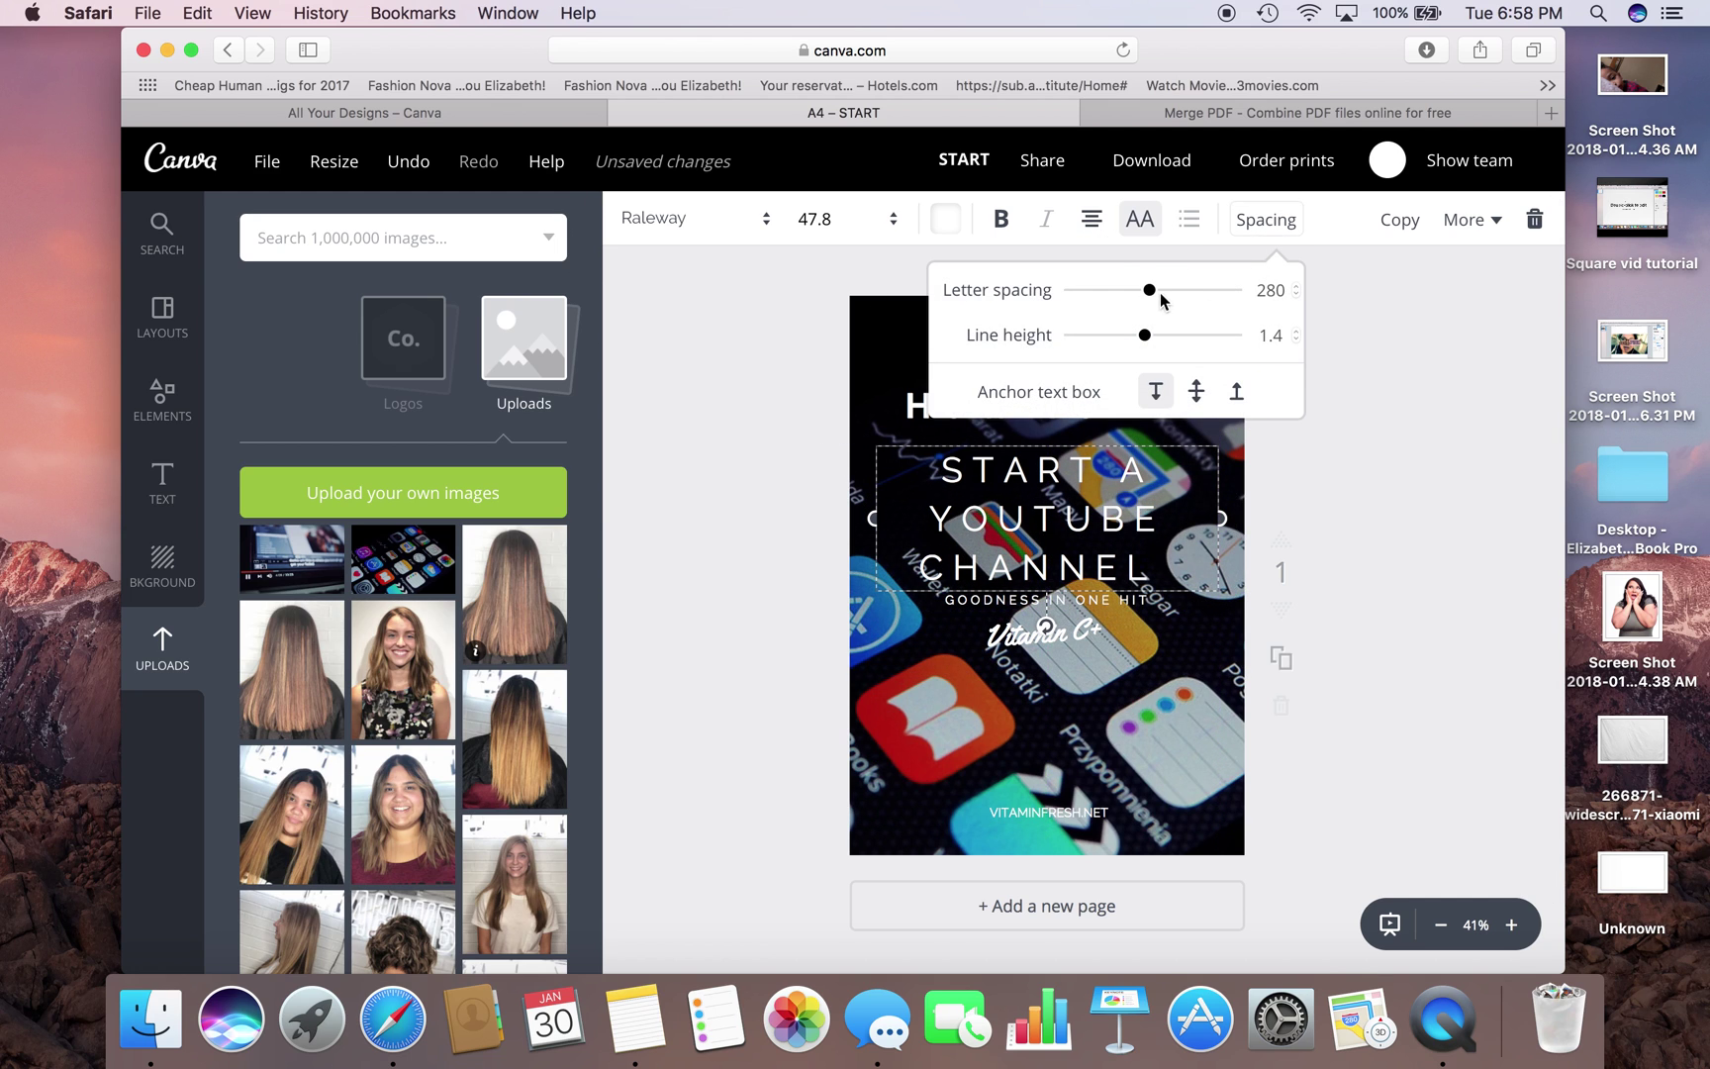
left_click_drag(1149, 290, 1124, 342)
left_click(1144, 342)
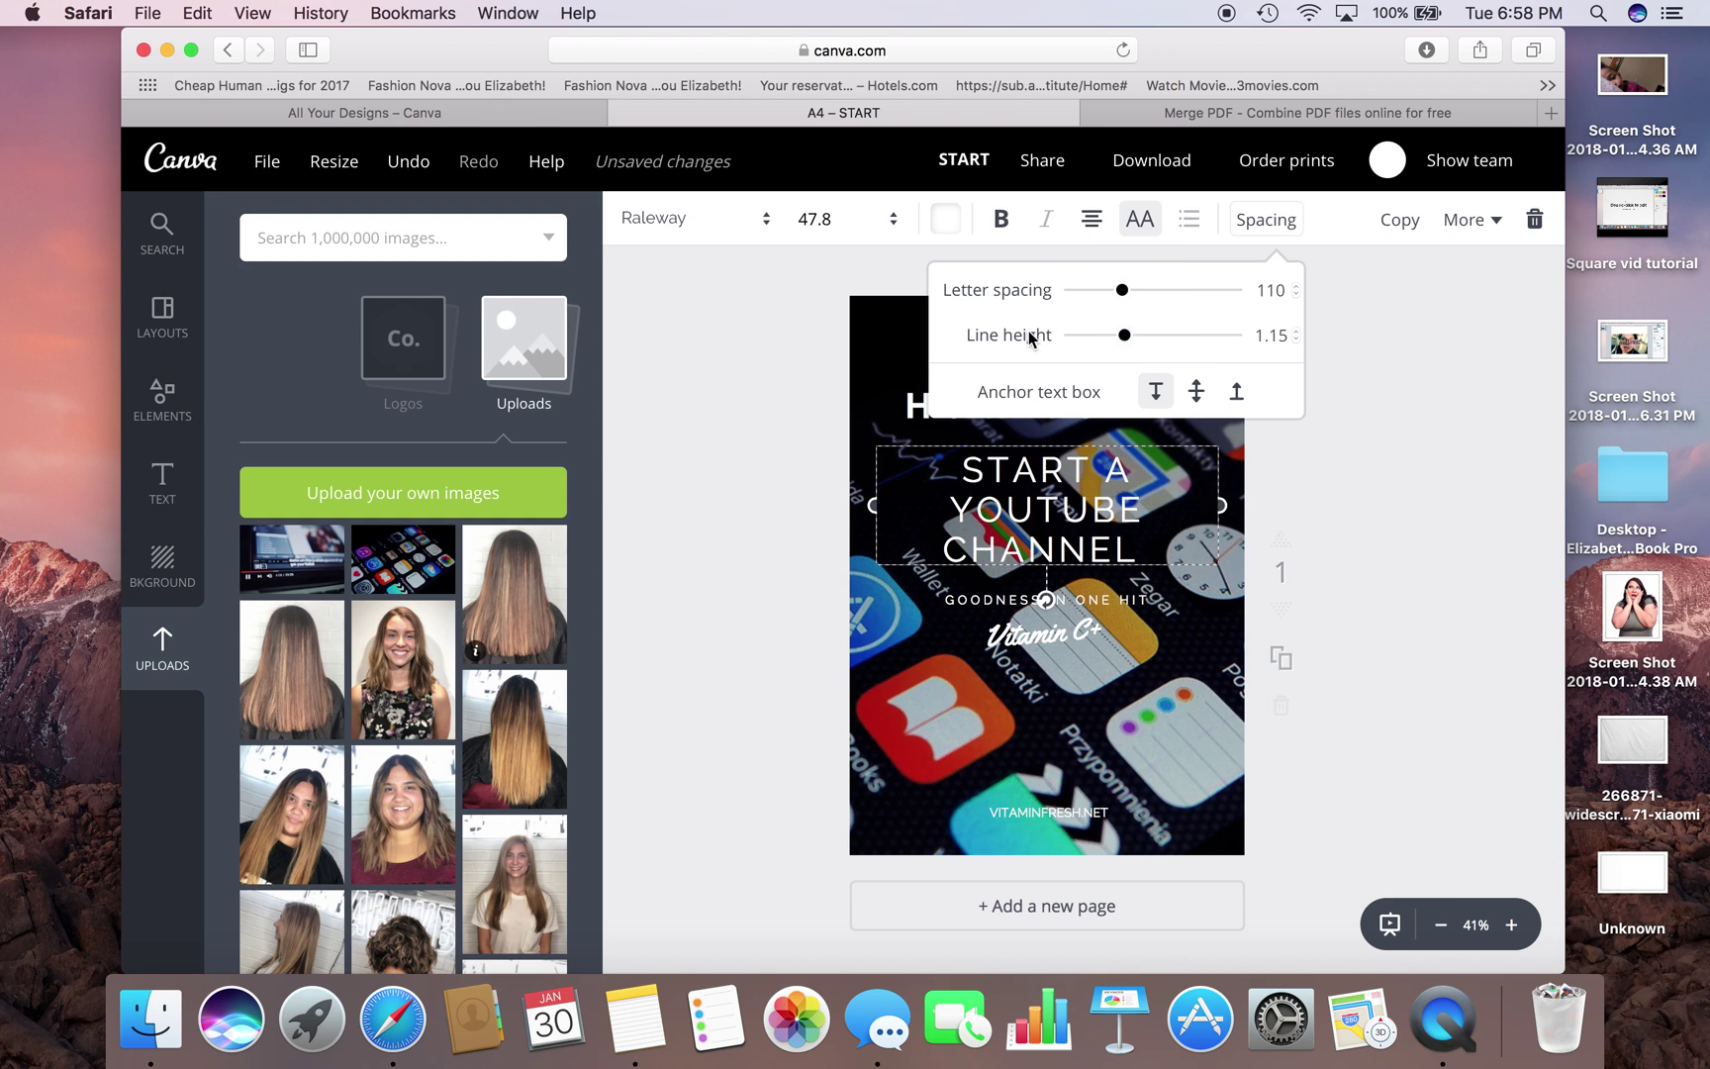
left_click(680, 228)
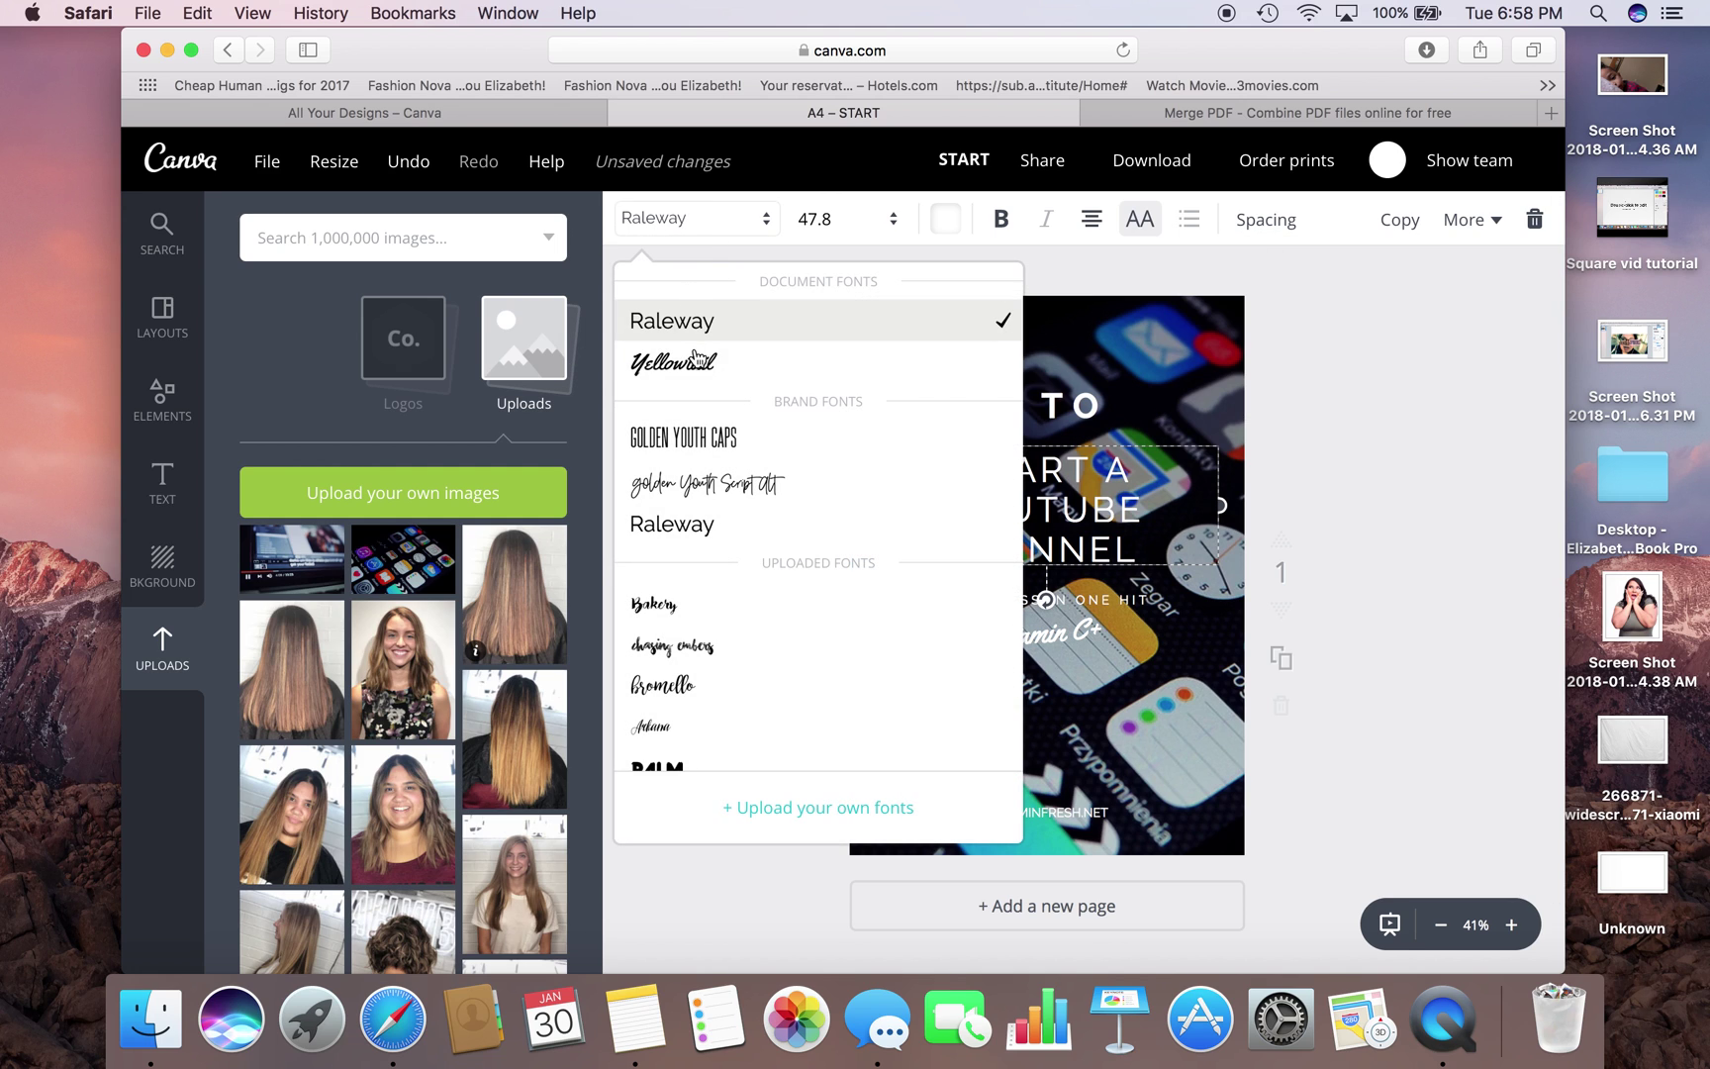
left_click(714, 437)
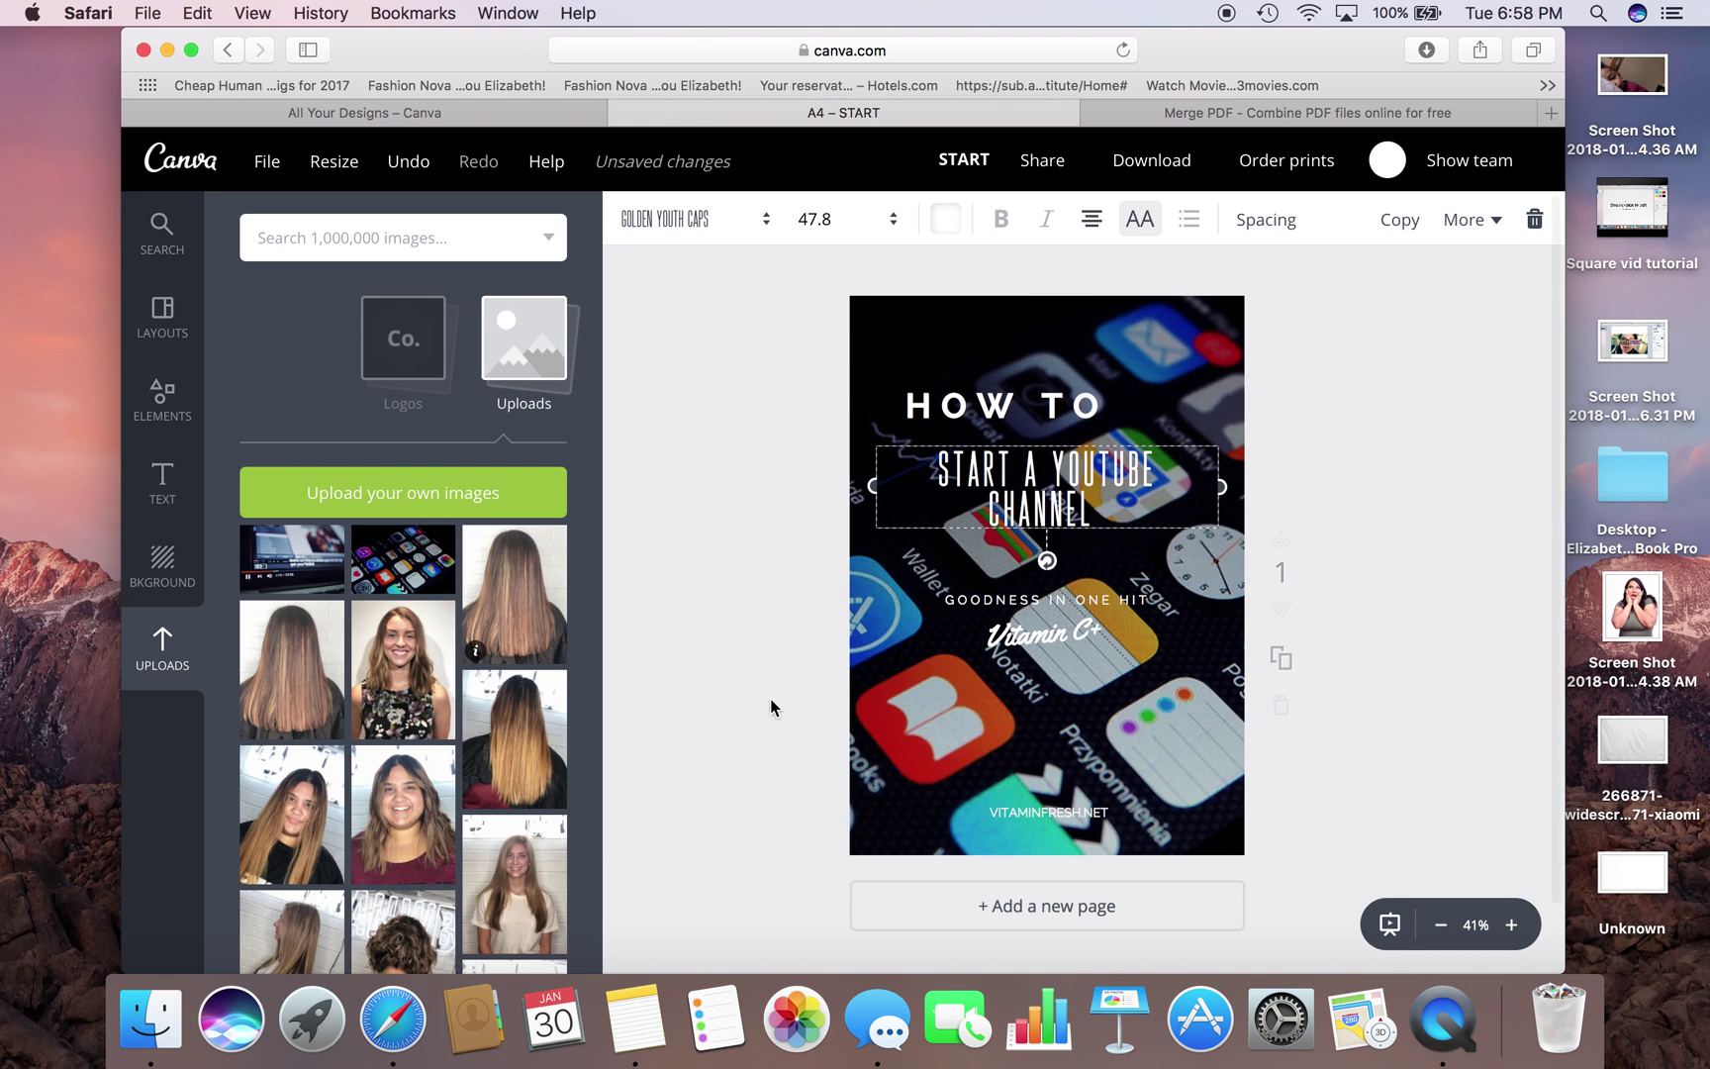
left_click(1068, 402)
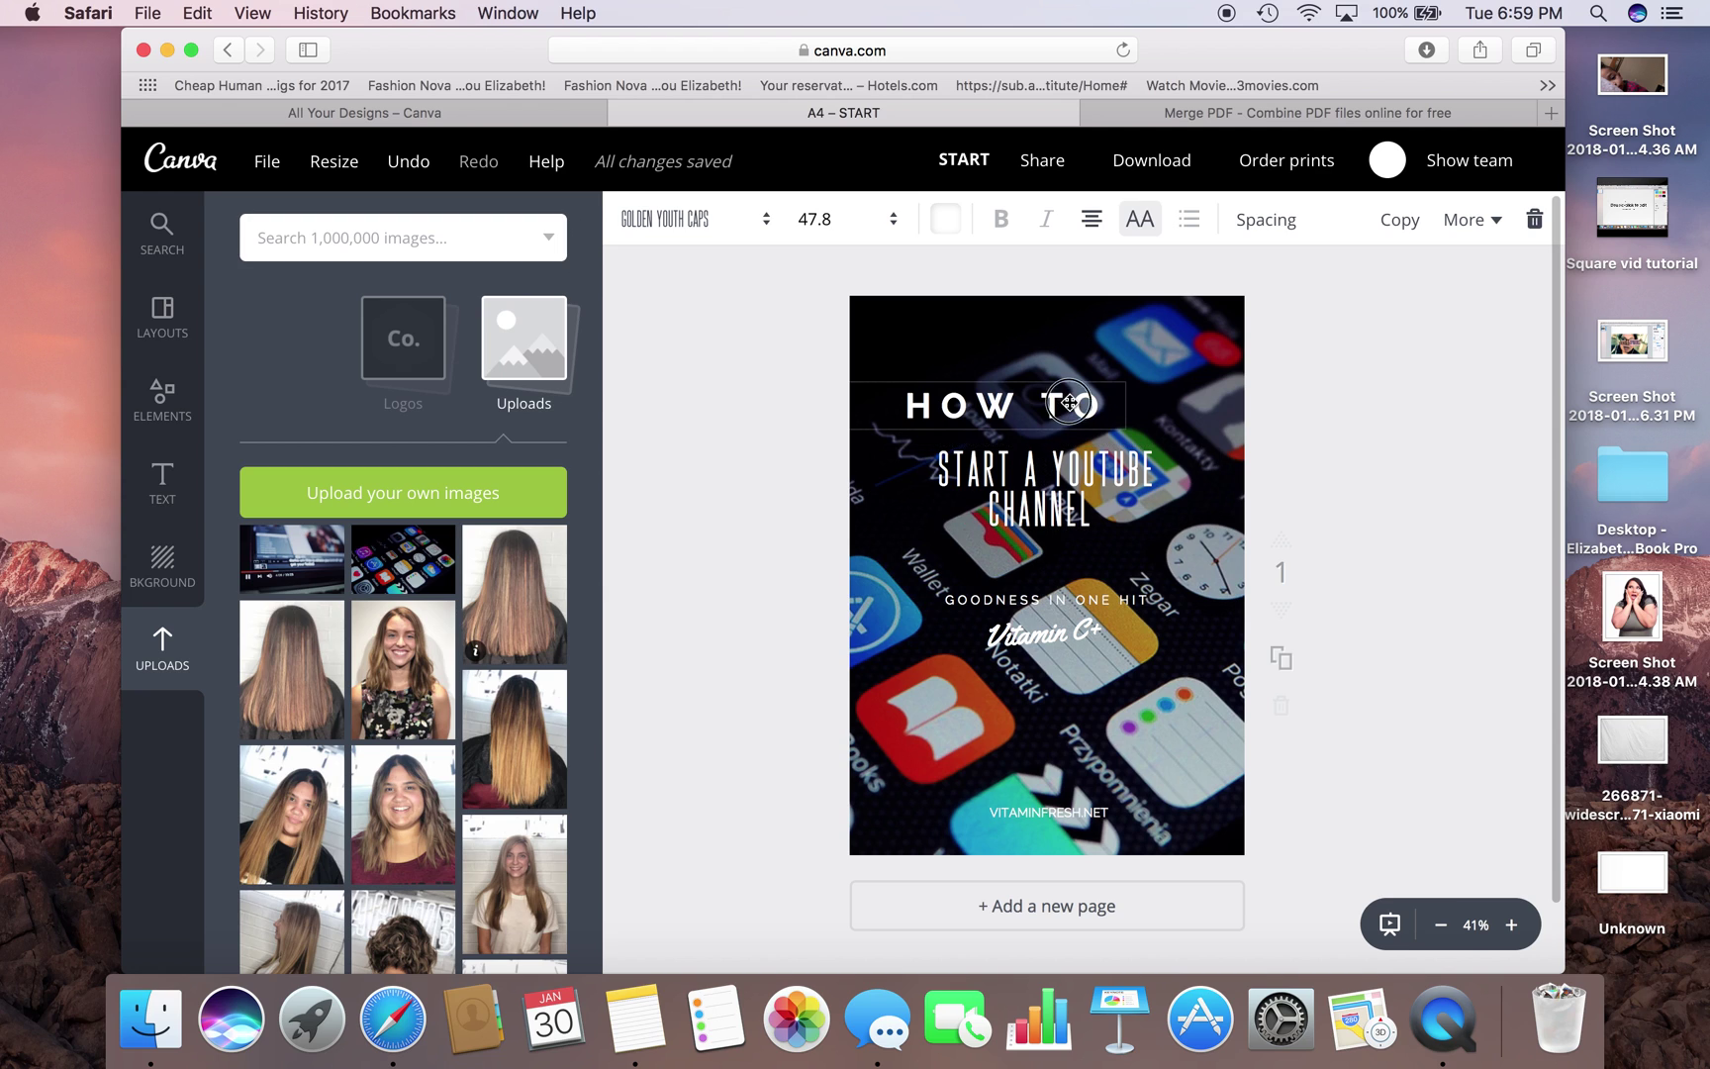
left_click_drag(1069, 403, 1110, 406)
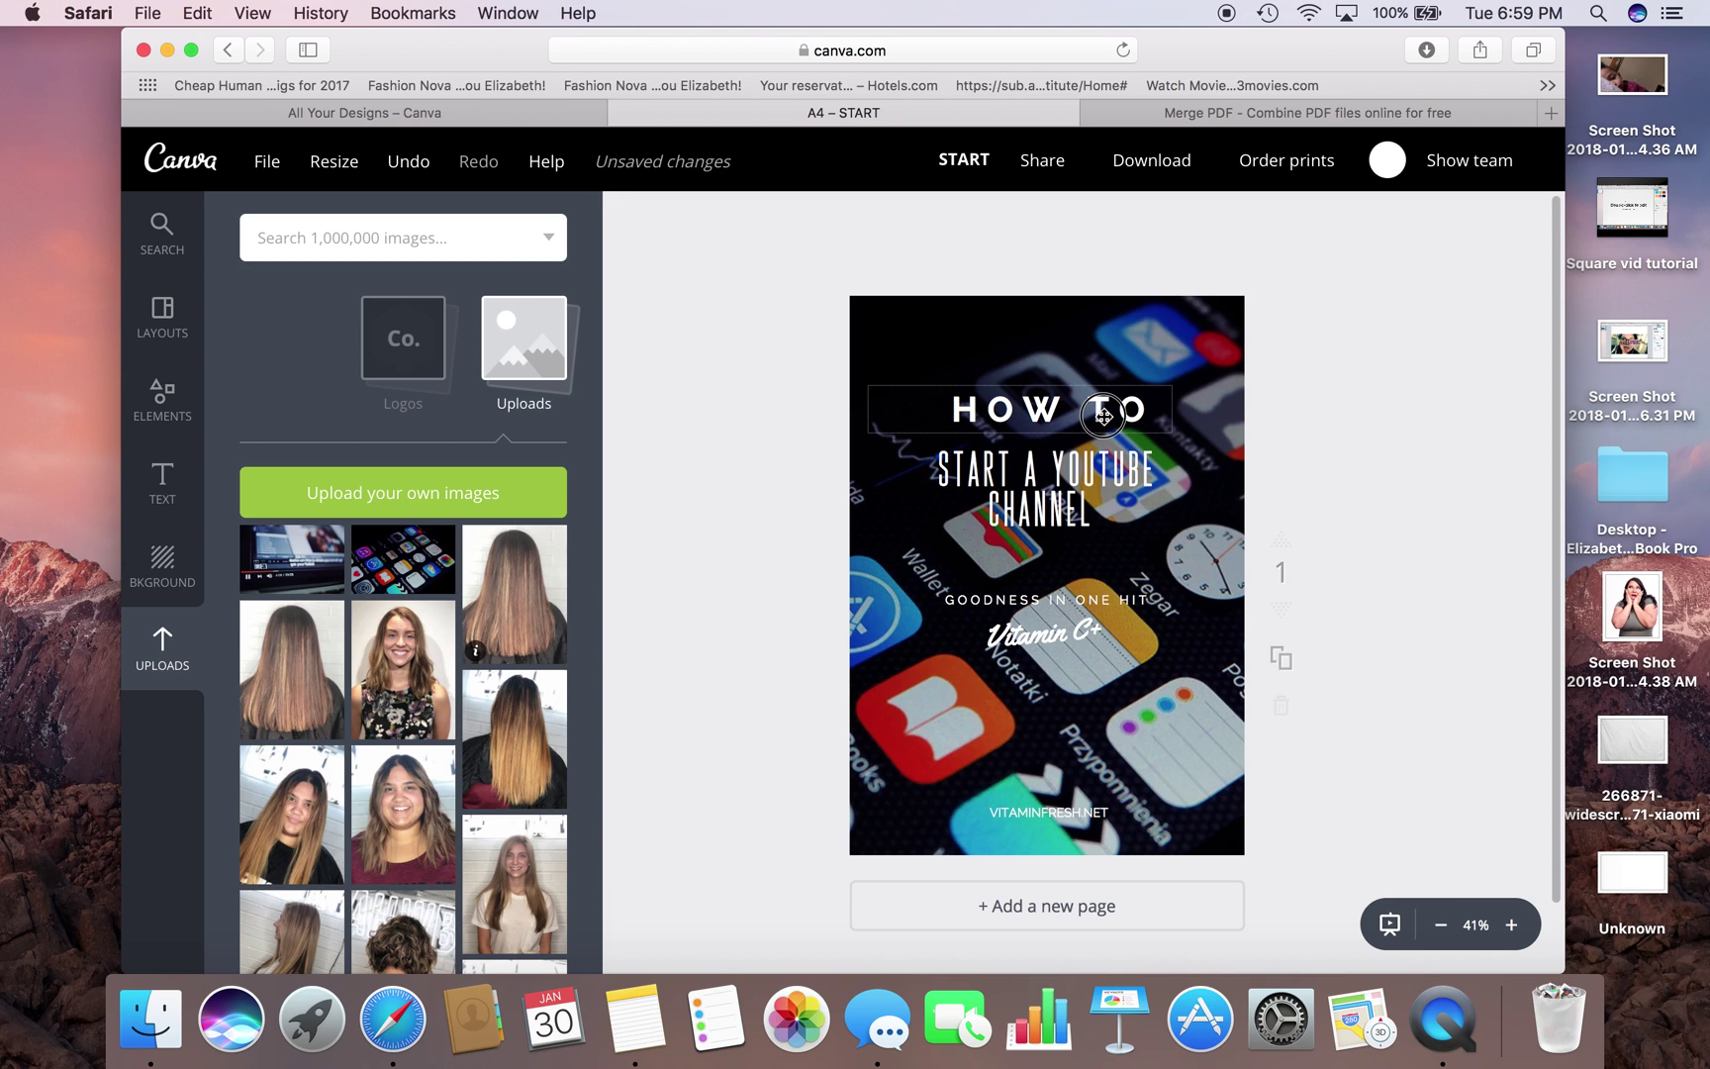
- Change GOODNESS IN ONE HIT to ON YOUR IPHONE and delete the Vitamin C+ script text
left_click_drag(1101, 413, 1095, 414)
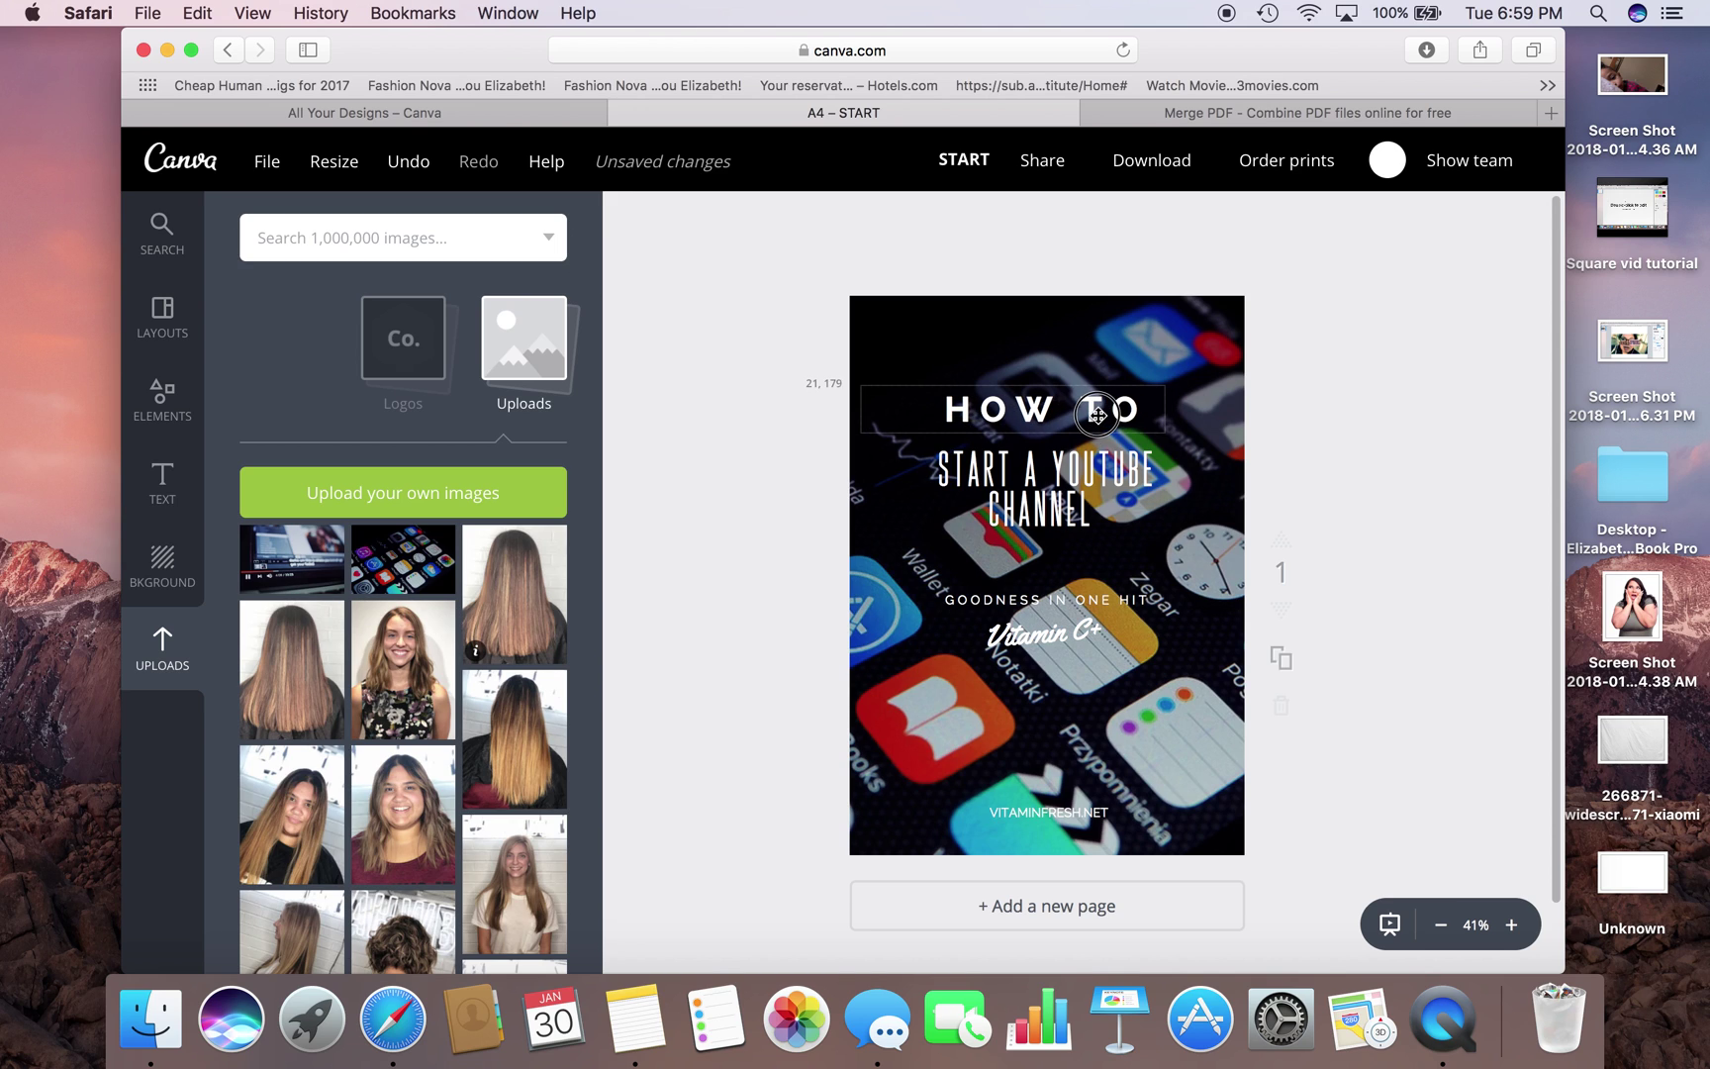
left_click(1072, 604)
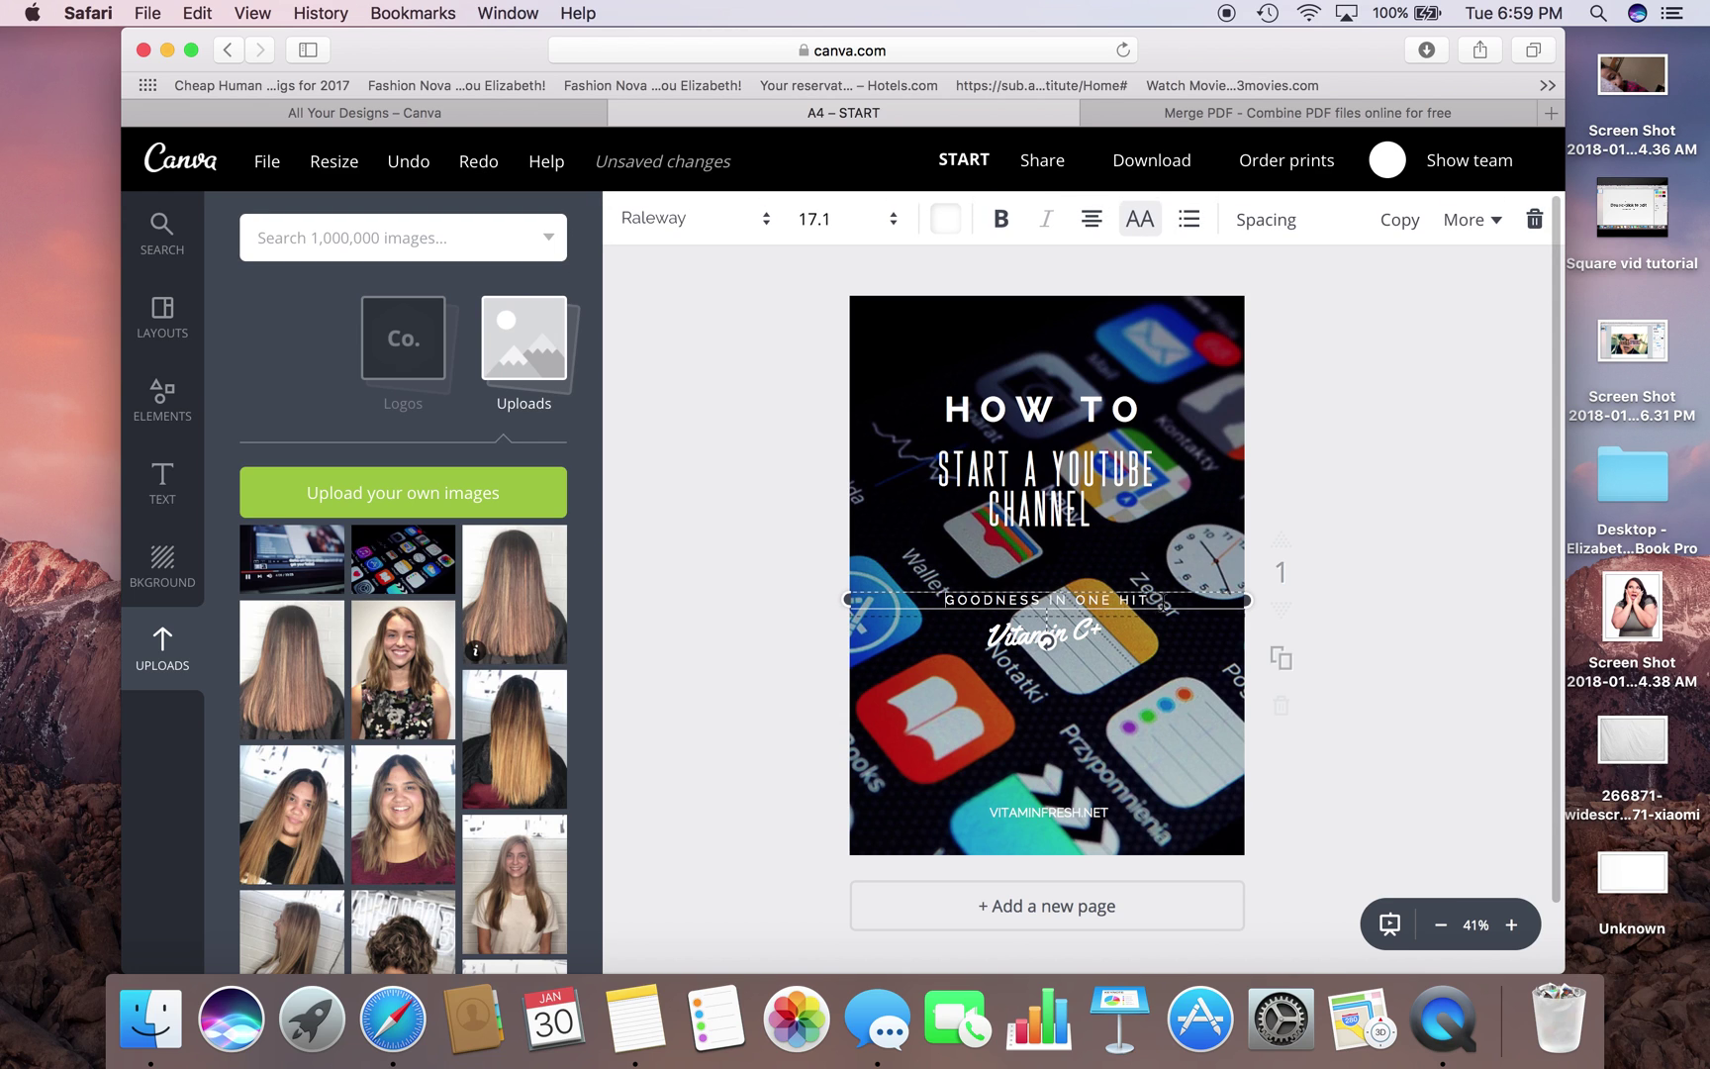
left_click_drag(1168, 598, 856, 600)
key("BackSpace")
type("ON YOUR IPHONE")
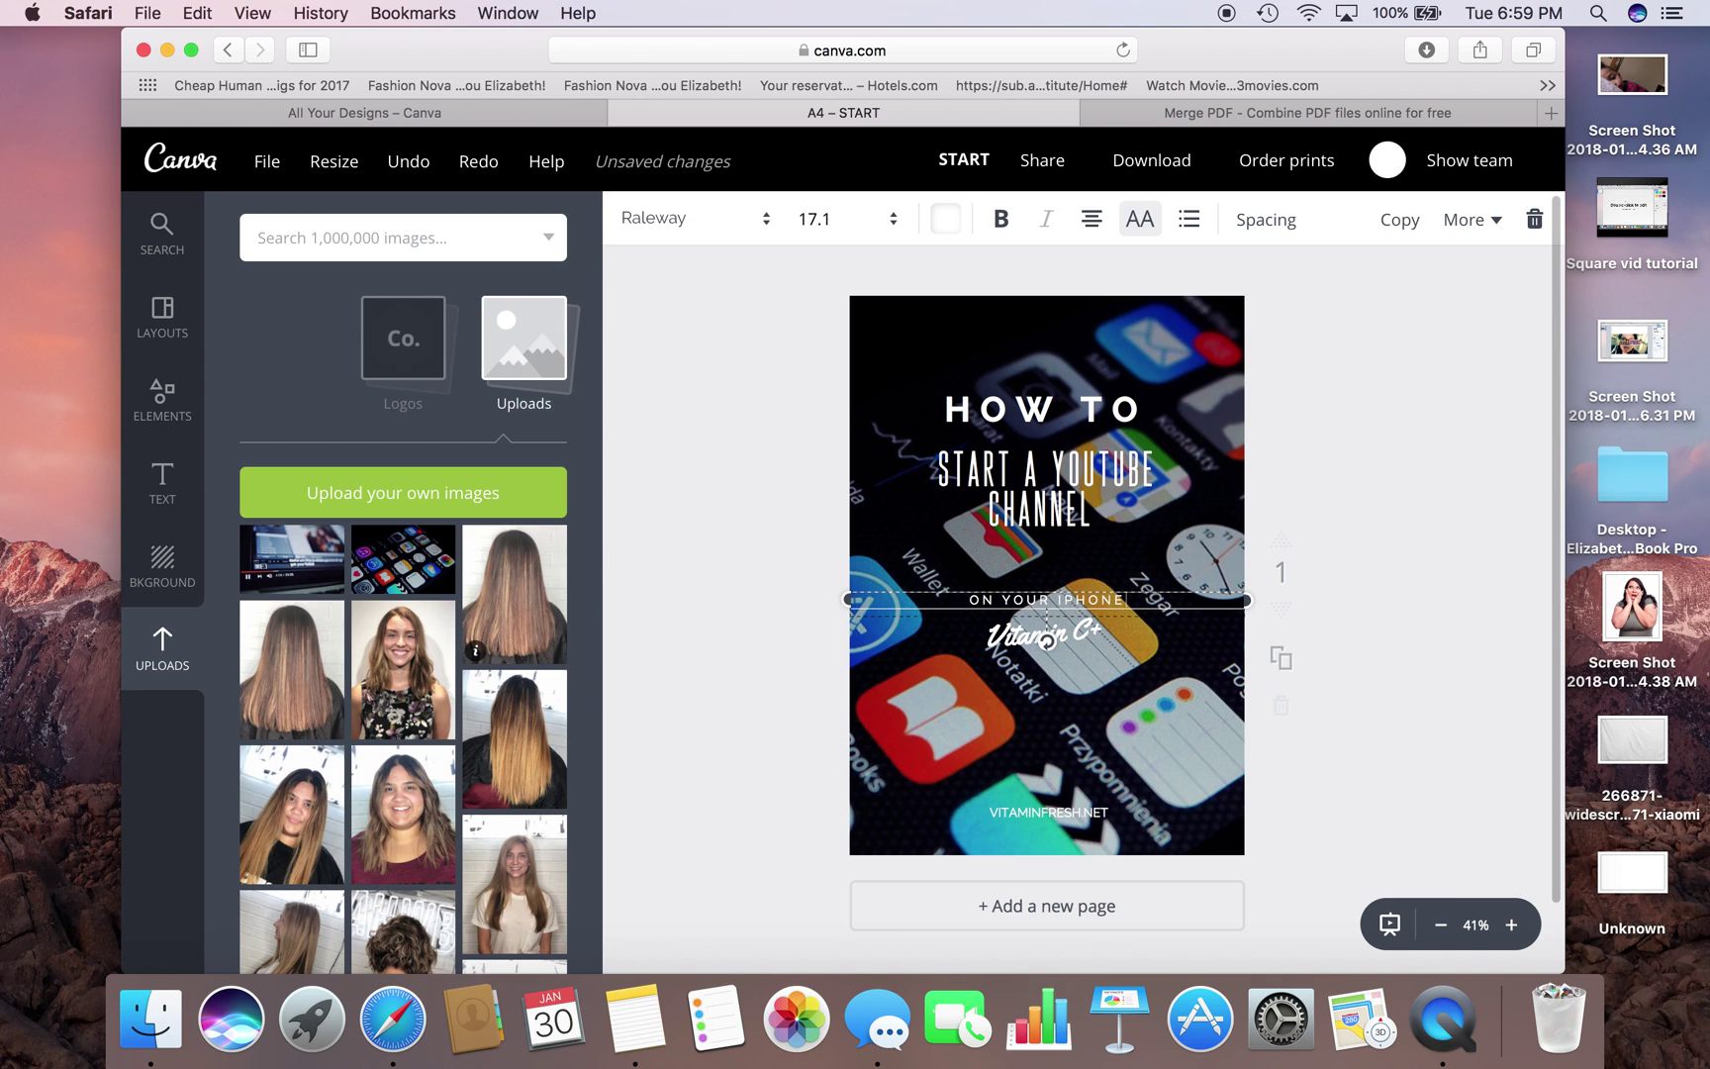
left_click(983, 638)
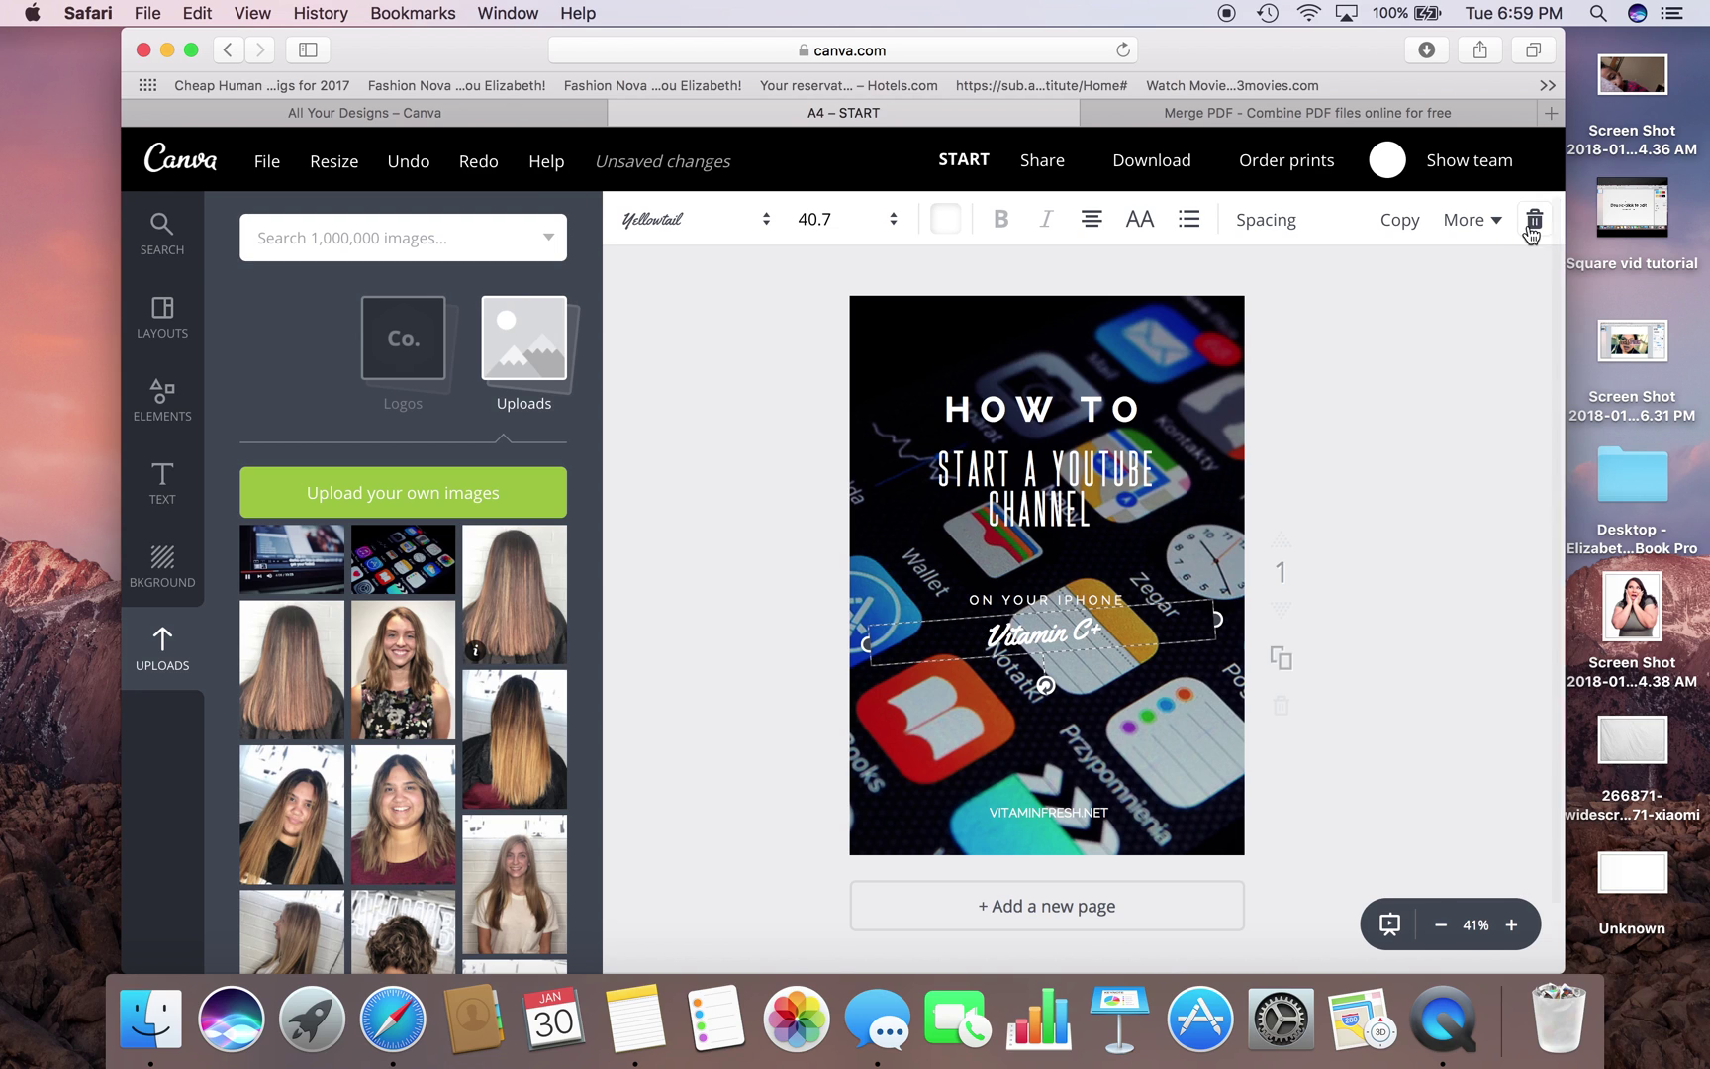
key("Delete")
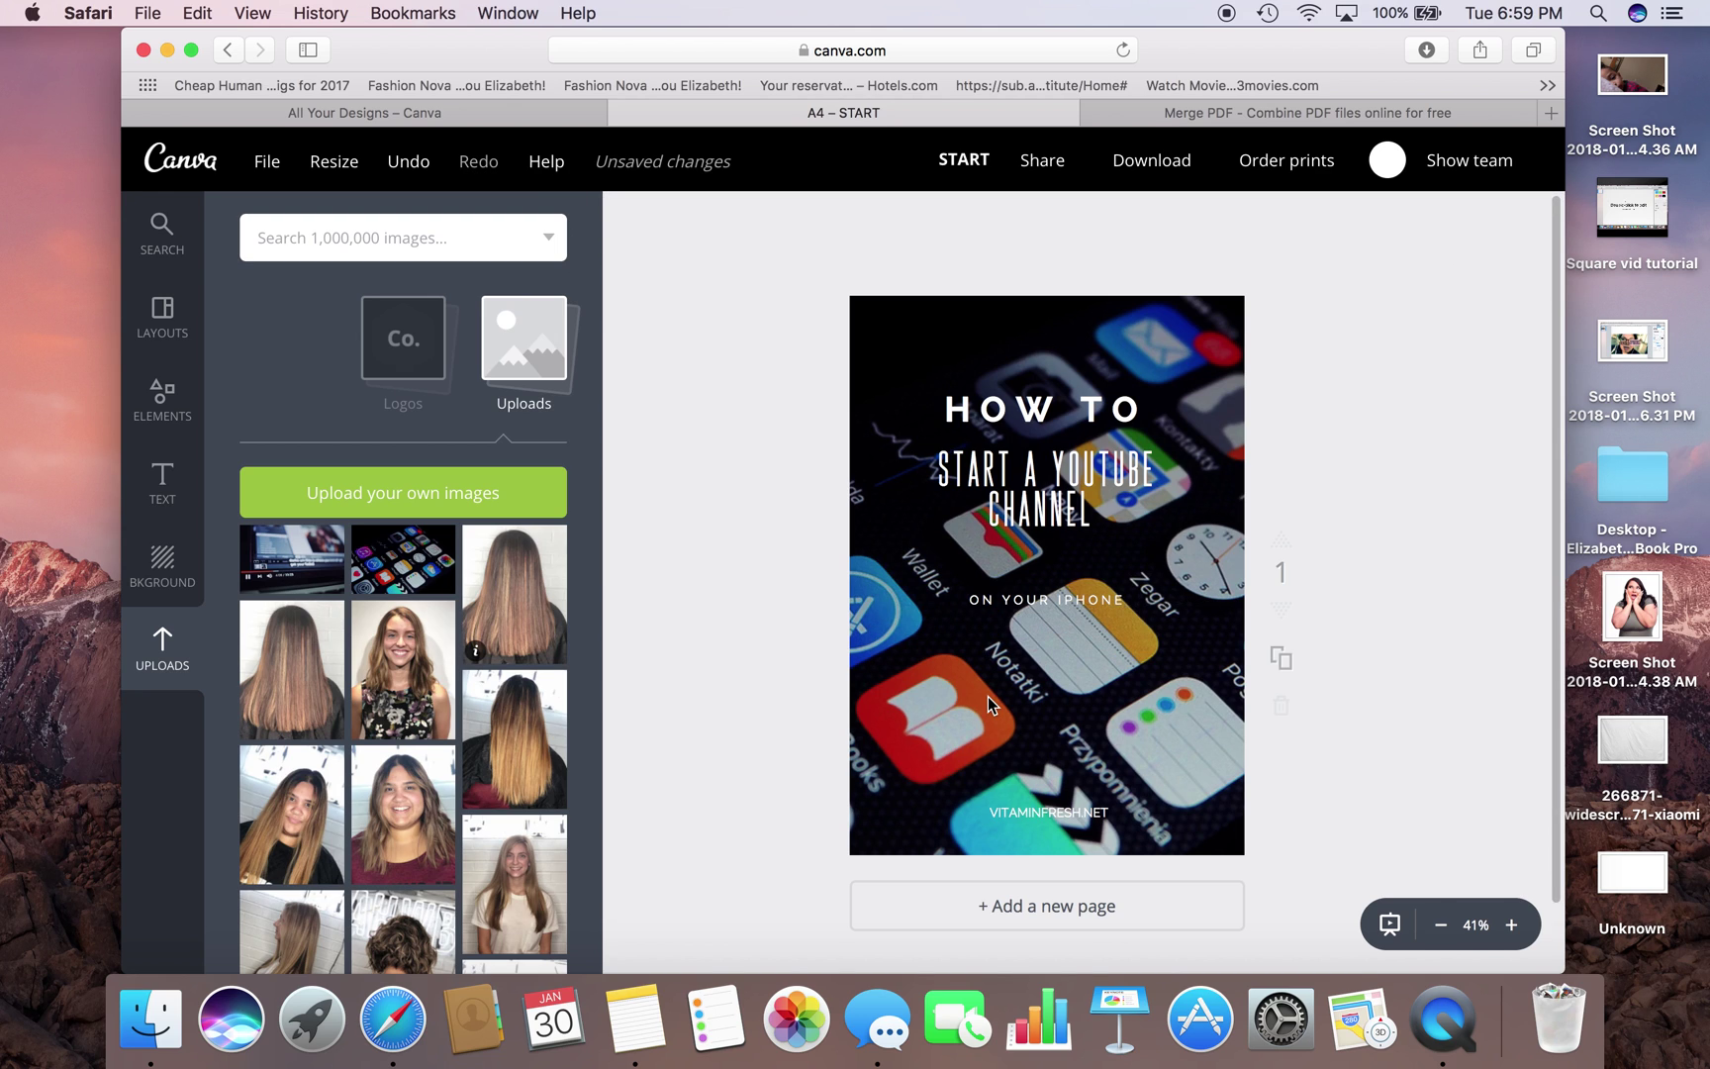
- Set the ON YOUR IPHONE text to font size 48
left_click(1084, 606)
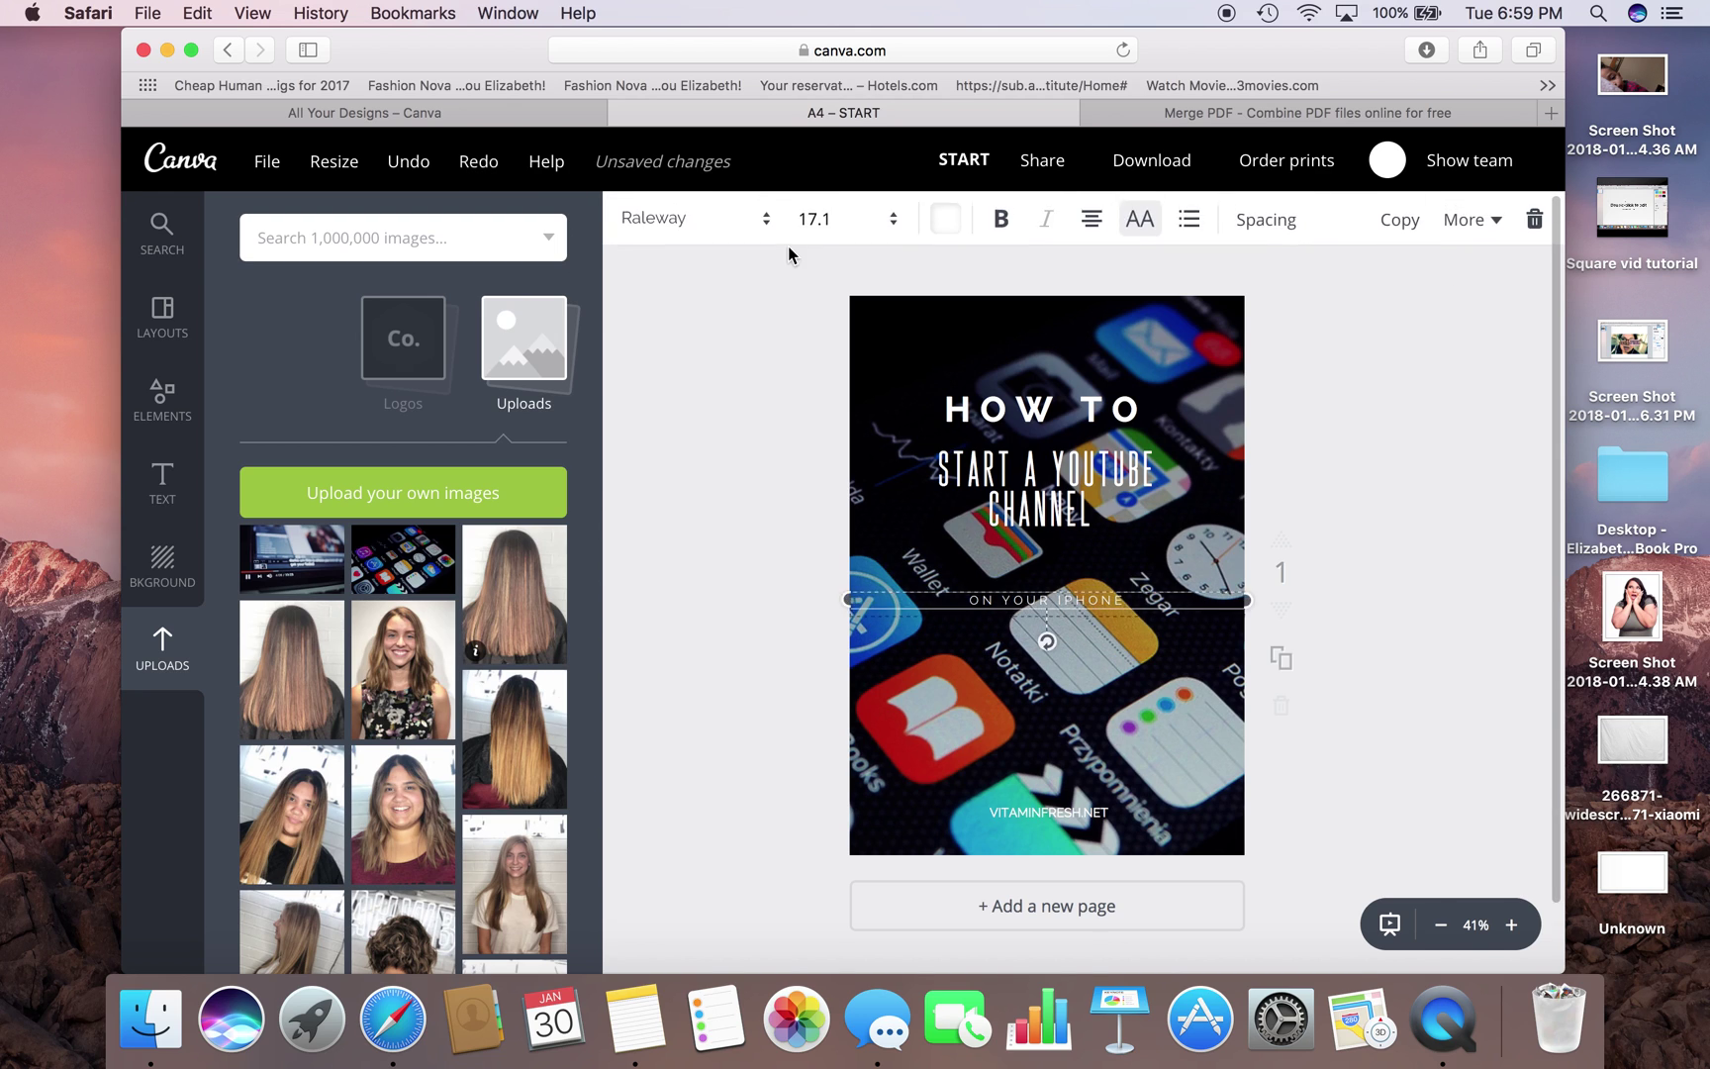
left_click(894, 225)
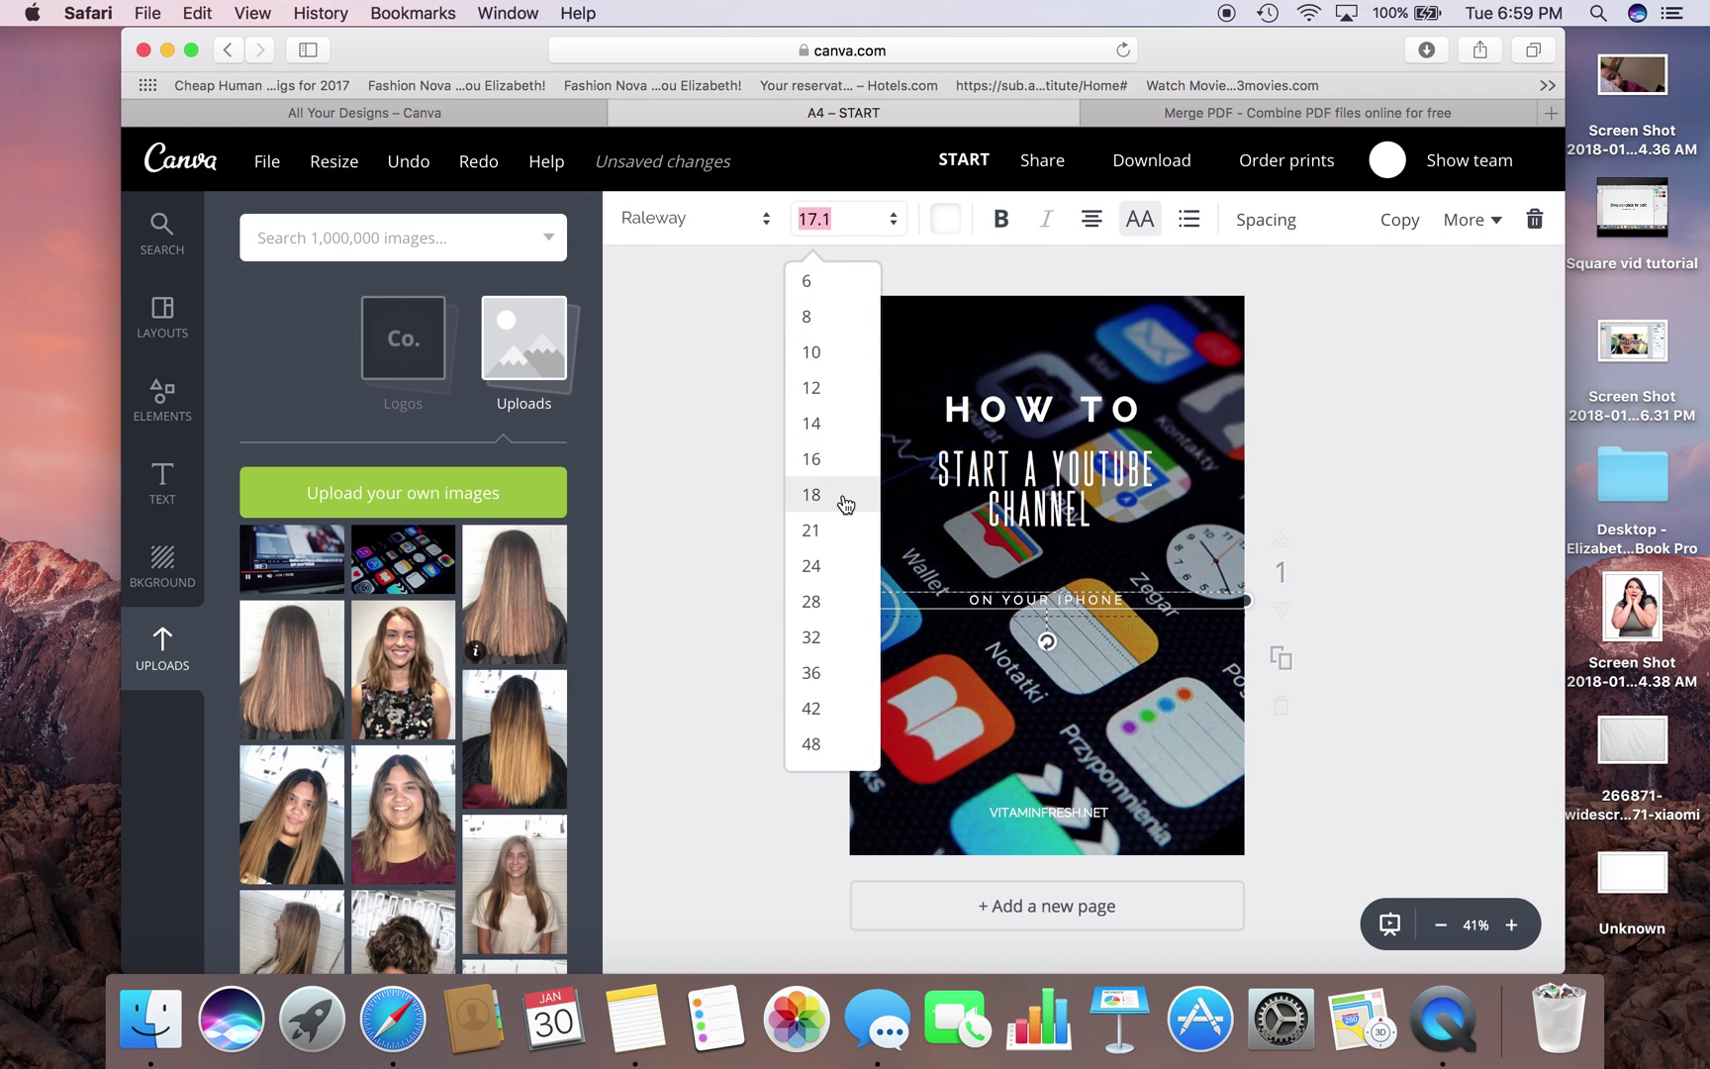
scroll(830, 721, "down", 5)
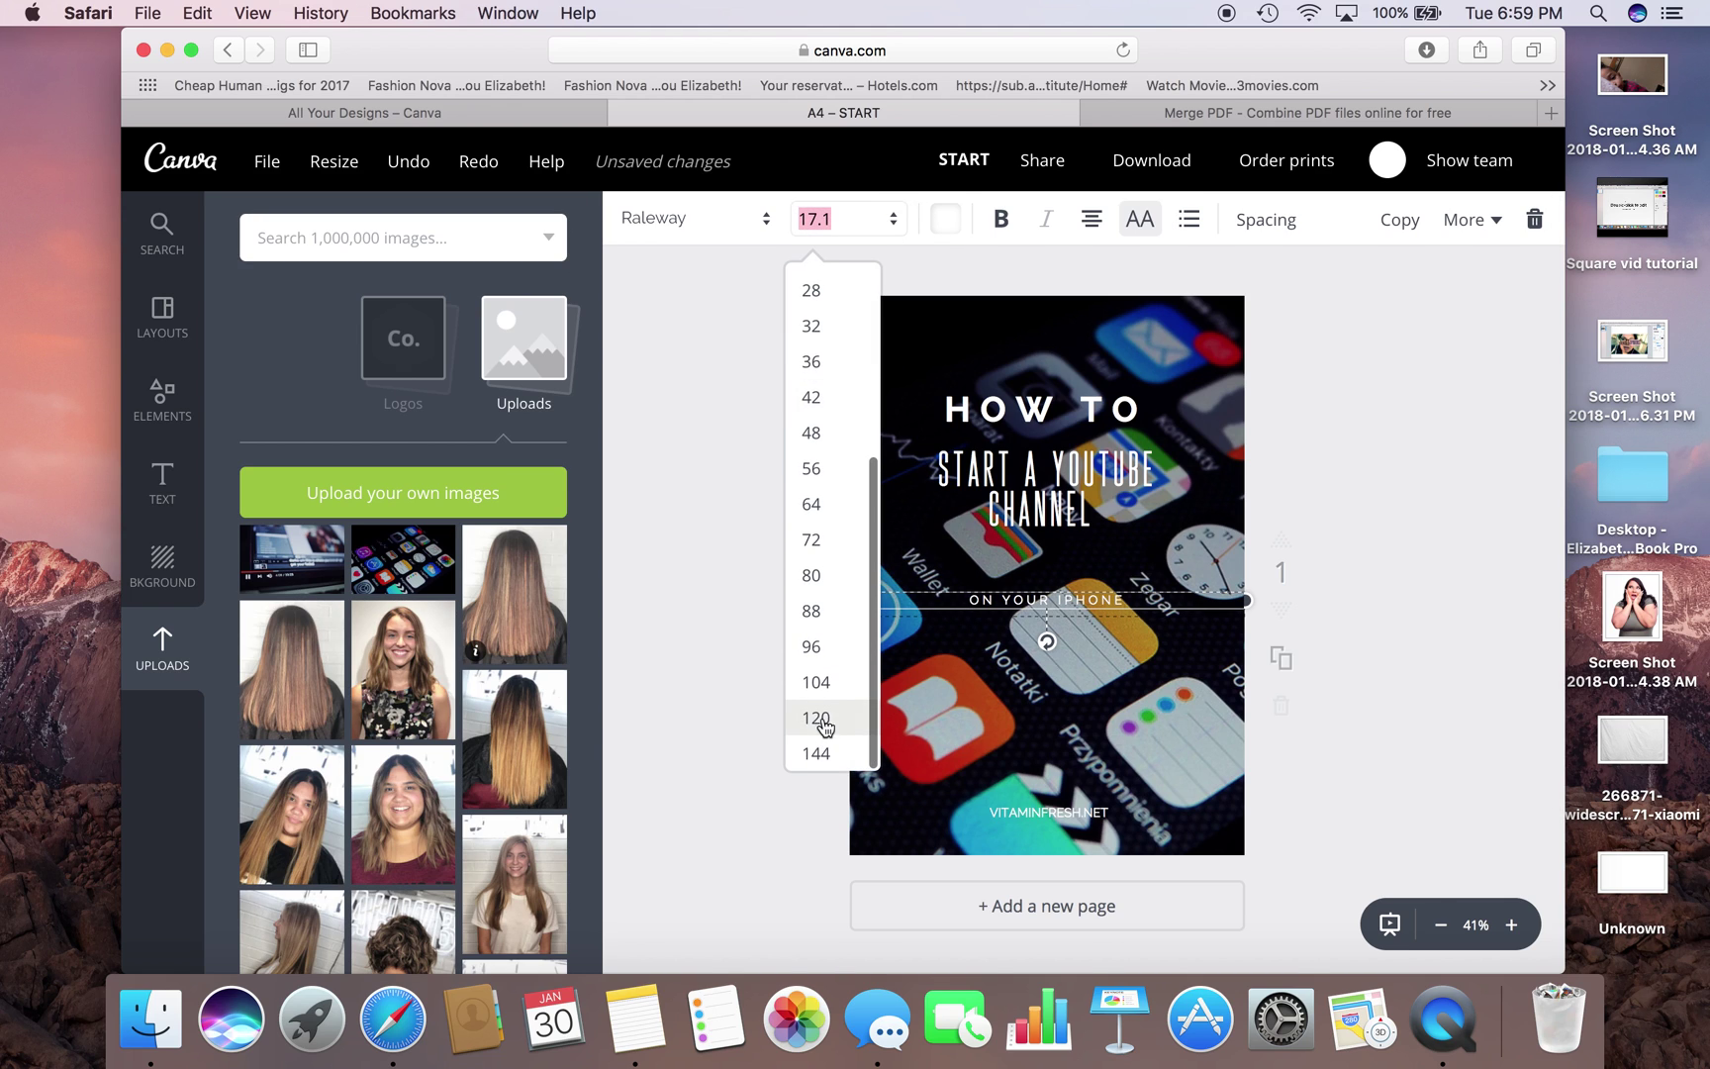
left_click(814, 575)
left_click(839, 219)
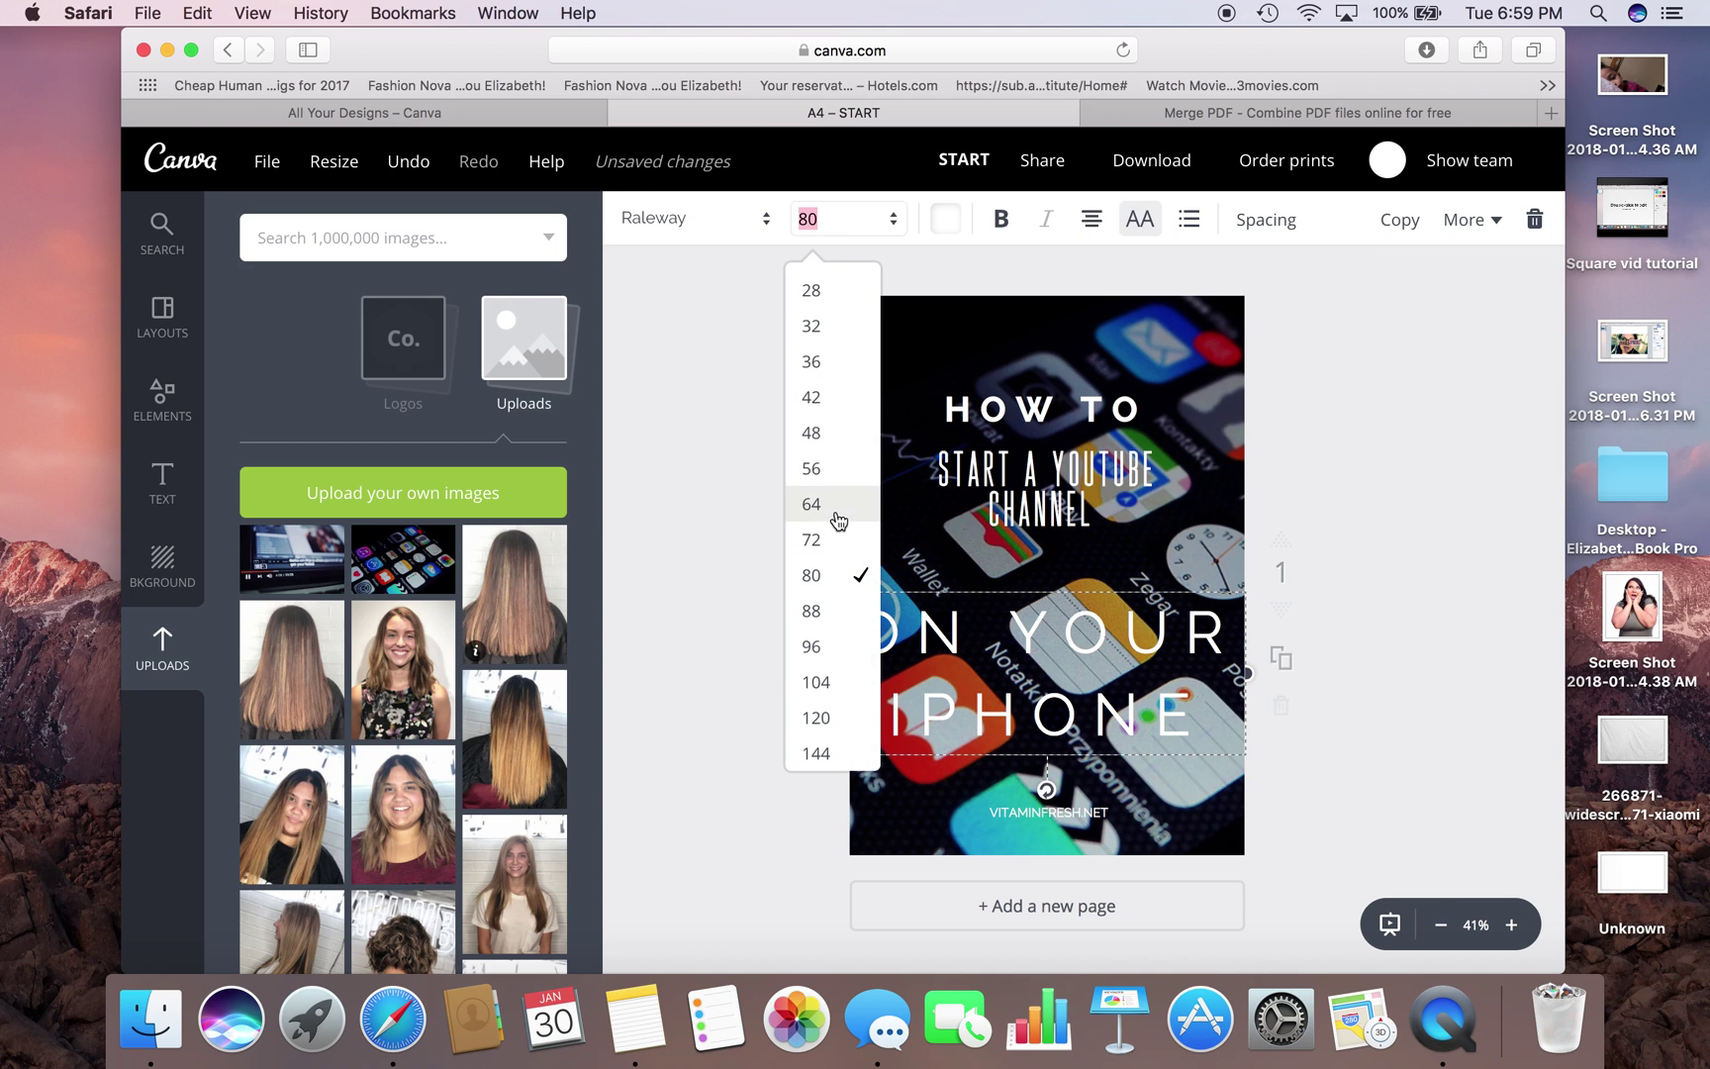
left_click(837, 433)
left_click(837, 432)
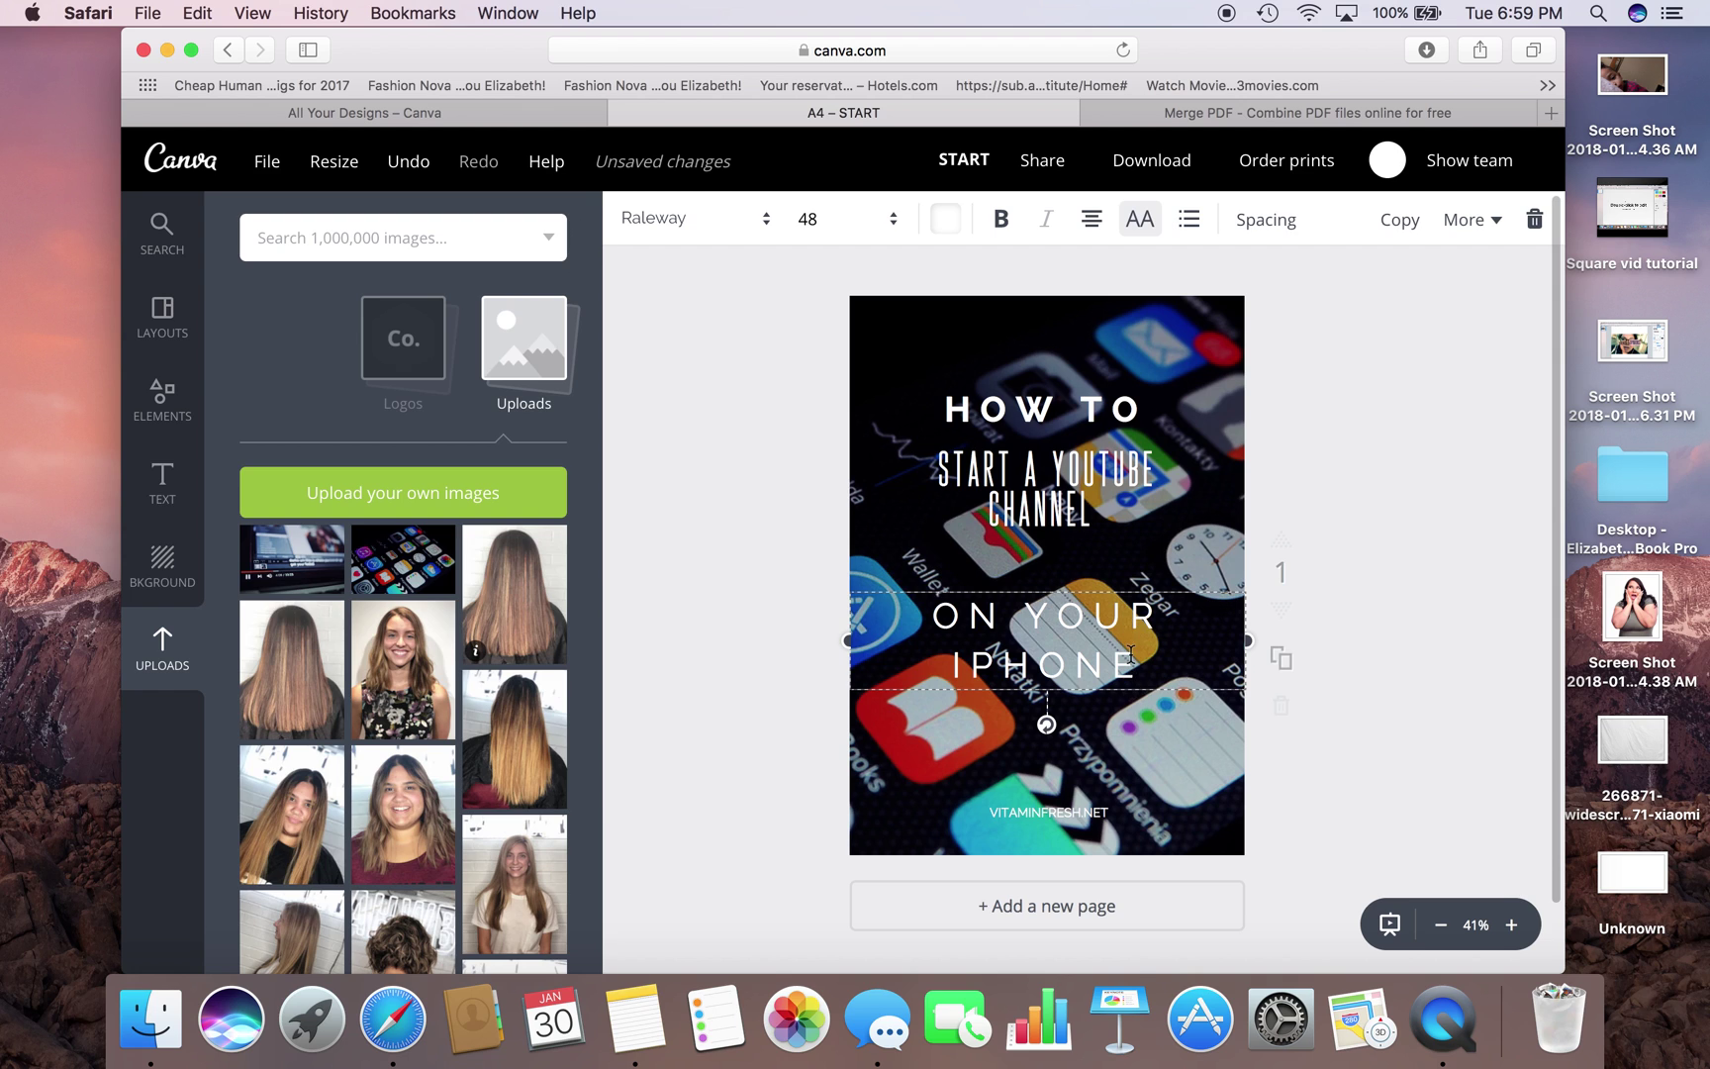
- Set both HOW TO and ON YOUR IPHONE in the Golden Youth Caps font
left_click(1039, 475)
left_click_drag(925, 488, 871, 486)
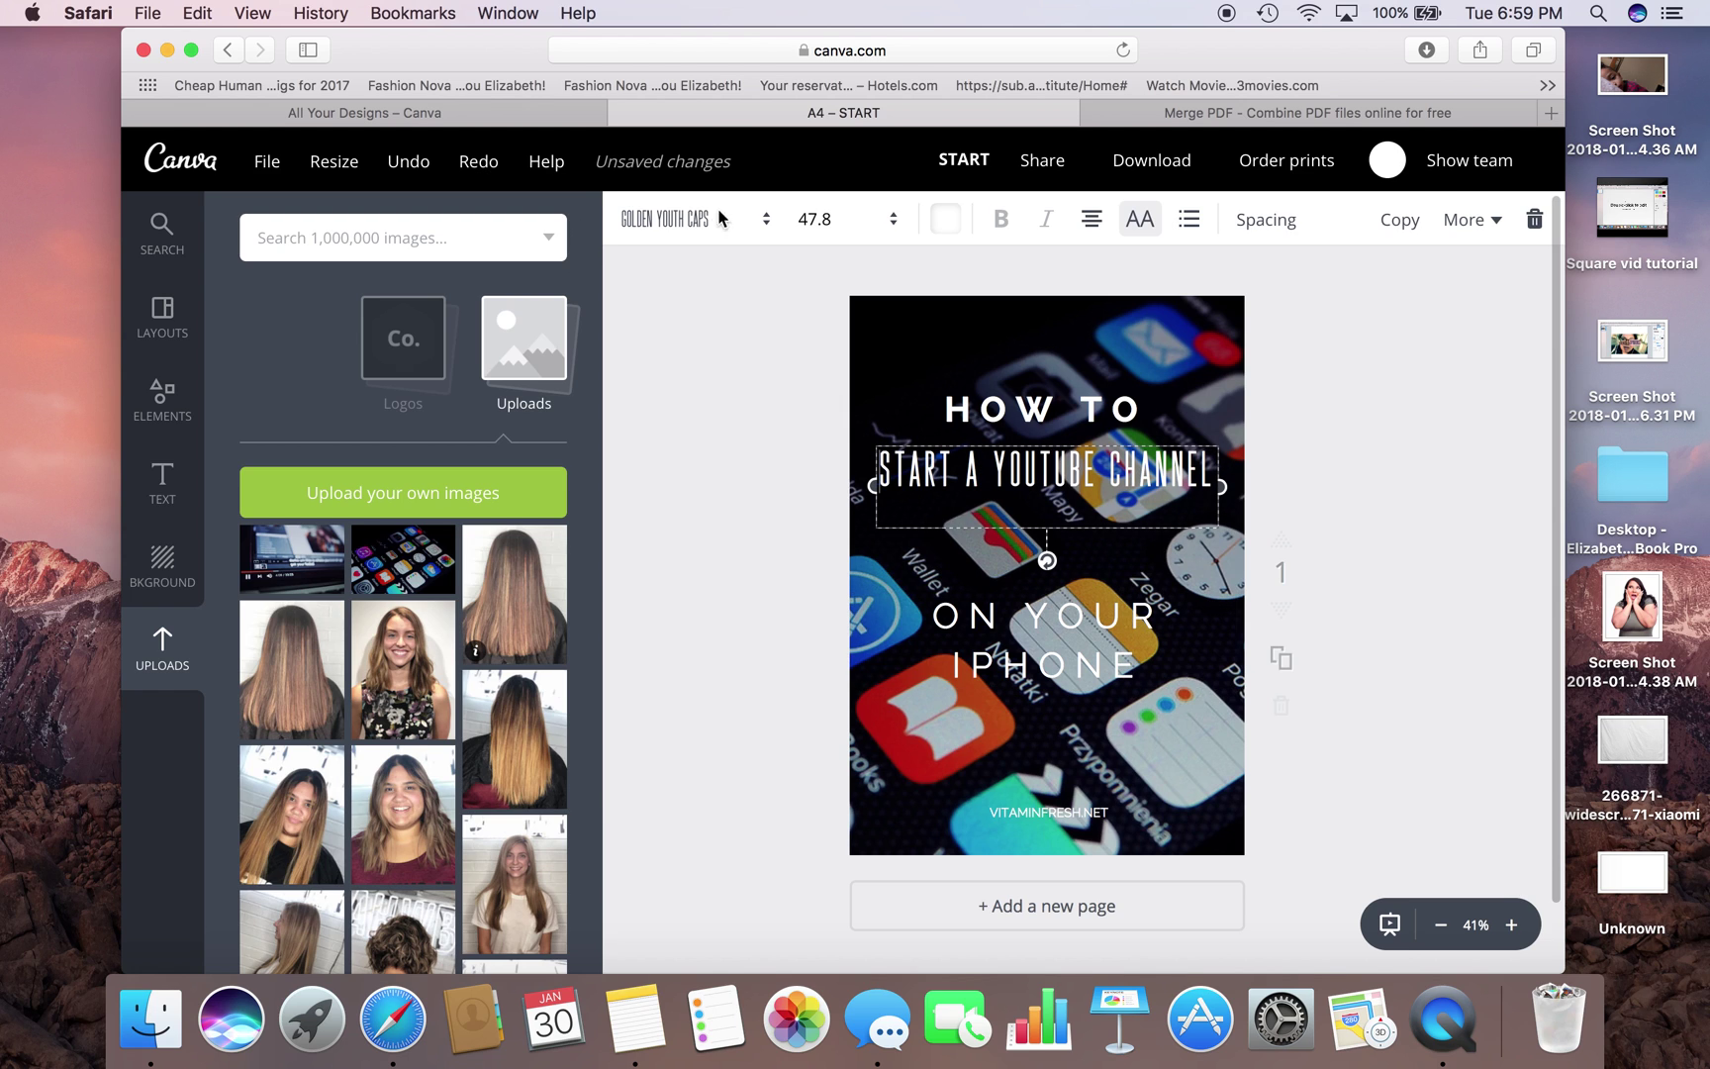
key("super+z")
key("super+z")
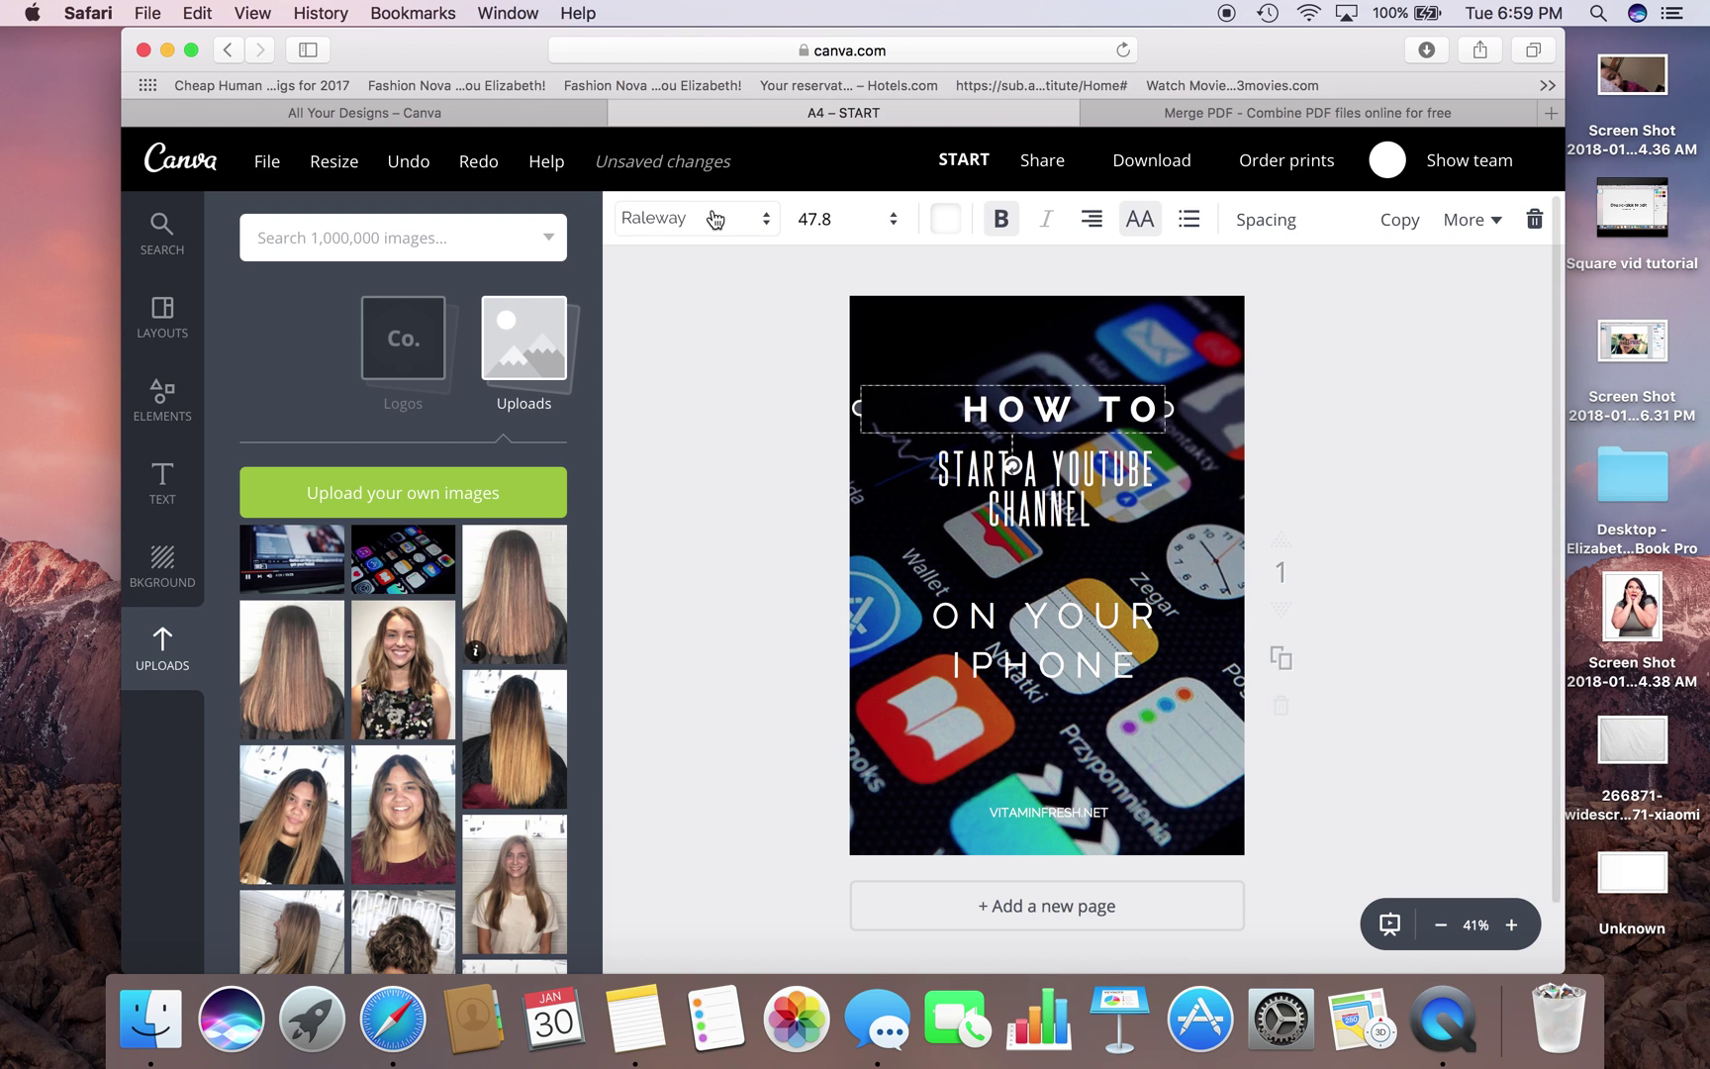
left_click(714, 219)
left_click(683, 440)
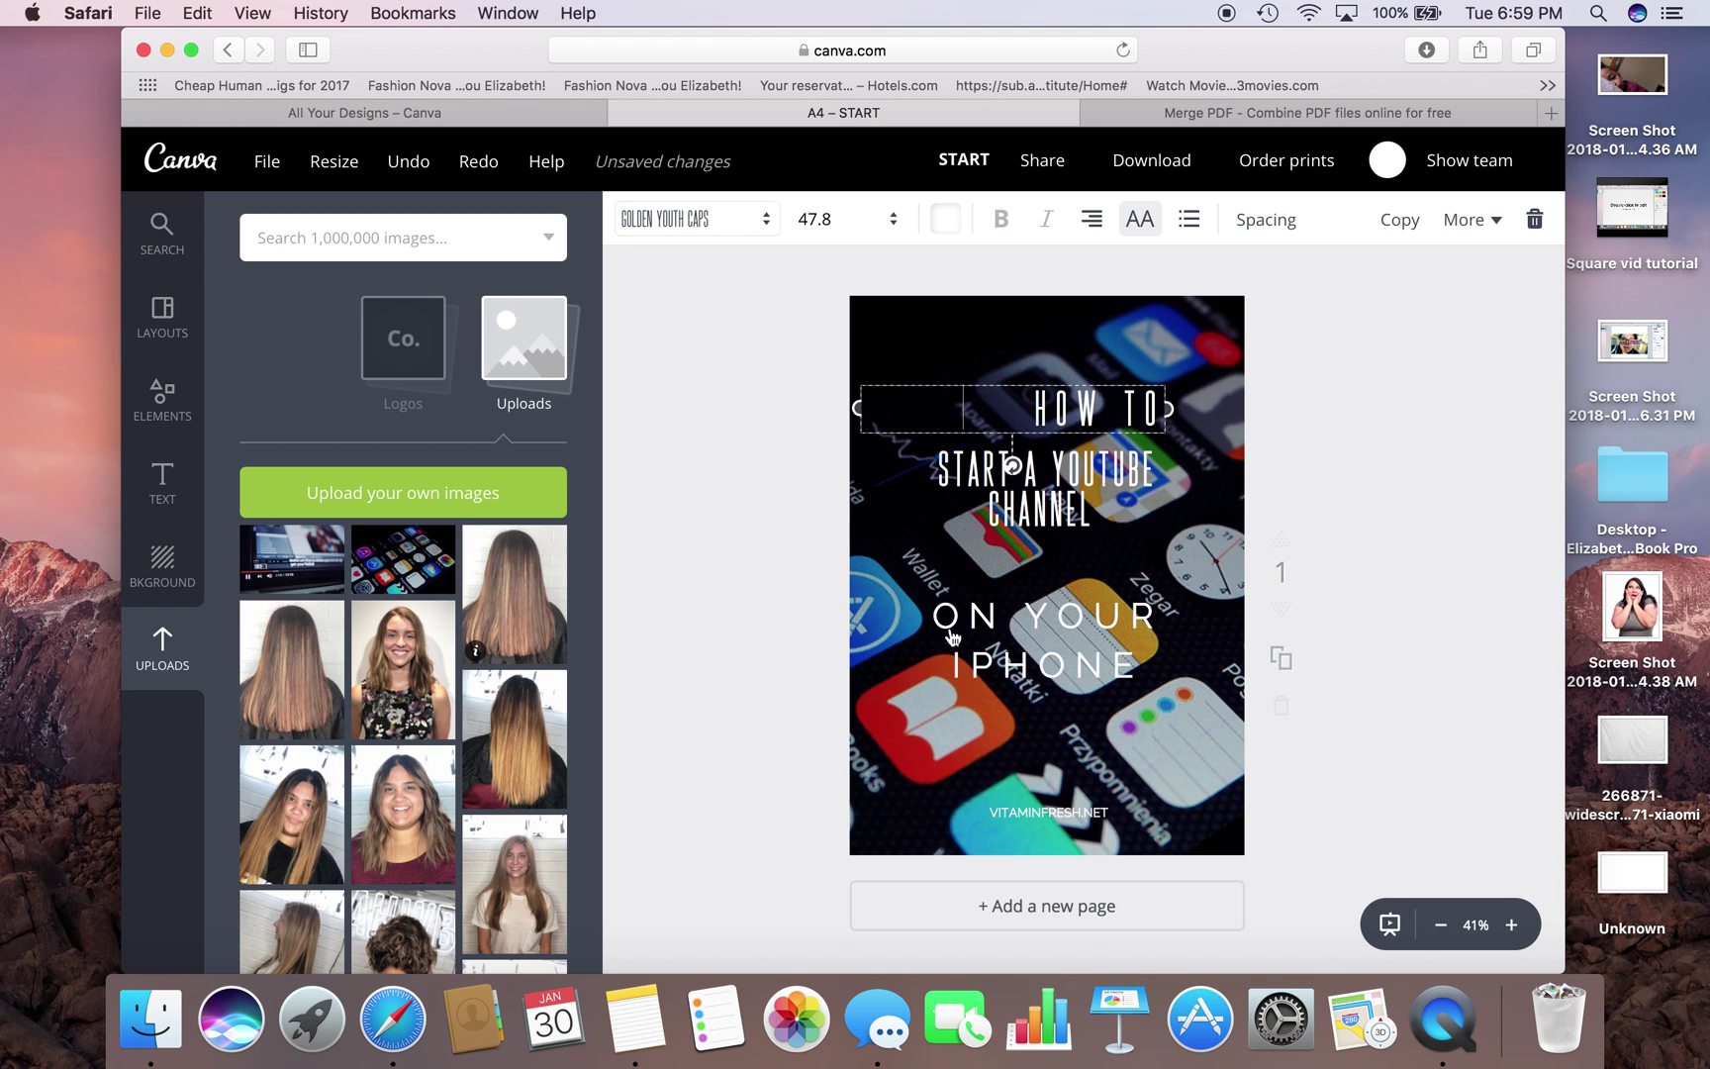
left_click(1020, 625)
left_click(712, 238)
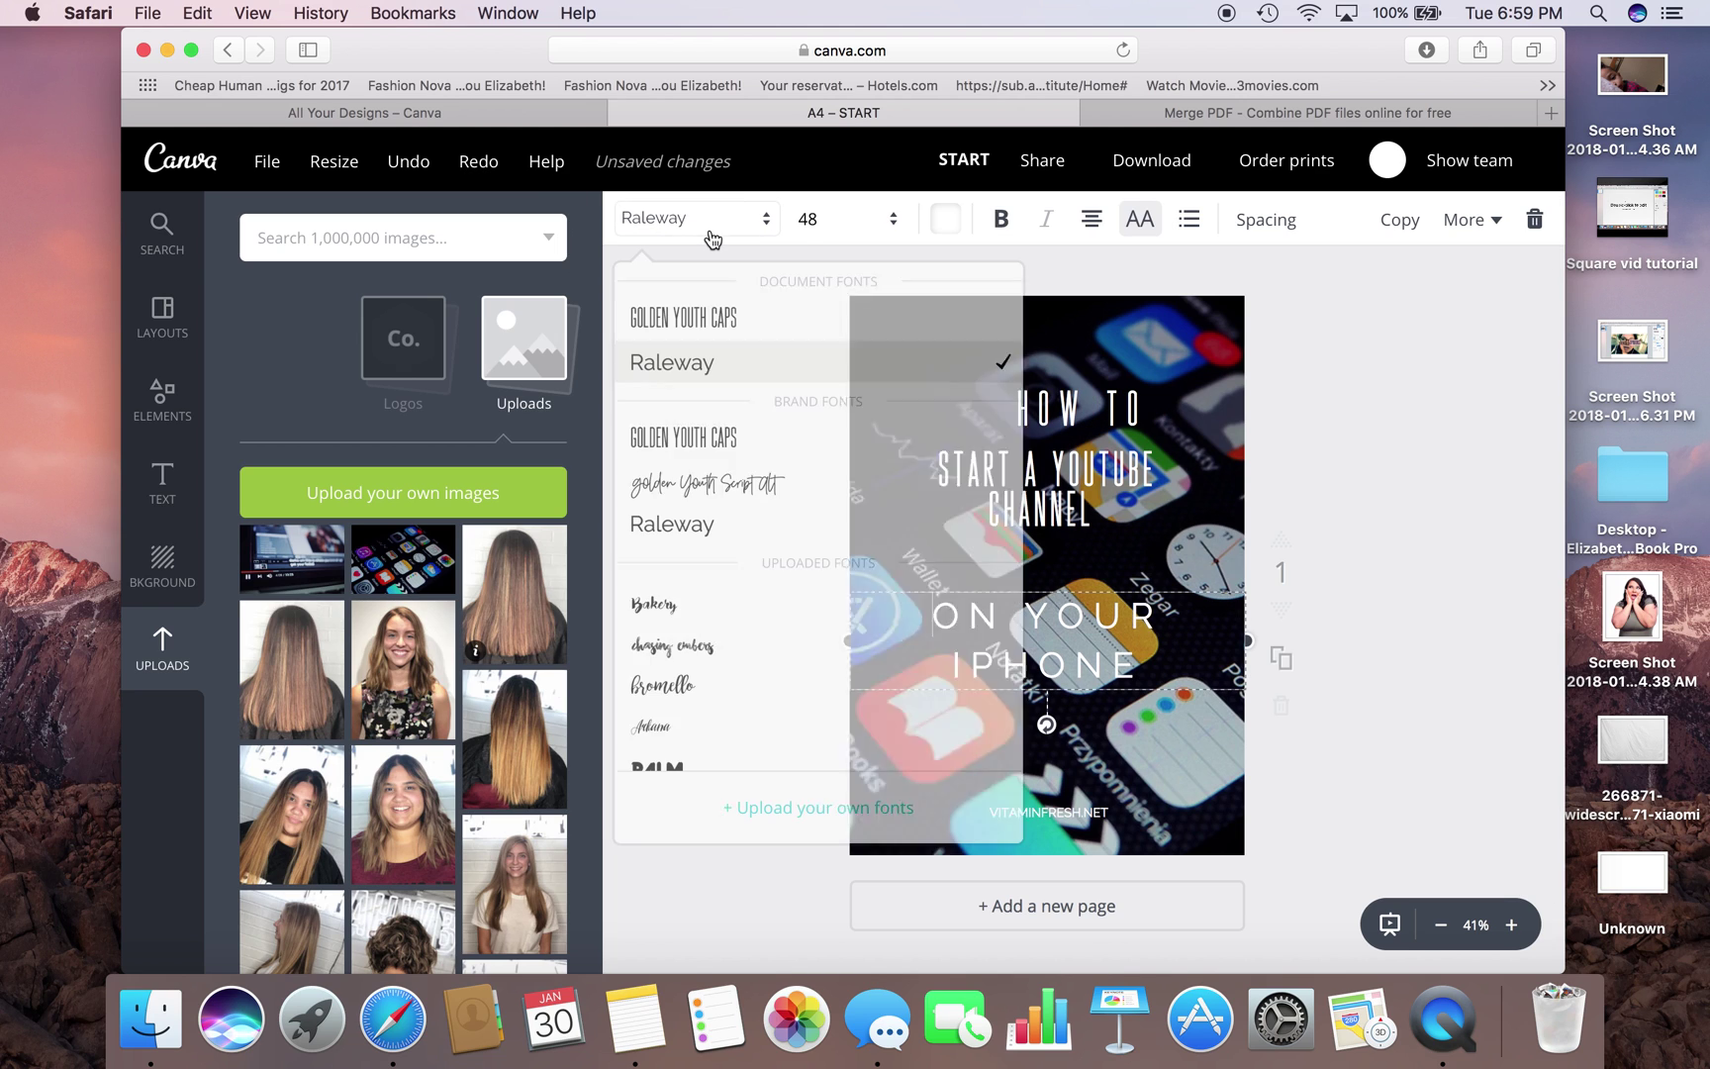
left_click(711, 450)
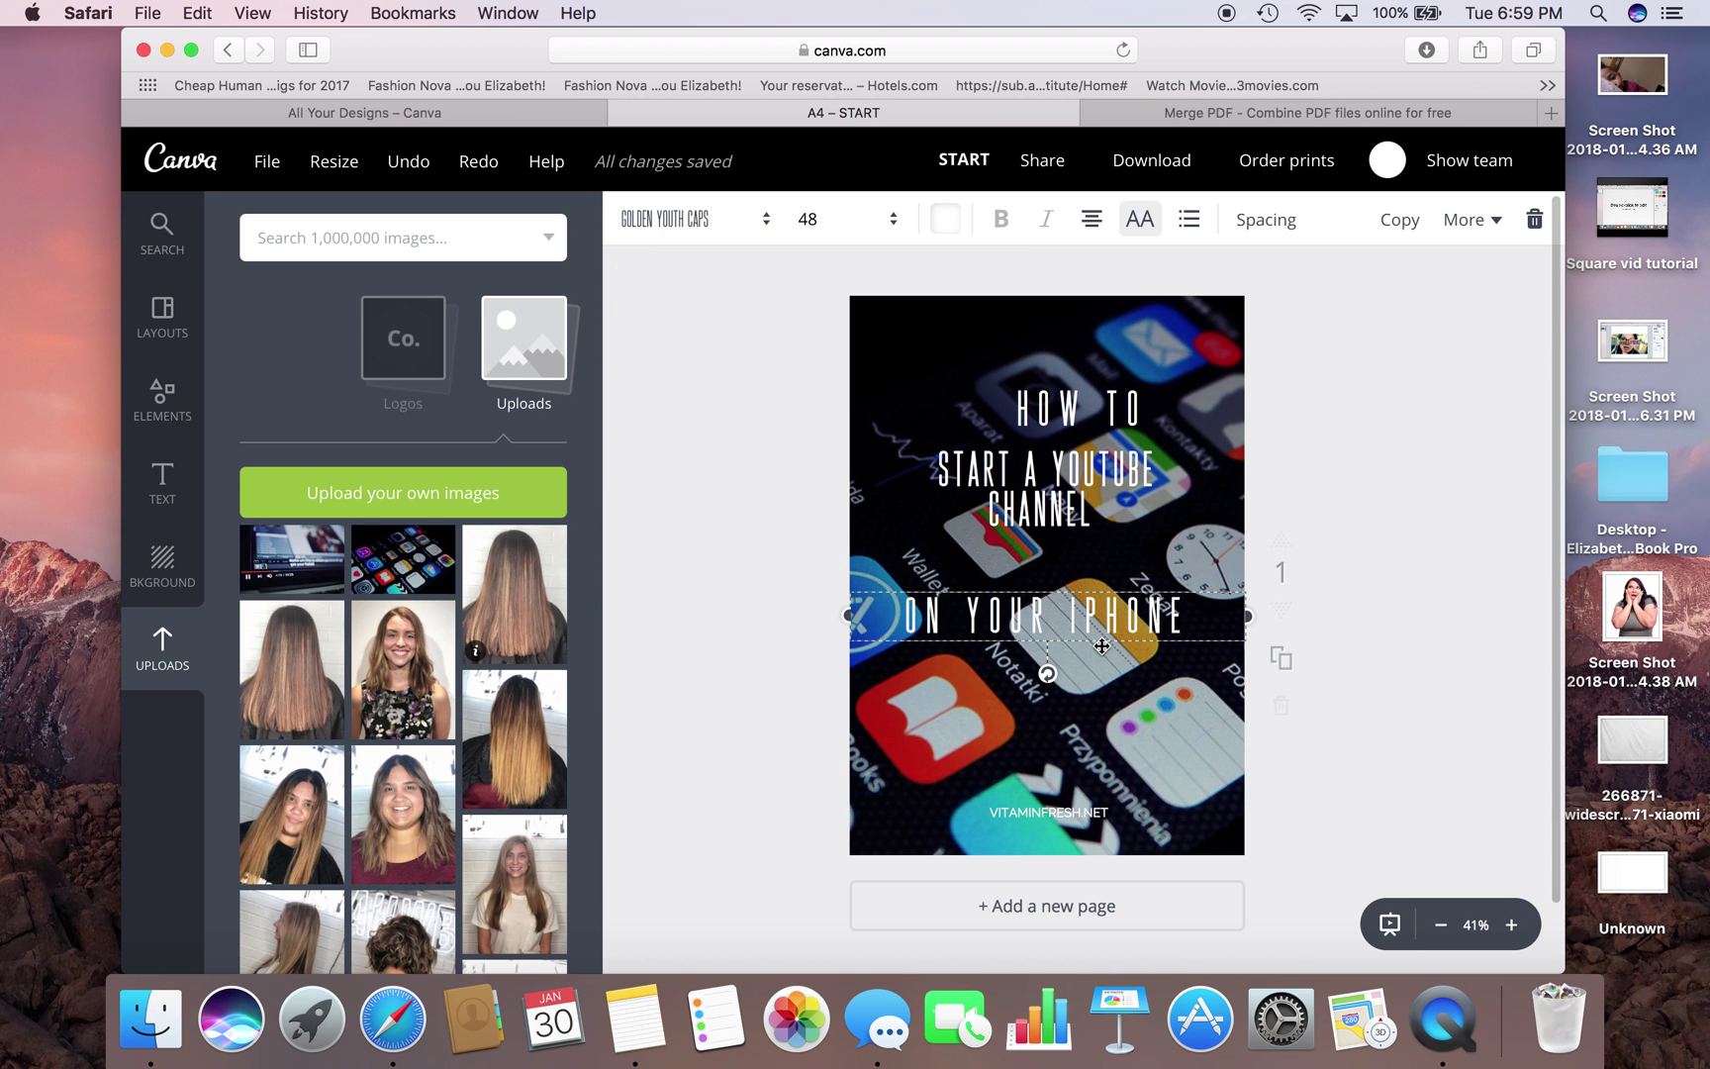
- Move ON YOUR IPHONE and the title lower, then centre-align HOW TO and raise it higher
left_click_drag(1100, 655, 1100, 727)
left_click_drag(1075, 520, 1069, 590)
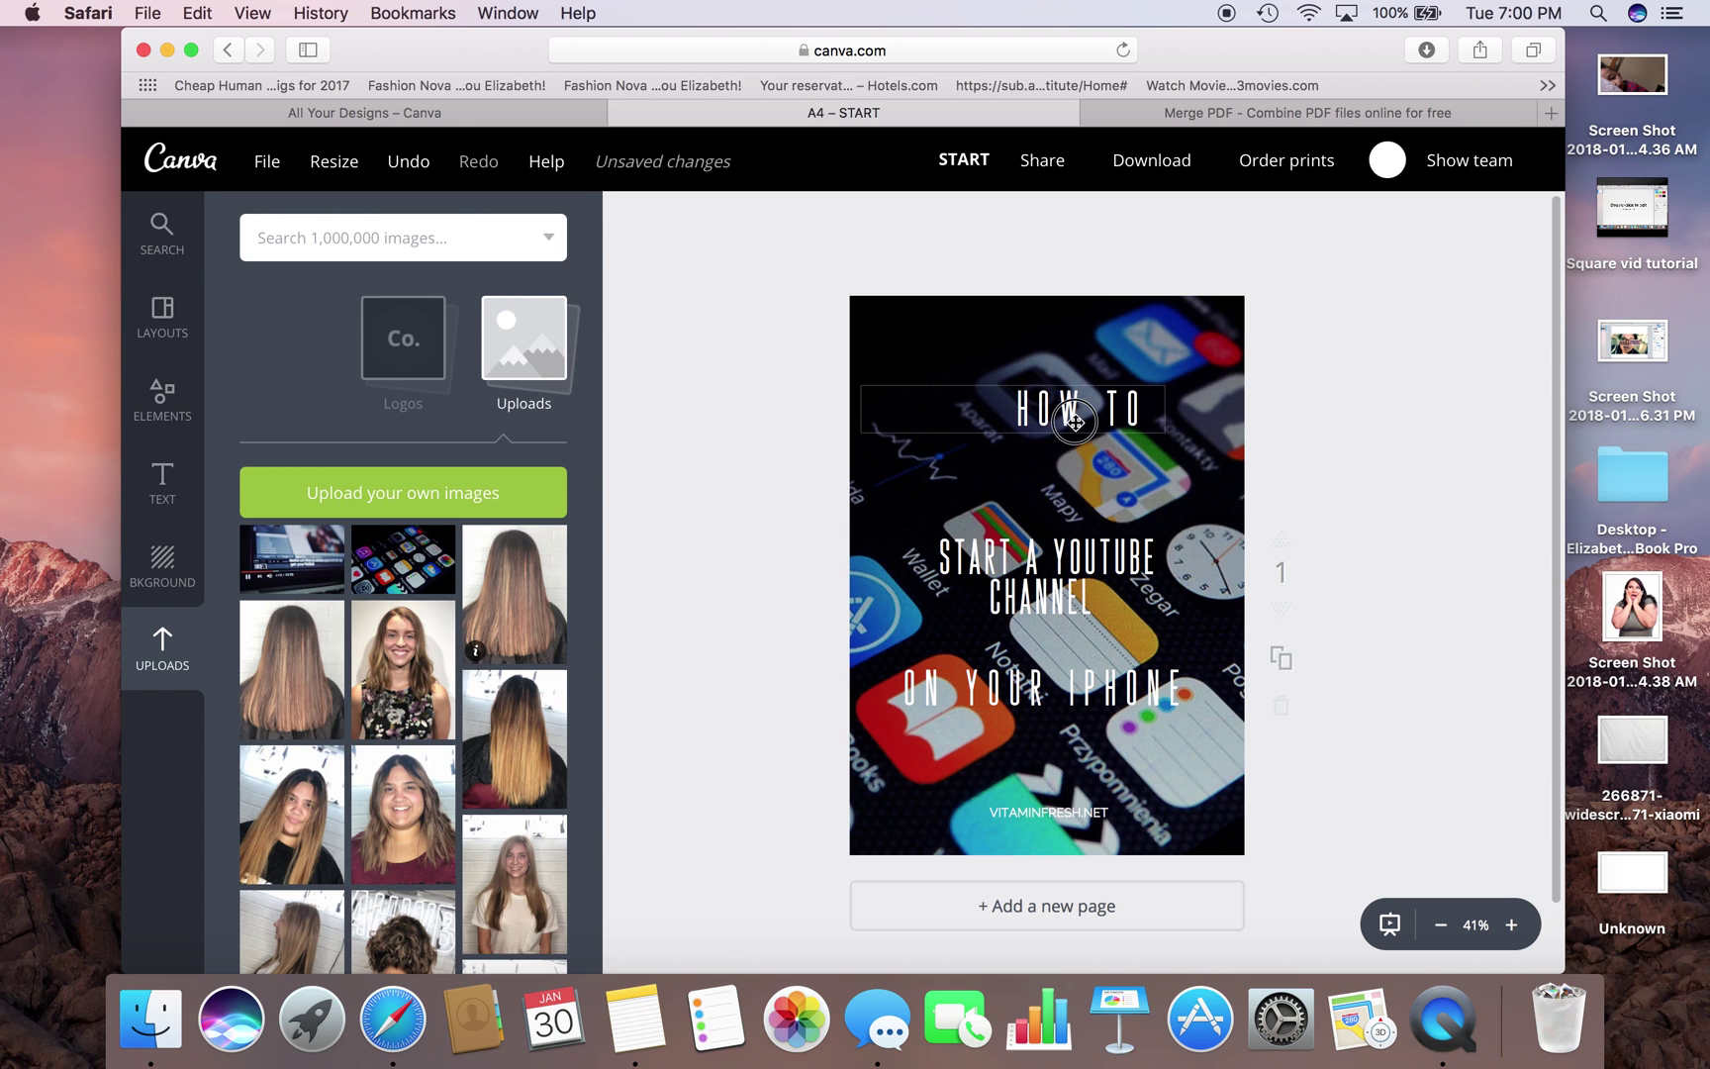
left_click_drag(1075, 421, 1051, 471)
left_click(1051, 471)
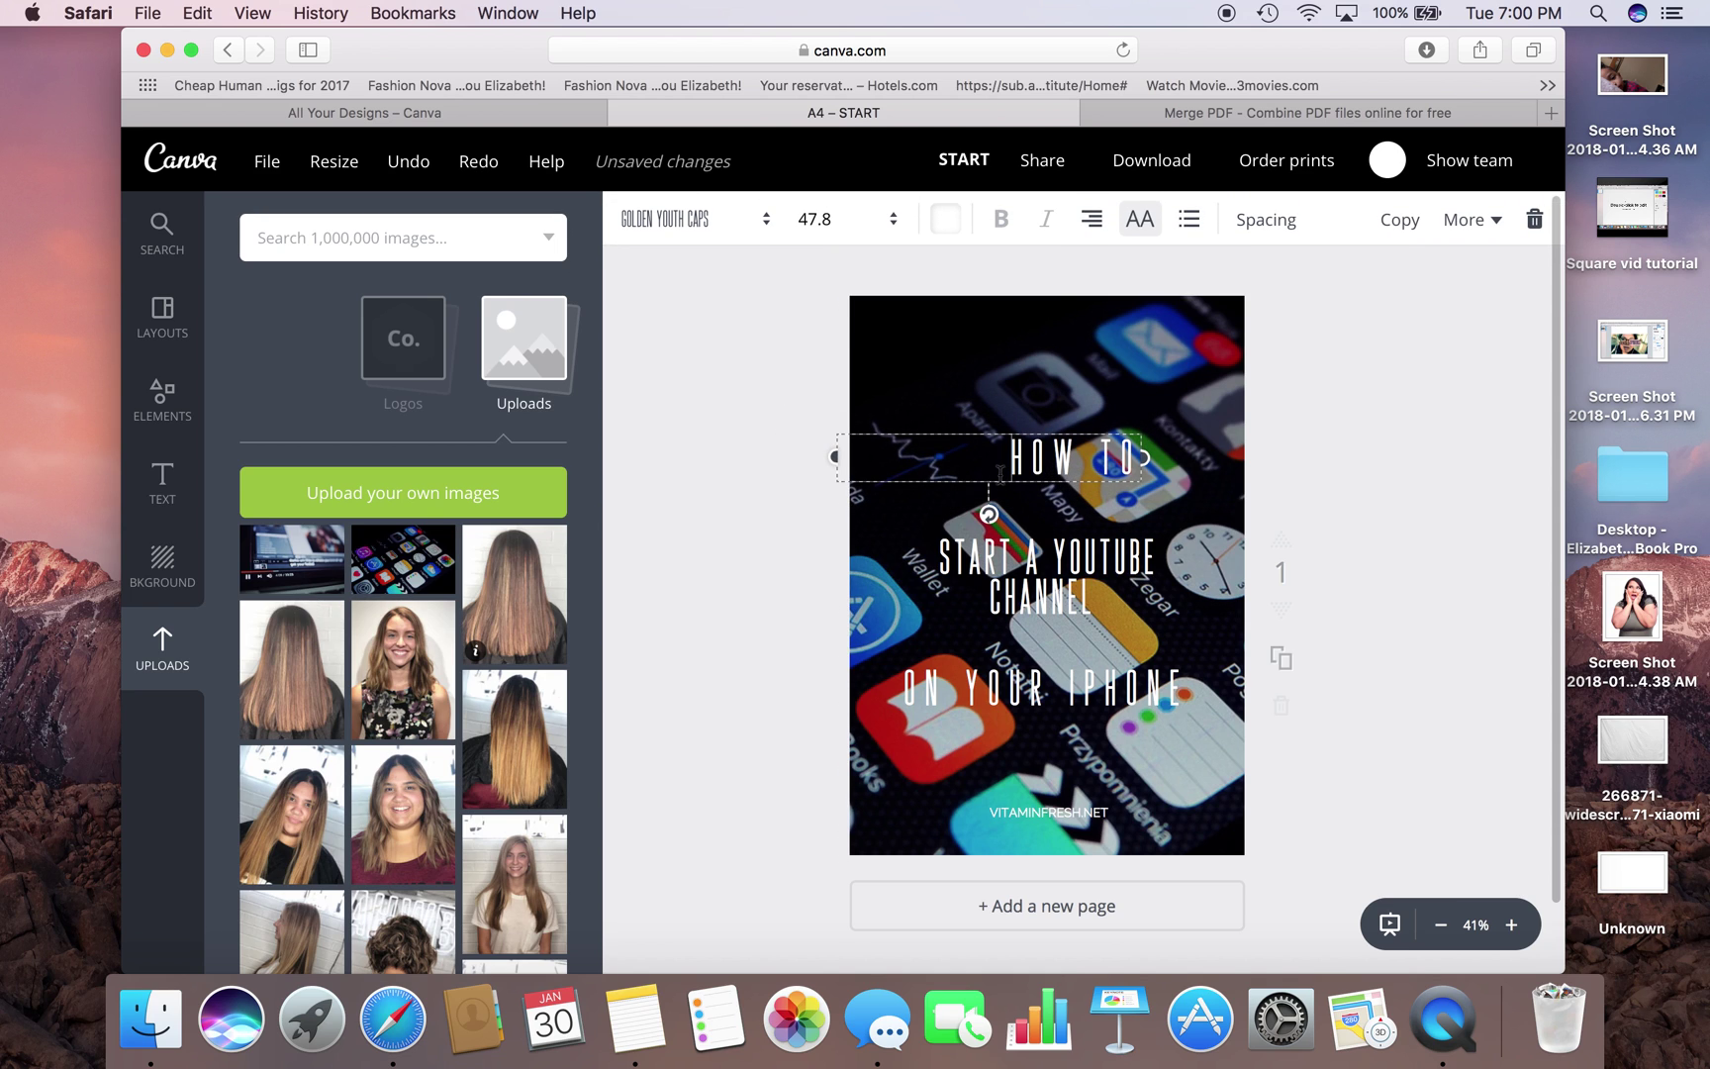
left_click(1091, 219)
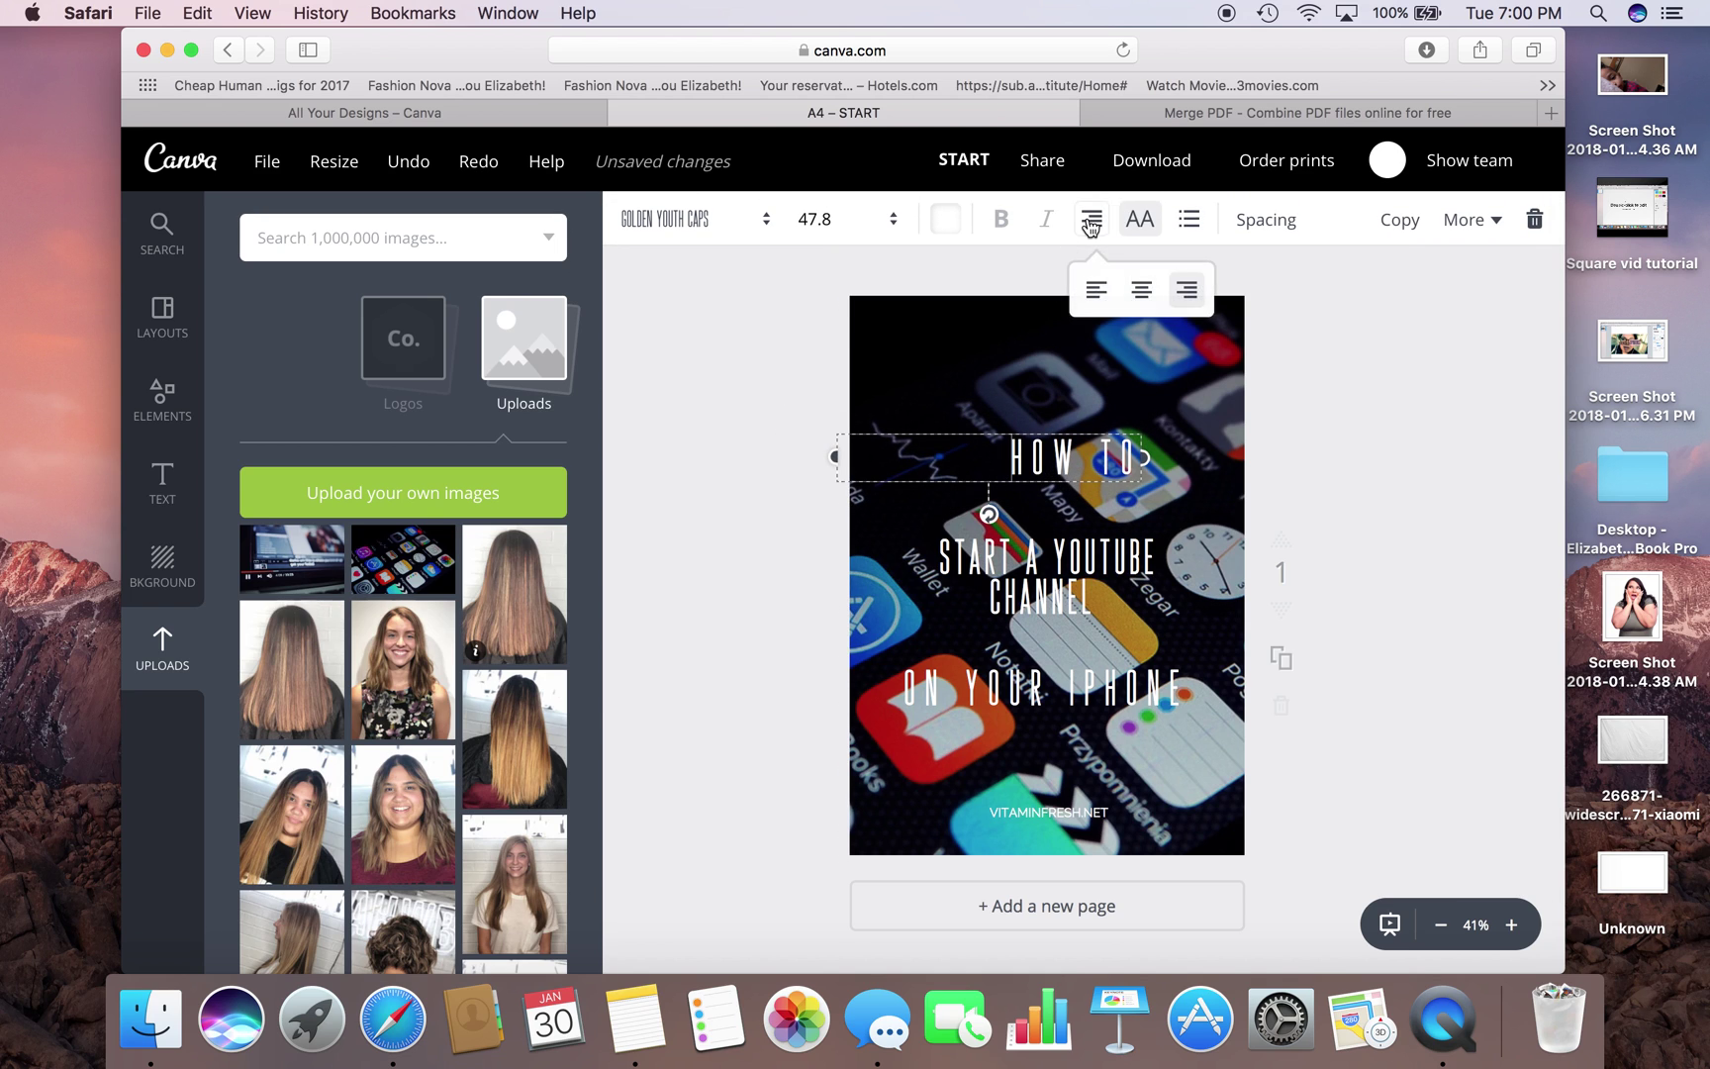
left_click(1142, 295)
left_click(1027, 479)
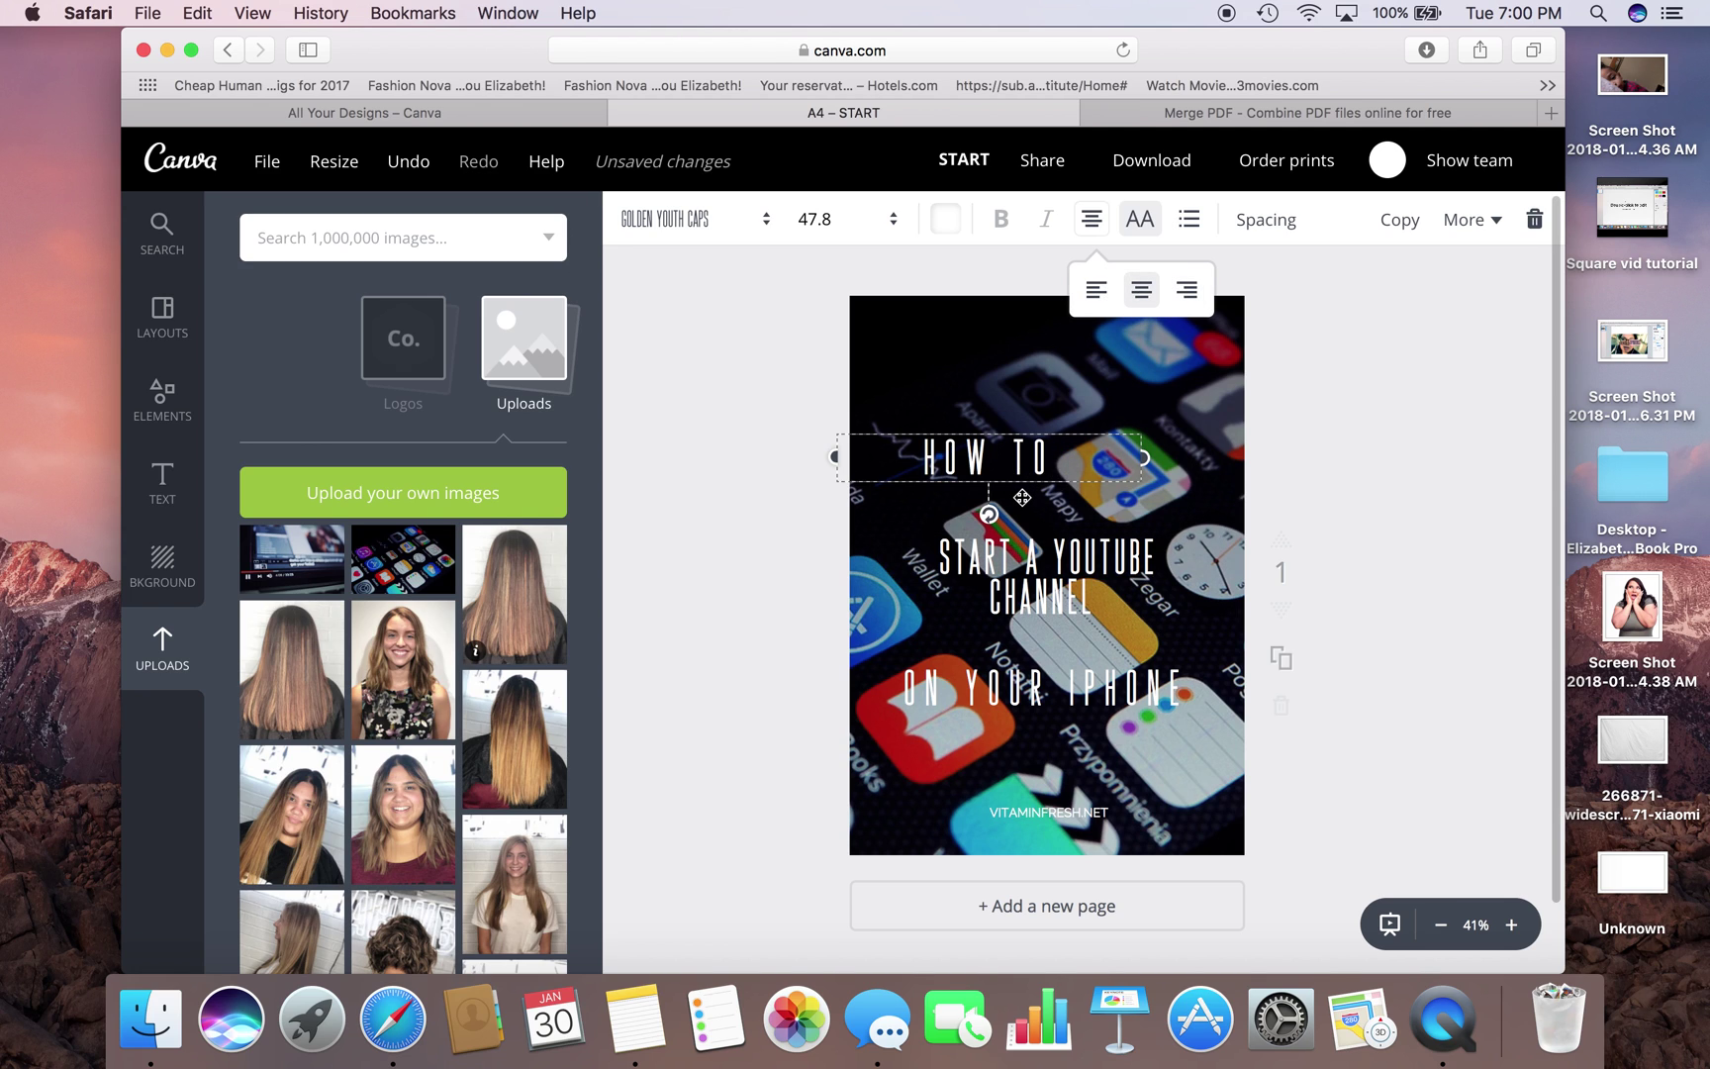
left_click_drag(1024, 487, 1068, 443)
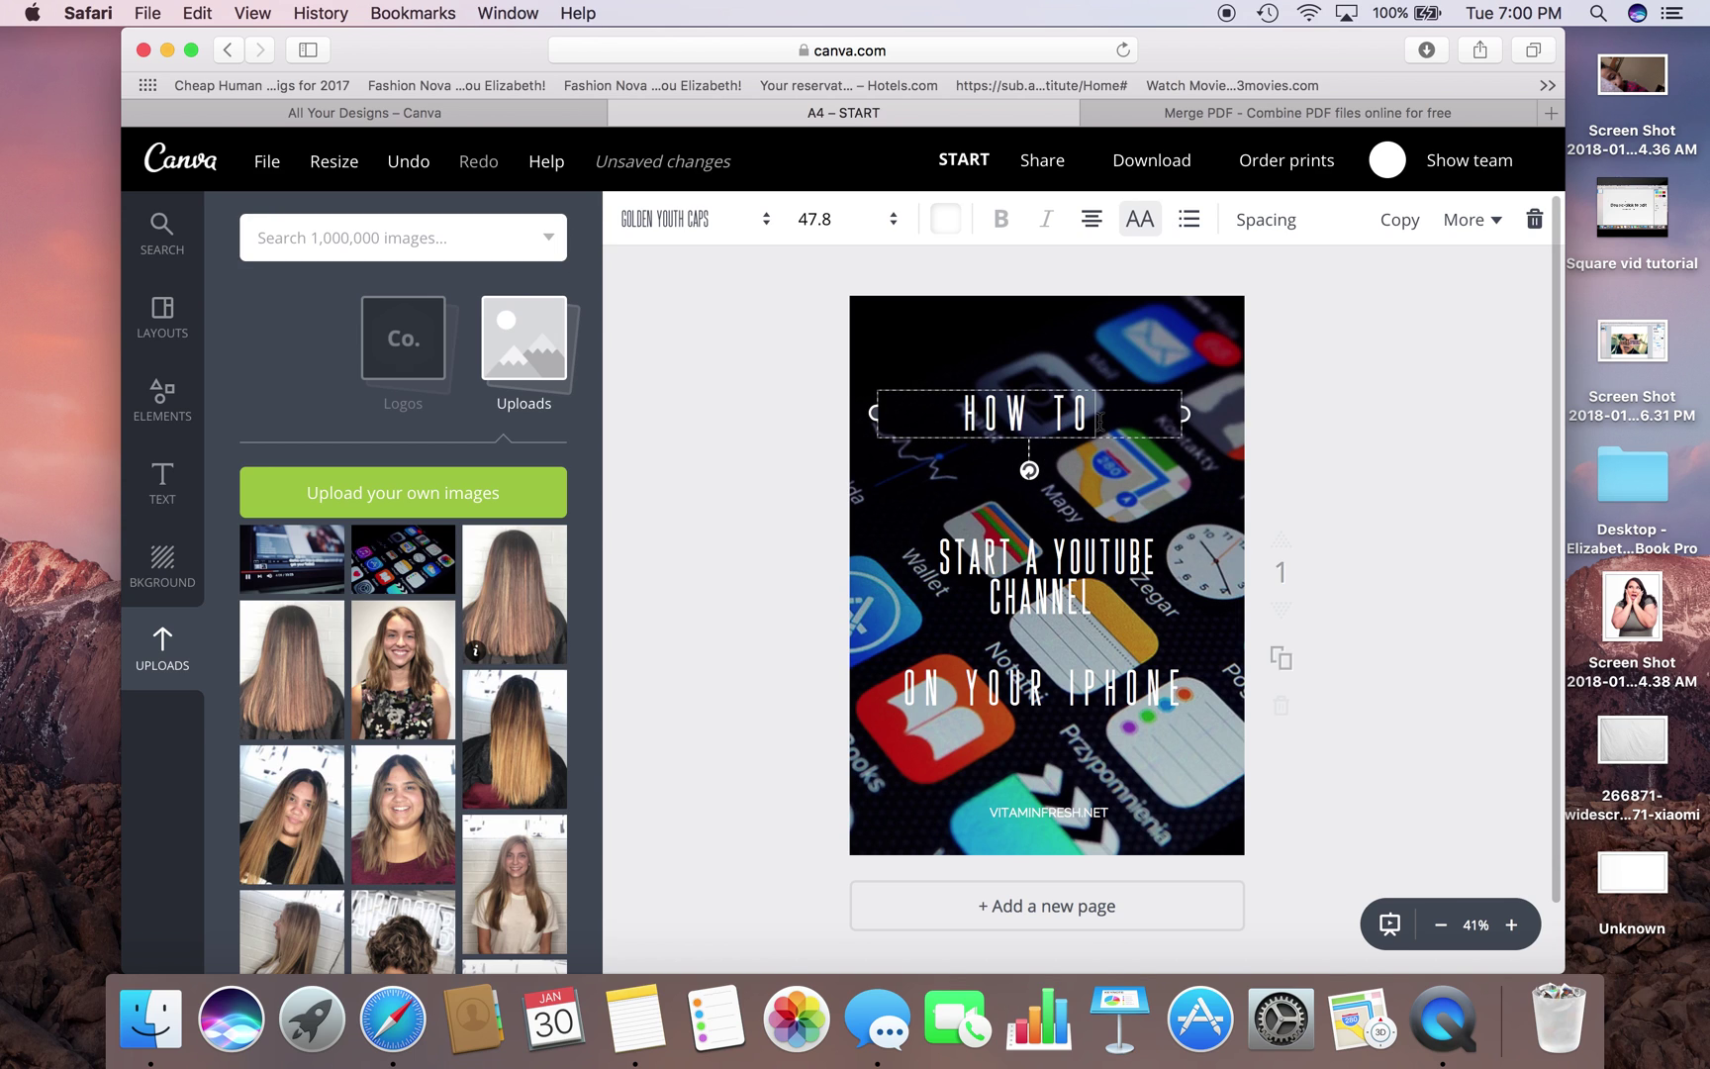
- Extend the heading to HOW TO START A and delete the START A YOUTUBE CHANNEL line
type("START")
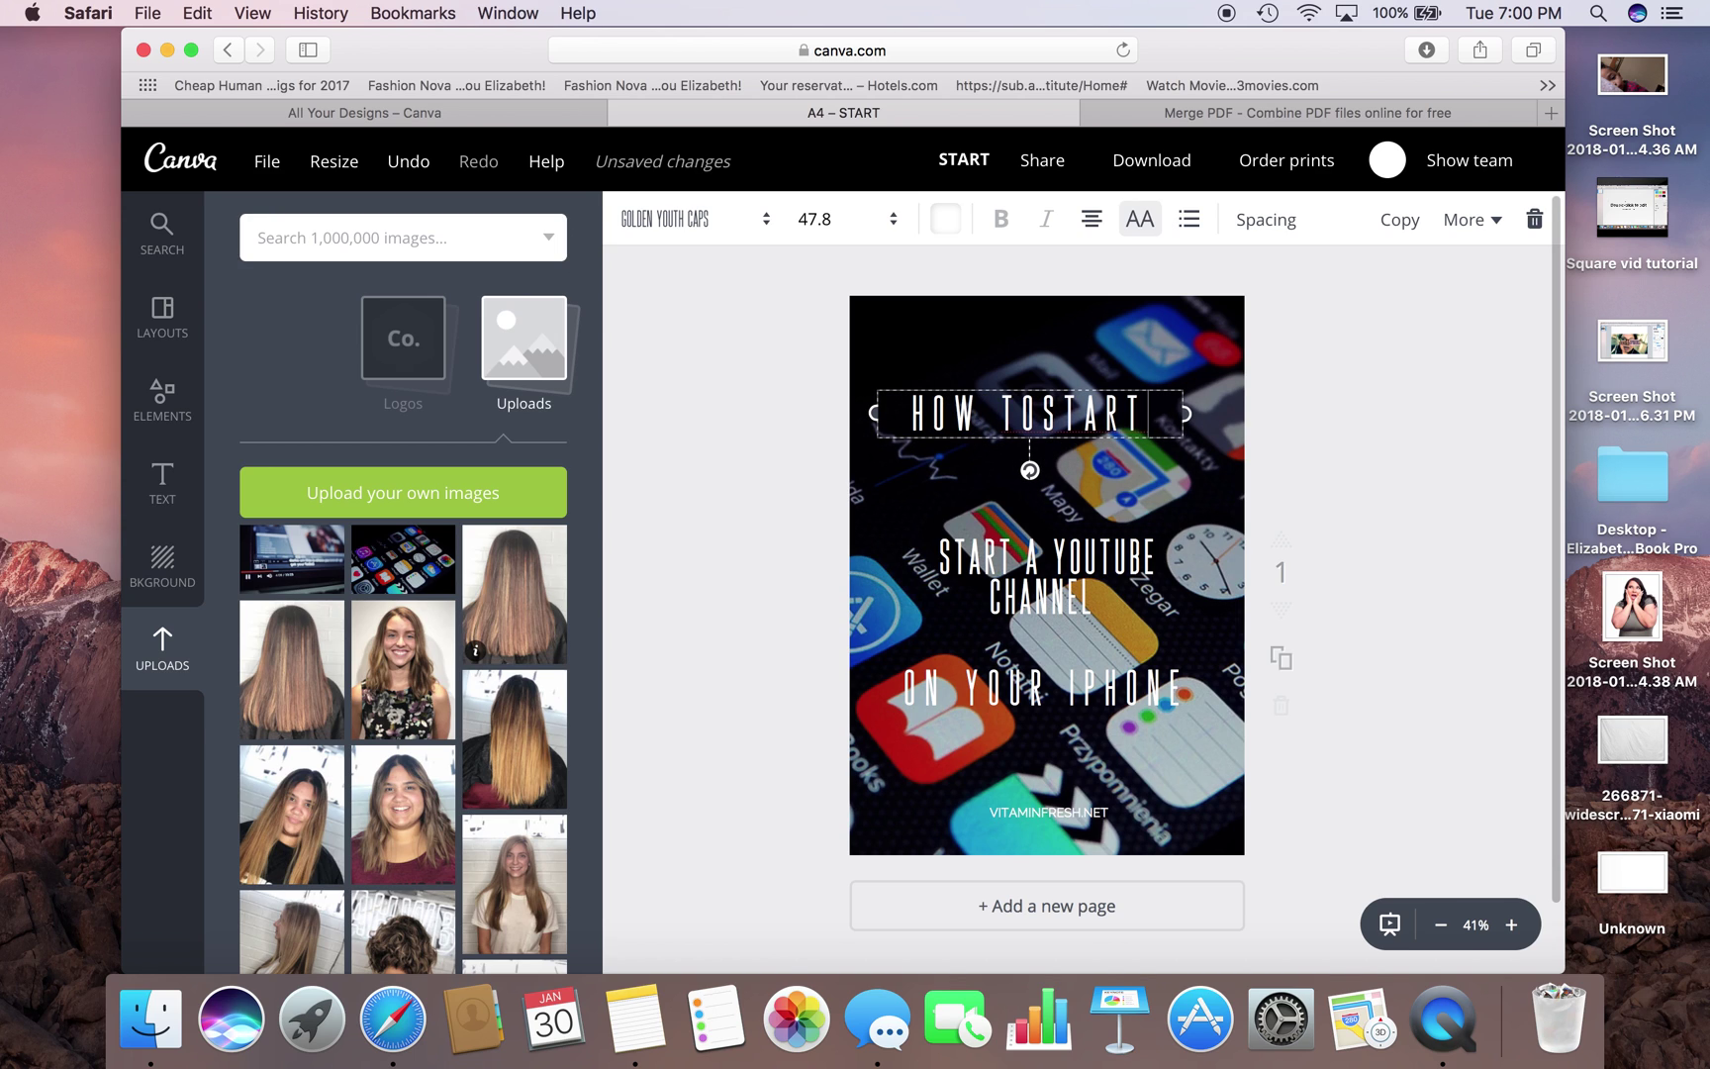
key("BackSpace")
key("BackSpace")
key("BackSpace")
key("BackSpace")
key("BackSpace")
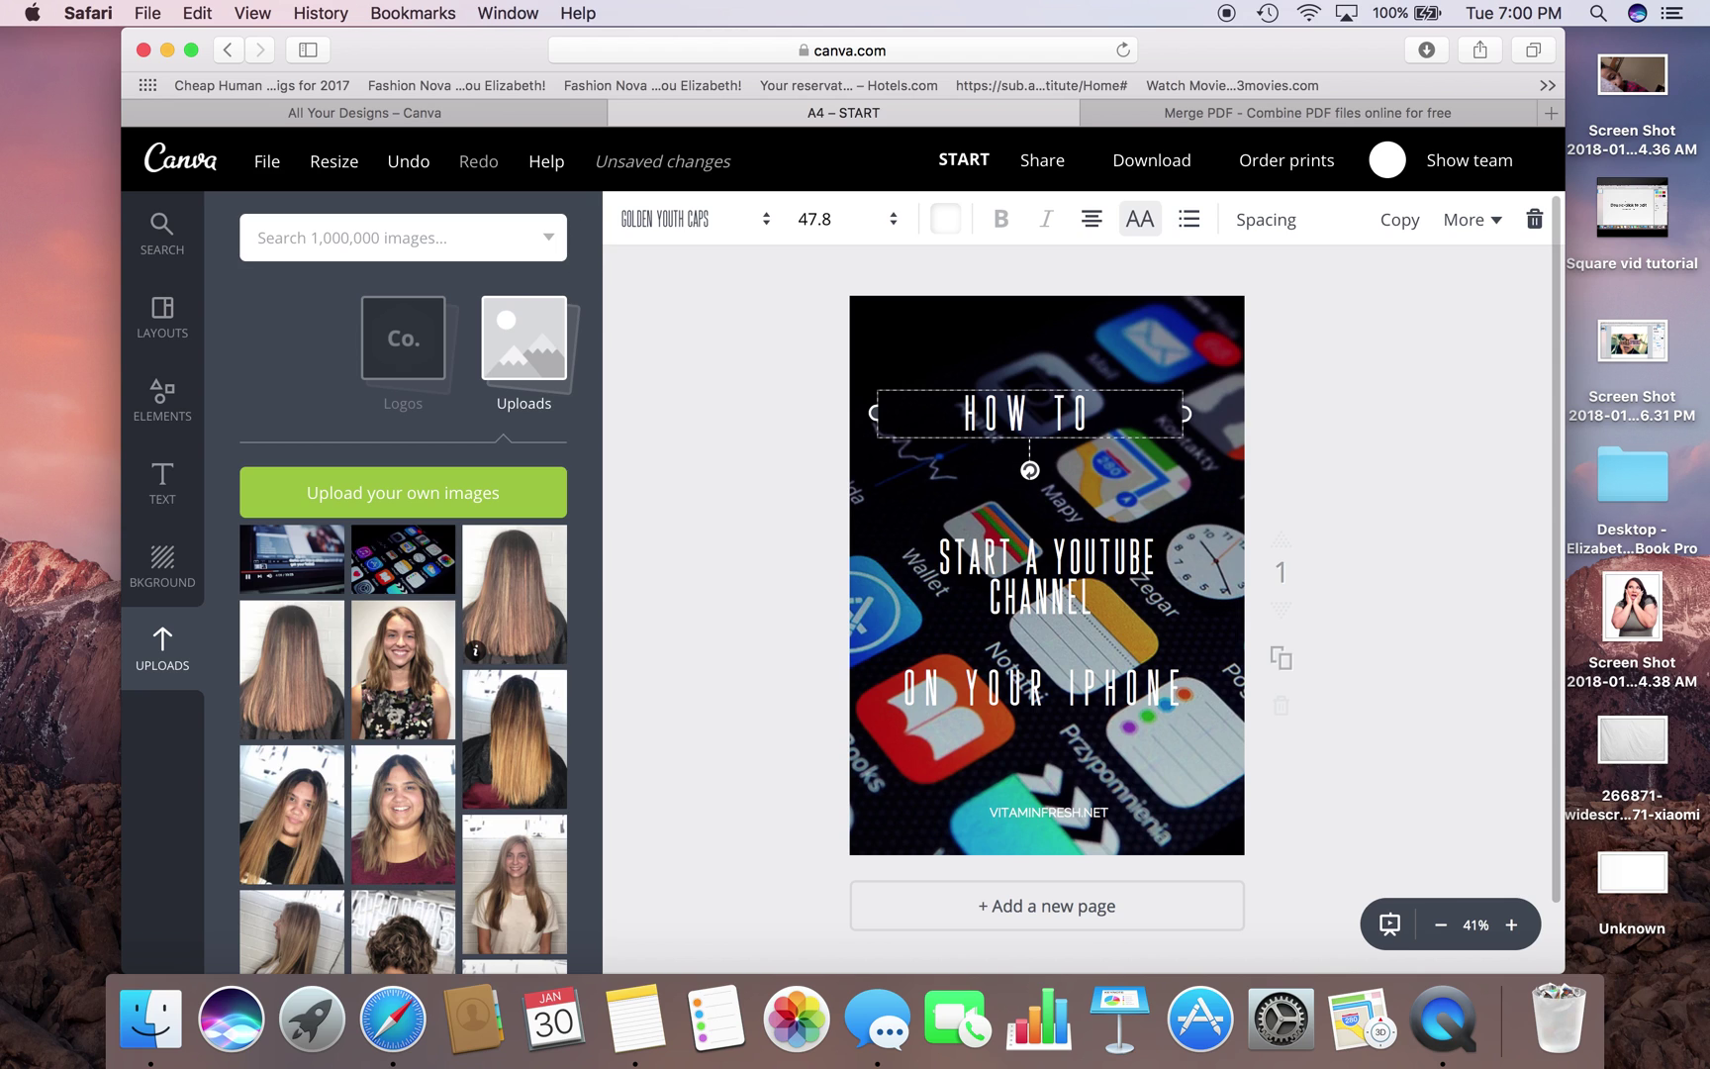
type("START")
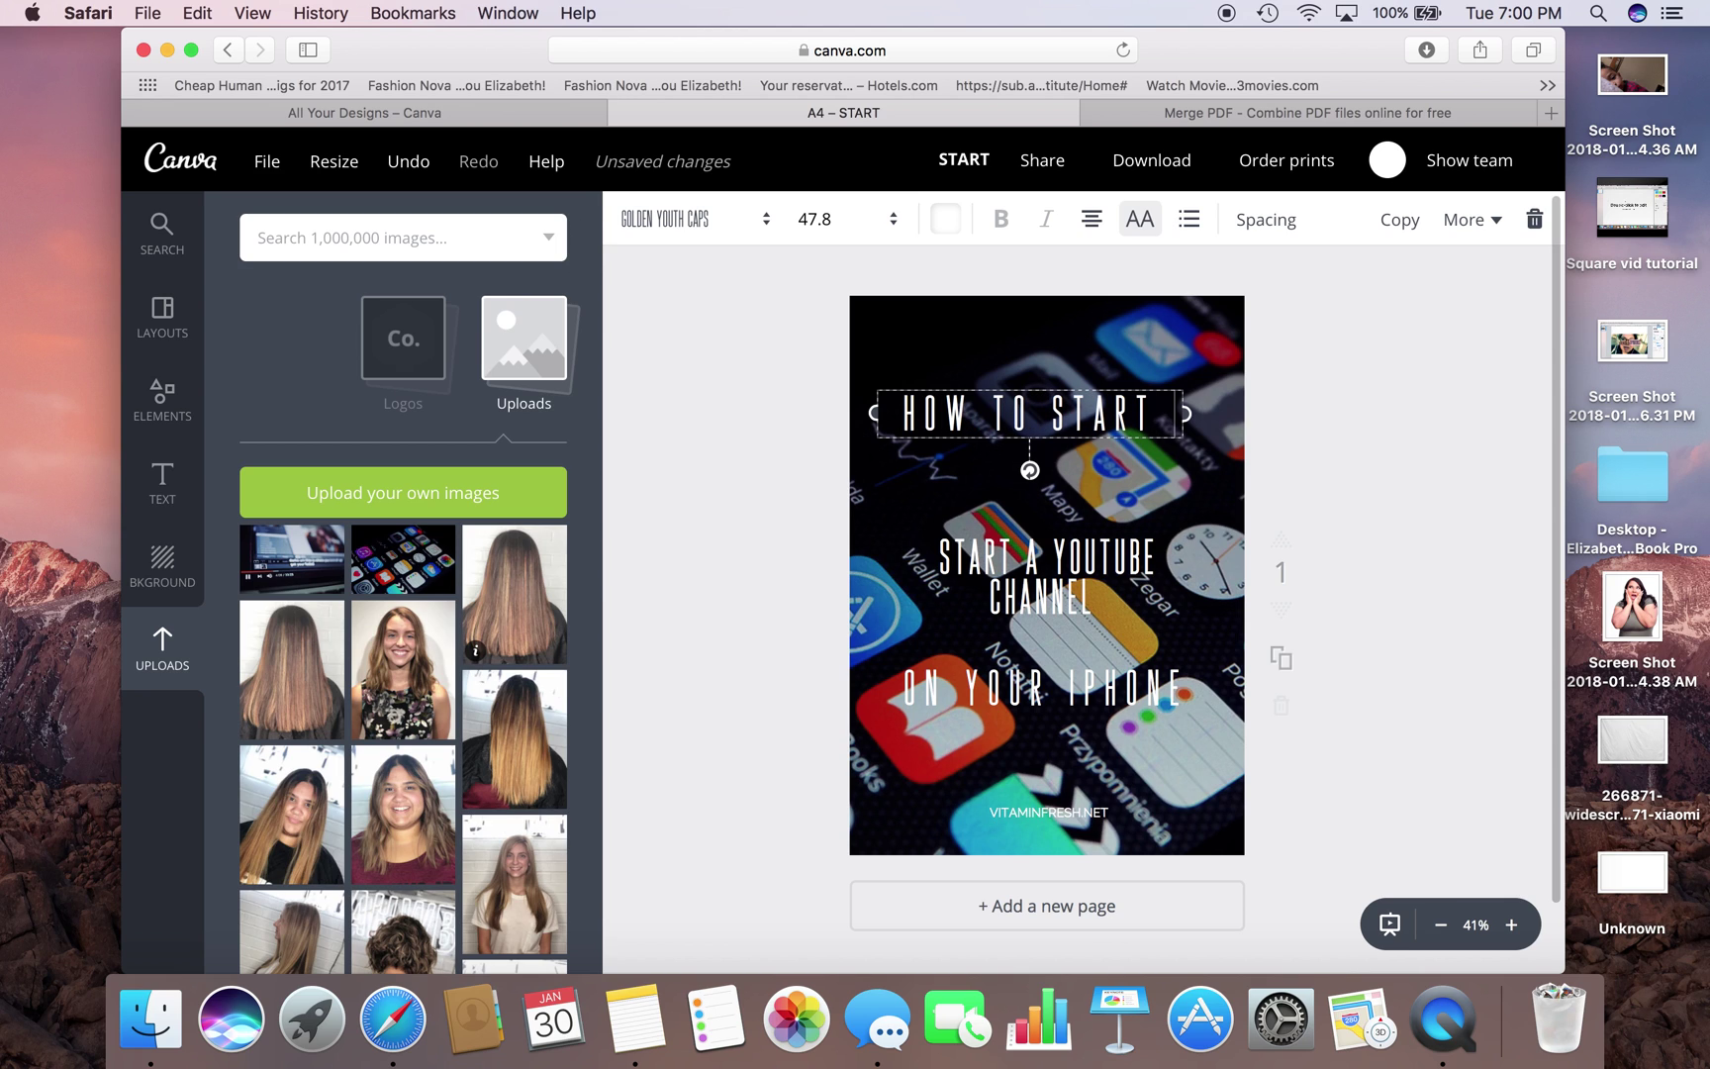
type(" A")
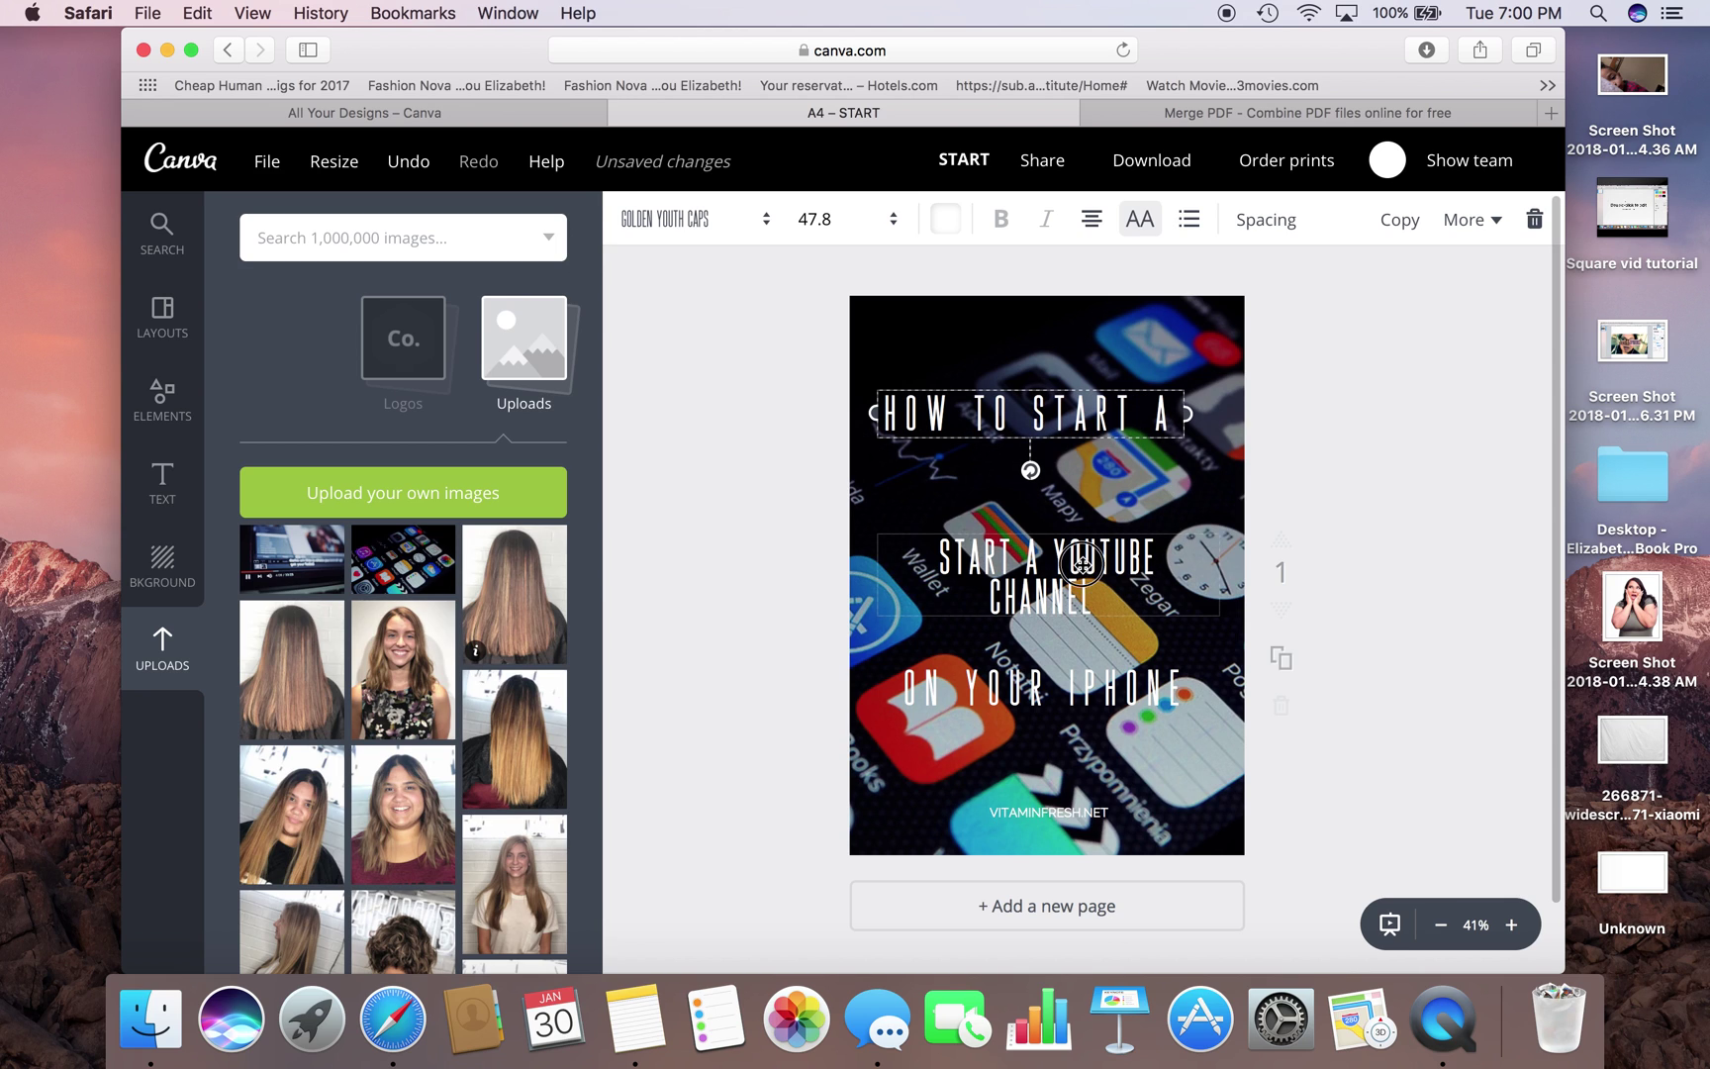
left_click(1081, 562)
key("super+z")
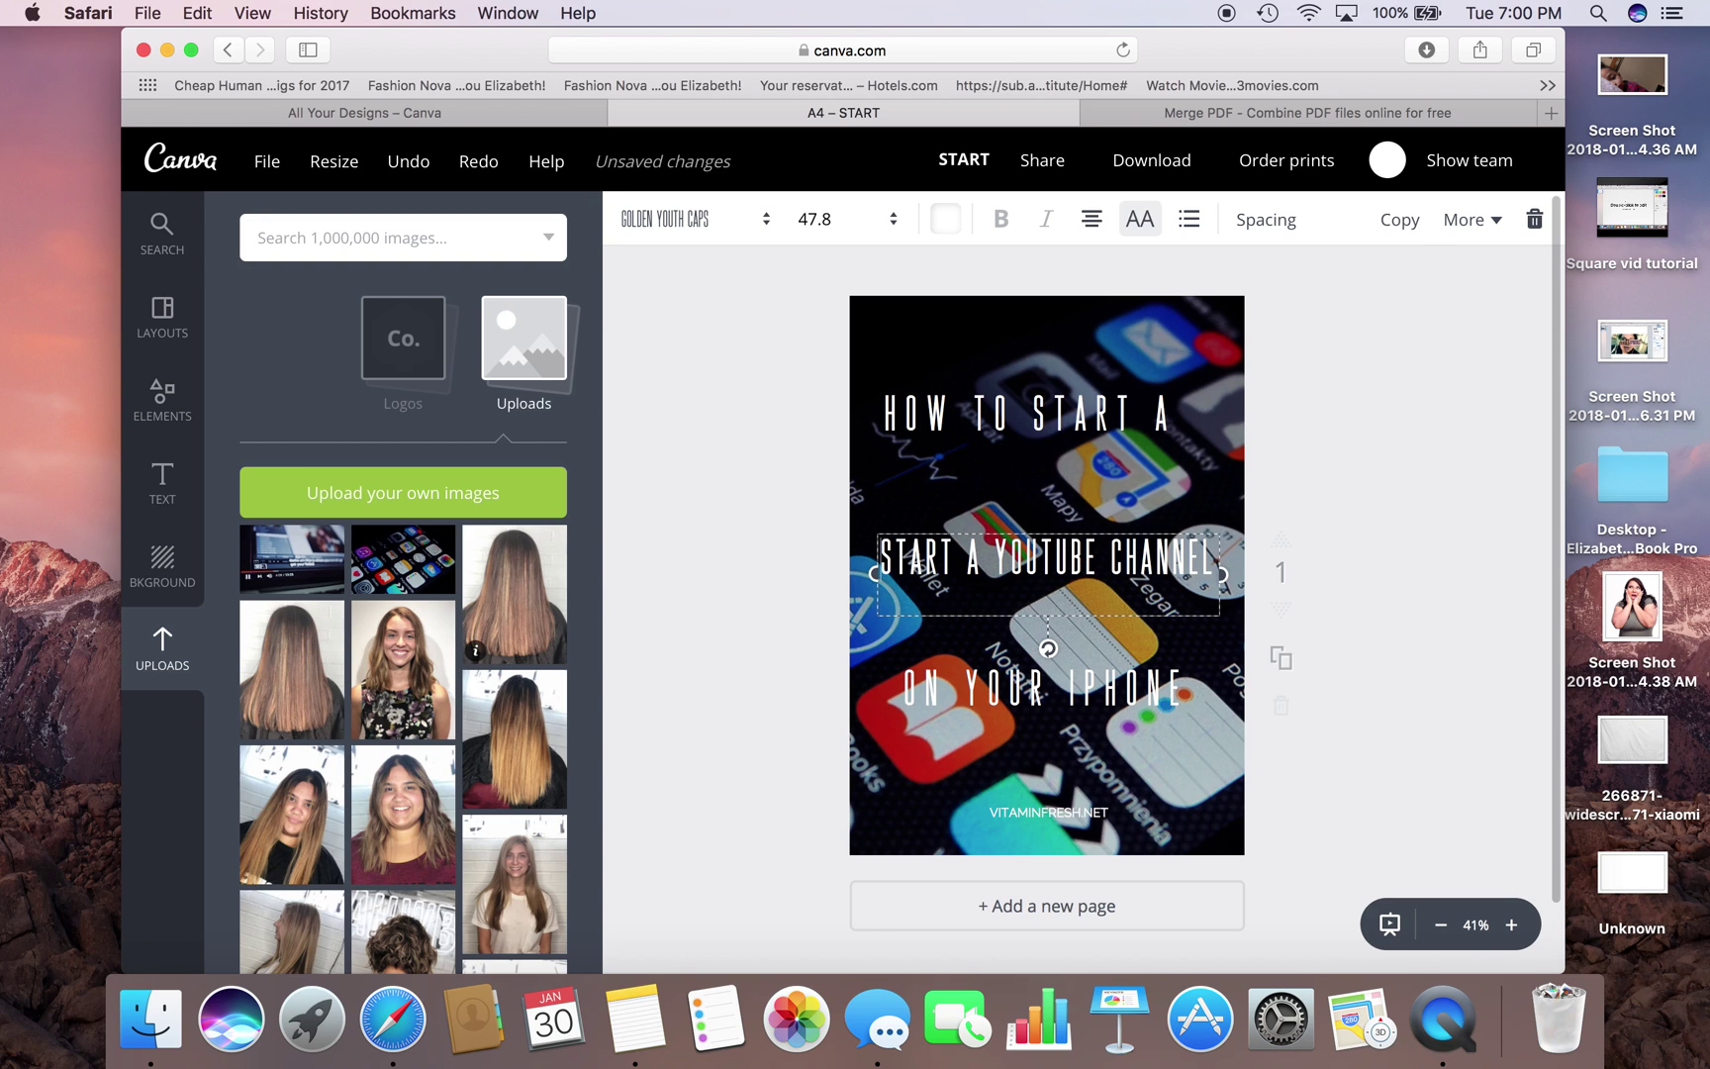
left_click(1533, 224)
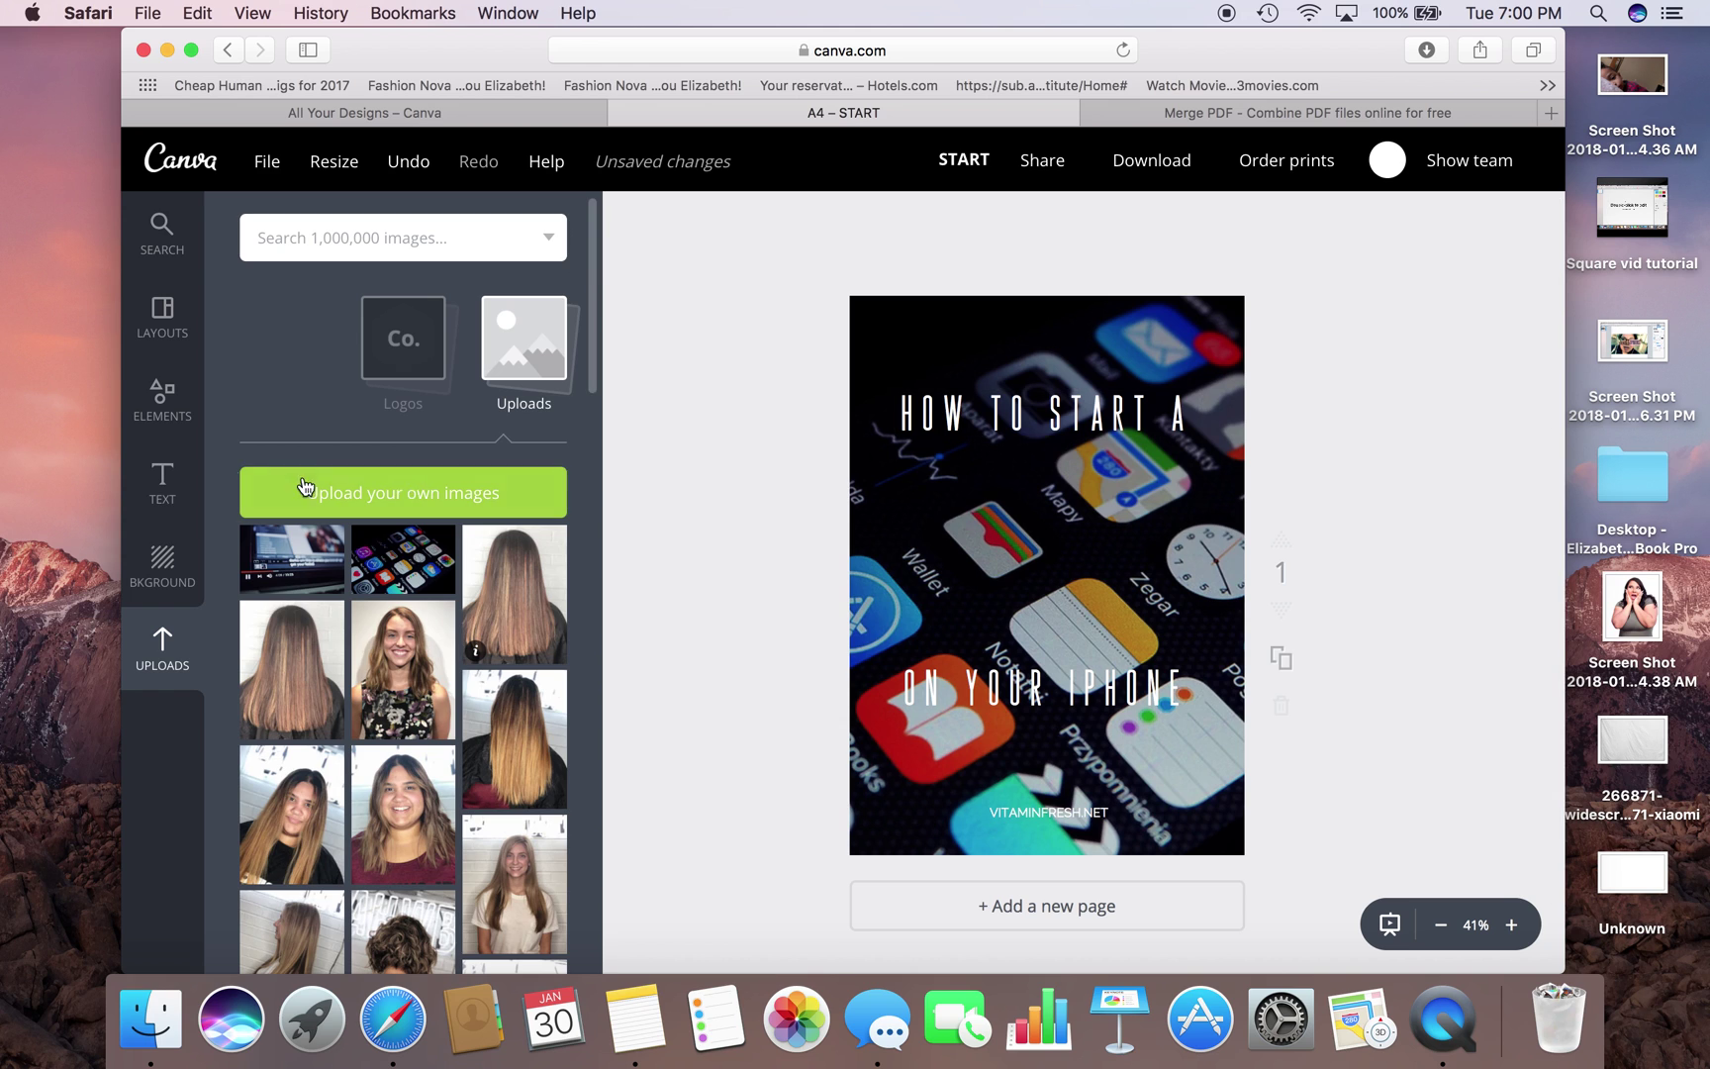
- Search Elements for 'youtube' and browse the YouTube play-button icons and logos
left_click(163, 396)
left_click(339, 238)
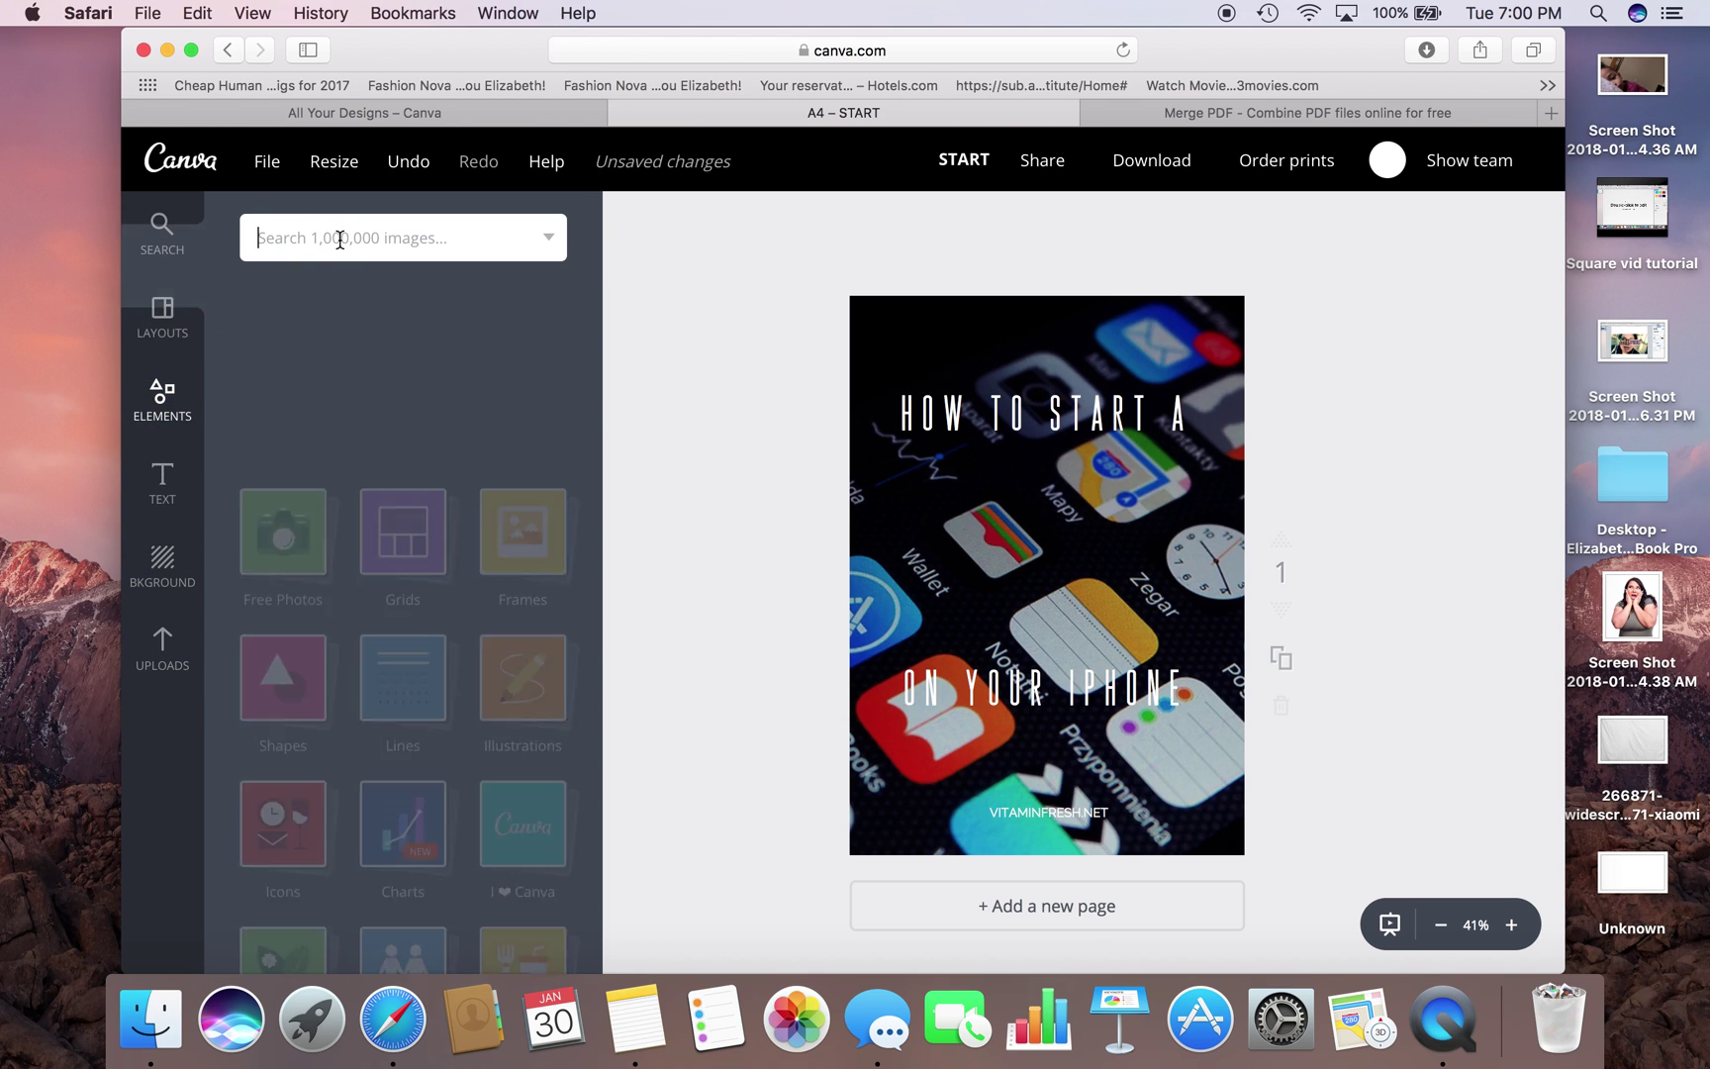
type("youtube")
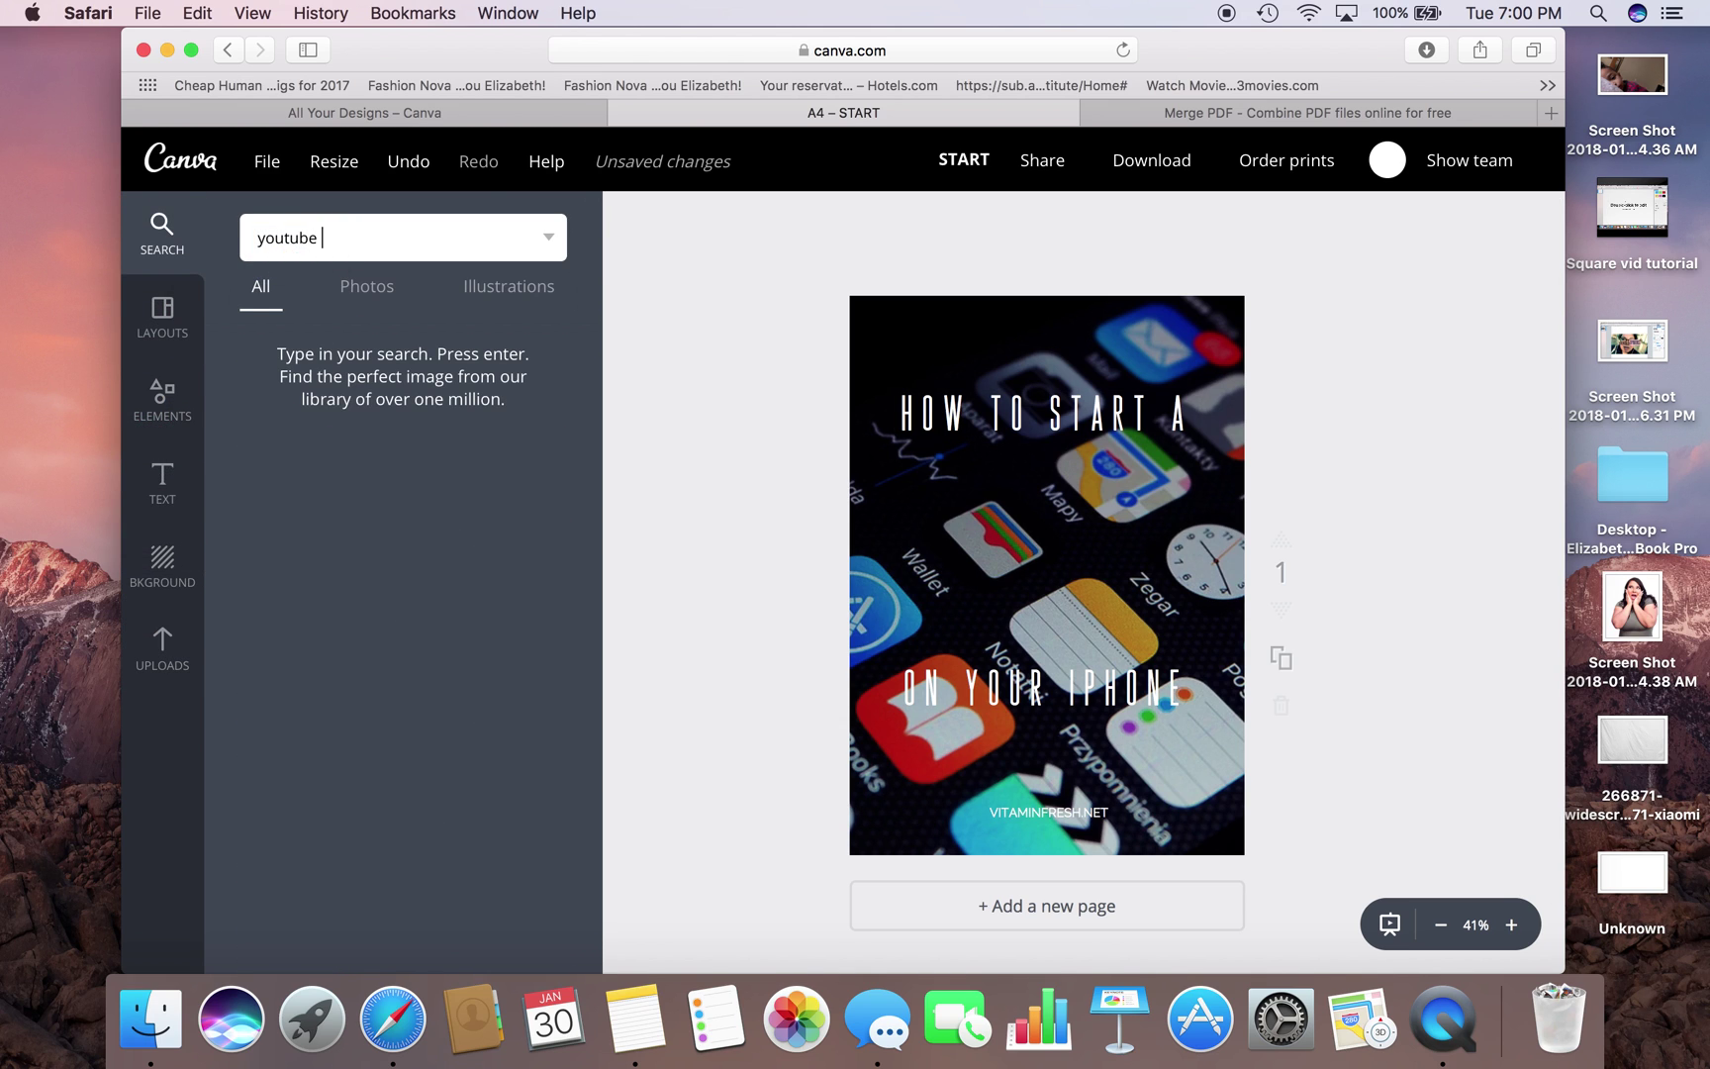
key("Return")
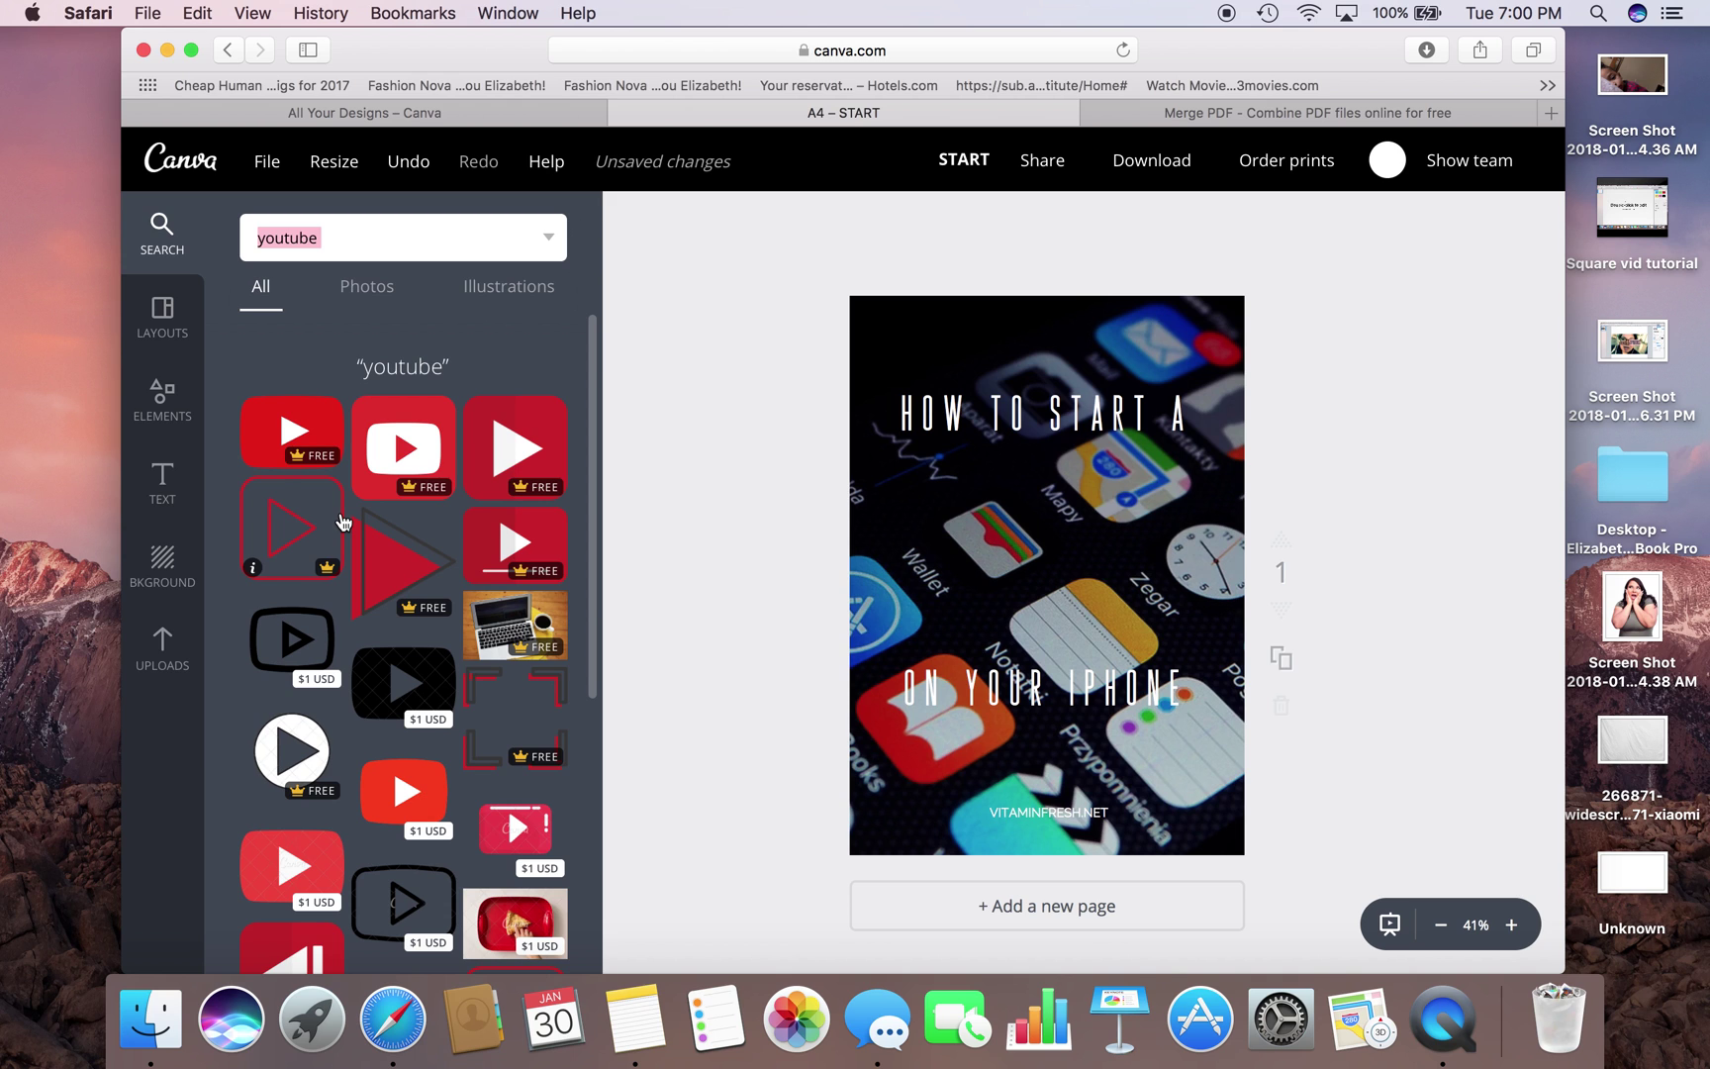
scroll(342, 522, "down", 5)
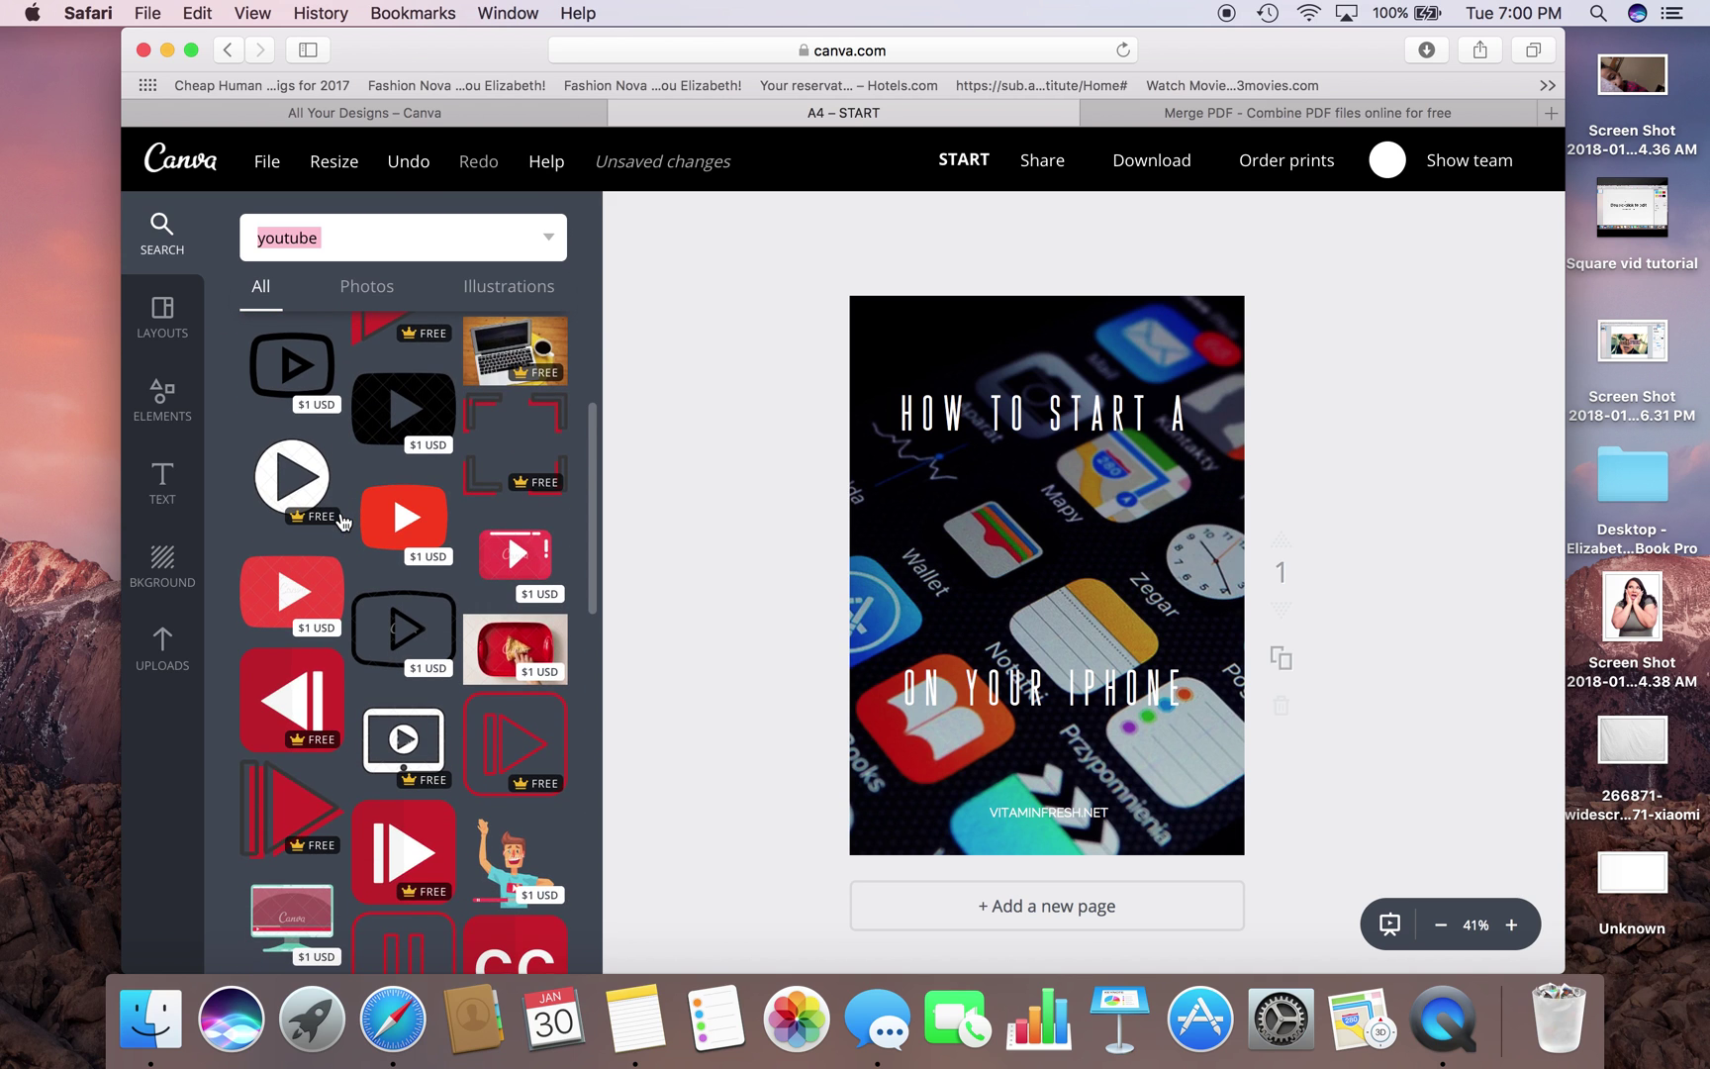
scroll(341, 521, "down", 7)
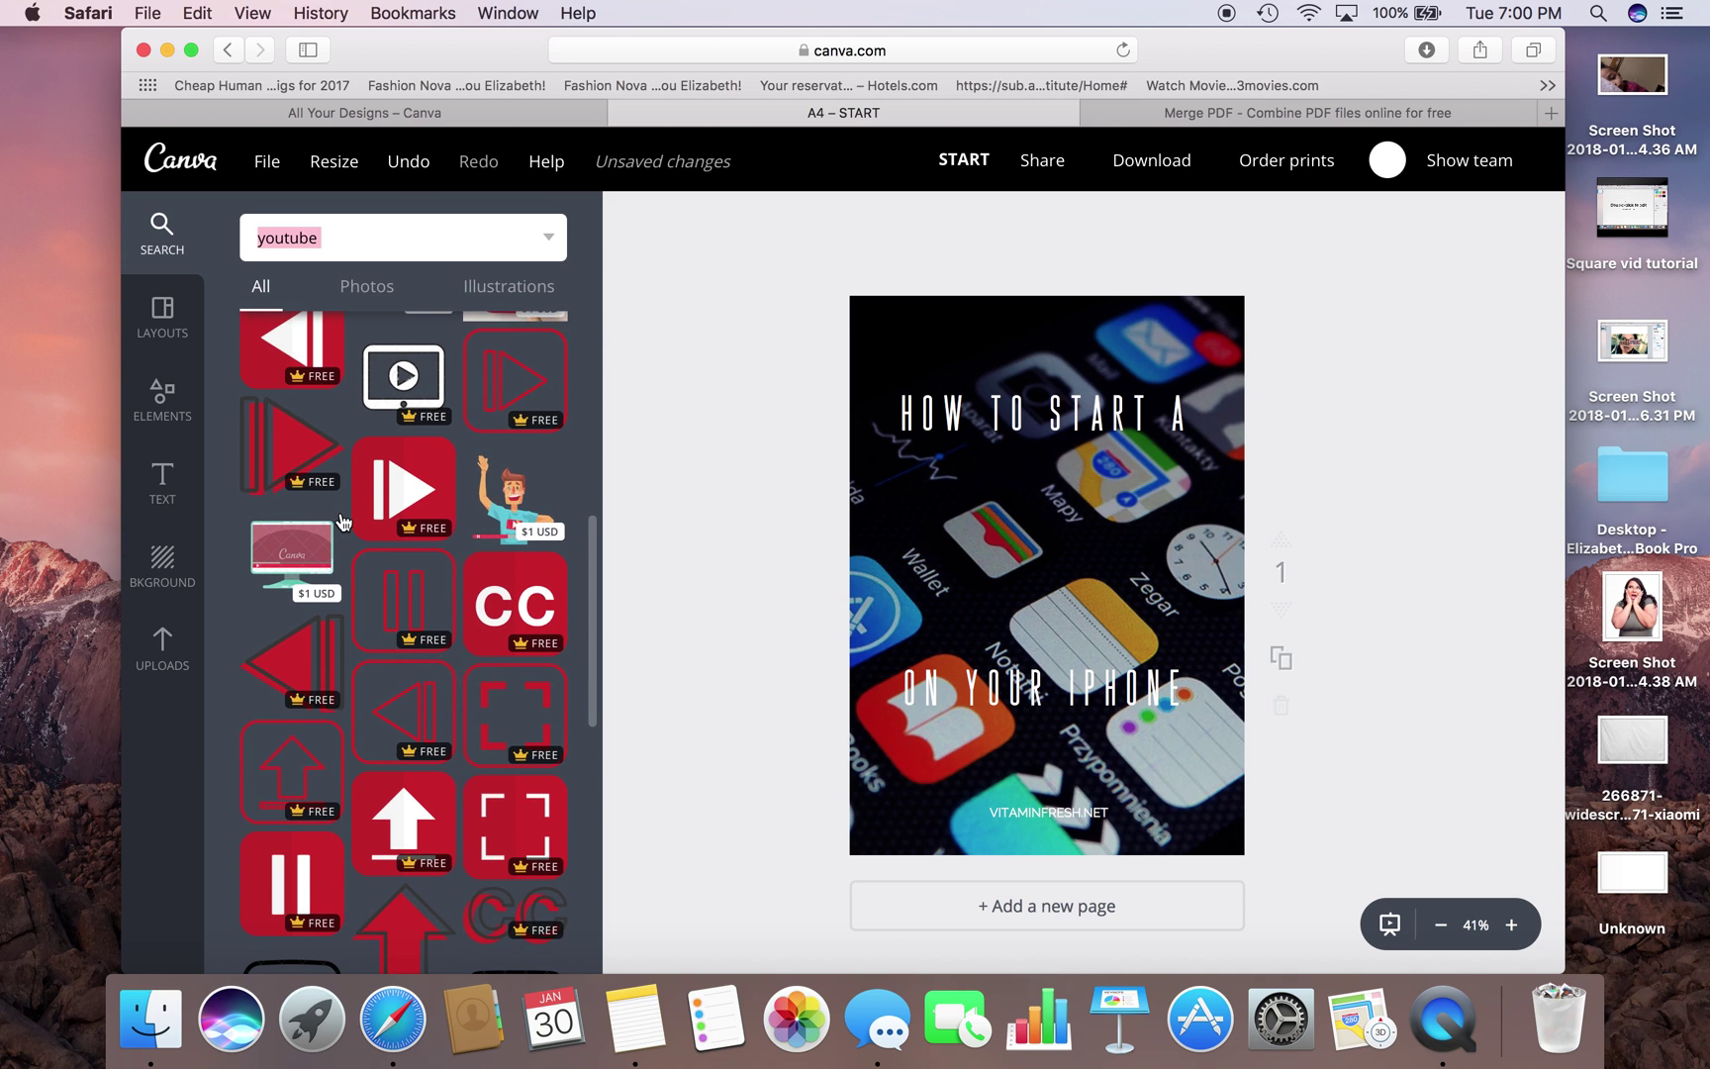
scroll(341, 522, "down", 3)
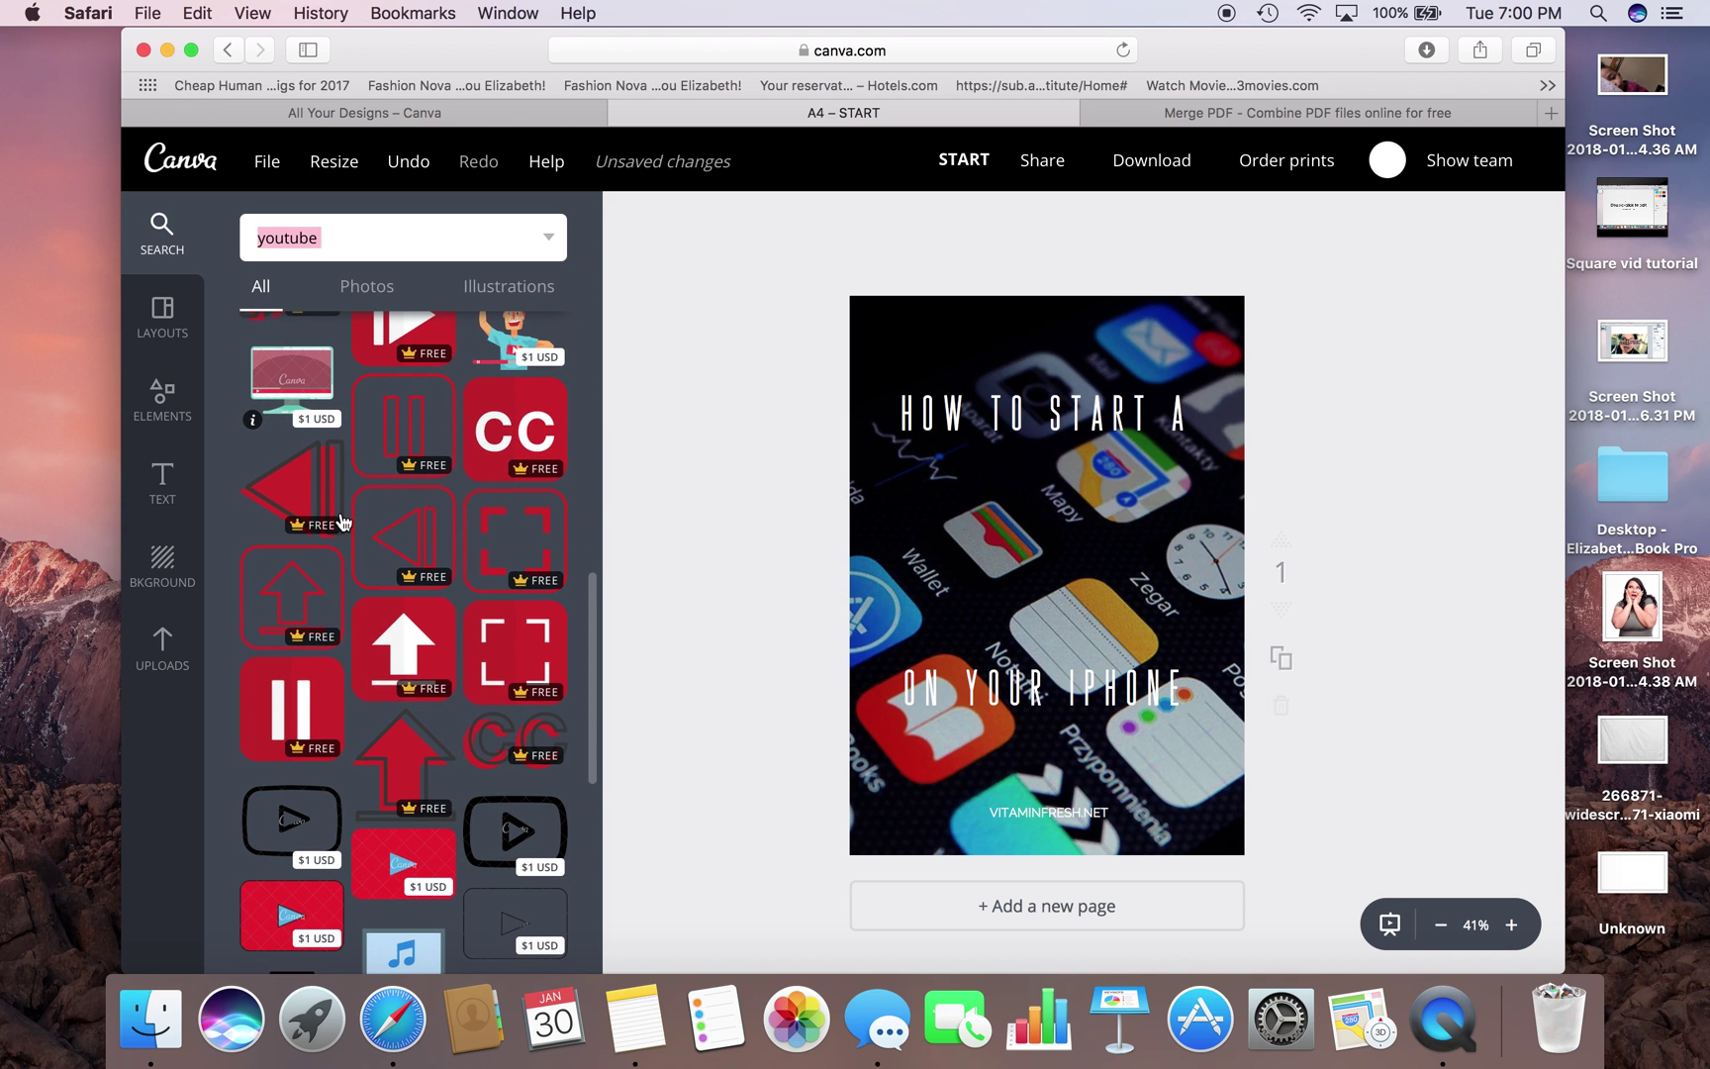
scroll(341, 522, "up", 15)
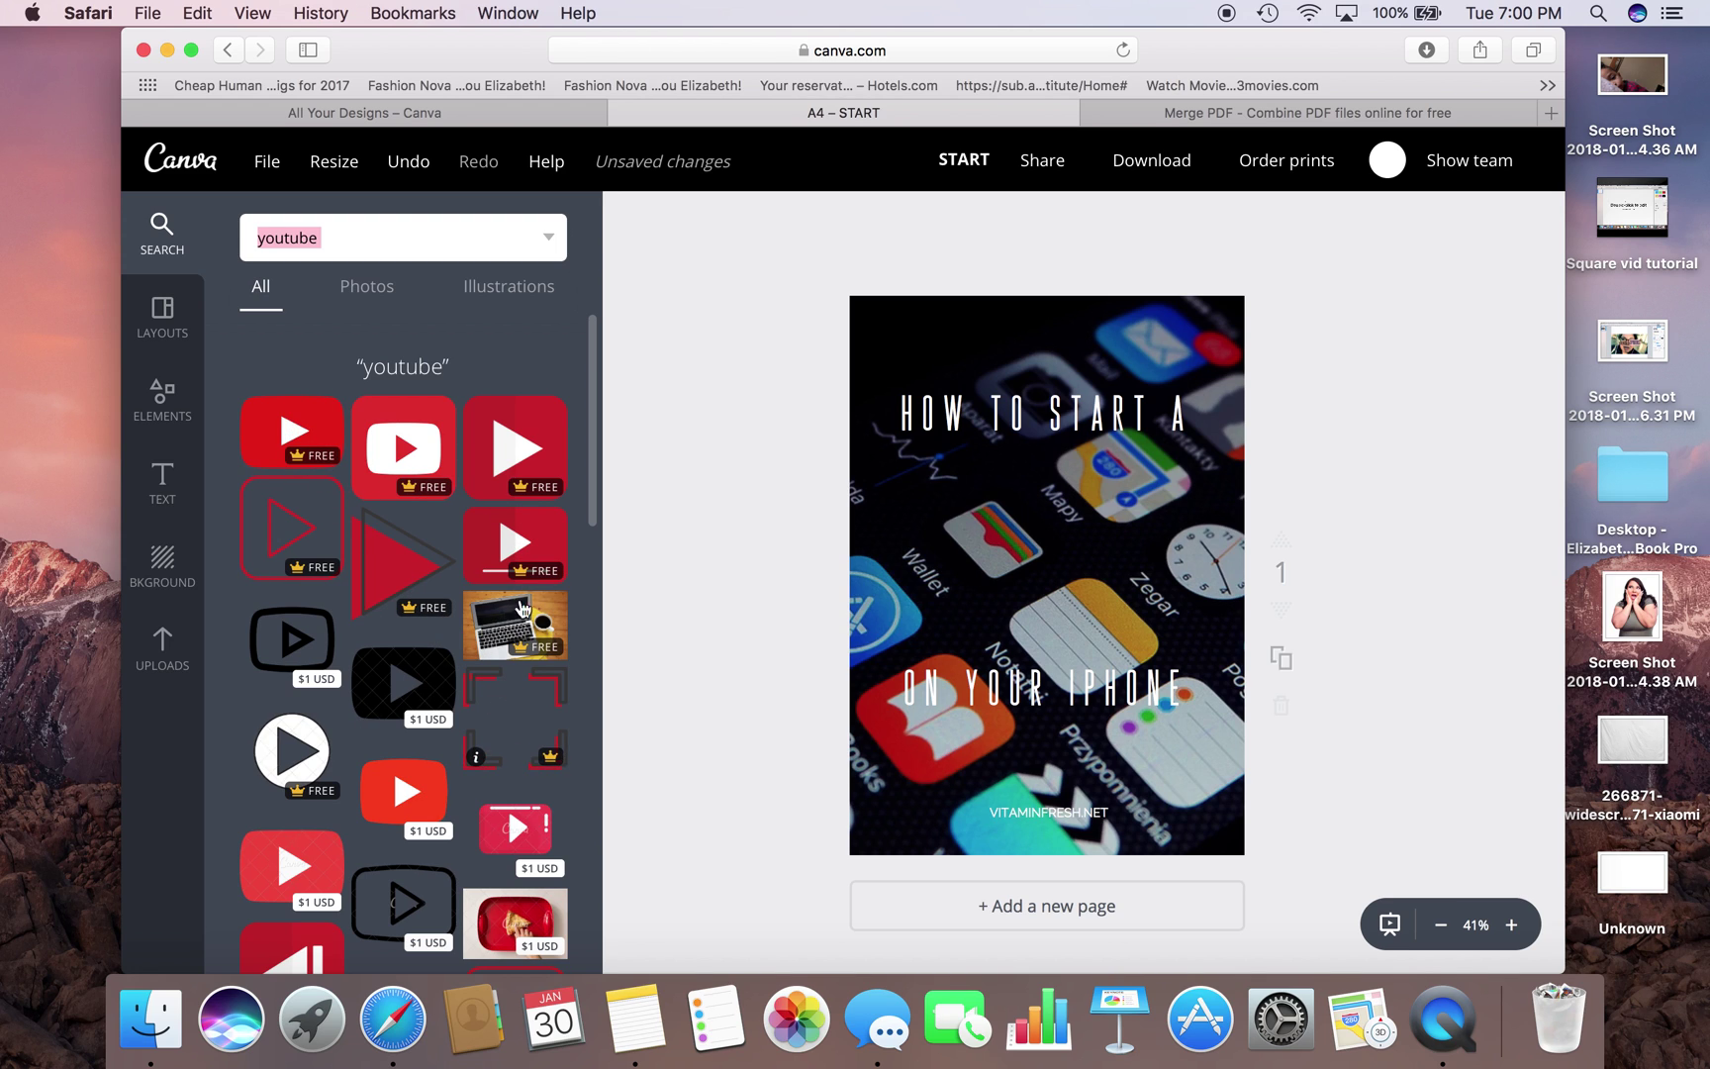
- Add a smaller, slightly tilted YouTube logo between the title and ON YOUR IPHONE
left_click(297, 431)
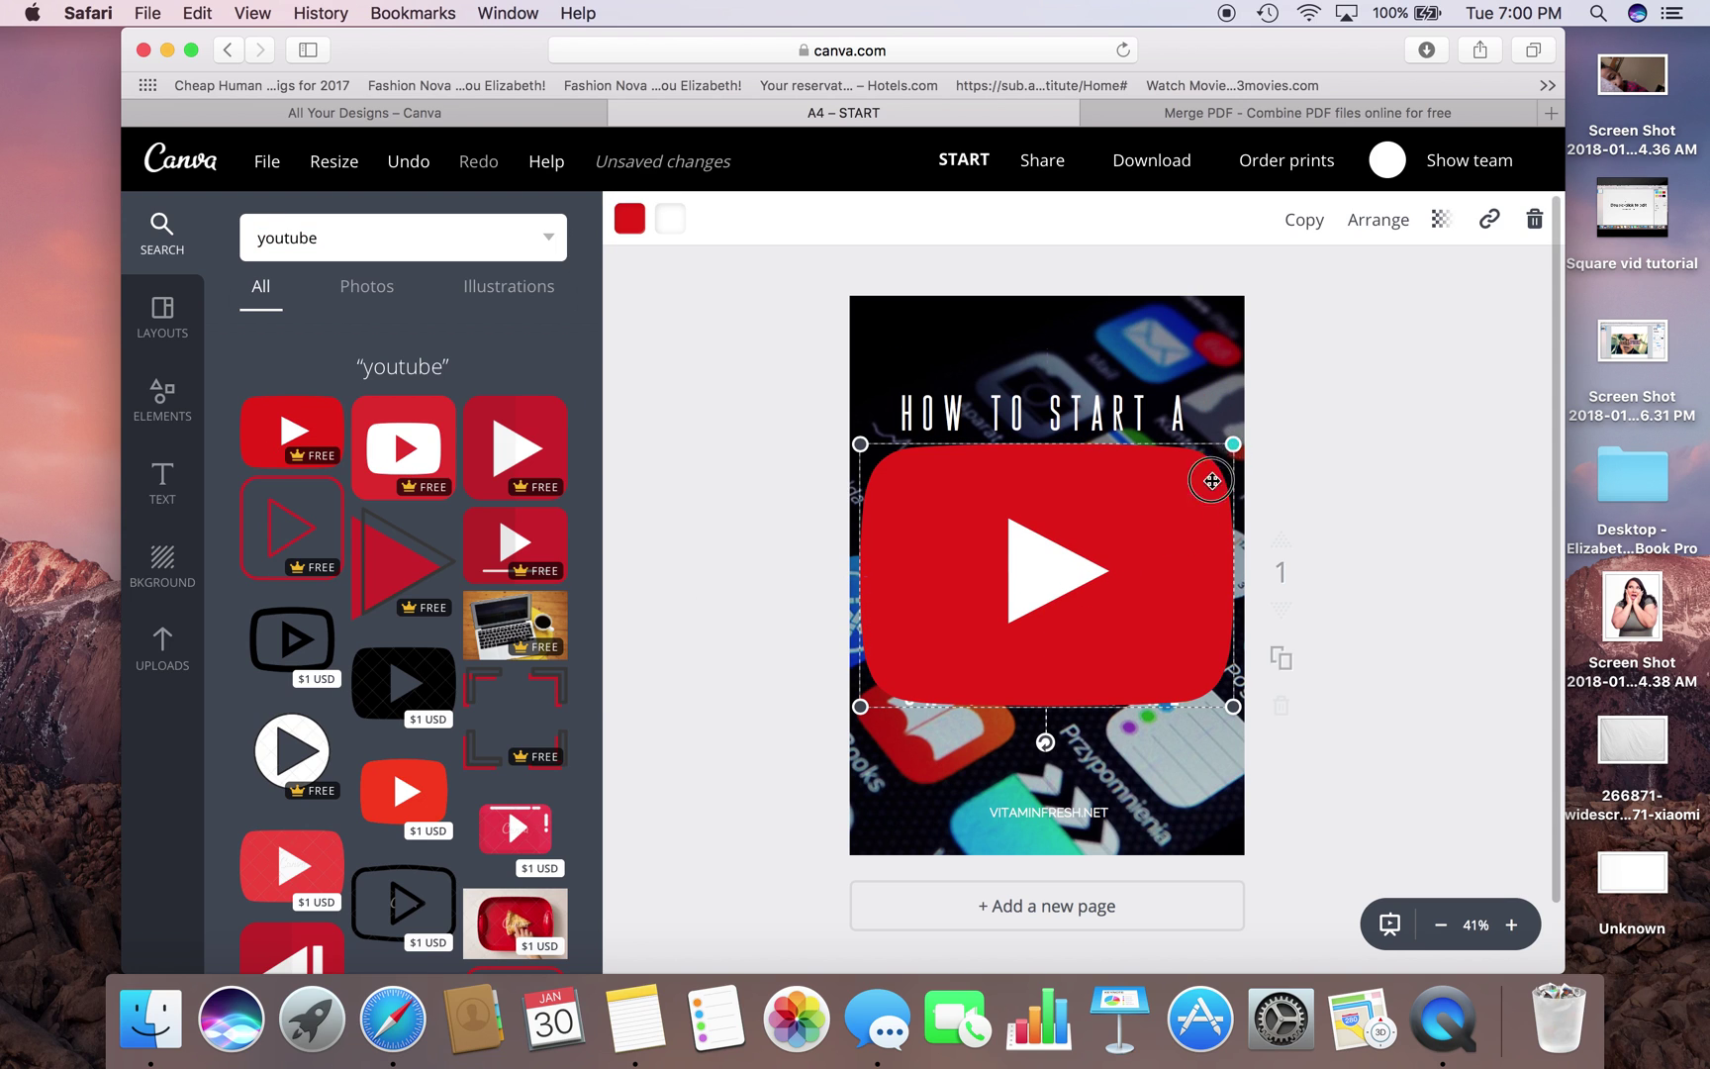
left_click_drag(1241, 433, 1128, 554)
left_click_drag(1064, 699, 1075, 693)
left_click_drag(1079, 594, 1080, 583)
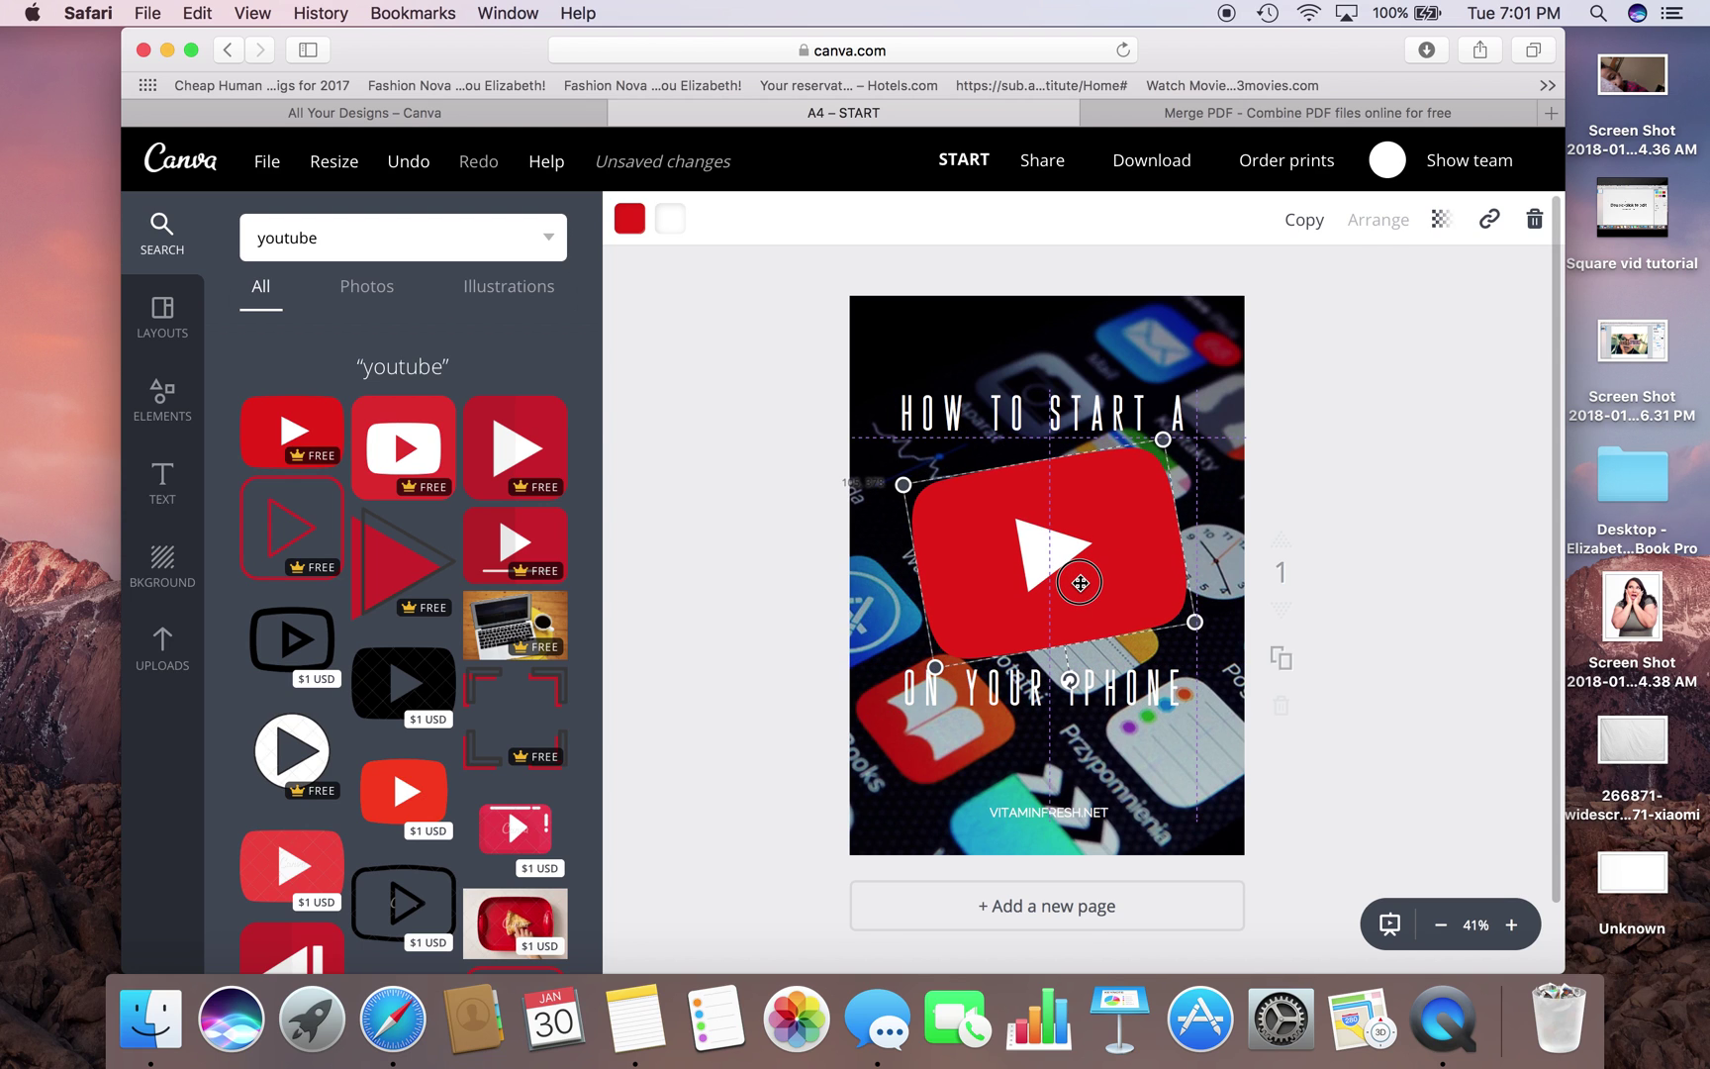
- Move the ON YOUR IPHONE line slightly lower on the cover
left_click(1119, 709)
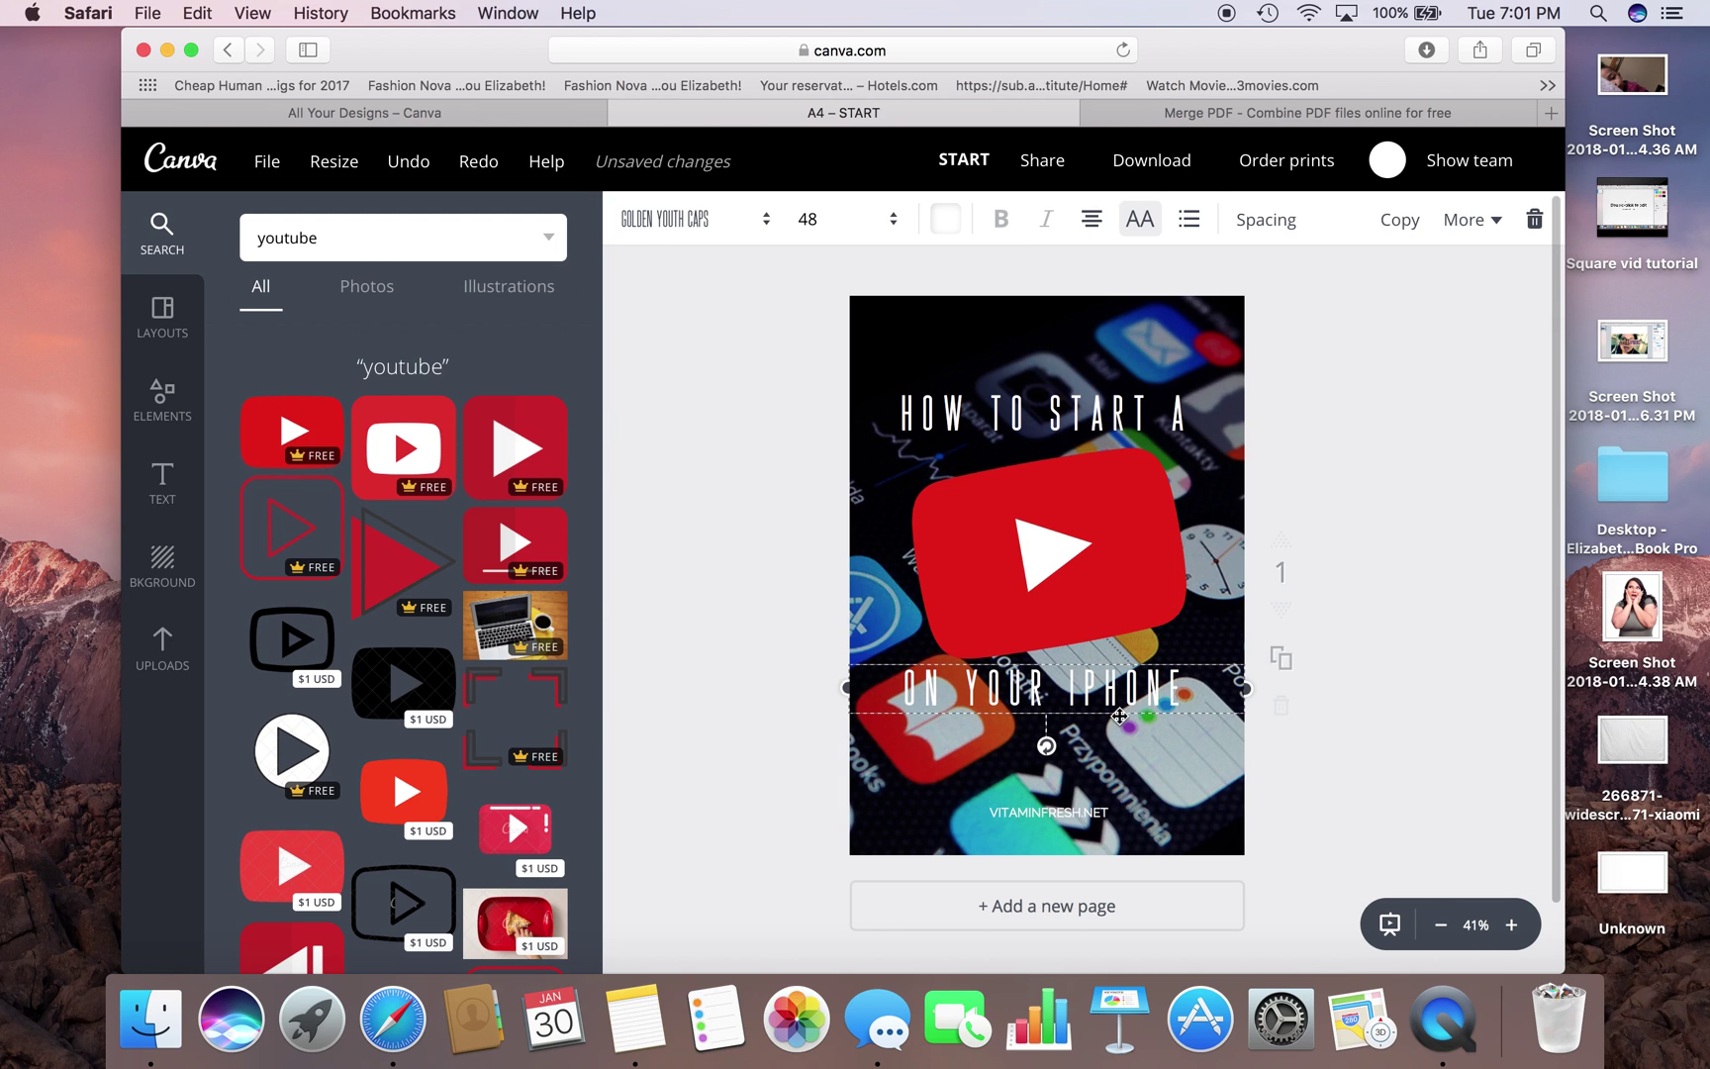
left_click_drag(1117, 714, 1114, 727)
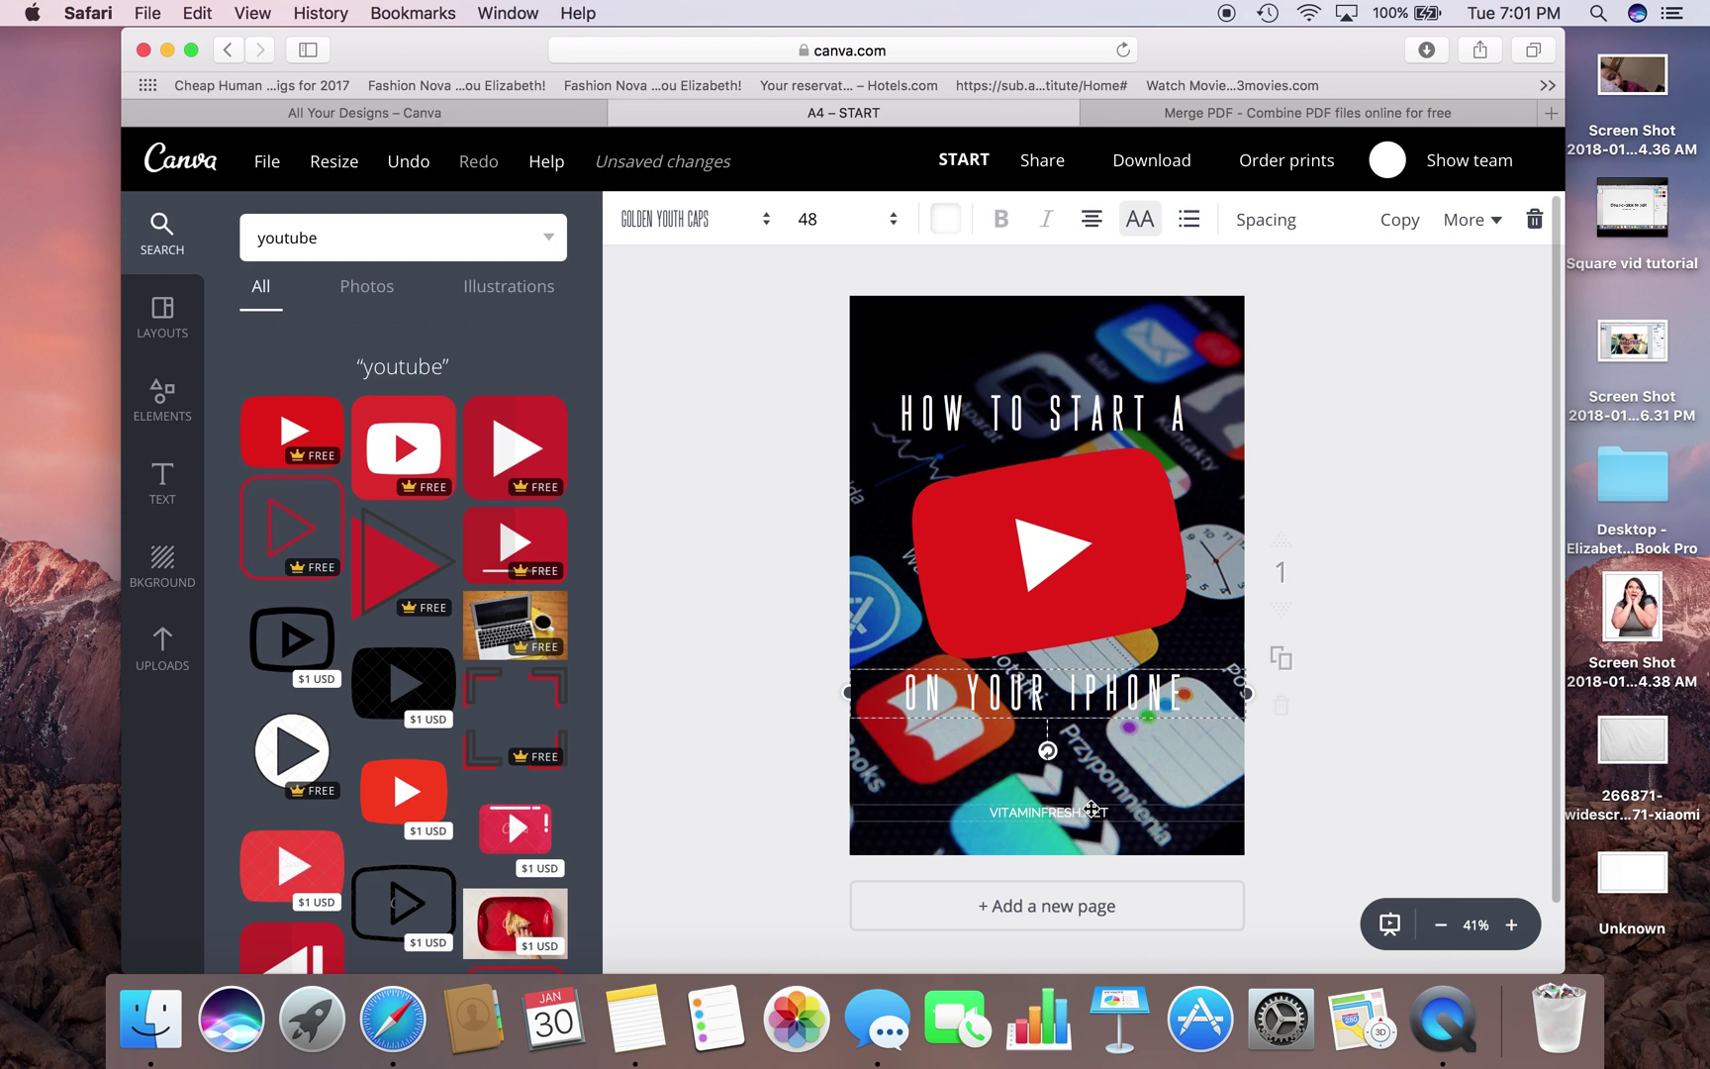
left_click(1090, 808)
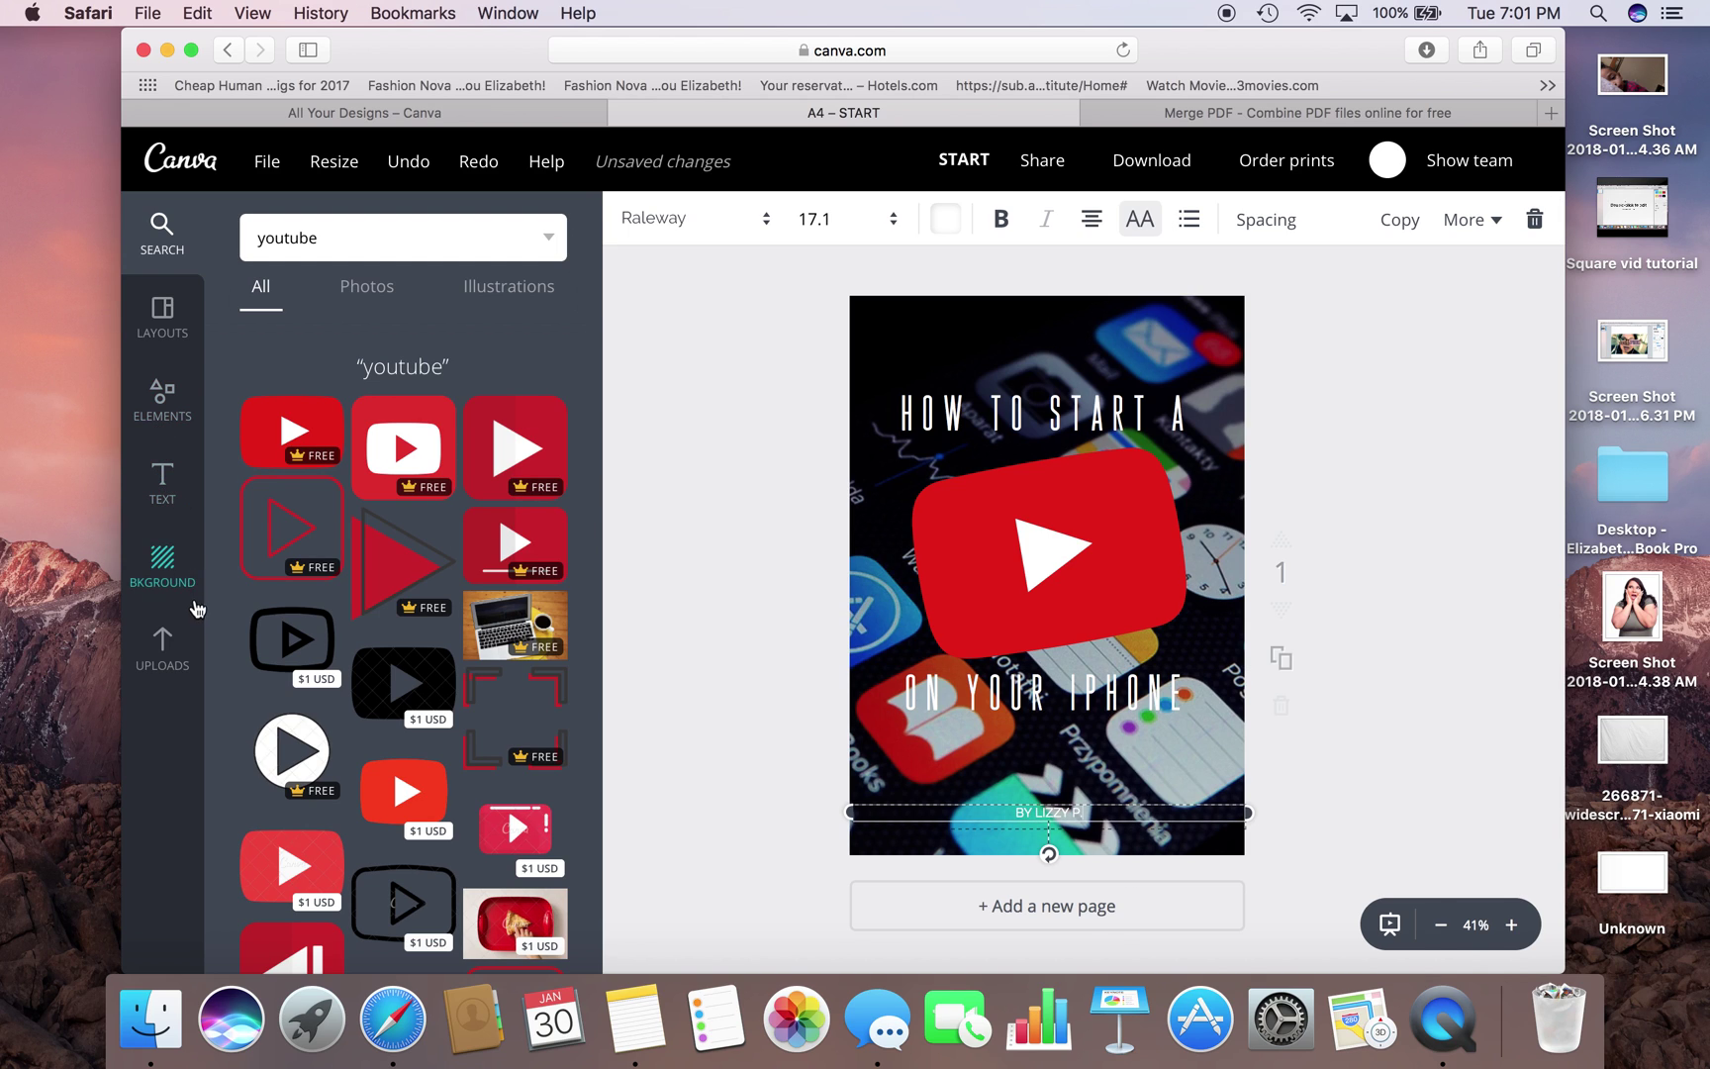
- Clear the 'youtube' graphic search query and return to the Elements library
left_click(167, 442)
left_click(359, 236)
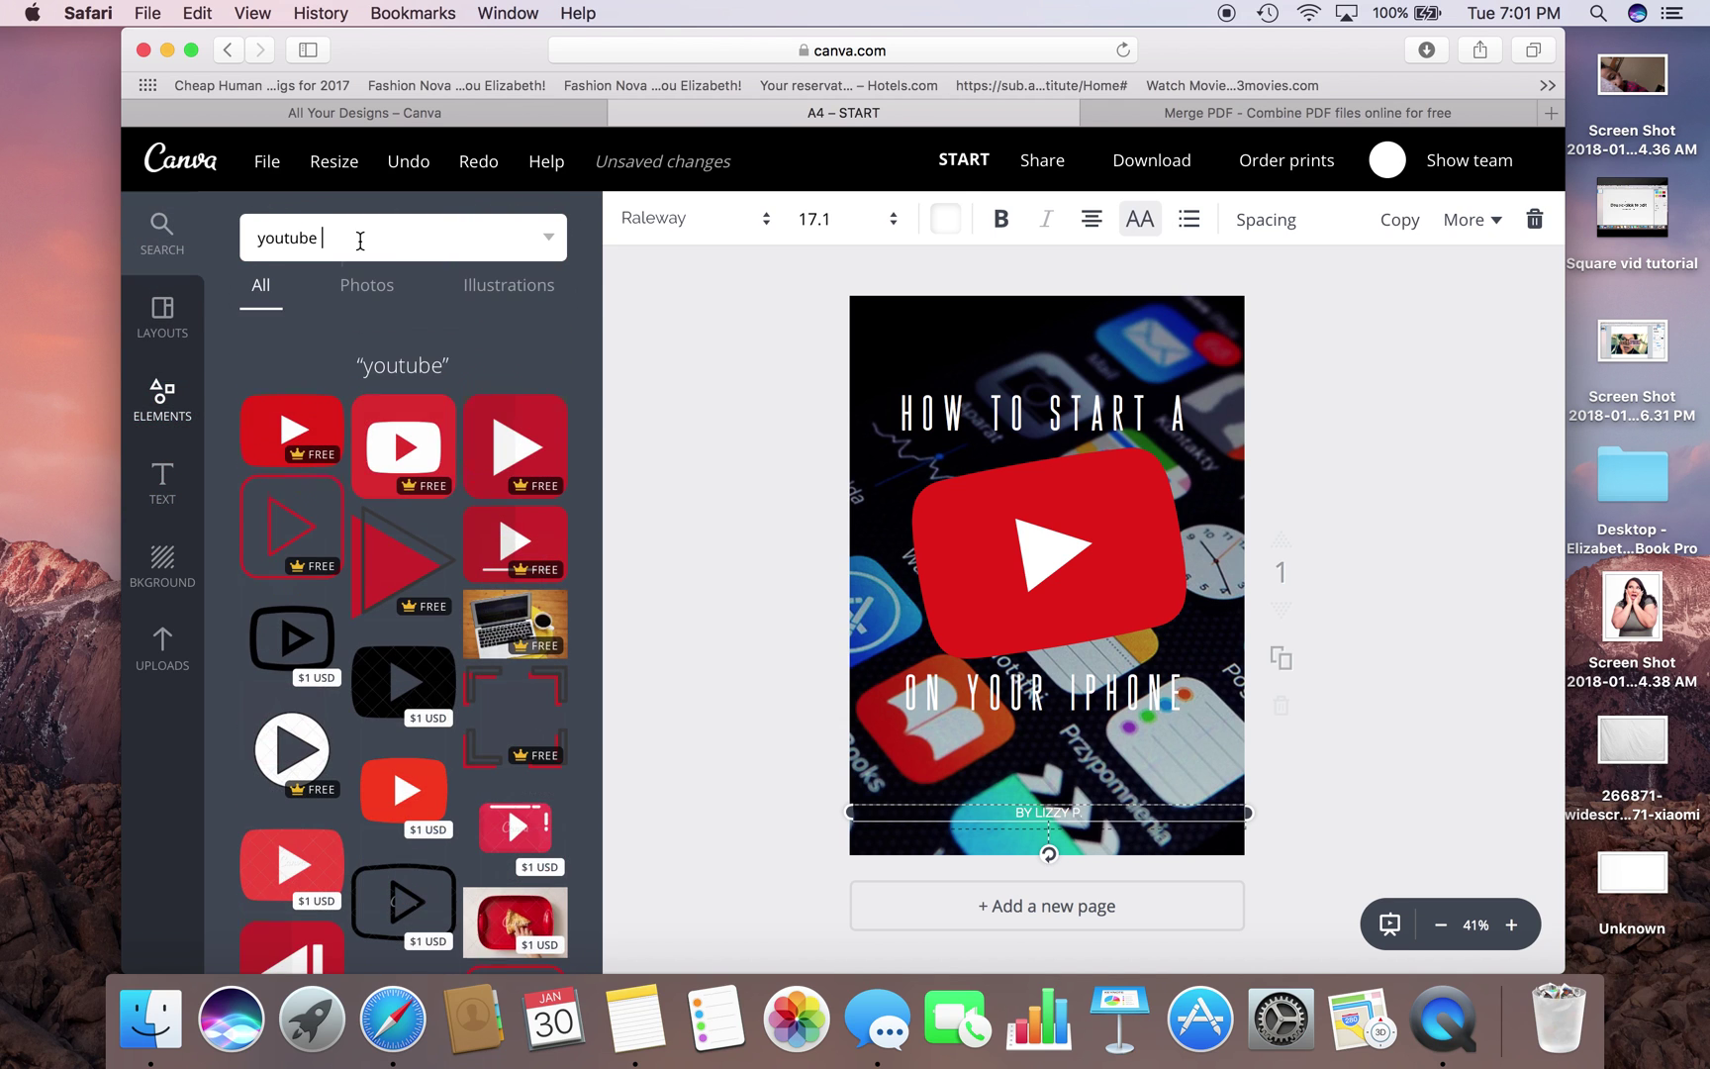
double_click(359, 237)
key("BackSpace")
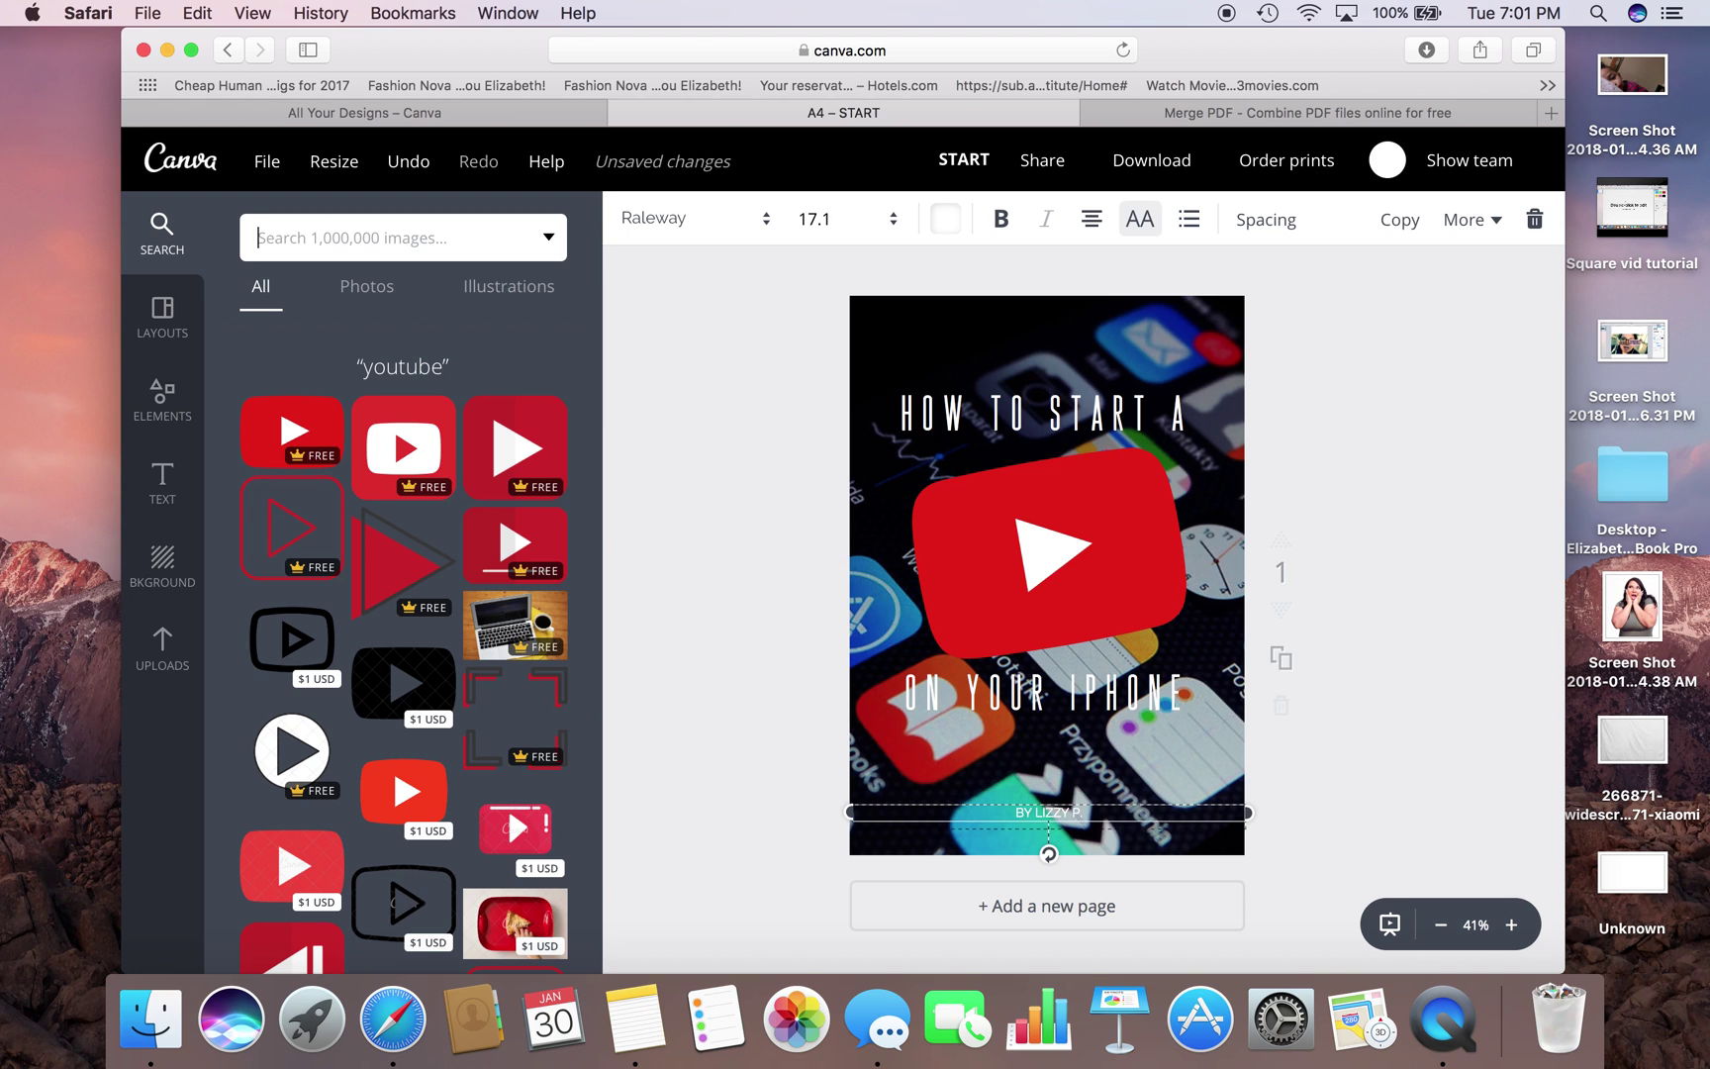
left_click(162, 398)
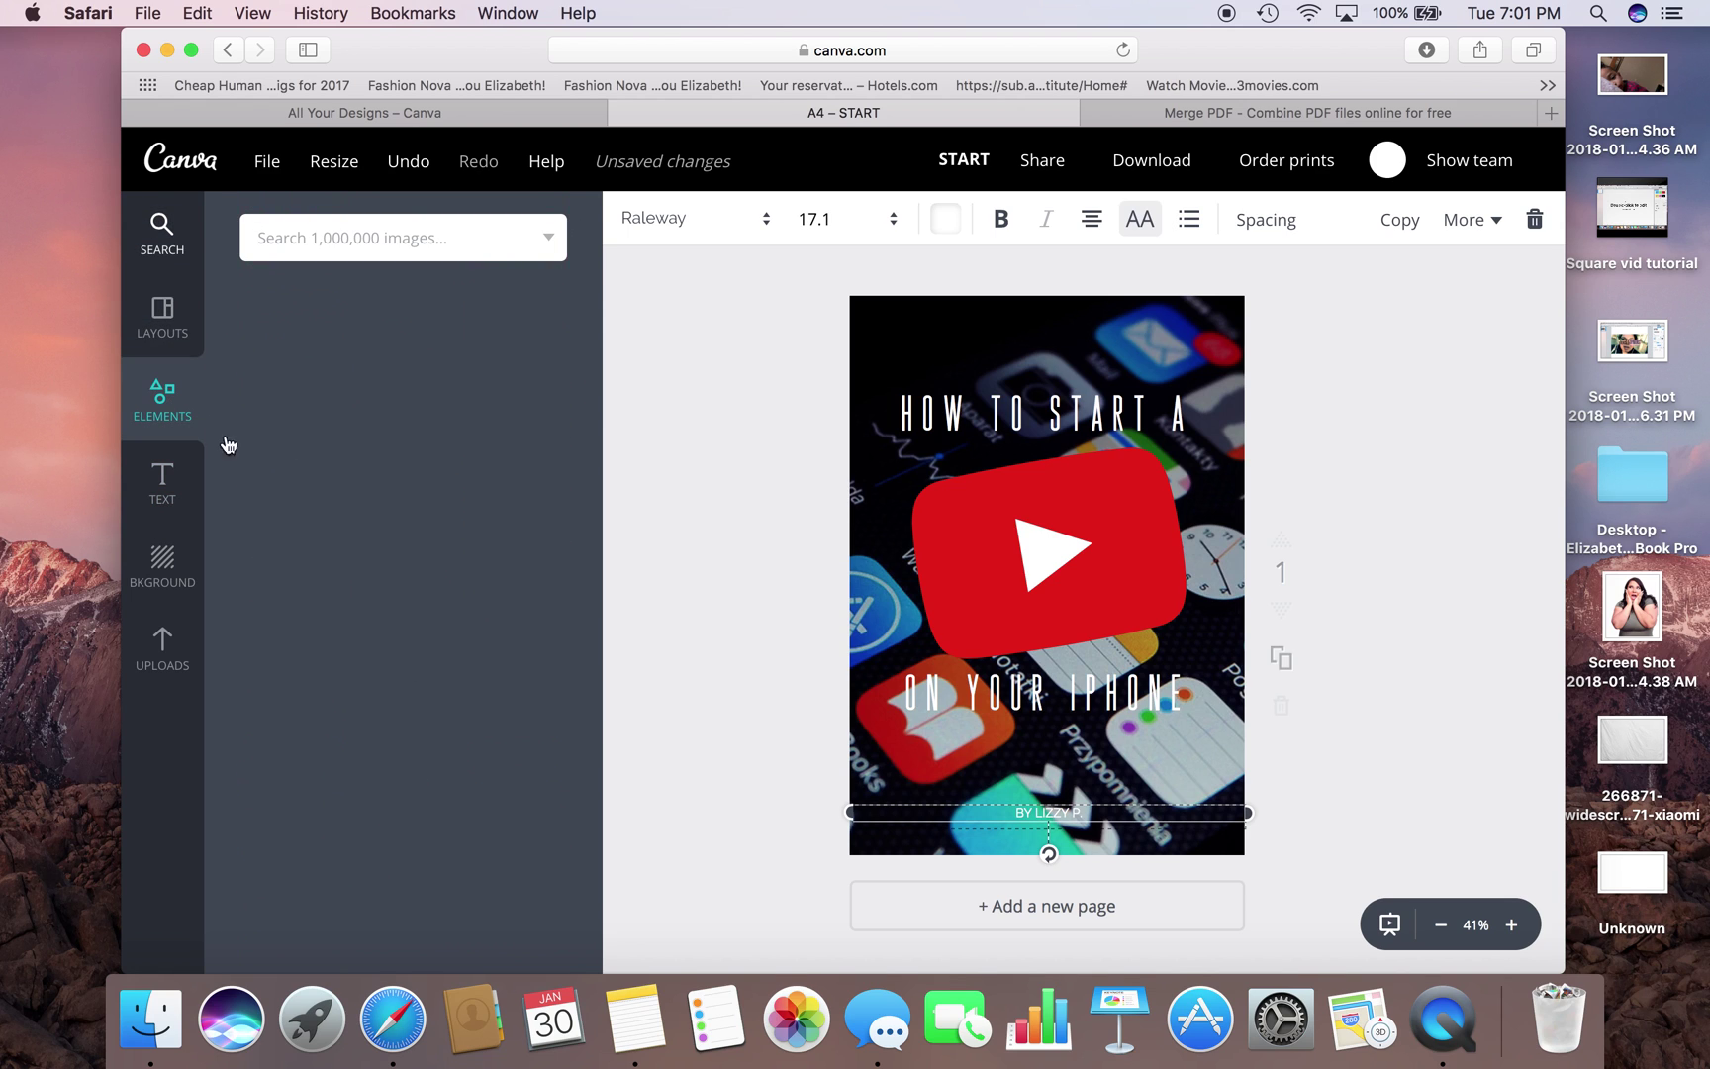
- Add a black square shape and stretch it over the whole cover page
left_click(280, 499)
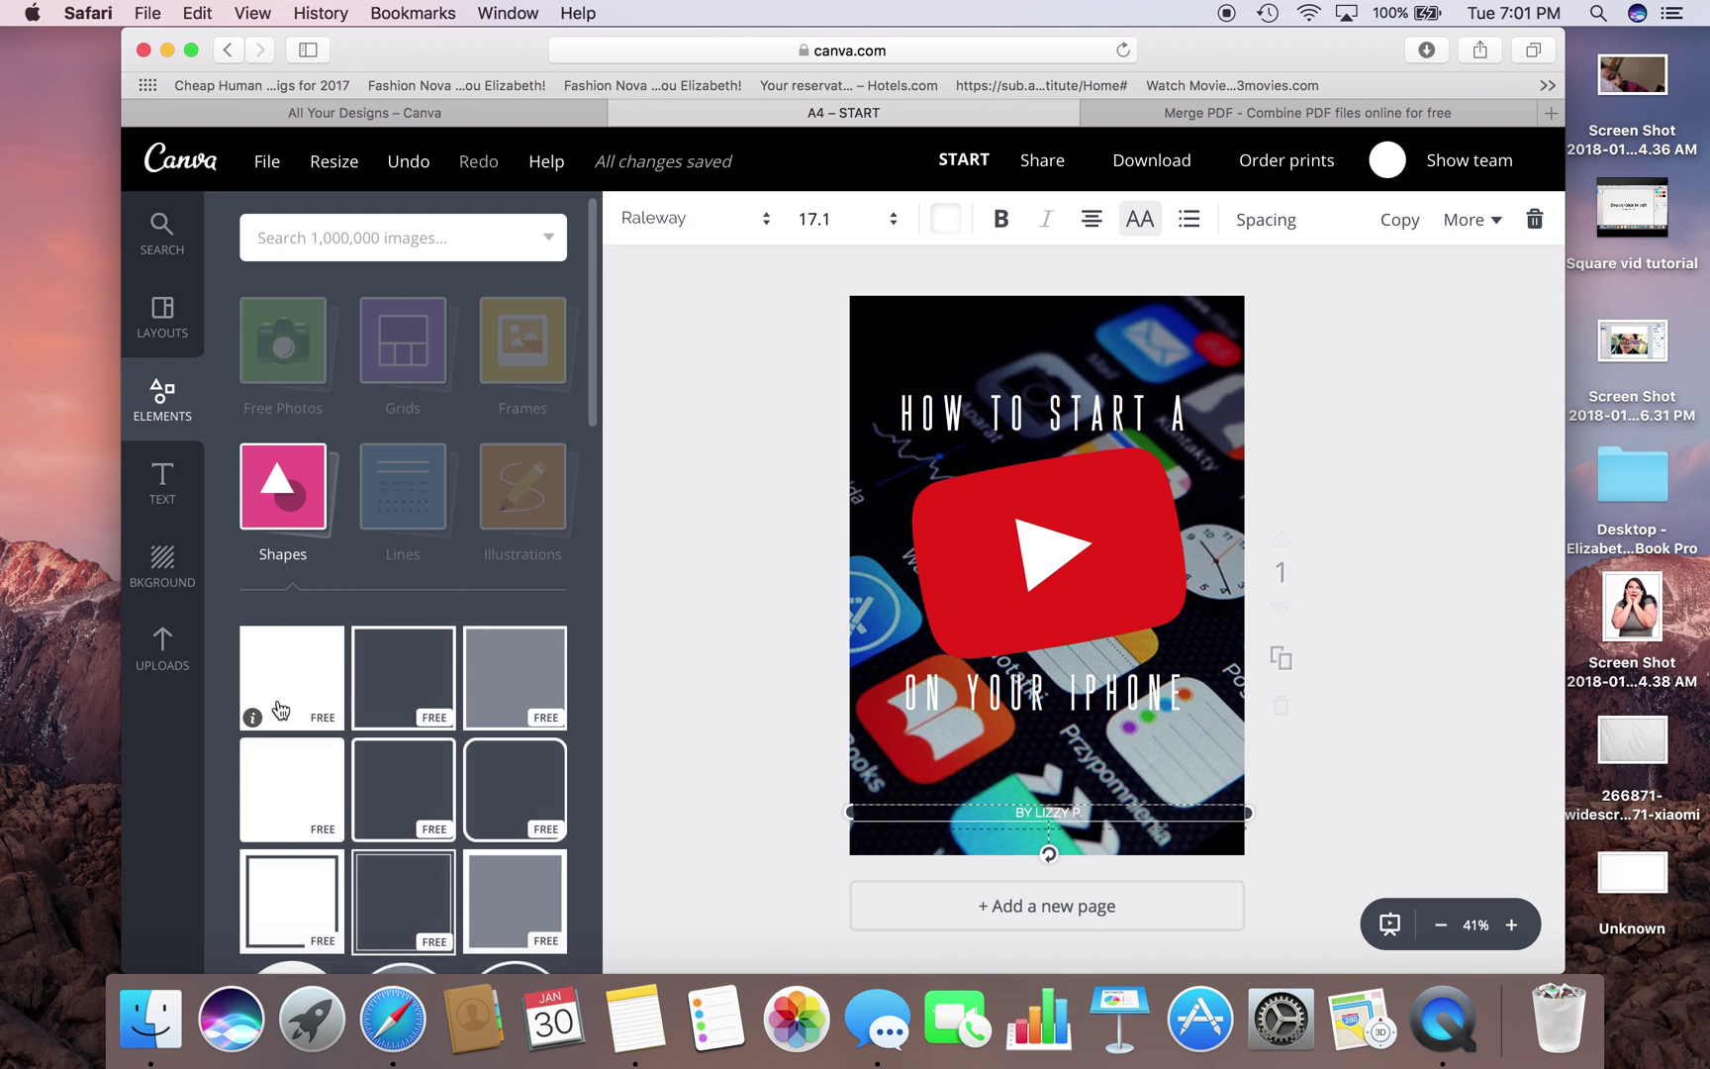
left_click(293, 692)
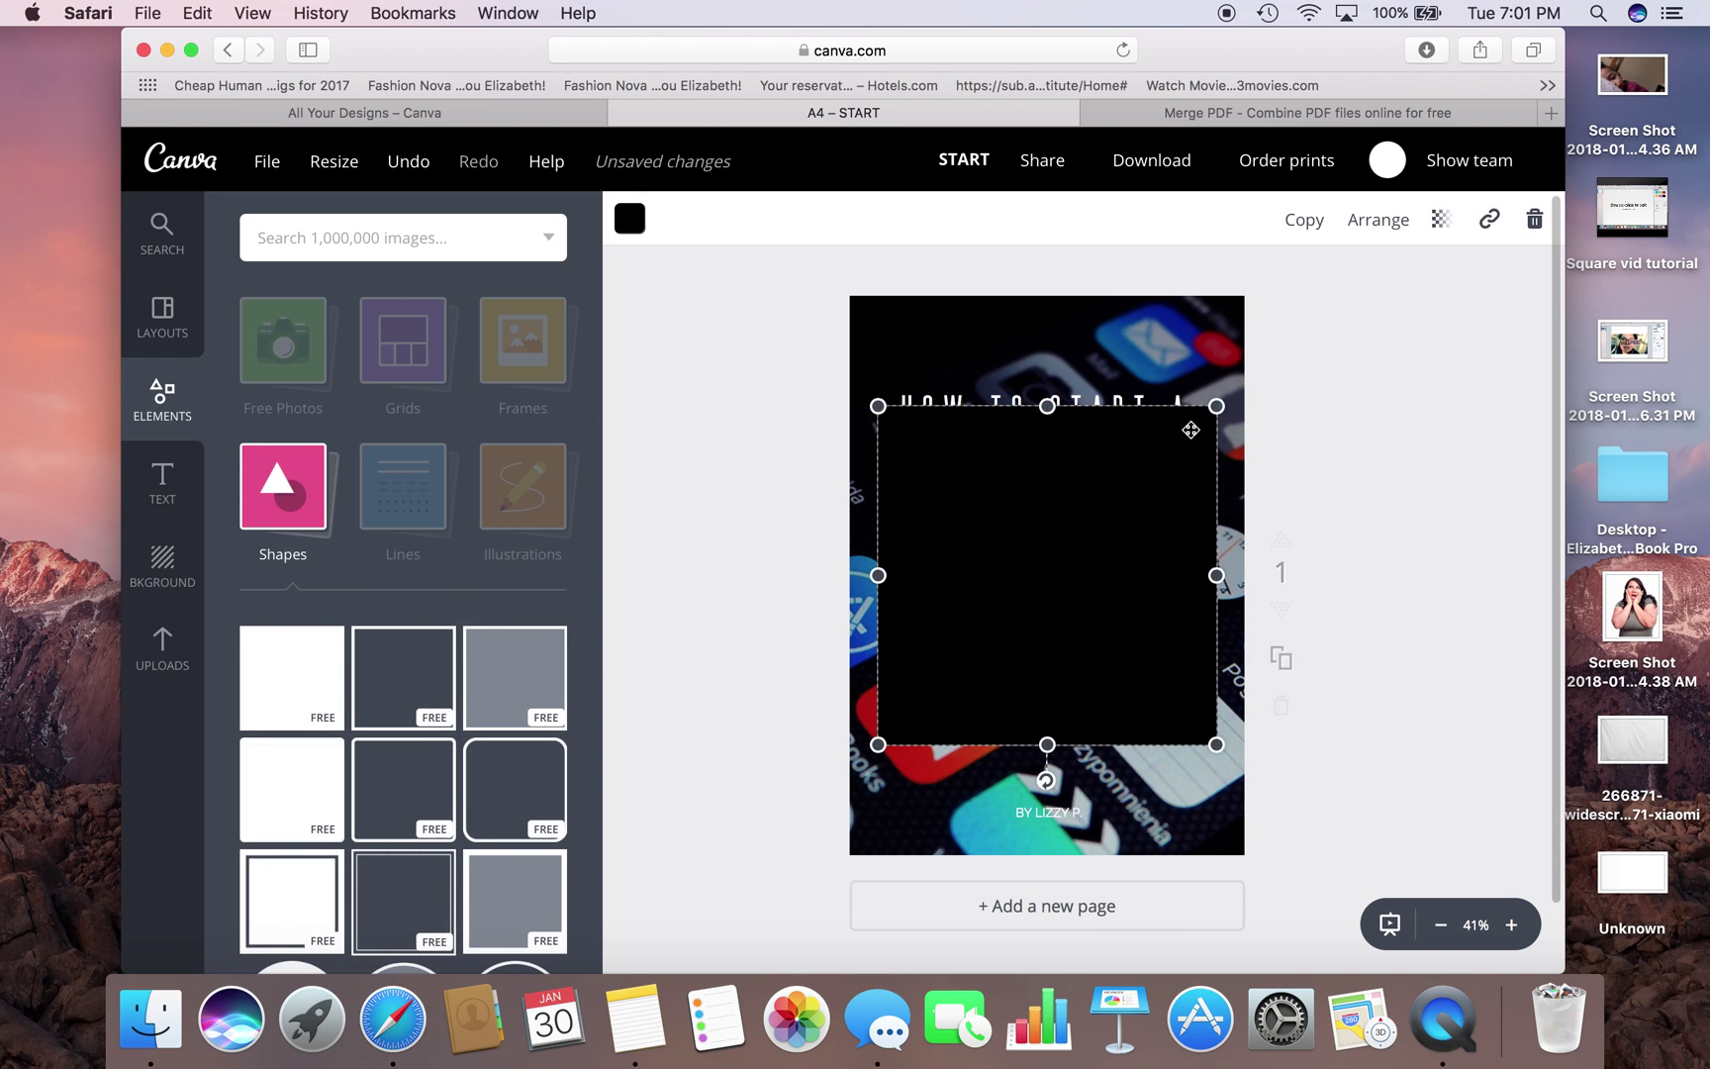
left_click_drag(1214, 407, 1338, 280)
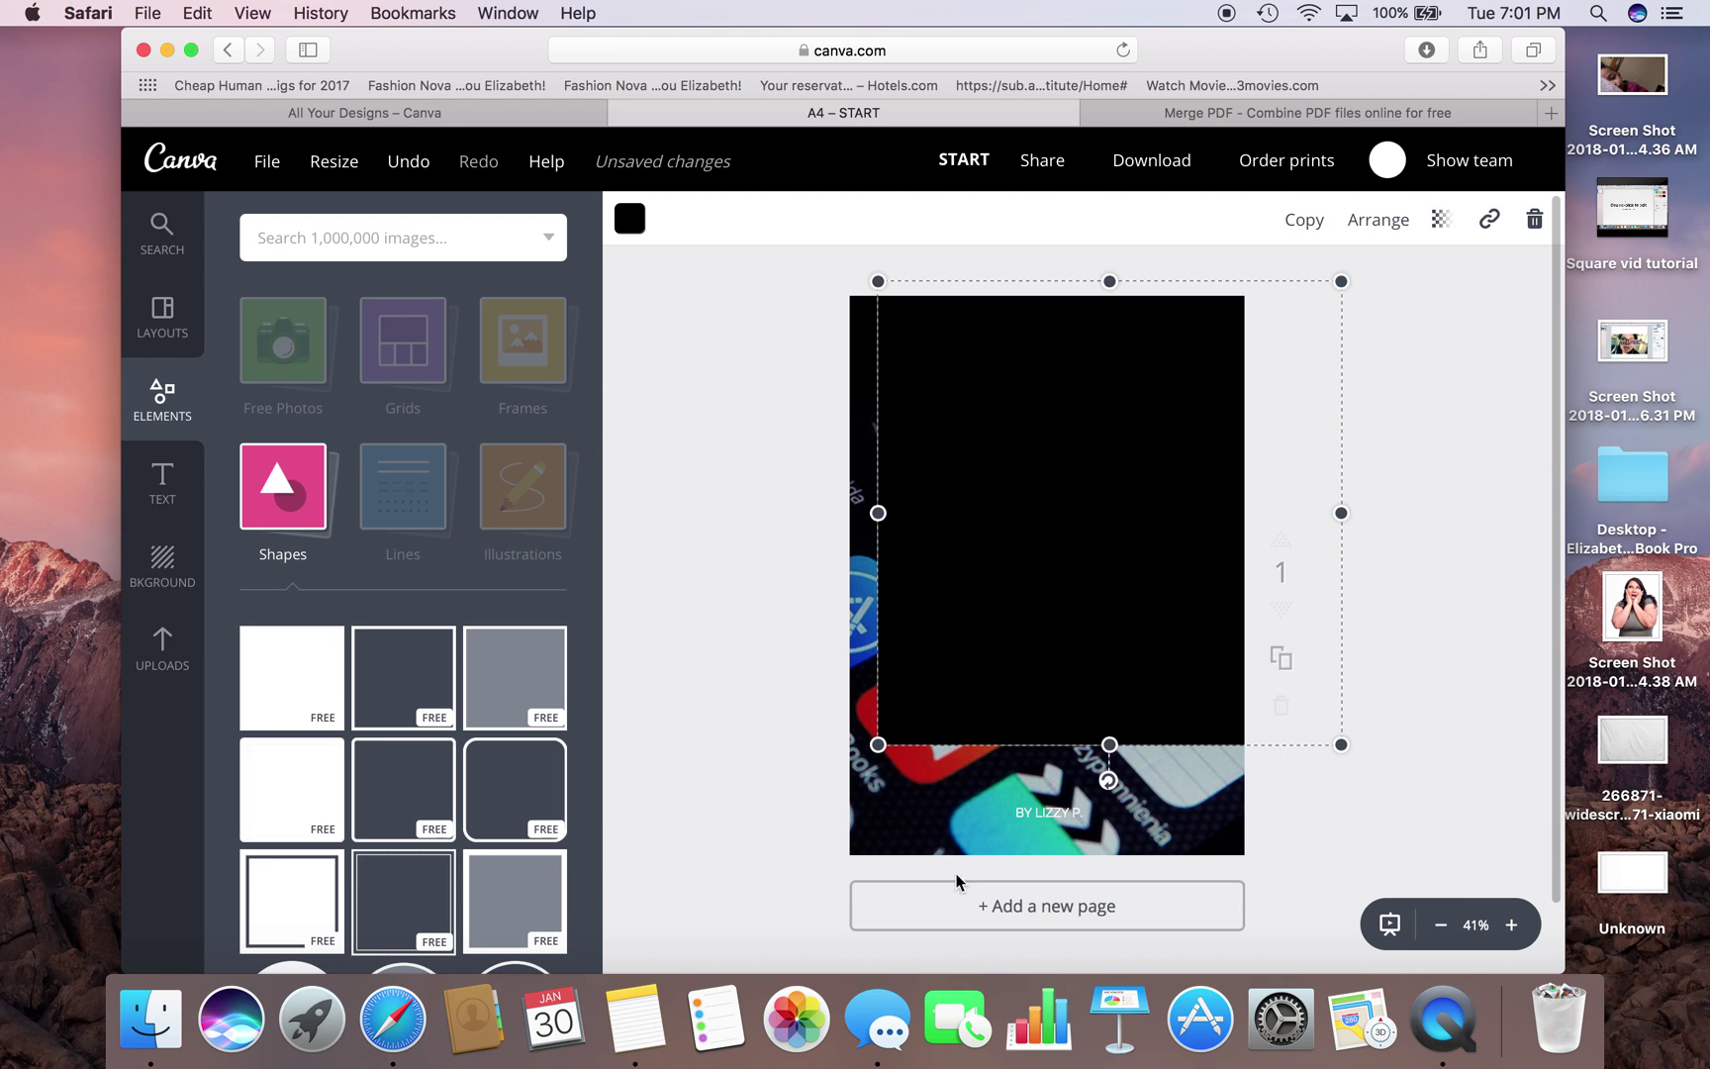
left_click_drag(1109, 744, 1103, 906)
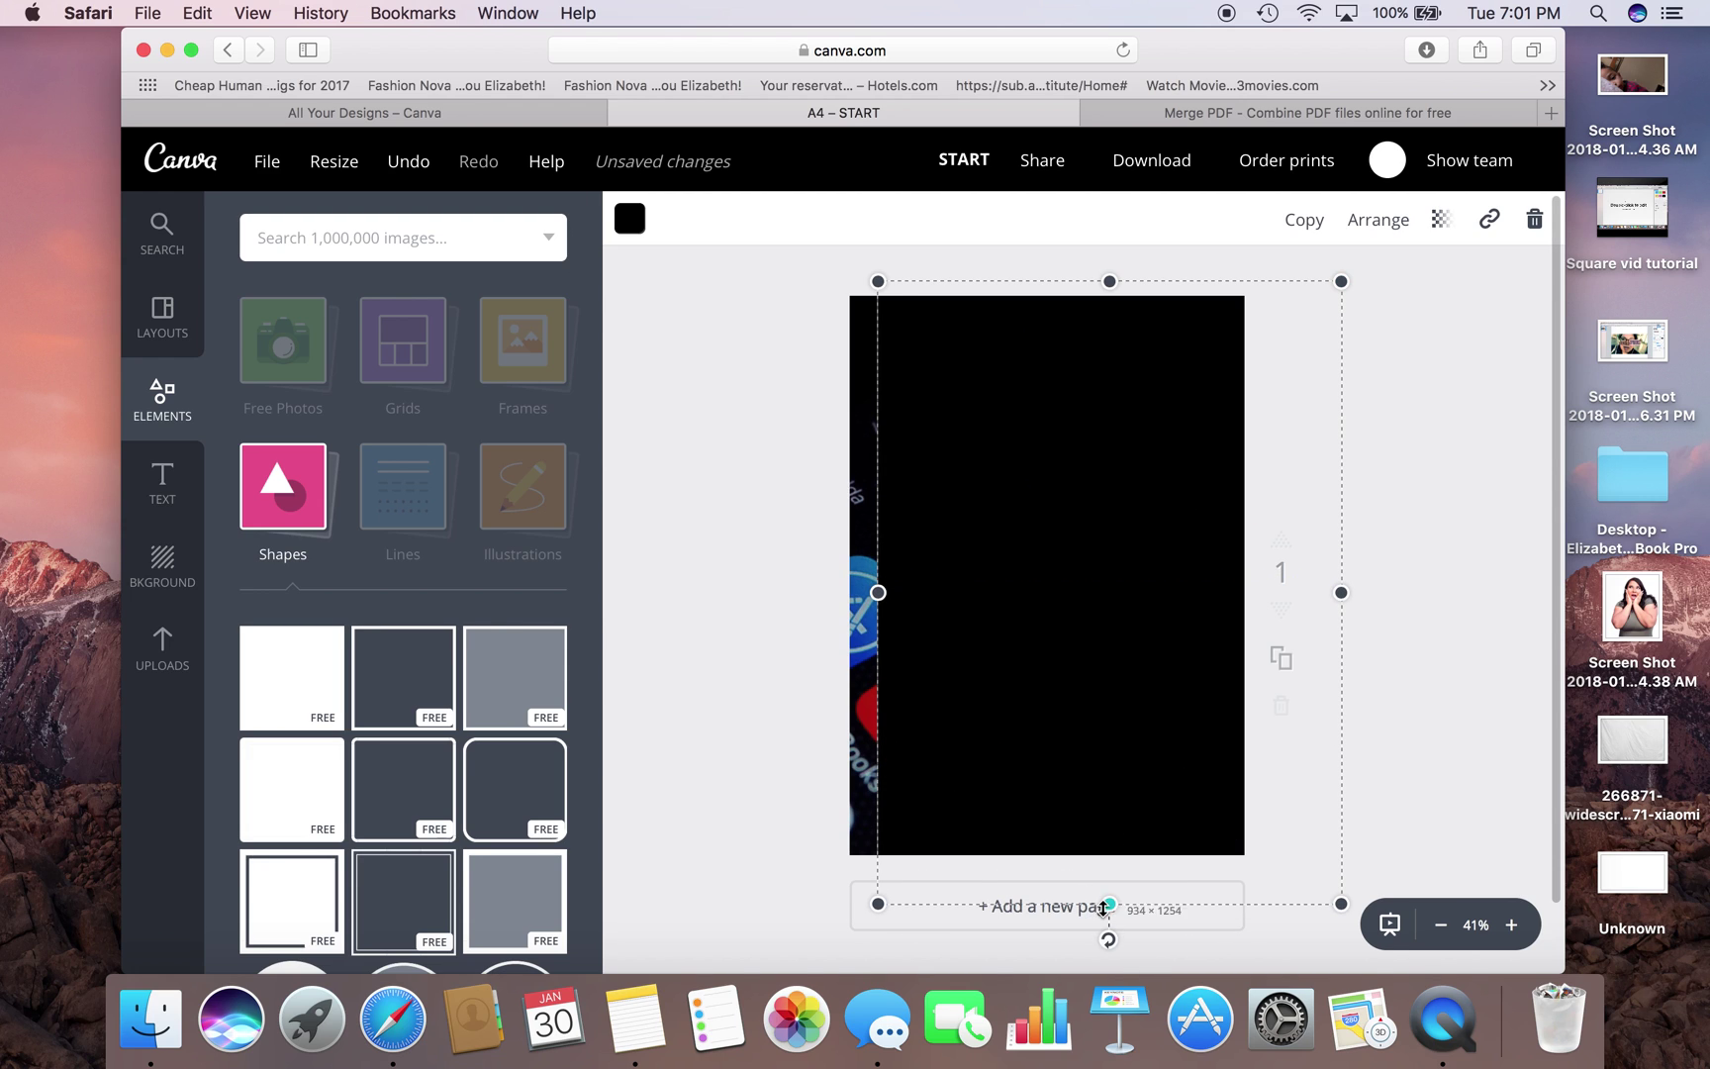
left_click_drag(871, 598, 773, 596)
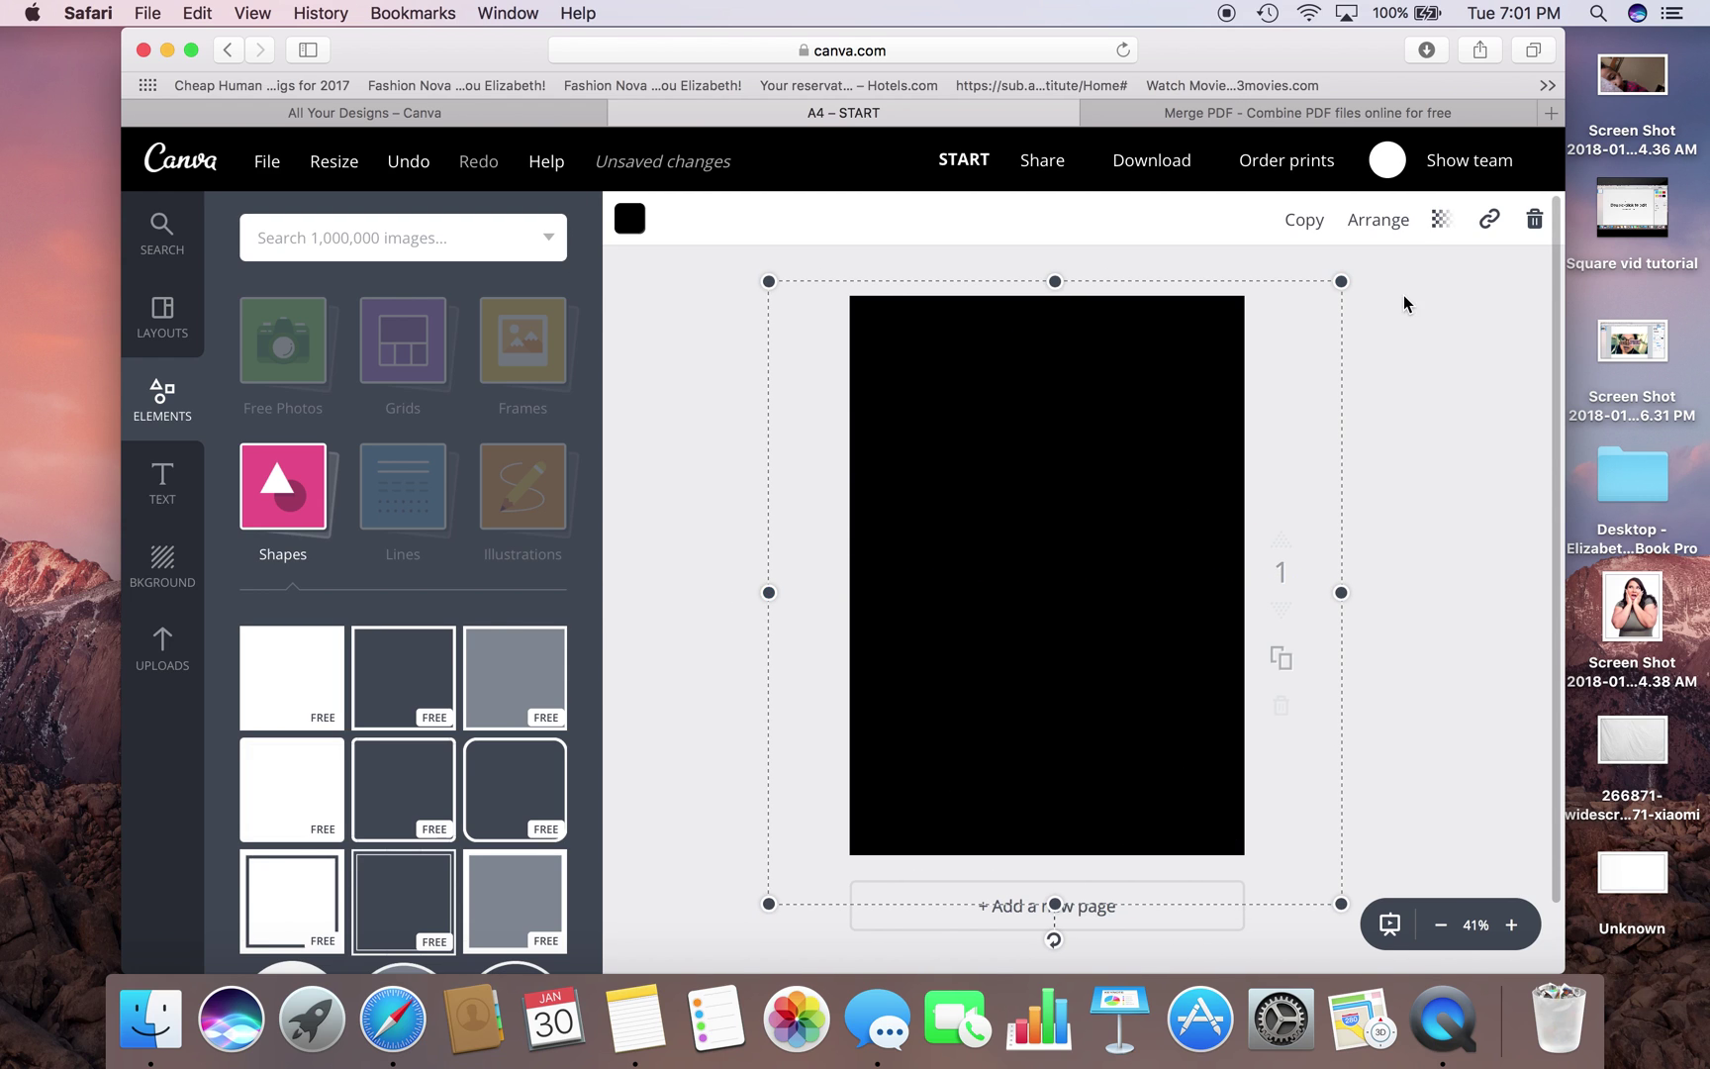
- Make the black overlay about half transparent and send it to the very back
left_click(1442, 220)
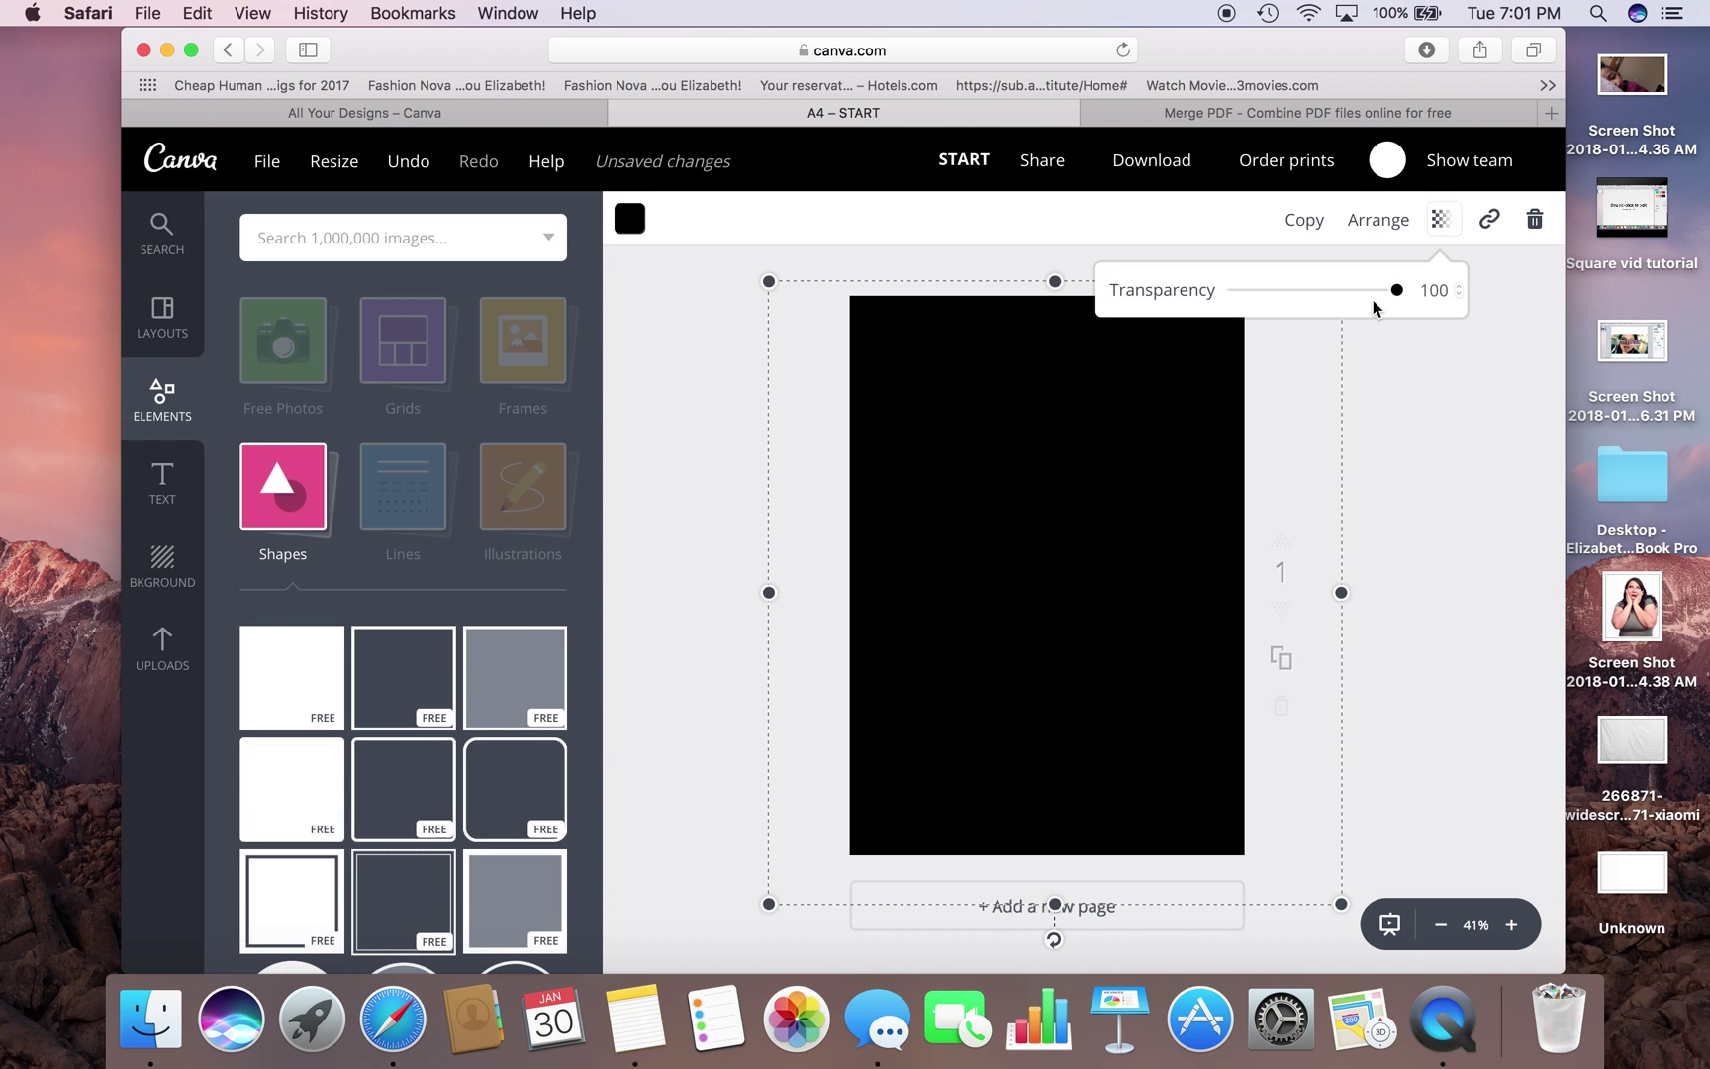
left_click_drag(1397, 294, 1312, 298)
left_click(1396, 223)
left_click(1366, 326)
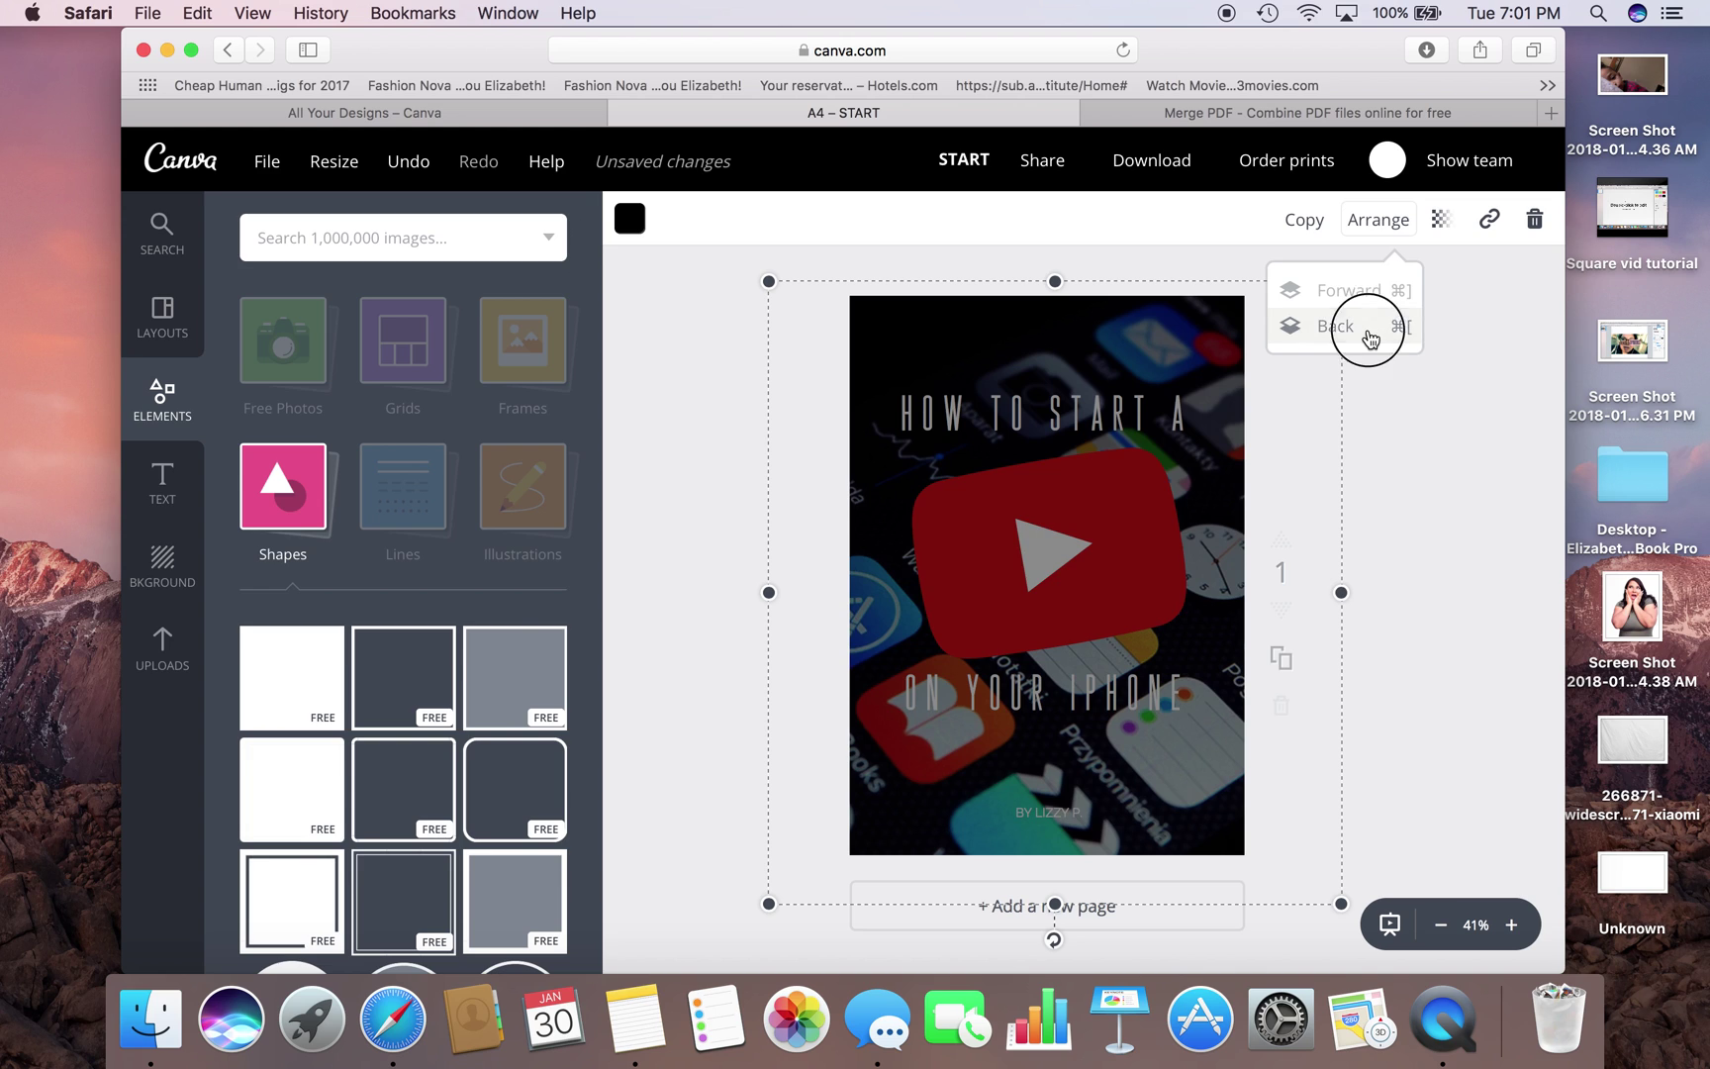
left_click(1368, 332)
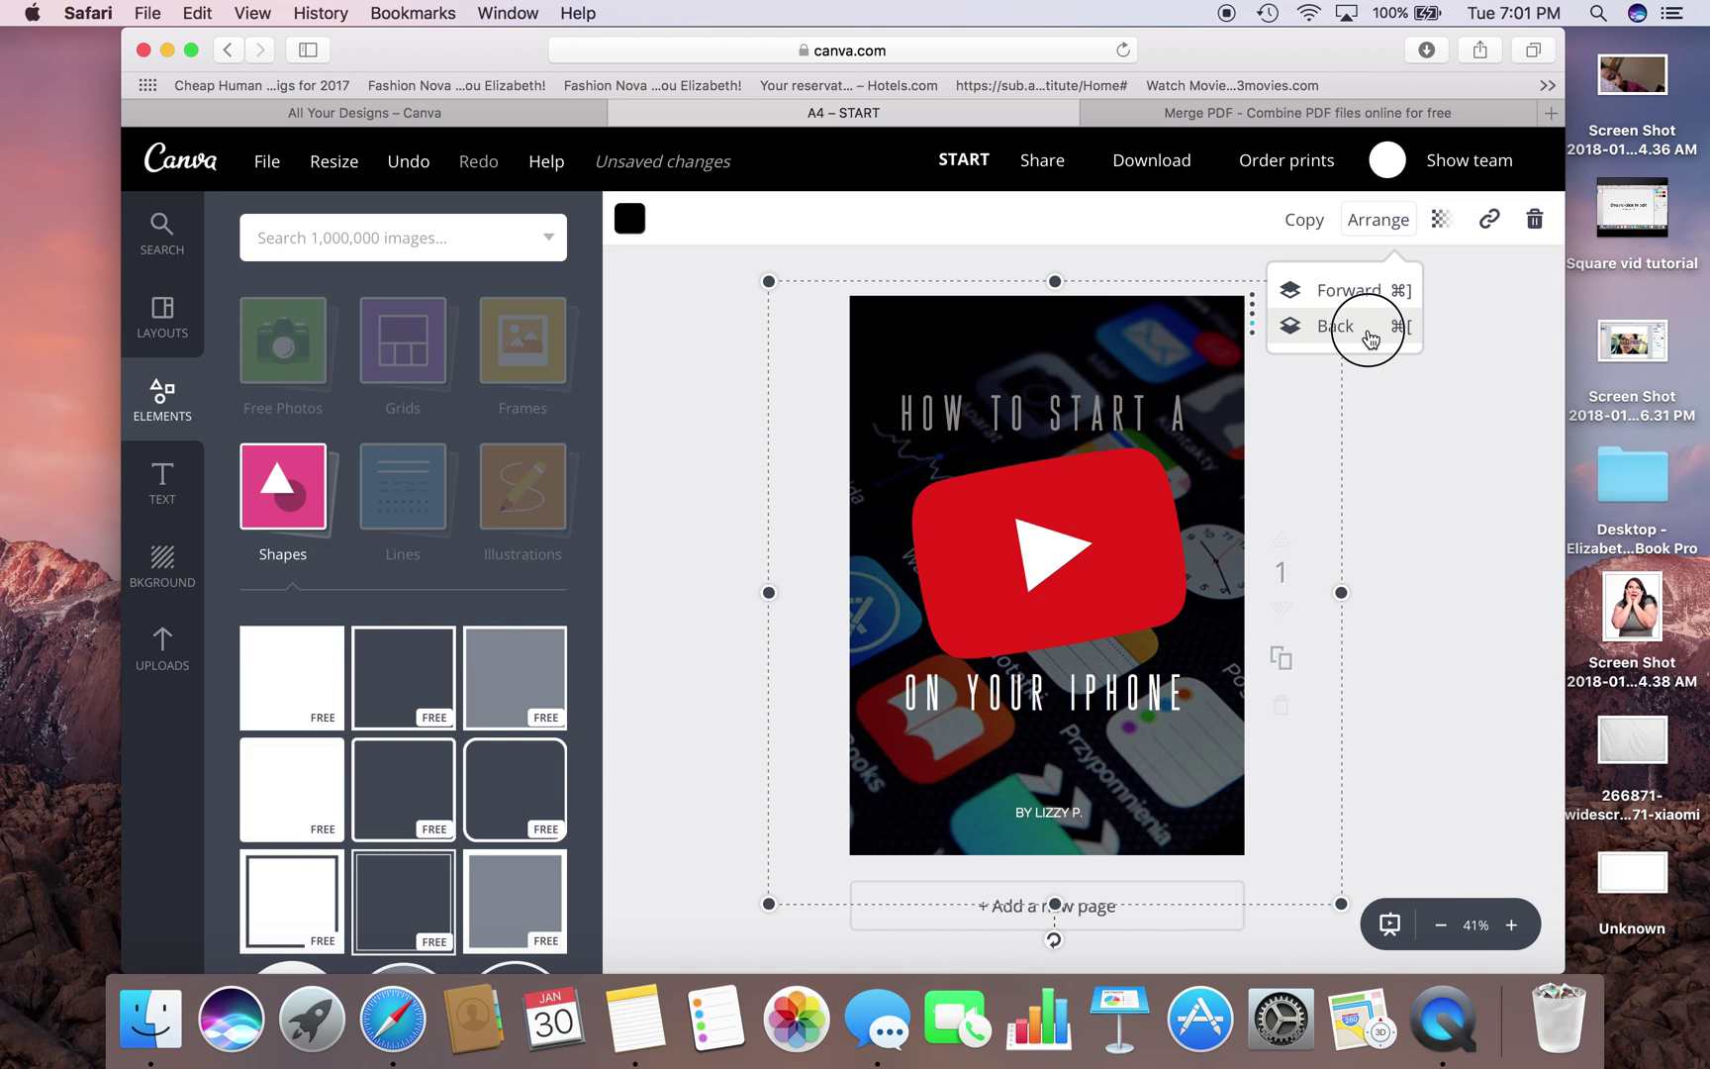
- Set the dark overlay's transparency to 34
left_click(1441, 222)
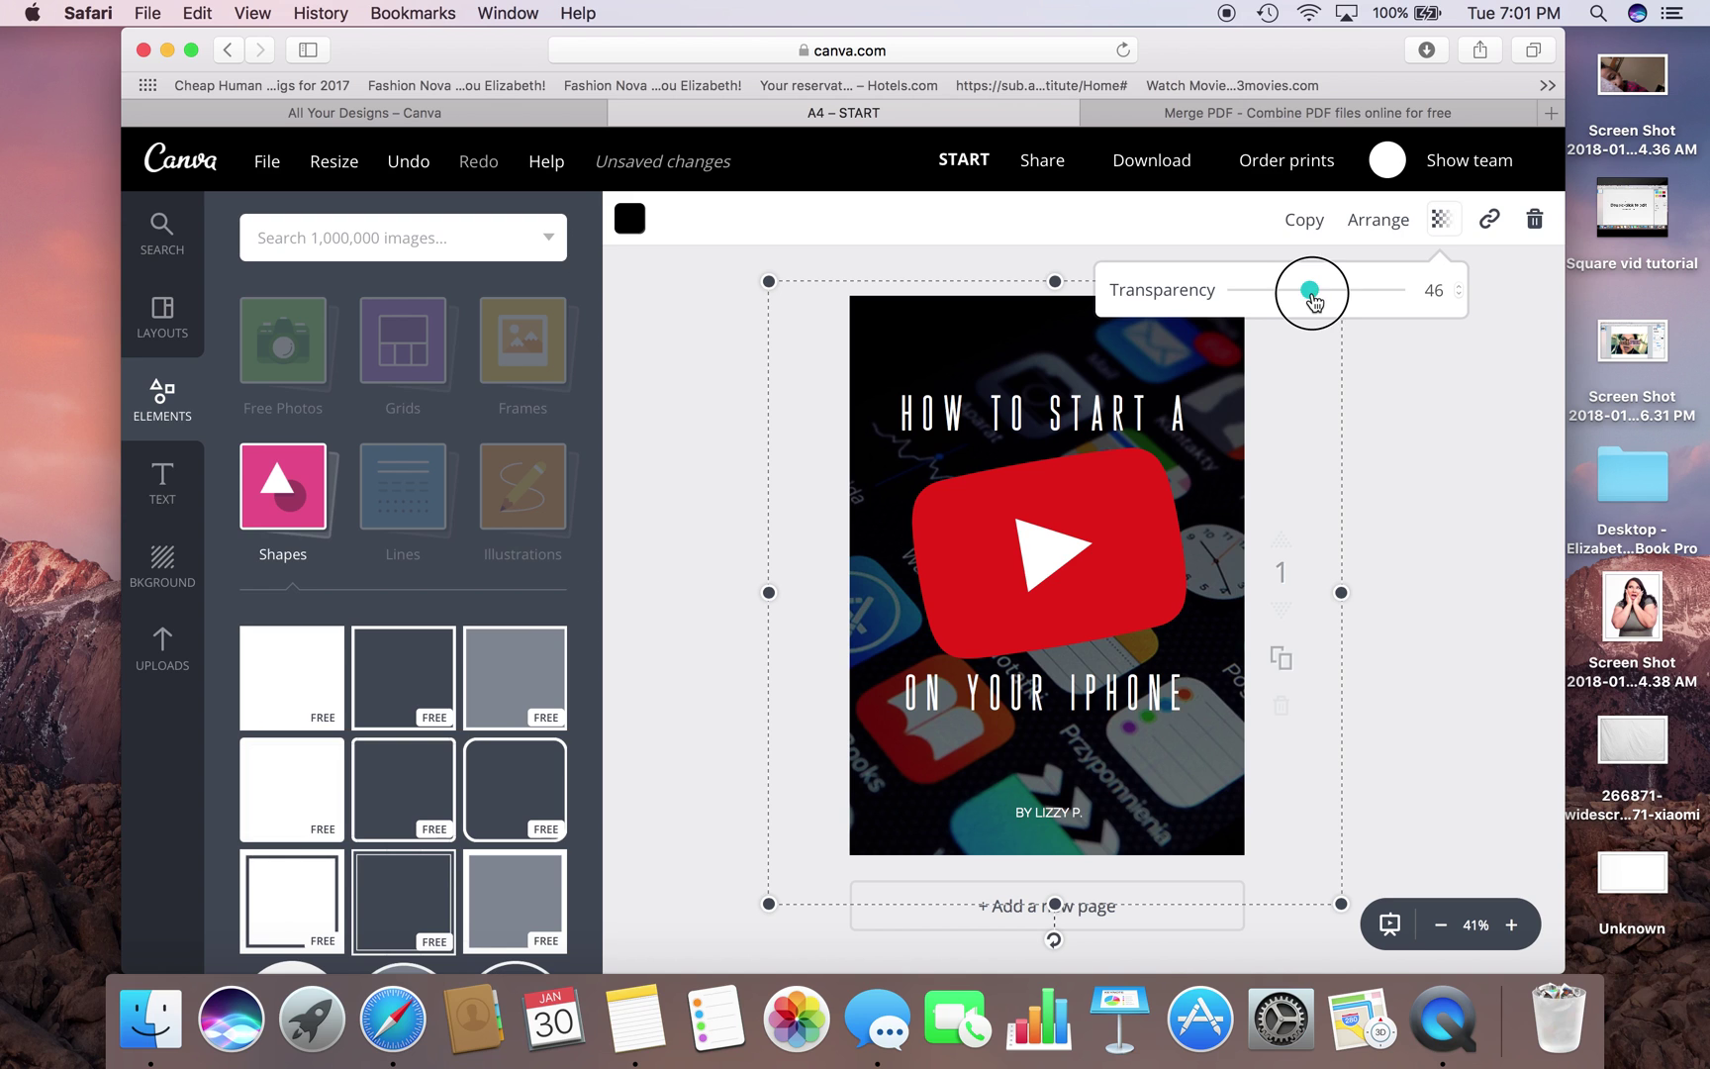
mouse_move(1313, 300)
left_mouse_down()
mouse_move(1243, 297)
mouse_move(1291, 294)
left_mouse_up()
left_click(1472, 451)
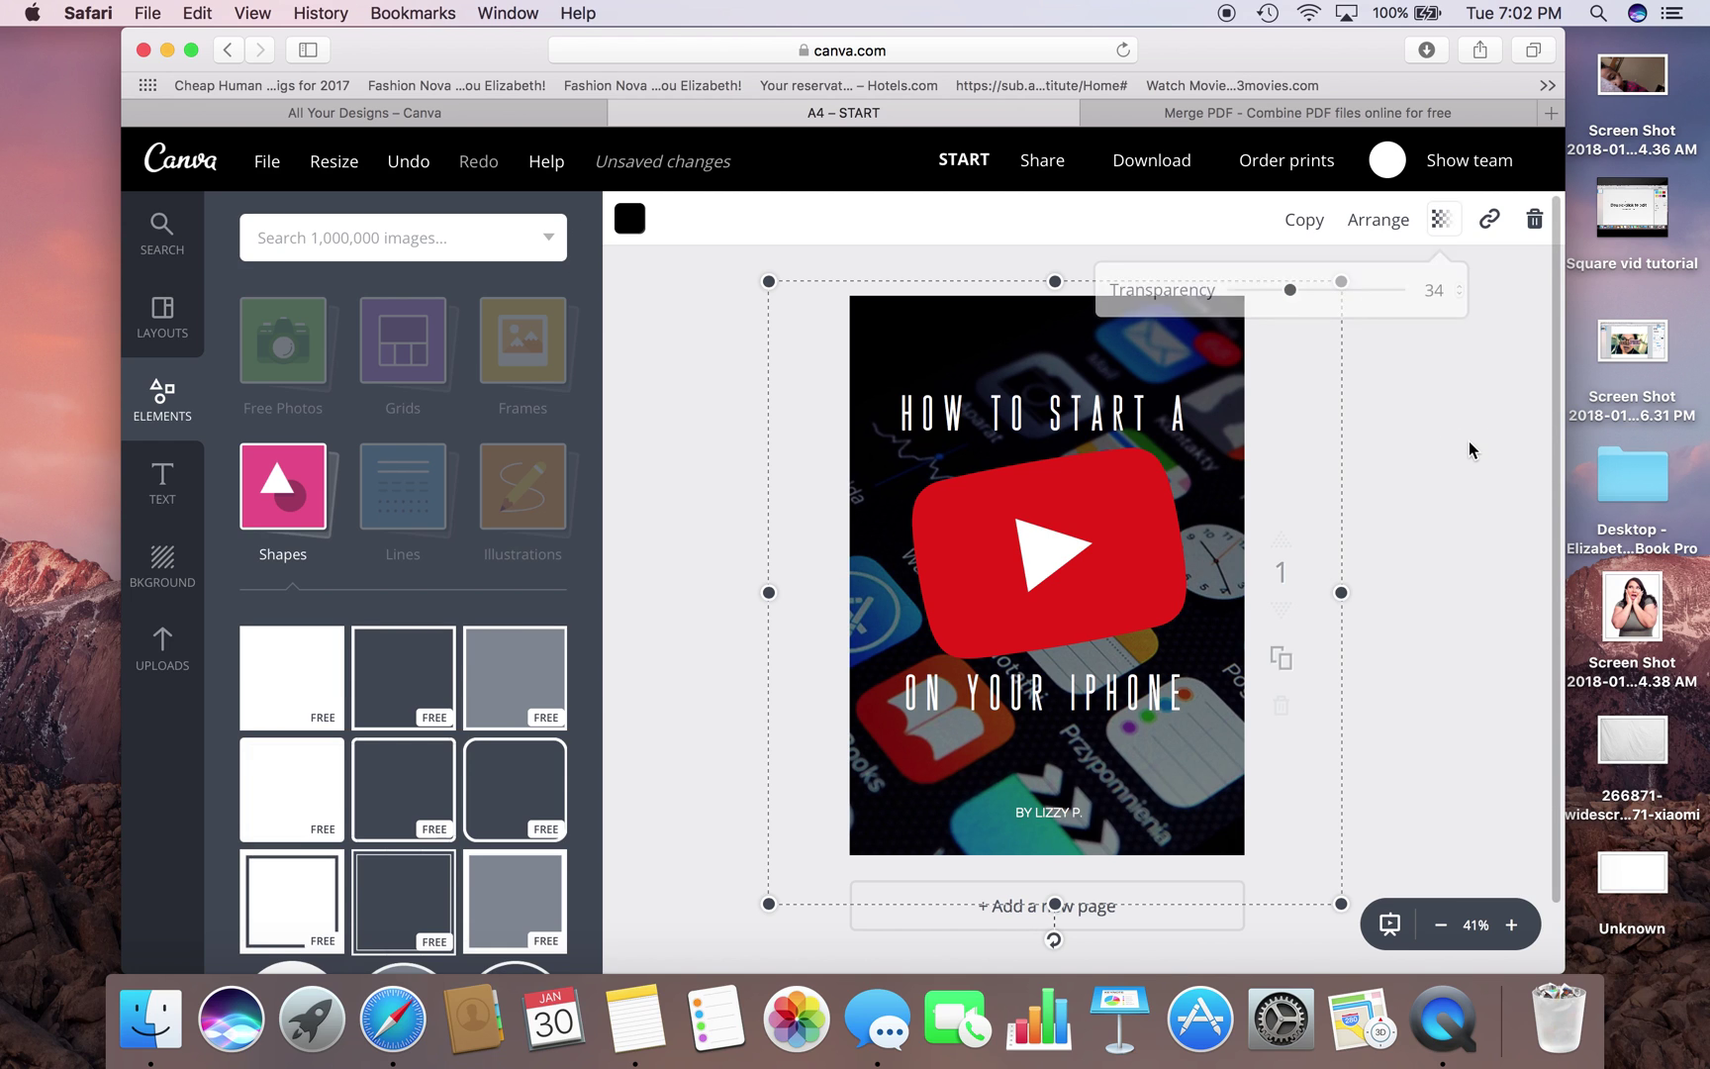
left_click(1395, 540)
- Add a blank A4 second page below the finished cover and check both pages
scroll(1398, 535, "down", 2)
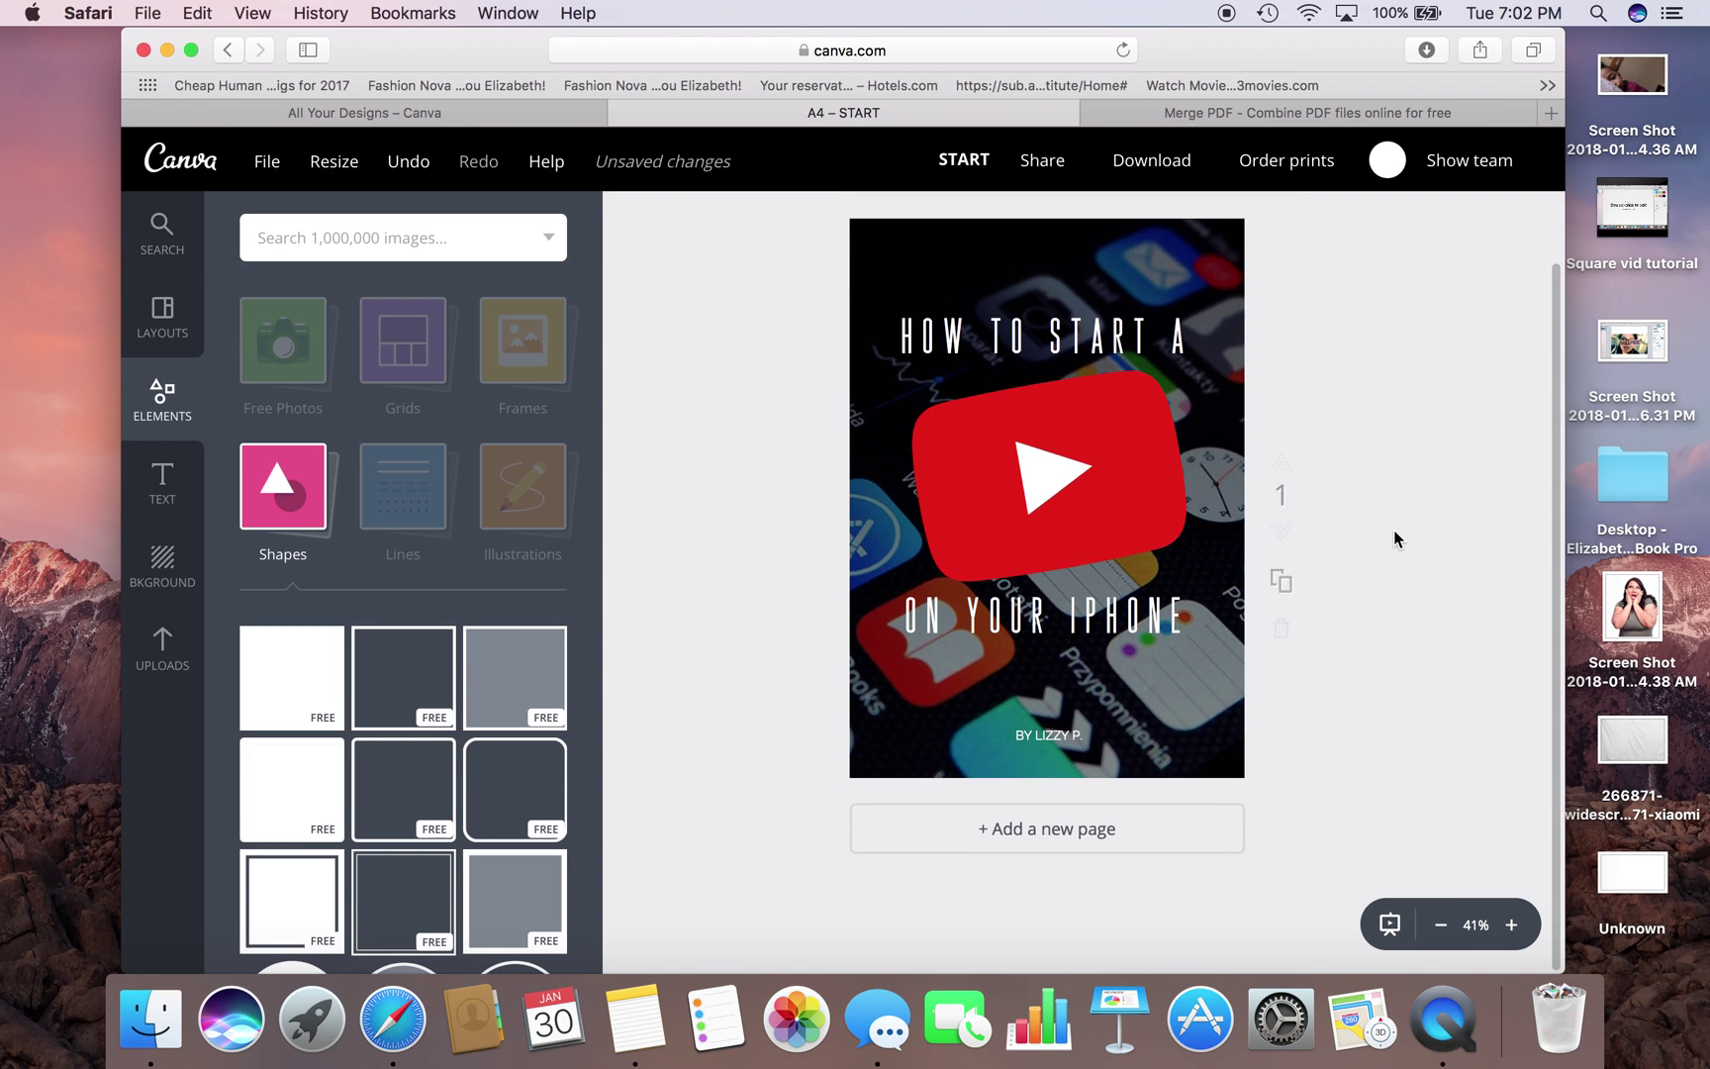
left_click(1100, 832)
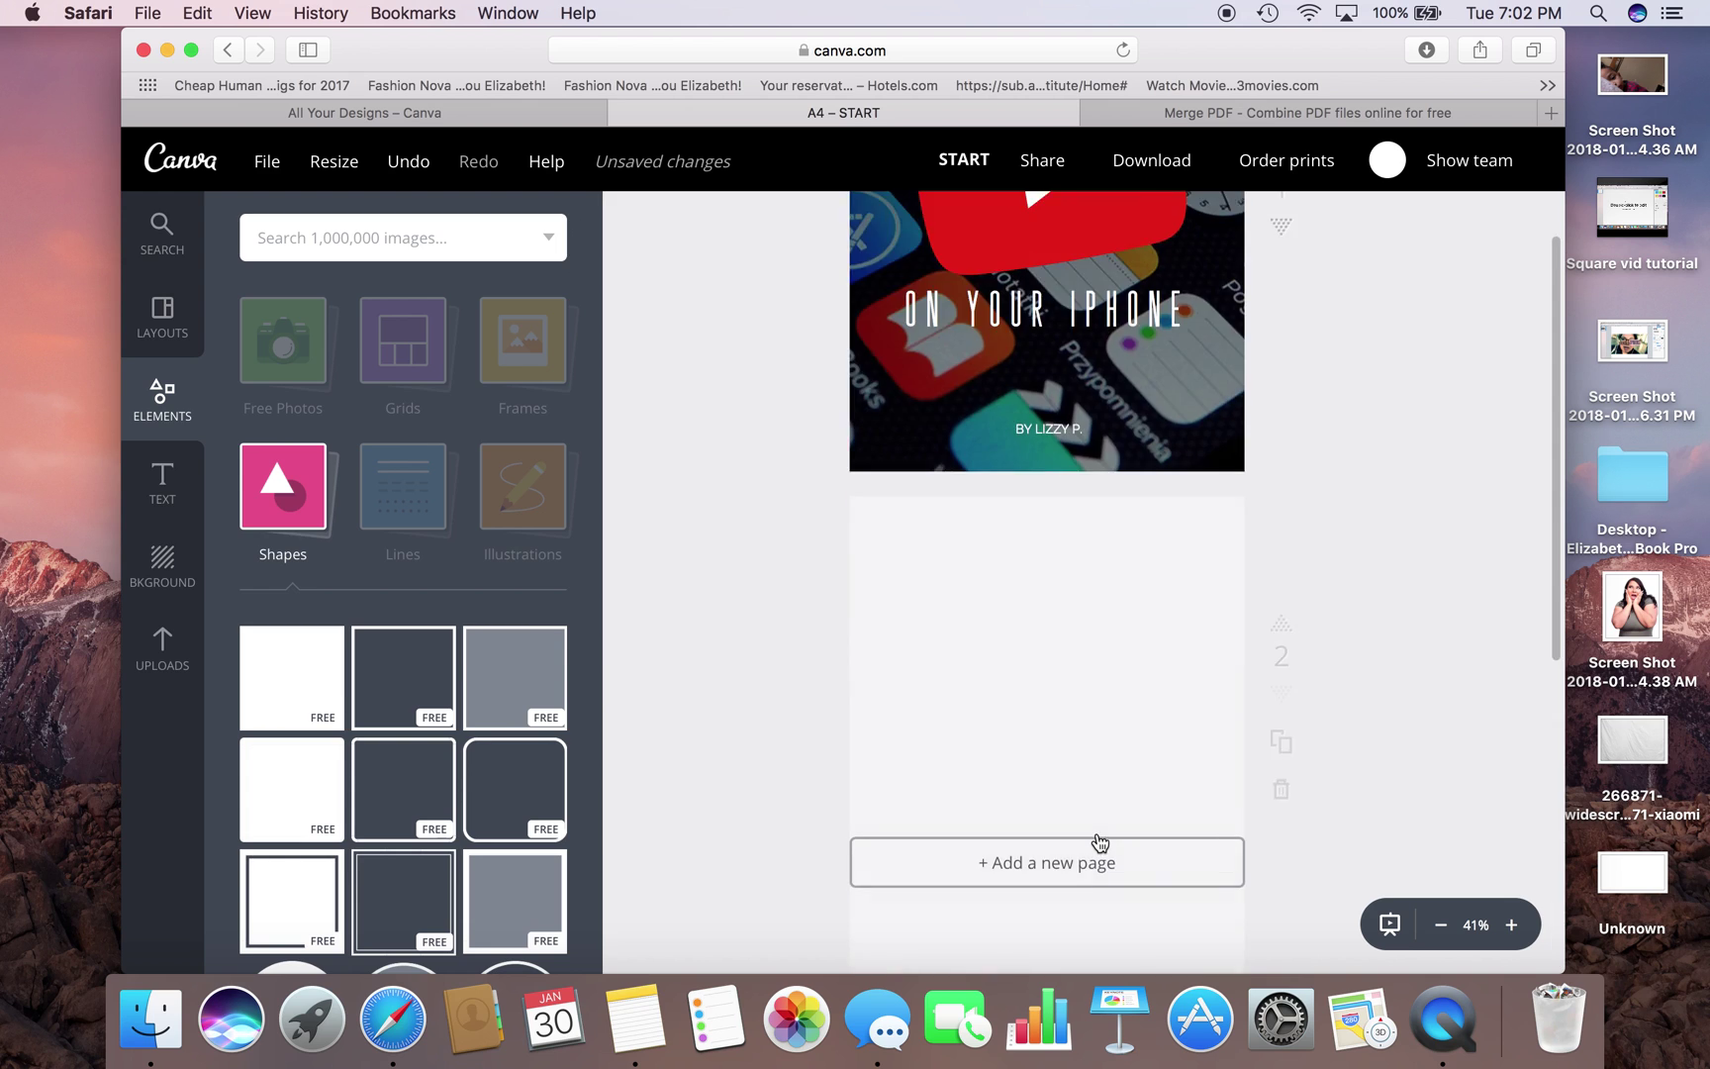
scroll(958, 545, "up", 10)
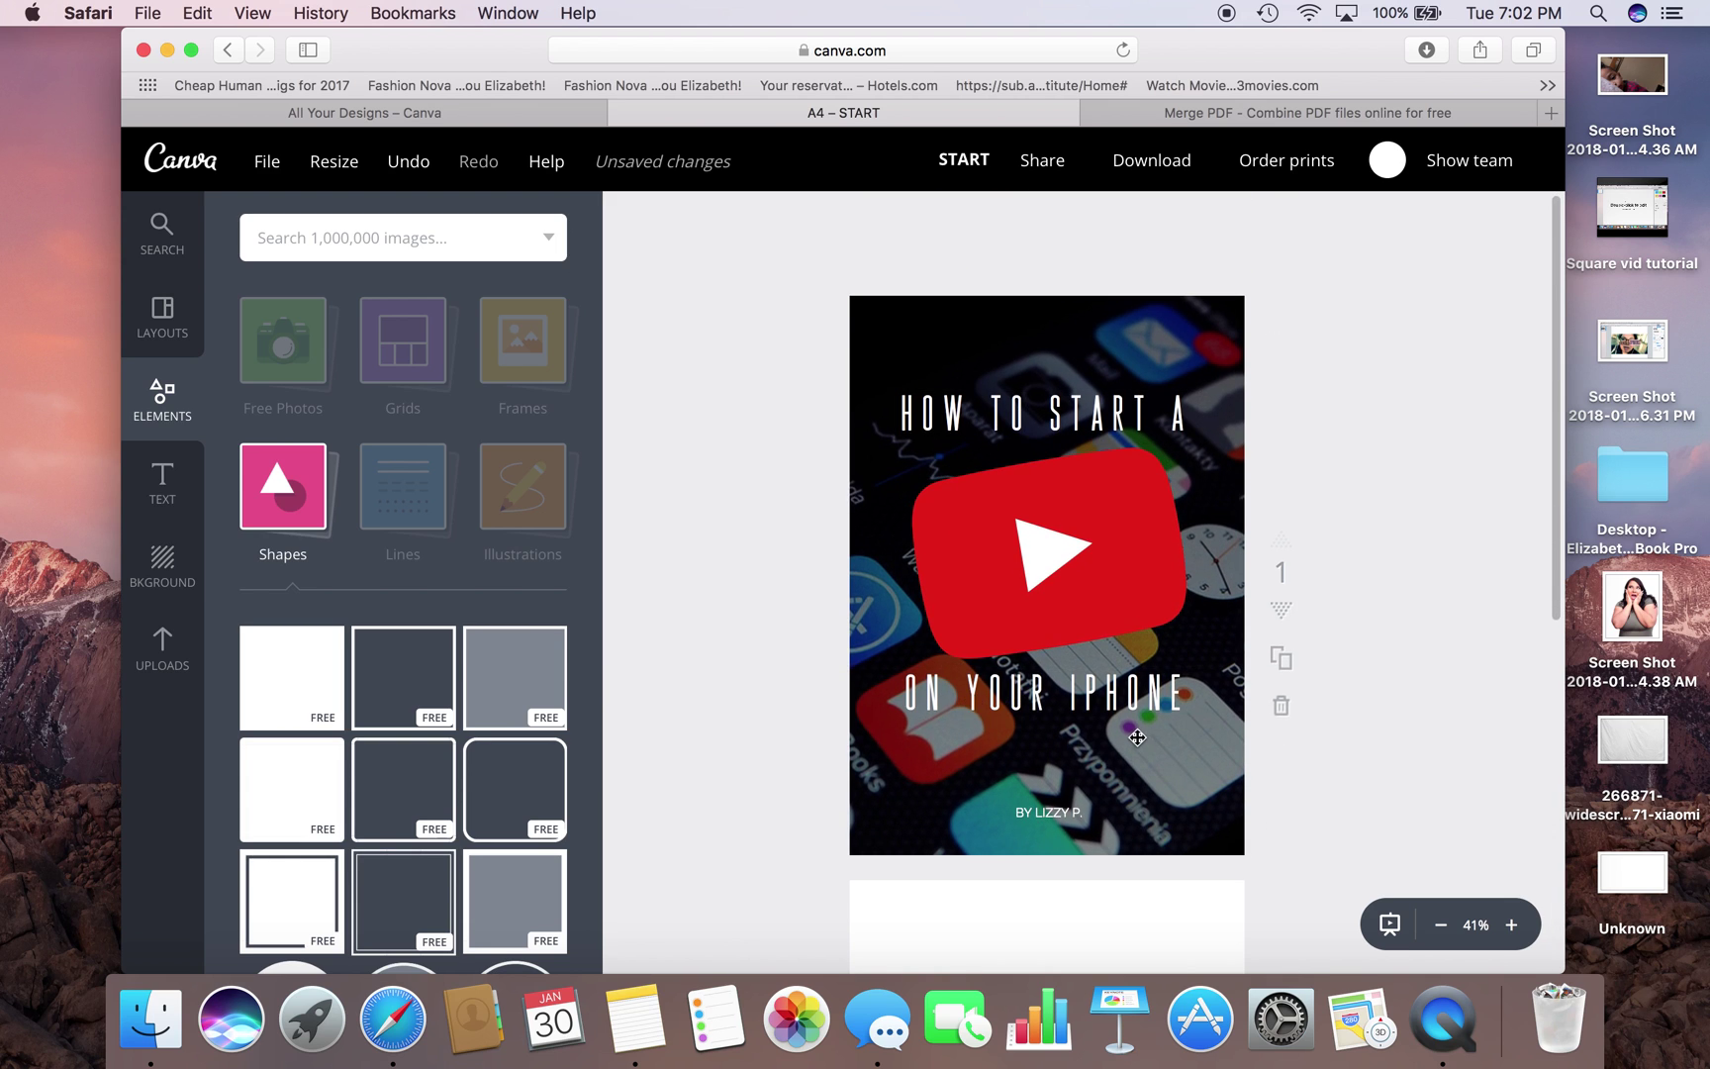
scroll(1137, 737, "down", 8)
scroll(1136, 737, "down", 2)
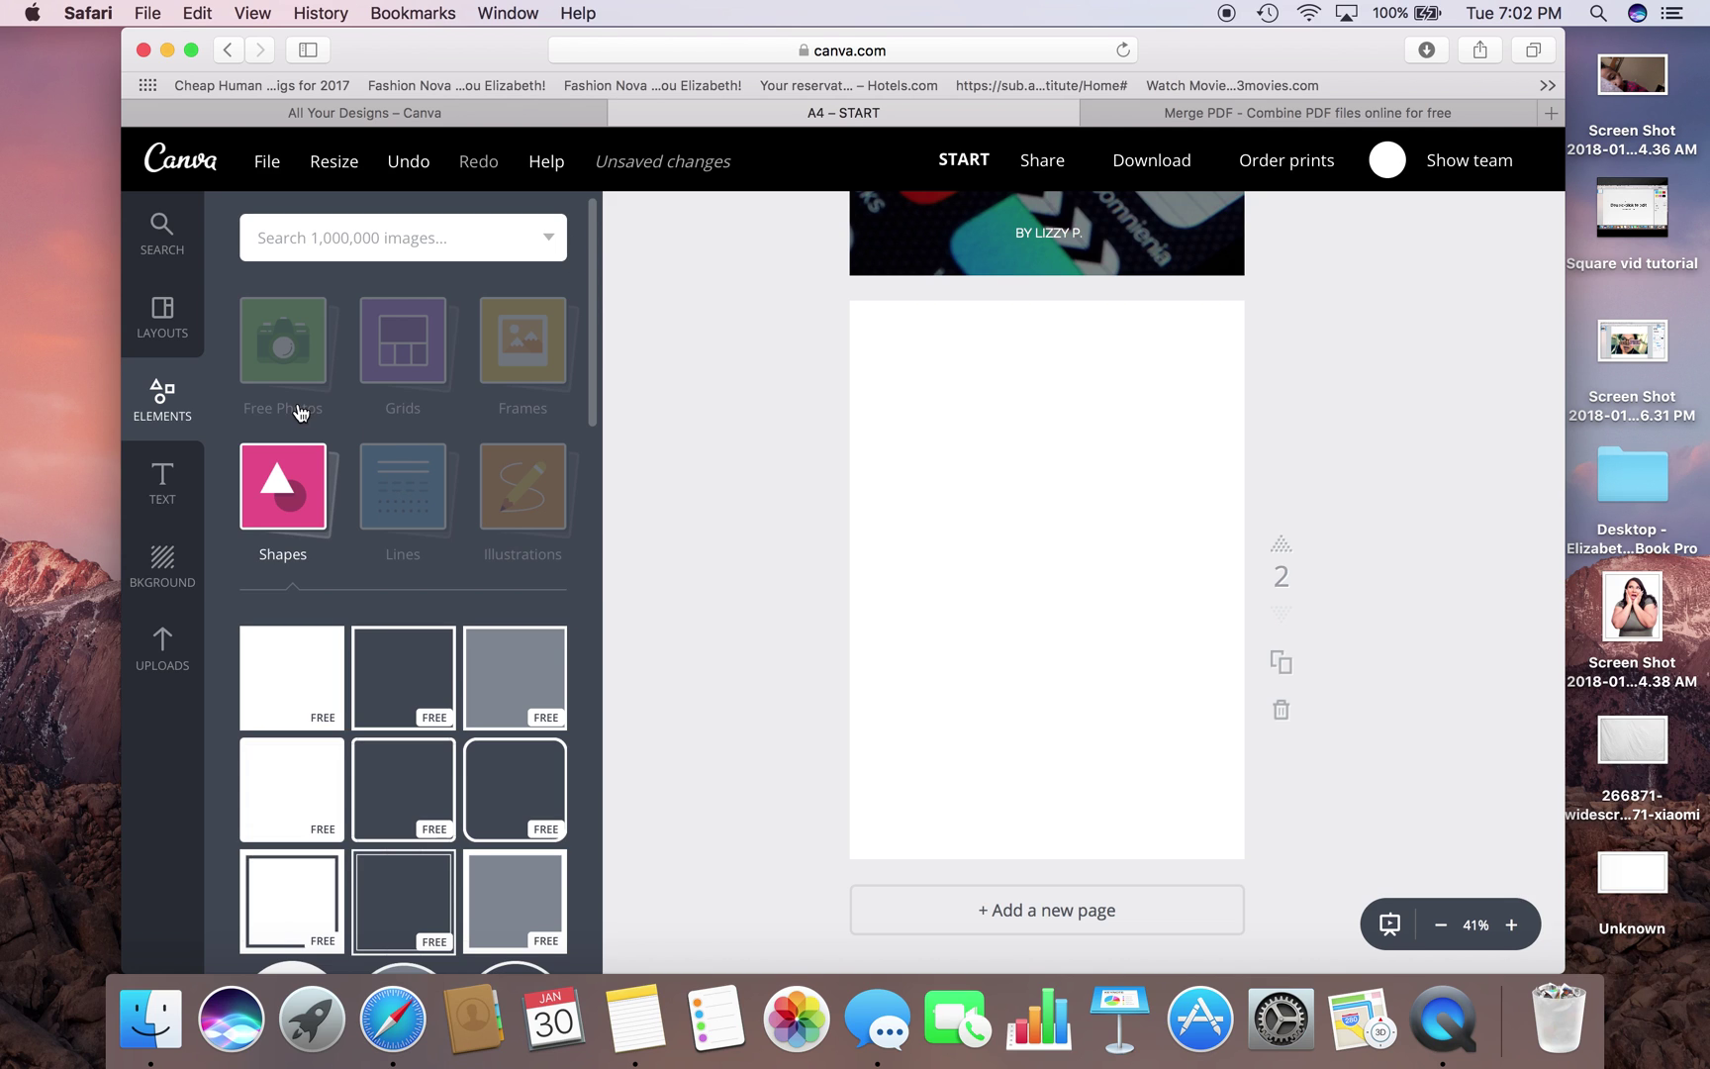
left_click(176, 671)
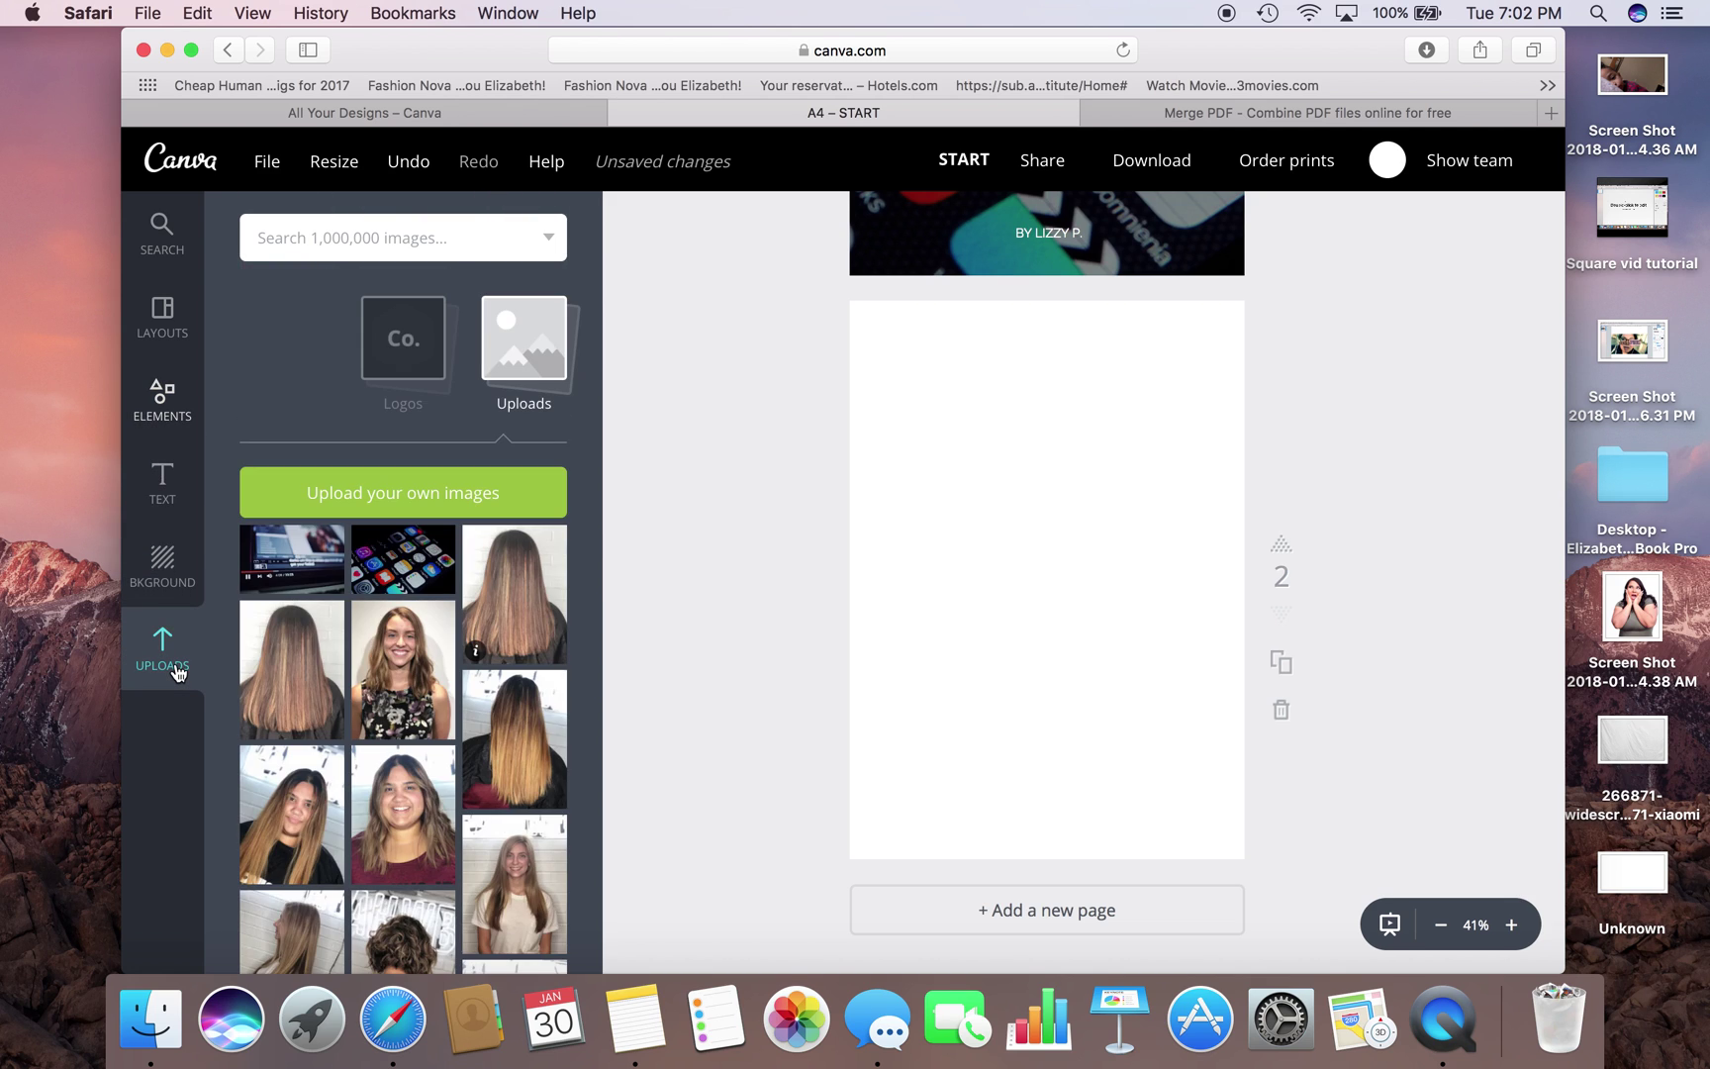
- Place the uploaded surprised-woman photo onto page 2
scroll(363, 742, "down", 15)
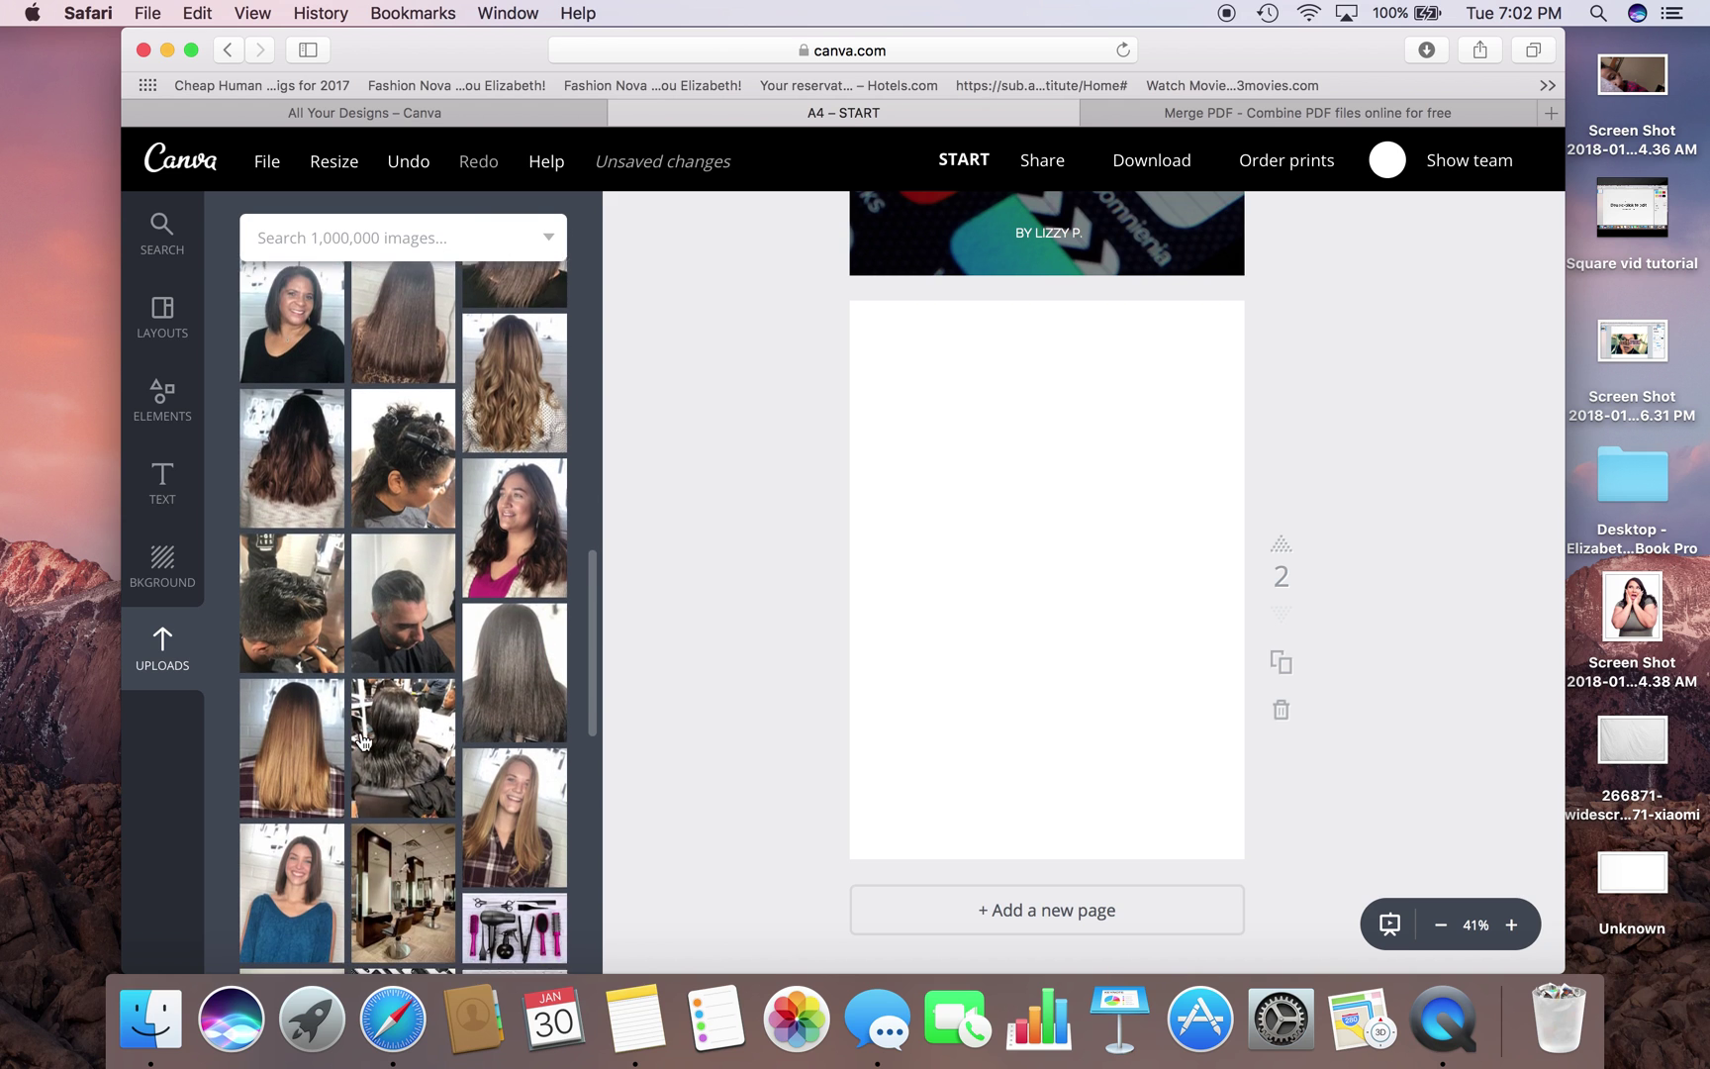
scroll(363, 743, "down", 8)
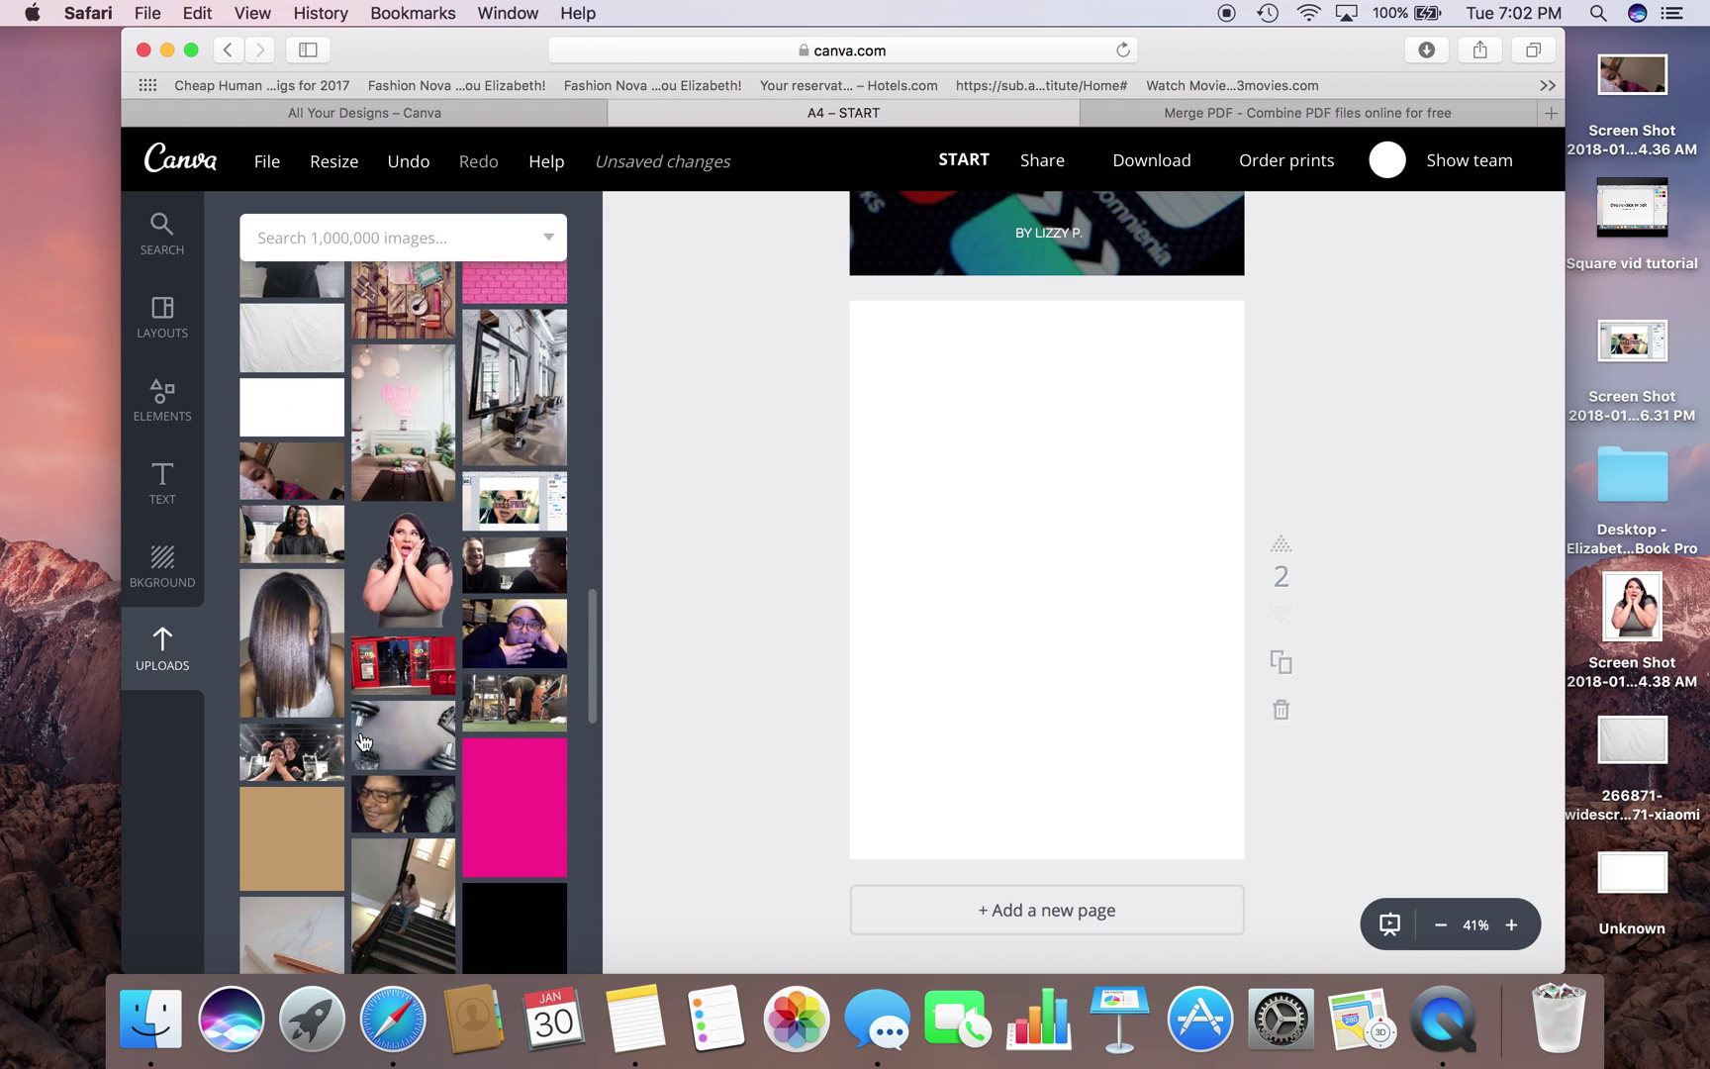
scroll(363, 742, "down", 2)
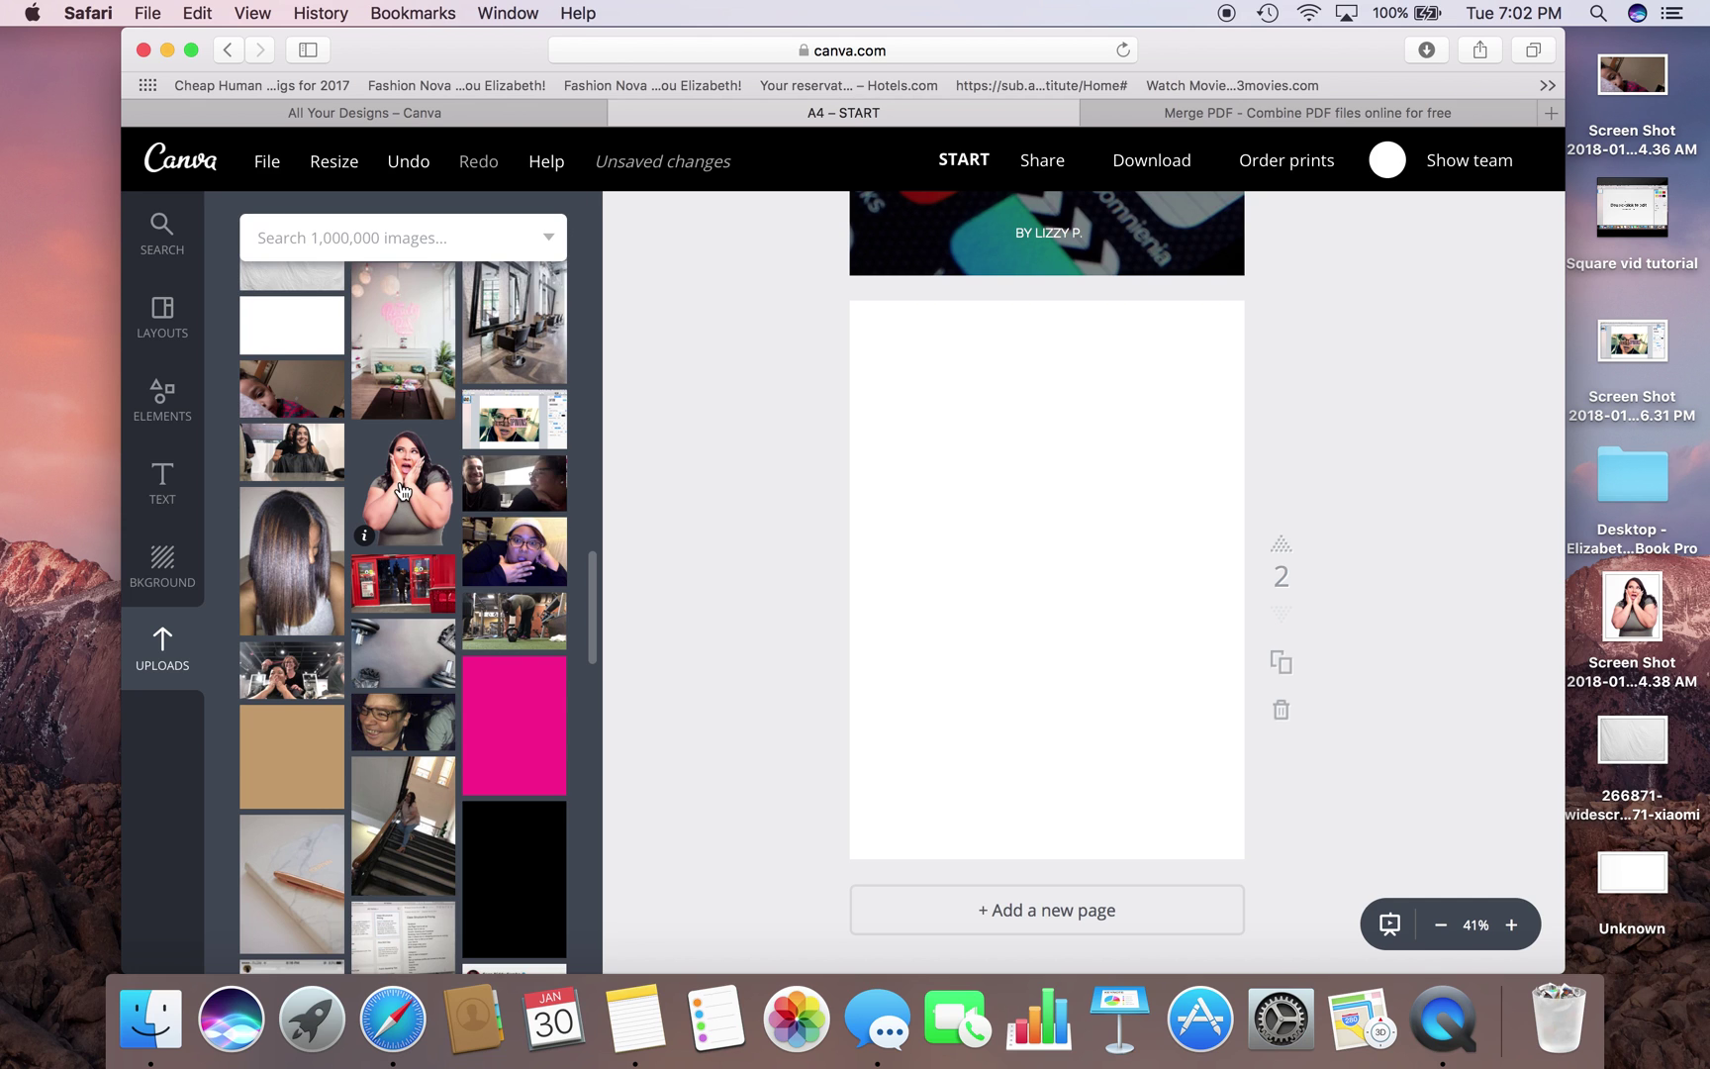
left_click(401, 489)
left_click_drag(401, 490, 1112, 655)
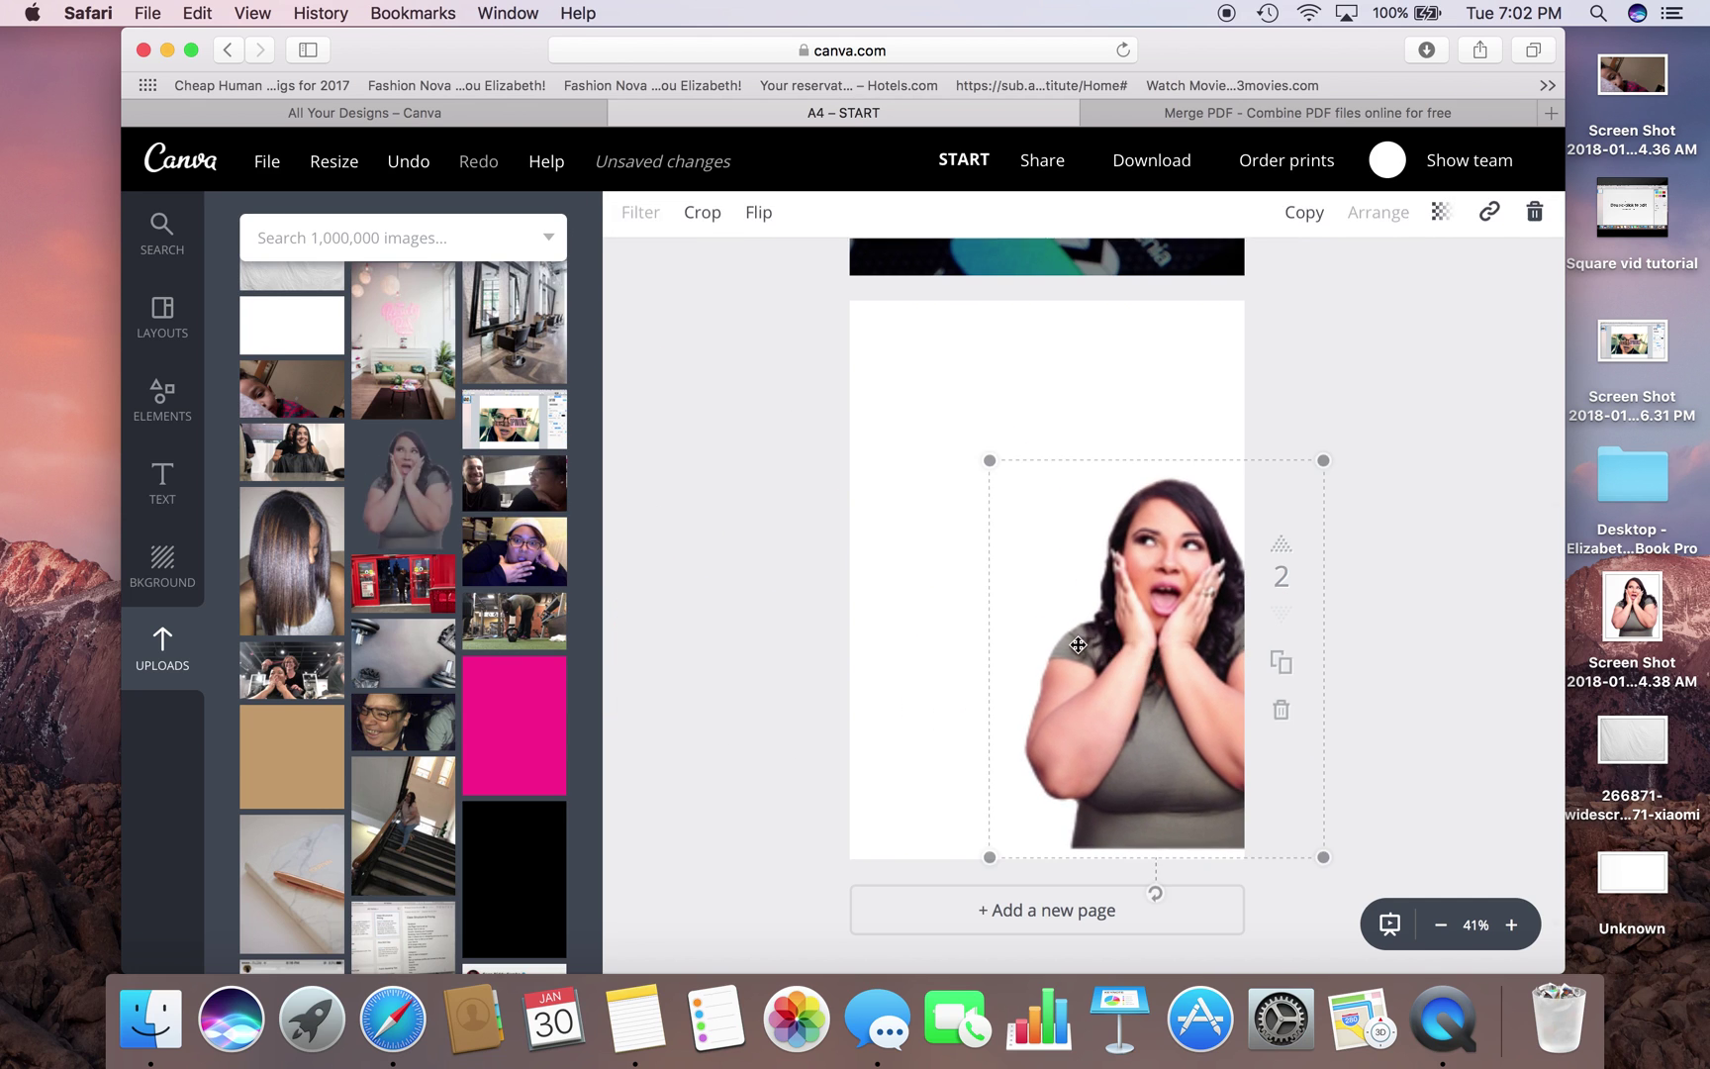
- Resize the photo to 466 × 555 and fit it into page 2's bottom-right corner
left_click(967, 868)
mouse_move(967, 868)
left_mouse_down()
mouse_move(935, 889)
mouse_move(951, 883)
left_mouse_up()
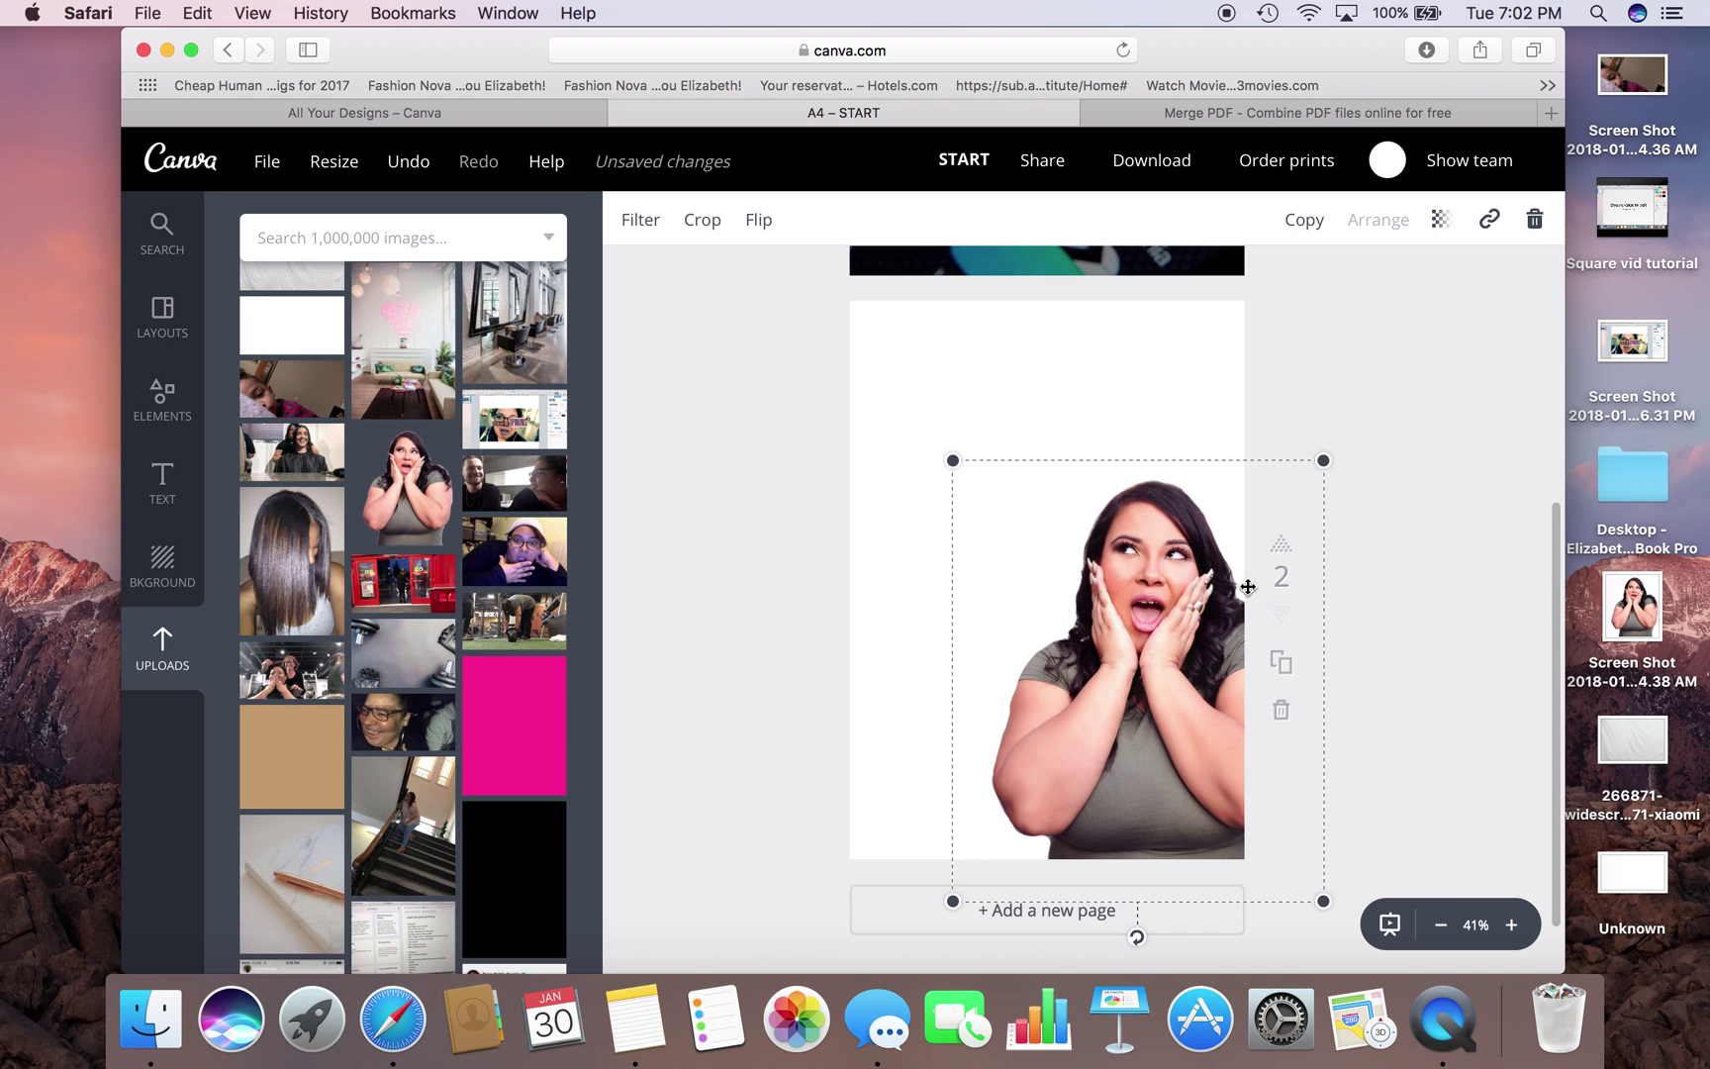
left_click(1324, 461)
left_click_drag(1324, 462, 1200, 599)
left_click_drag(1096, 725, 1190, 689)
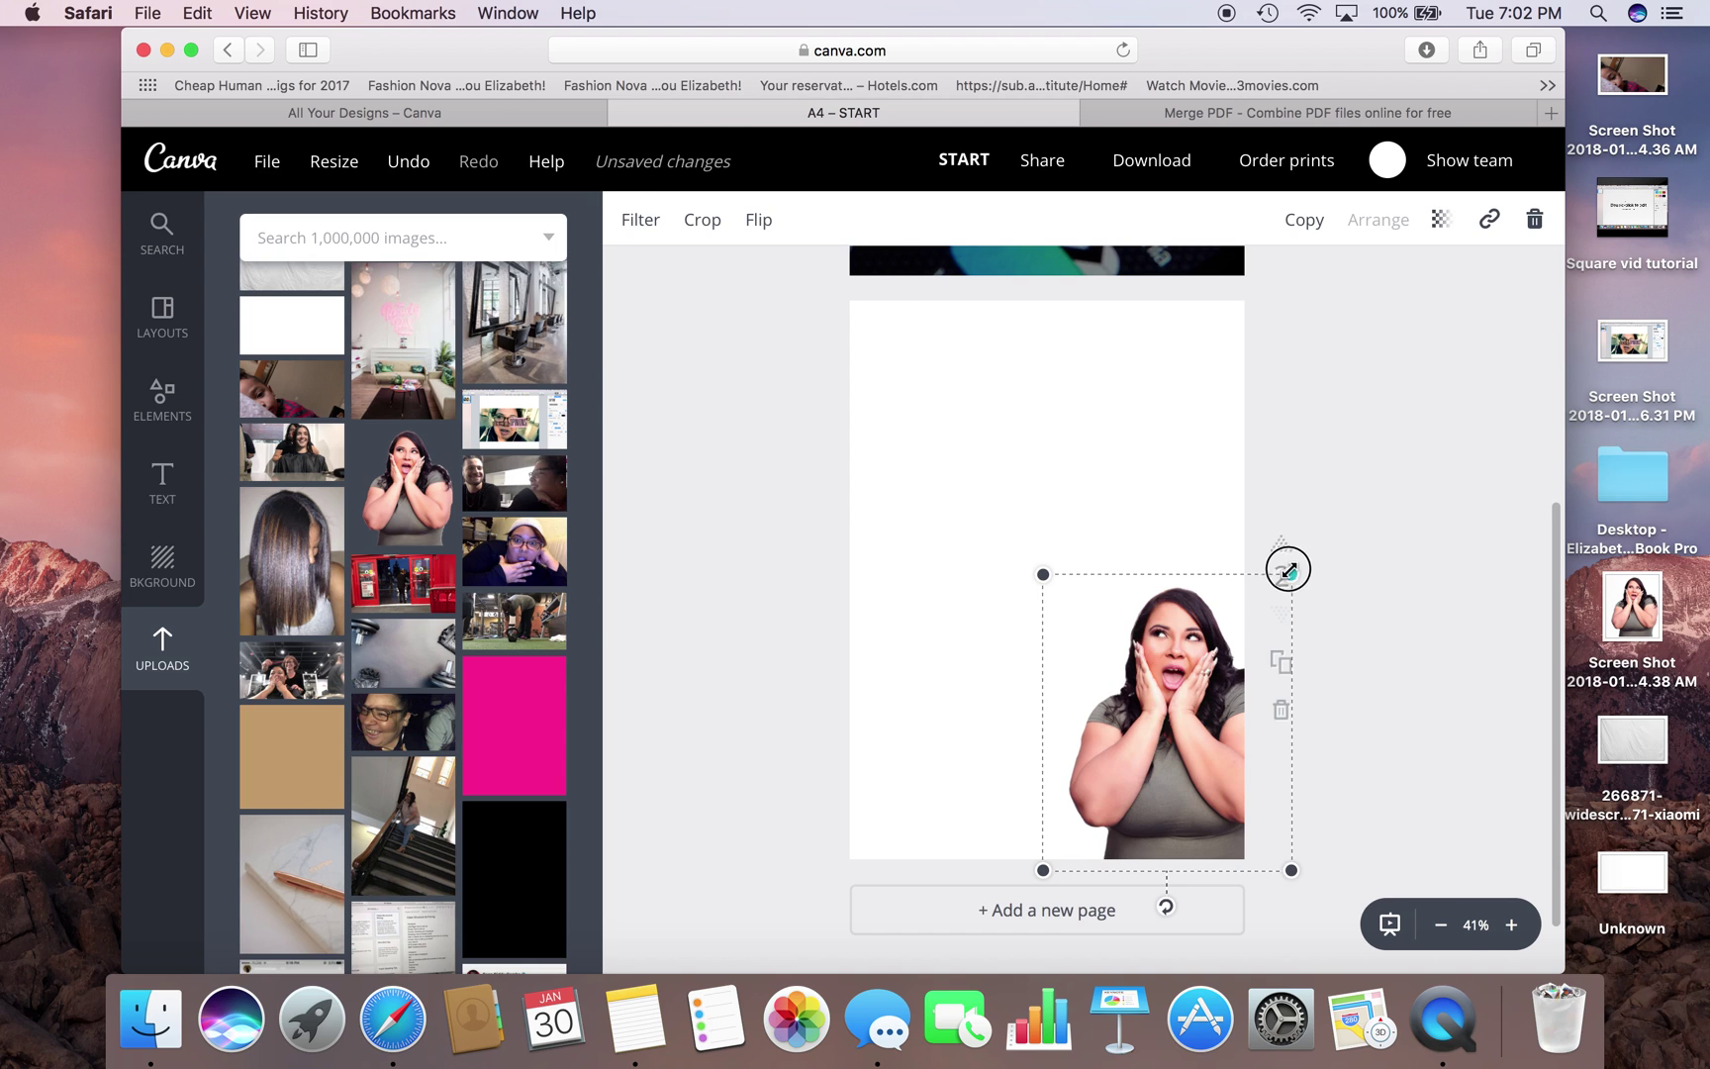
left_click_drag(1287, 570, 1273, 591)
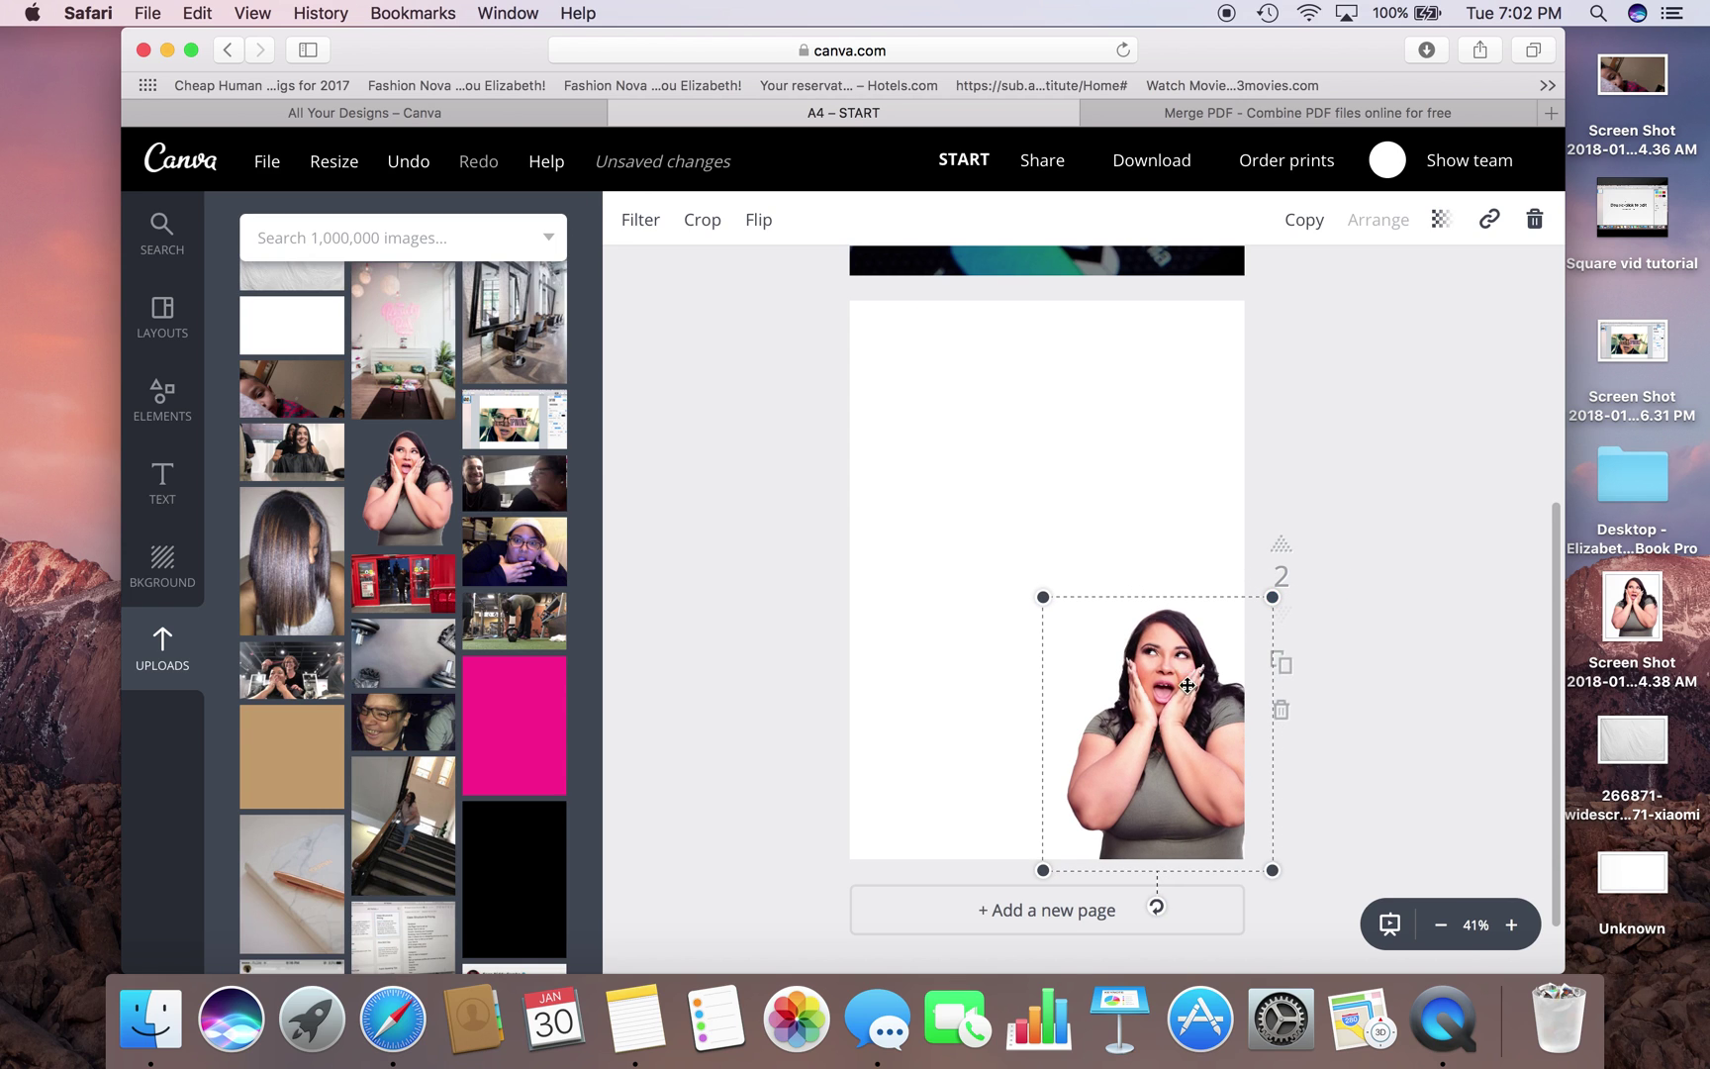
left_click_drag(1187, 690, 1201, 697)
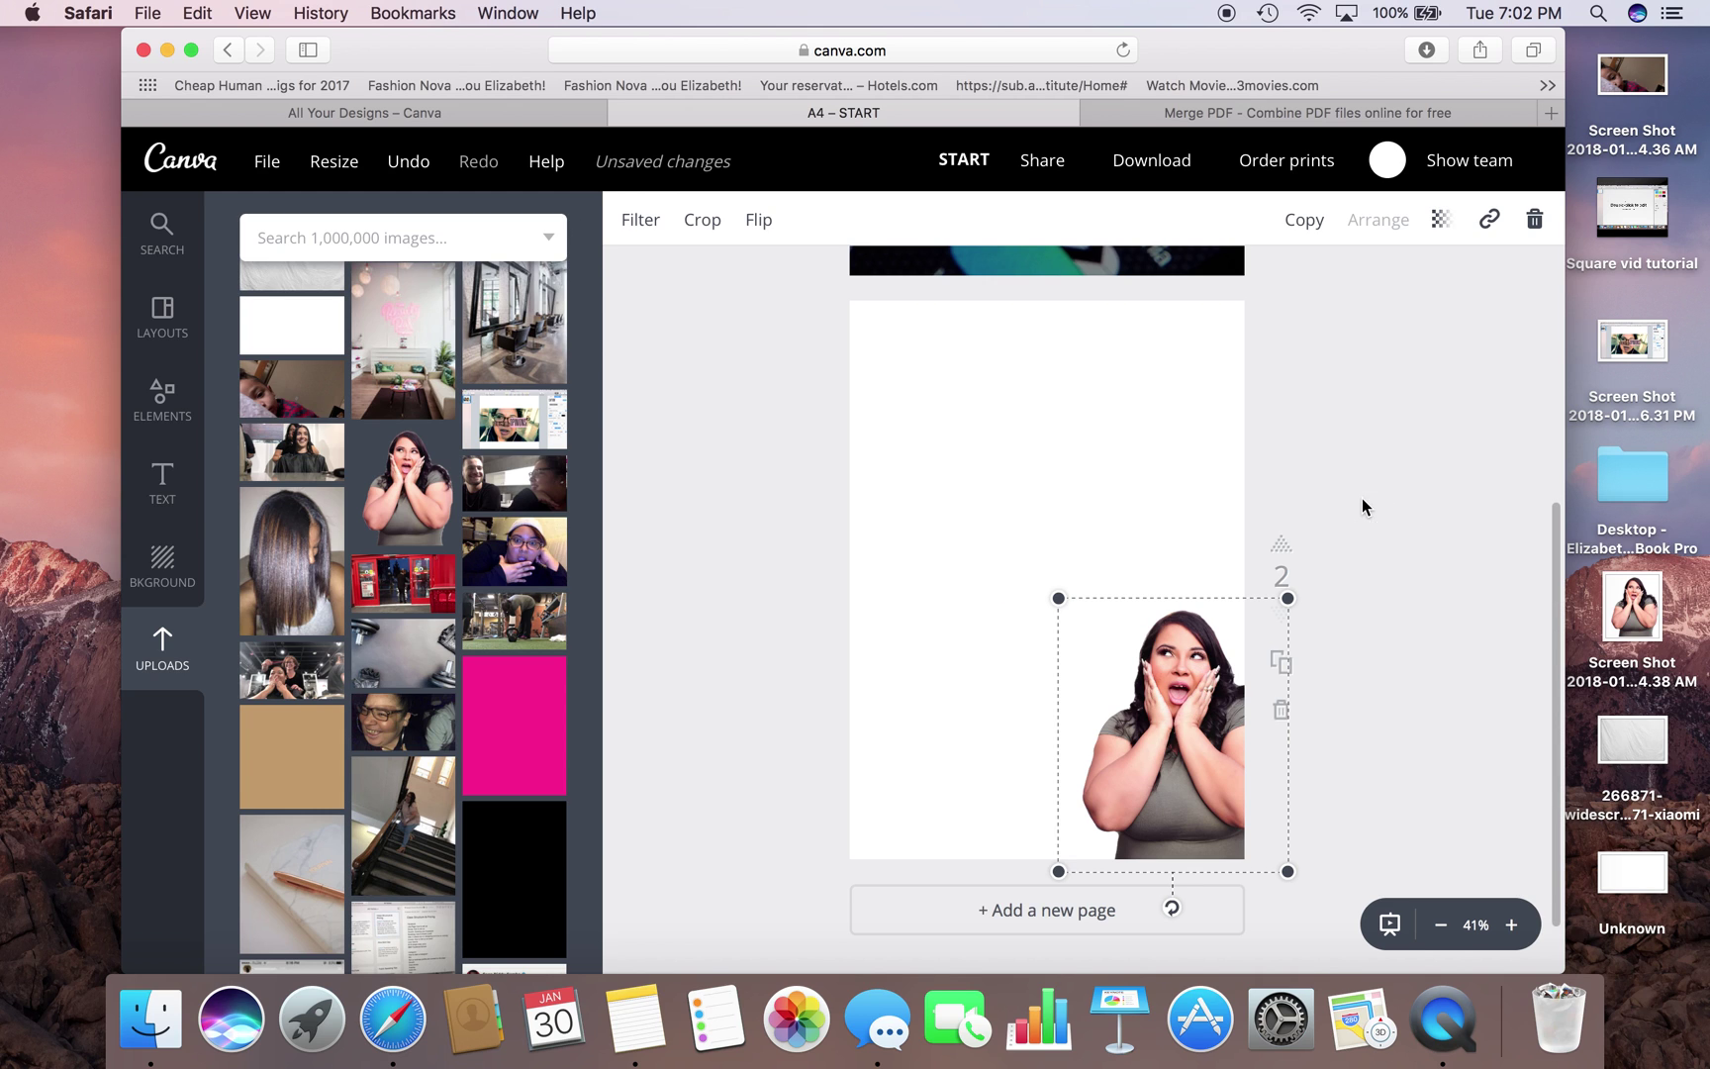
left_click(163, 477)
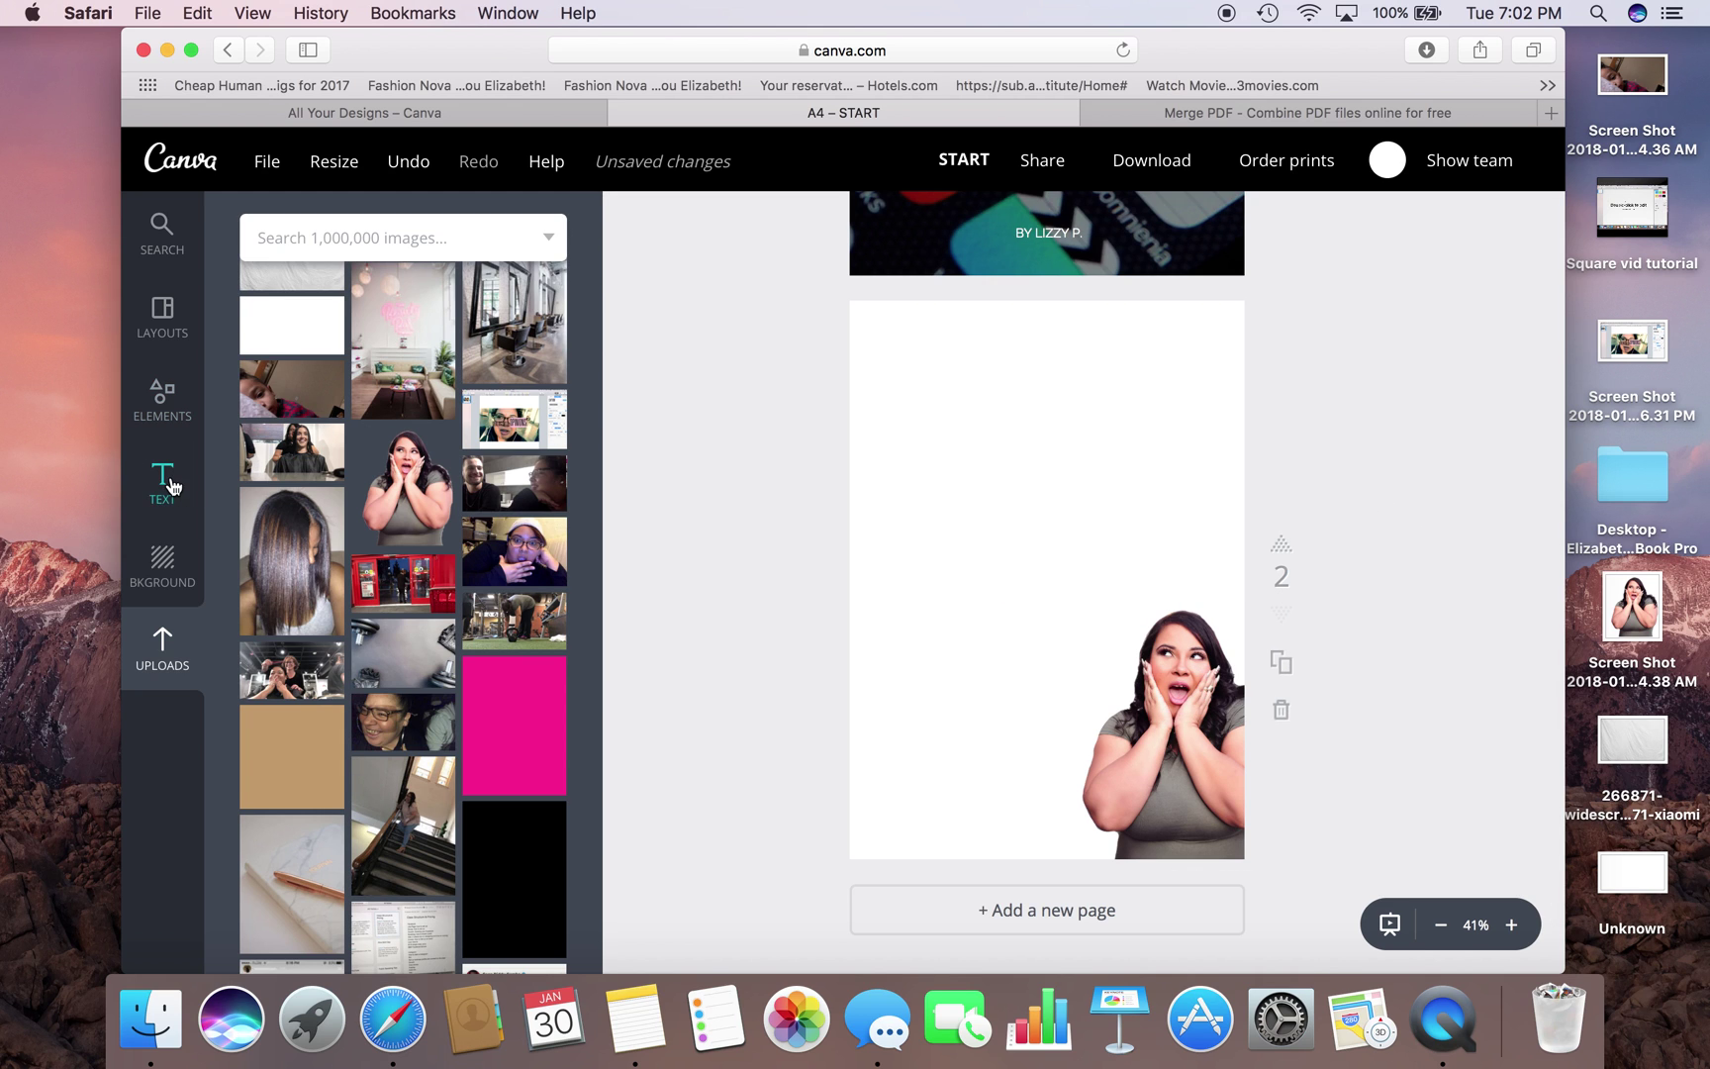
- Add a 'MEET THE AUTHOR' heading at size 72 in page 2's top-left
left_click(368, 384)
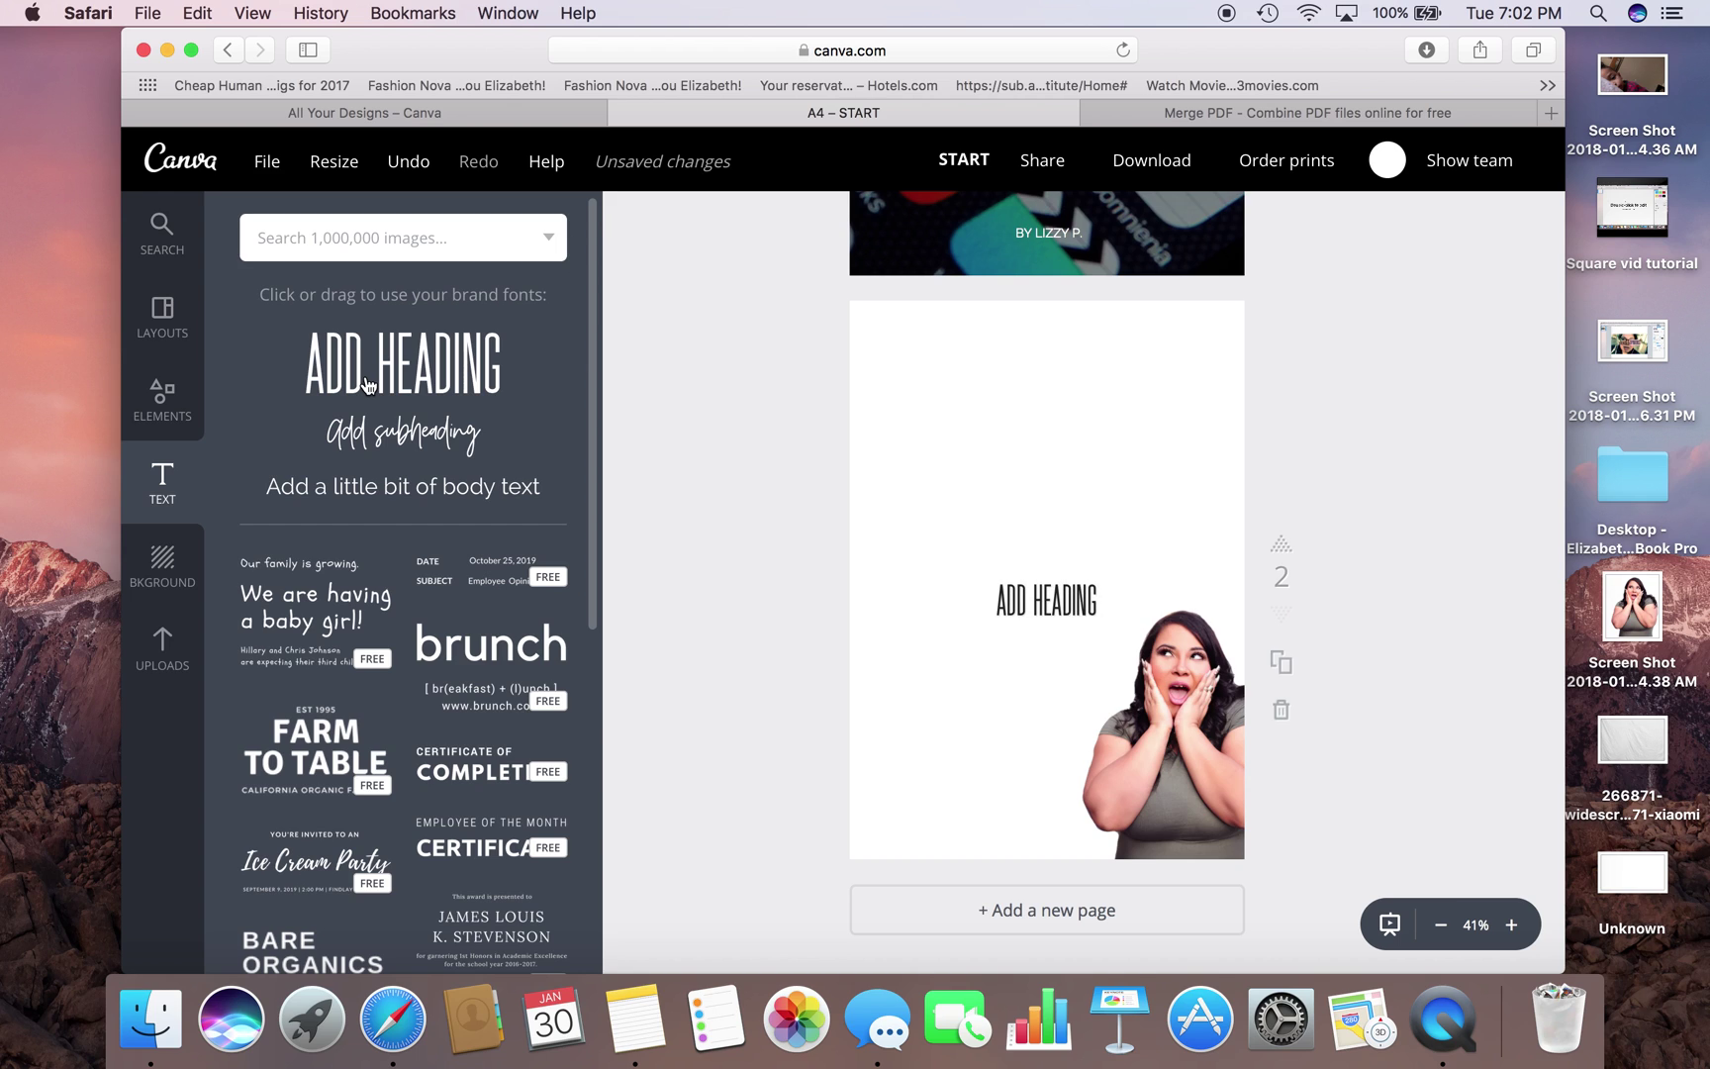
key("BackSpace")
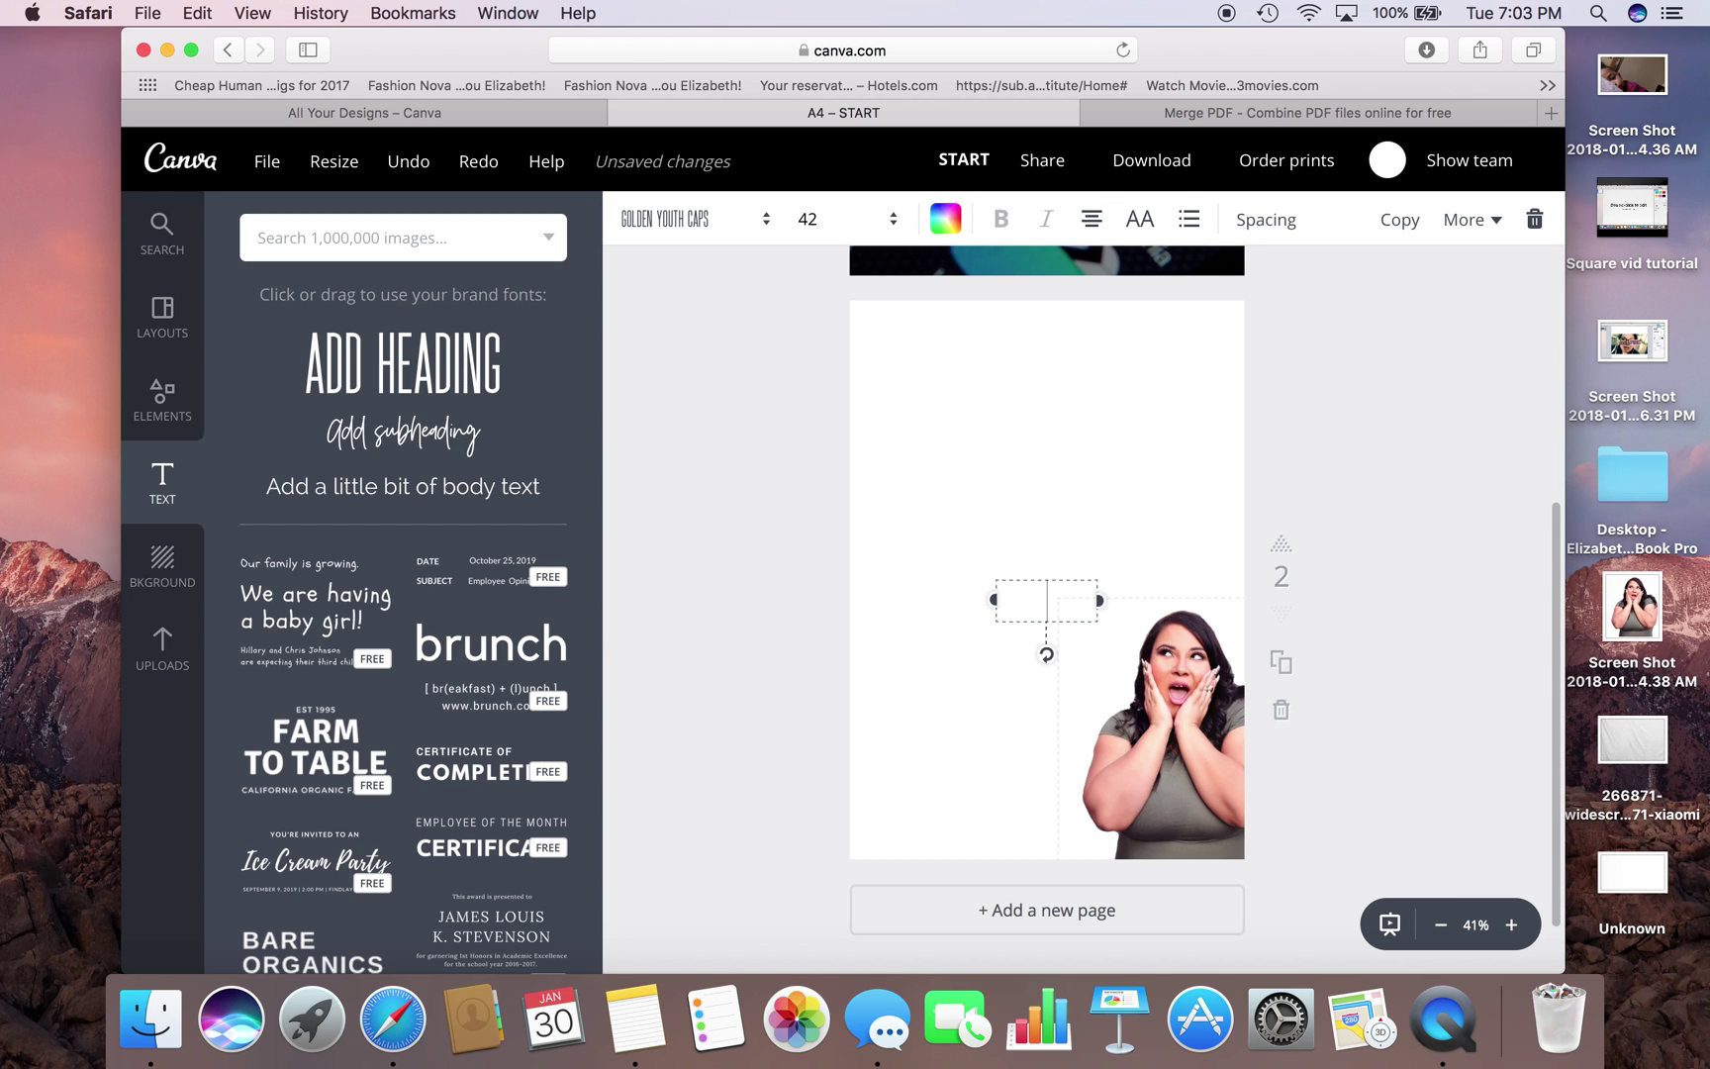
type("MEET THE A")
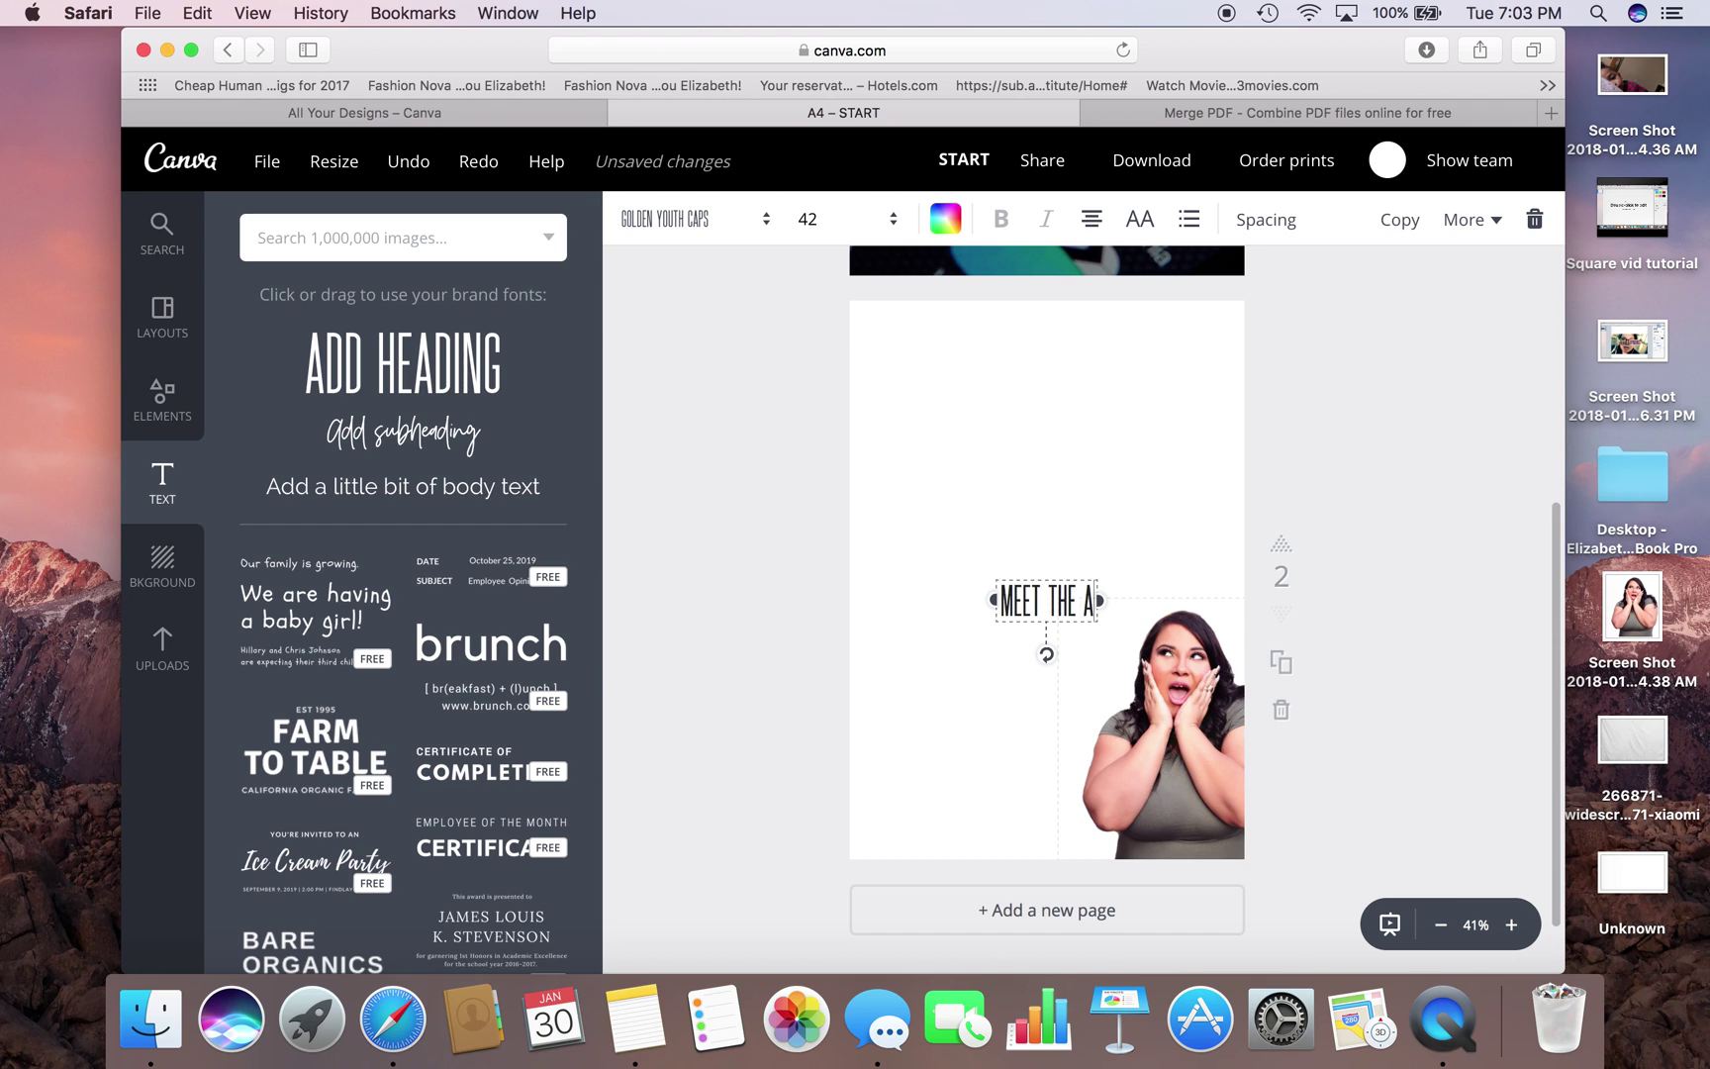
type("UTHOR")
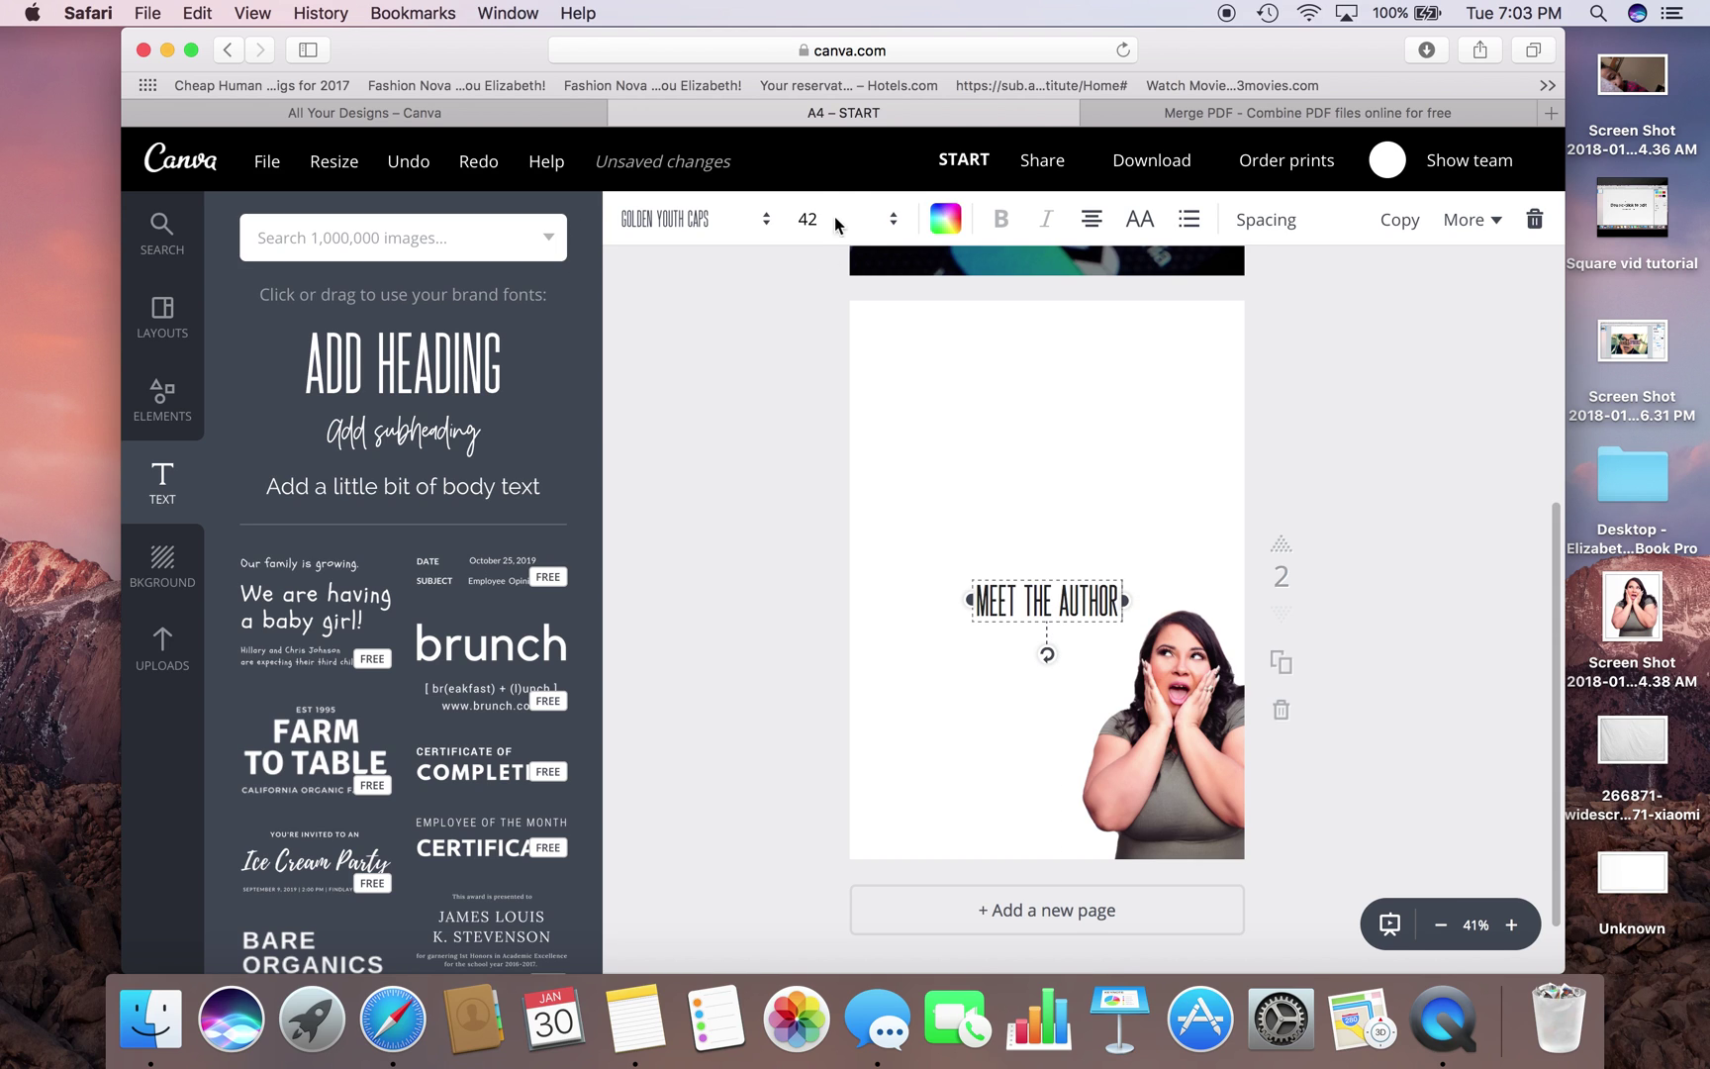
left_click(837, 218)
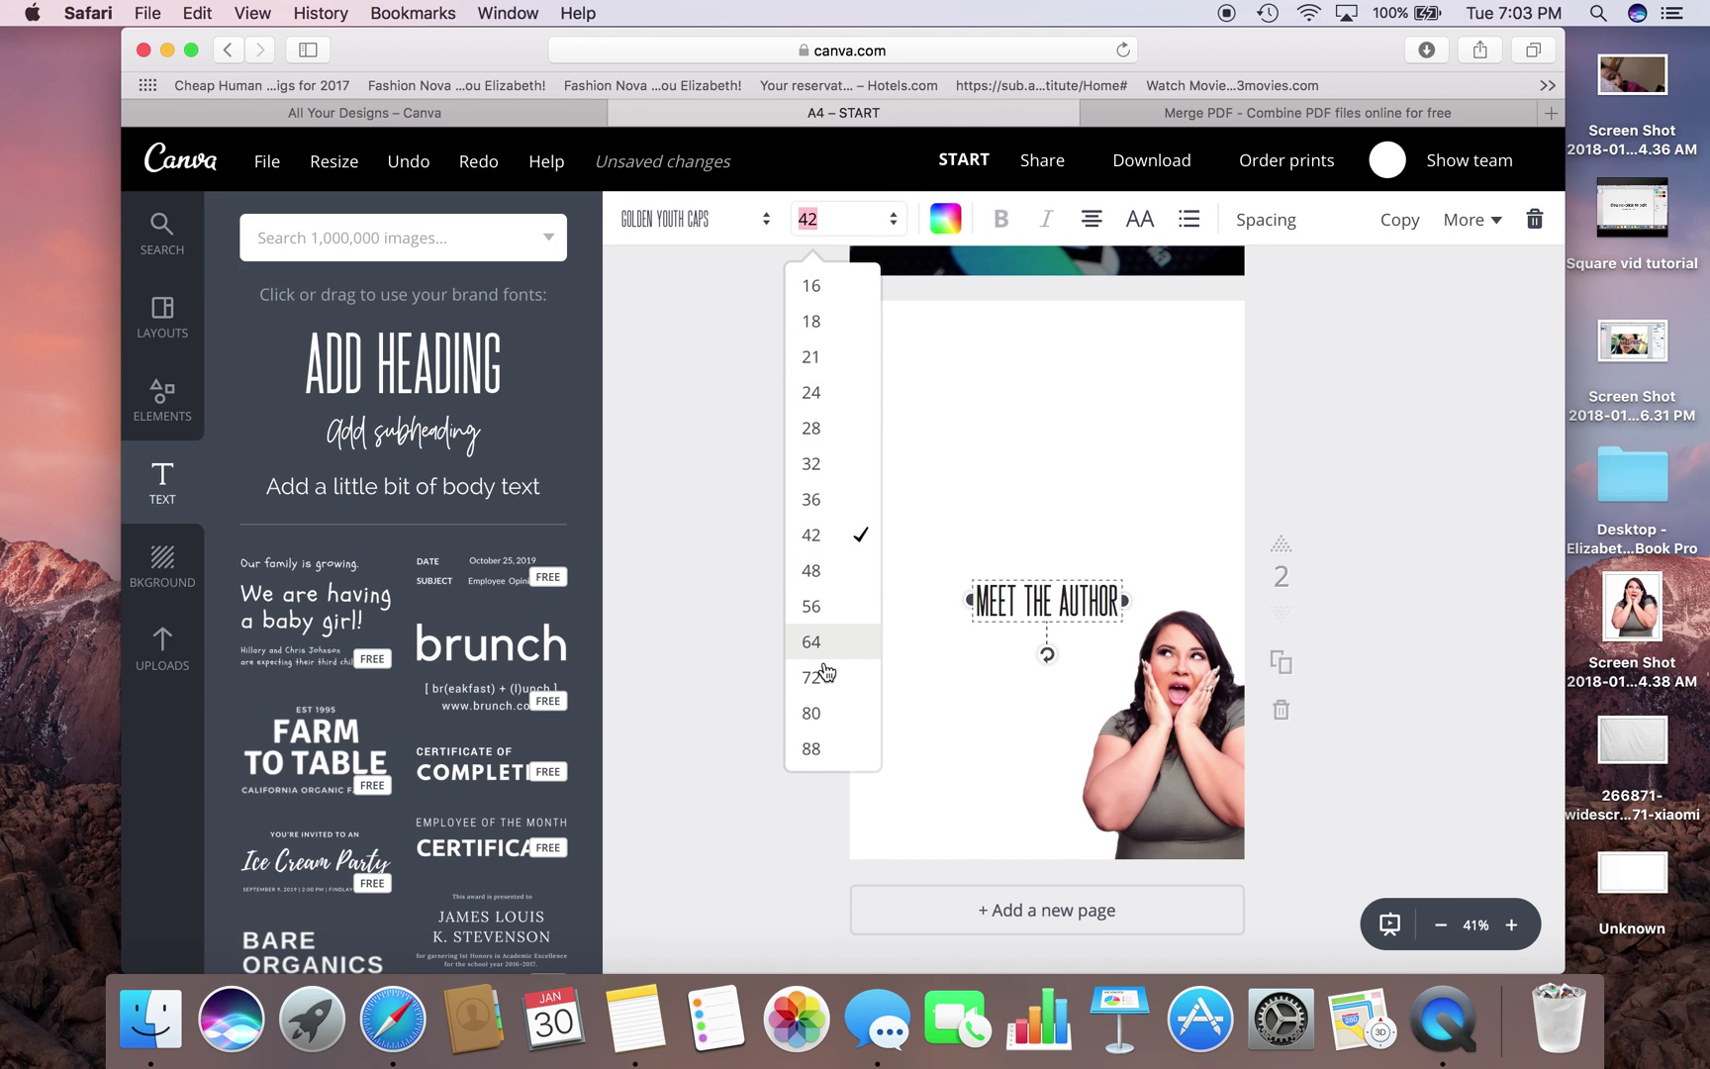
left_click(826, 676)
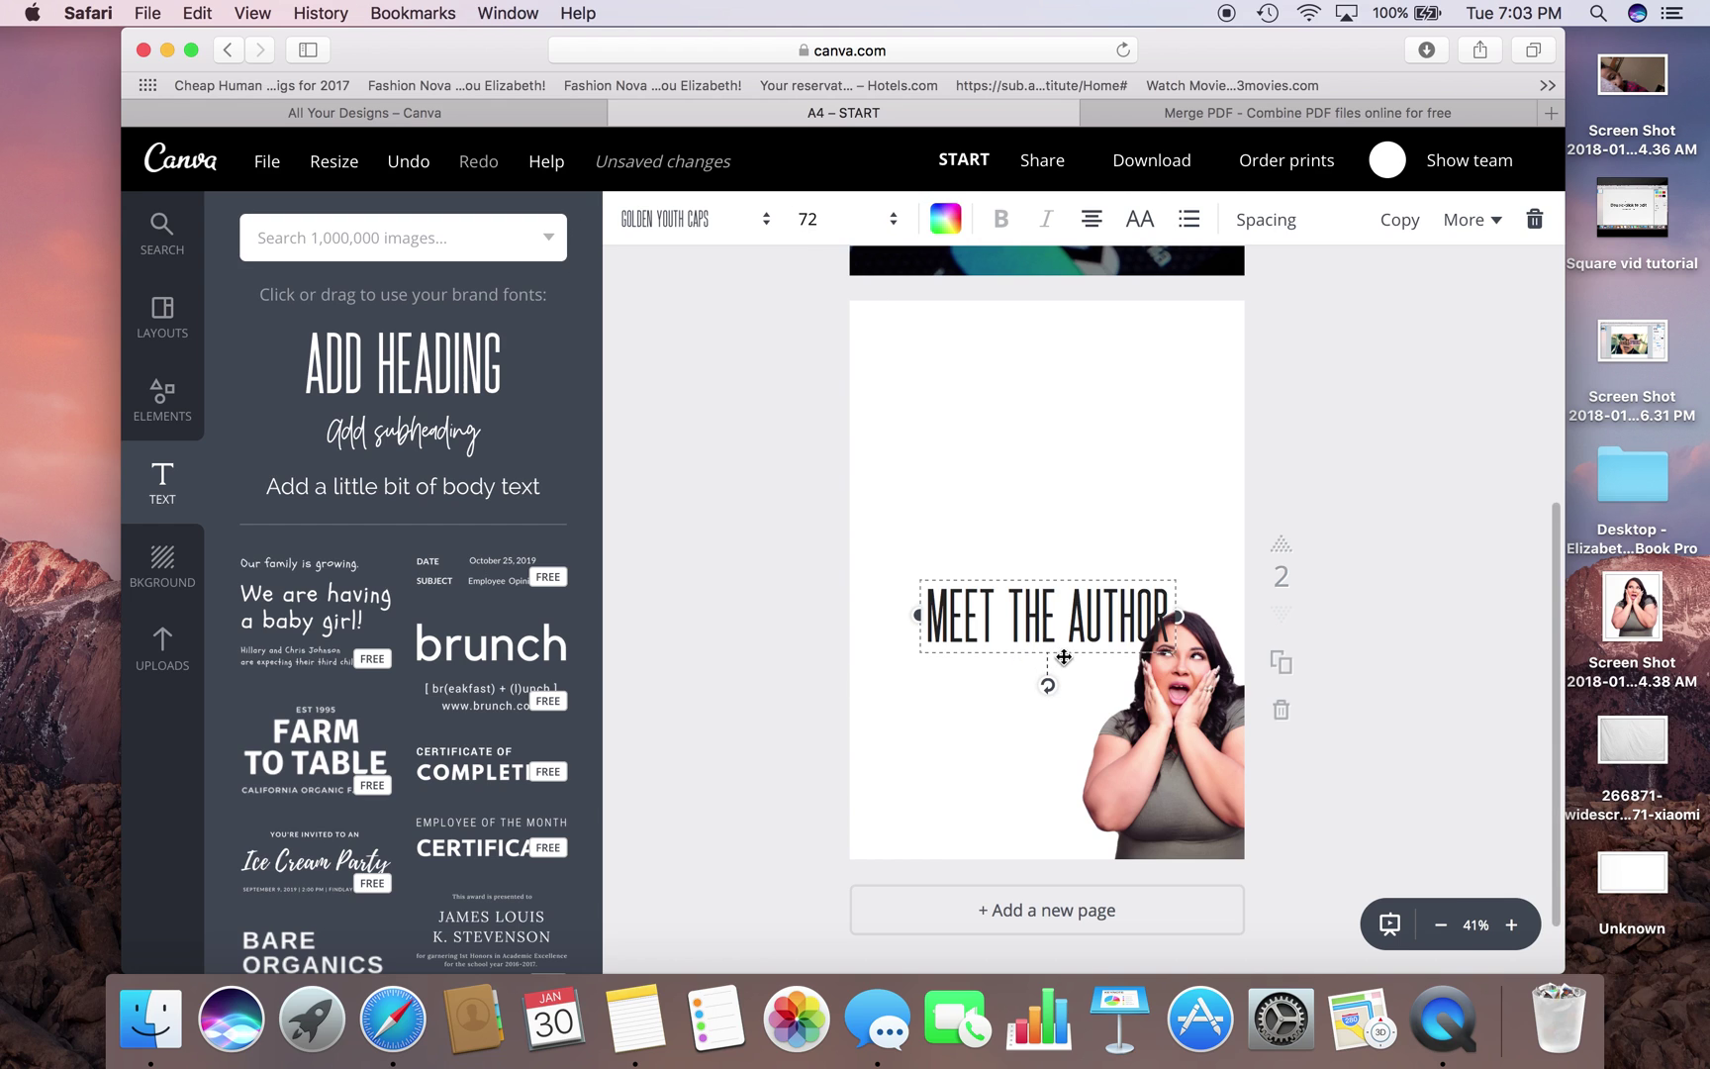
left_click_drag(1063, 658, 1019, 393)
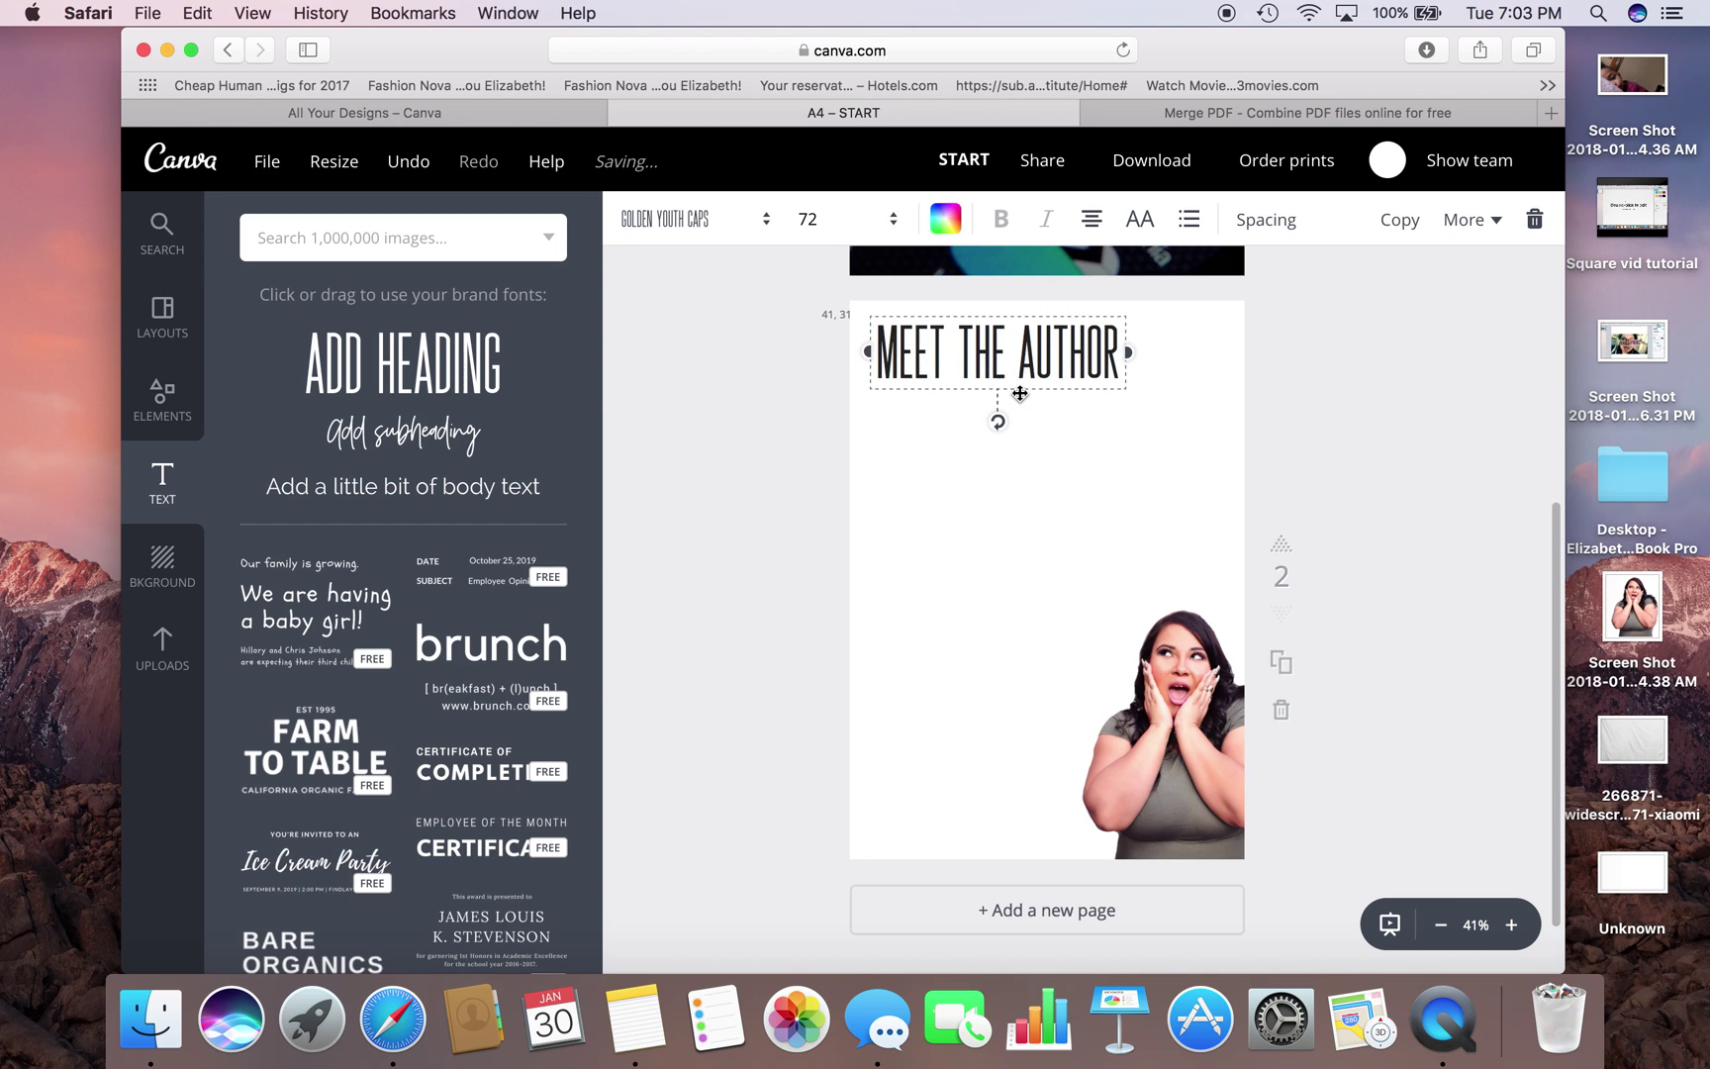
left_click(1141, 421)
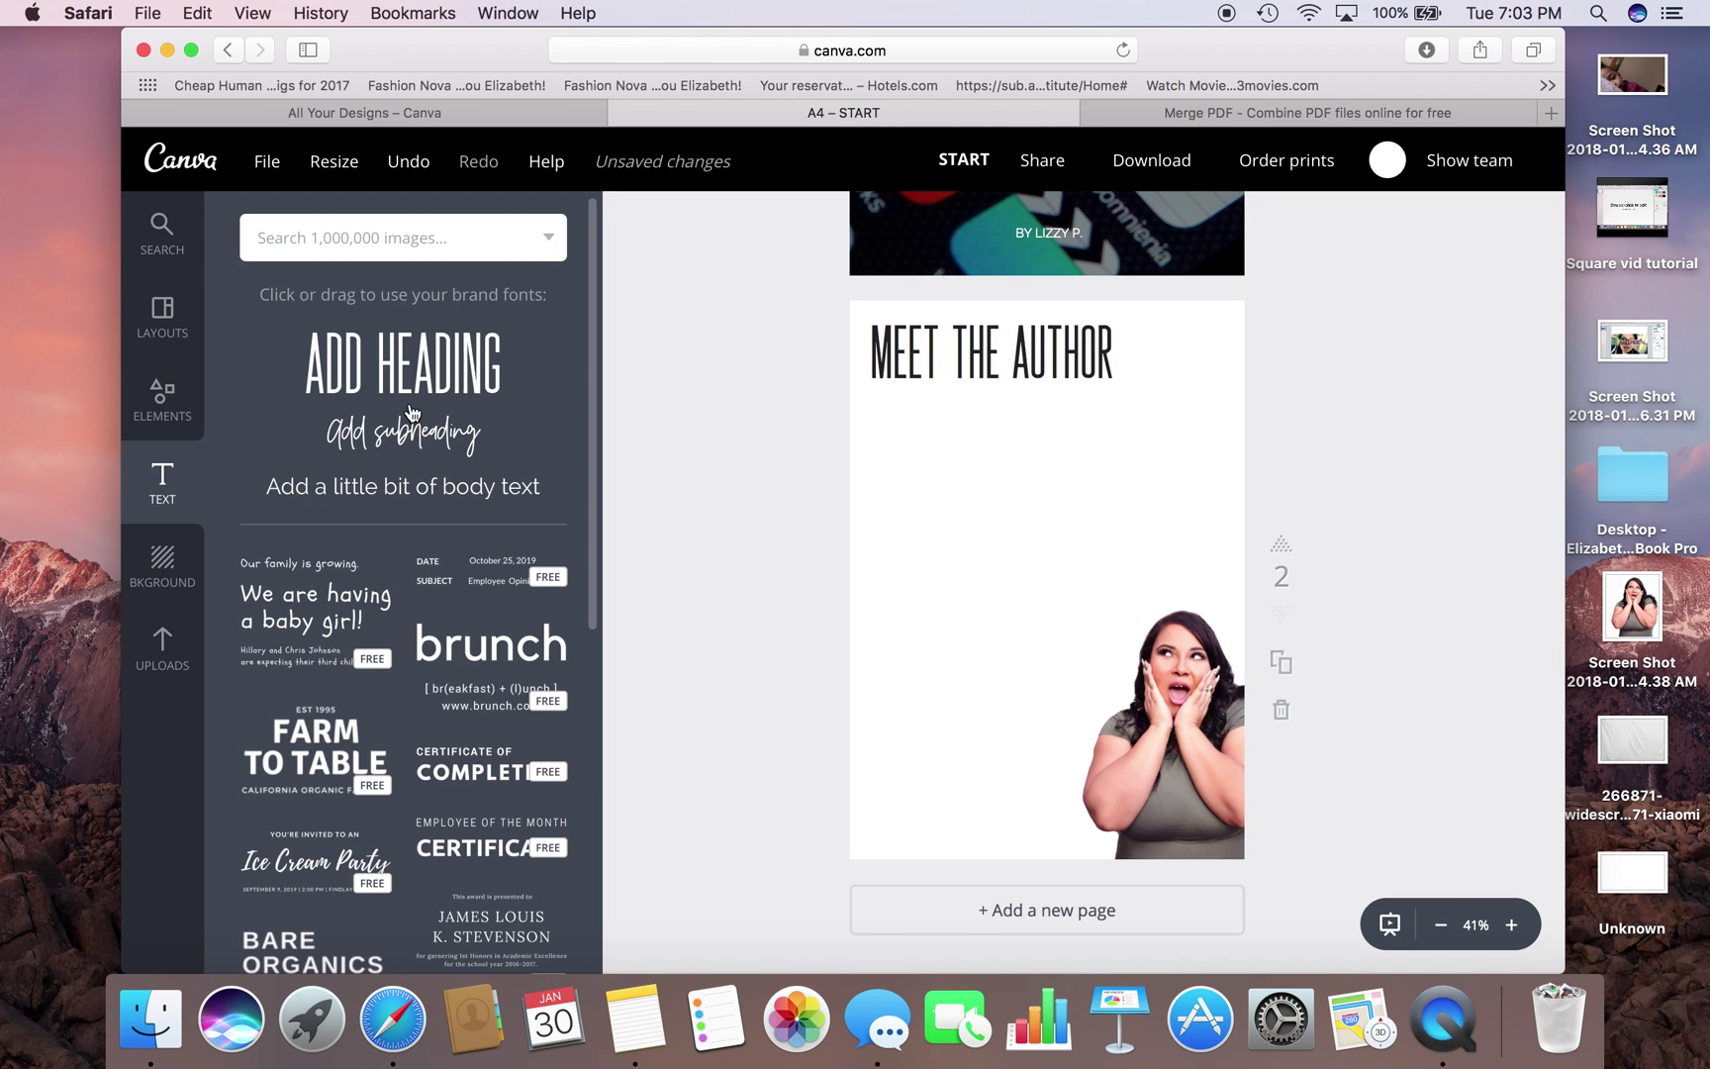
- Add a left-aligned subheading introducing the author as 'author, speaker and creative entrepreneur.'
left_click(416, 435)
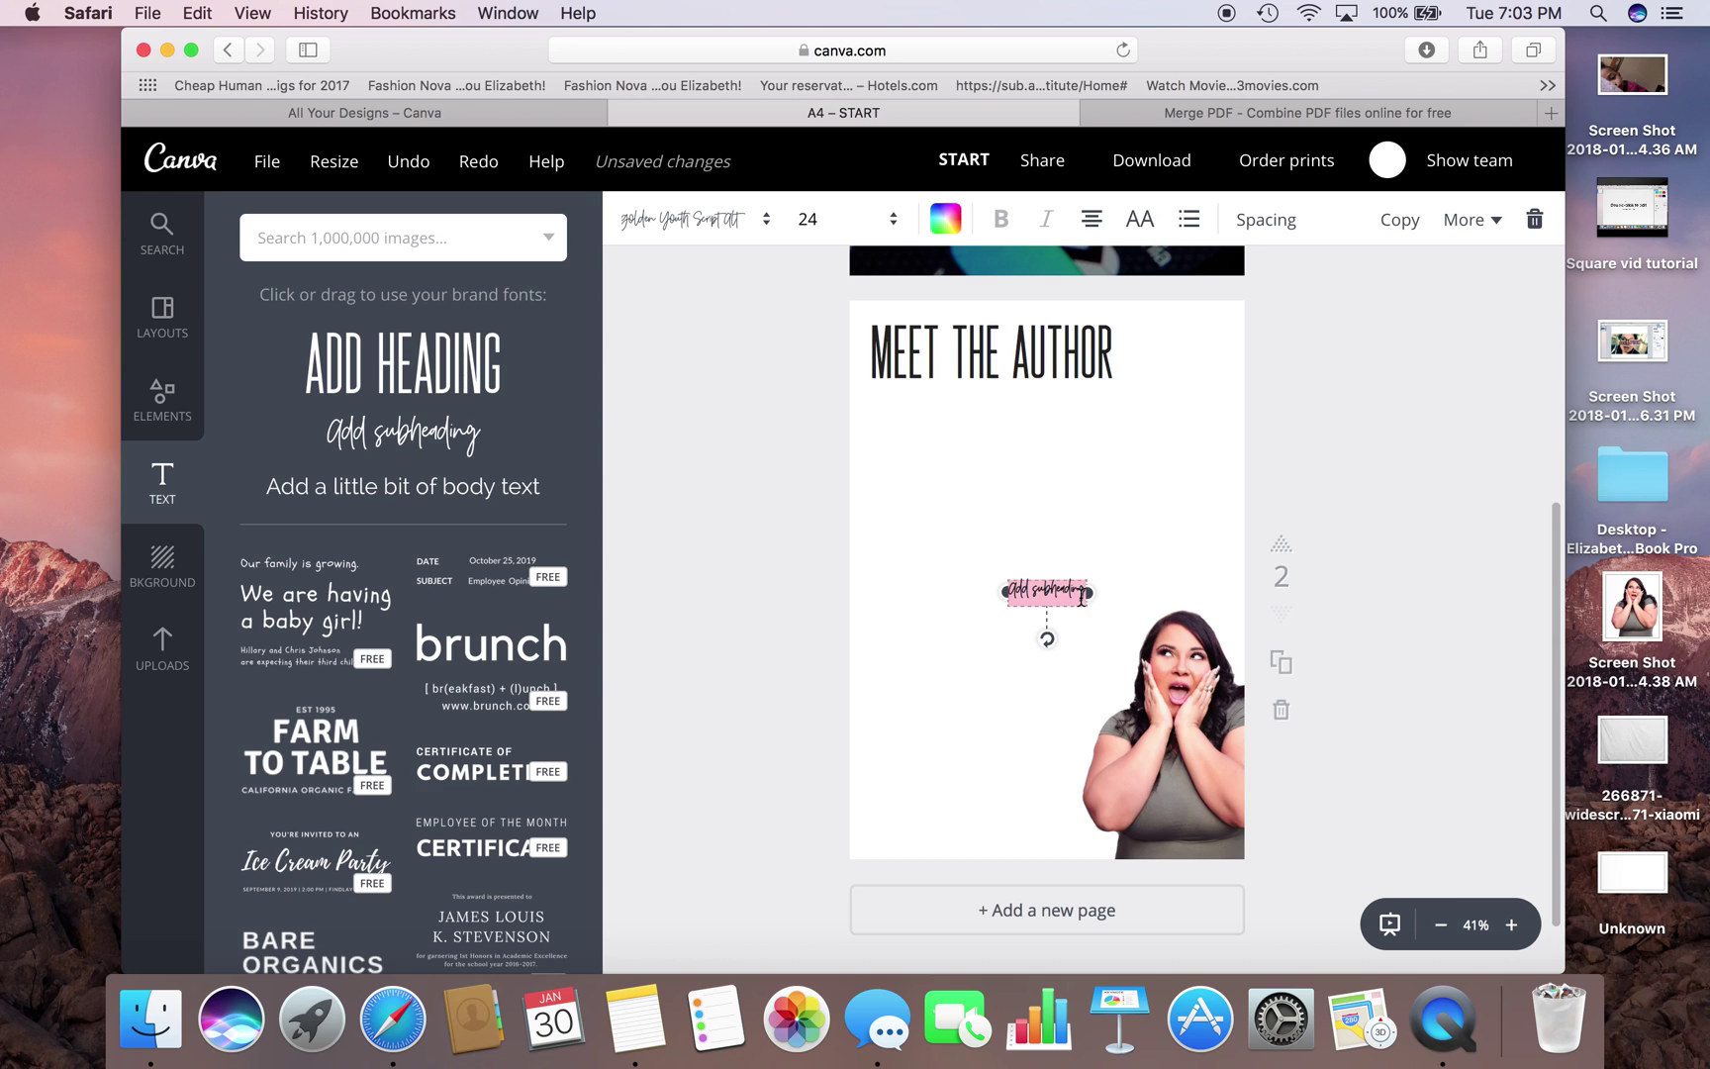
key("BackSpace")
left_click(1093, 227)
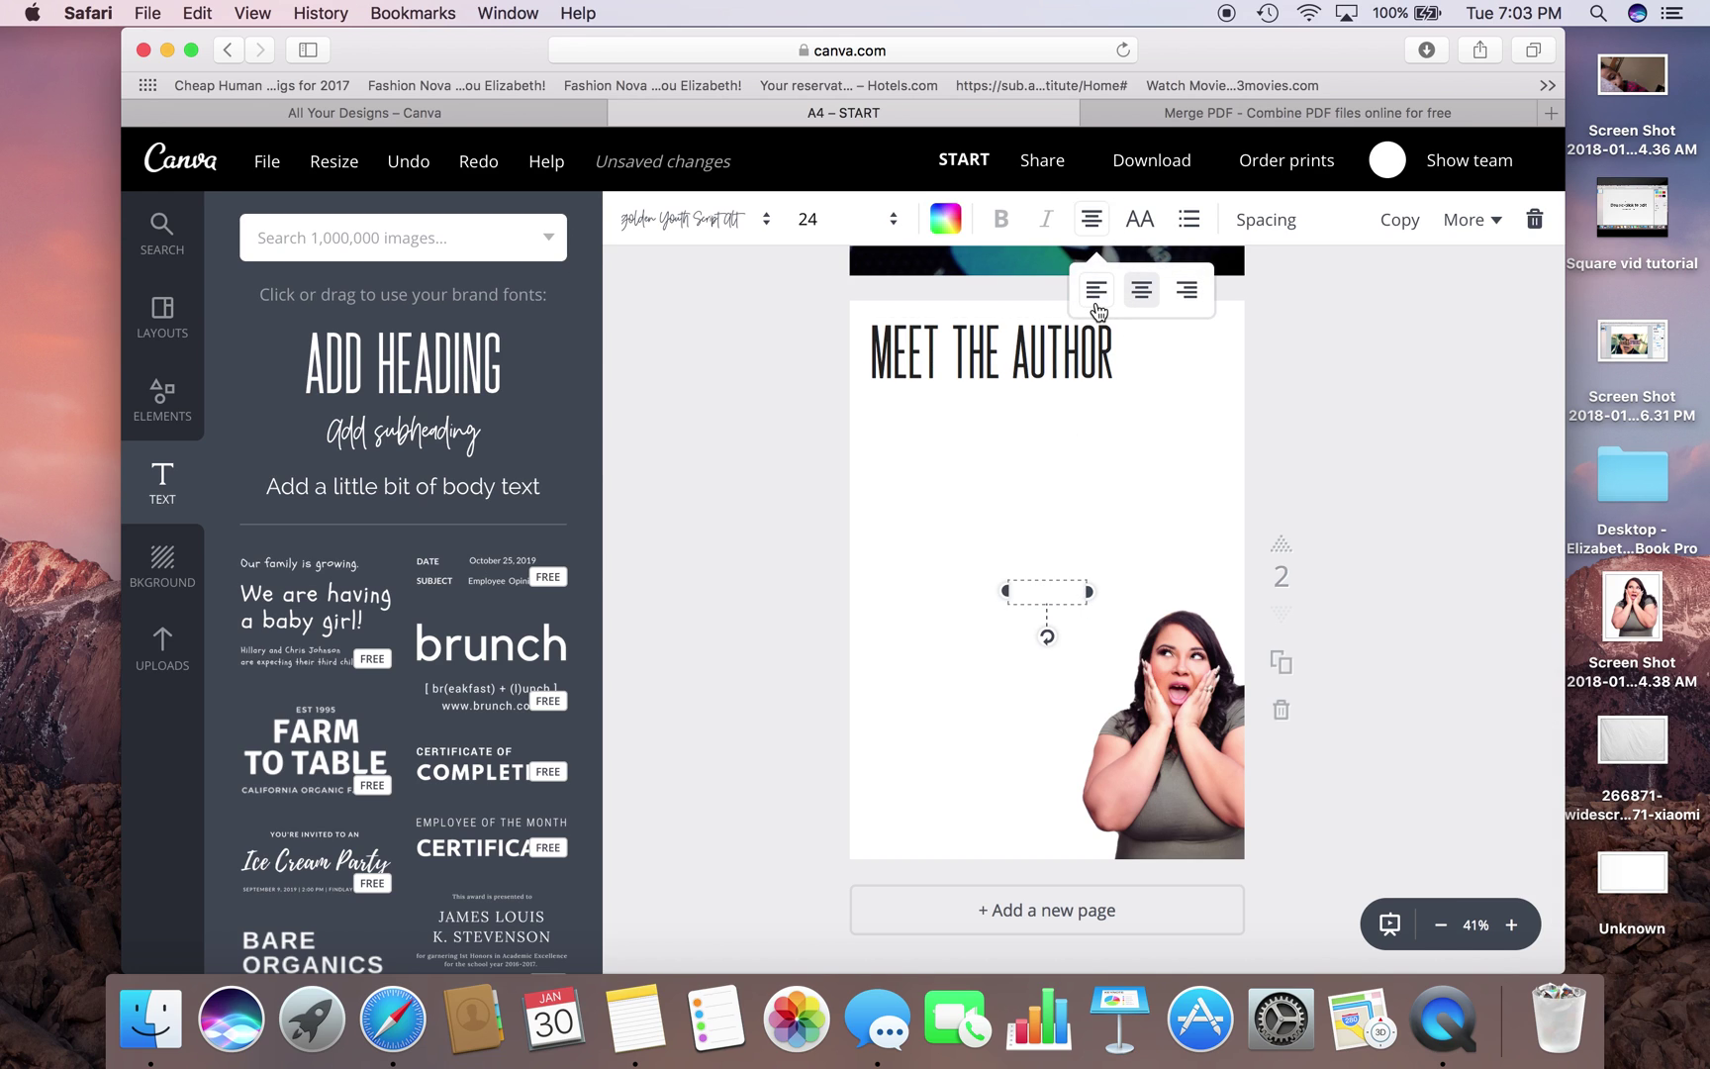
left_click(1097, 289)
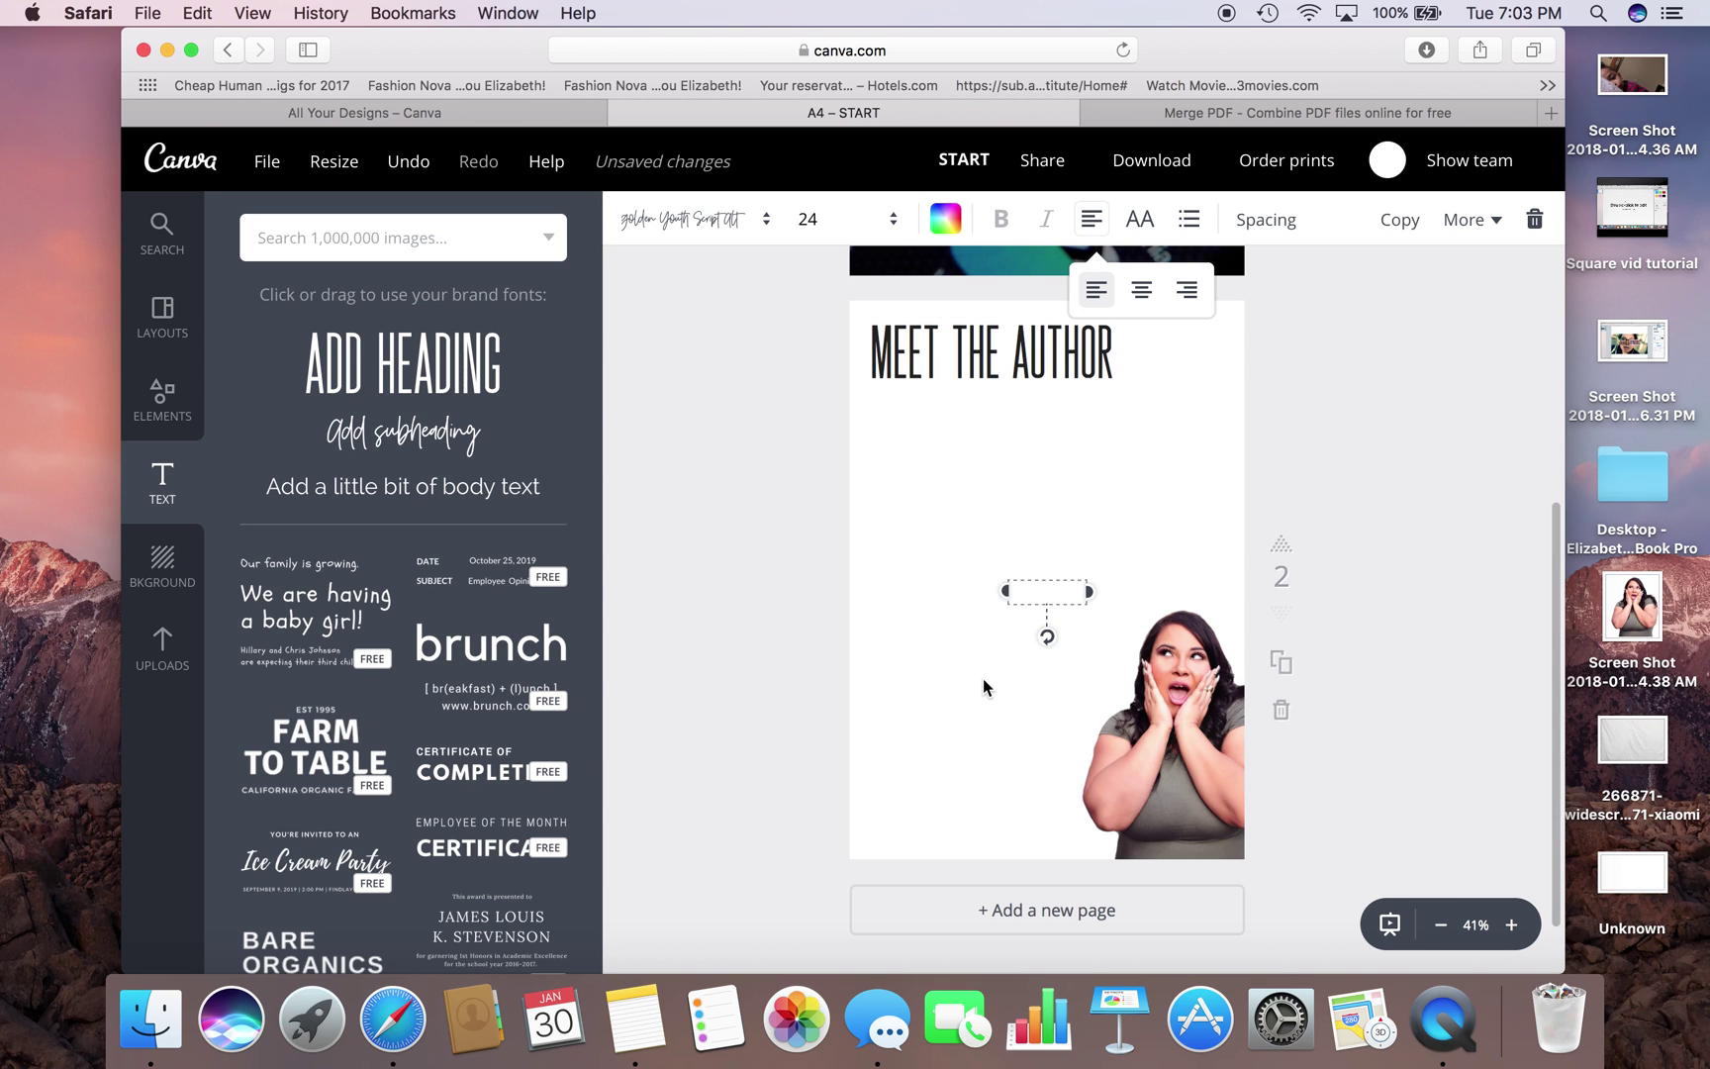
type("He")
type("y it's me Lizzy")
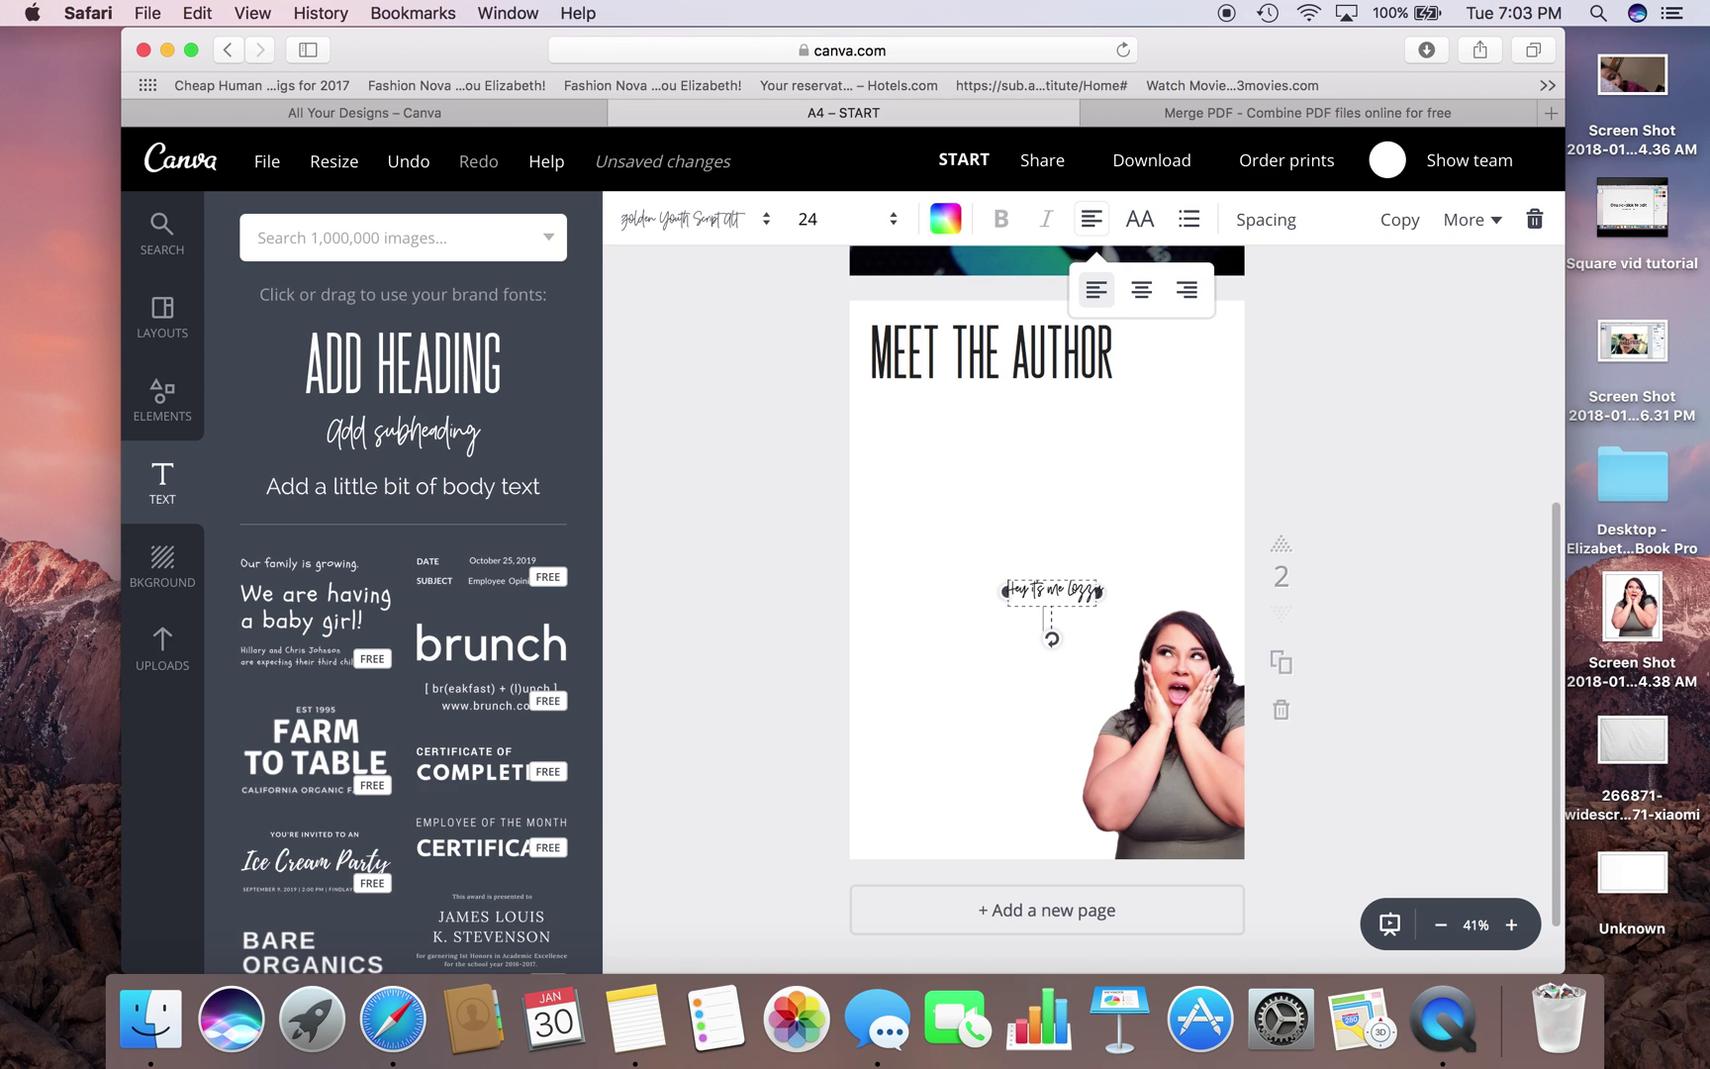
type(" B")
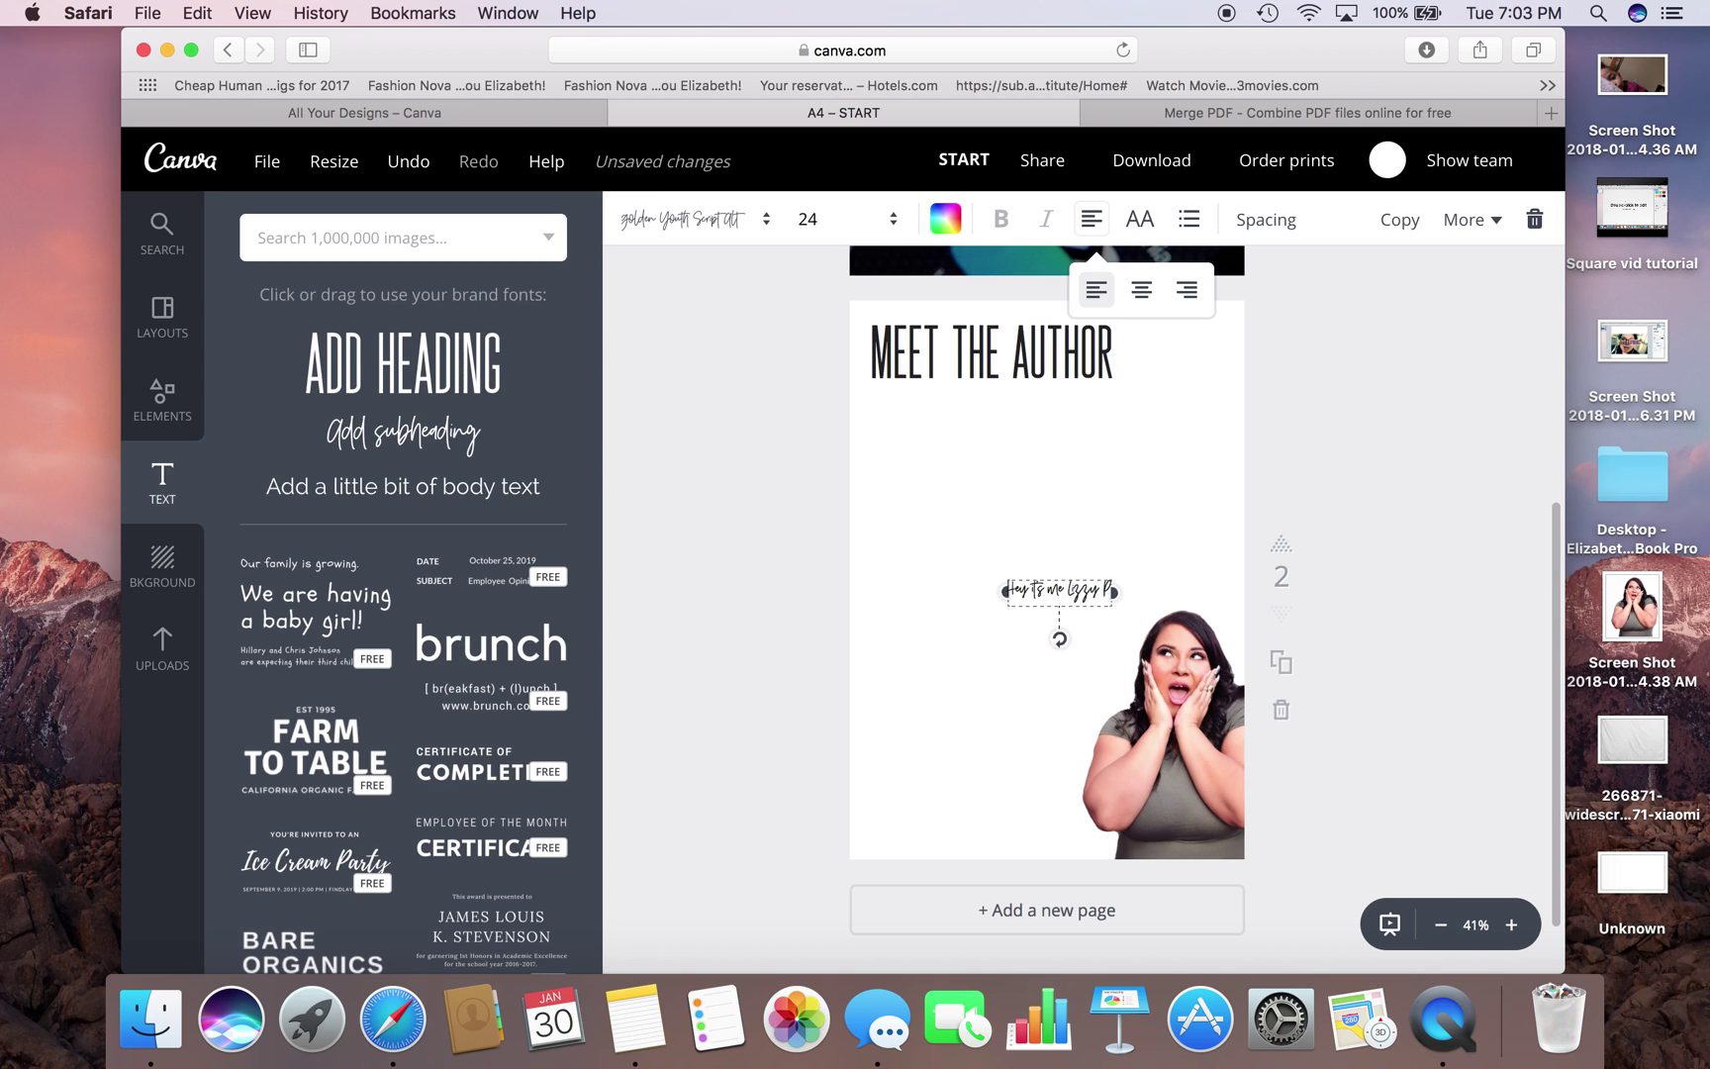
type(". I'm")
type("m an")
type("d")
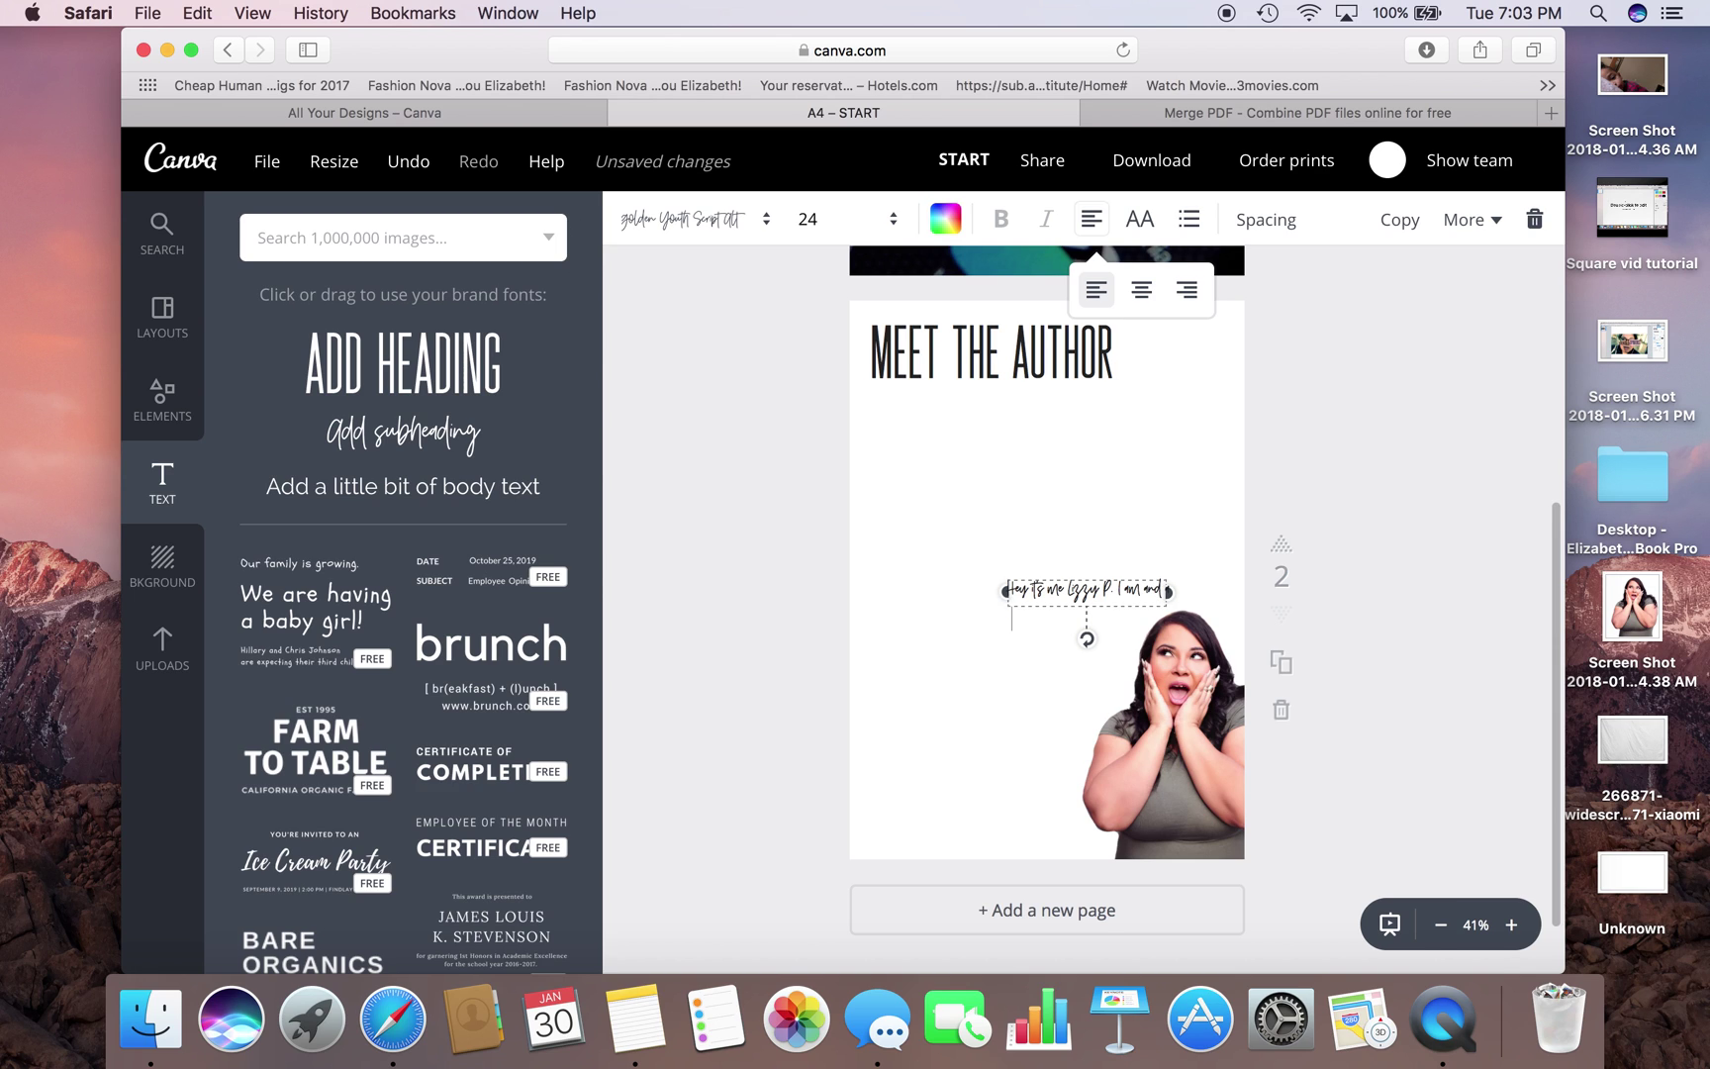
type(" author, spea")
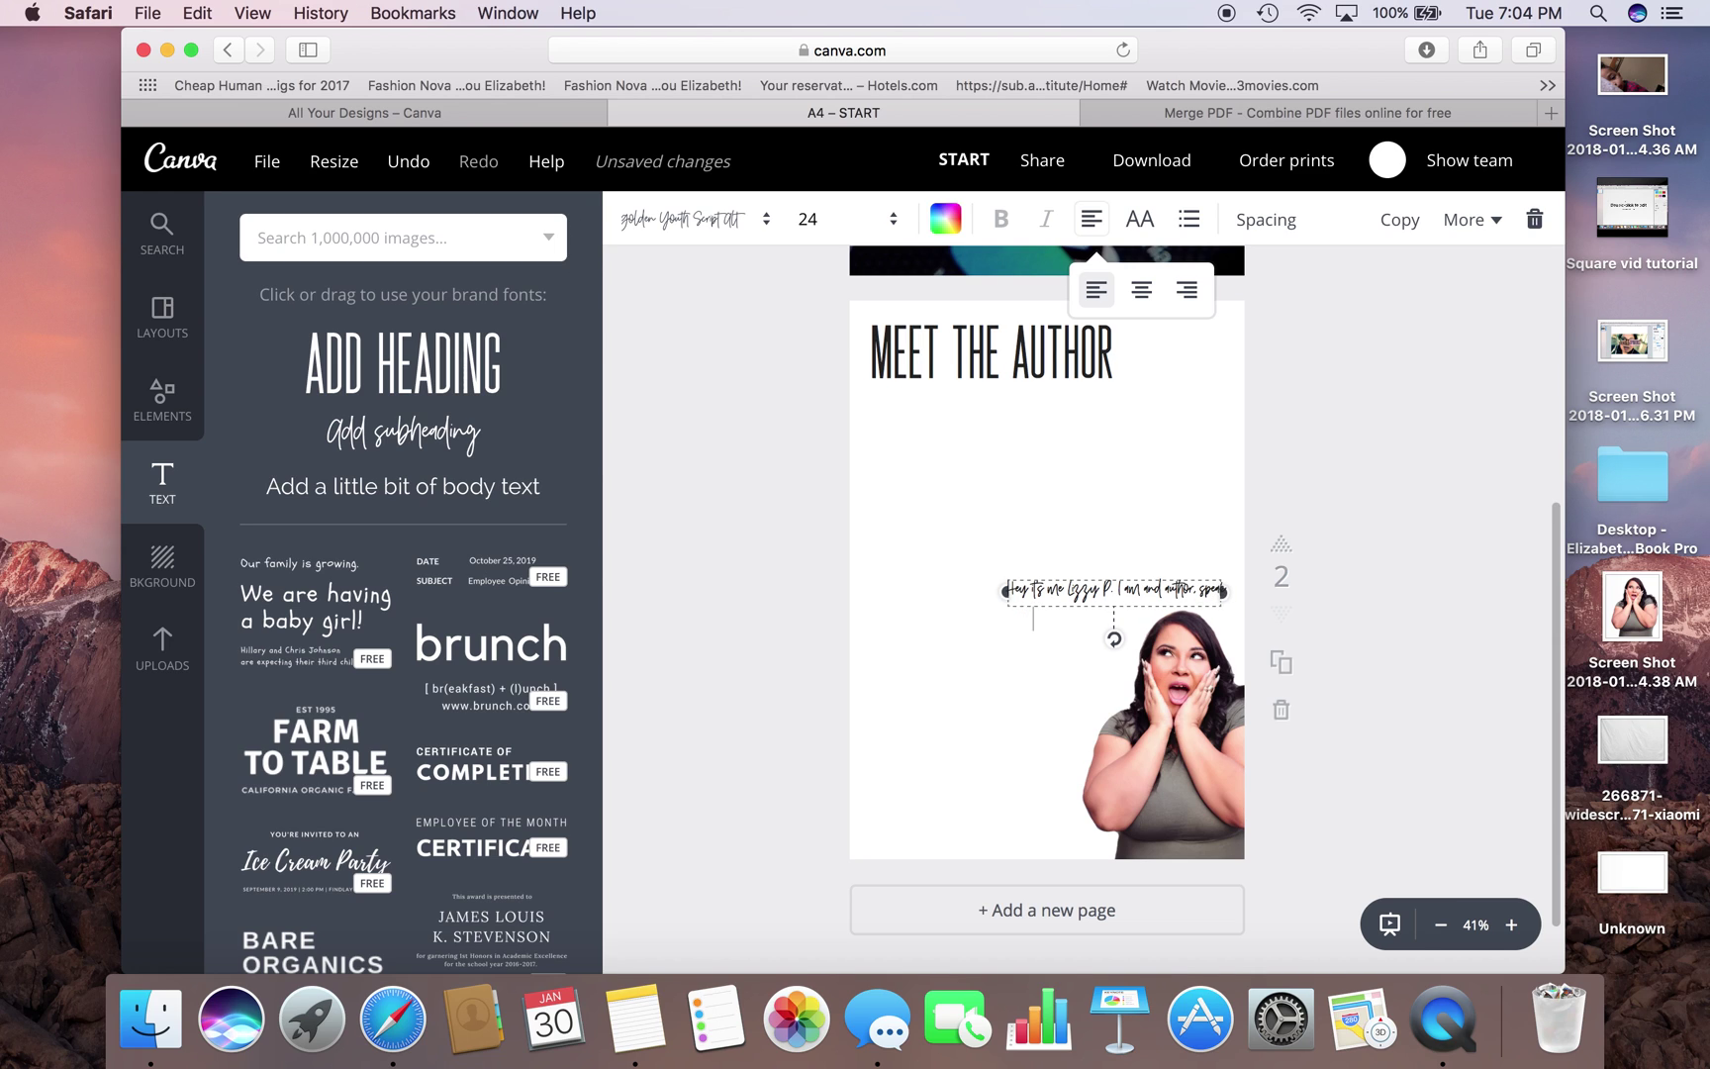
type("ker and")
key("BackSpace")
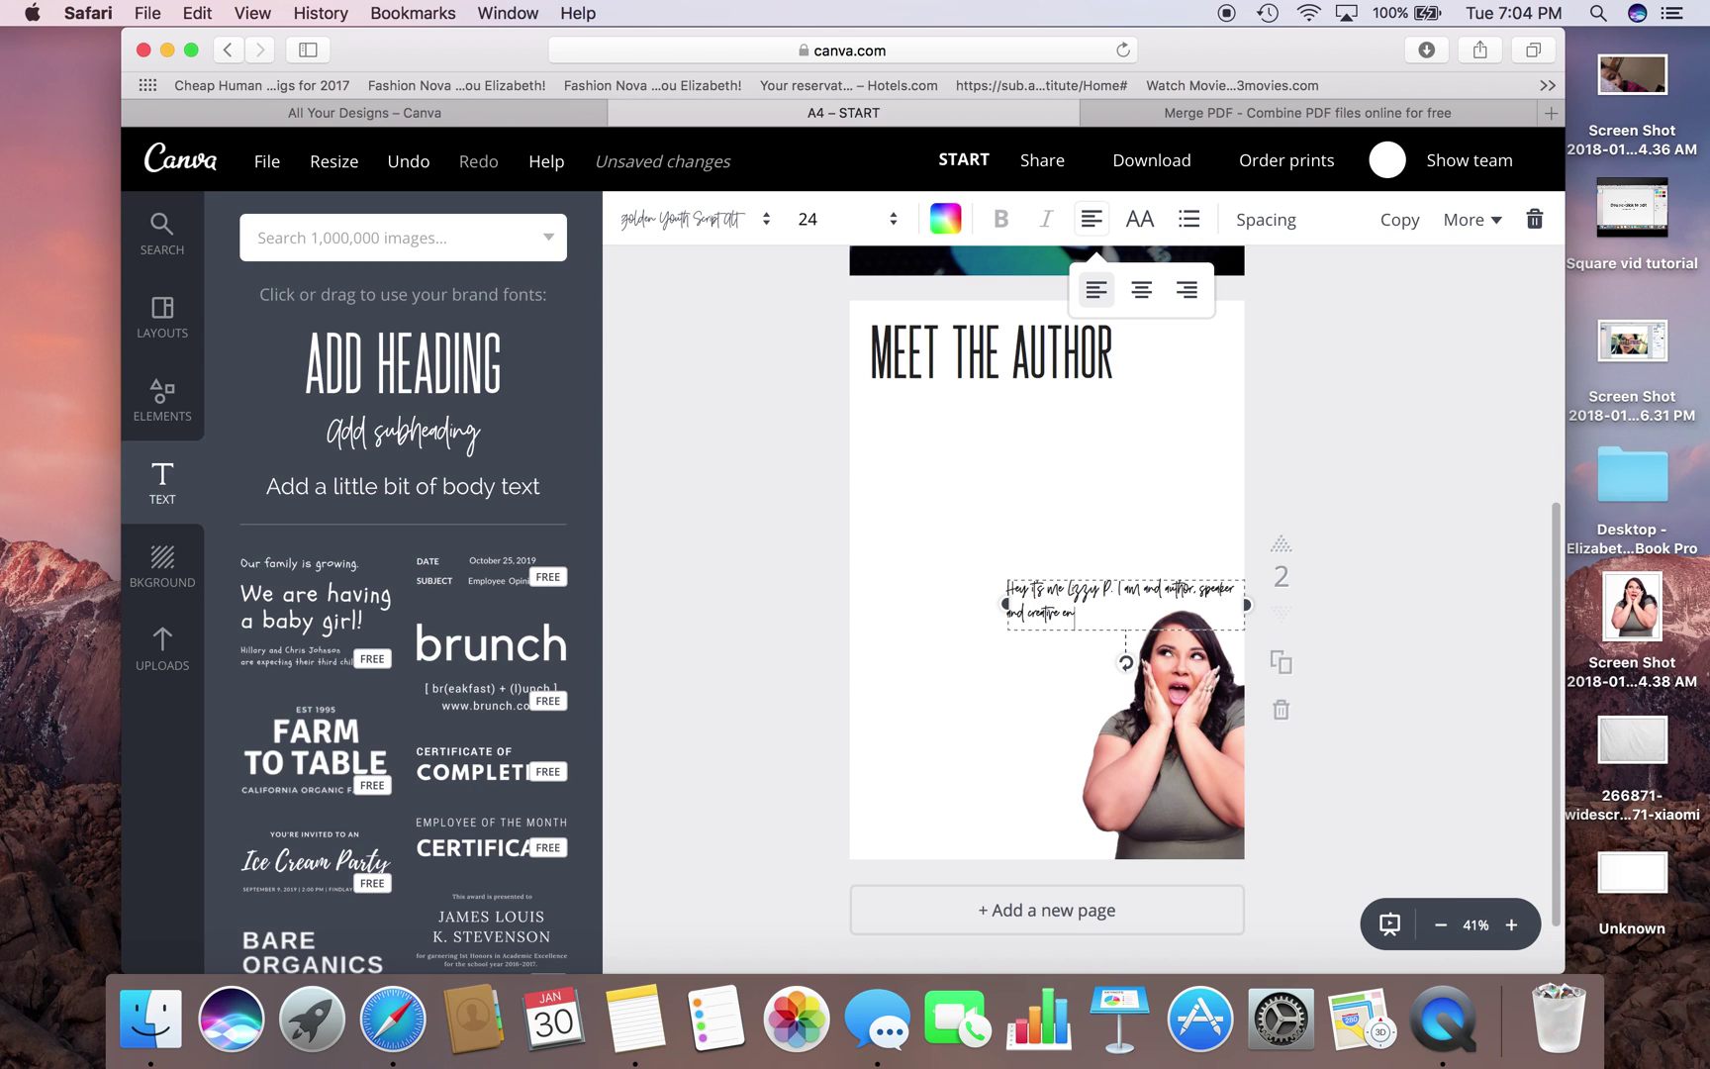
type("ive entrepreneurs")
type(".")
- Move the intro under the heading, widen its box, and extend the paragraph text
left_click_drag(1076, 641, 936, 468)
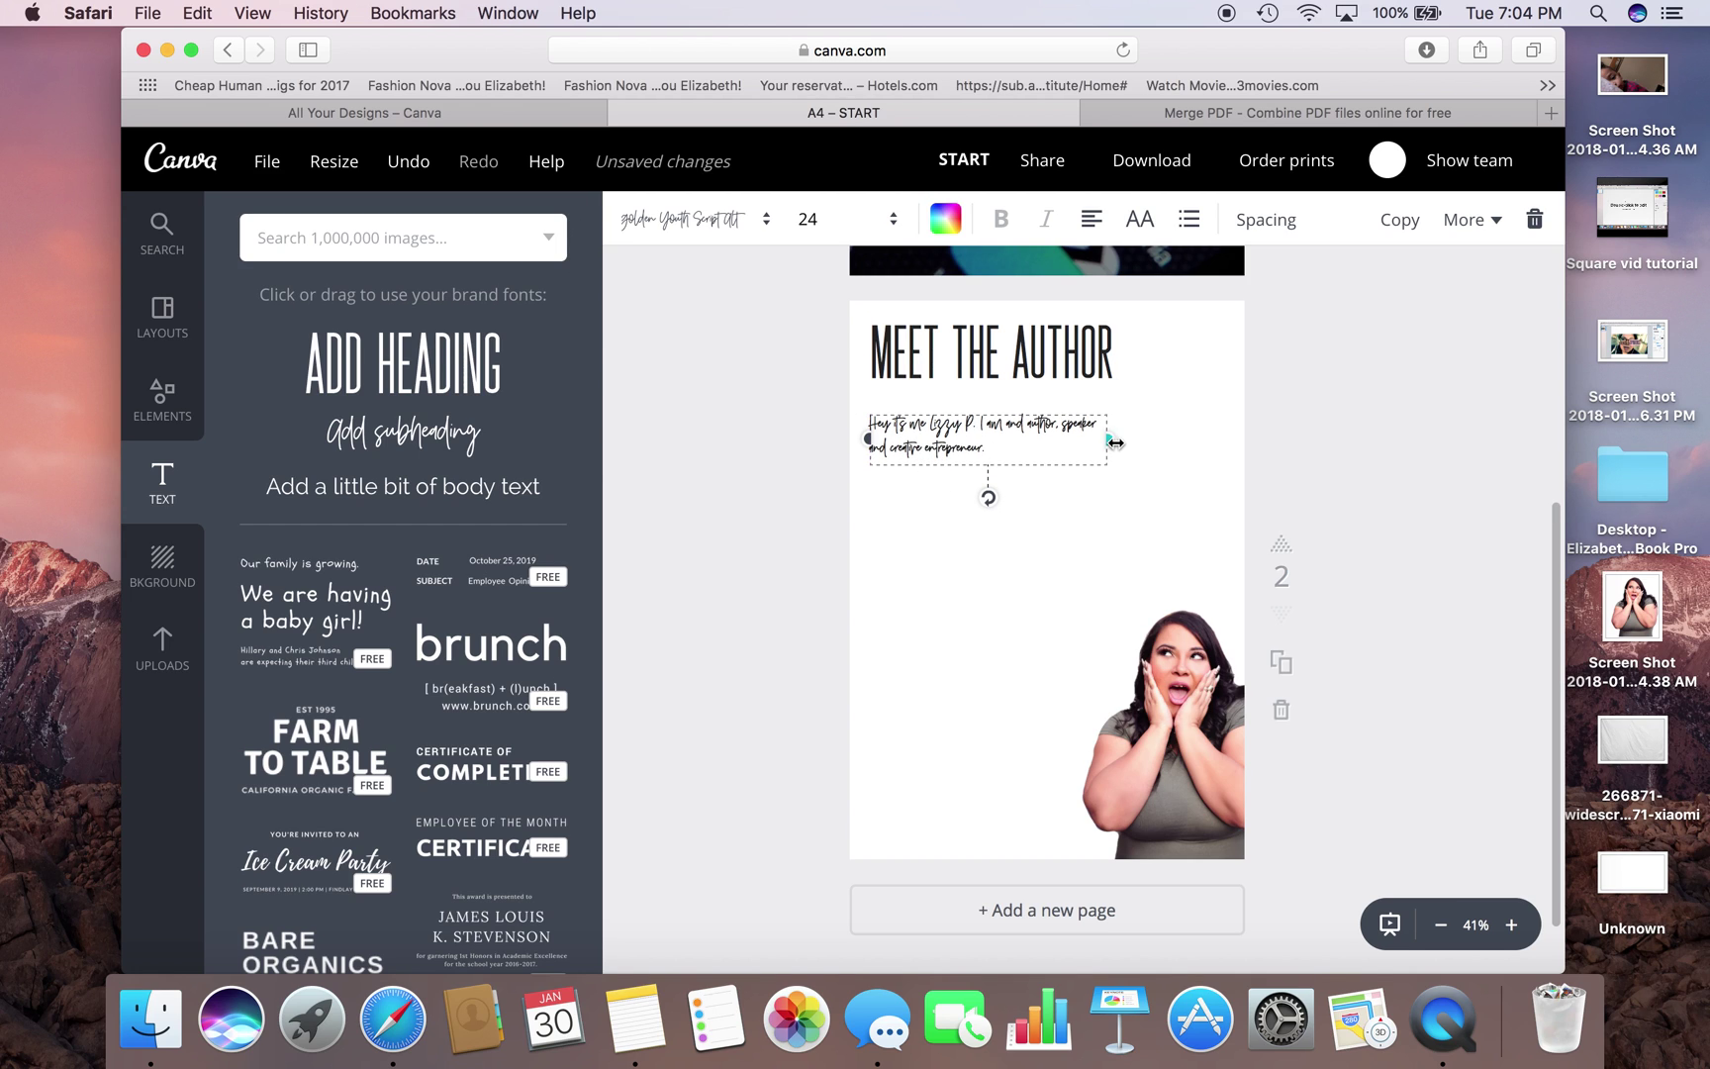
left_click_drag(1115, 442, 1215, 434)
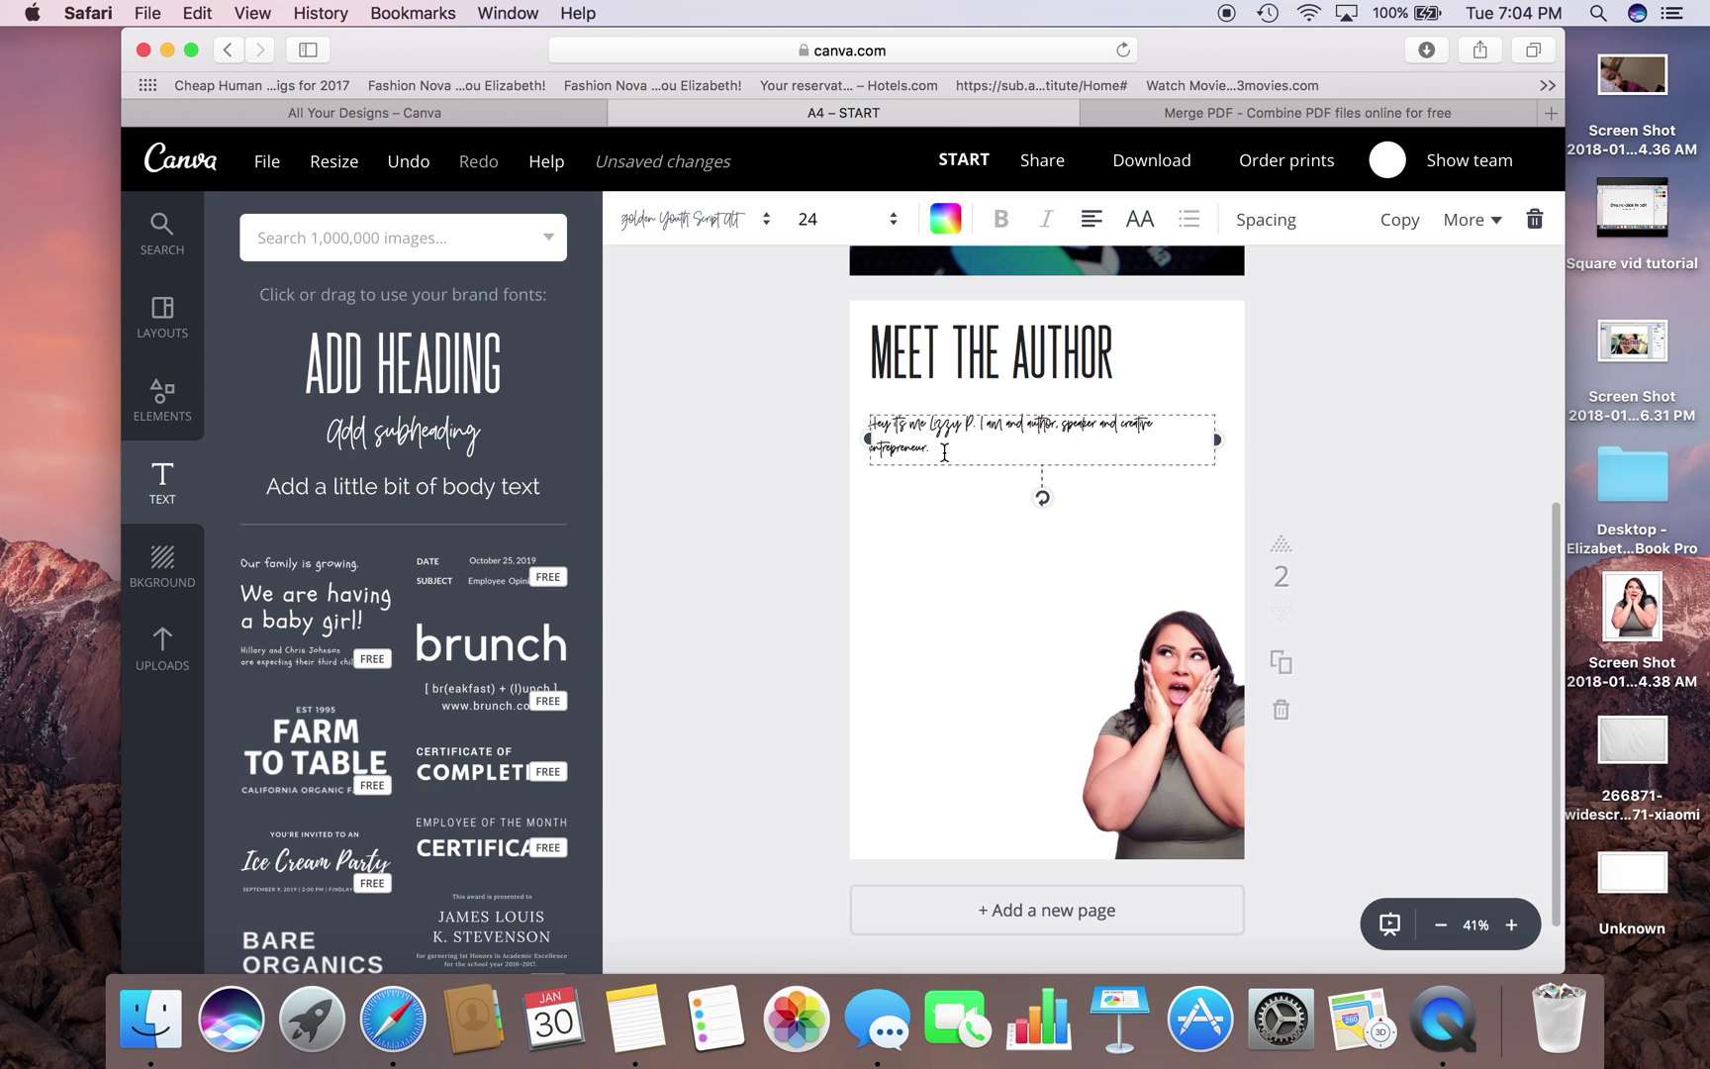
key("super+z")
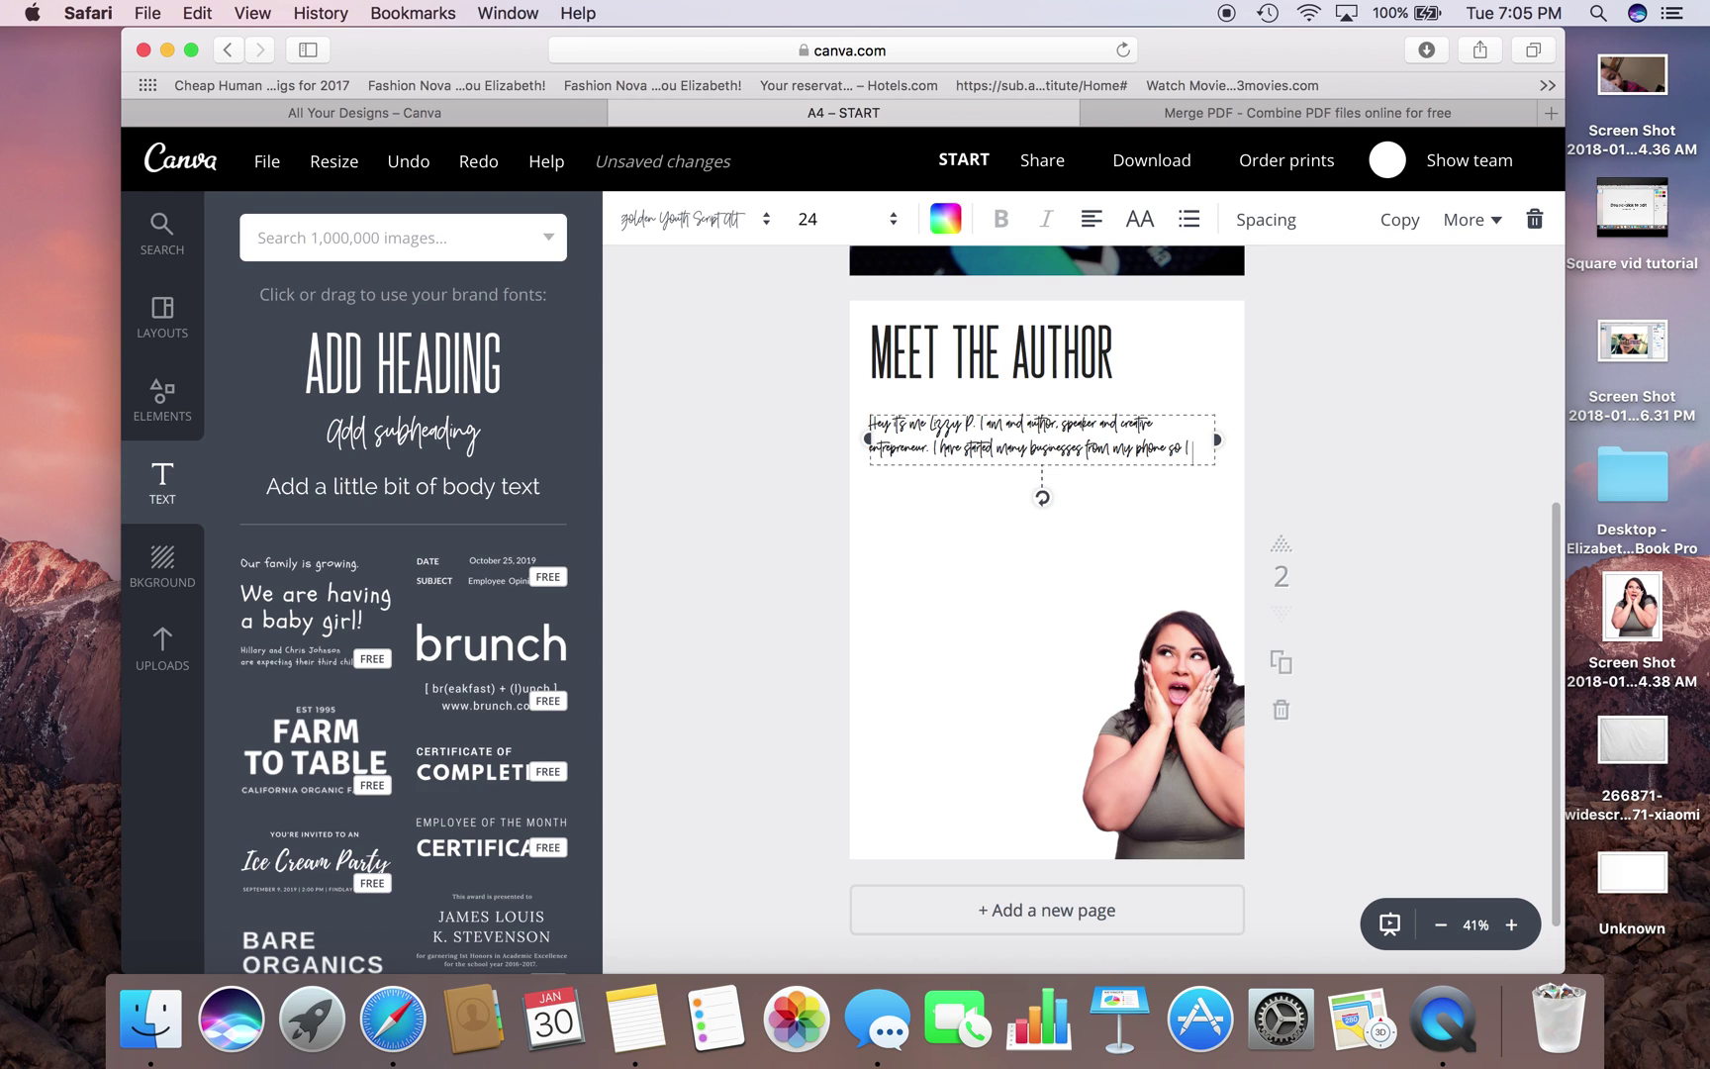
type("ugh")
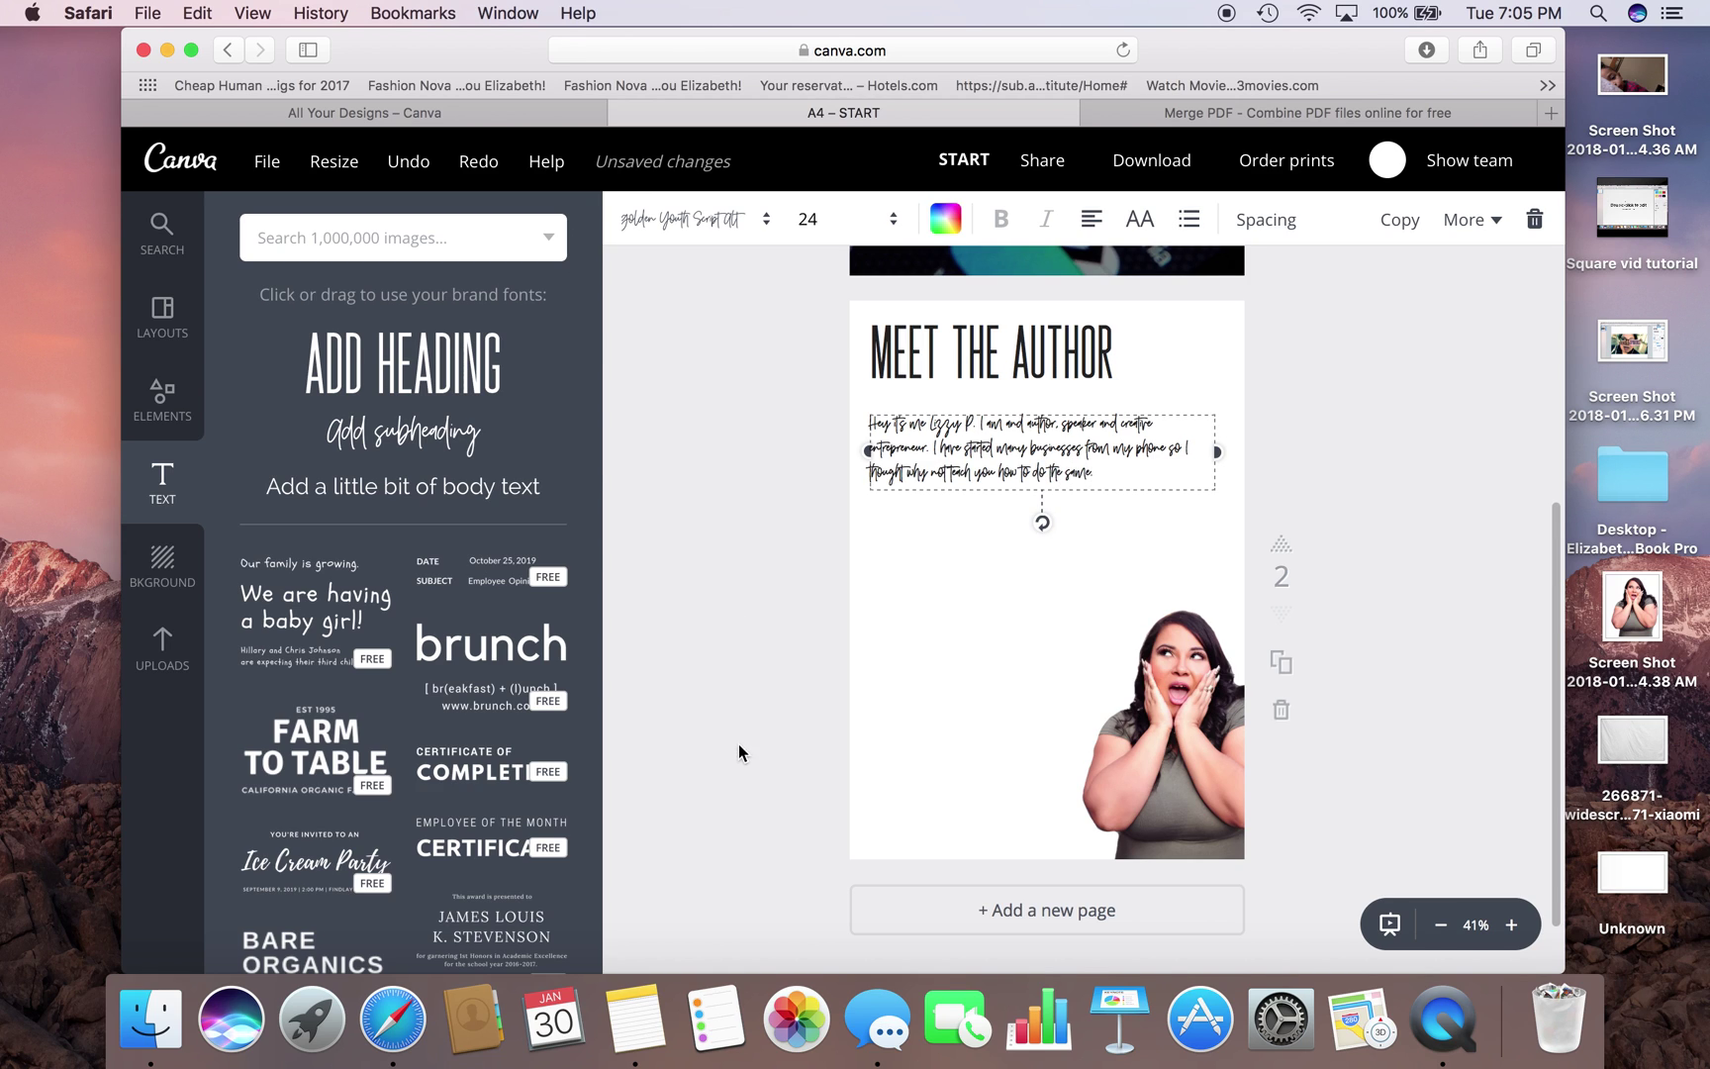
left_click(146, 411)
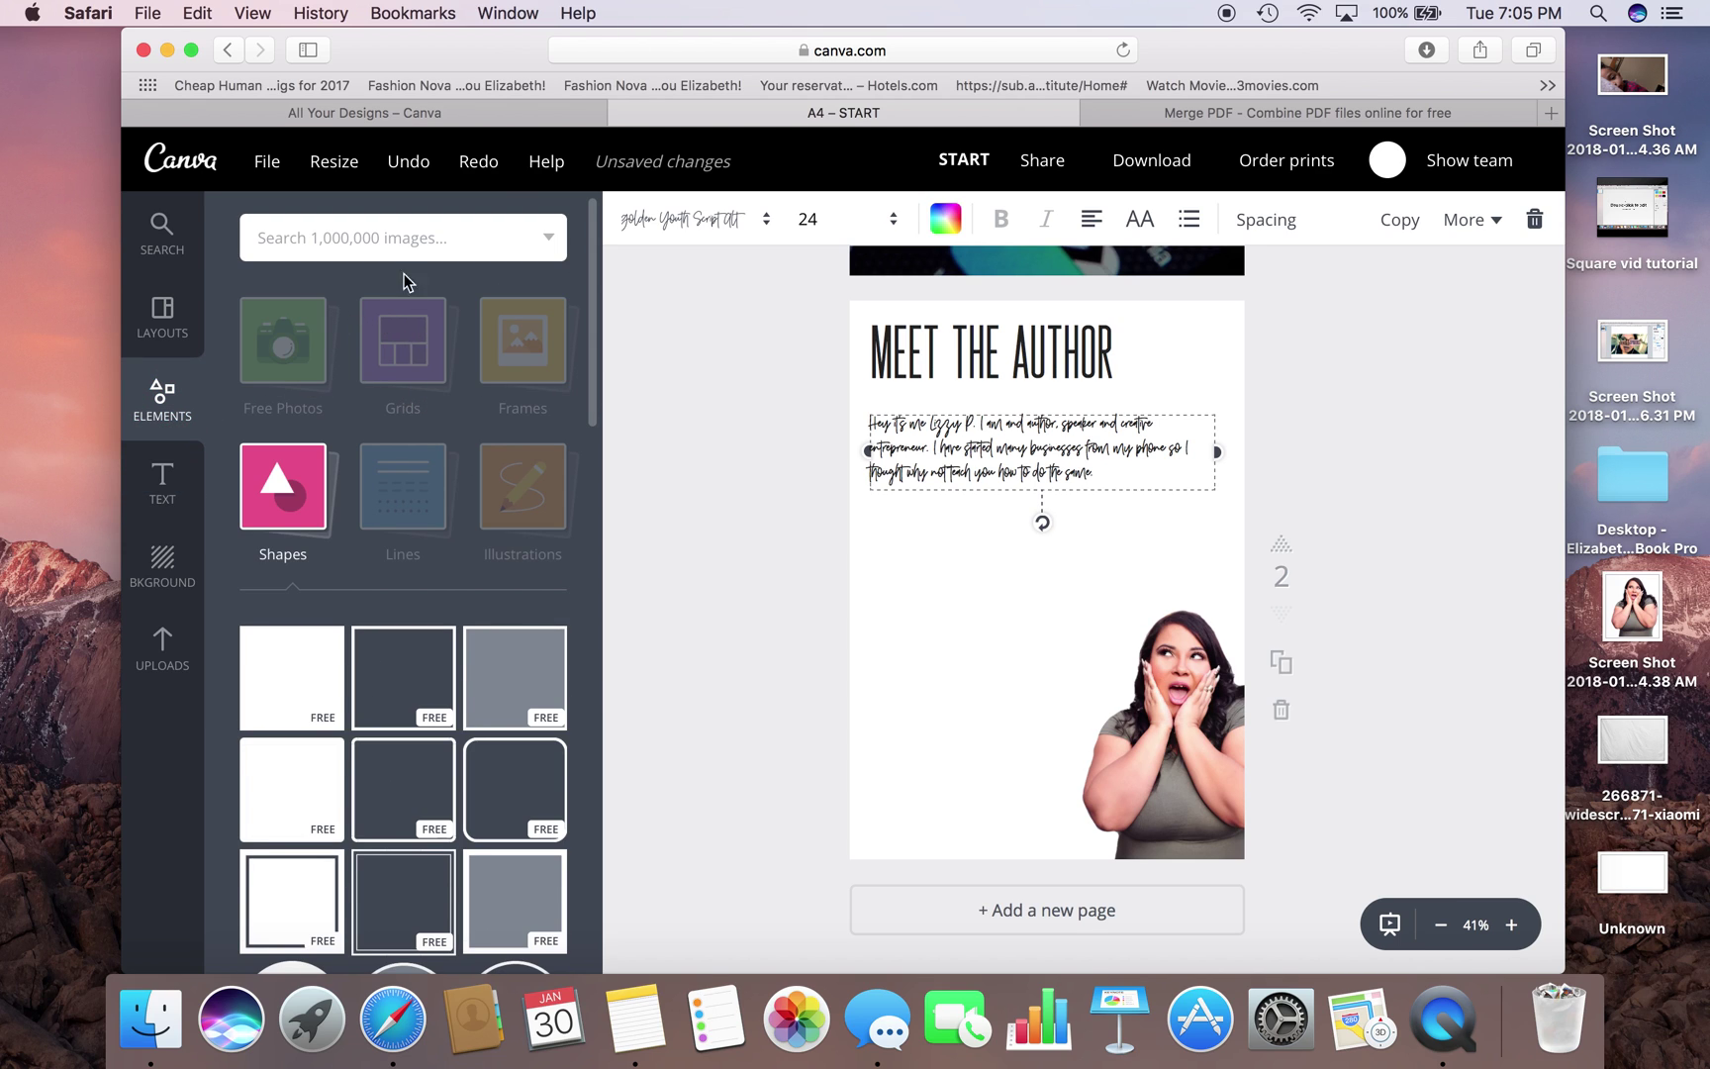
- Add the red YouTube play-button graphic from a 'youtube' search, shrunk to 183 × 129
left_click(381, 249)
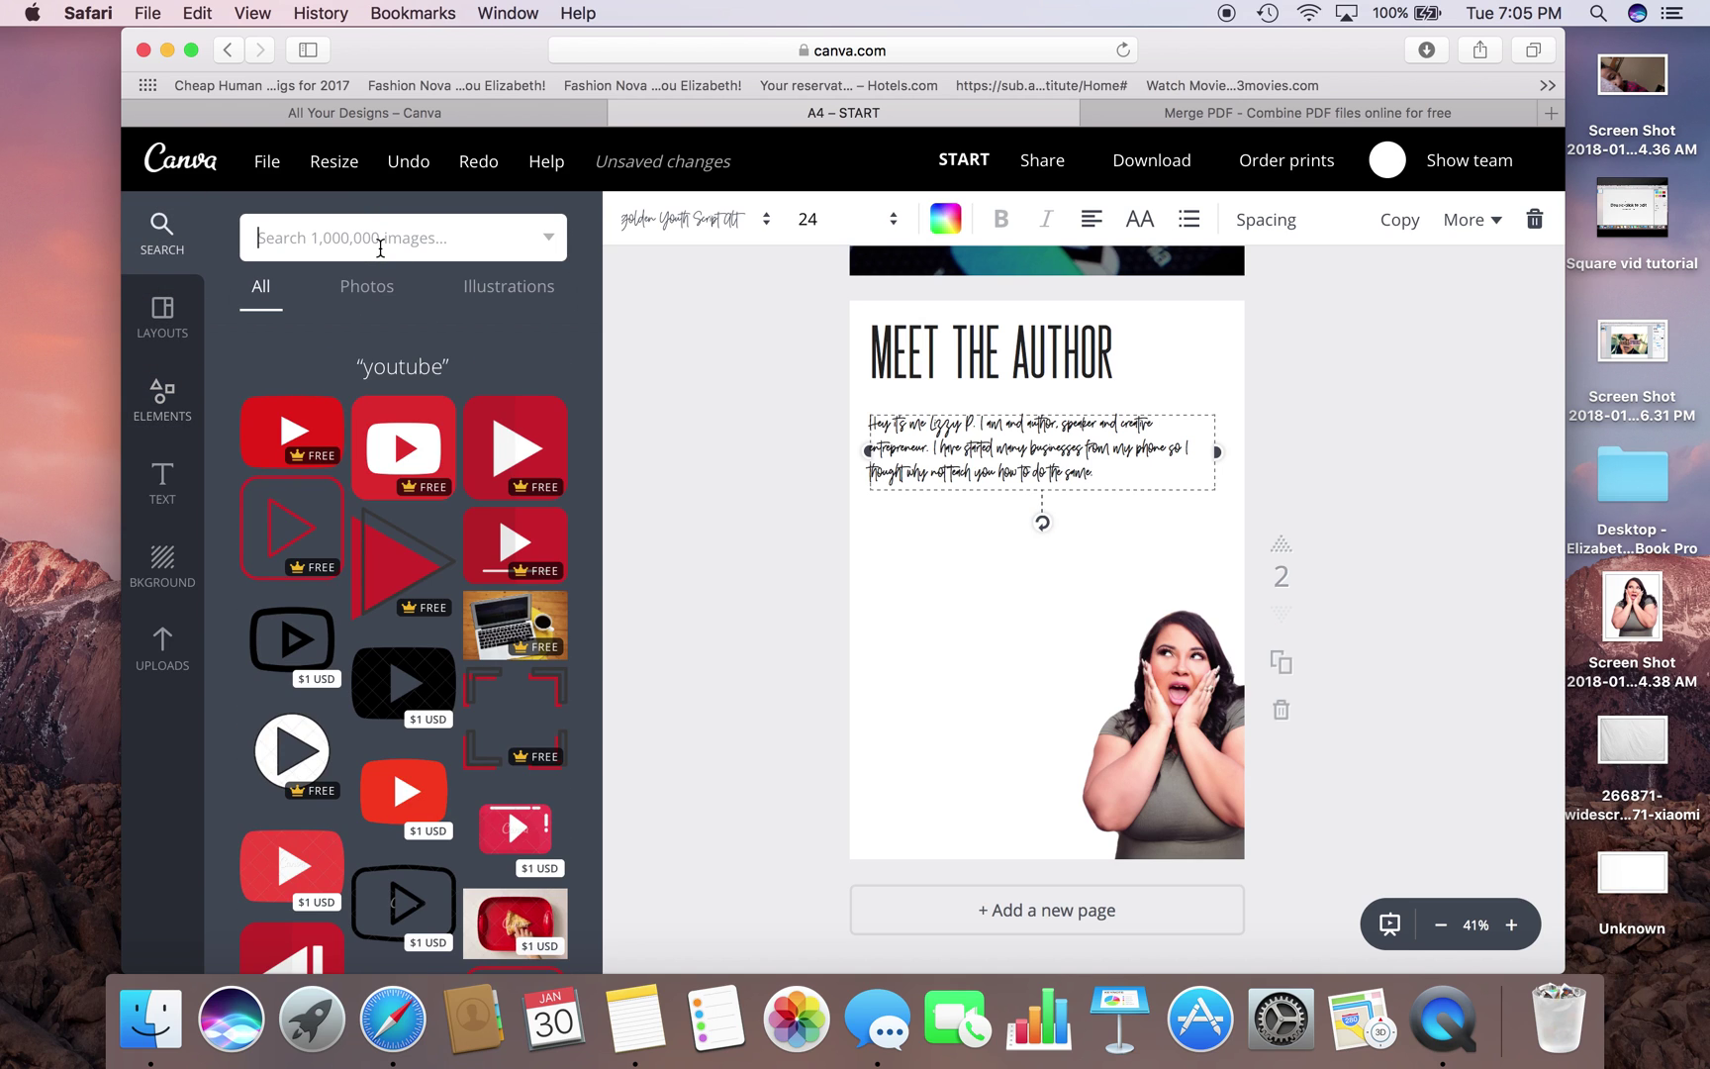
left_click(728, 561)
left_click(292, 432)
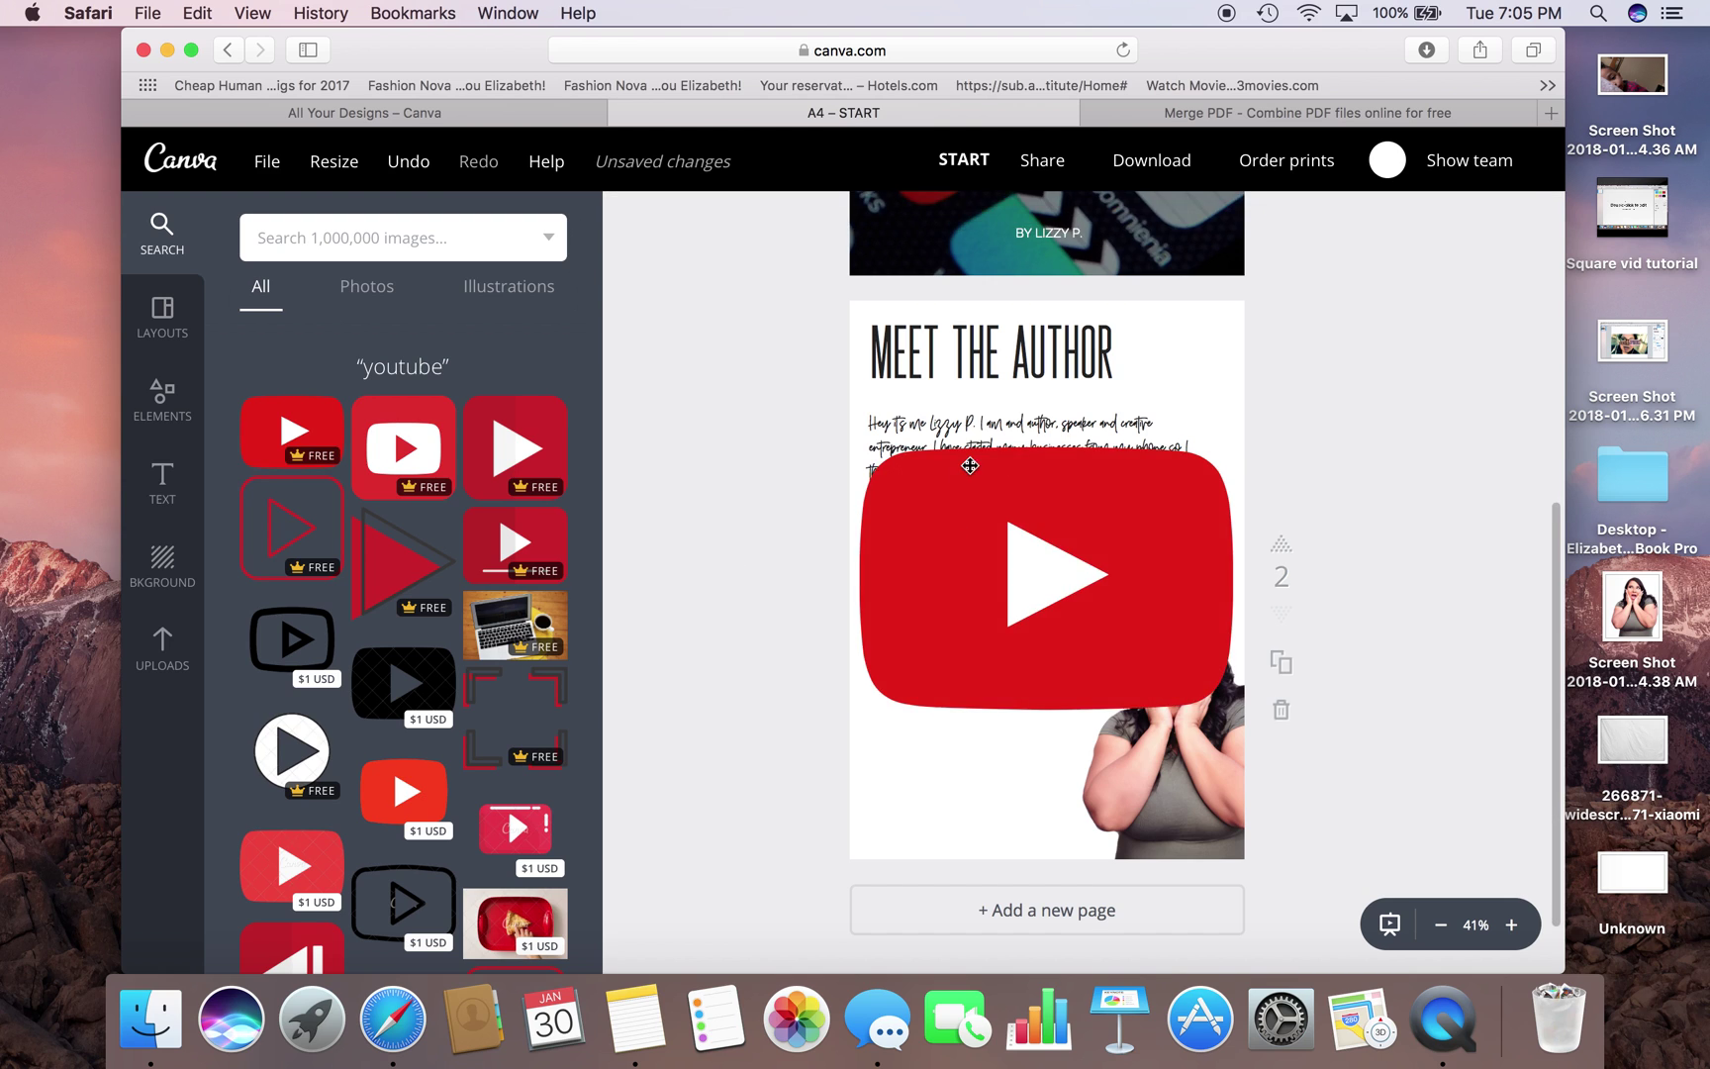
left_click_drag(1133, 539, 909, 542)
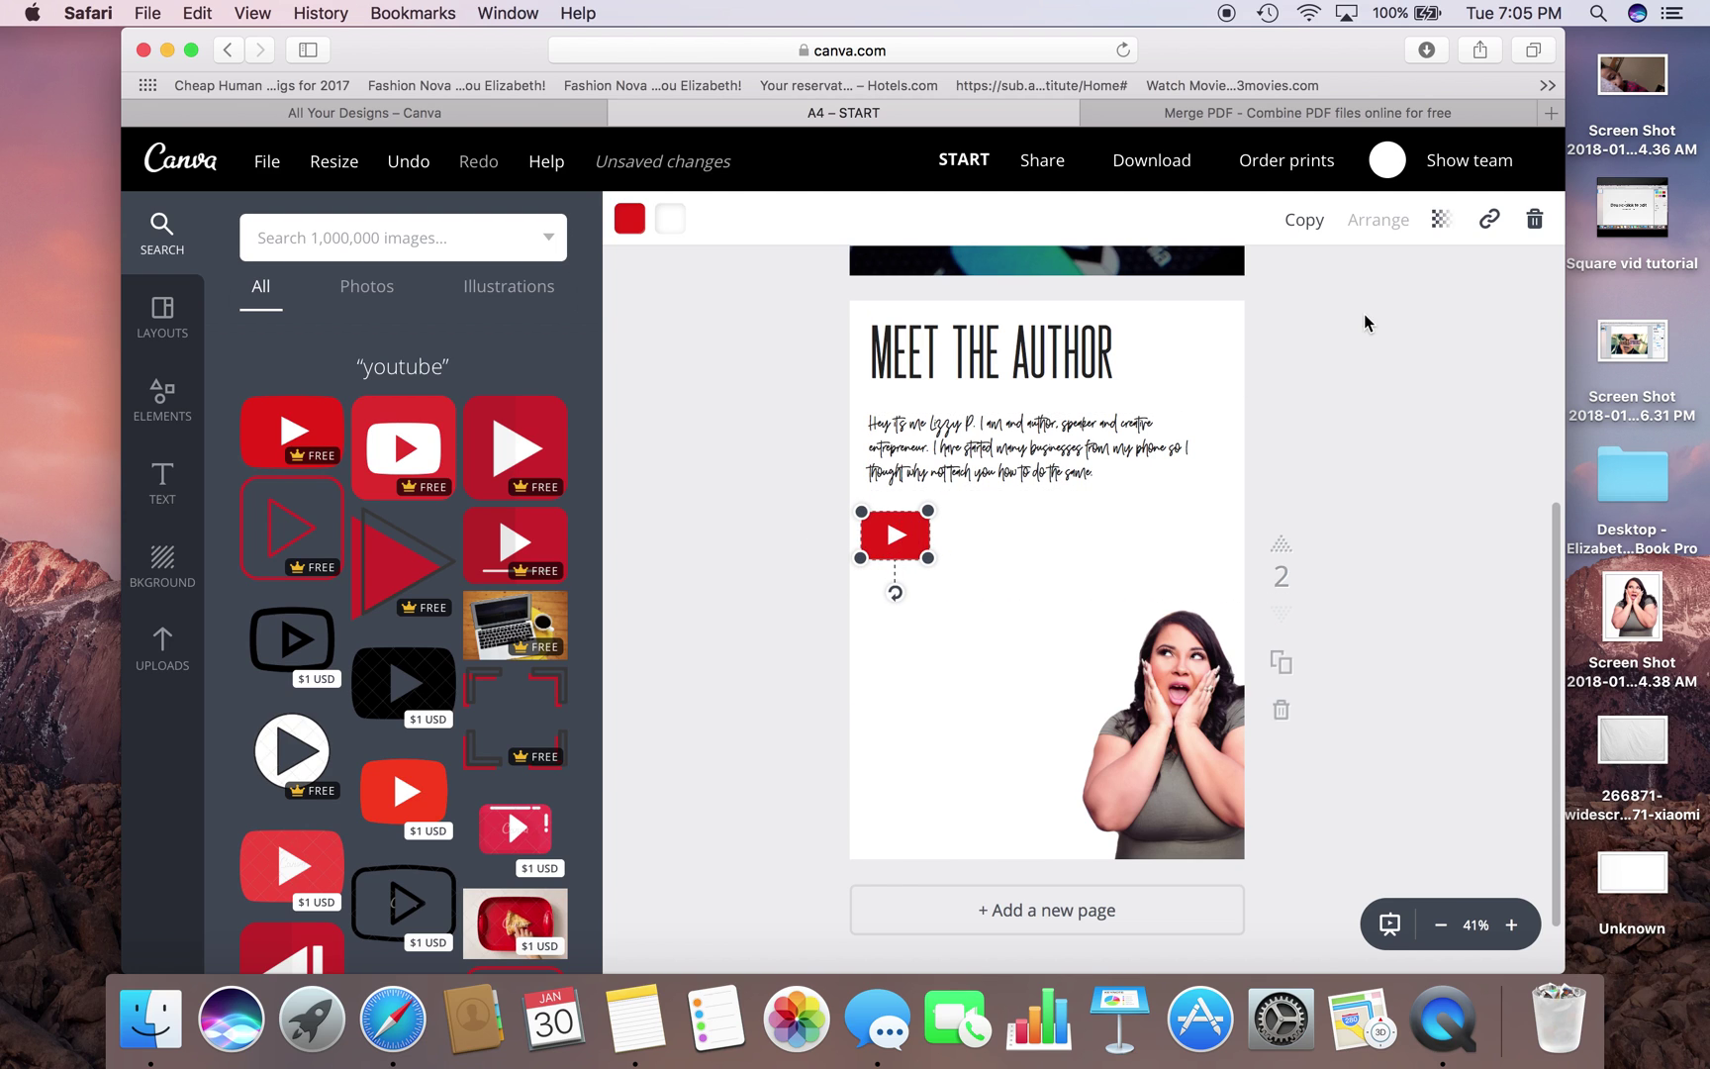
- Link the small YouTube icon to the author's YouTube channel web address
left_click(1490, 221)
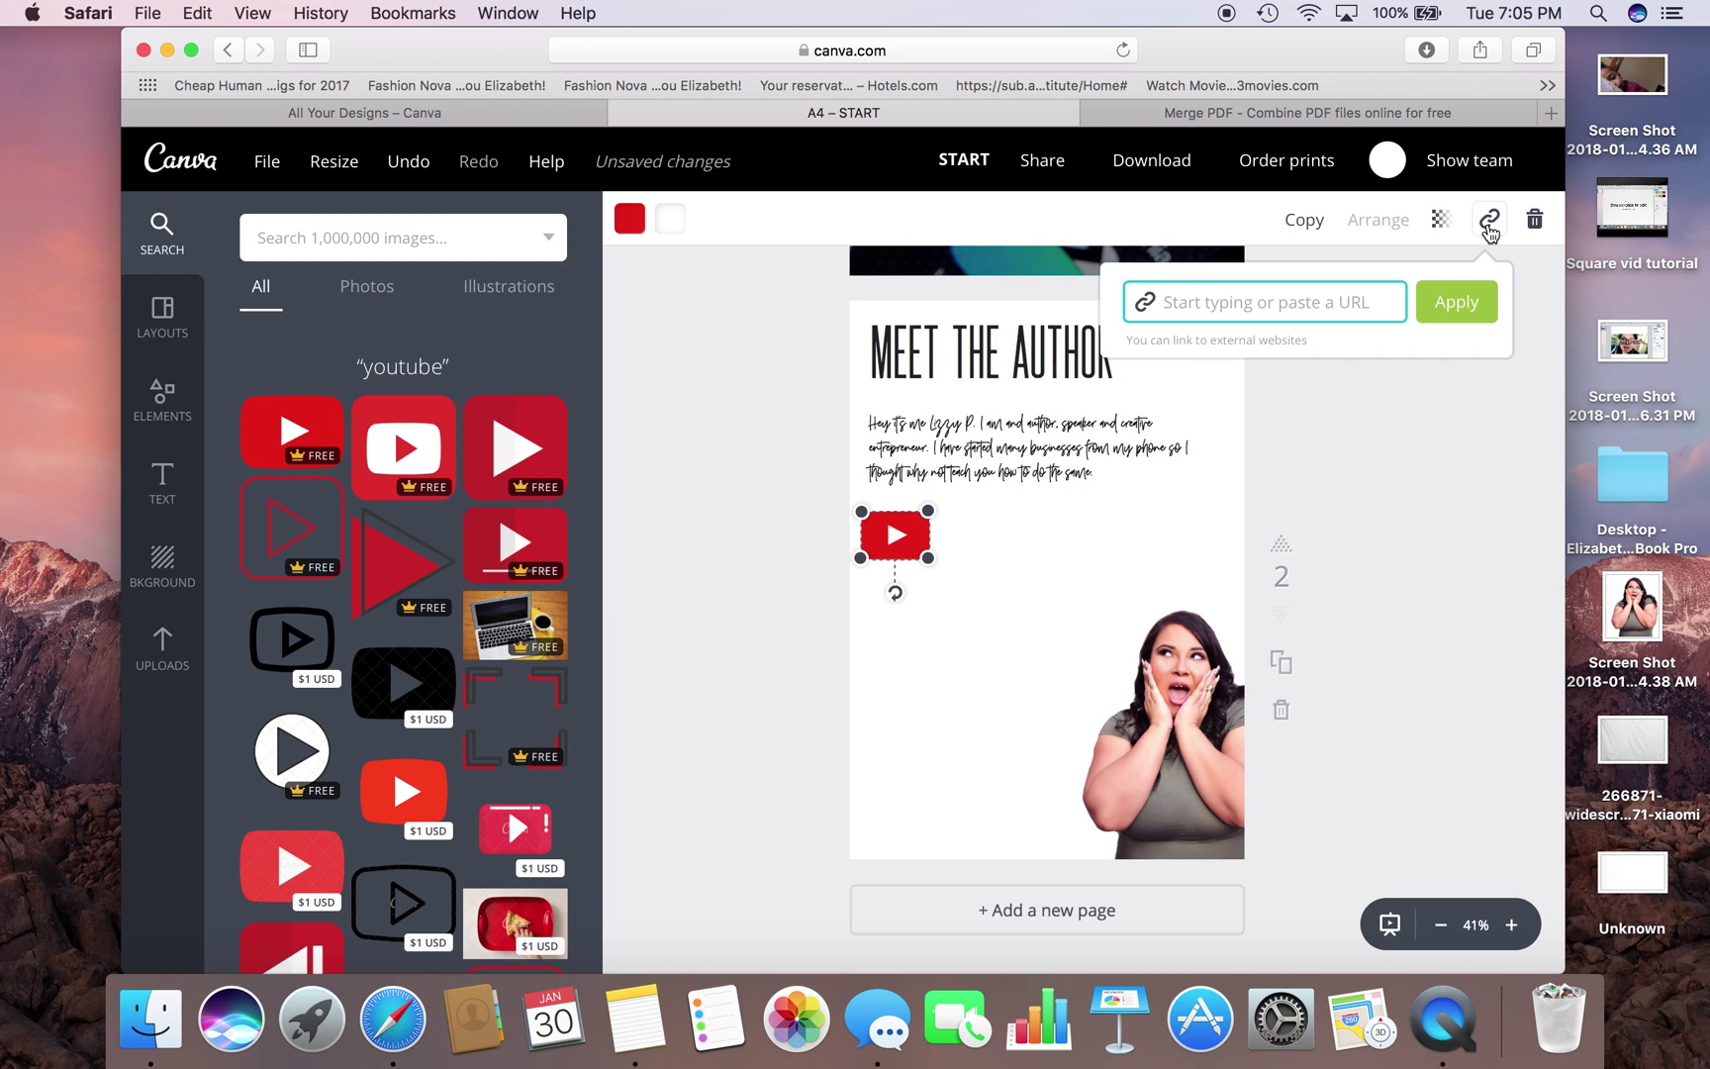
type("yout")
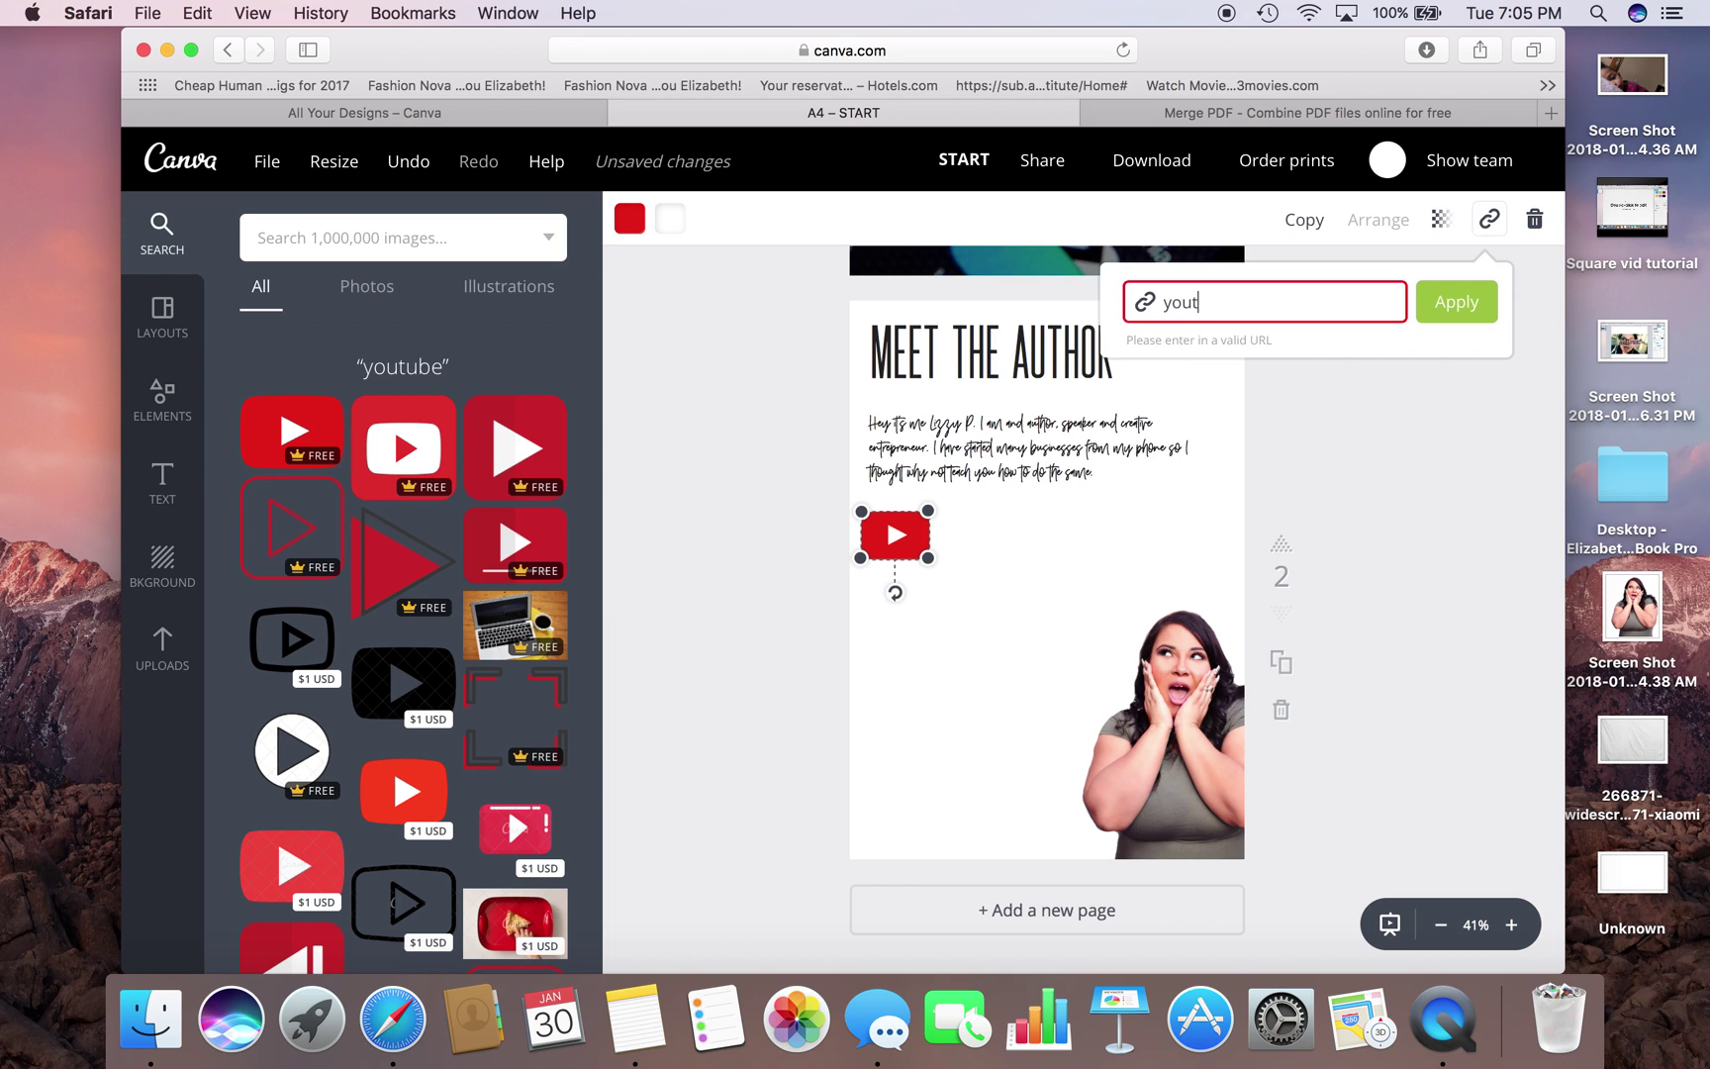
key("BackSpace")
key("BackSpace")
key("BackSpace")
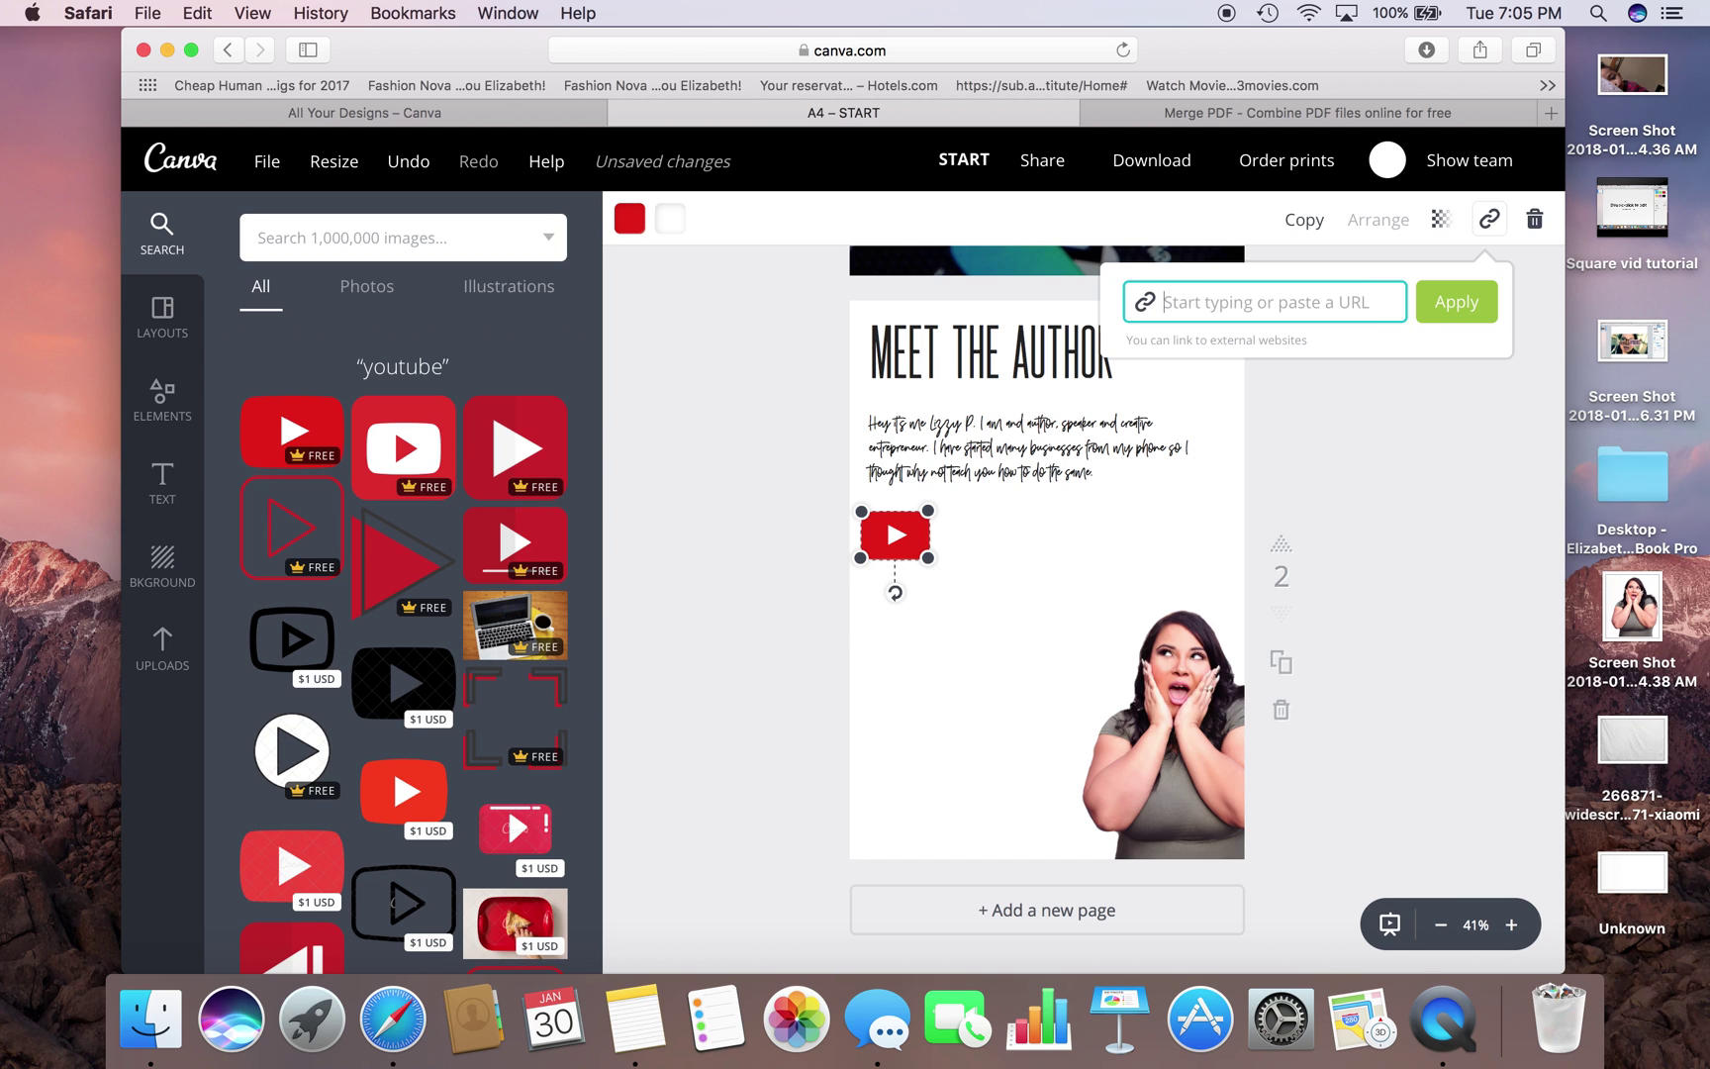
type("httt")
key("BackSpace")
type("p")
key("BackSpace")
type("t")
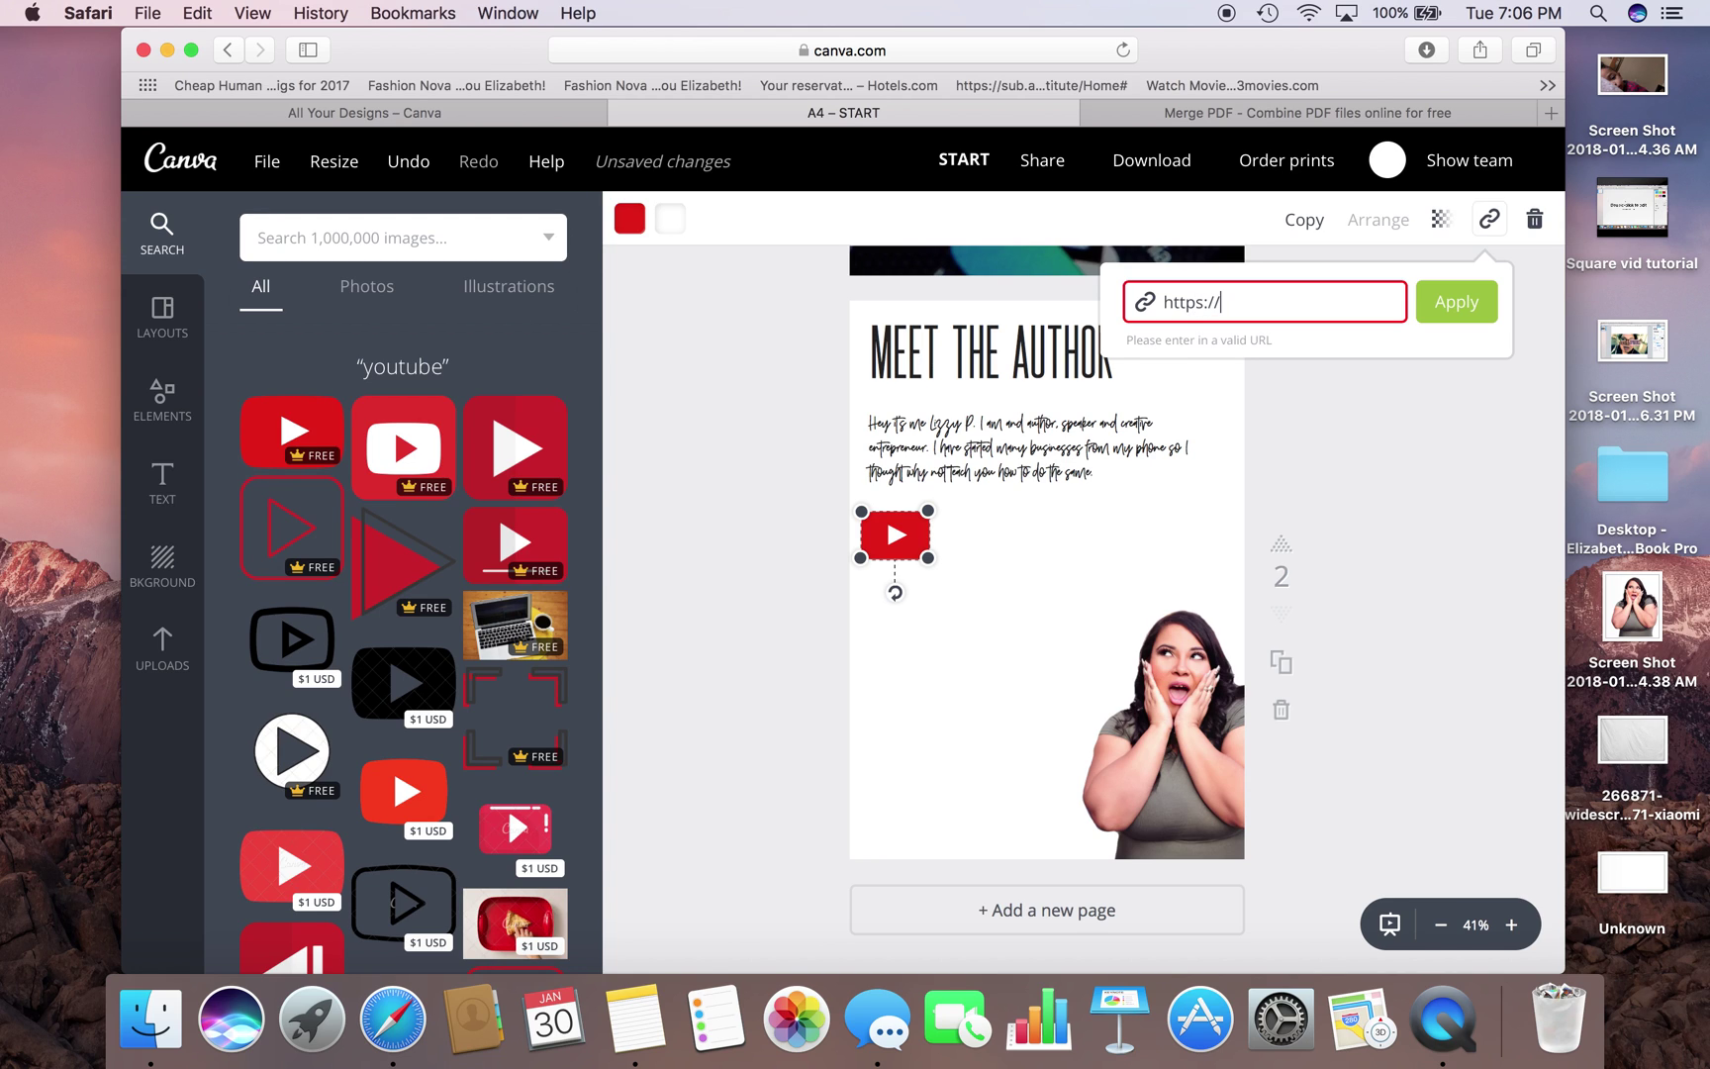
type("outube.com/bossy")
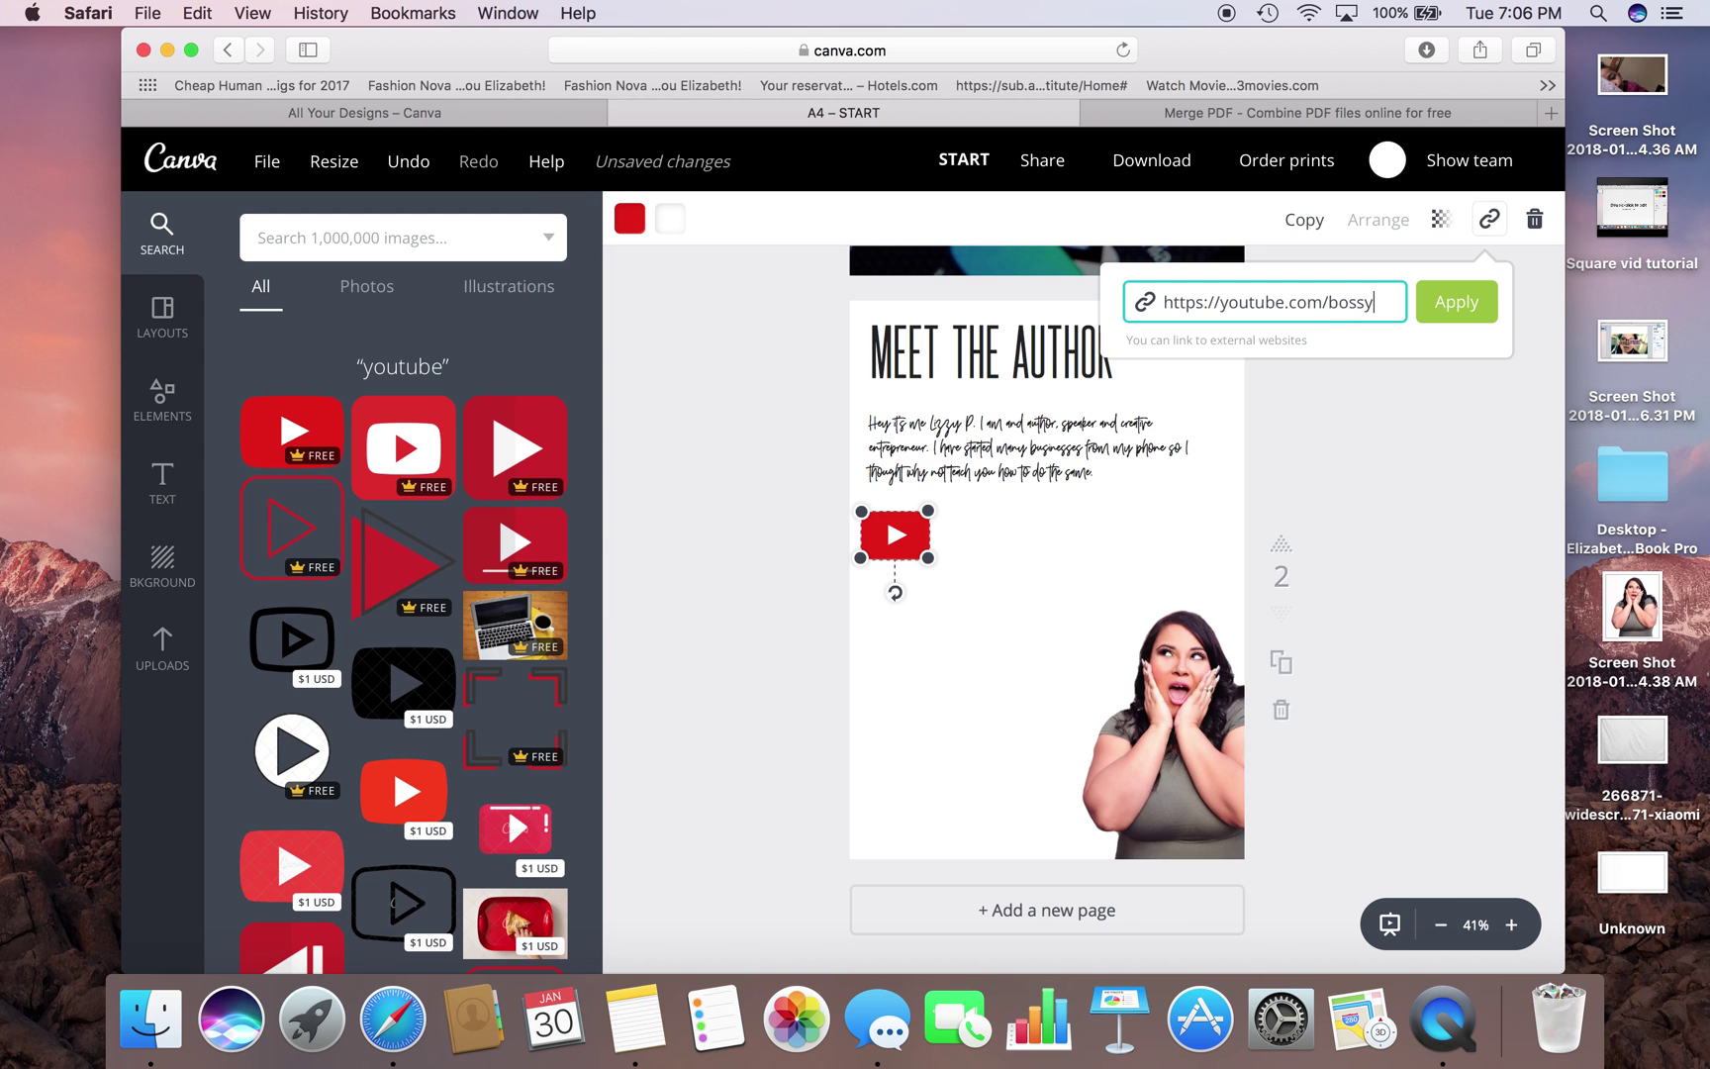
type("havior")
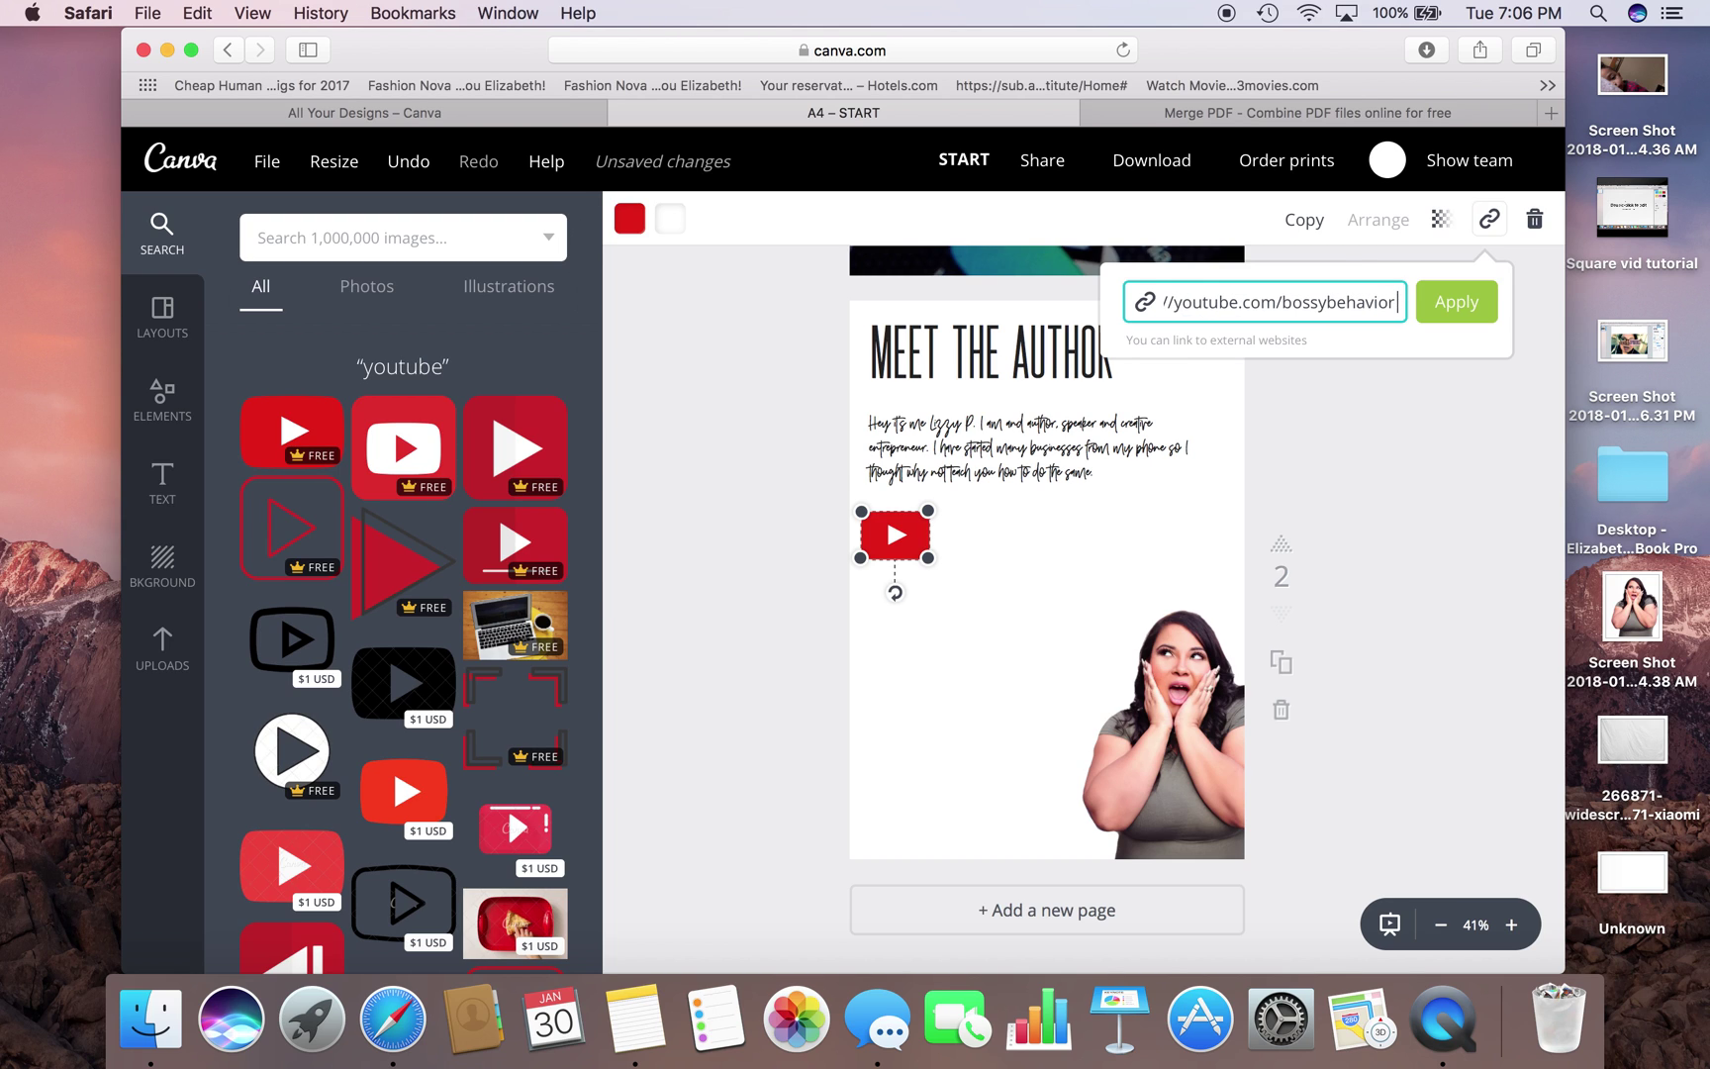
key("Return")
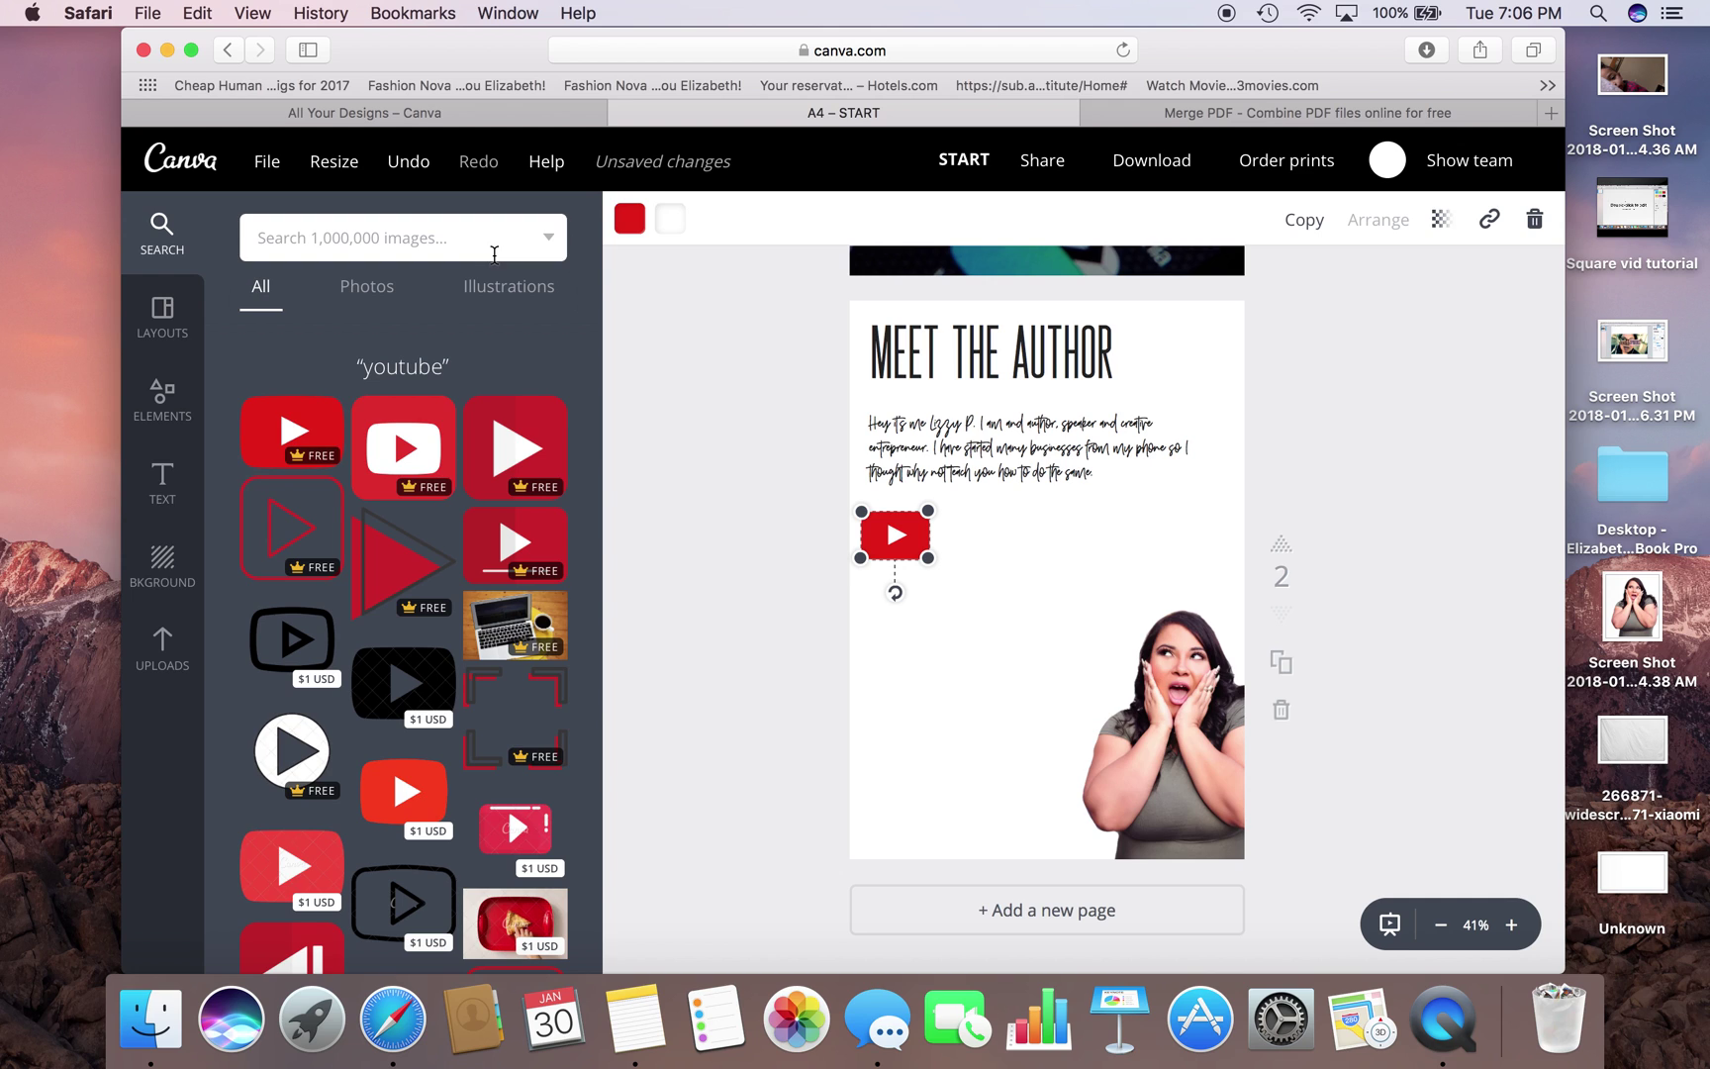
left_click(494, 254)
- Search the Canva graphics library for twitter, then facebook, then instagram
type("twitter")
key("Return")
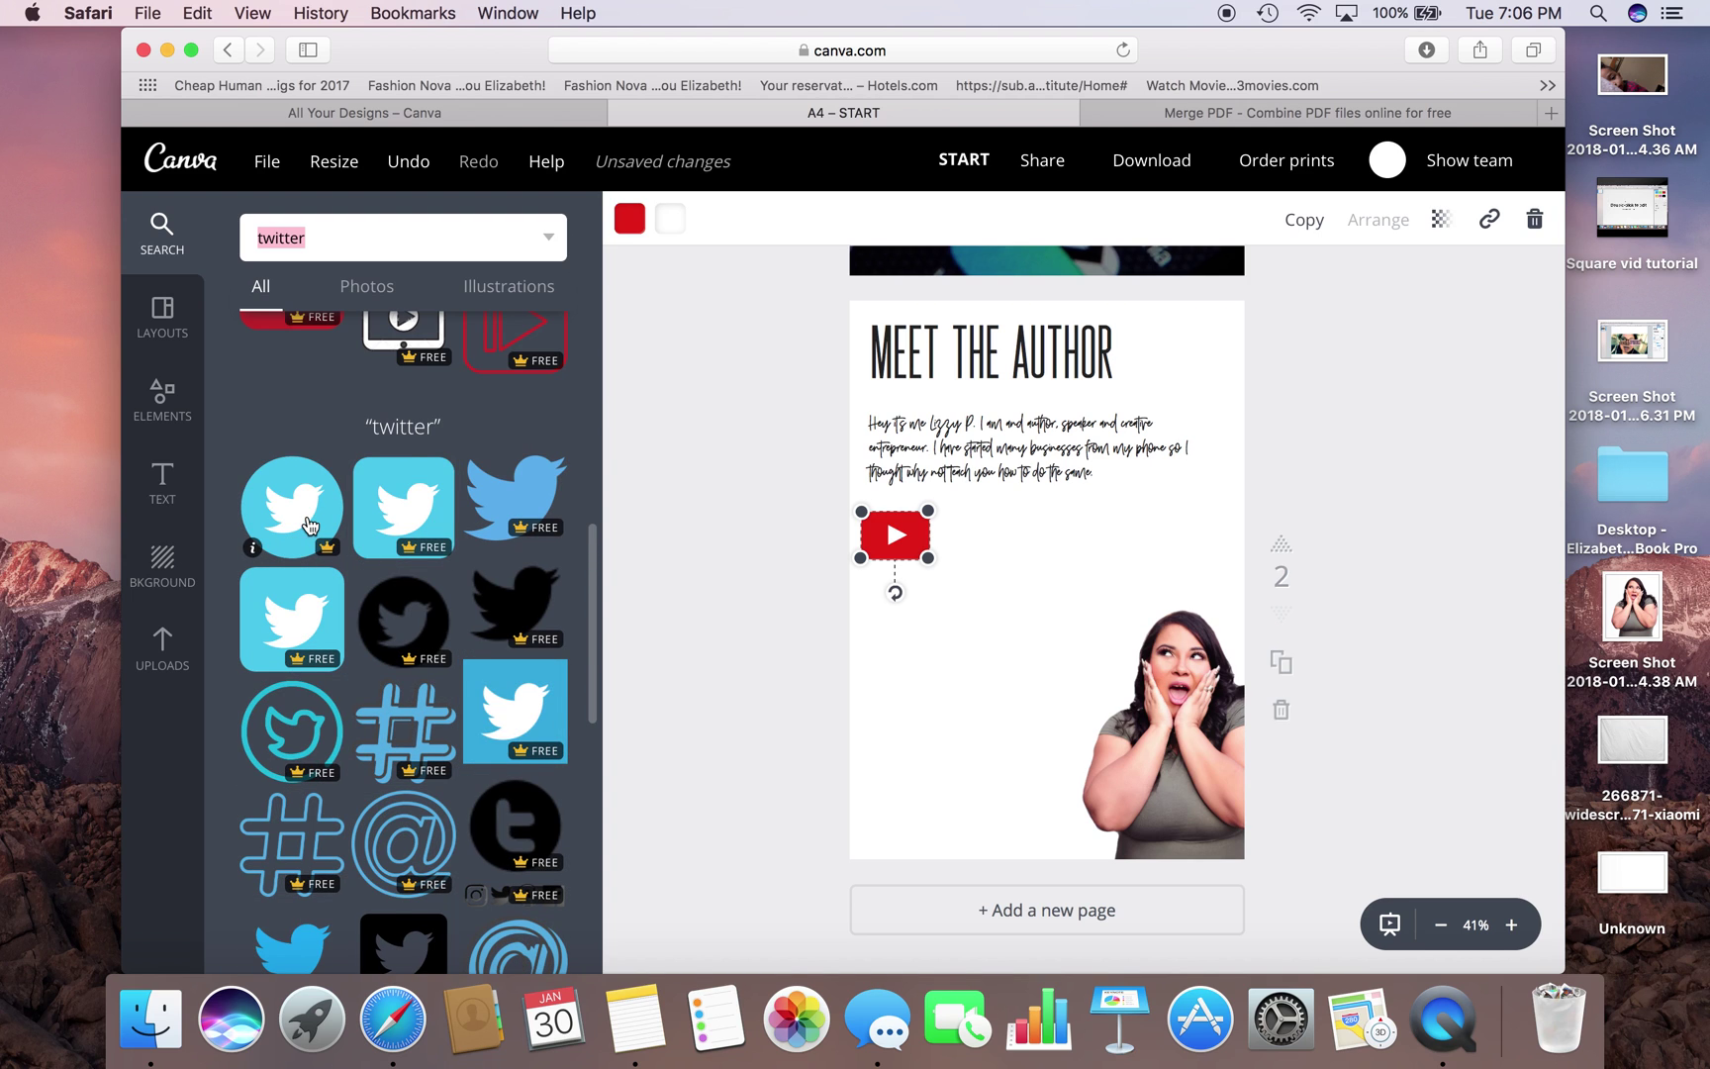
key("BackSpace")
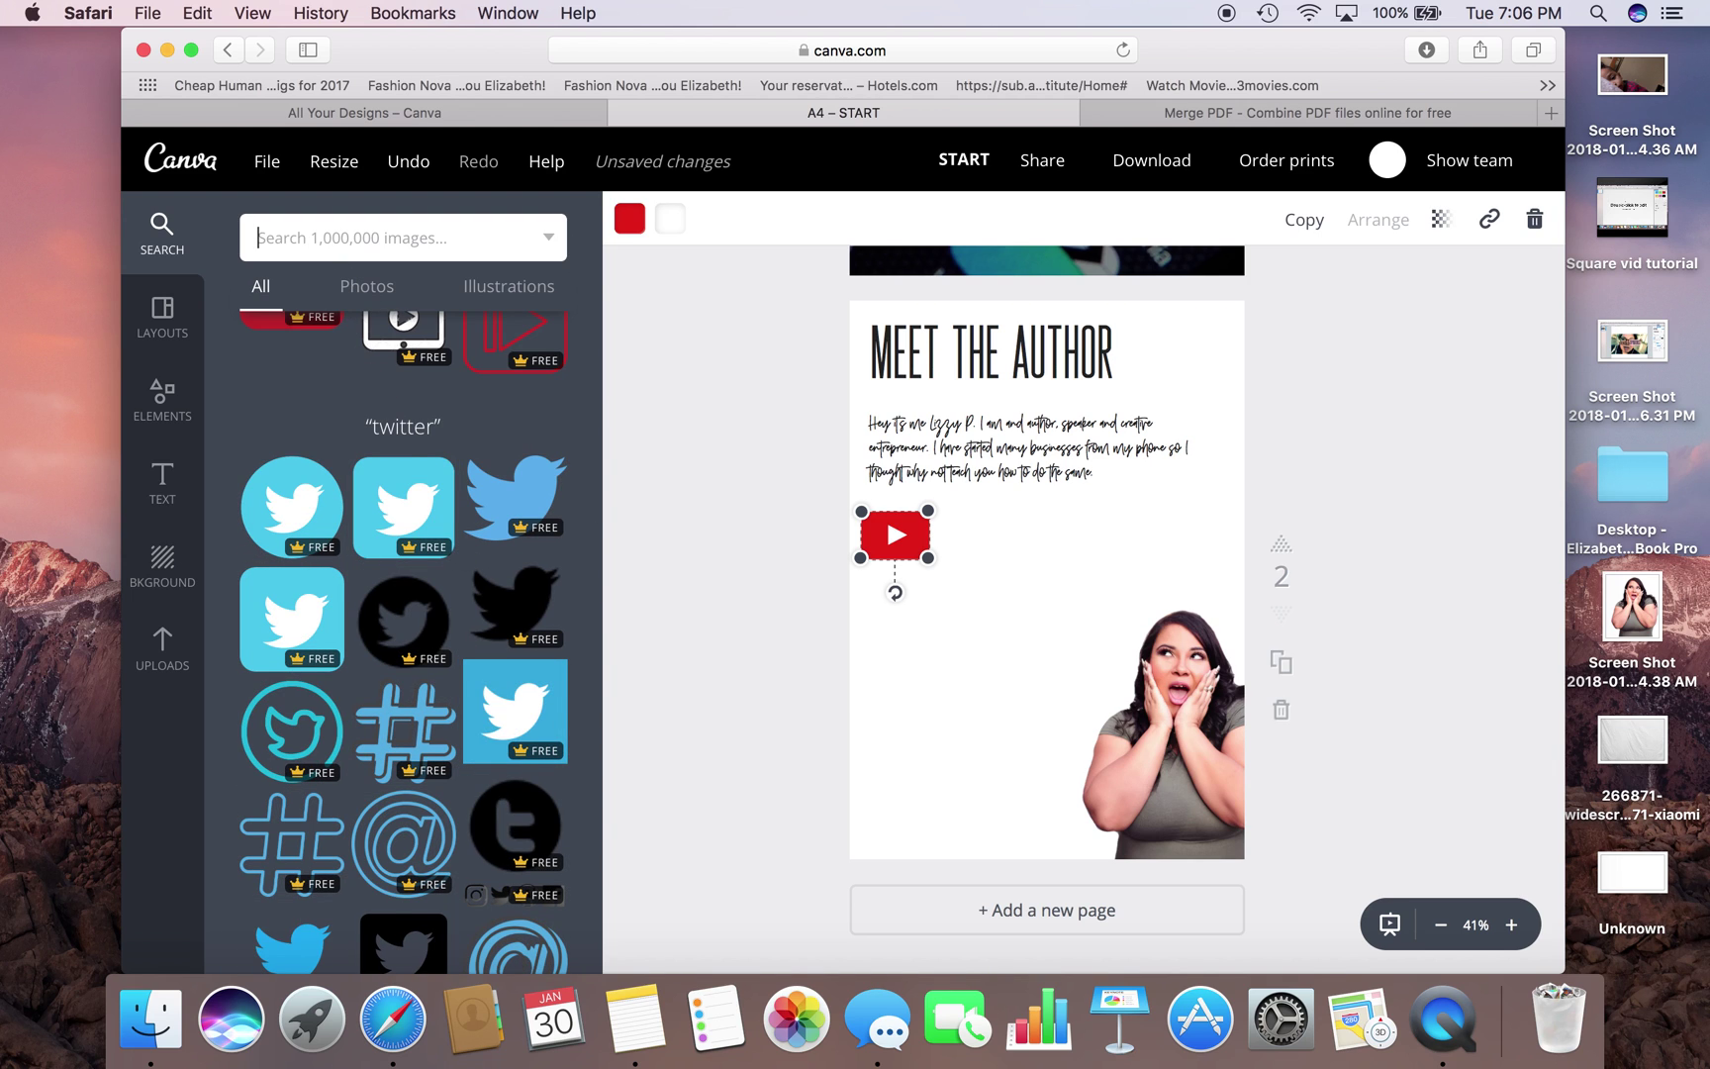
type("facebook")
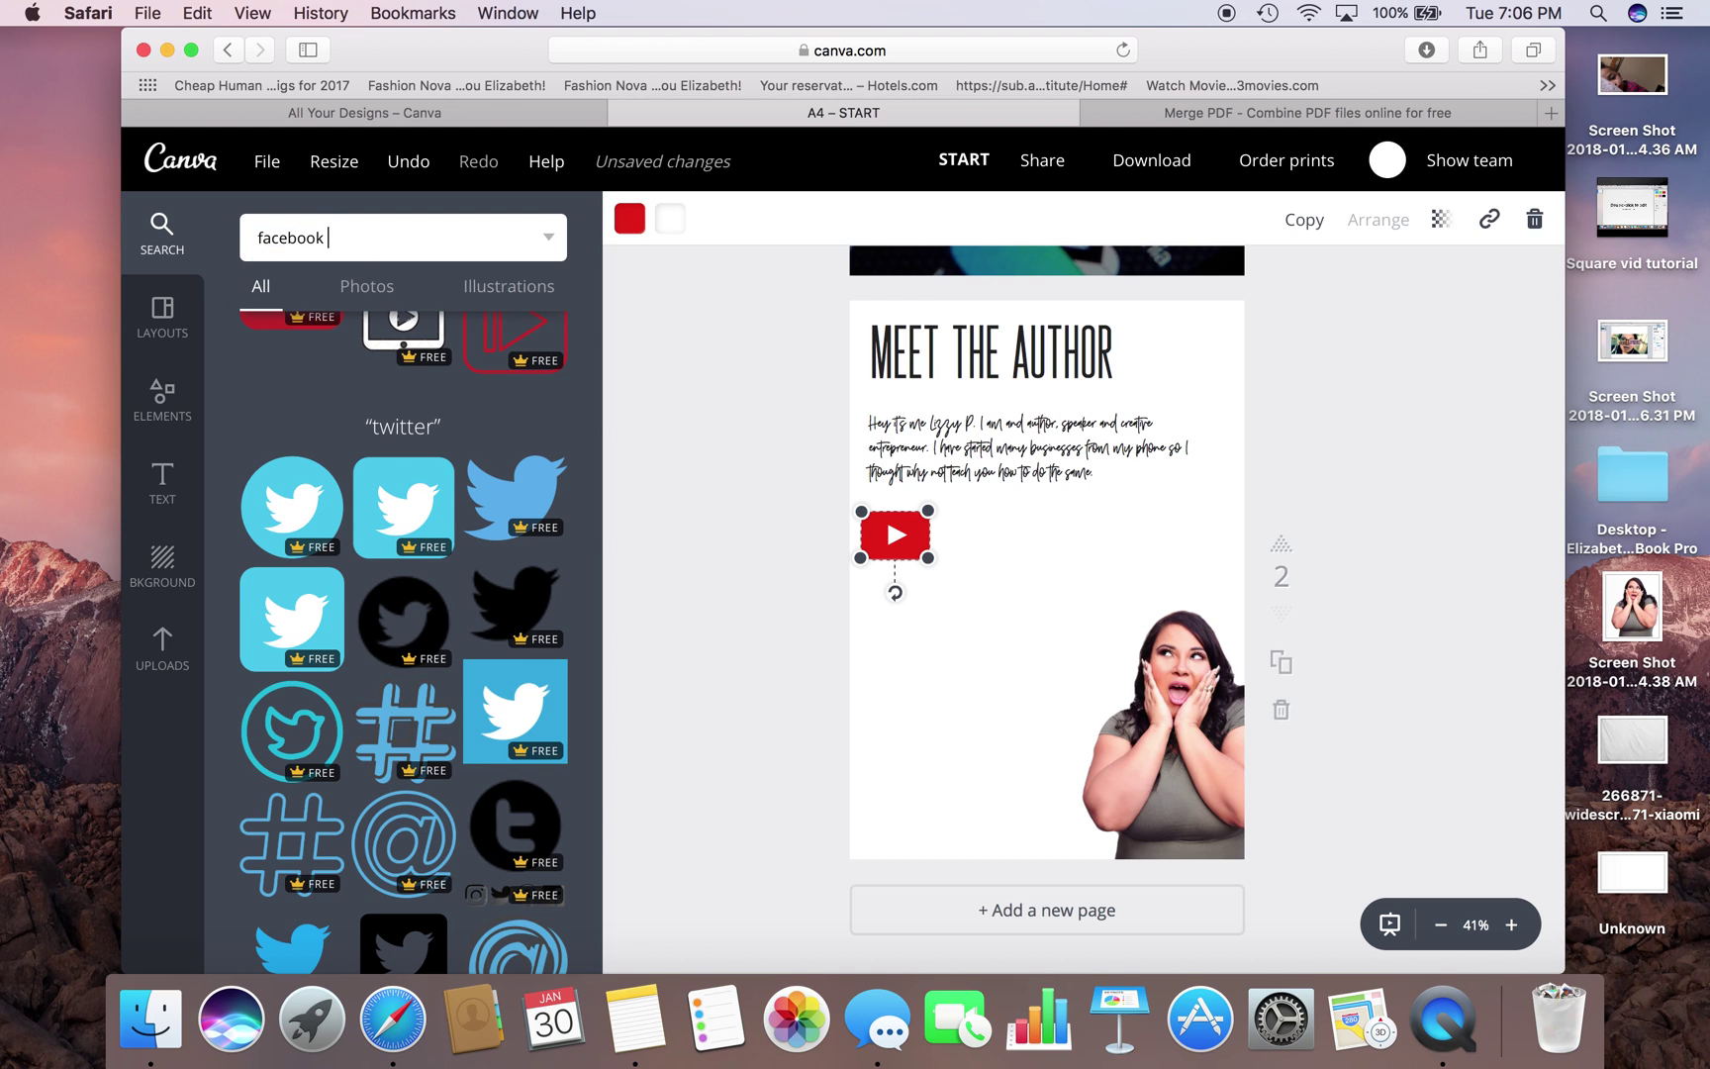
key("Return")
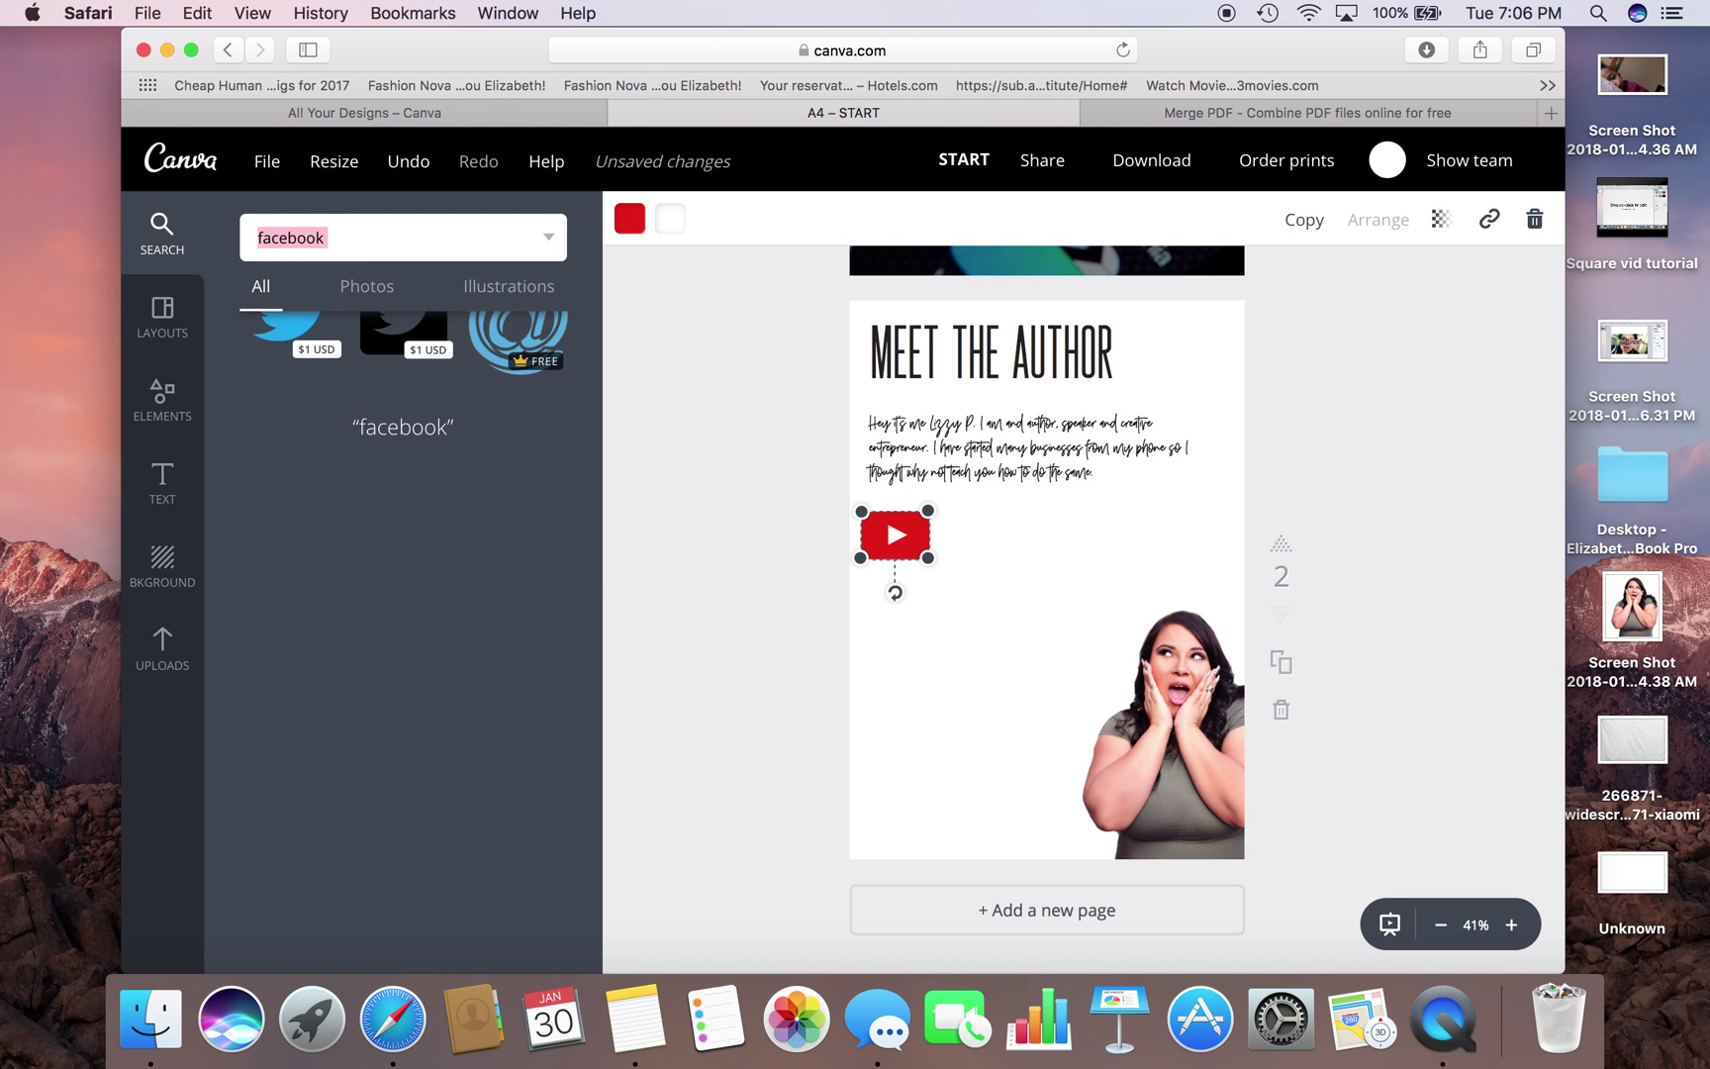
type("i")
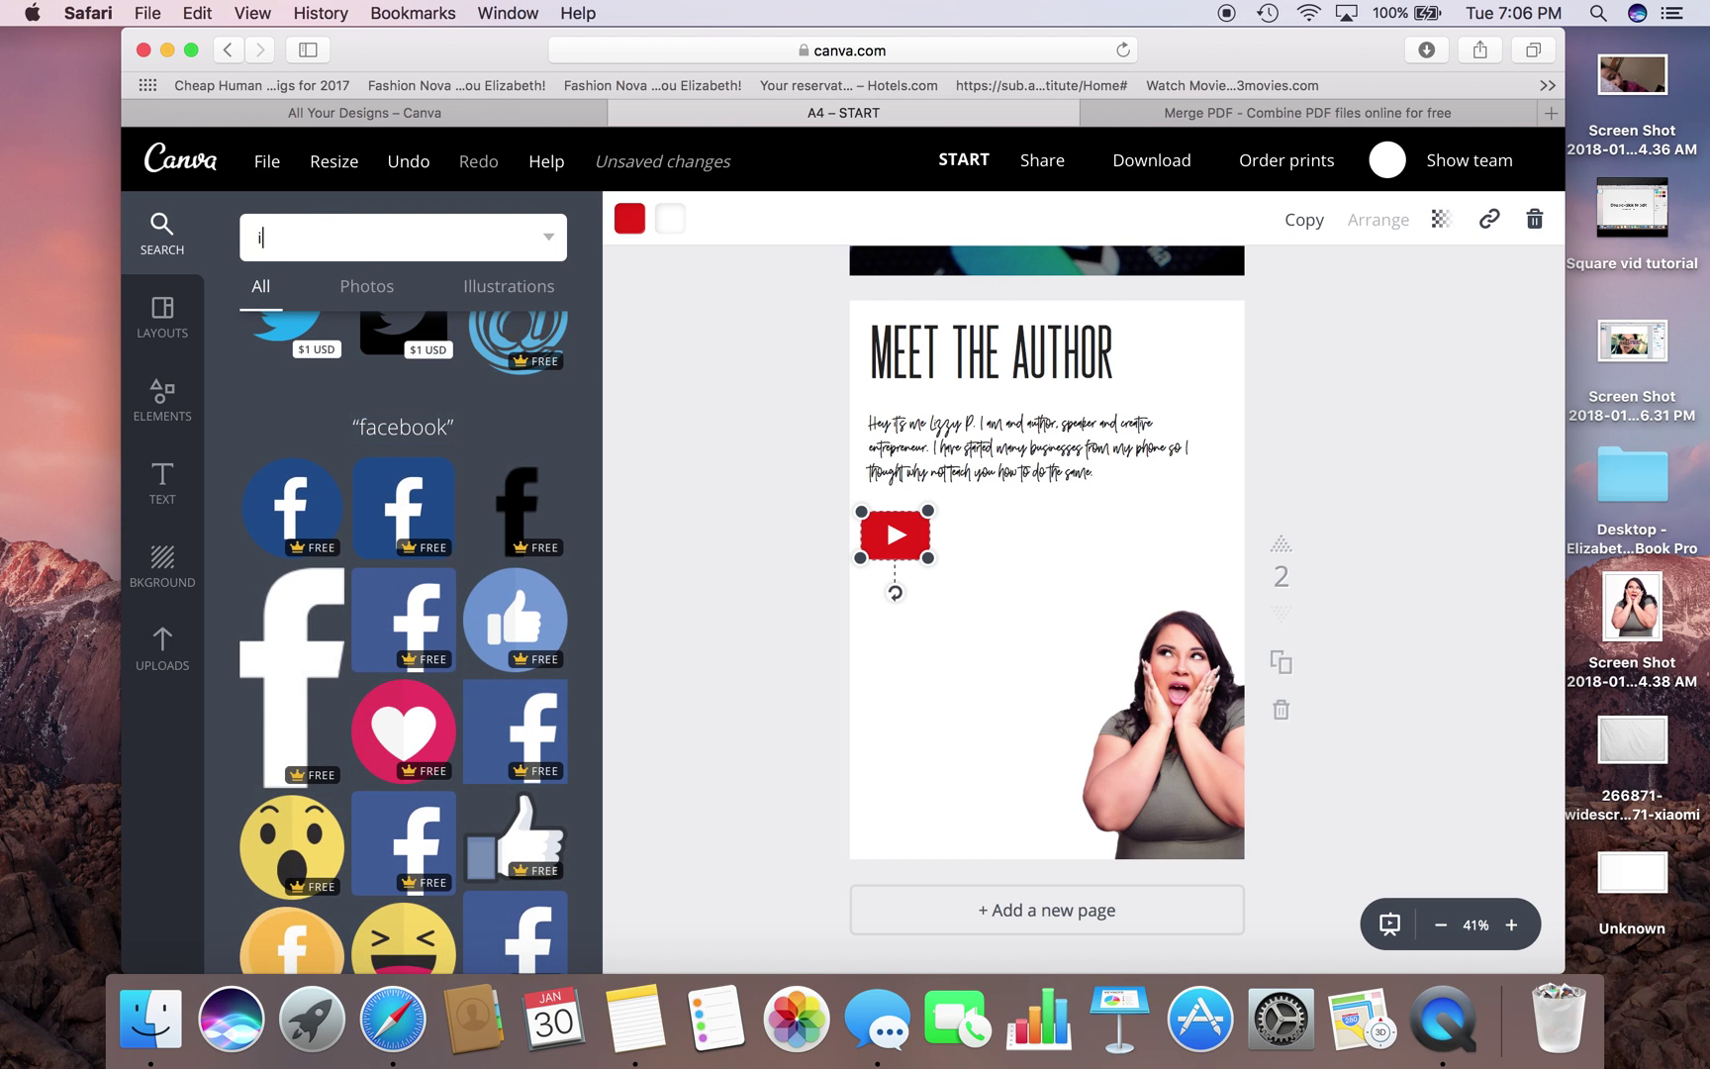
type("nstagr")
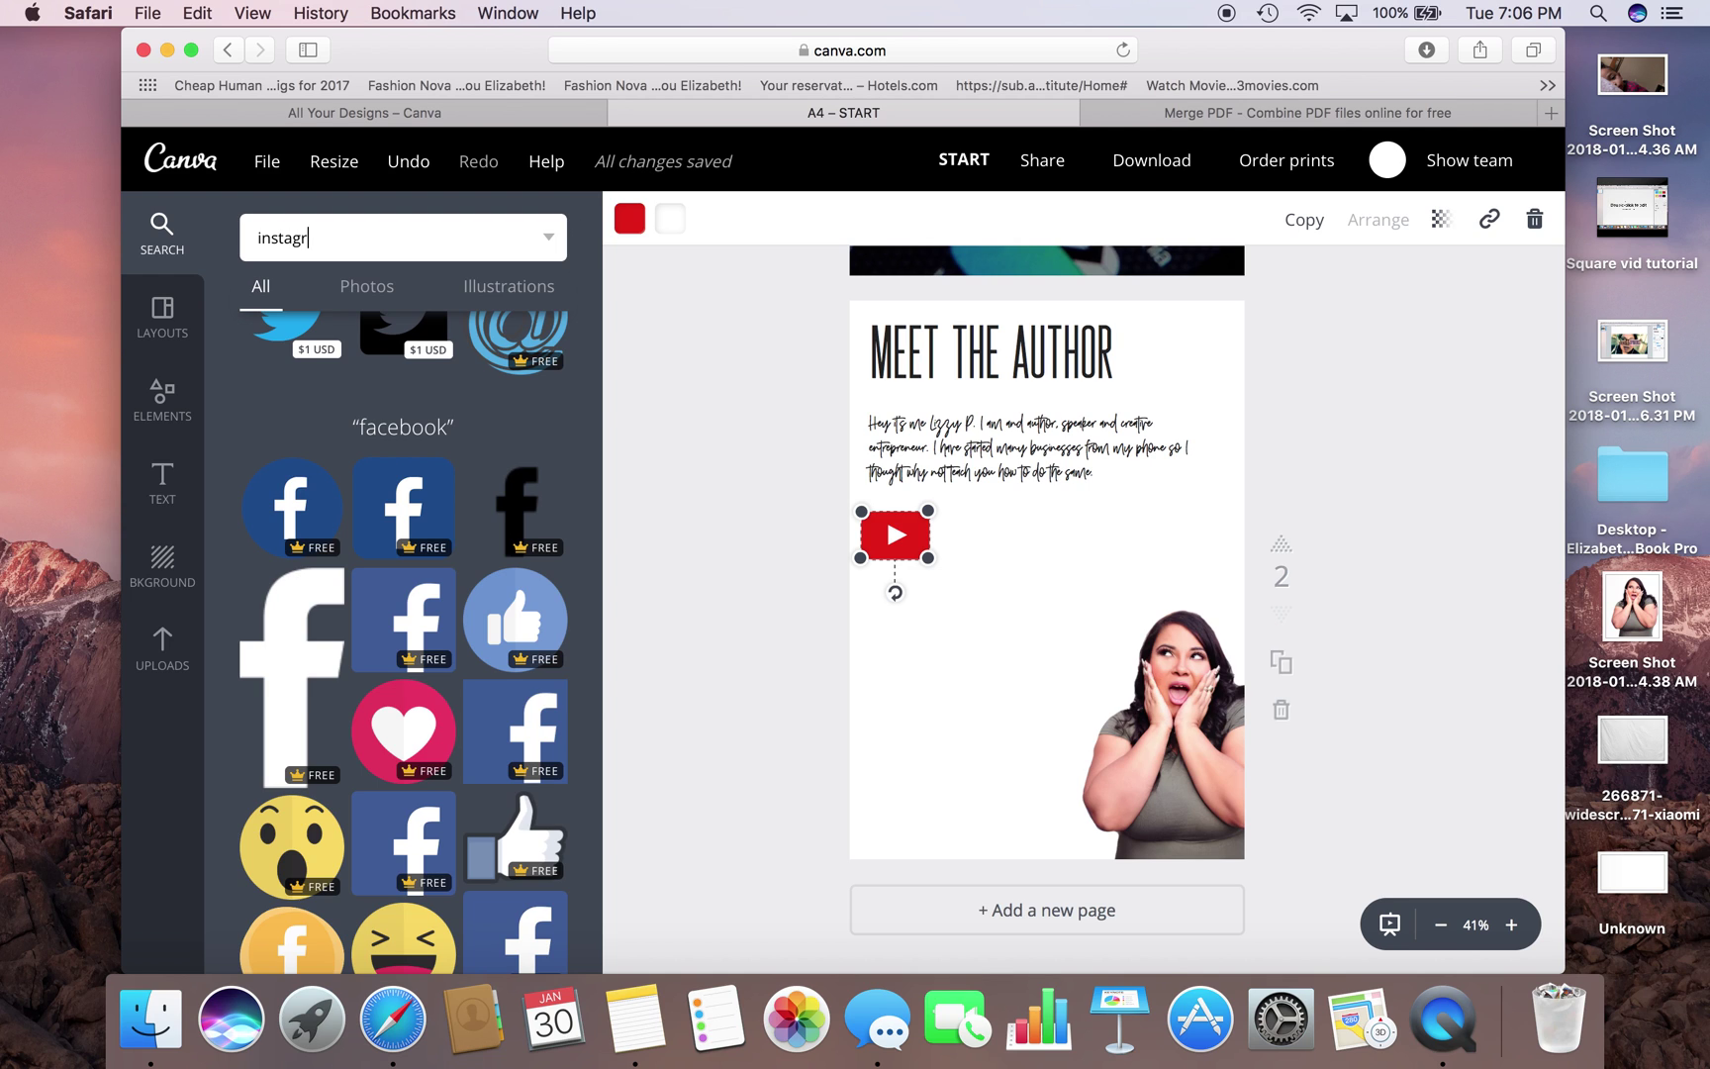
type("am")
key("Return")
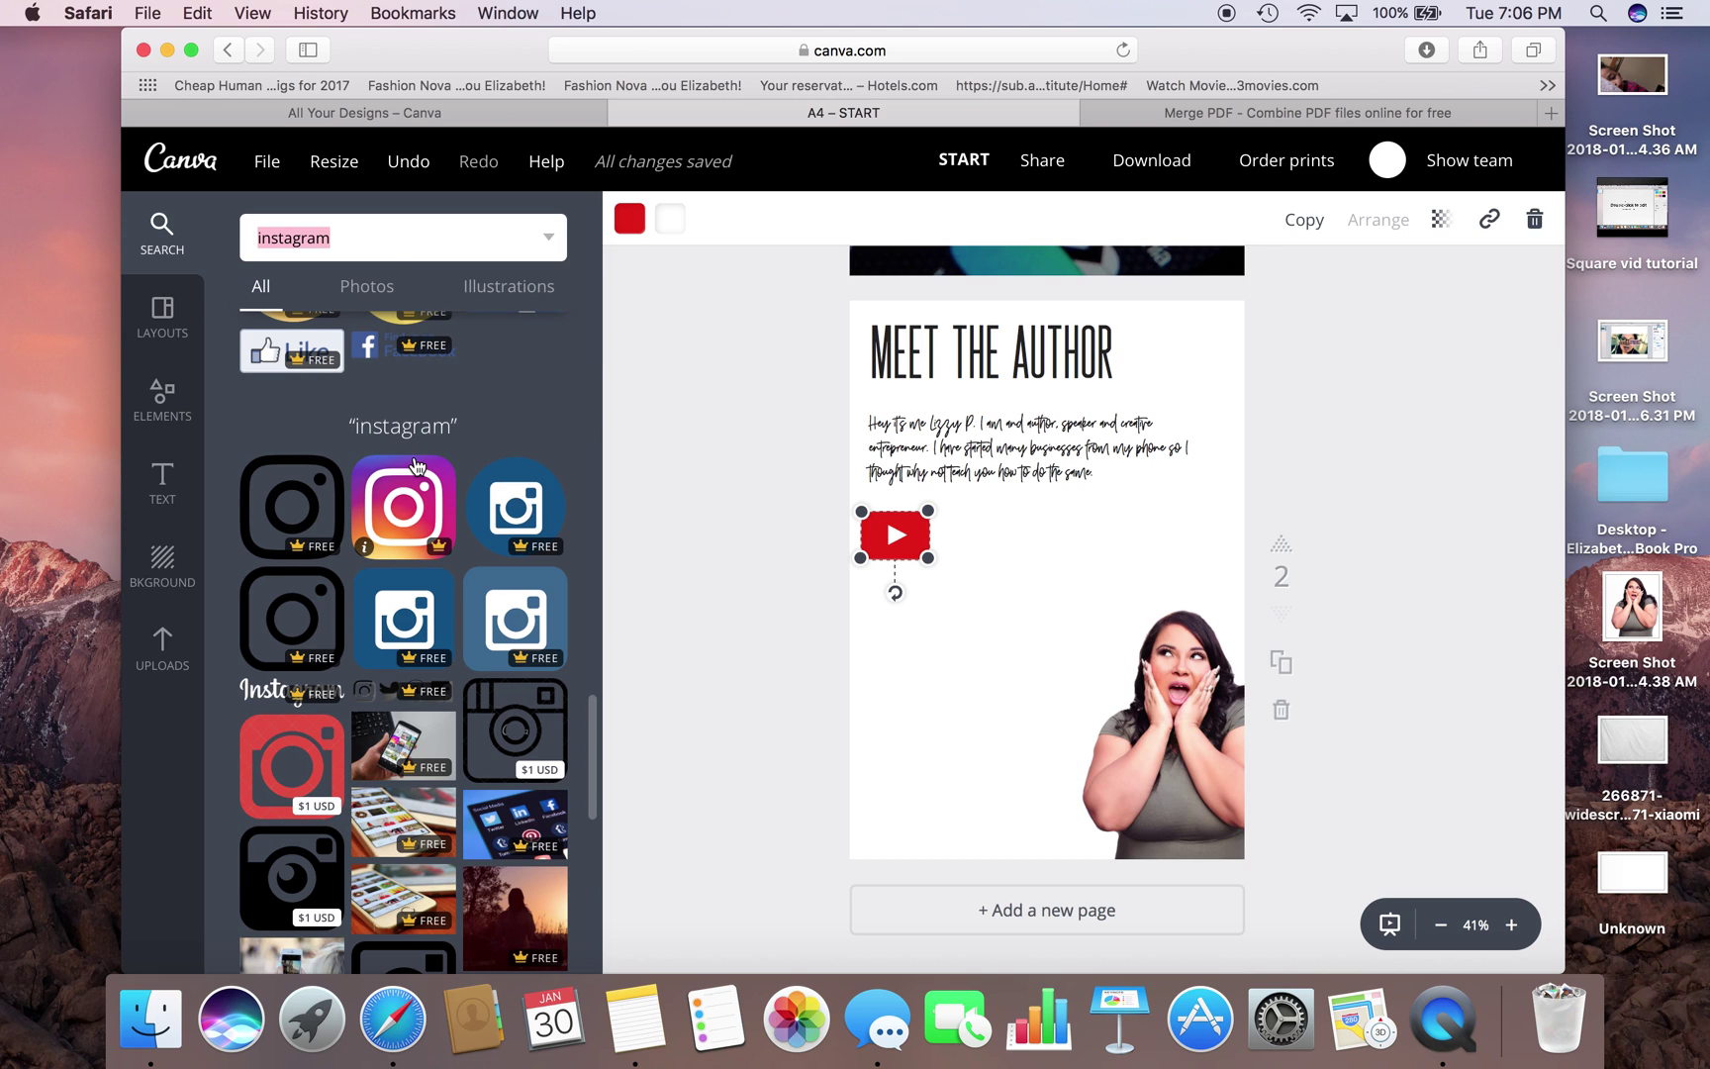
- Search the graphics for computer and scroll through the computer, laptop and monitor results
key("BackSpace")
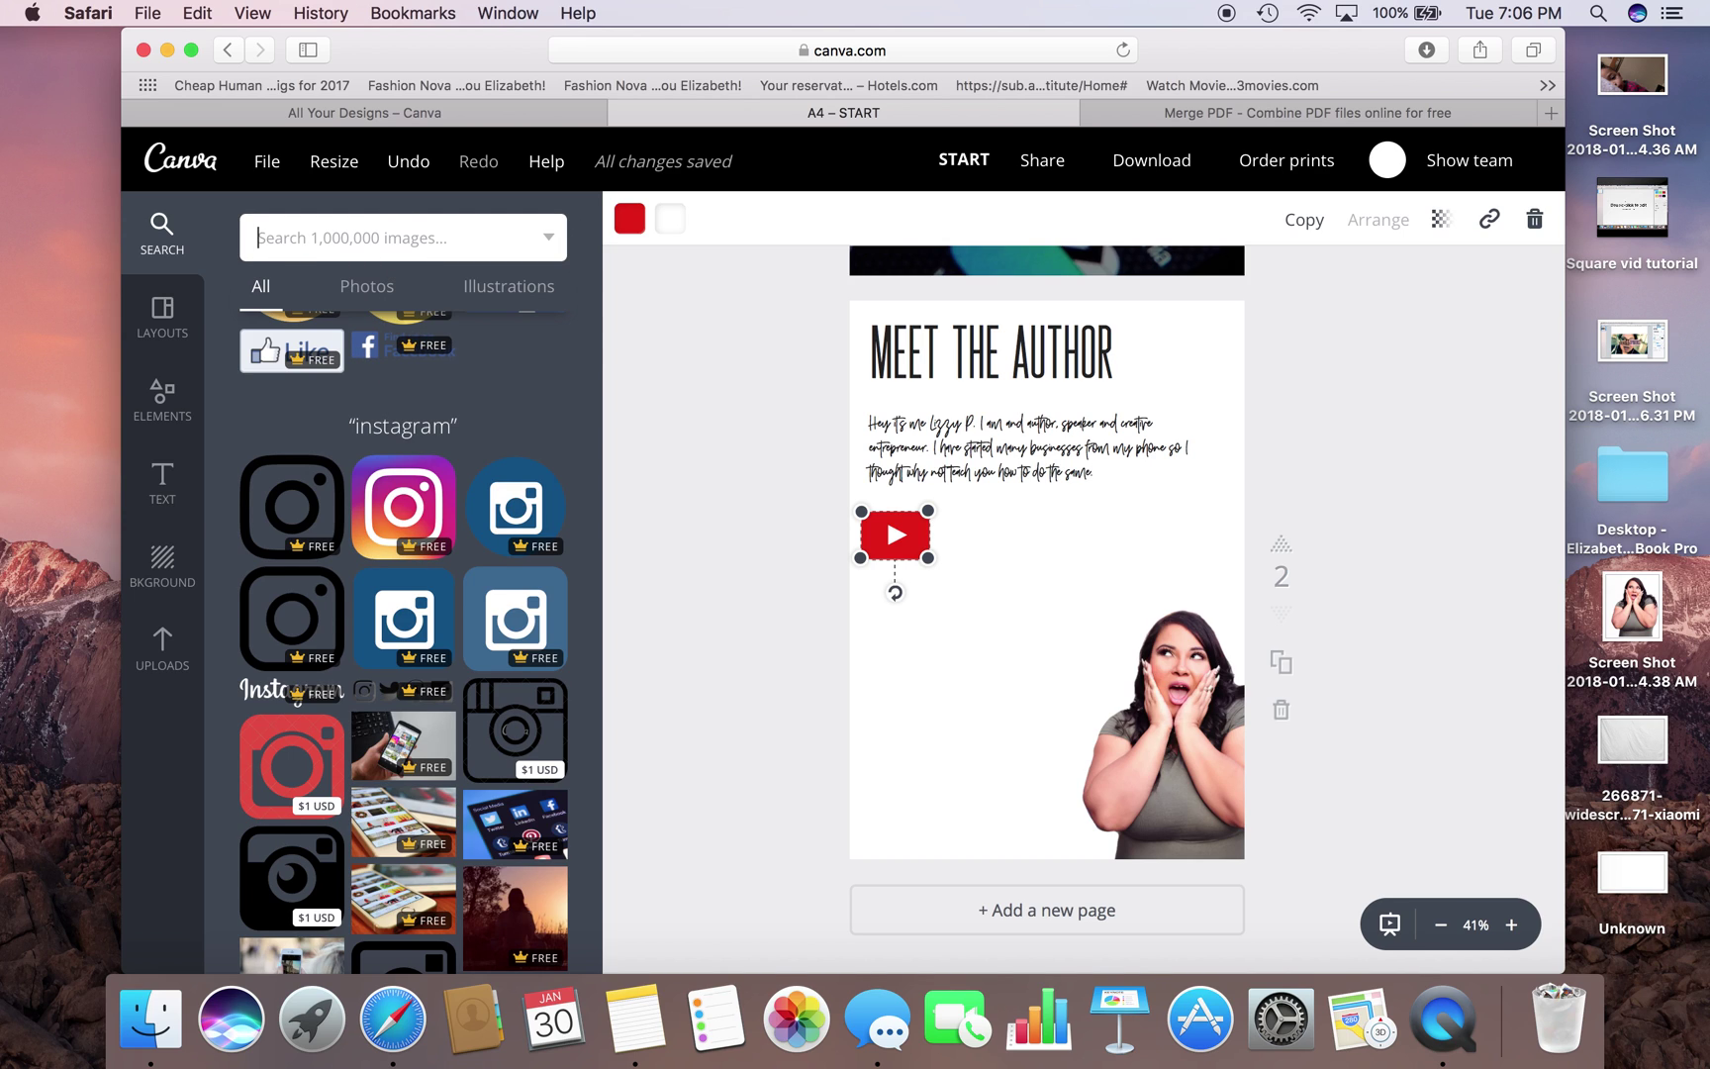
type("computer")
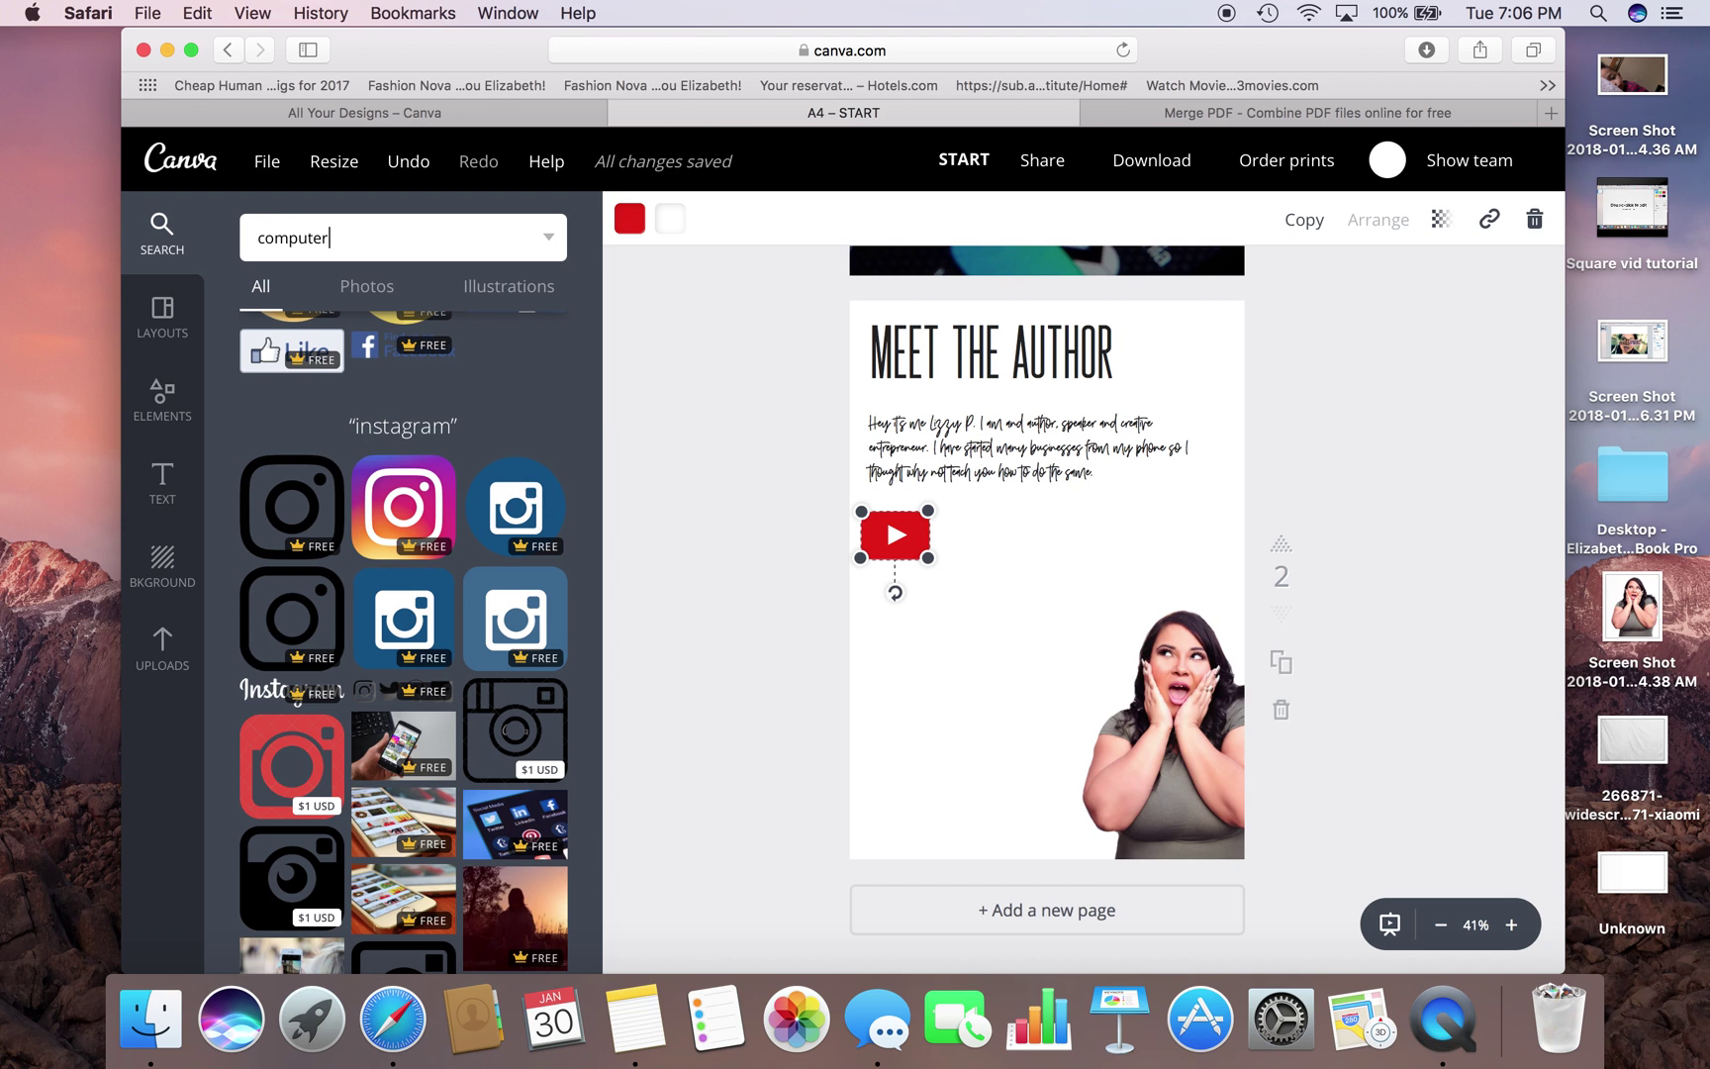
key("Return")
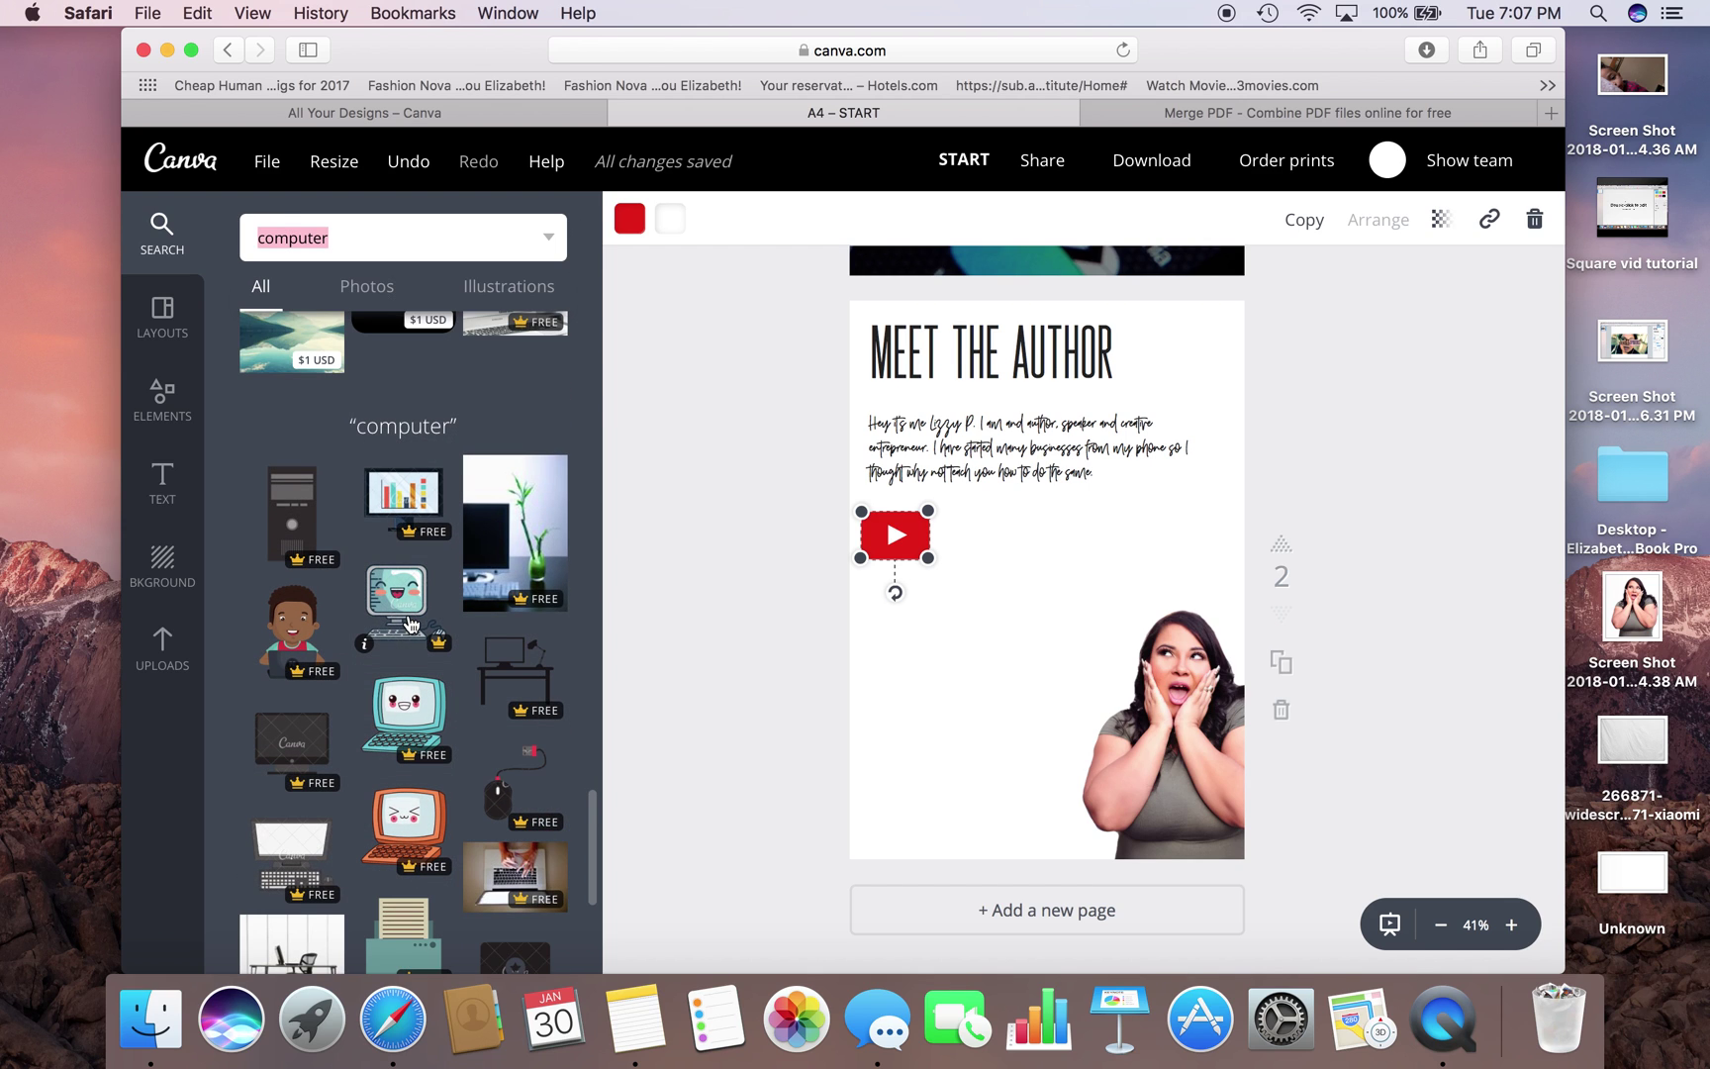
scroll(418, 693, "down", 10)
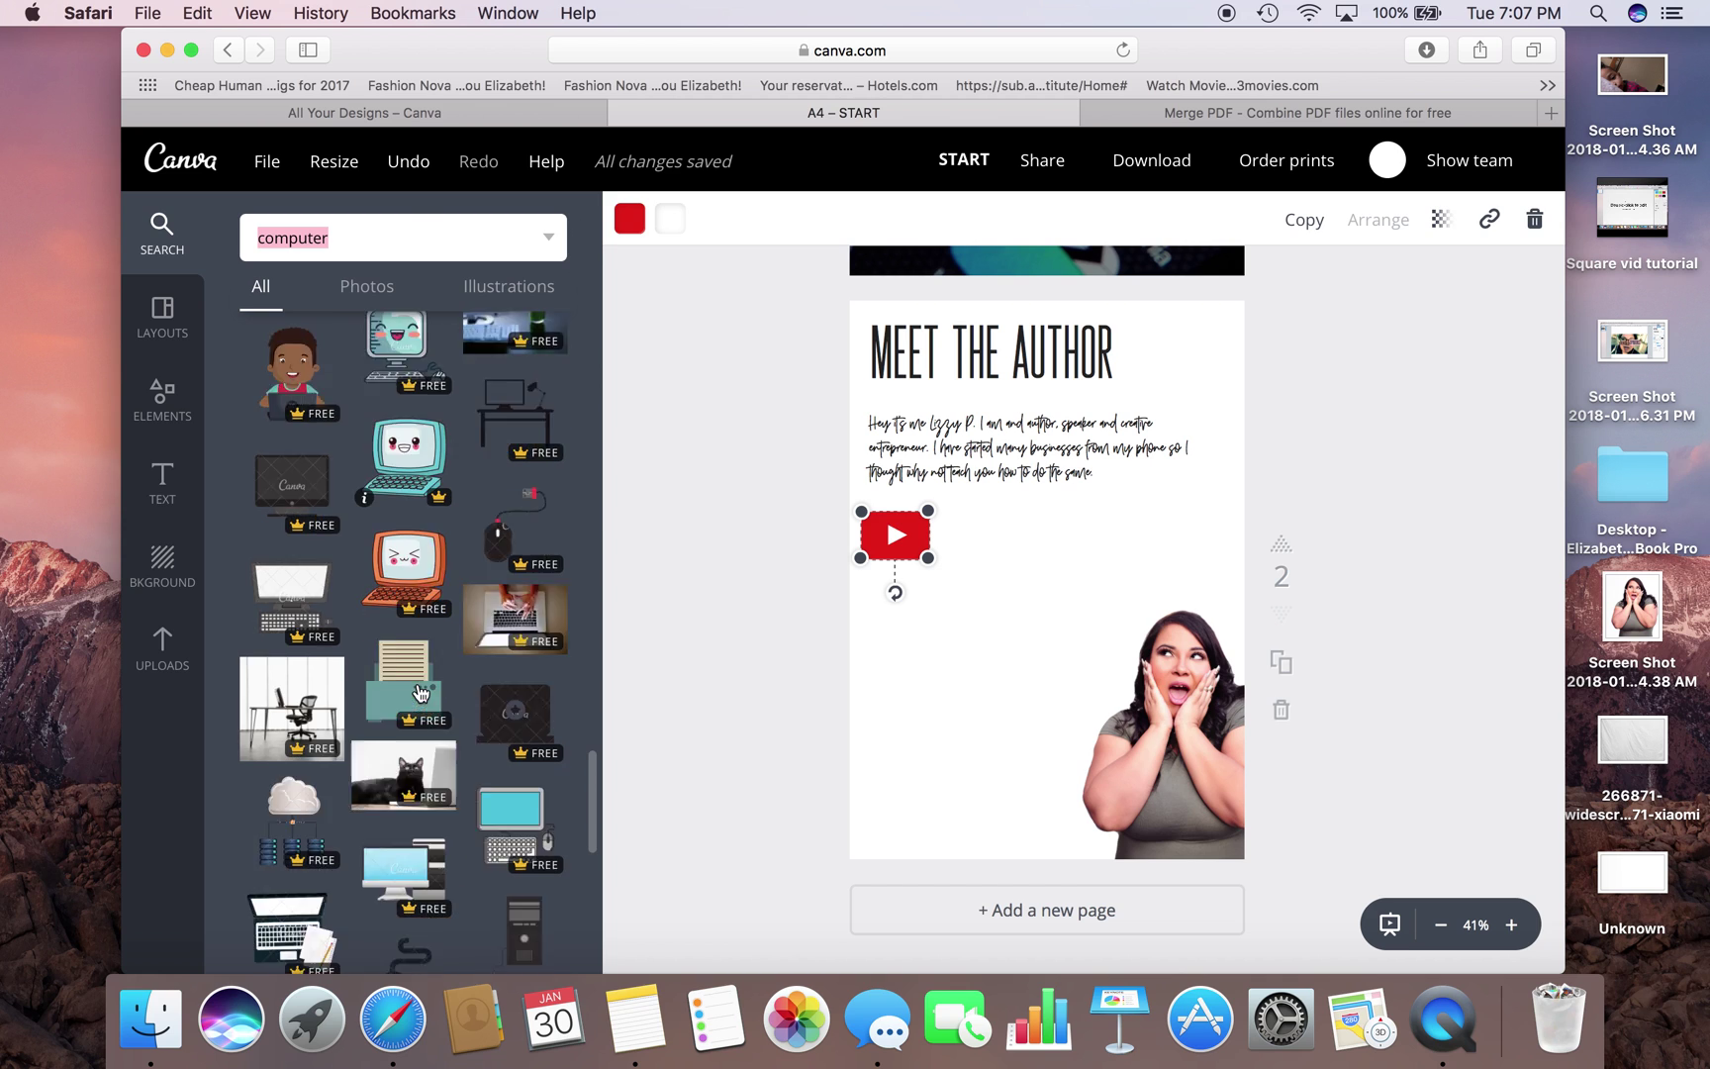
scroll(417, 693, "down", 6)
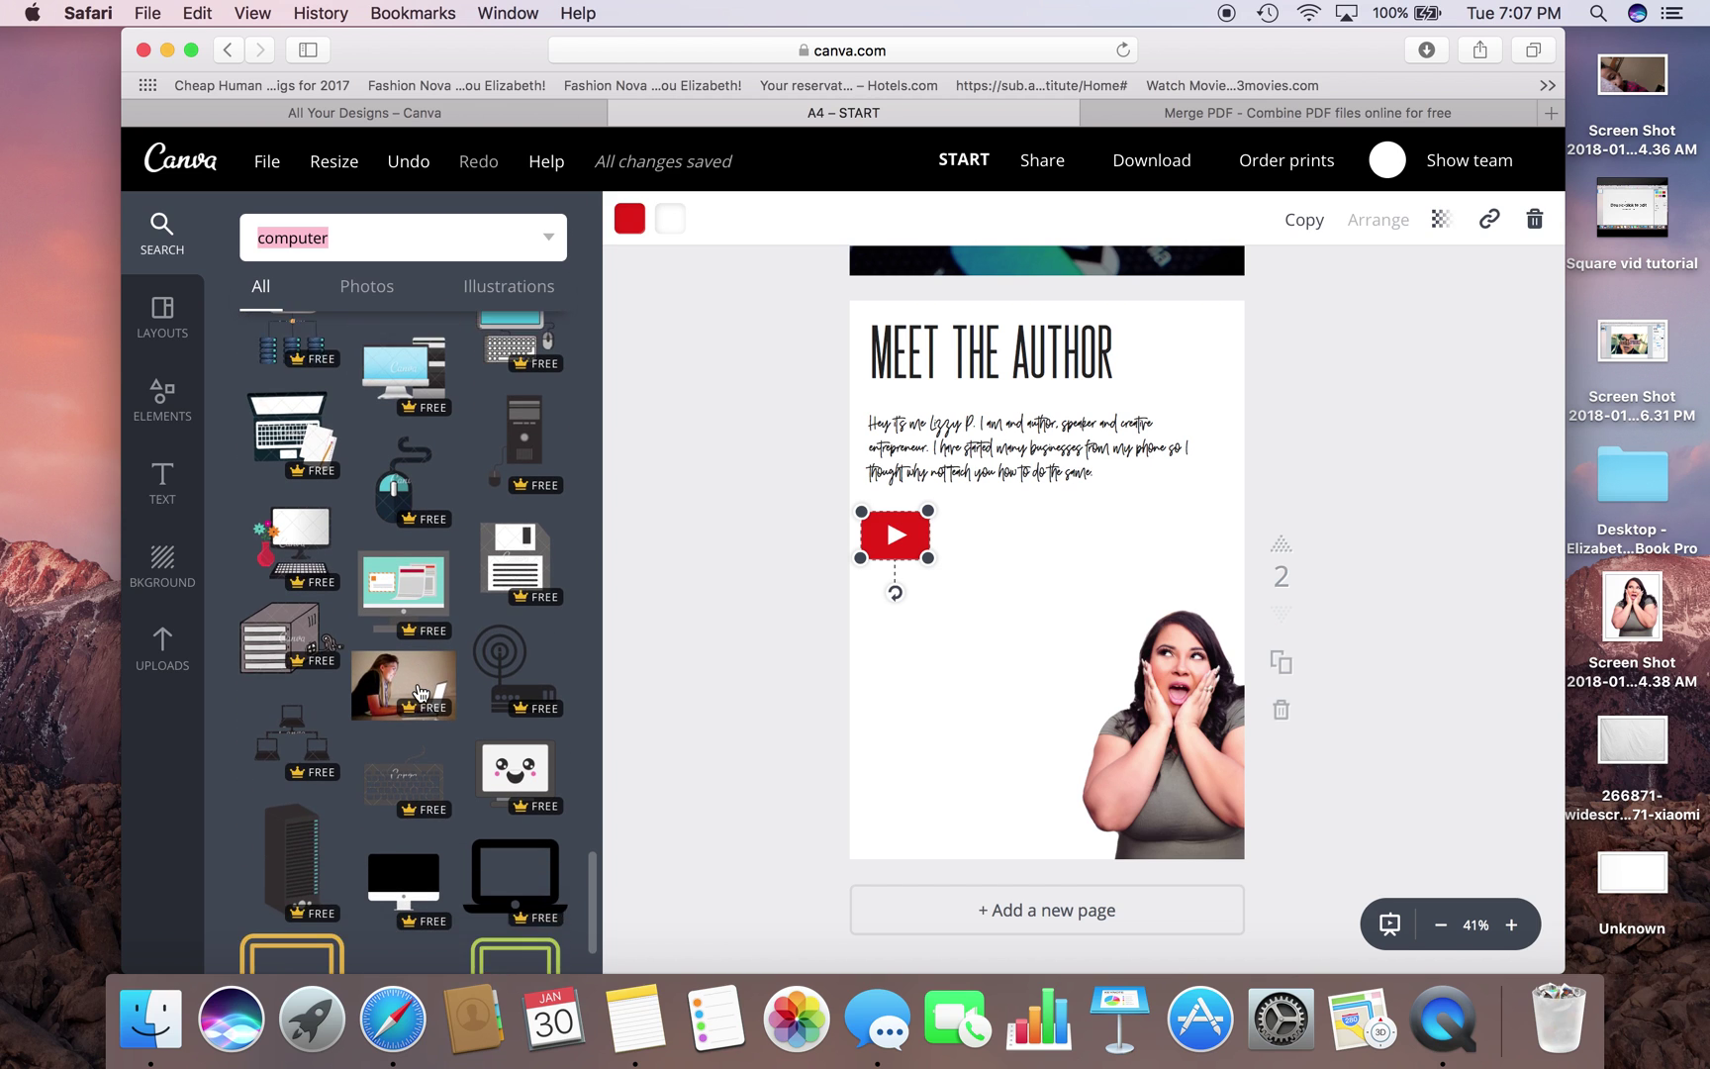
scroll(420, 692, "down", 4)
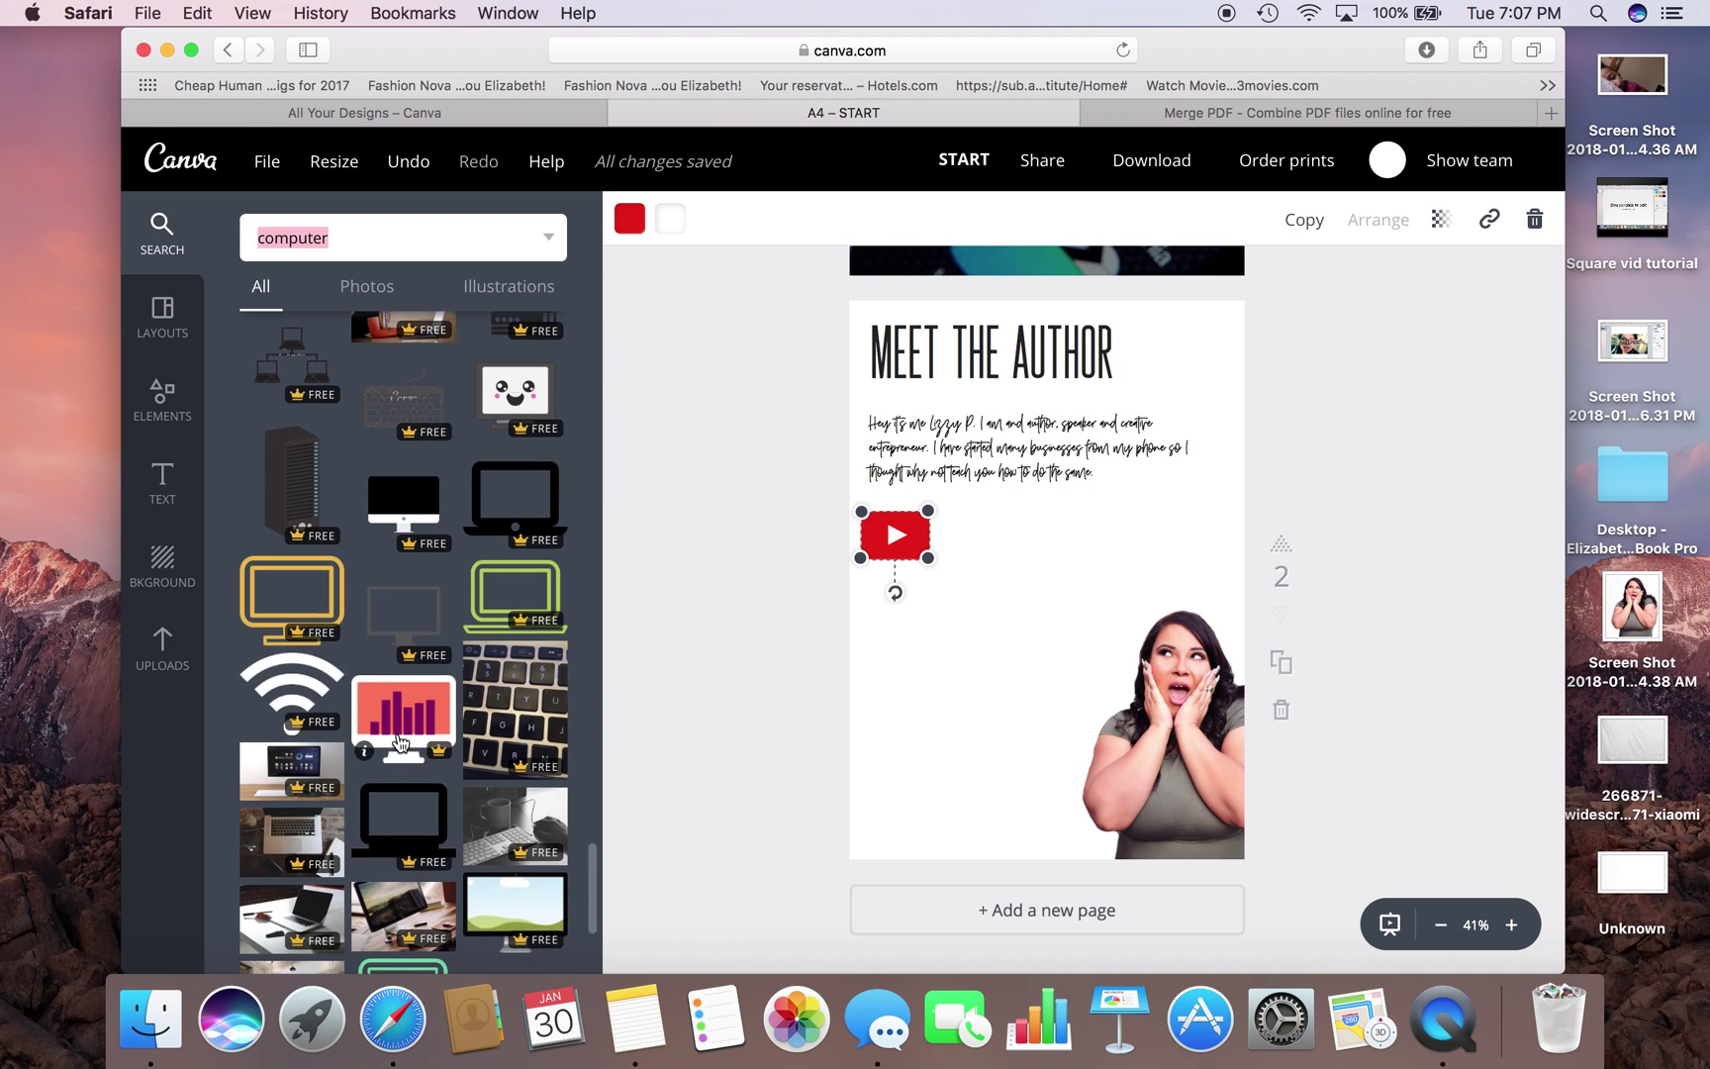
scroll(400, 742, "down", 4)
scroll(401, 743, "down", 4)
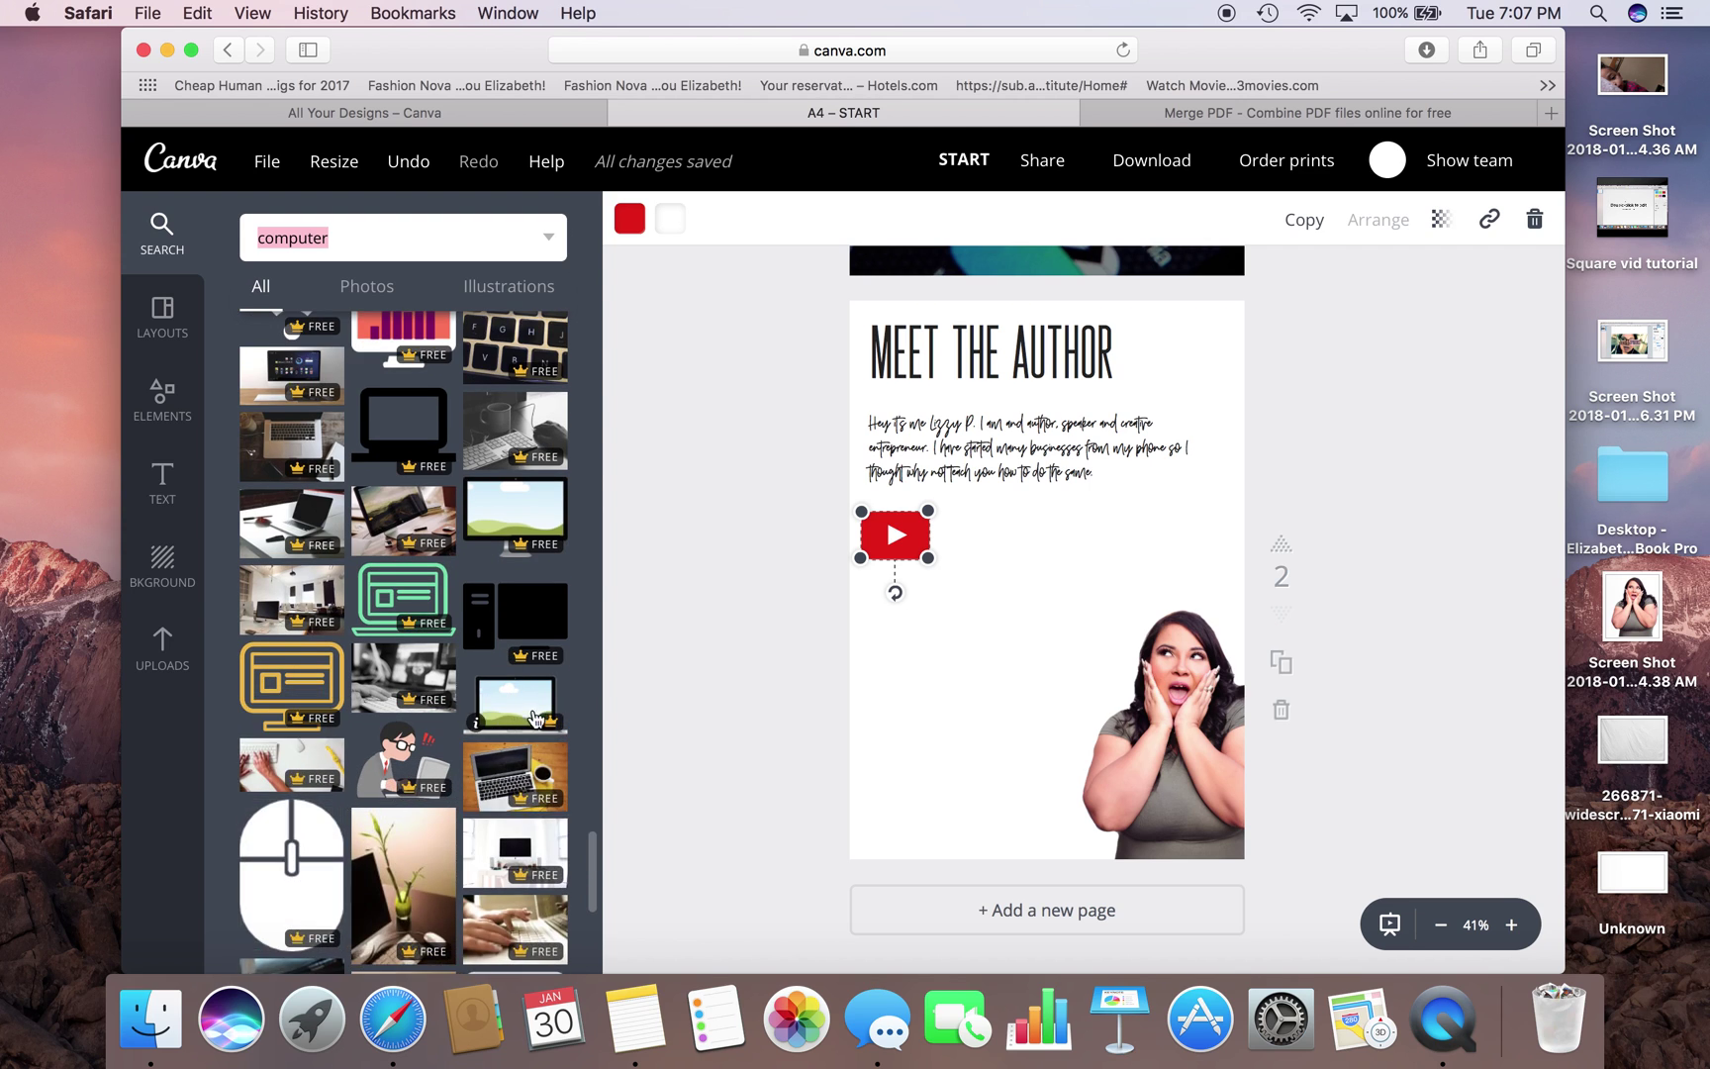
- Place the laptop graphic below the text on page 2 and shrink it to uncover the YouTube icon
left_click(633, 698)
left_click_drag(635, 705, 993, 610)
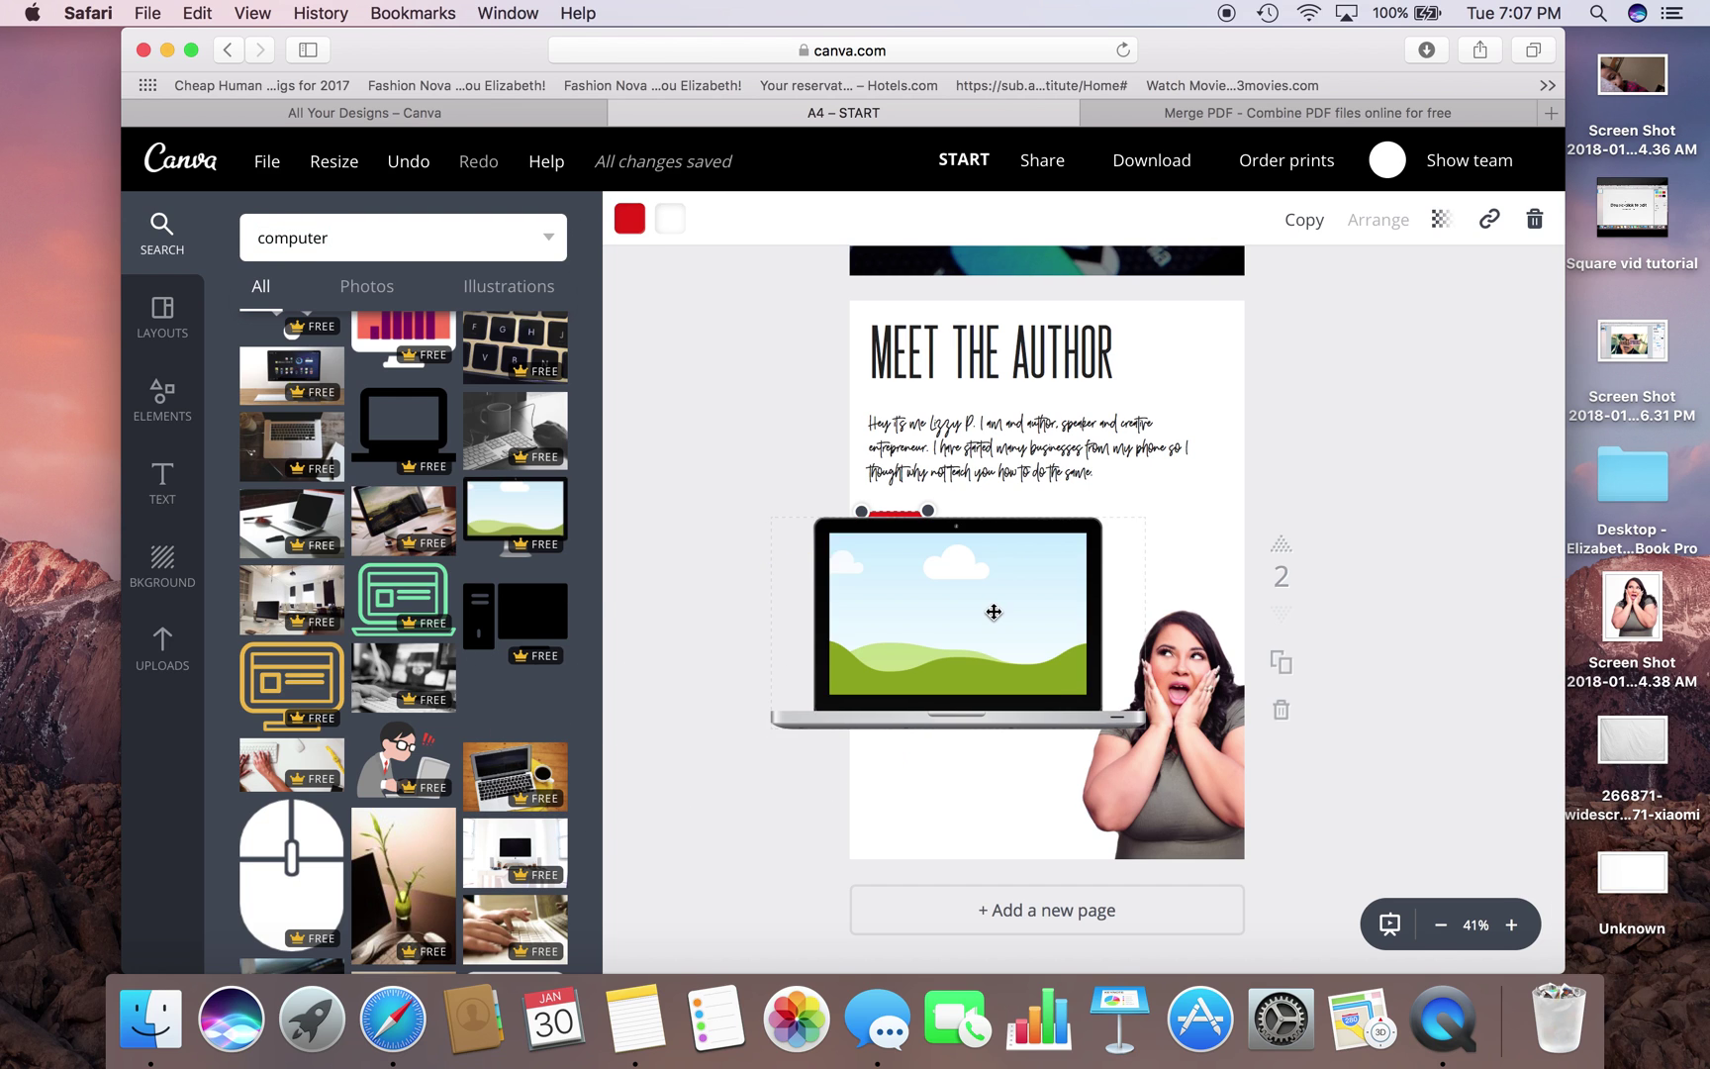
left_click_drag(1132, 592, 1194, 592)
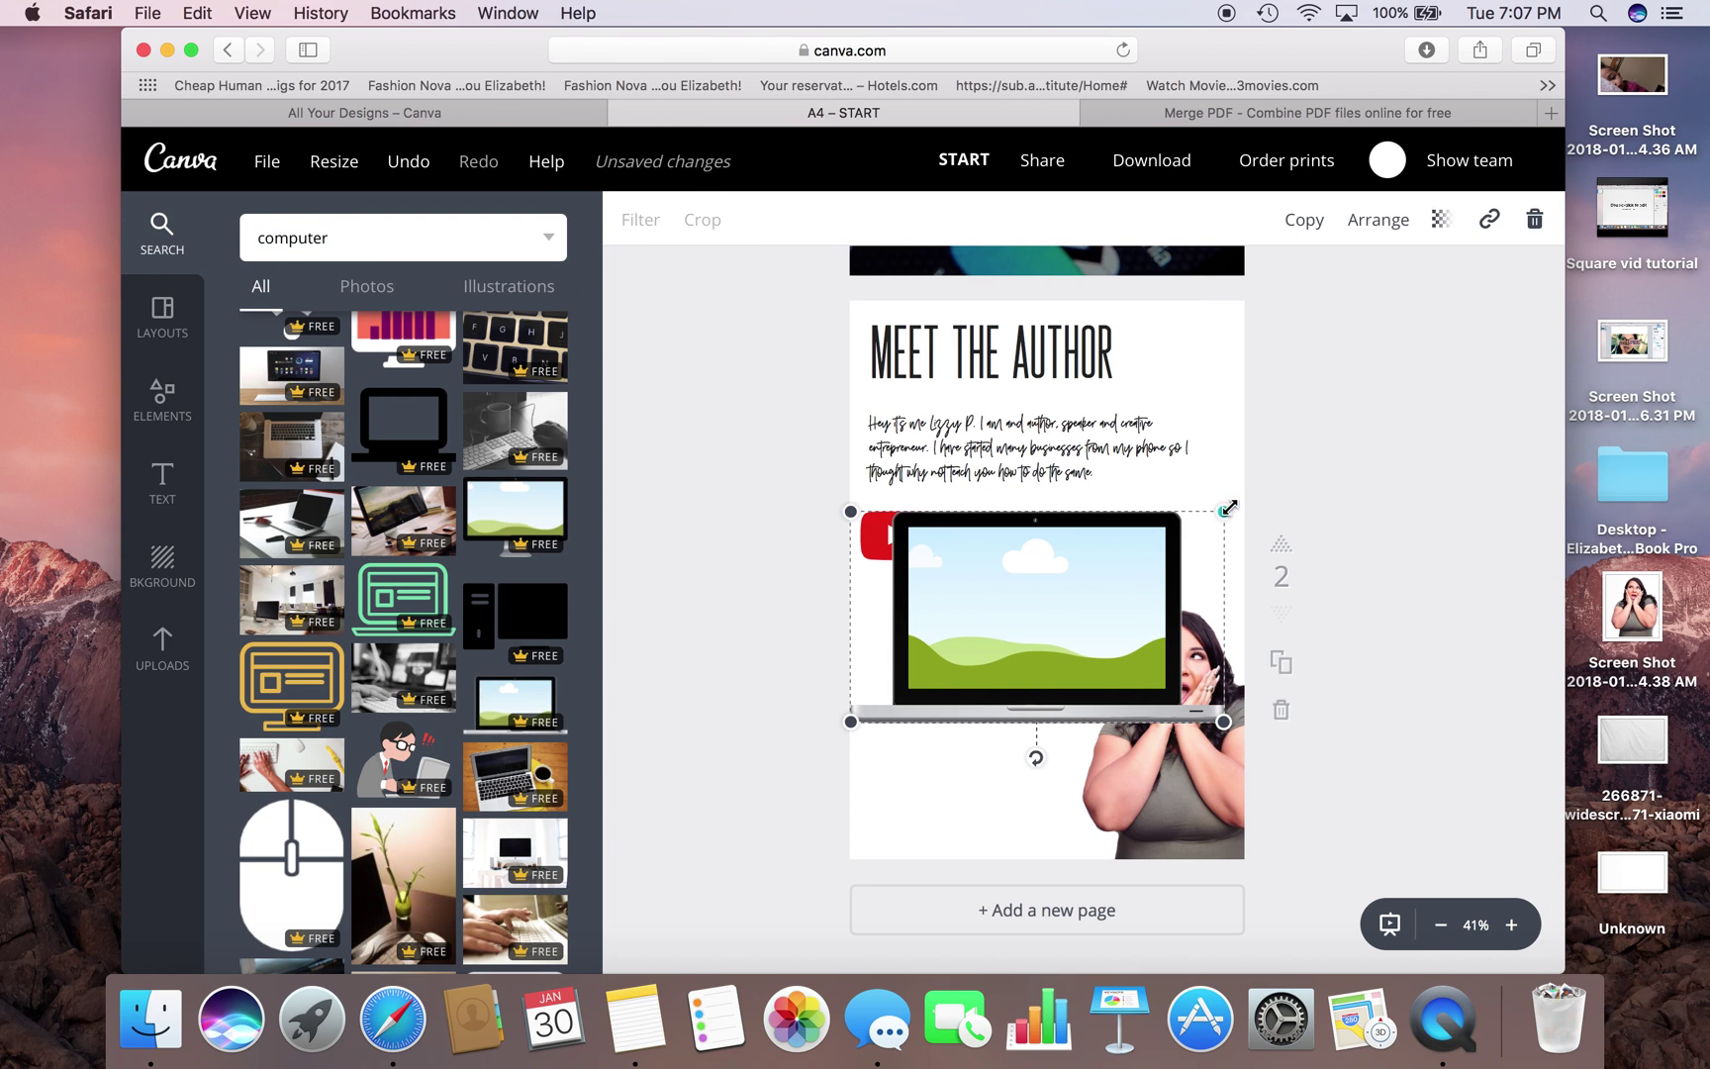
left_click_drag(1214, 512, 948, 639)
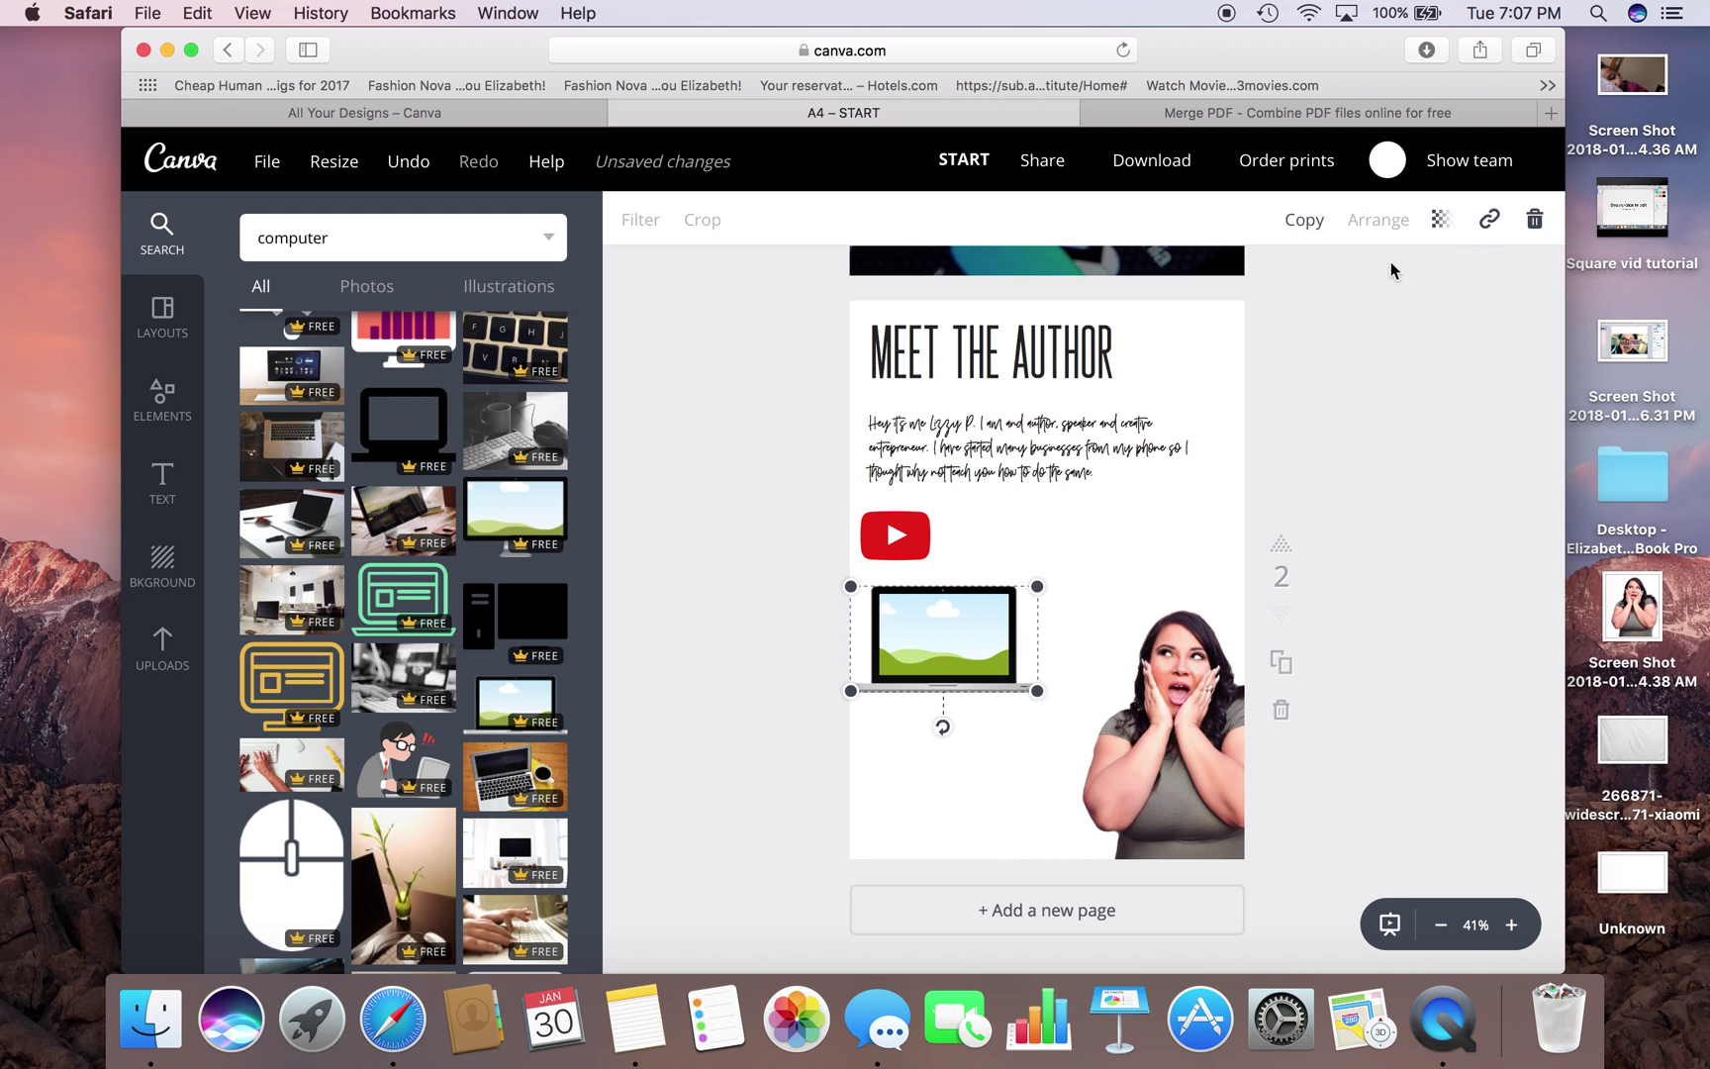
- Duplicate the Meet the Author page into an identical page 3
scroll(1019, 789, "down", 2)
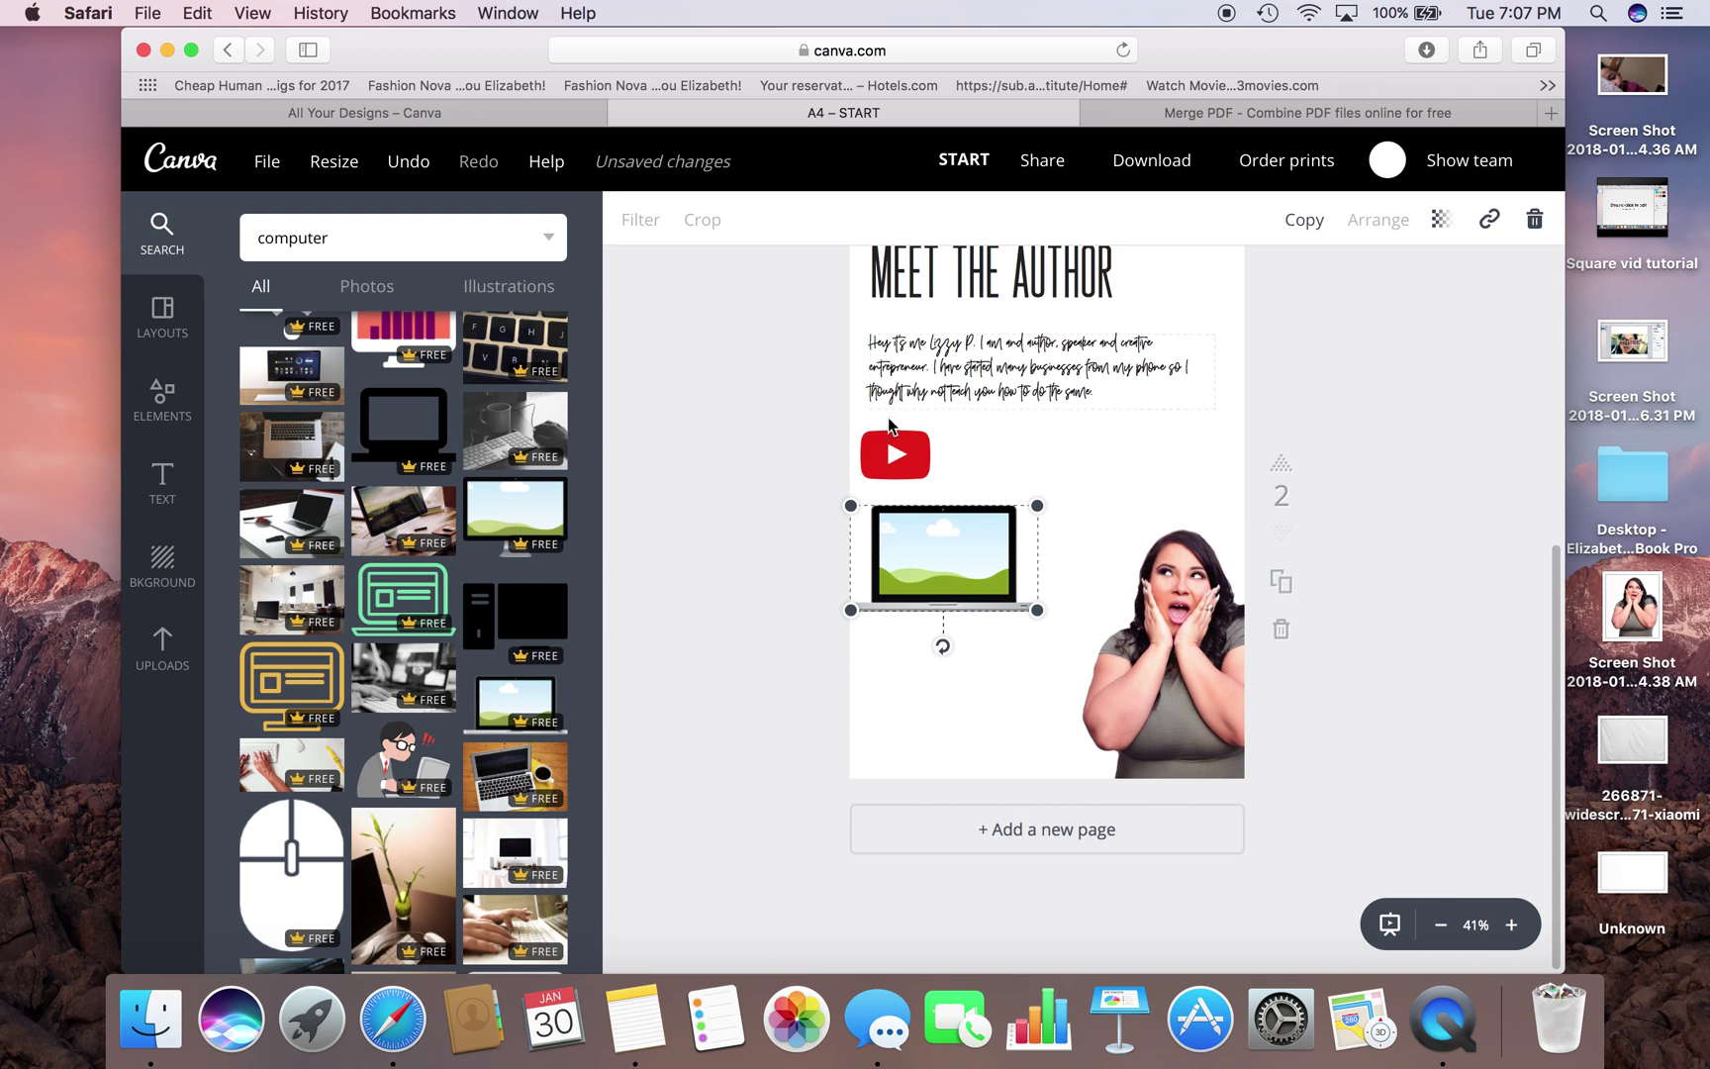
left_click(1285, 591)
scroll(1364, 698, "down", 2)
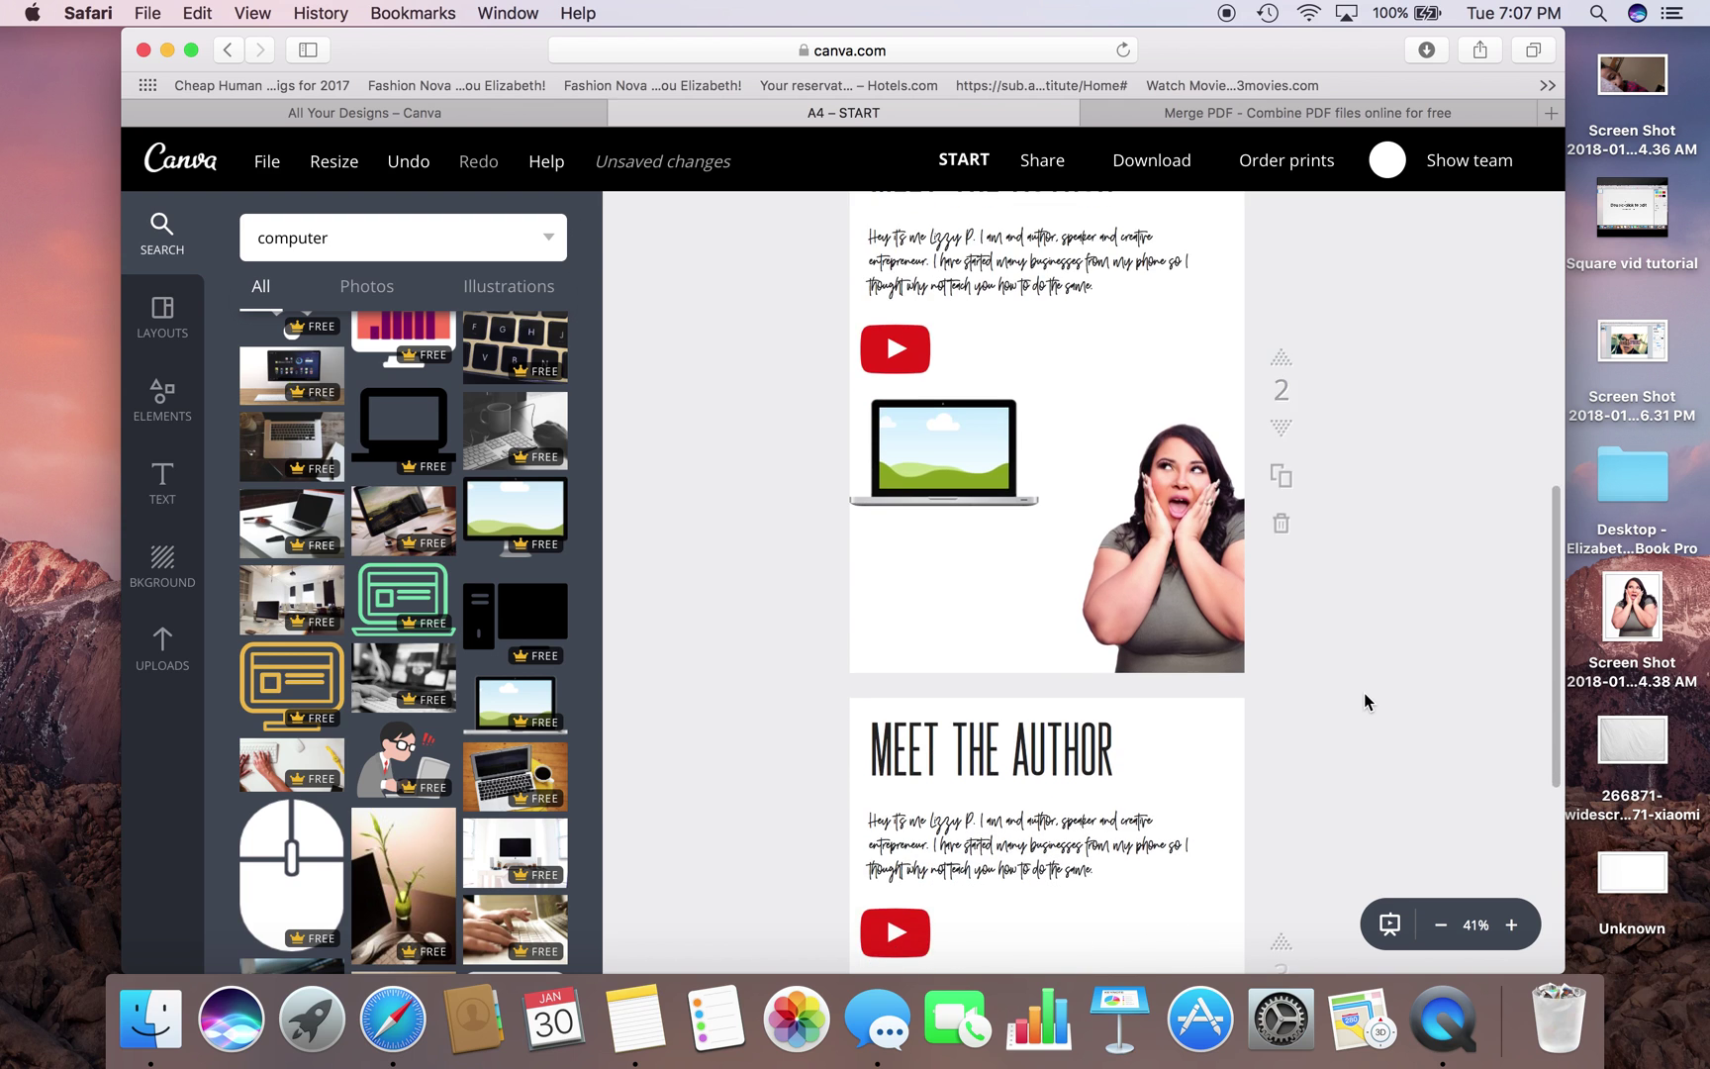
scroll(1364, 698, "down", 5)
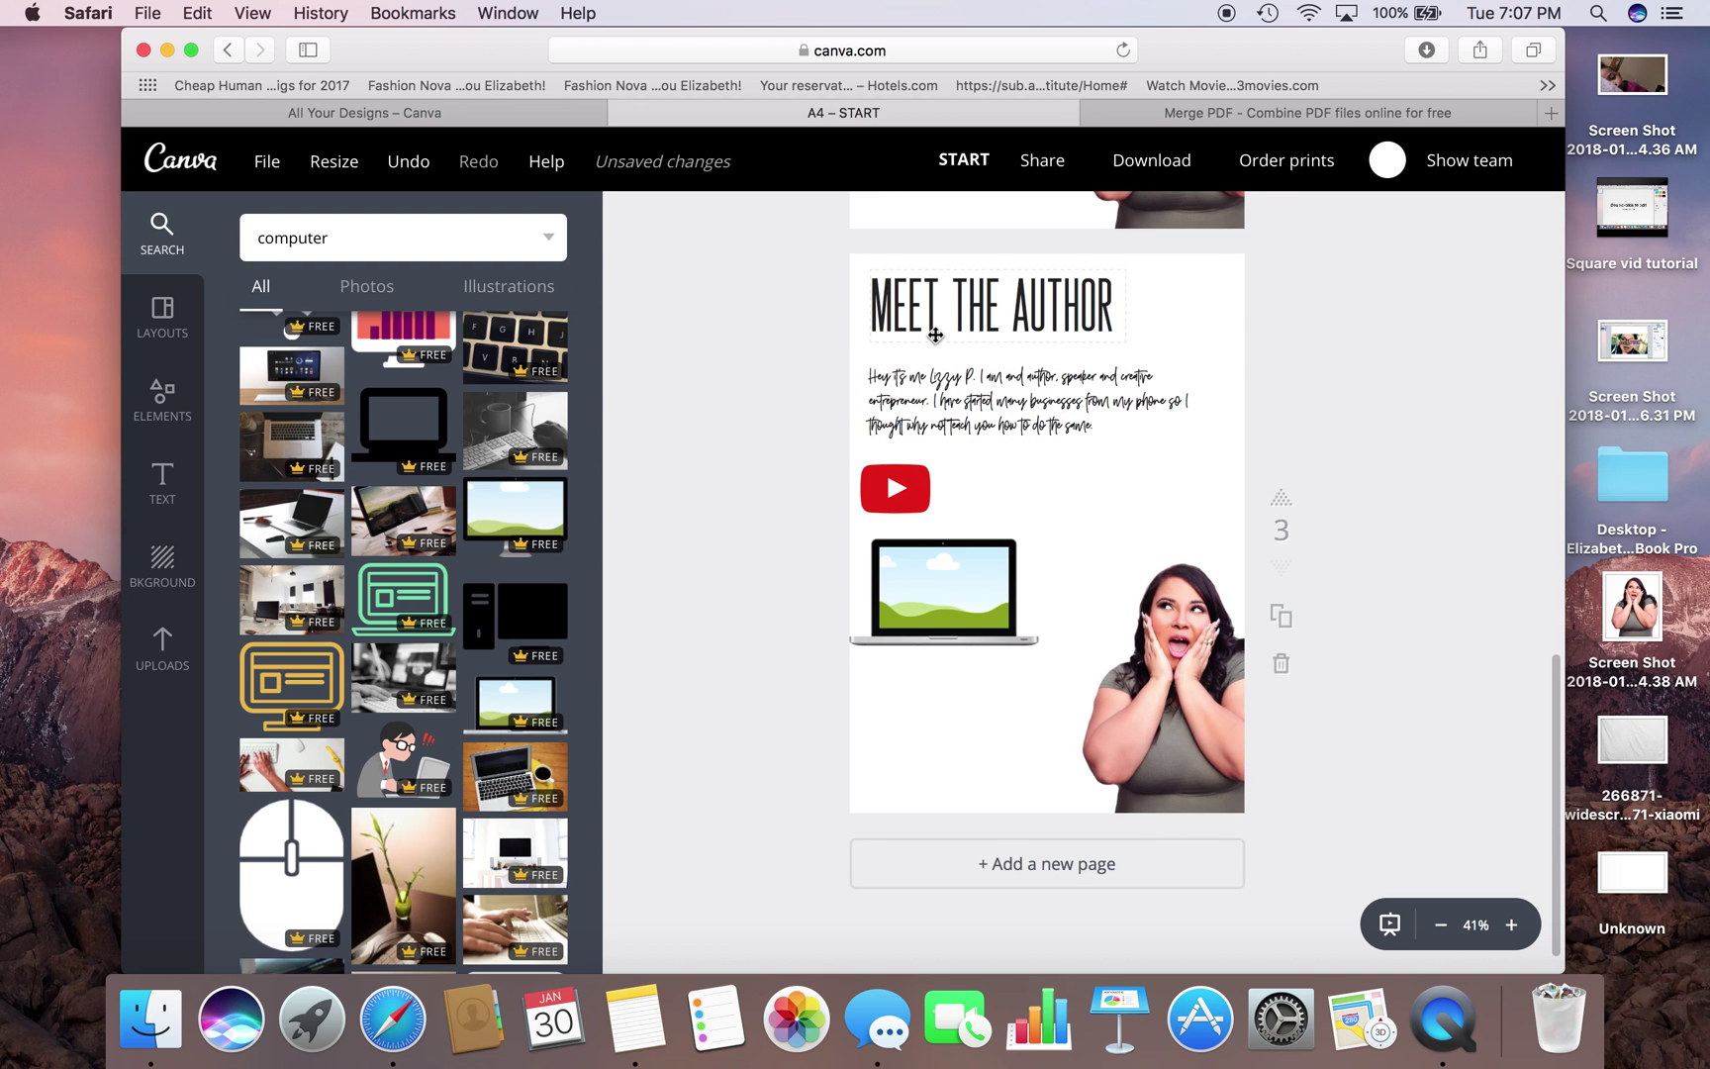
- Delete the laptop, YouTube icon and woman's photo from page 3, moving the body text lower
left_click(972, 594)
key("Delete")
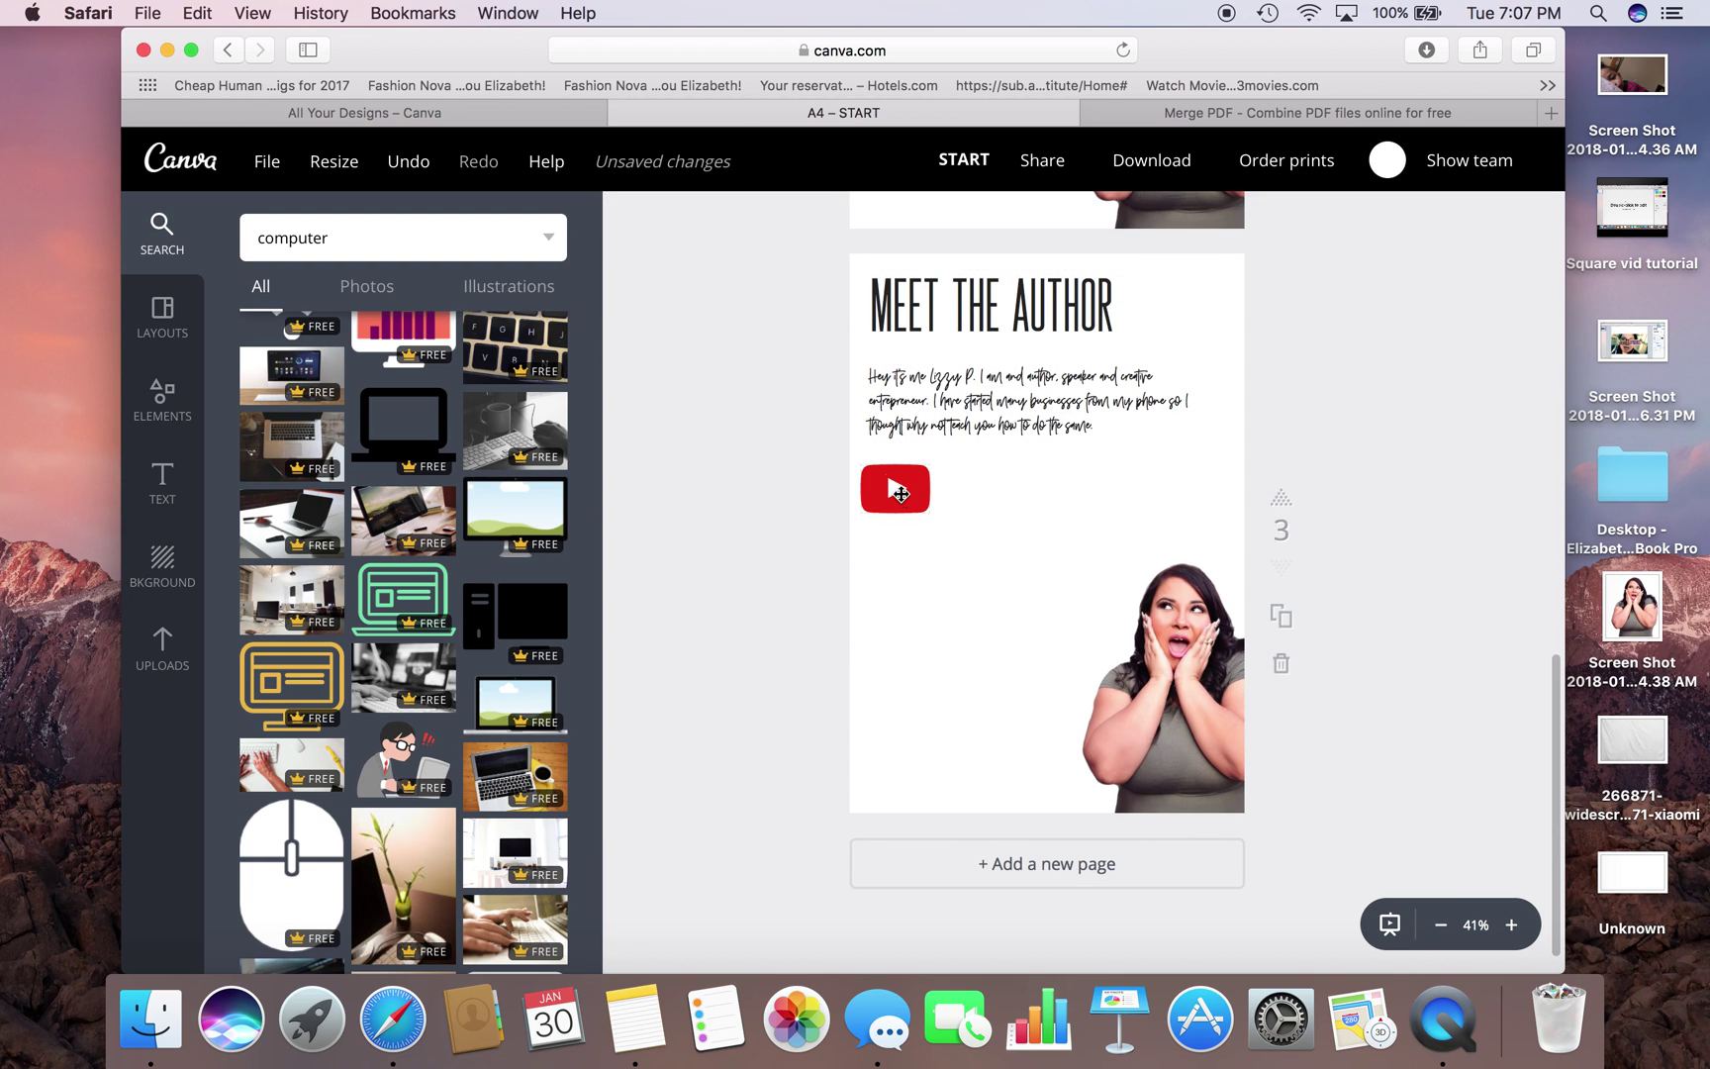
left_click(896, 489)
key("Delete")
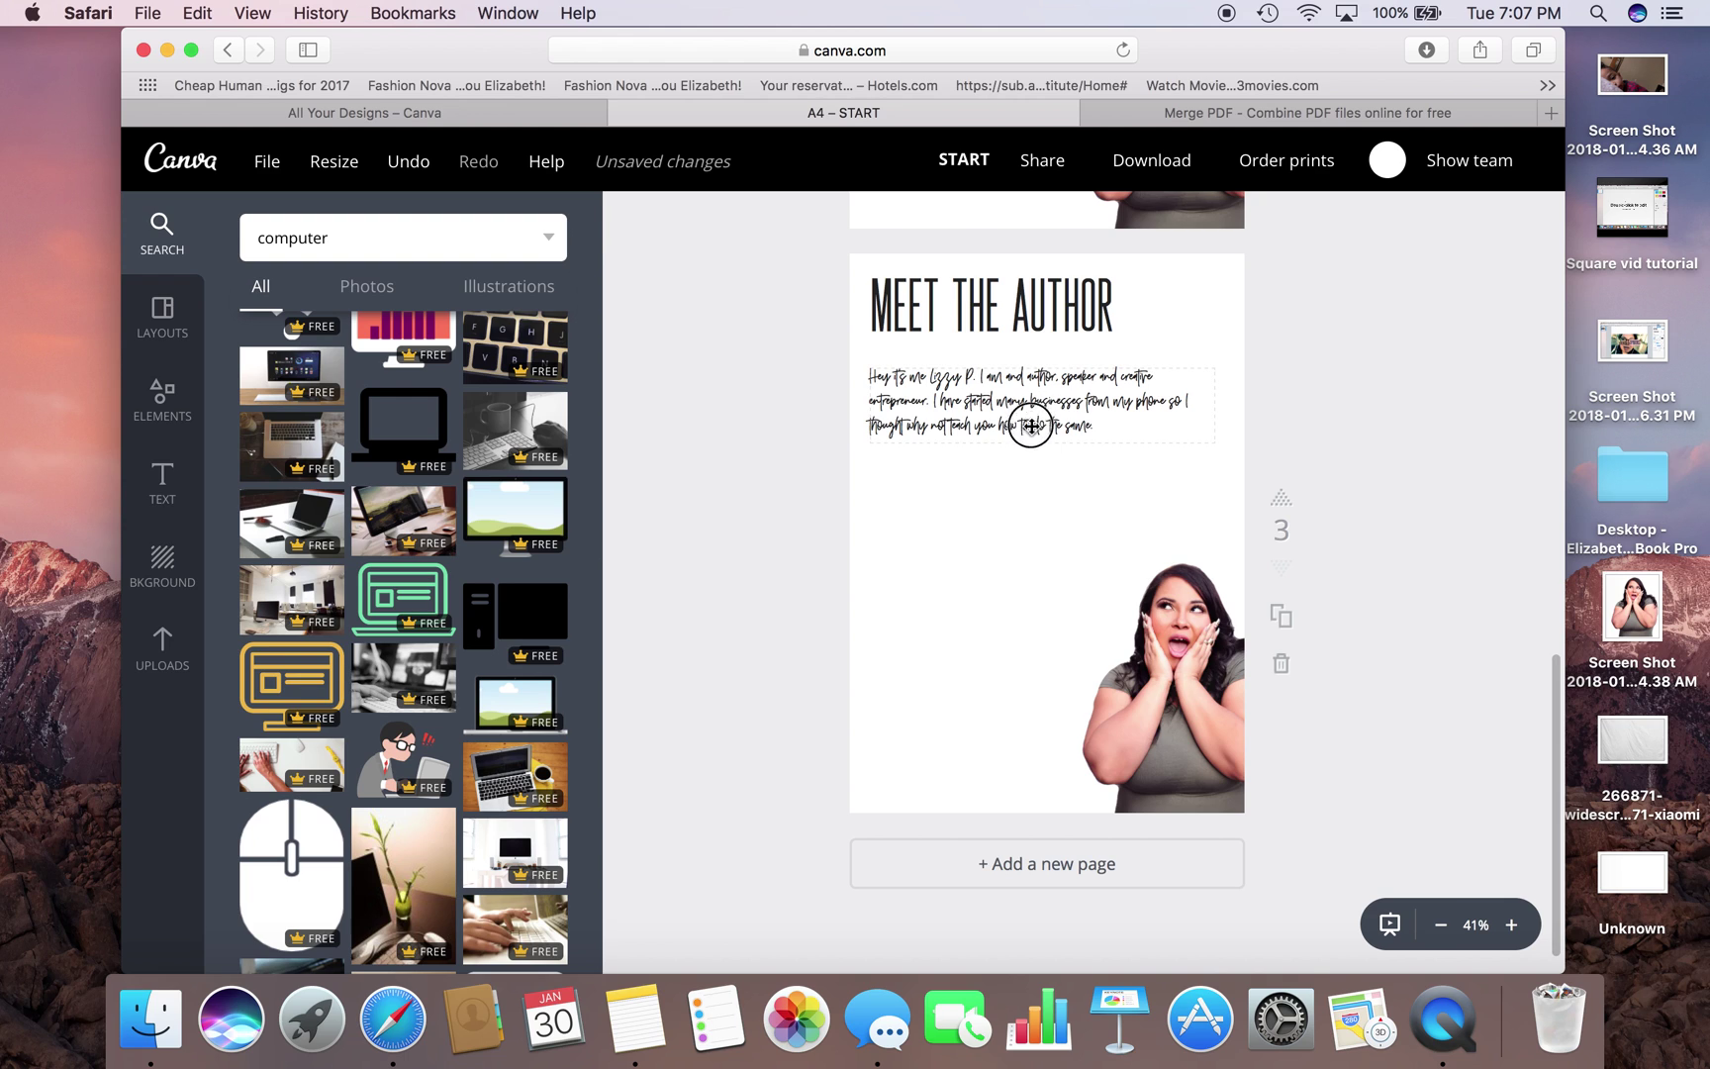
left_click_drag(1030, 426, 1029, 533)
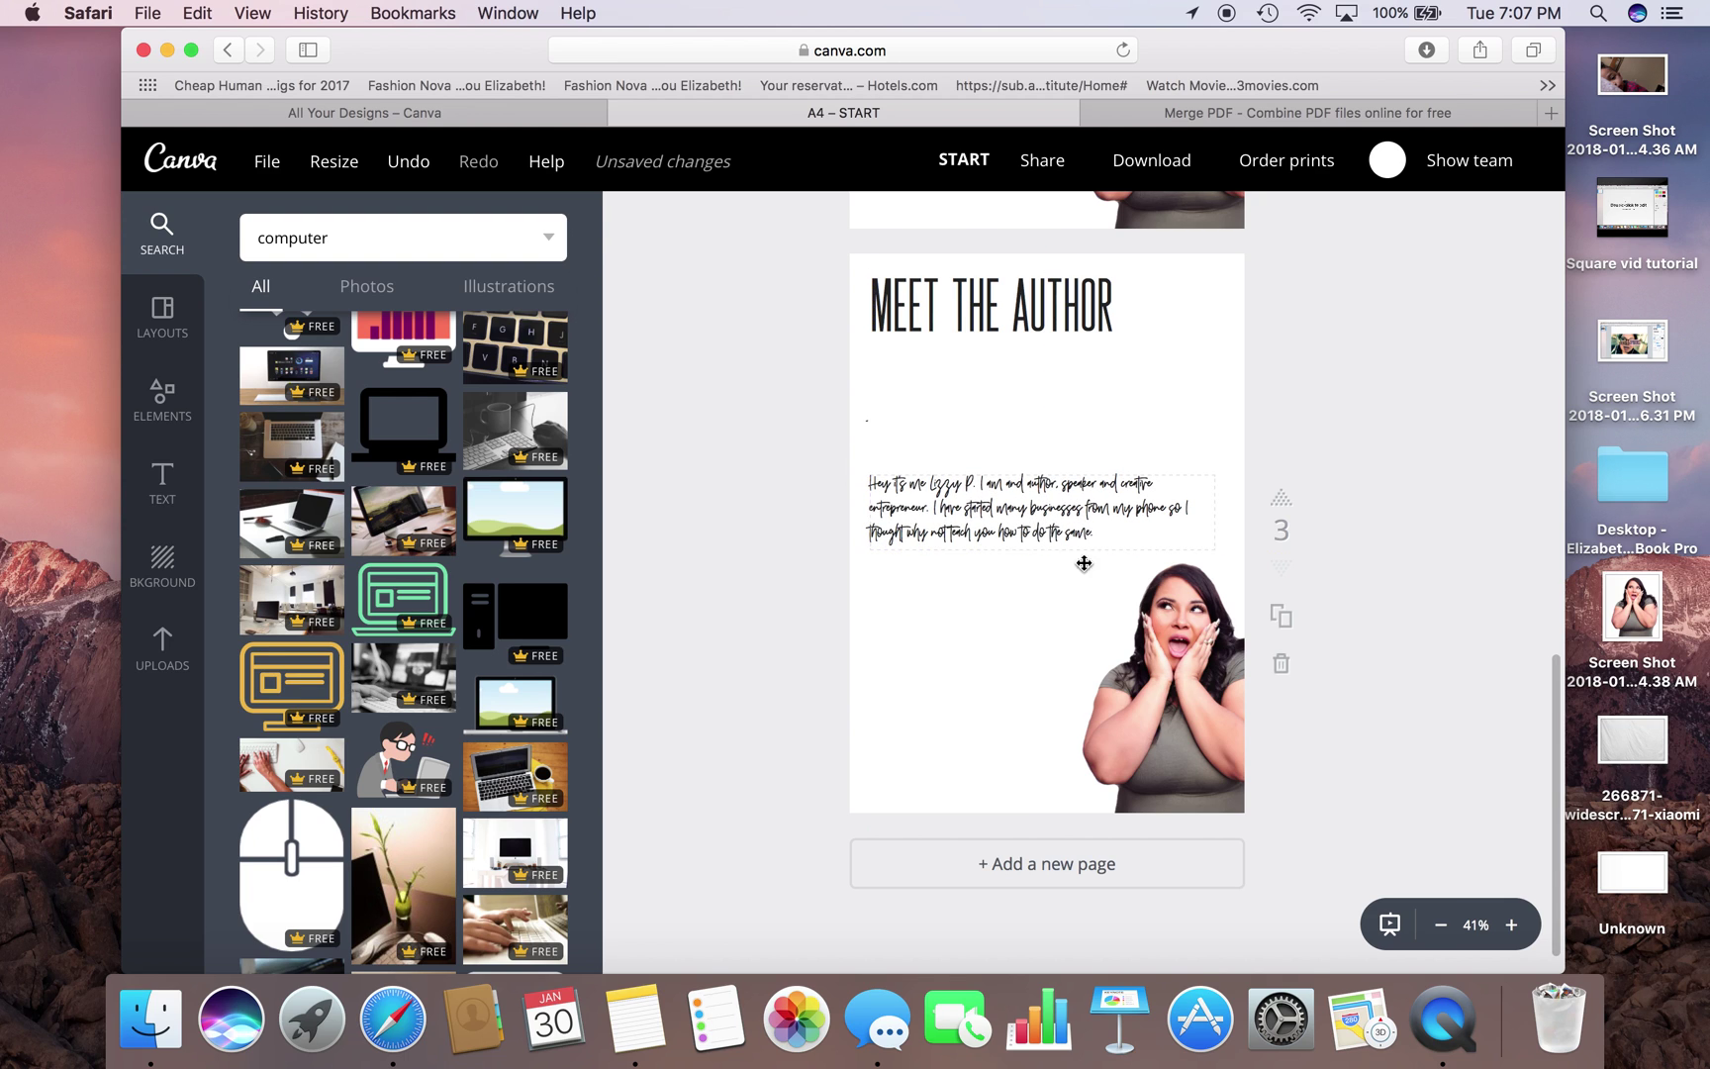
left_click(1186, 673)
key("Delete")
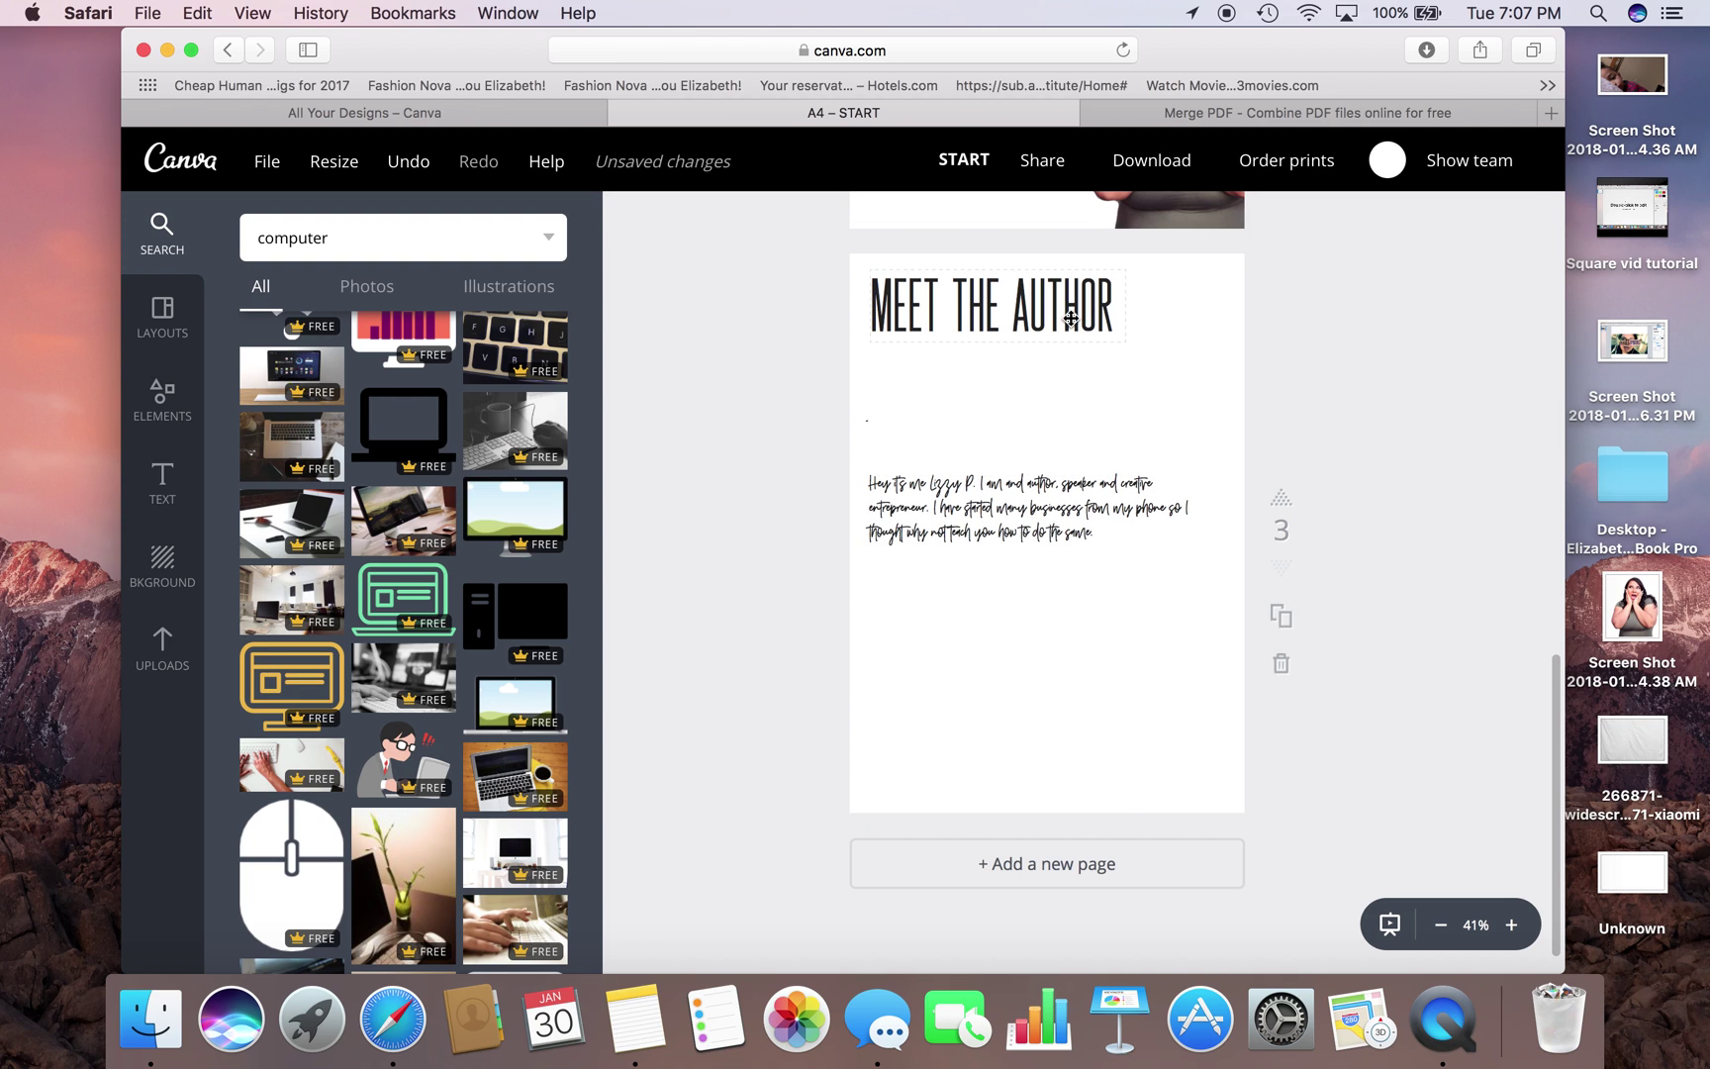
- Centre the heading, retitle it BRAINSTORM & GO, and move the body text up beneath it
left_click(1071, 317)
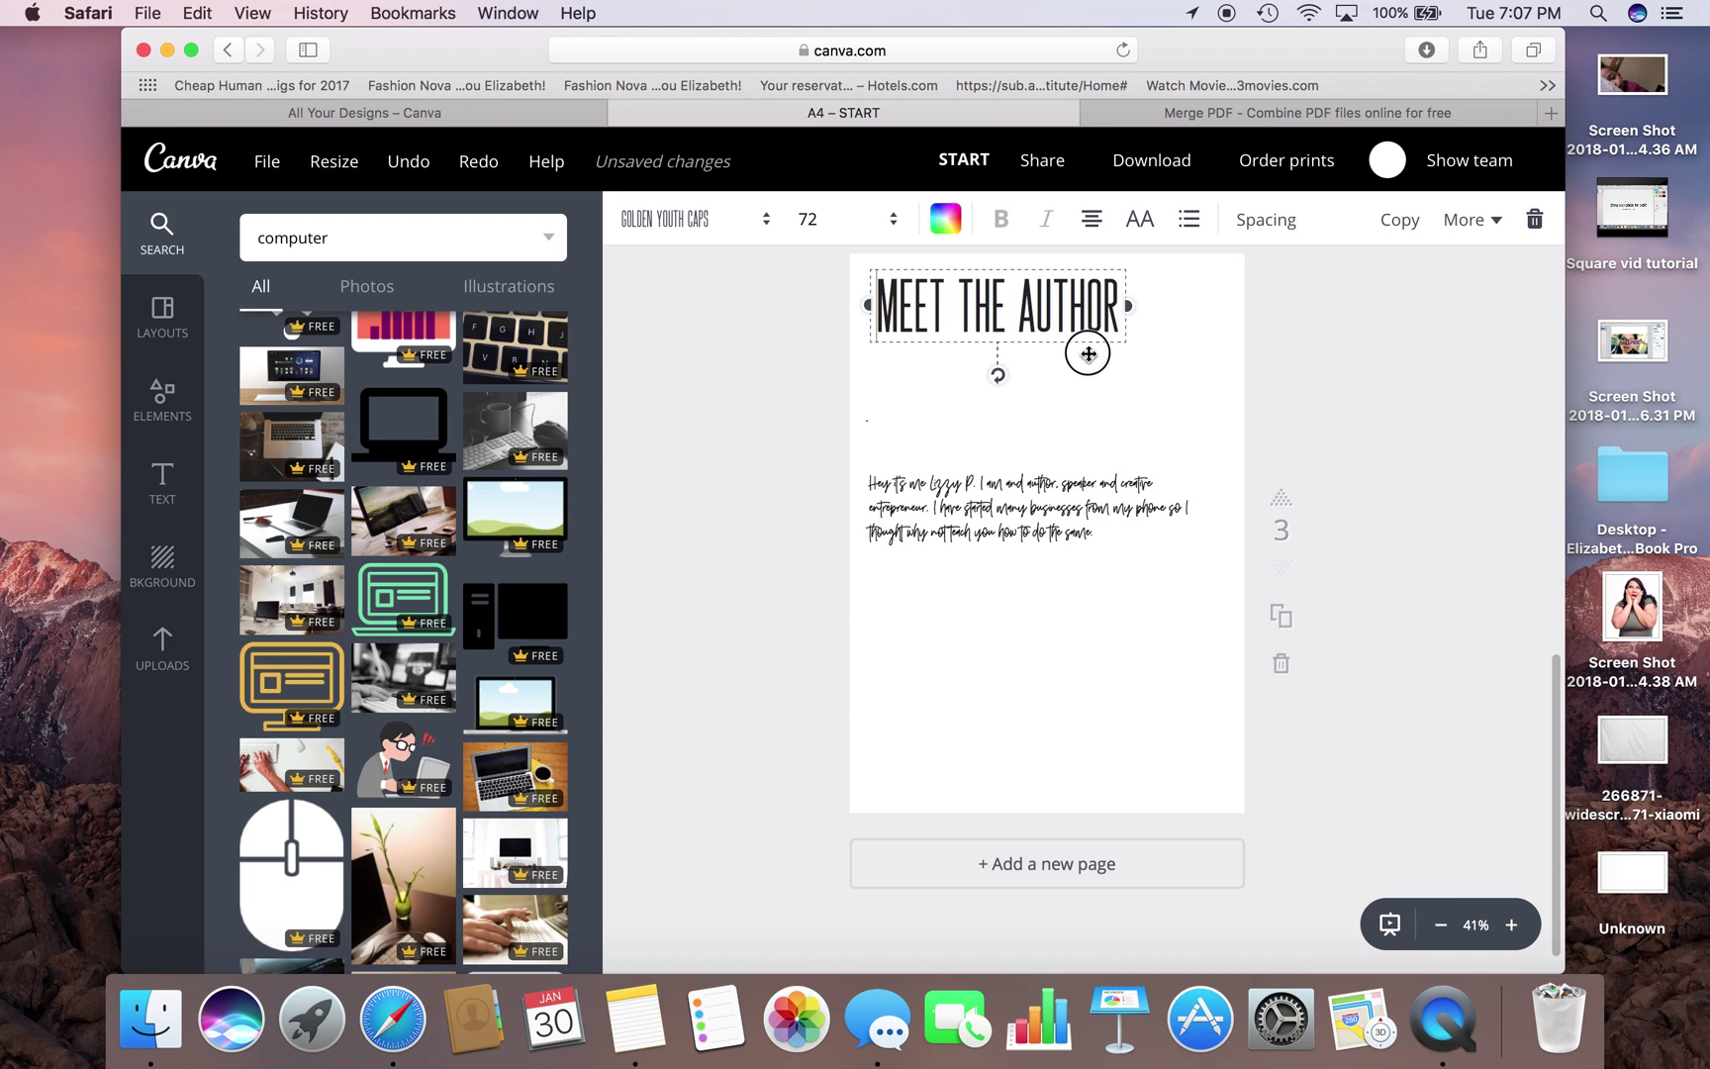
left_click_drag(1087, 353, 1114, 385)
left_click(1160, 347)
key("BackSpace")
key("BackSpace")
key("BackSpace")
key("BackSpace")
key("BackSpace")
key("BackSpace")
key("BackSpace")
key("BackSpace")
key("BackSpace")
key("BackSpace")
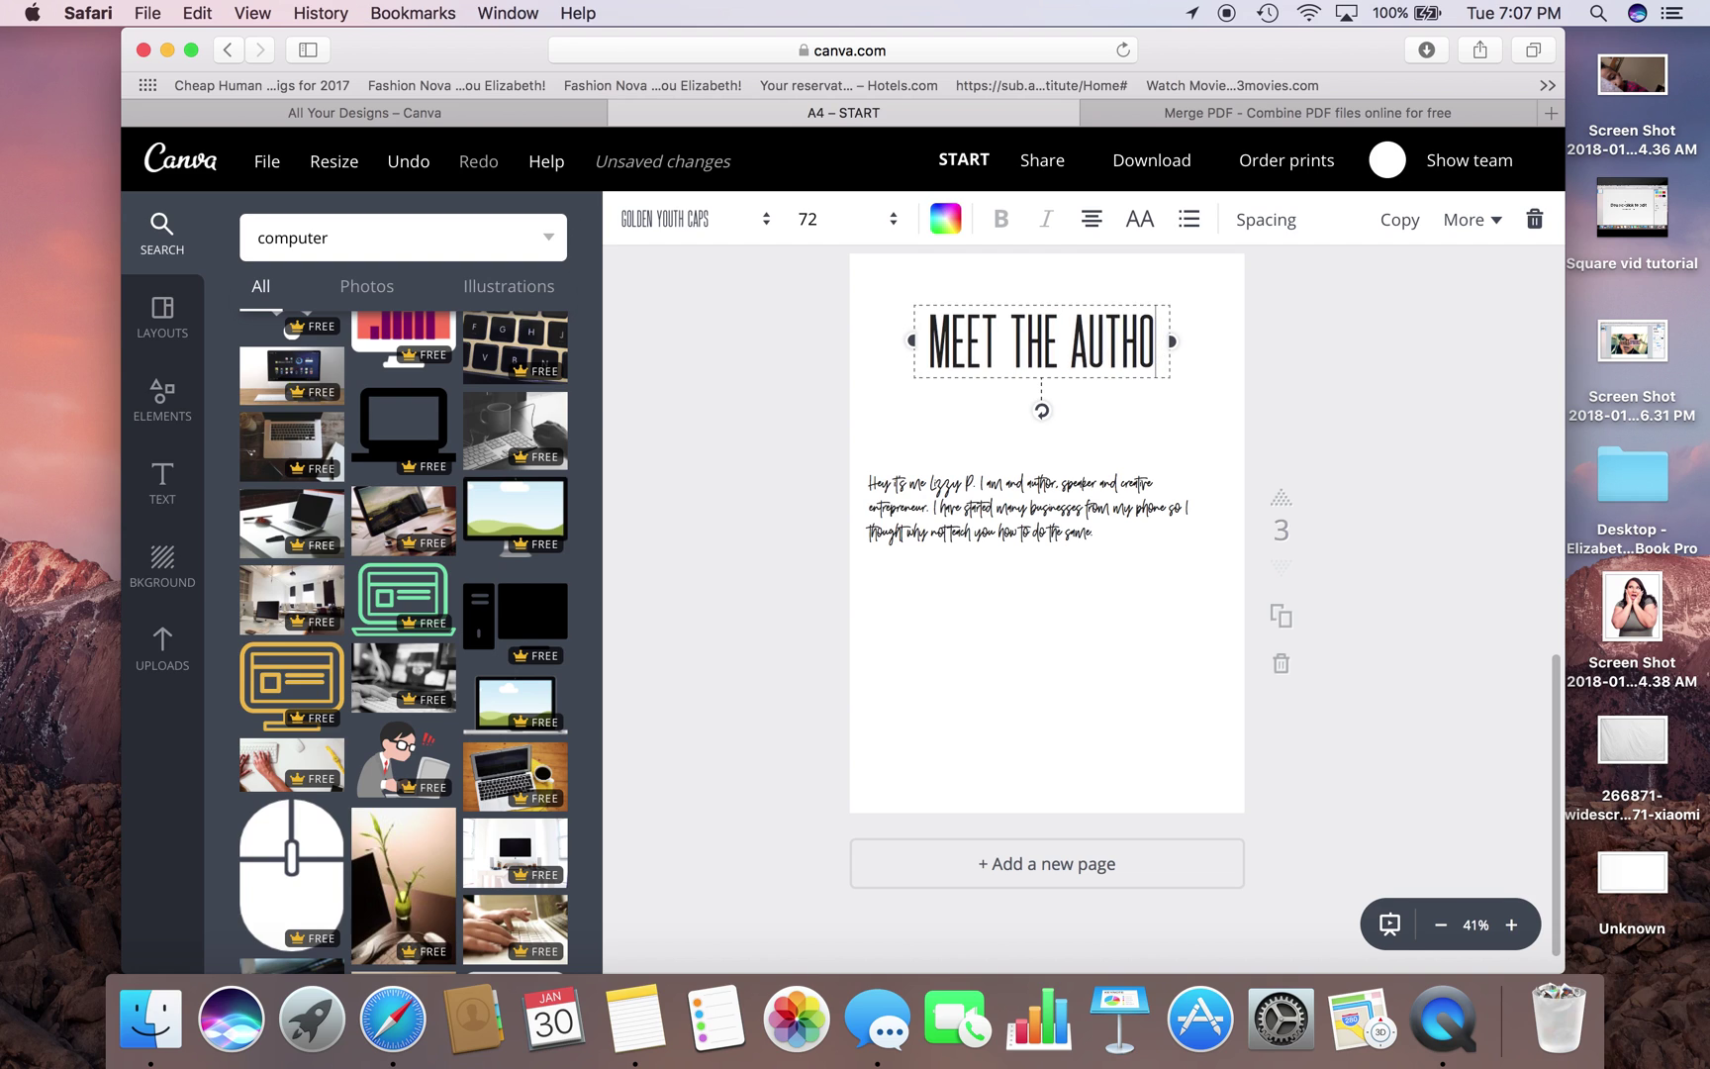
key("BackSpace")
key("BackSpace")
key("BackSpace")
key("BackSpace")
key("BackSpace")
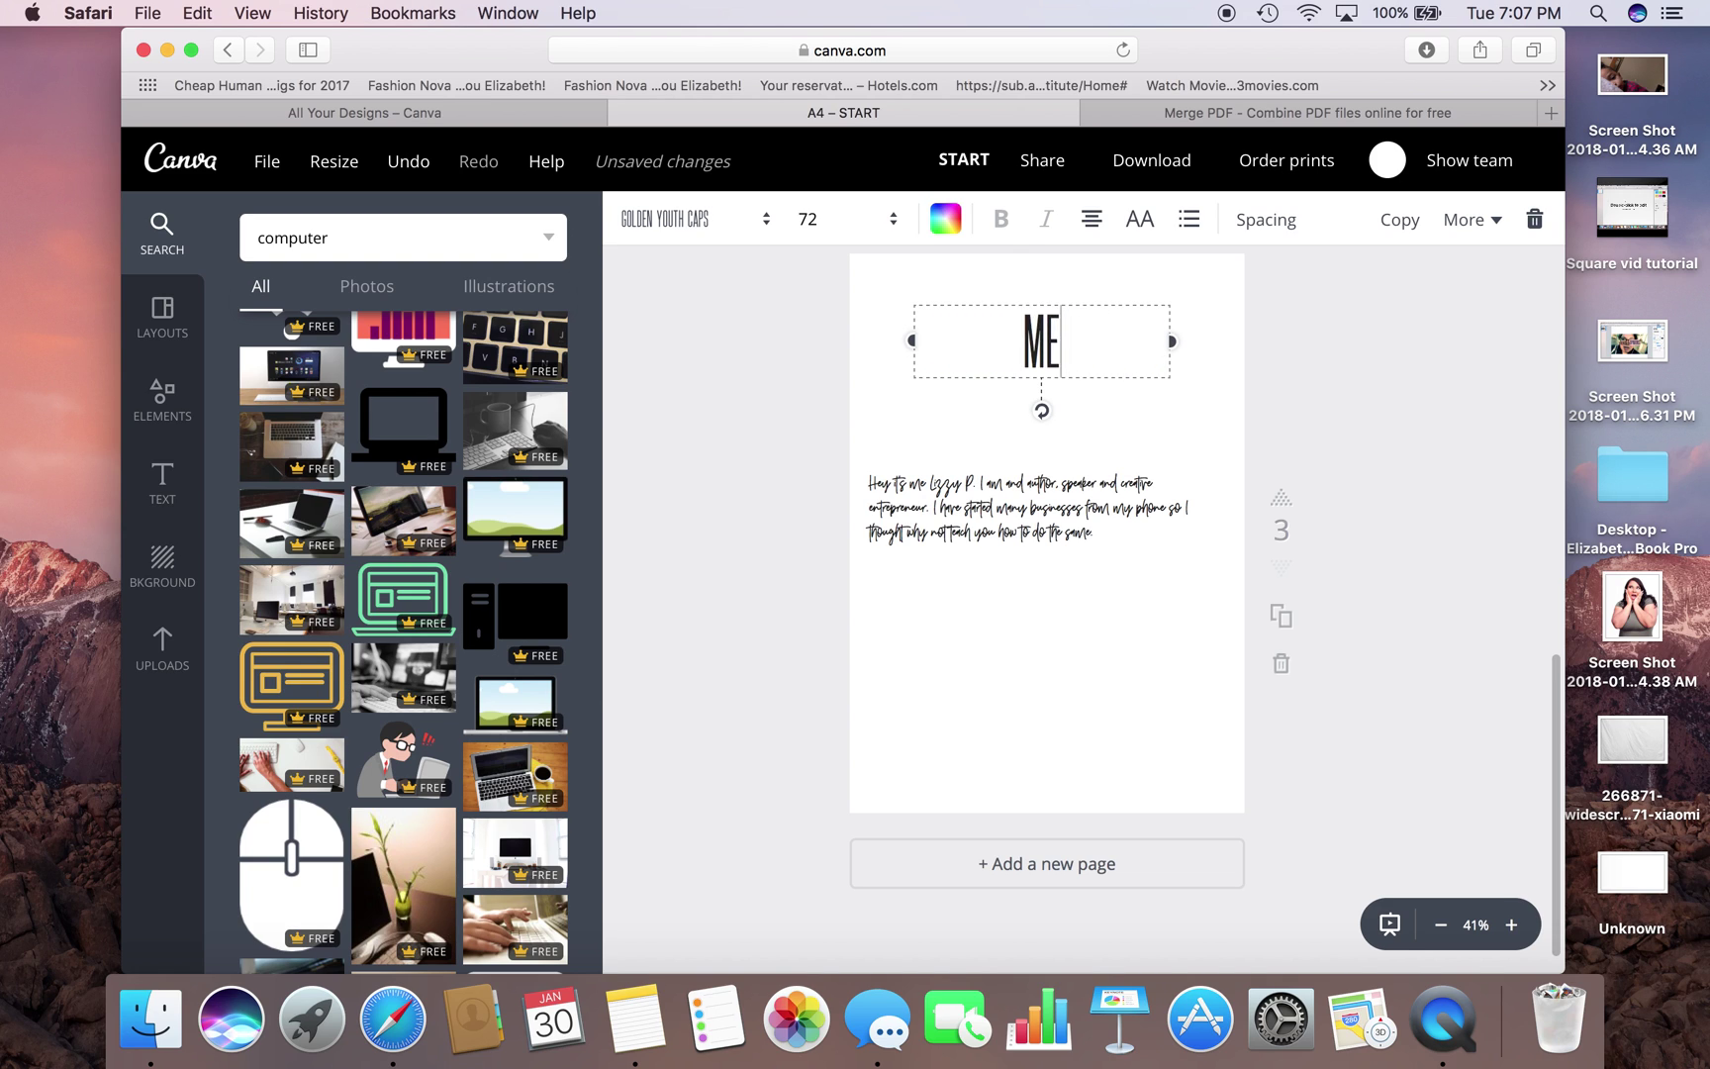
type("BR")
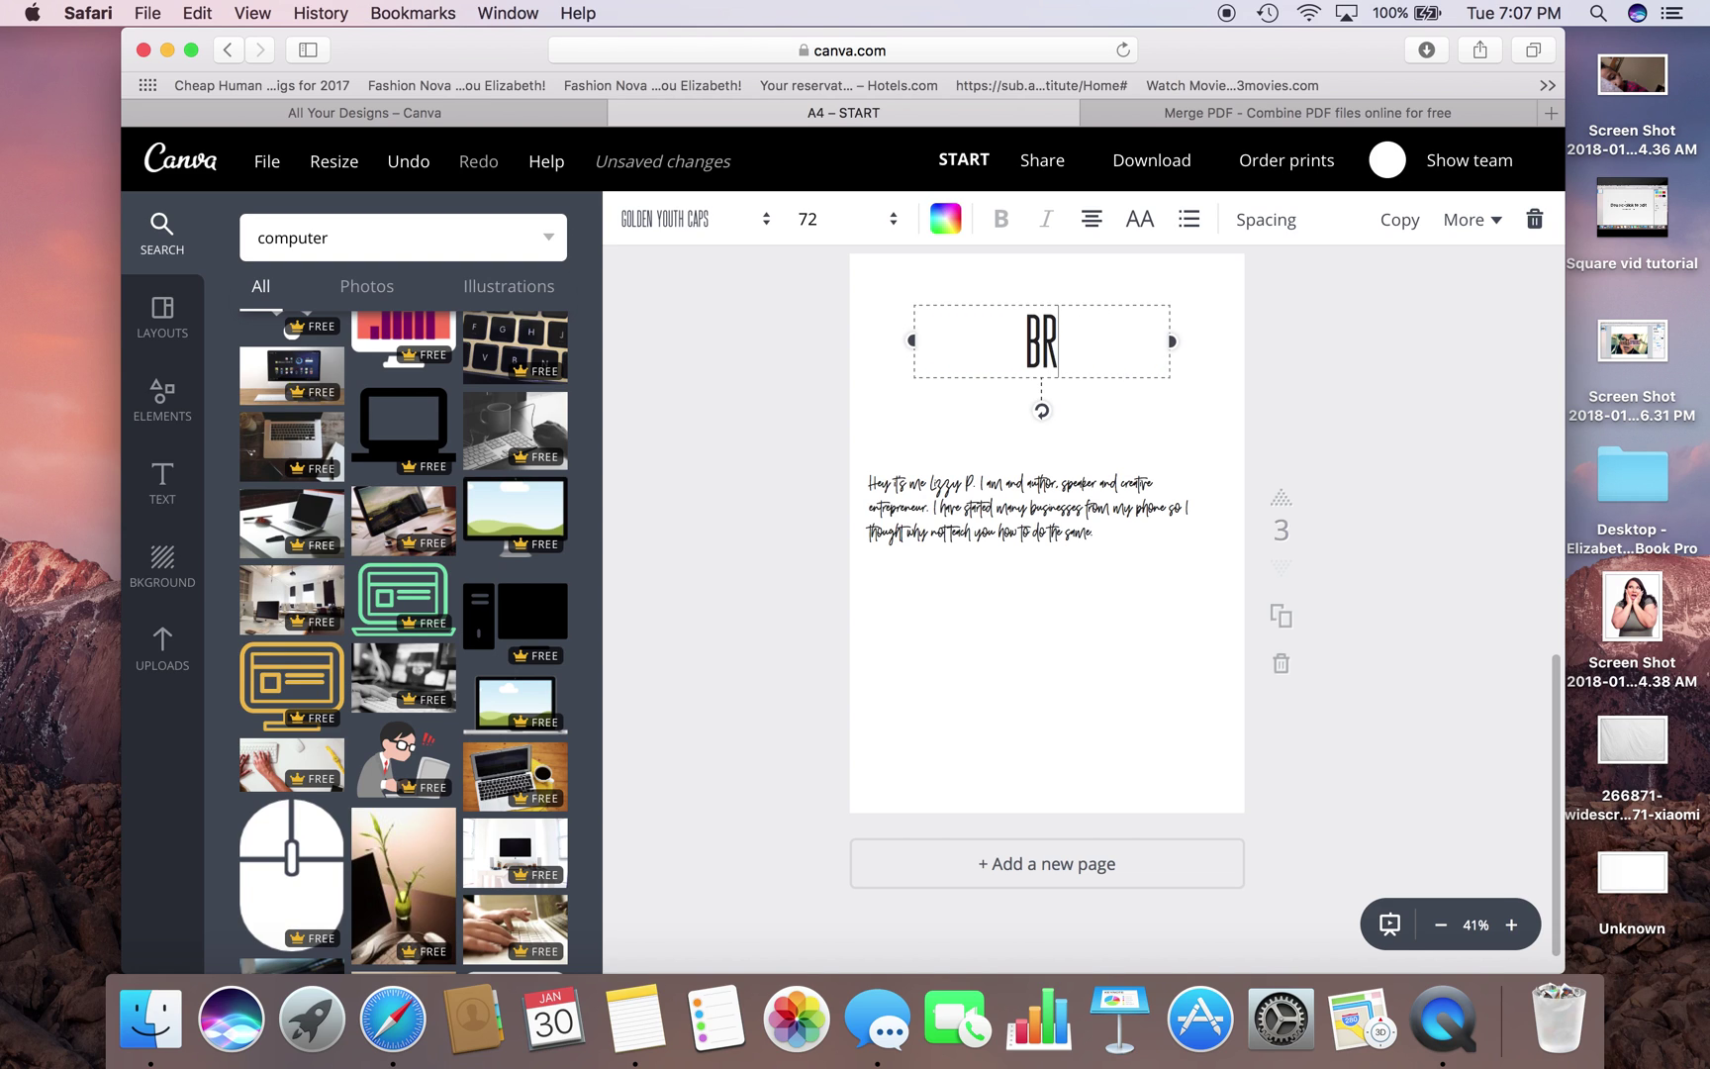
type("AINSTOR")
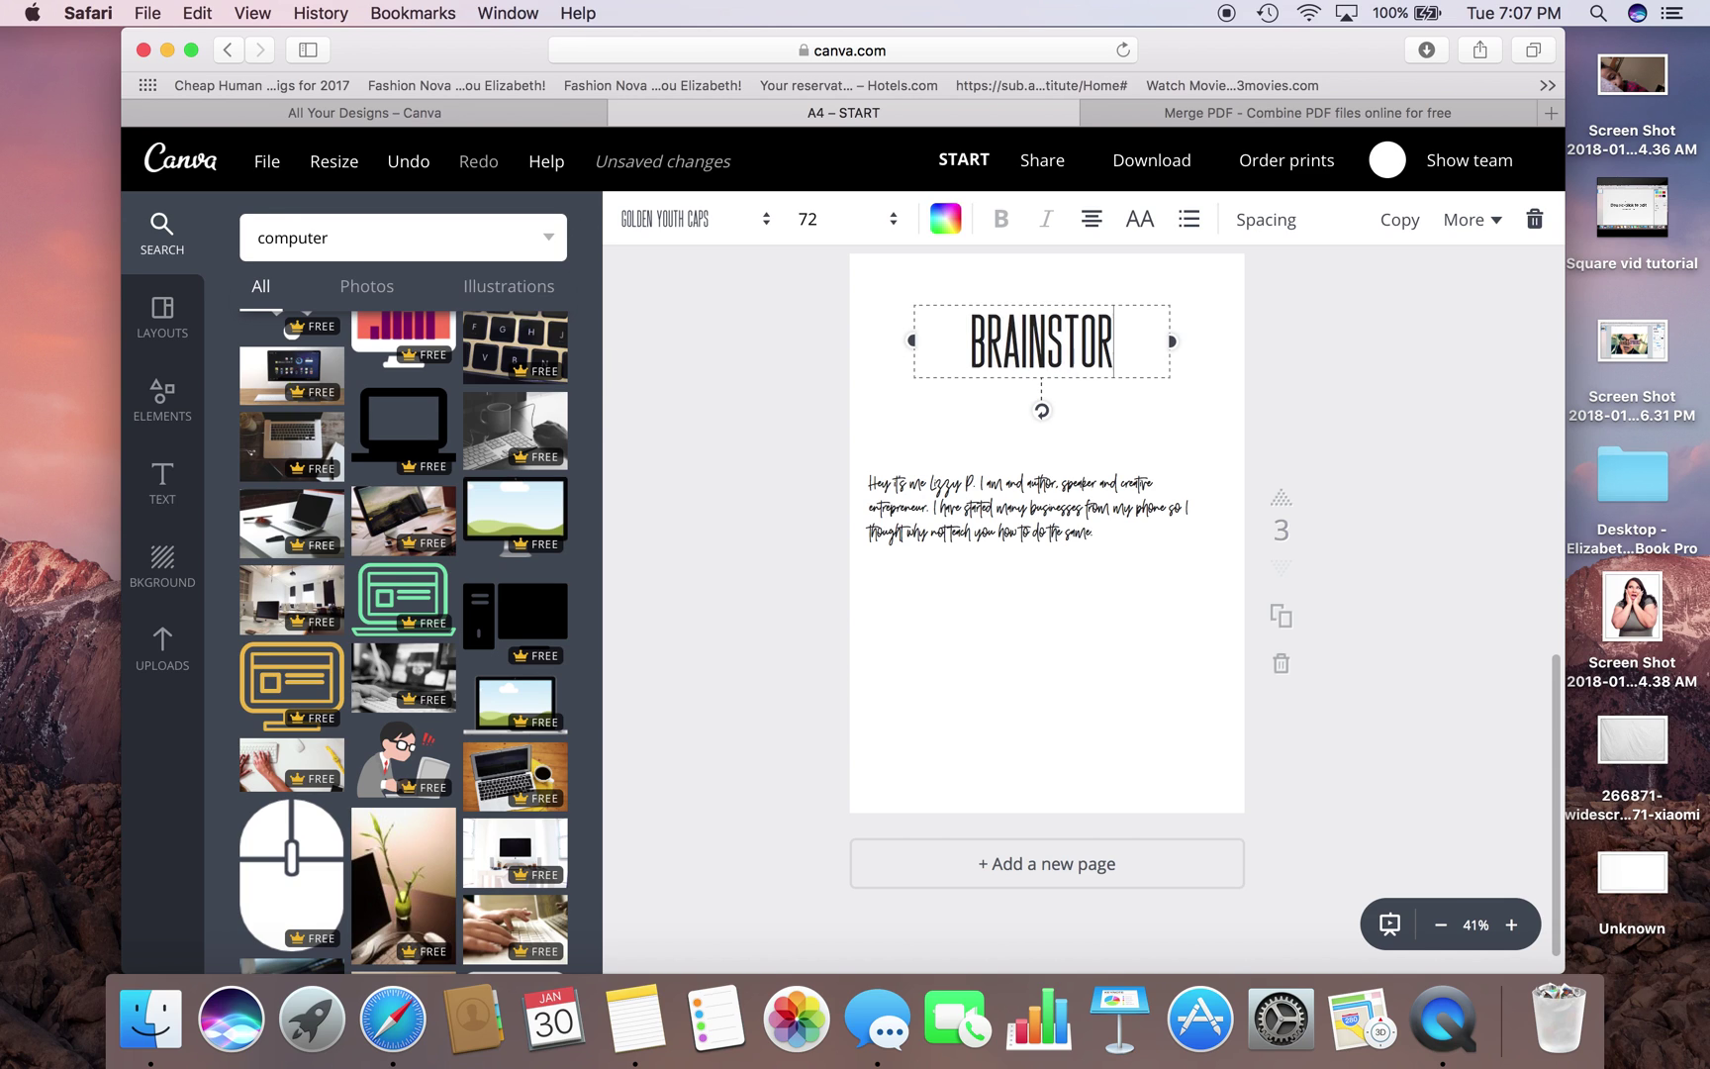
type("M &")
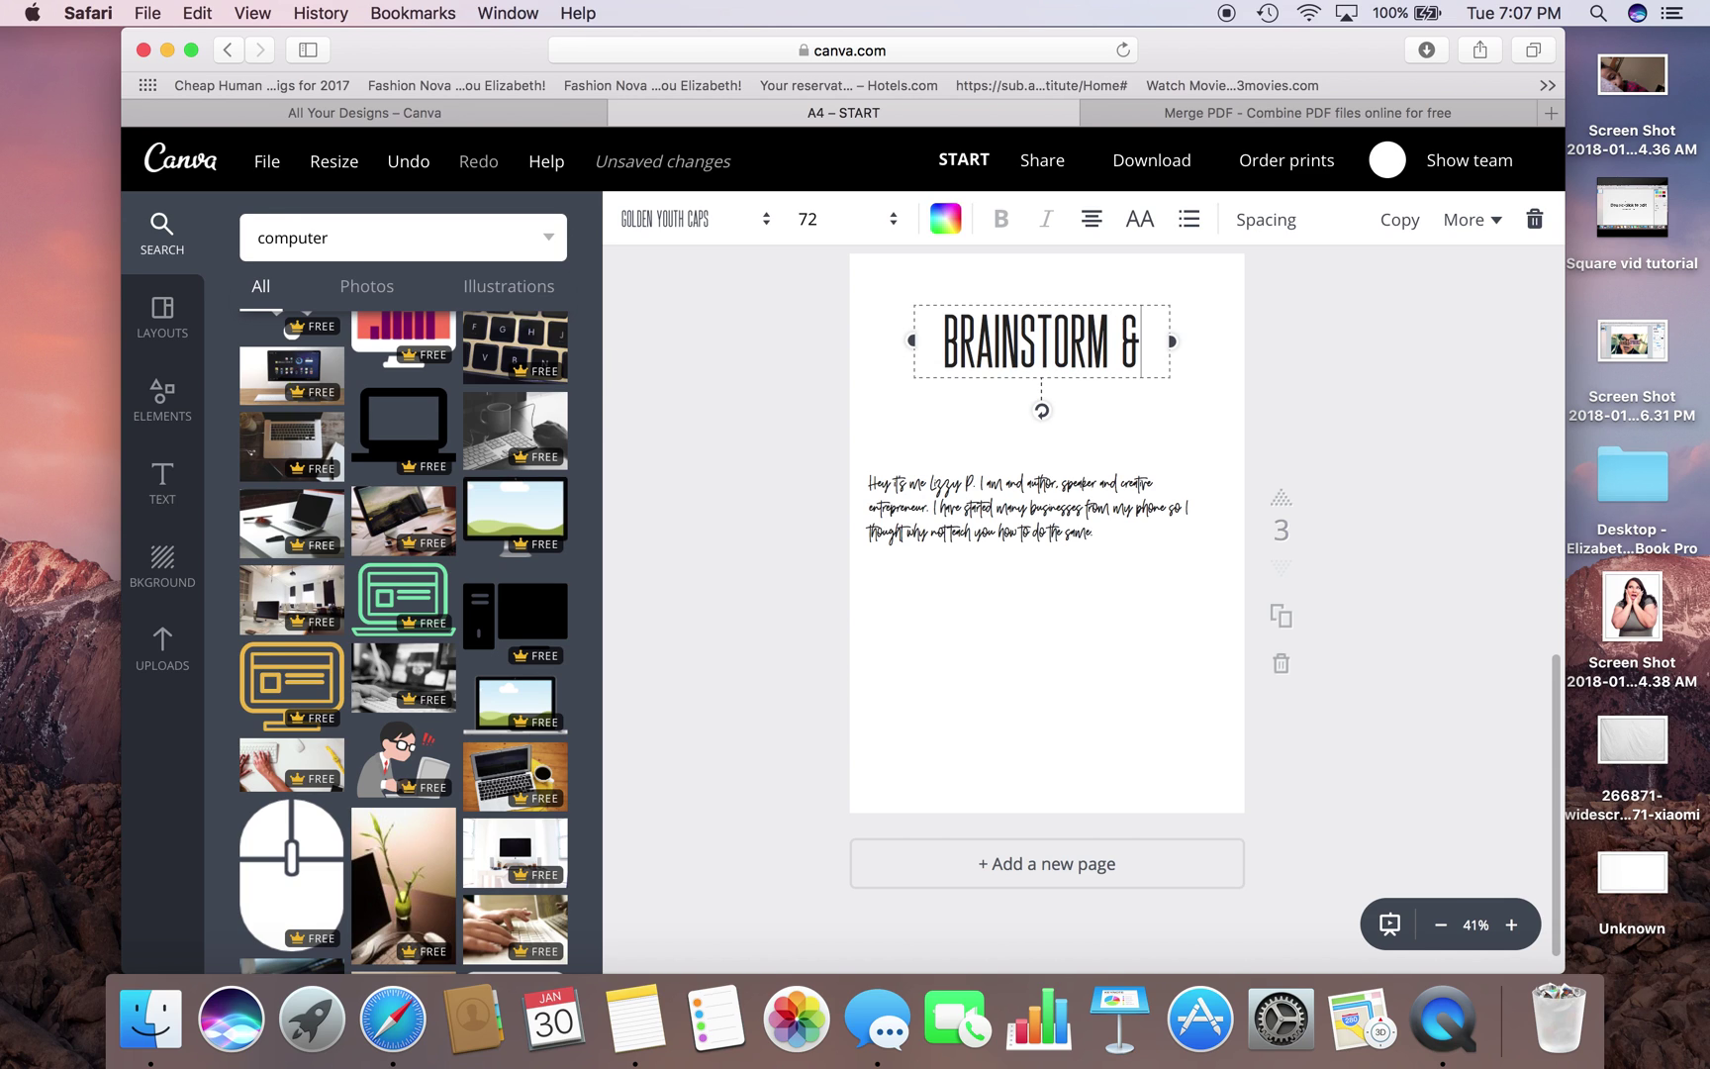
type(" GO")
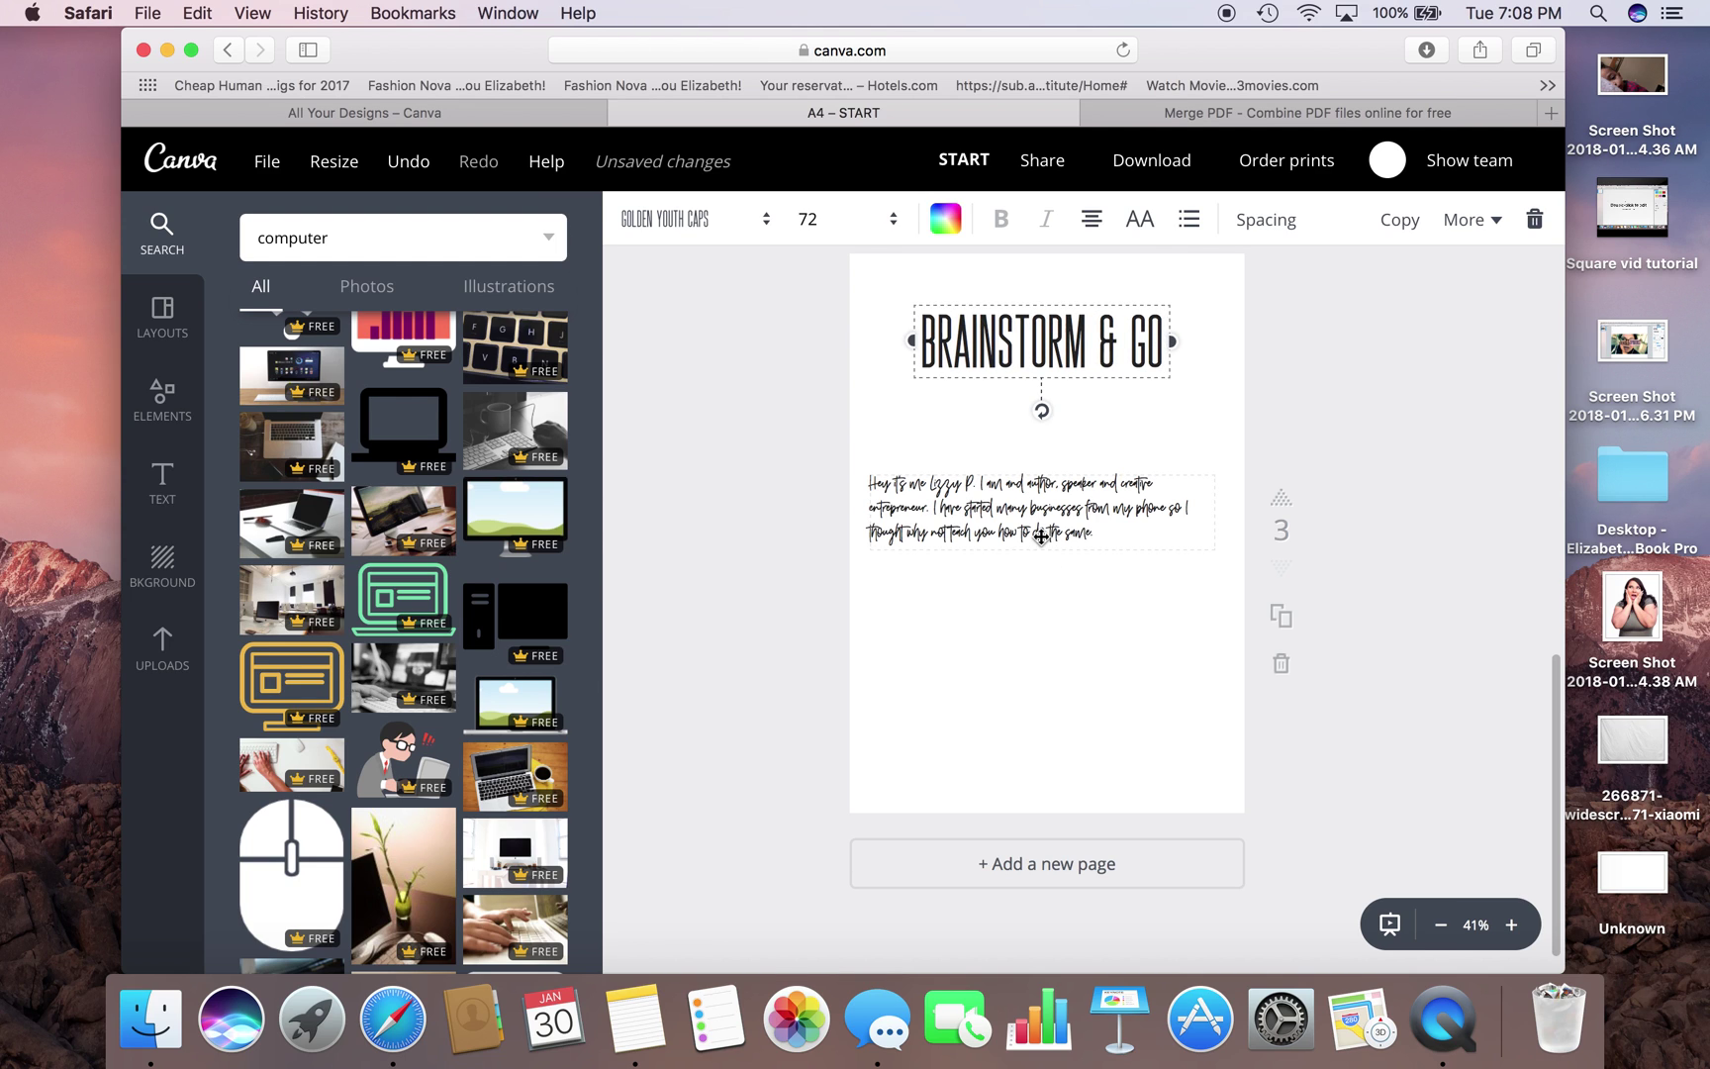
left_click_drag(1037, 532, 1032, 479)
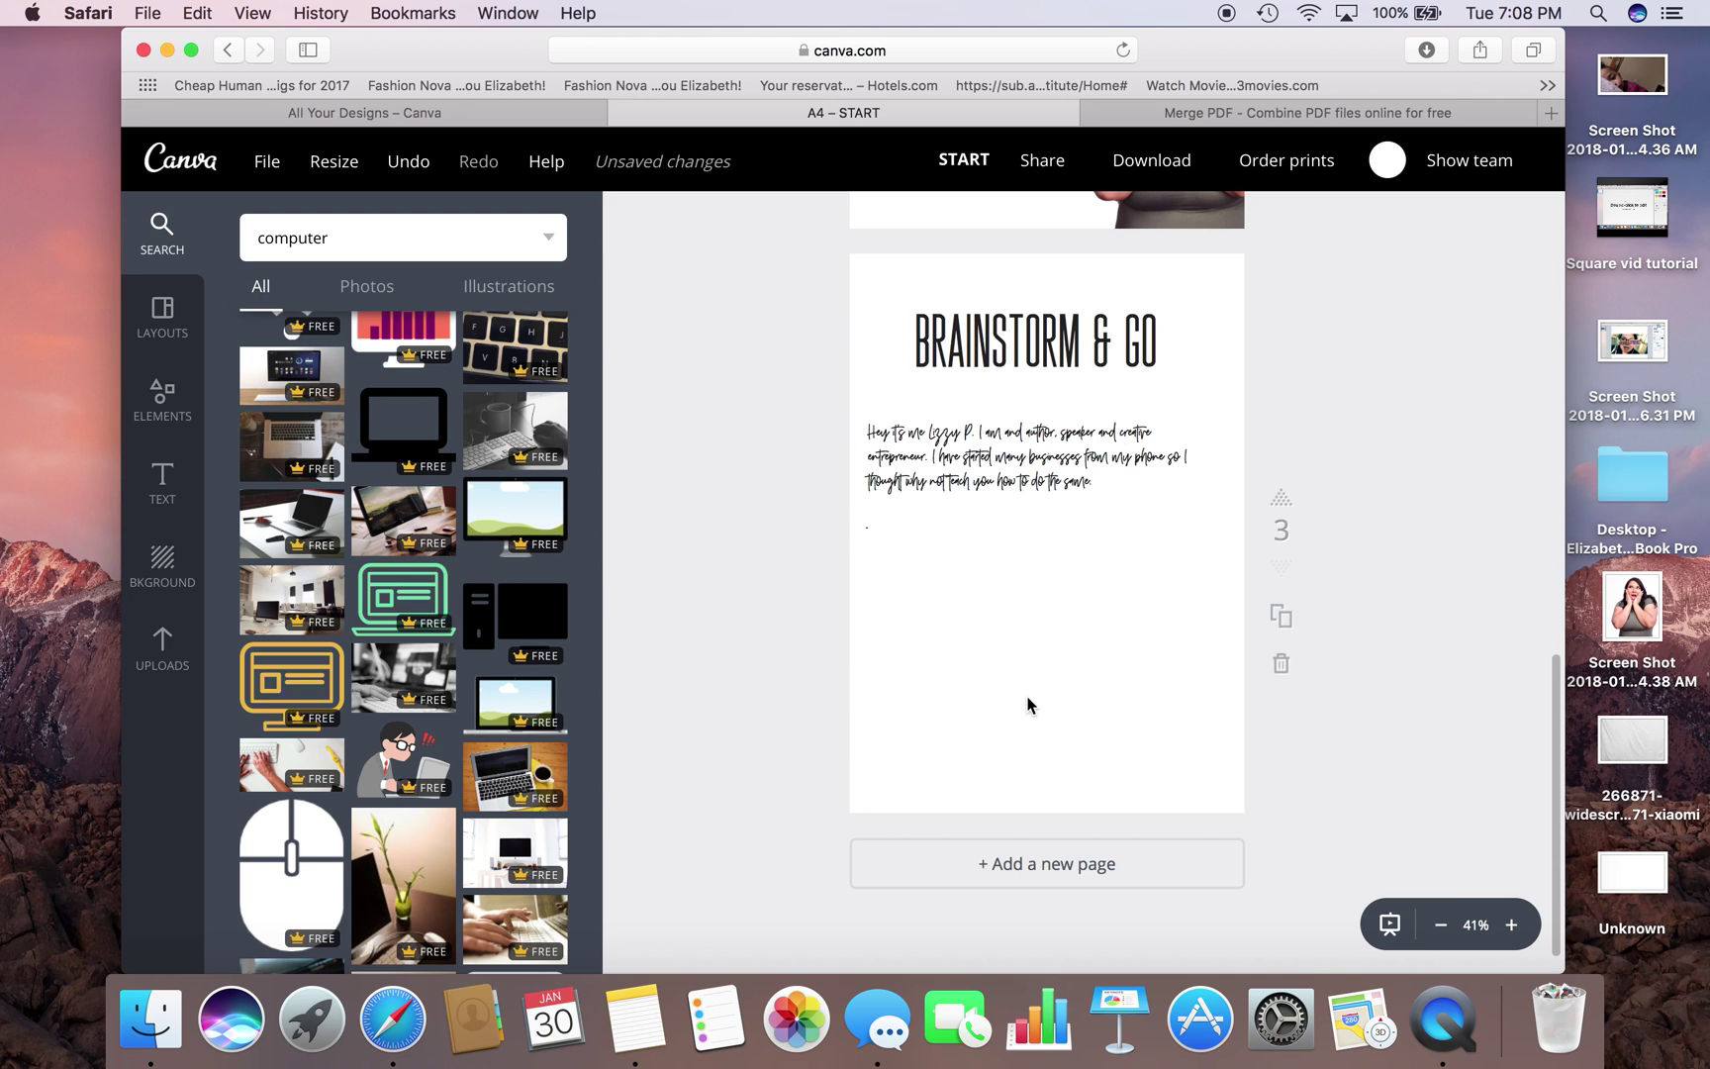
- Copy the BRAINSTORM & GO page twice as pages 4 and 5, then go to Smallpdf's Merge PDF
scroll(1030, 705, "down", 1)
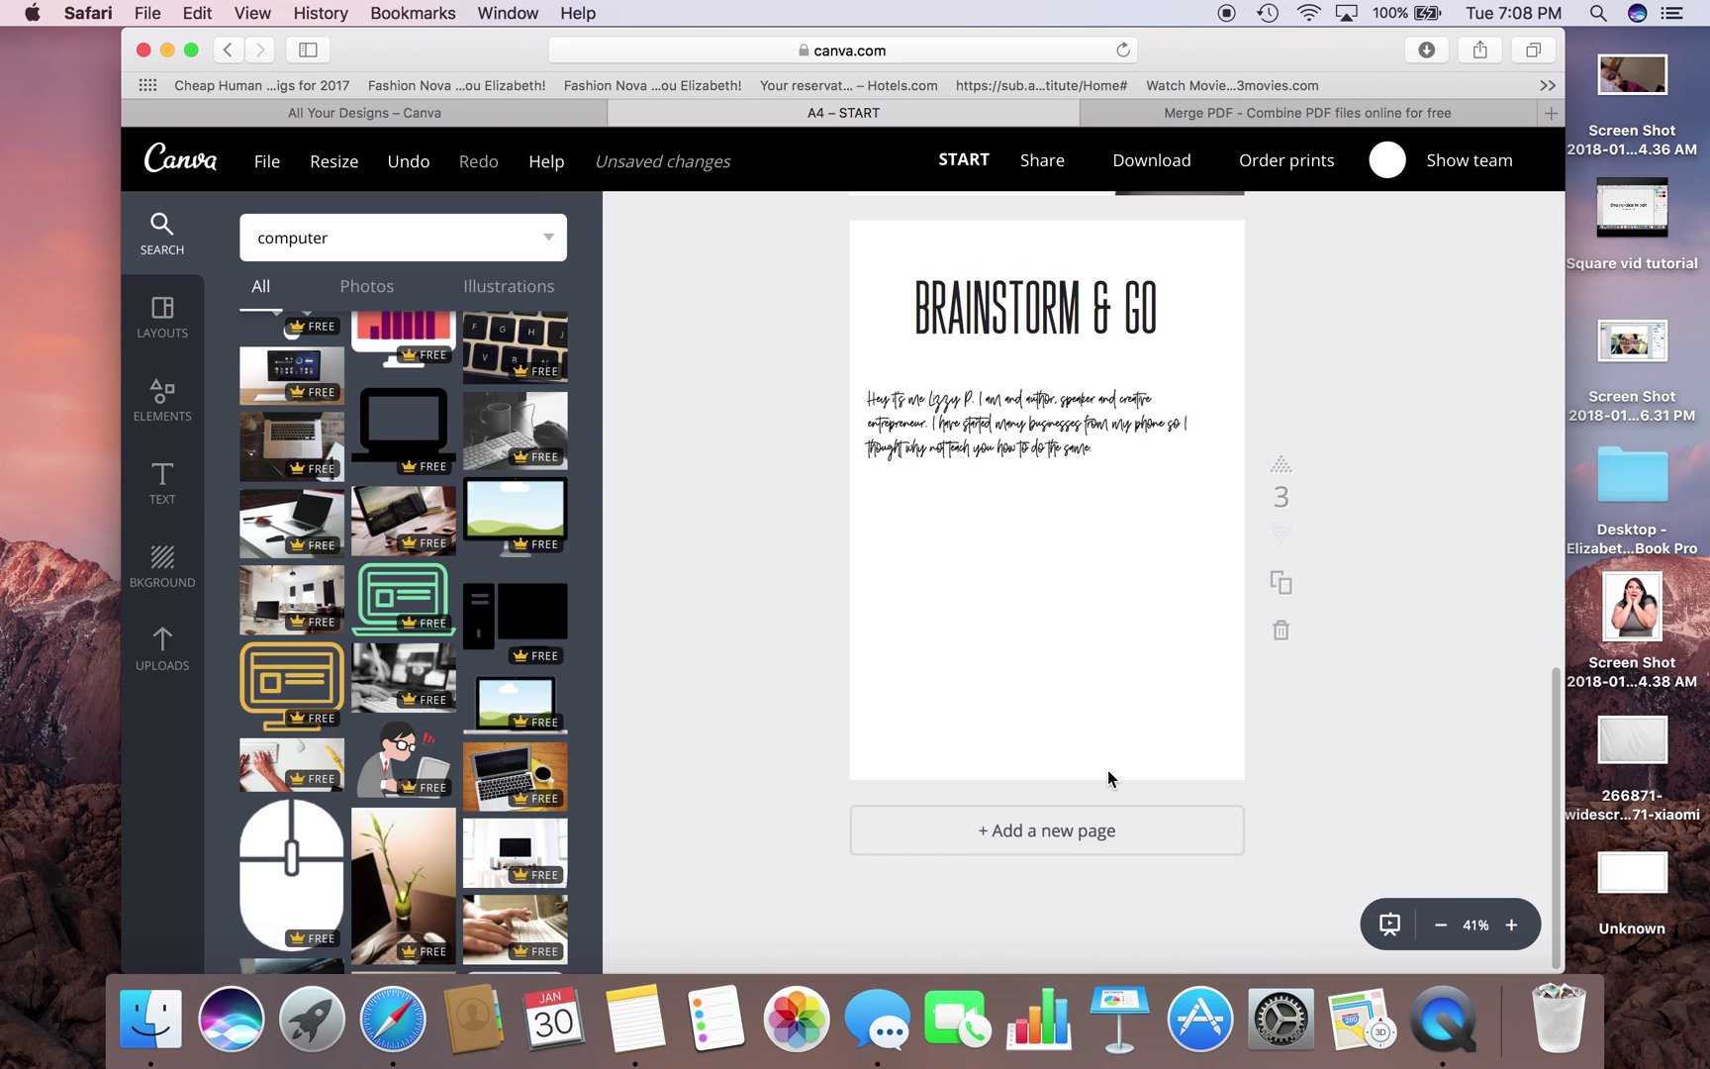
left_click(1283, 584)
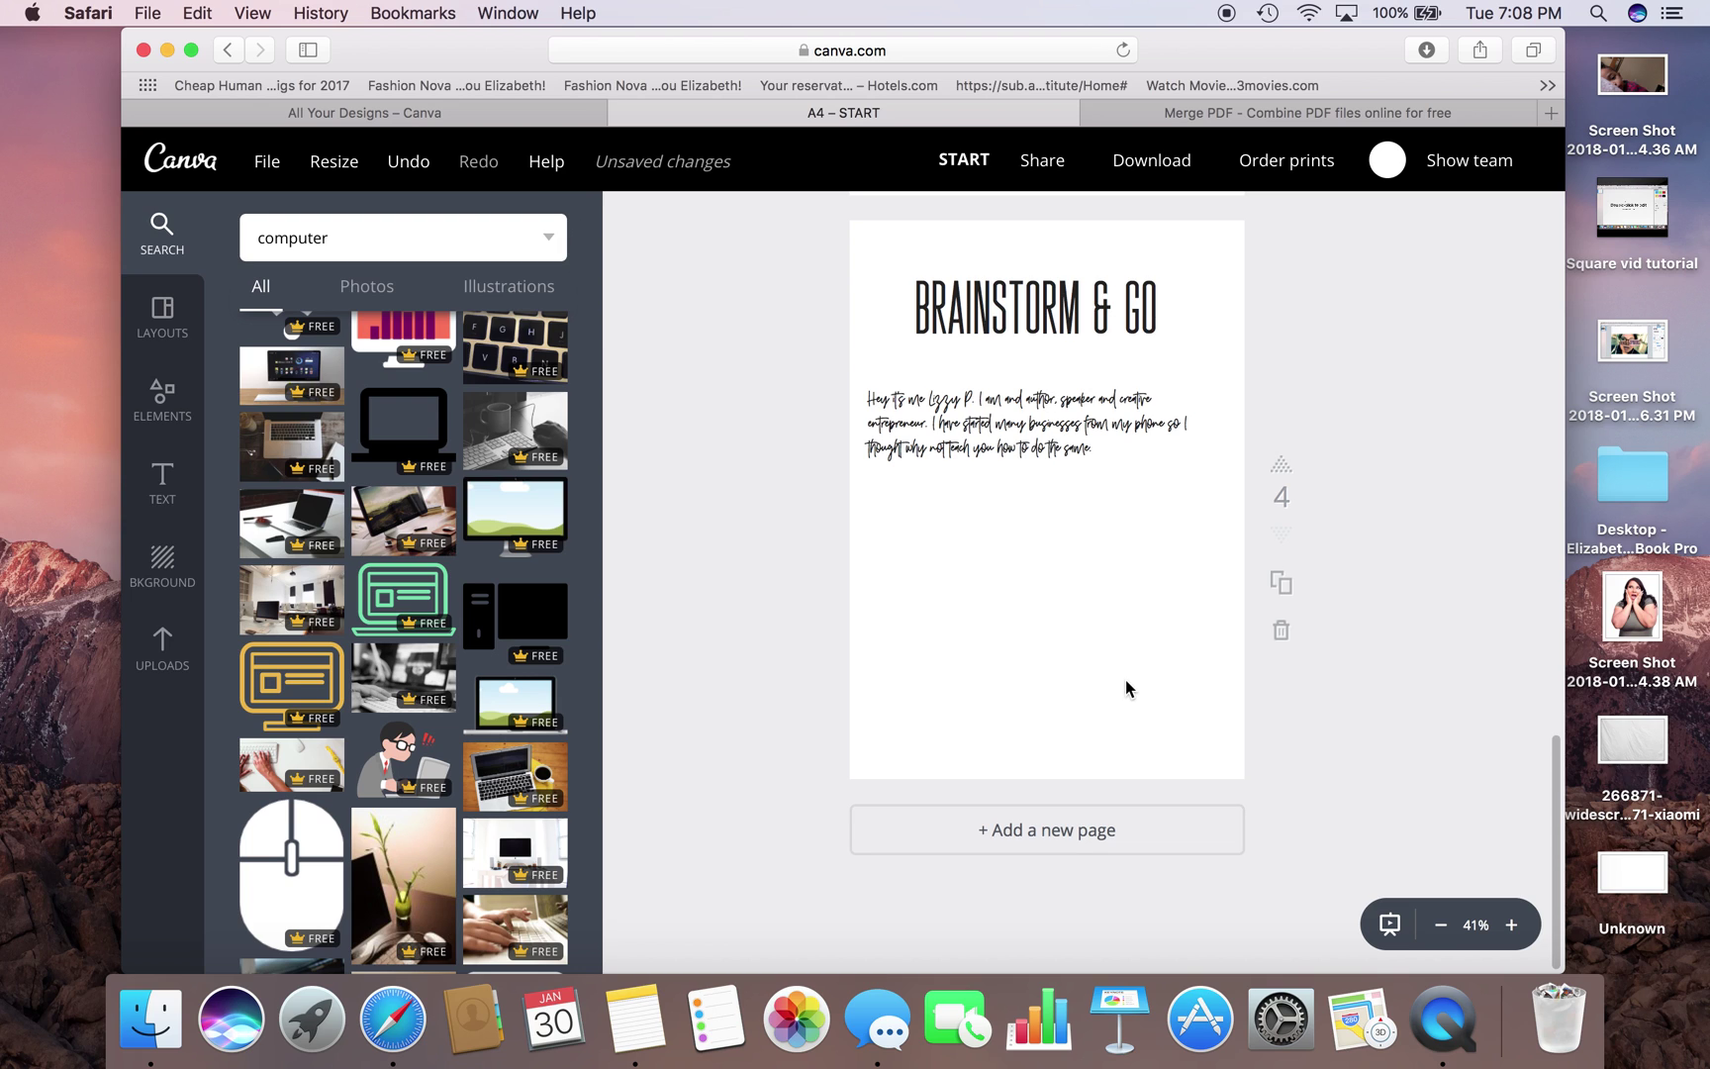
left_click(1283, 588)
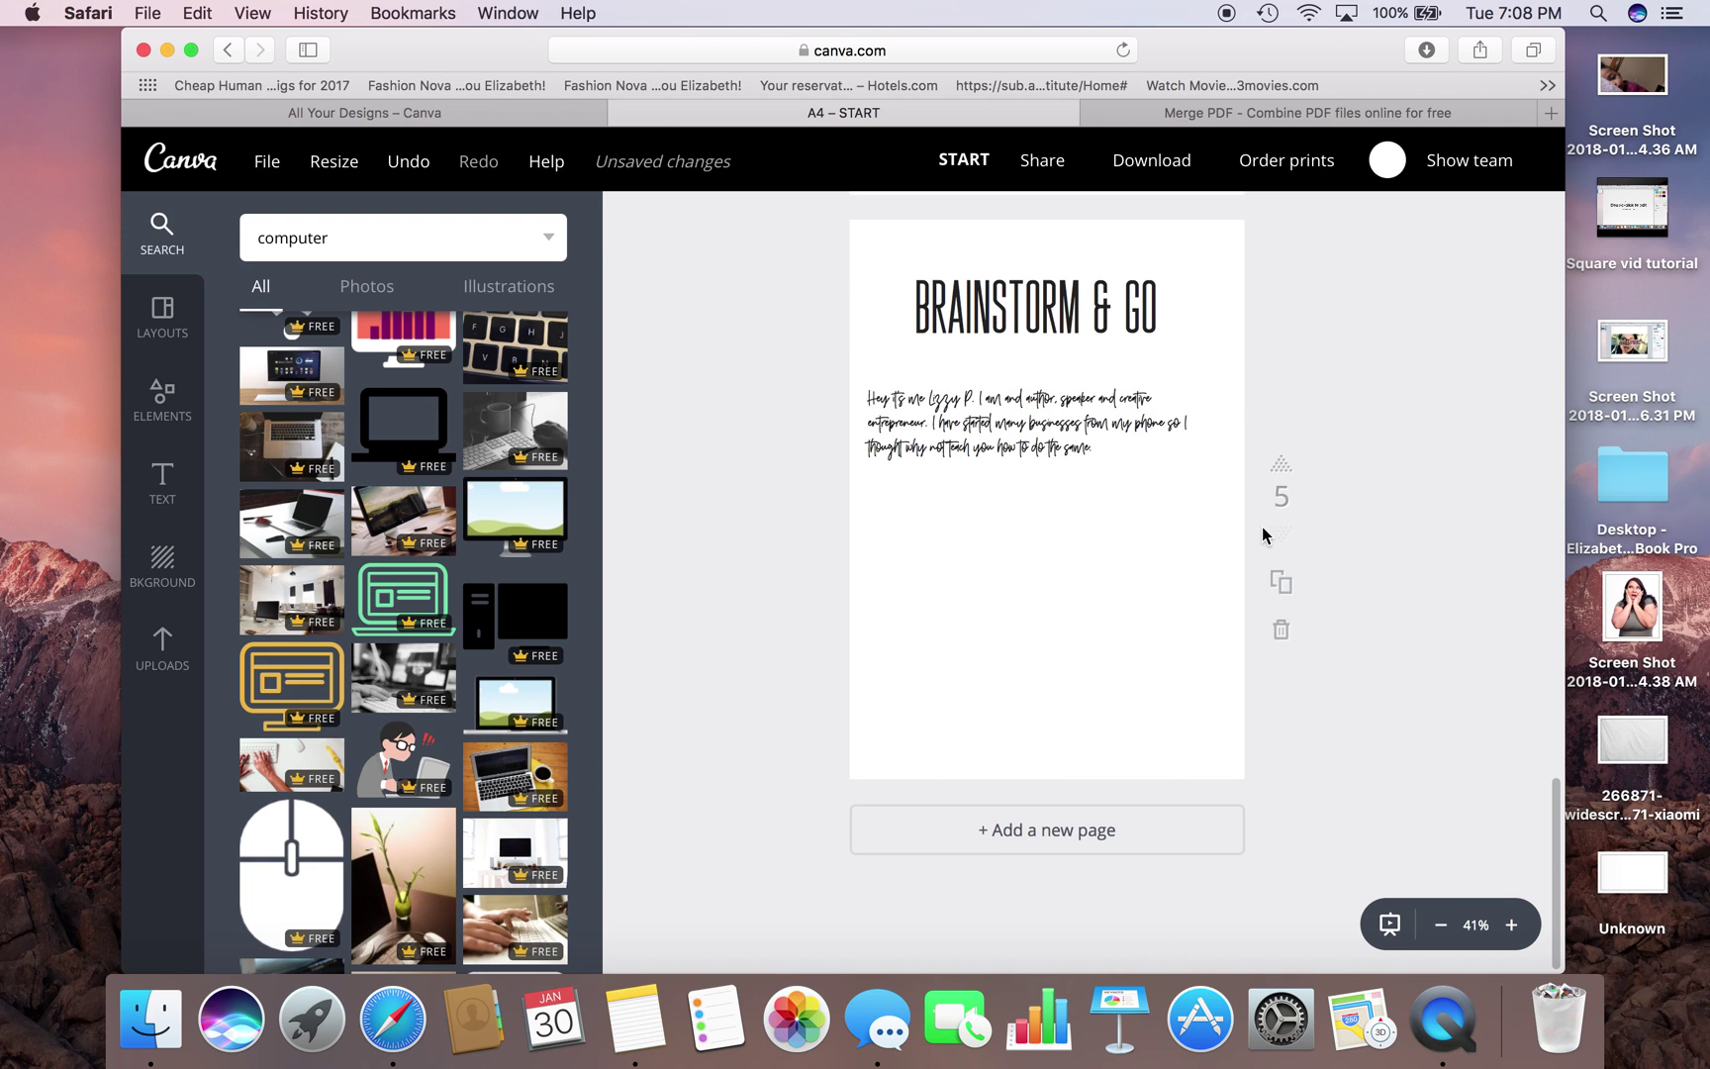
left_click(1185, 114)
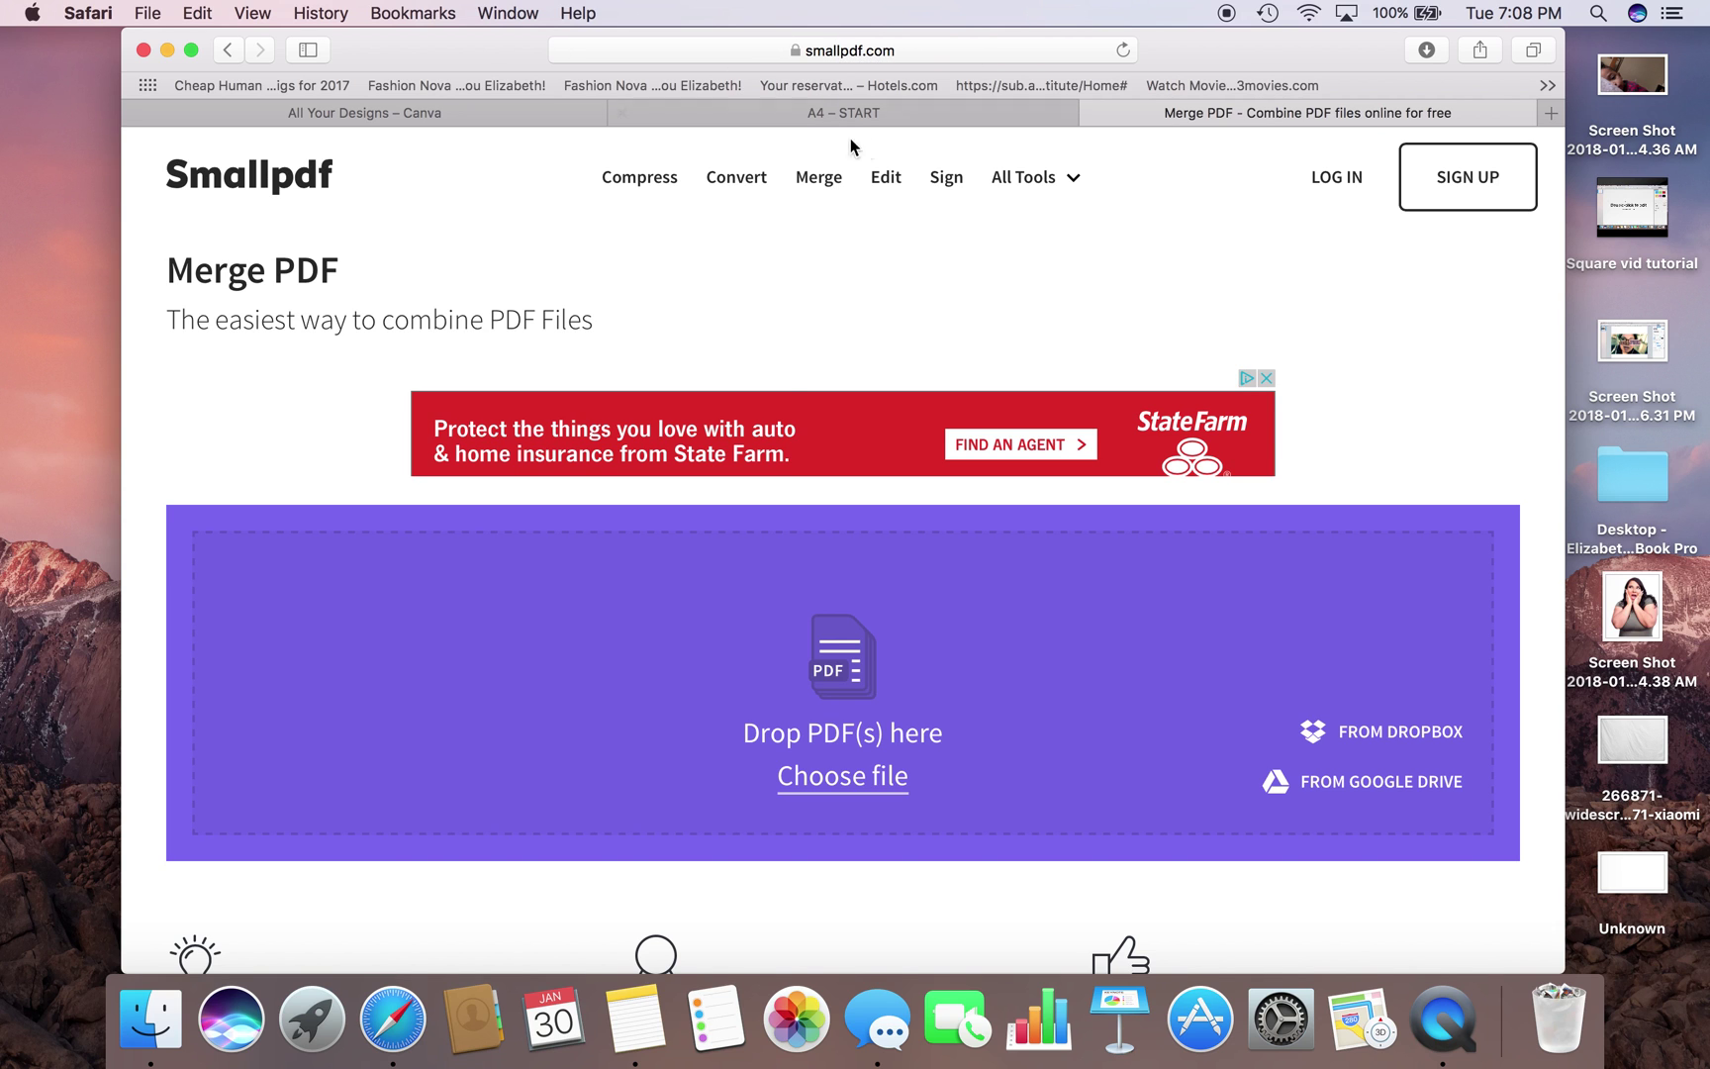
scroll(643, 610, "down", 3)
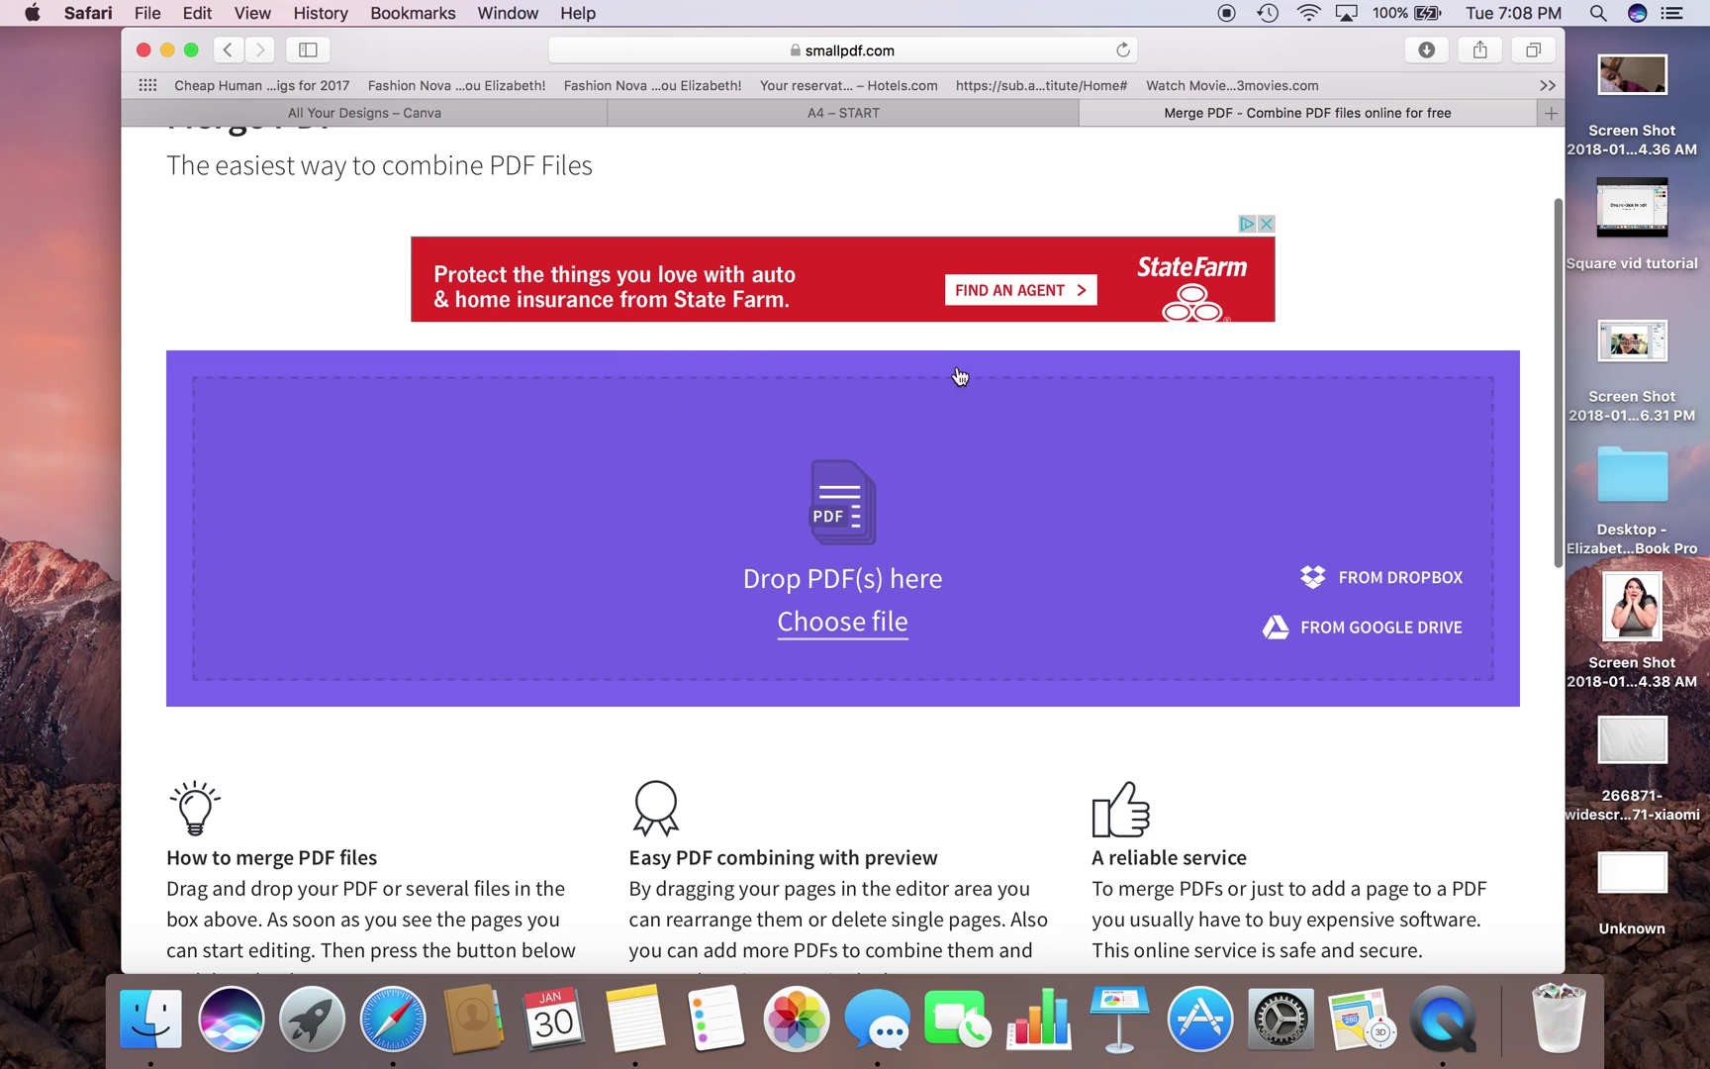
left_click(151, 1019)
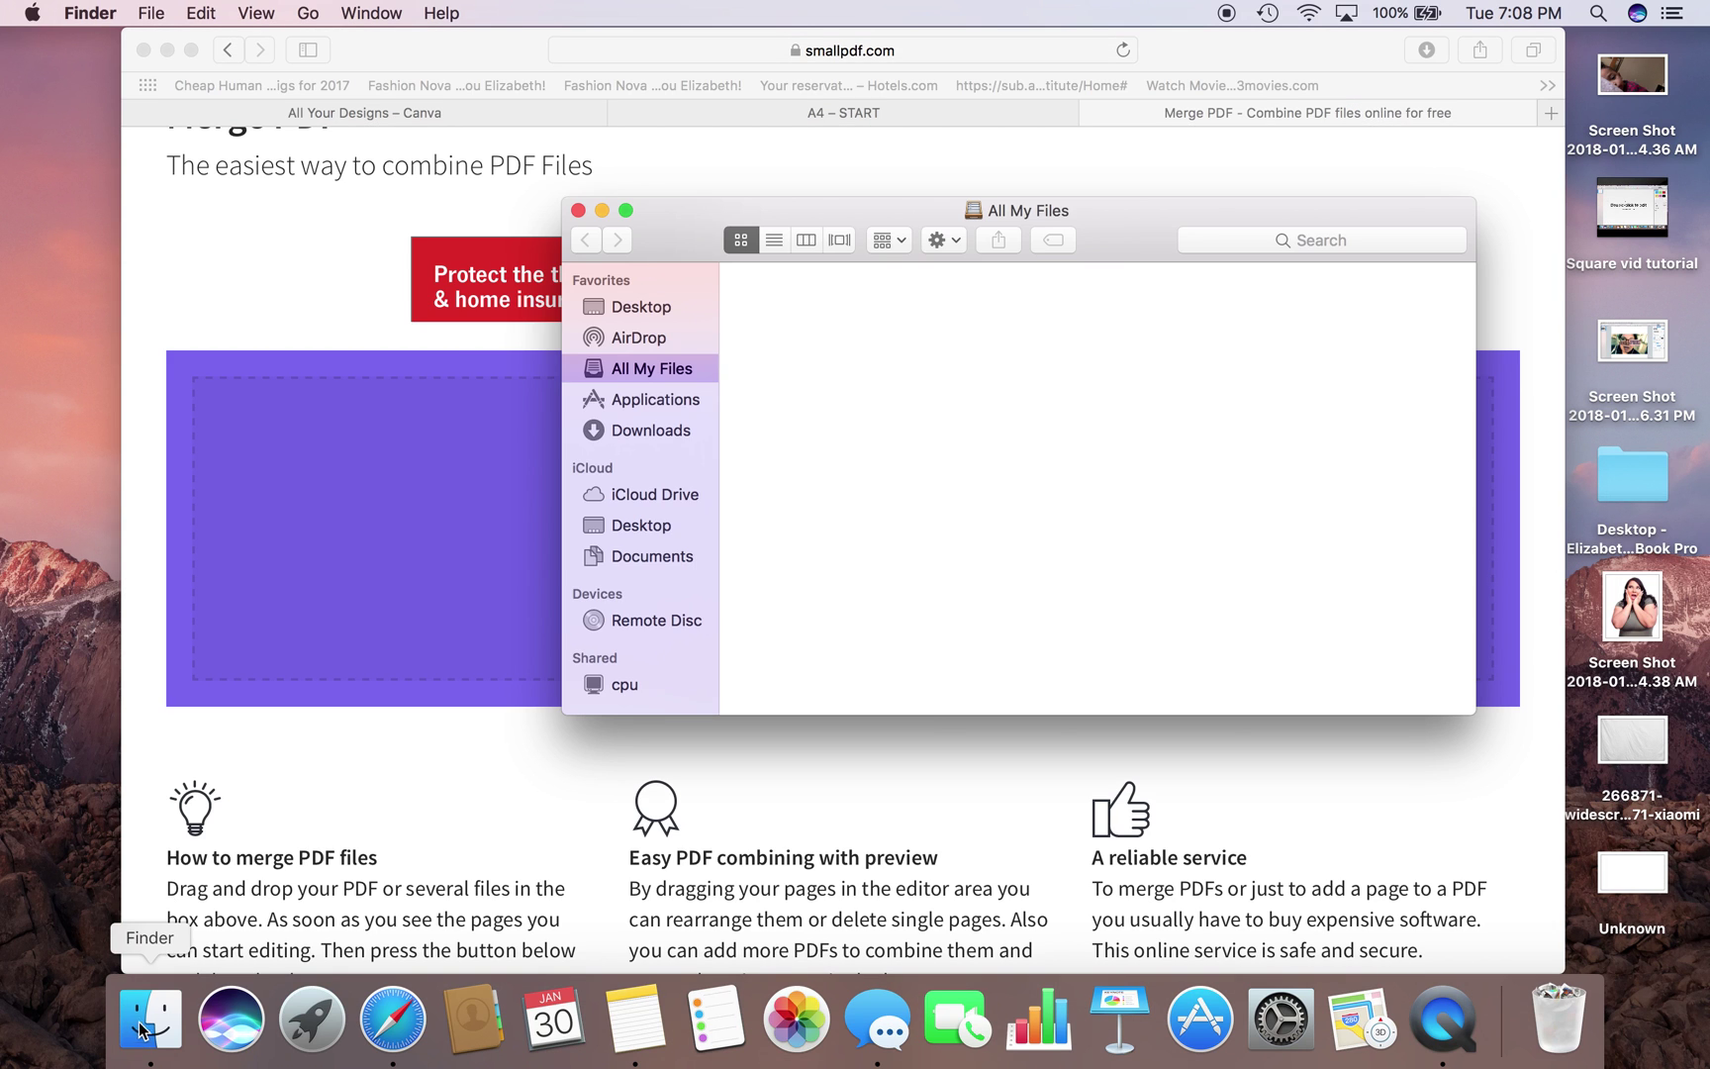
scroll(998, 533, "down", 15)
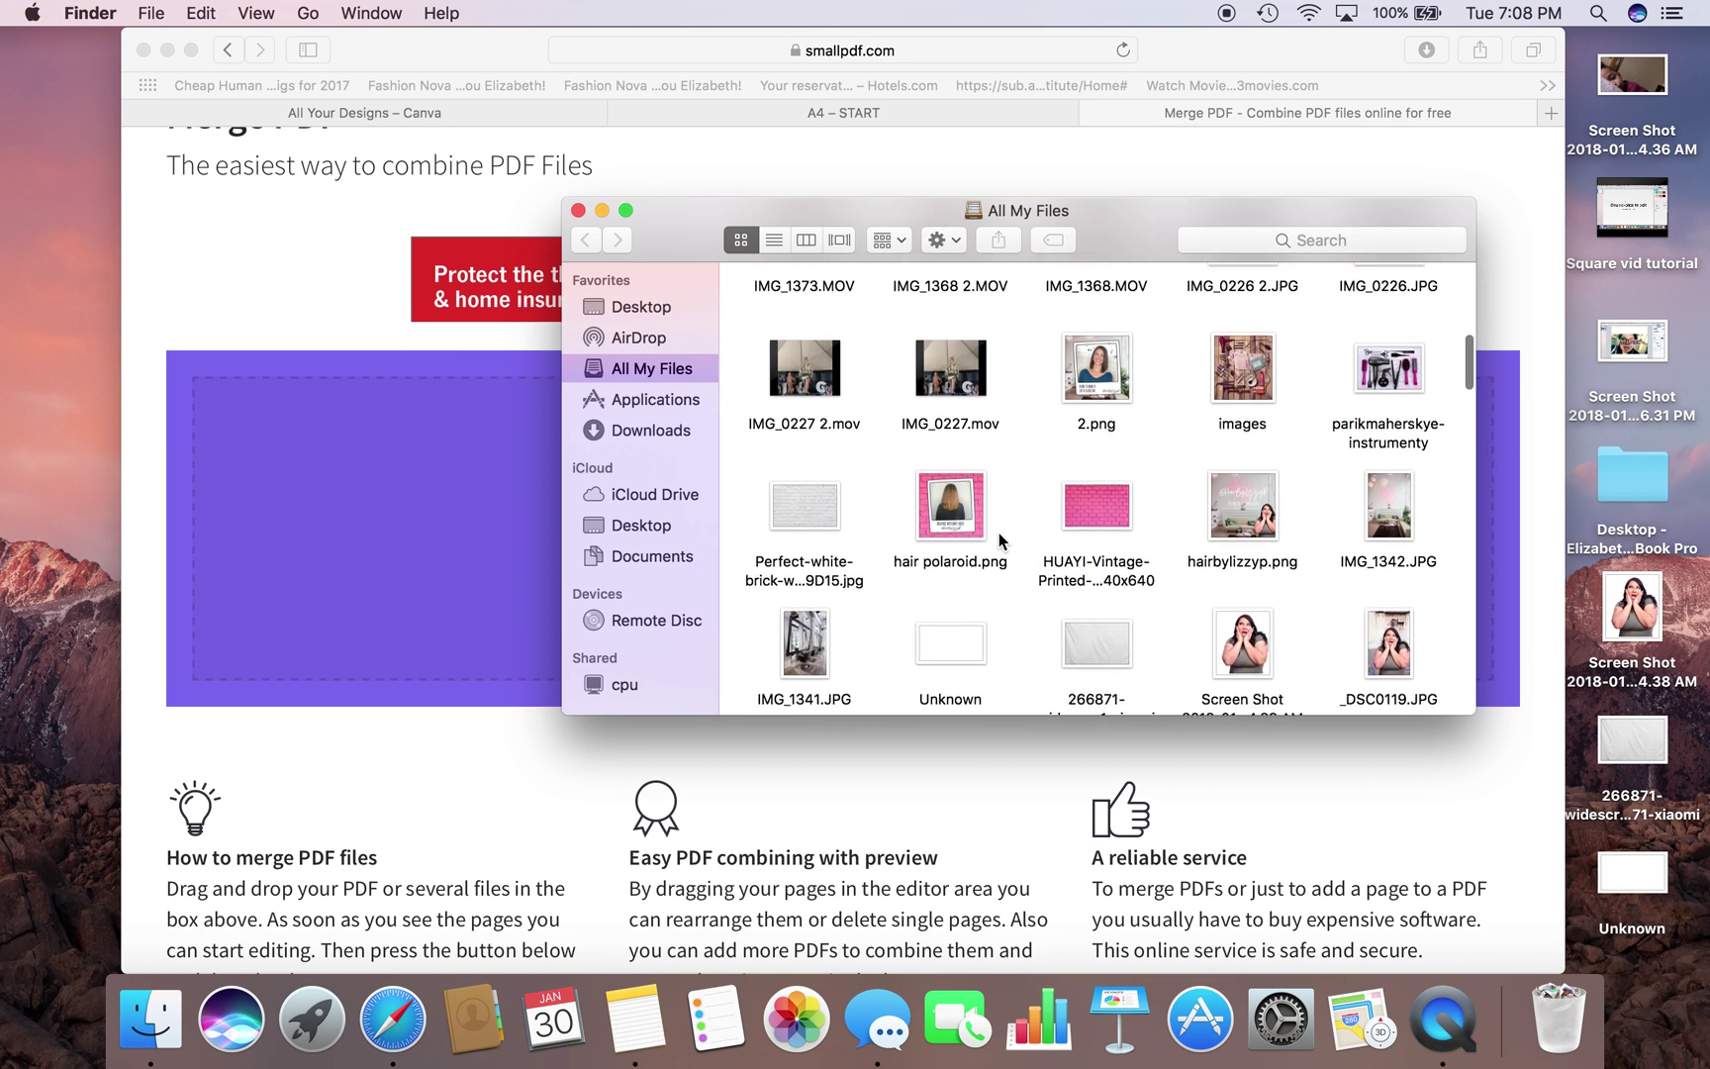
scroll(998, 533, "down", 15)
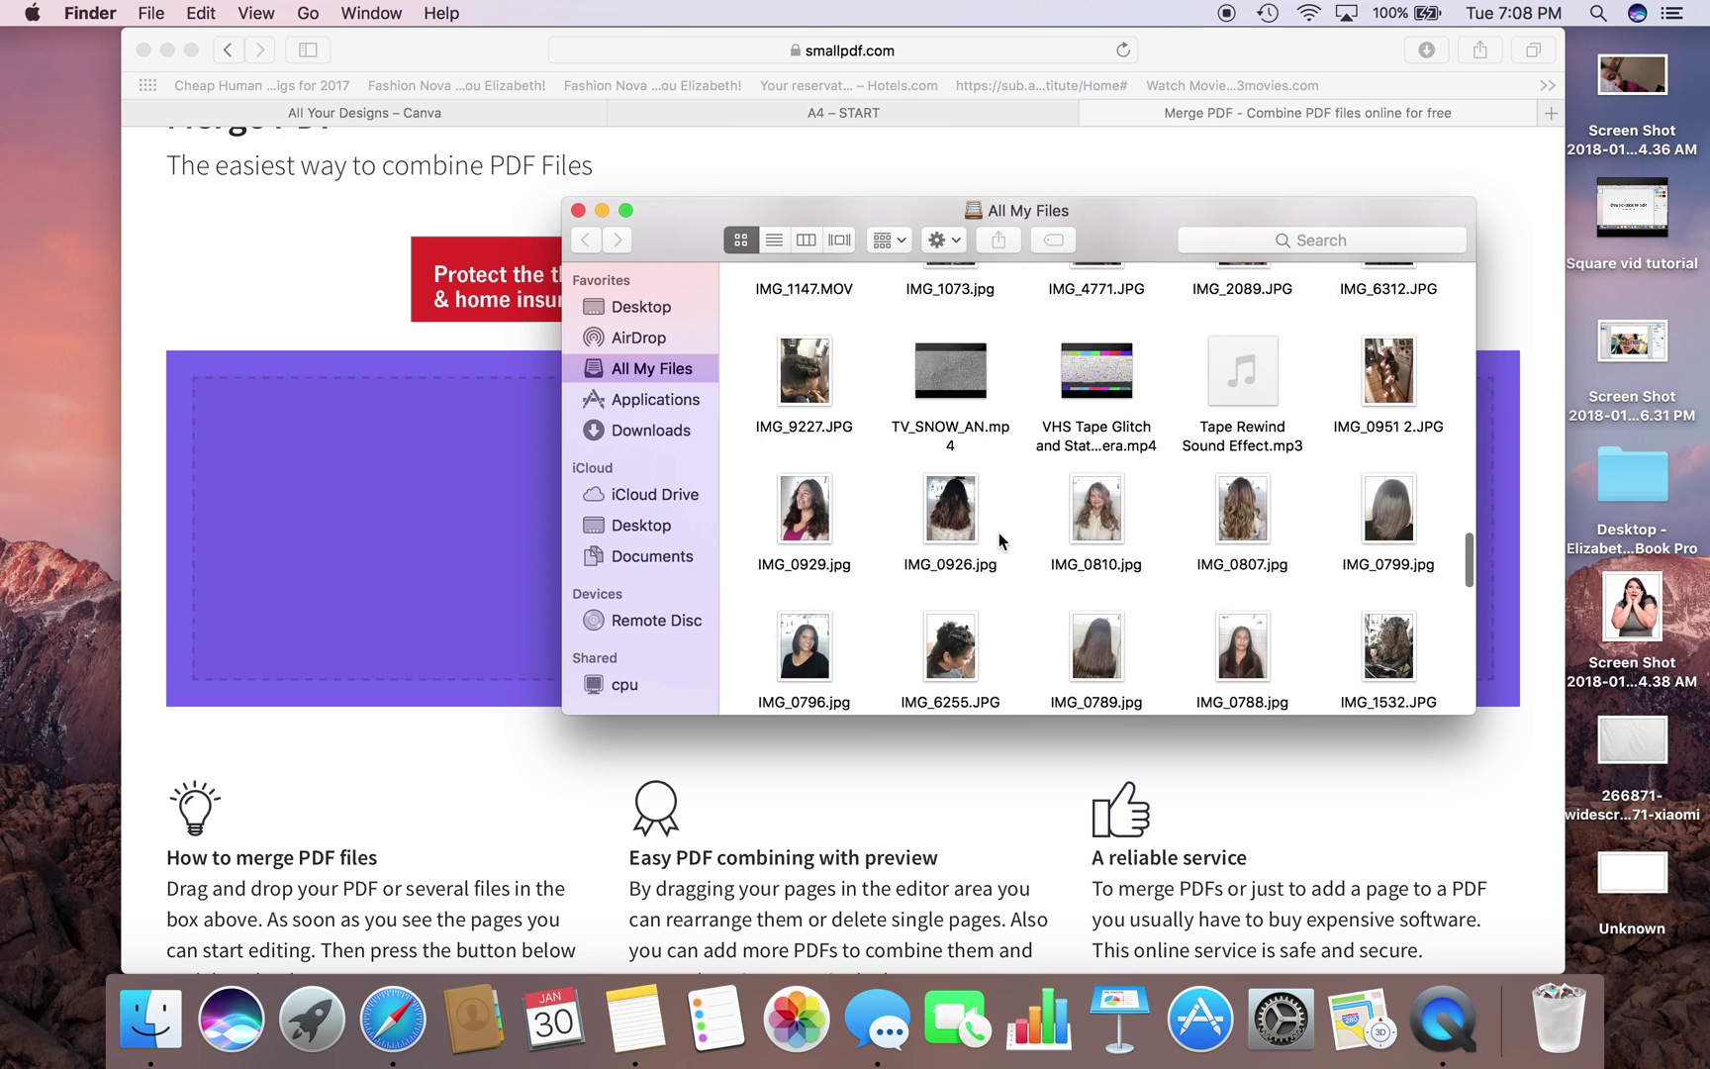
left_click(578, 210)
- Back in the Canva design, download all five pages as a PDF - Standard file, START.pdf
left_click(886, 109)
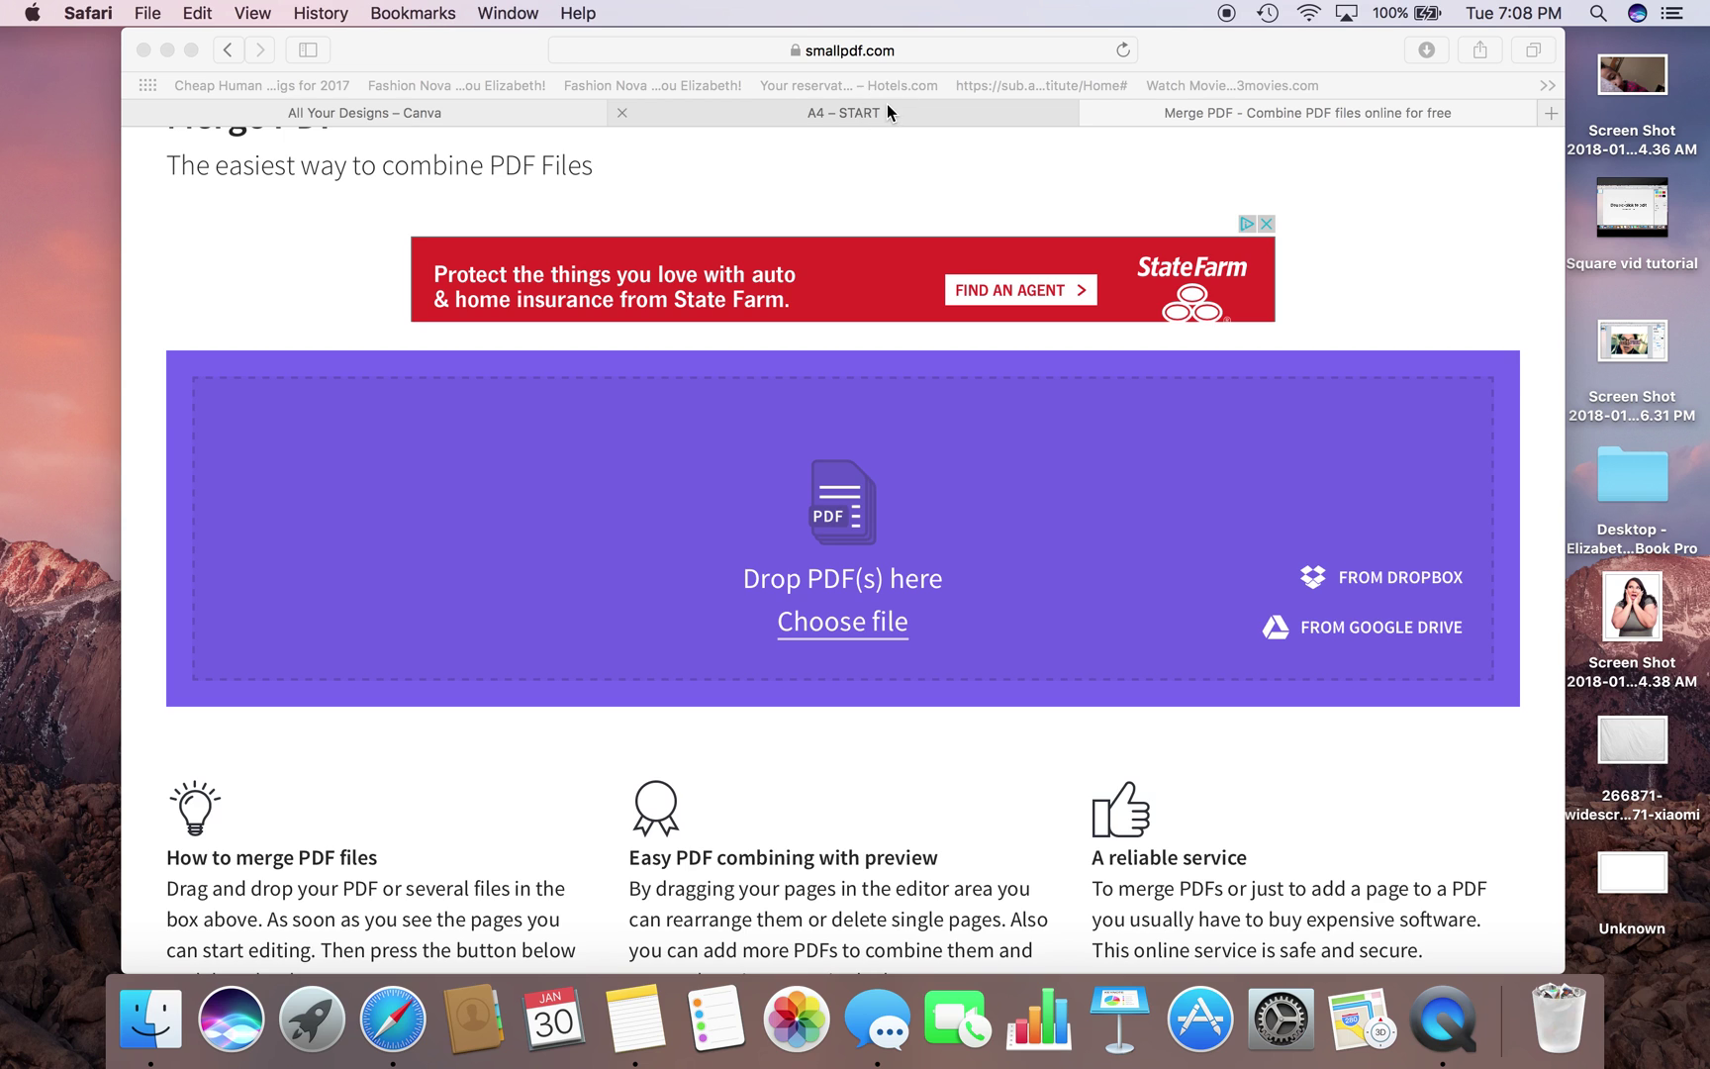
left_click(887, 109)
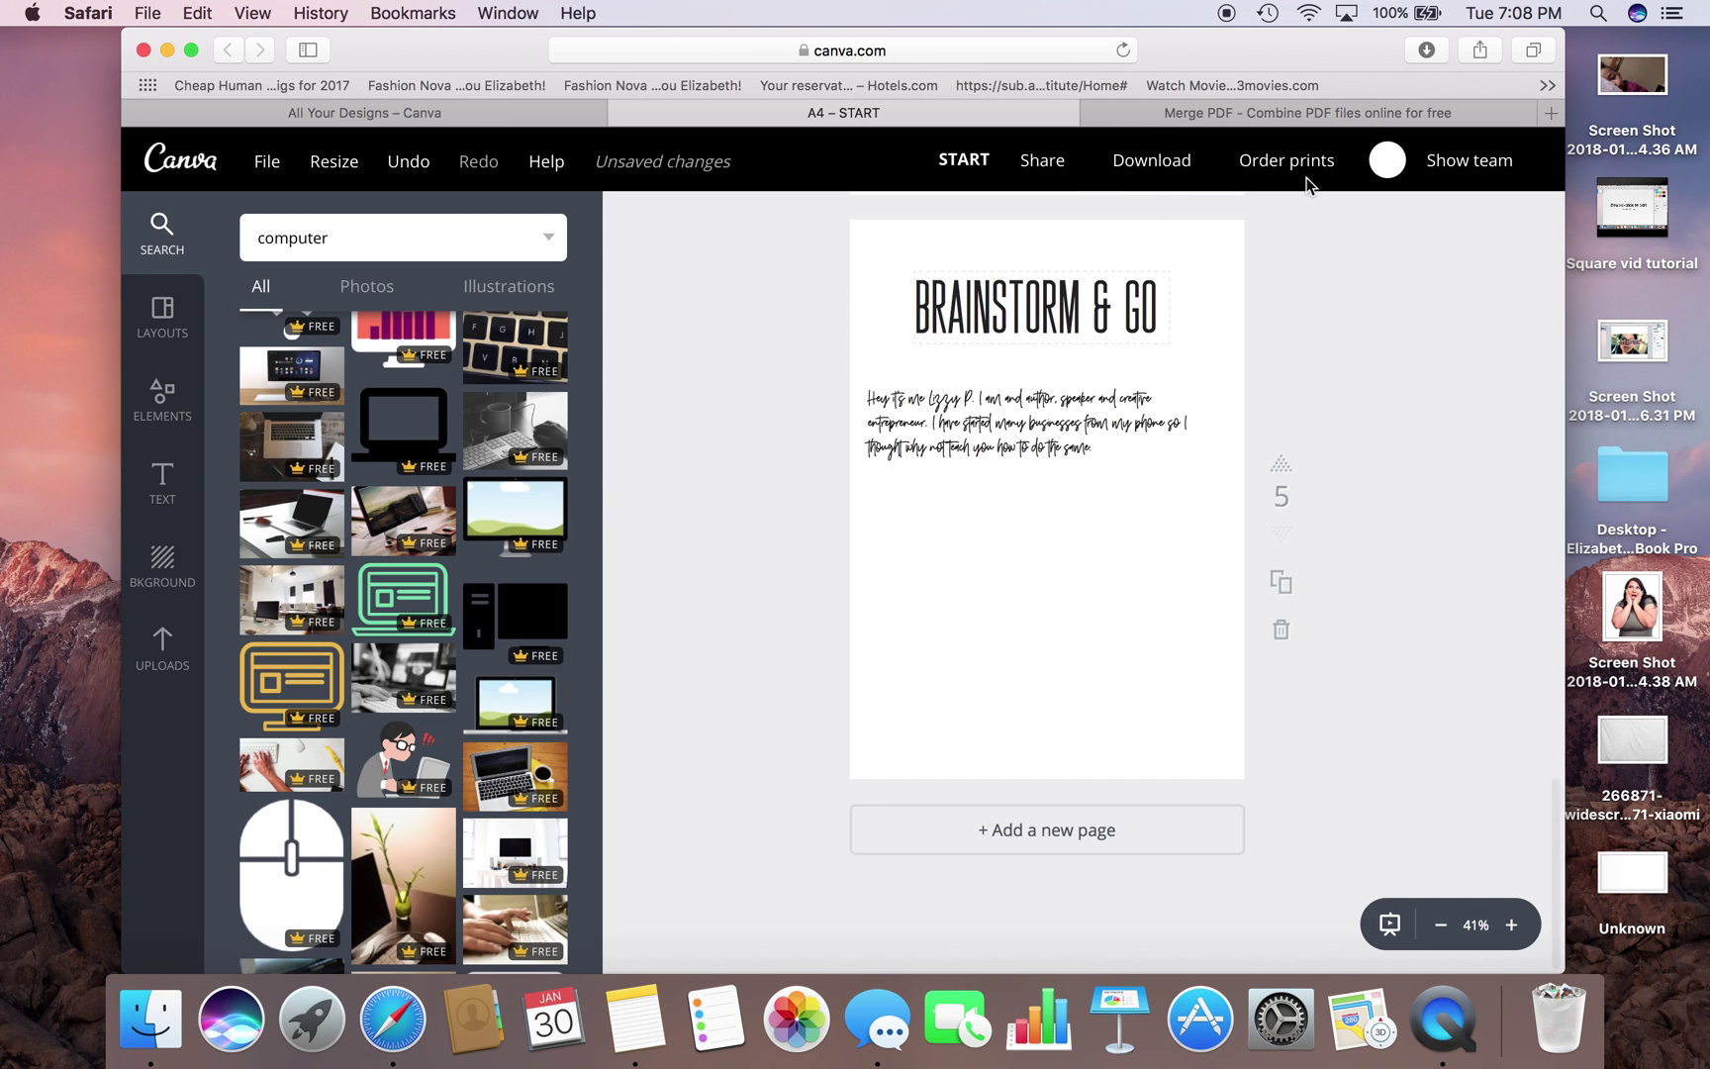
left_click(1148, 163)
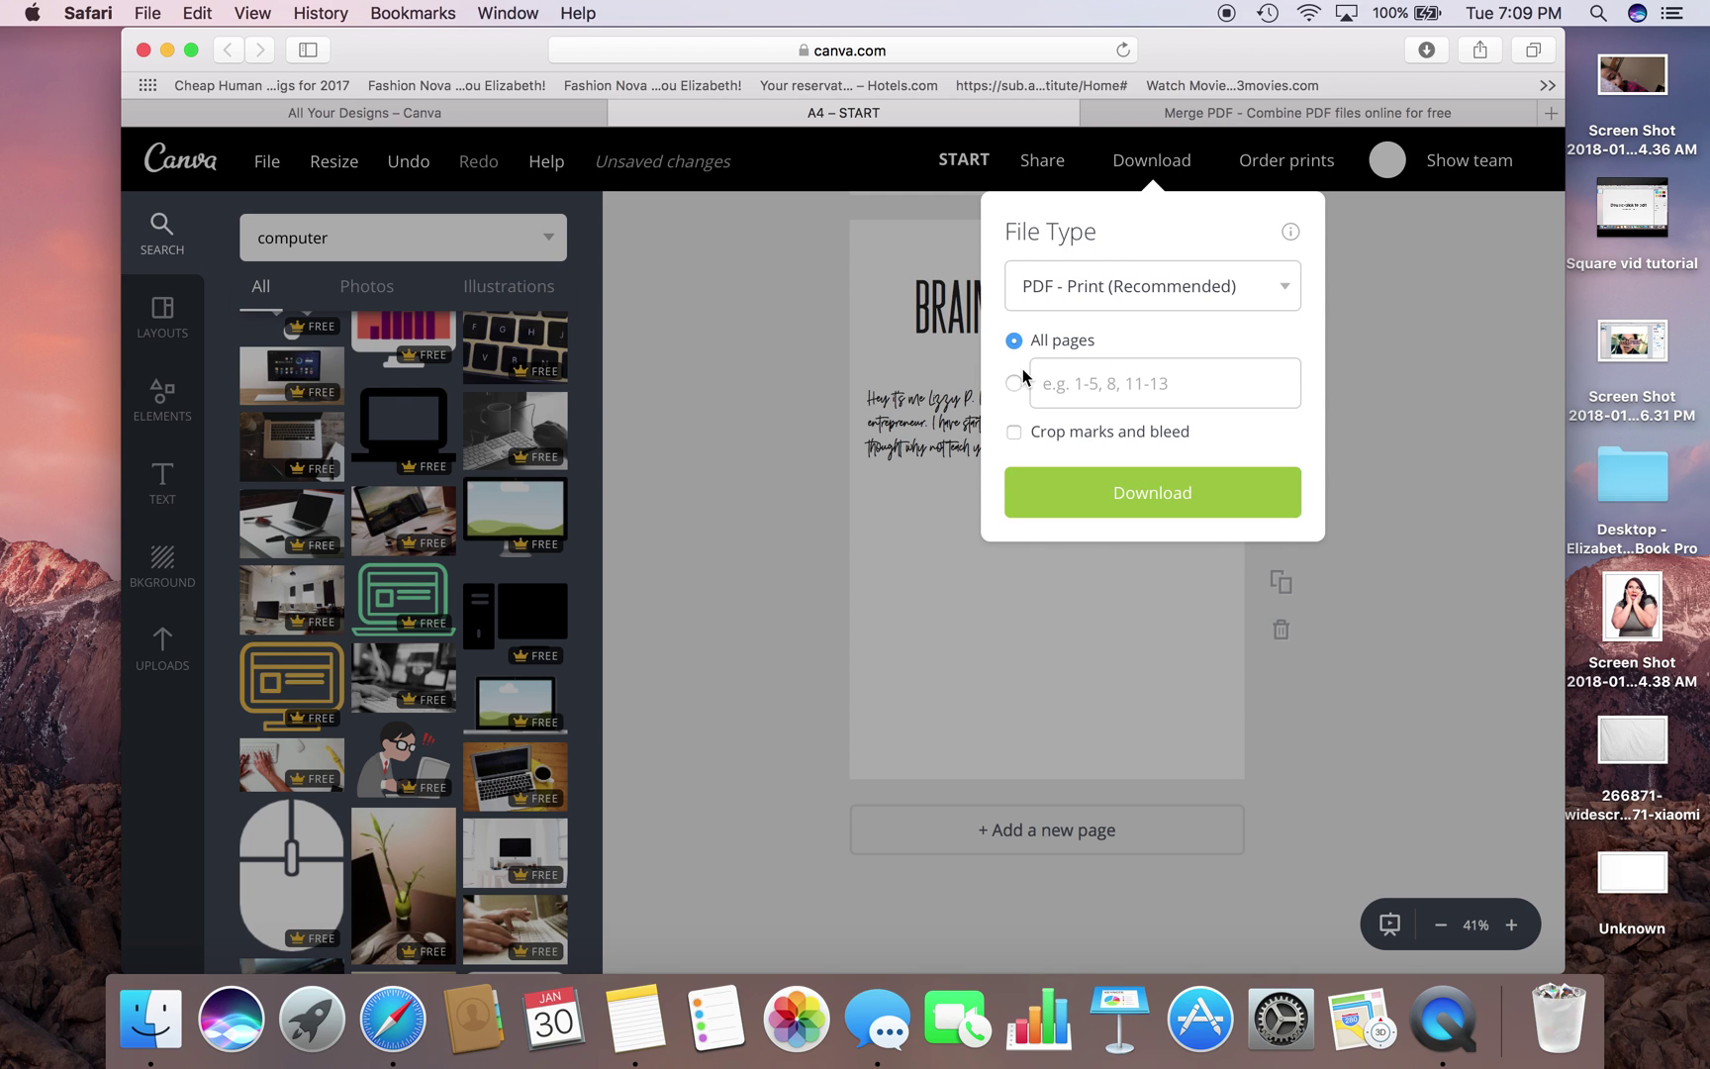
left_click(1271, 296)
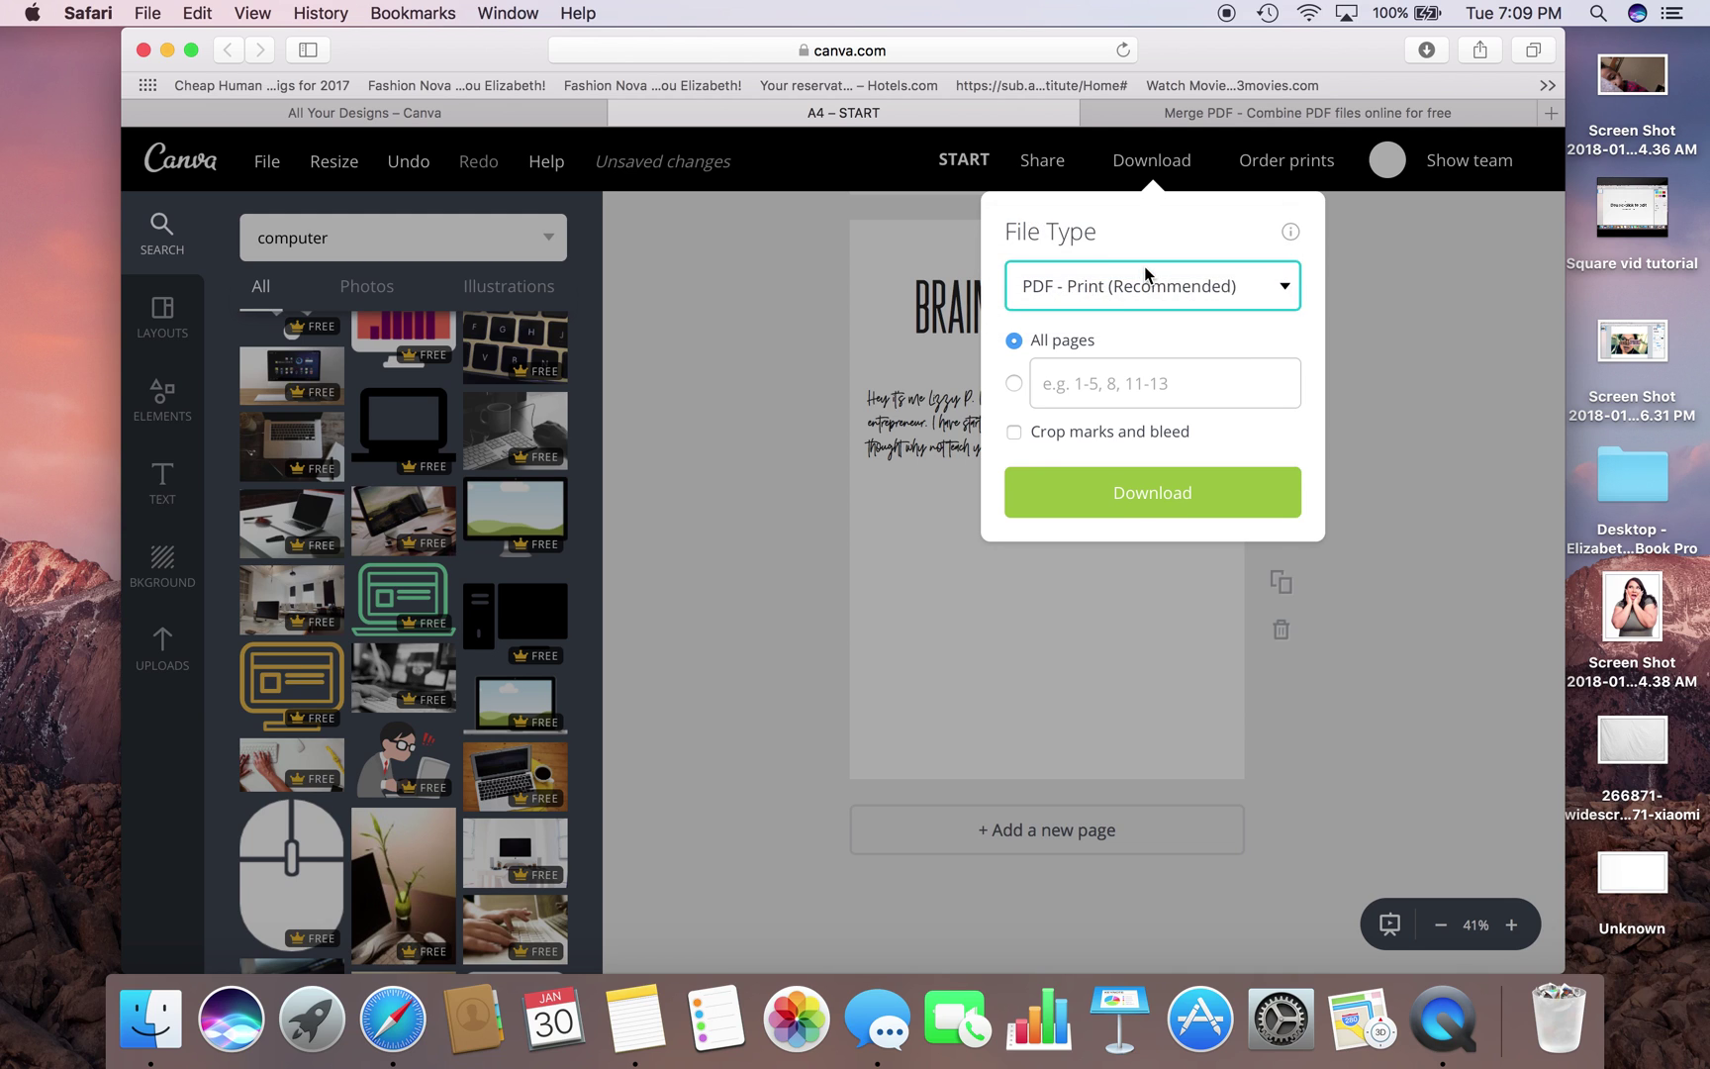
left_click(1145, 274)
left_click(1145, 262)
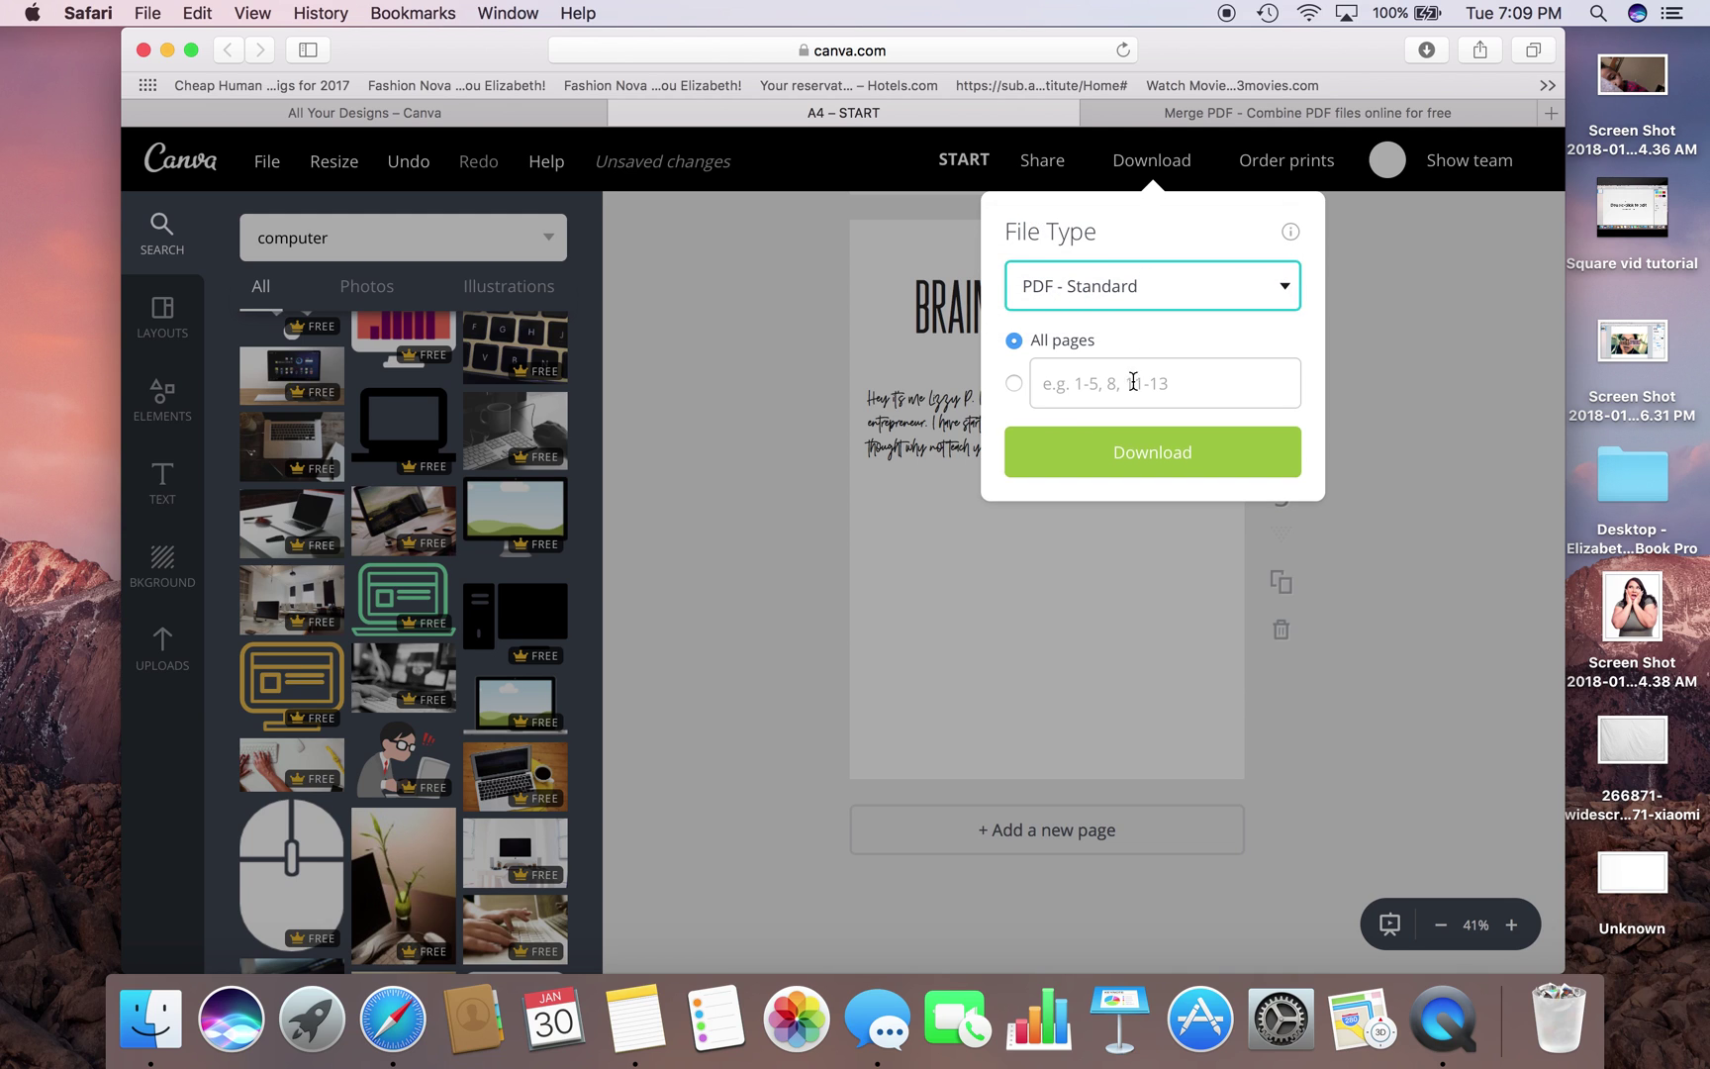
left_click(1113, 453)
left_click(1172, 455)
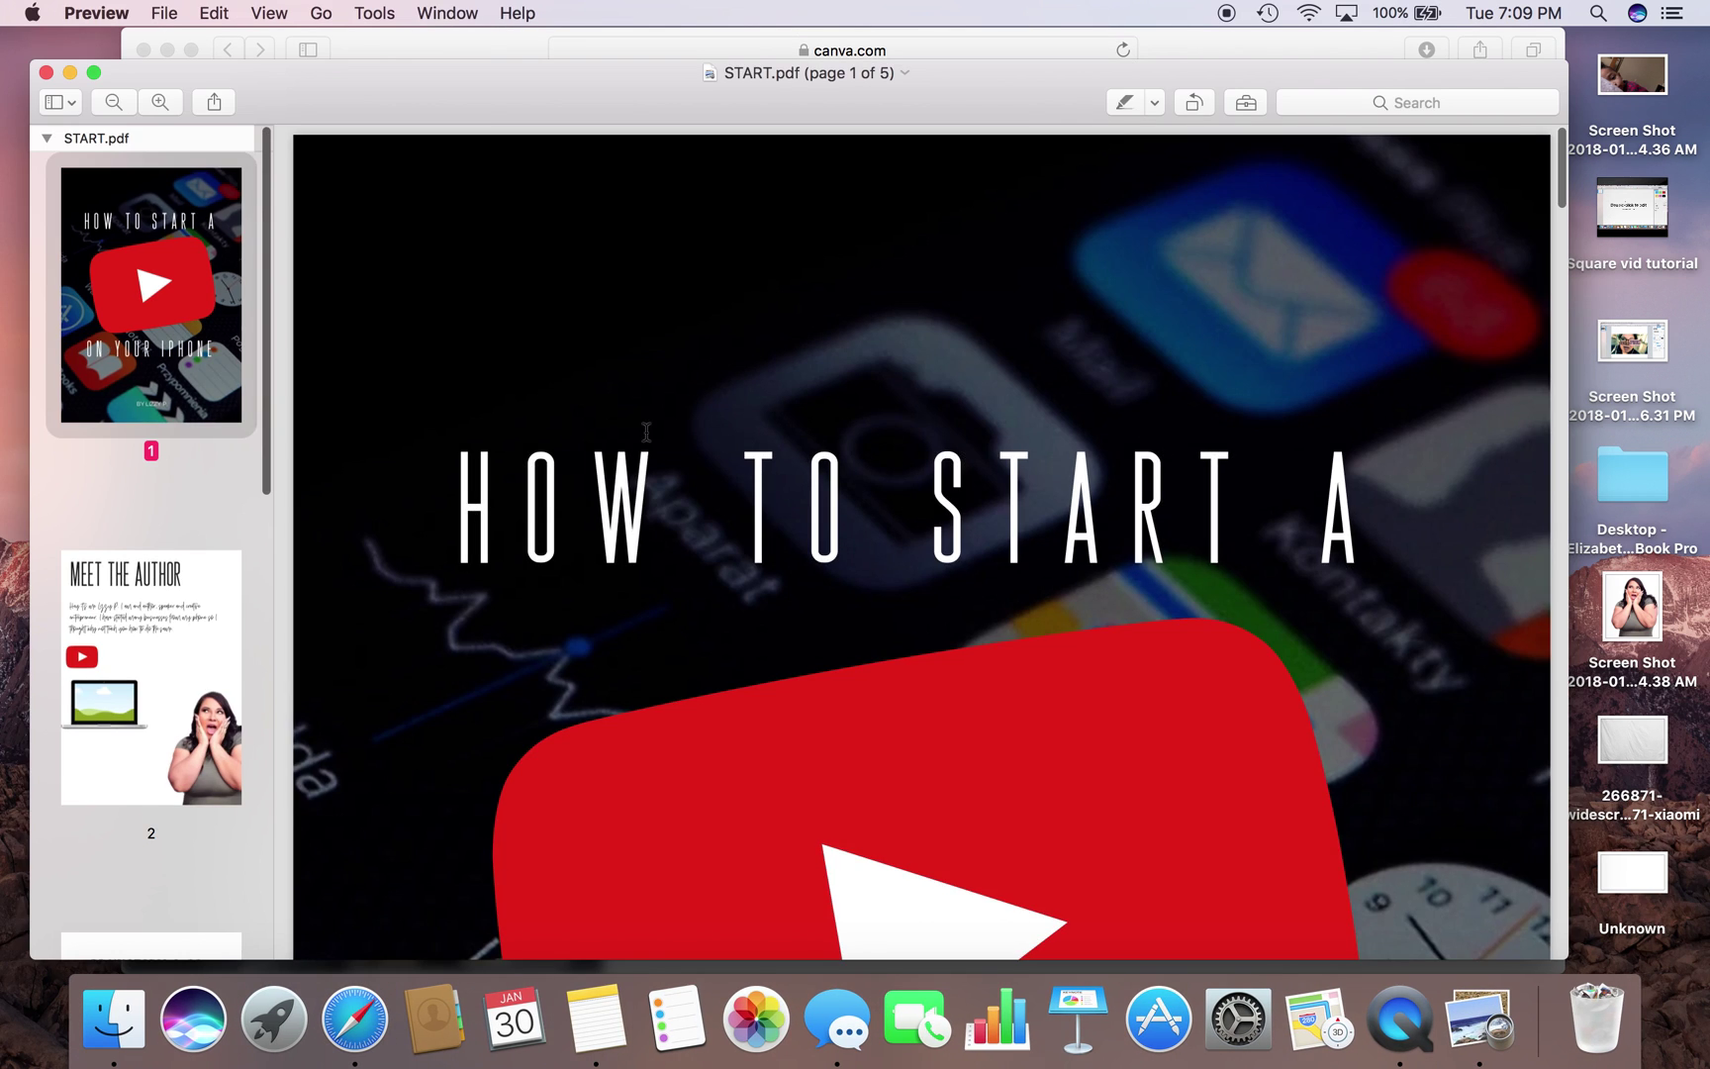
scroll(683, 687, "down", 10)
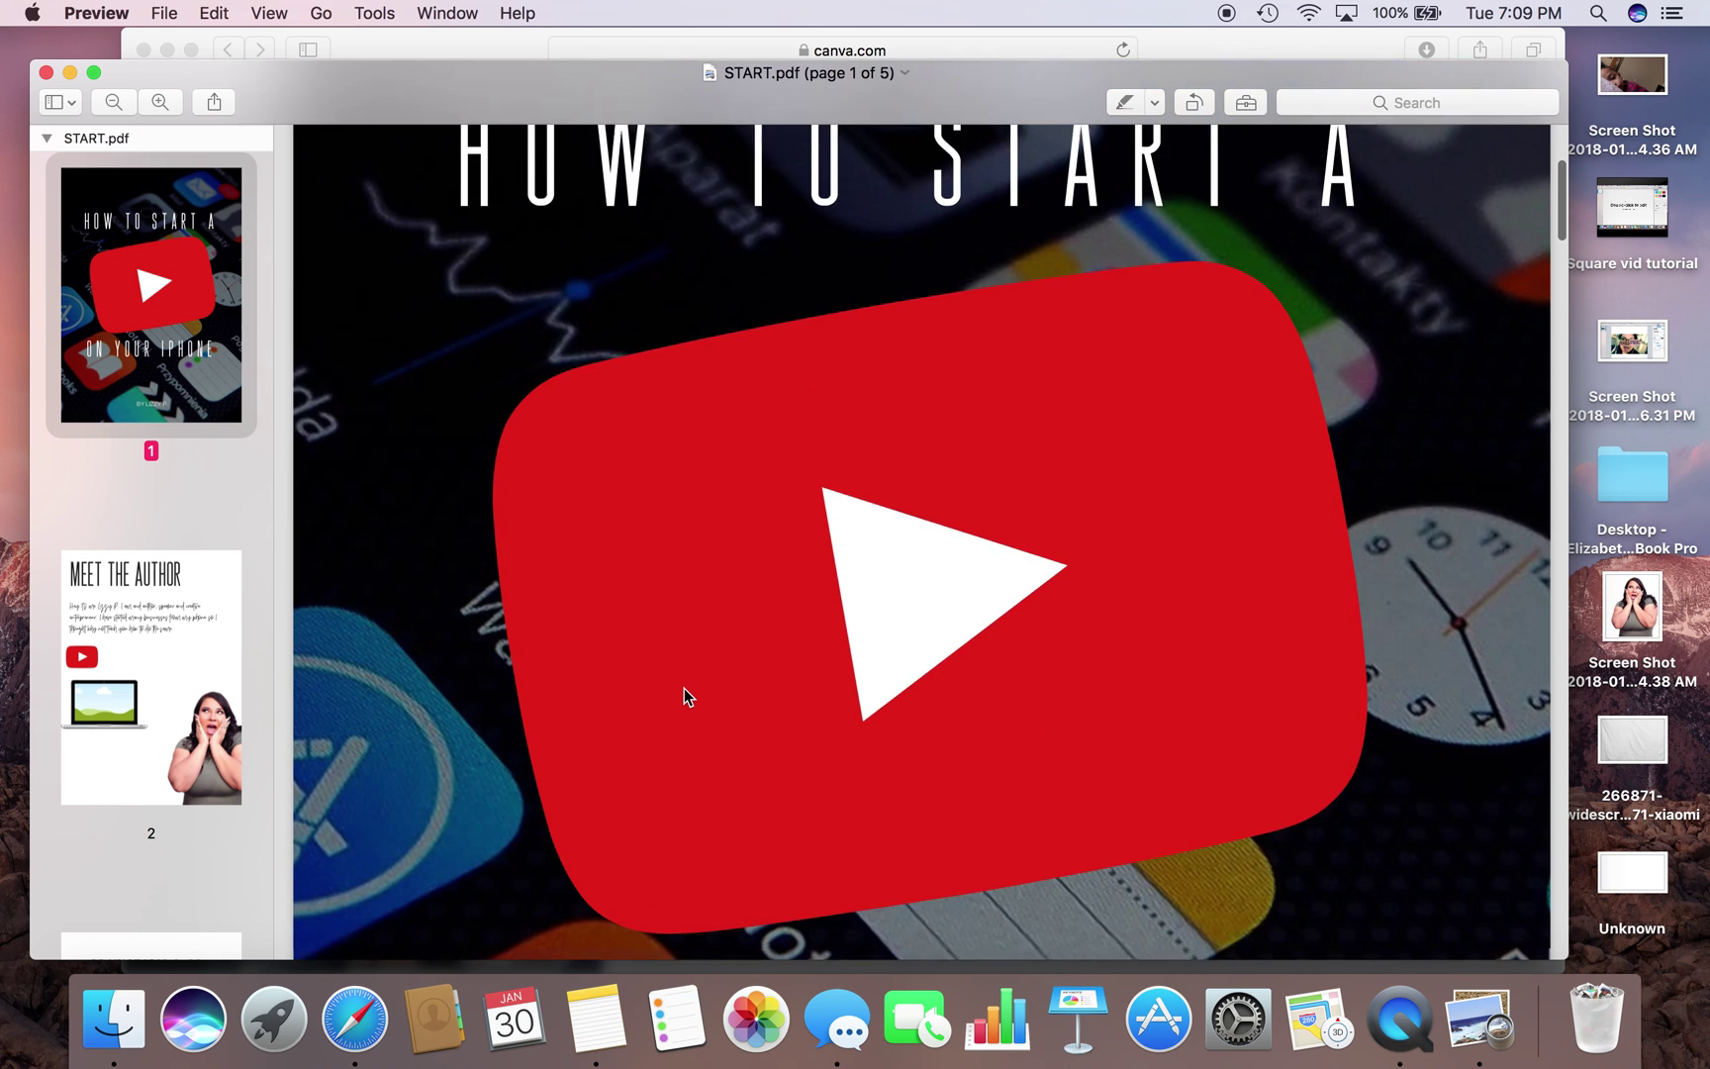
scroll(684, 688, "down", 15)
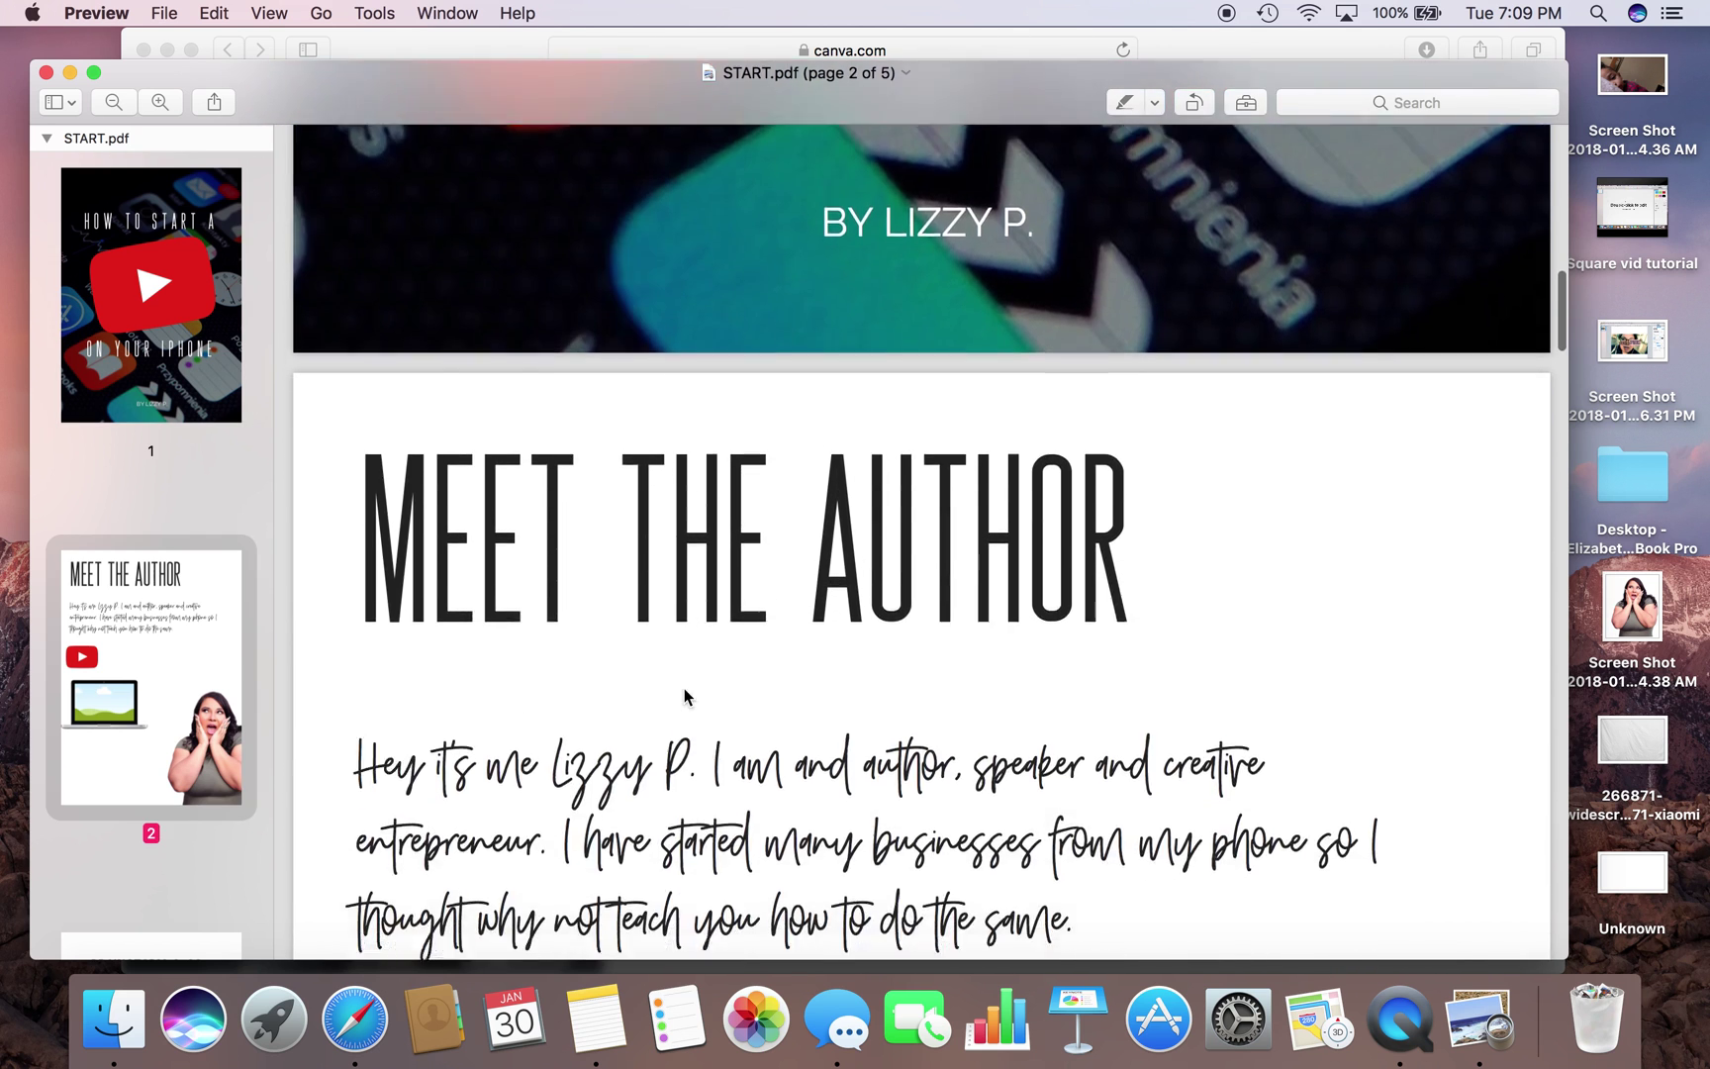
scroll(683, 688, "down", 20)
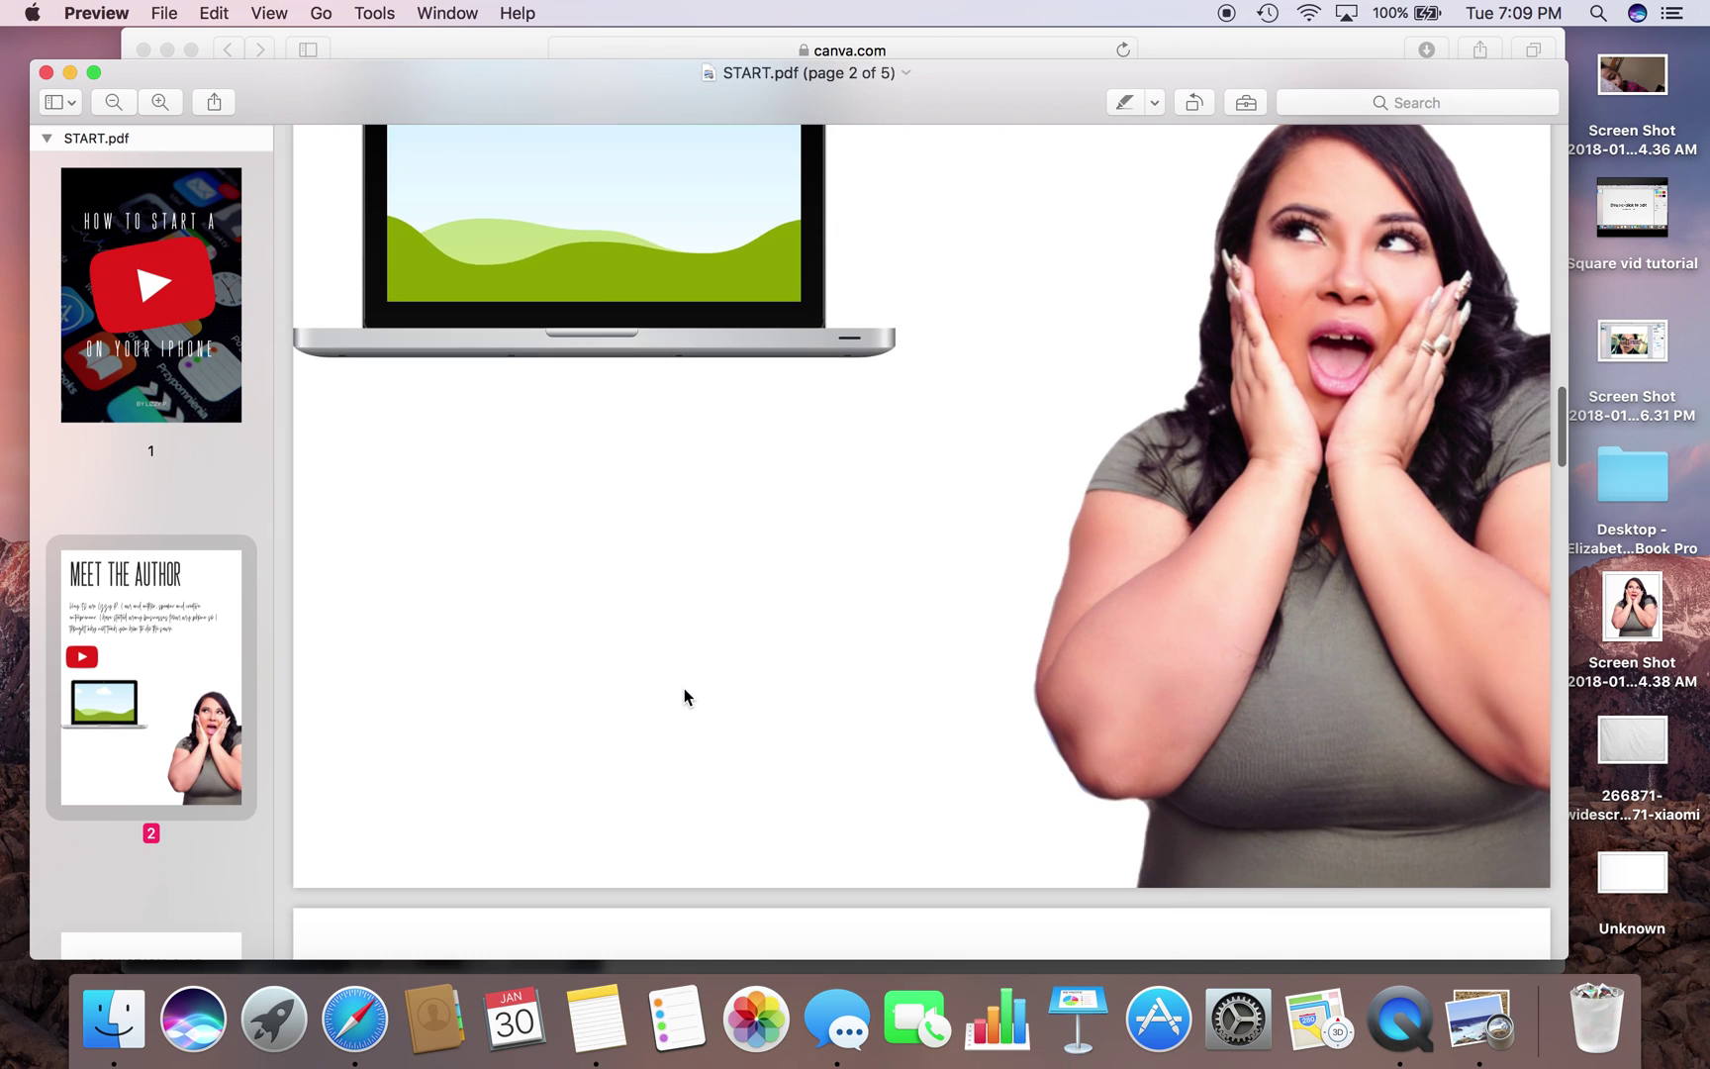
scroll(684, 688, "down", 20)
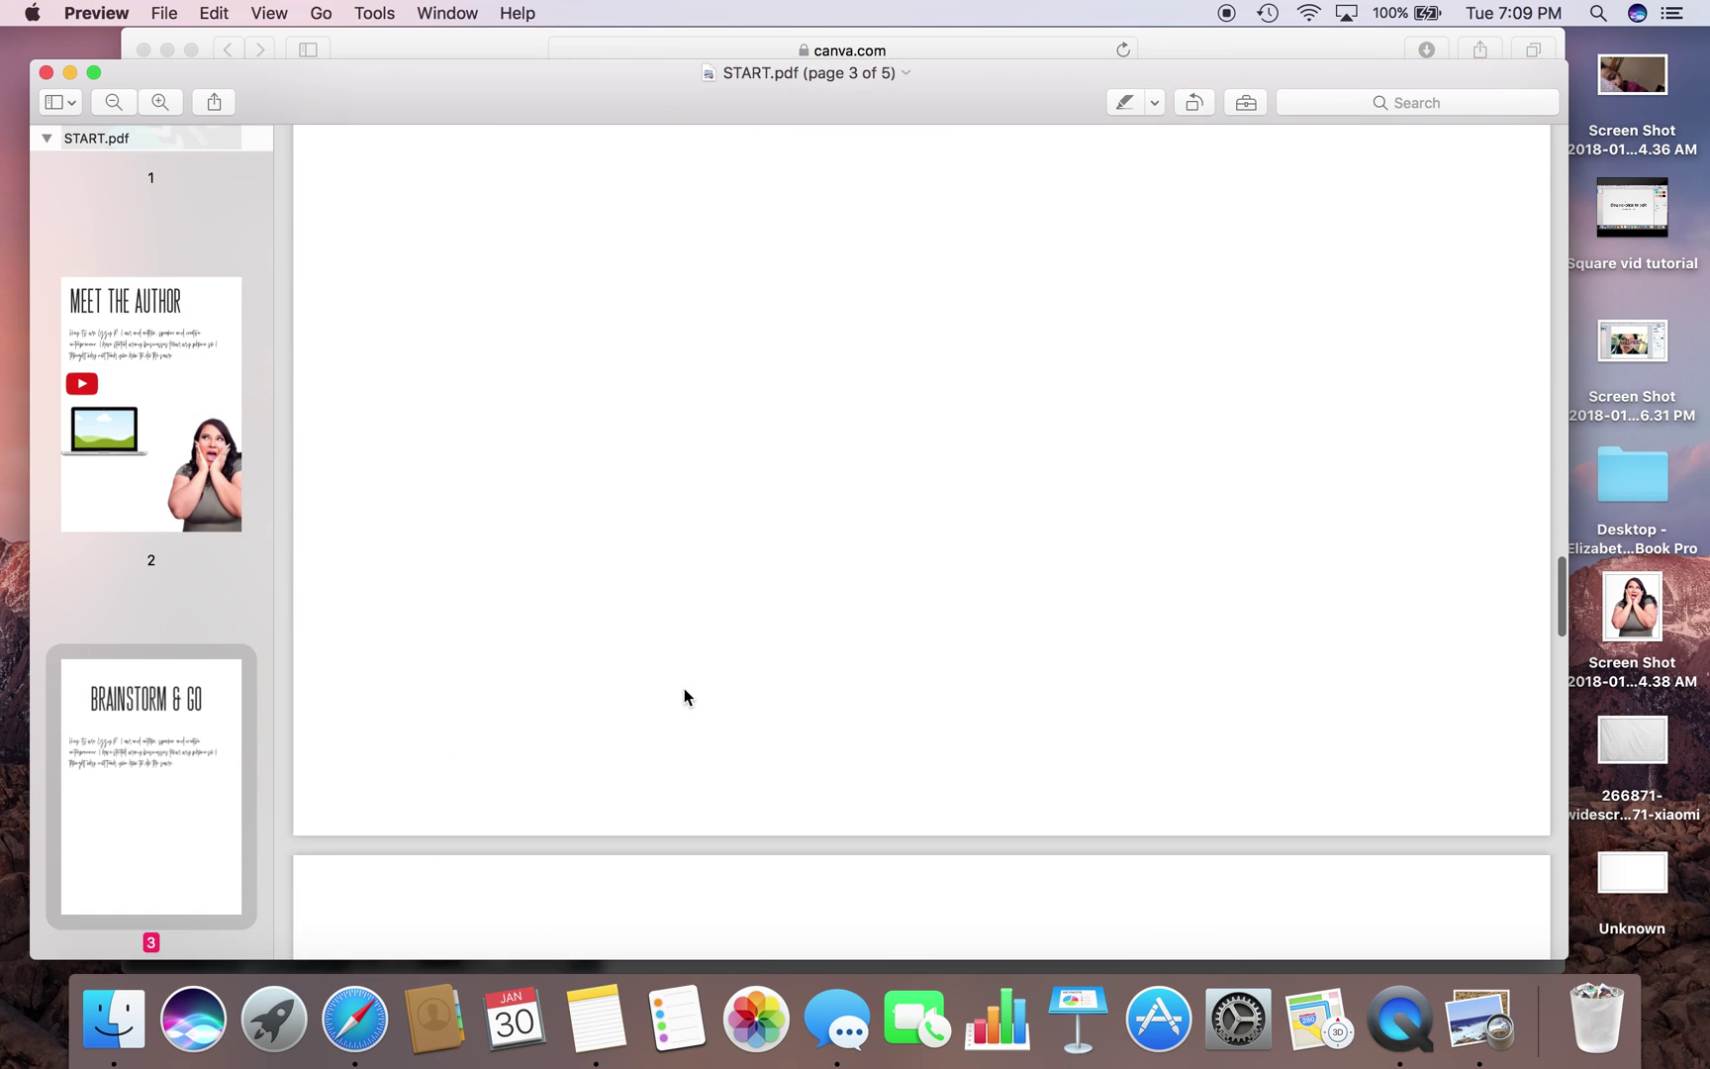
scroll(684, 696, "down", 15)
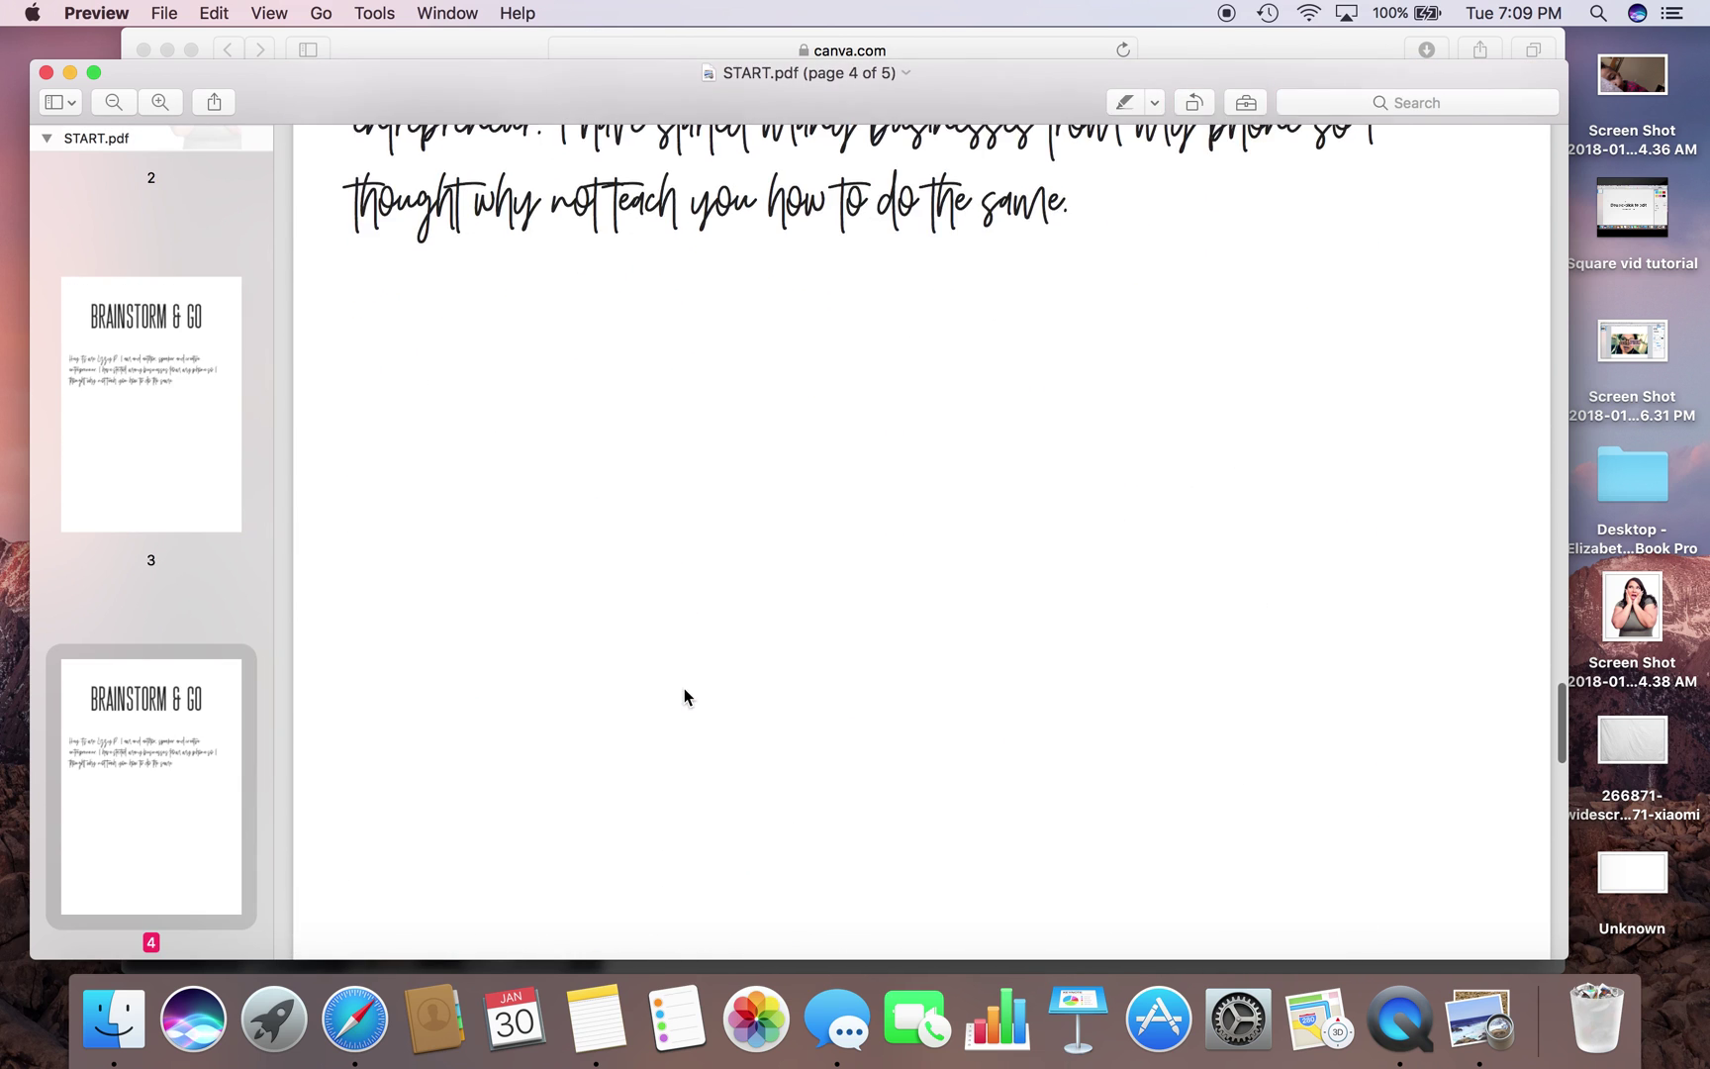
left_click(48, 75)
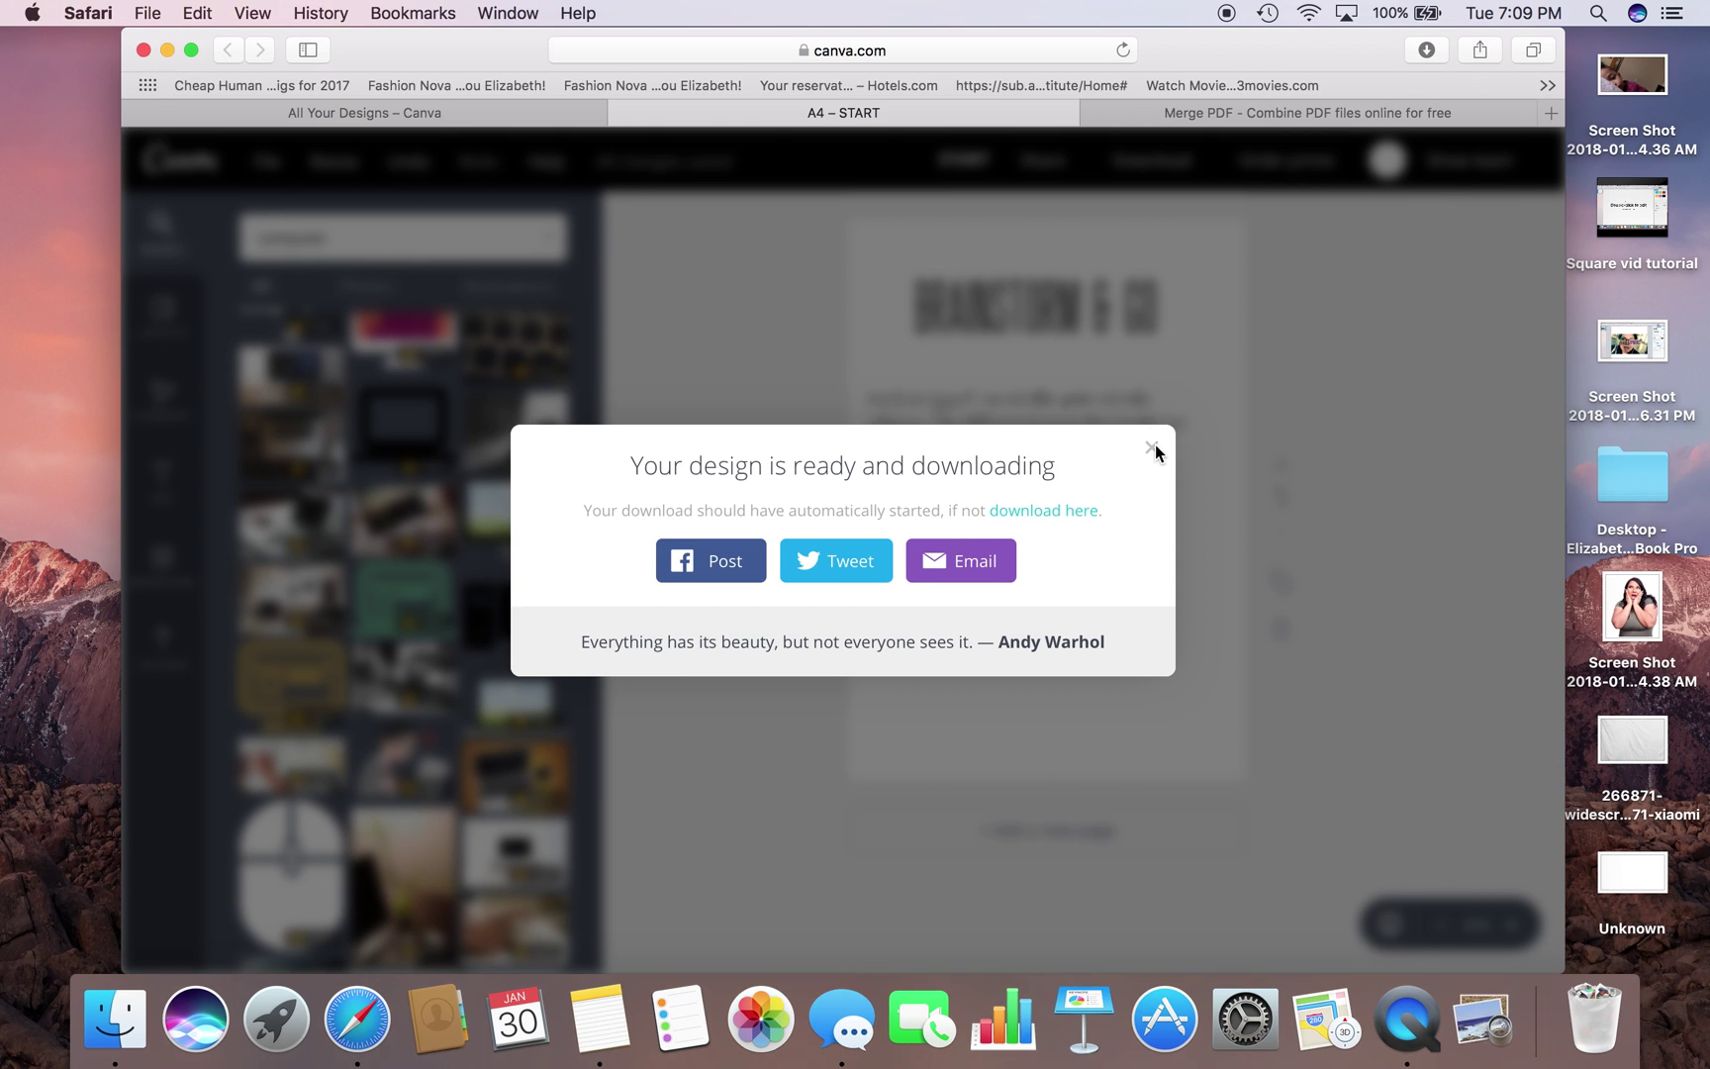
- Rename the Canva design from START to START 1
left_click(1152, 446)
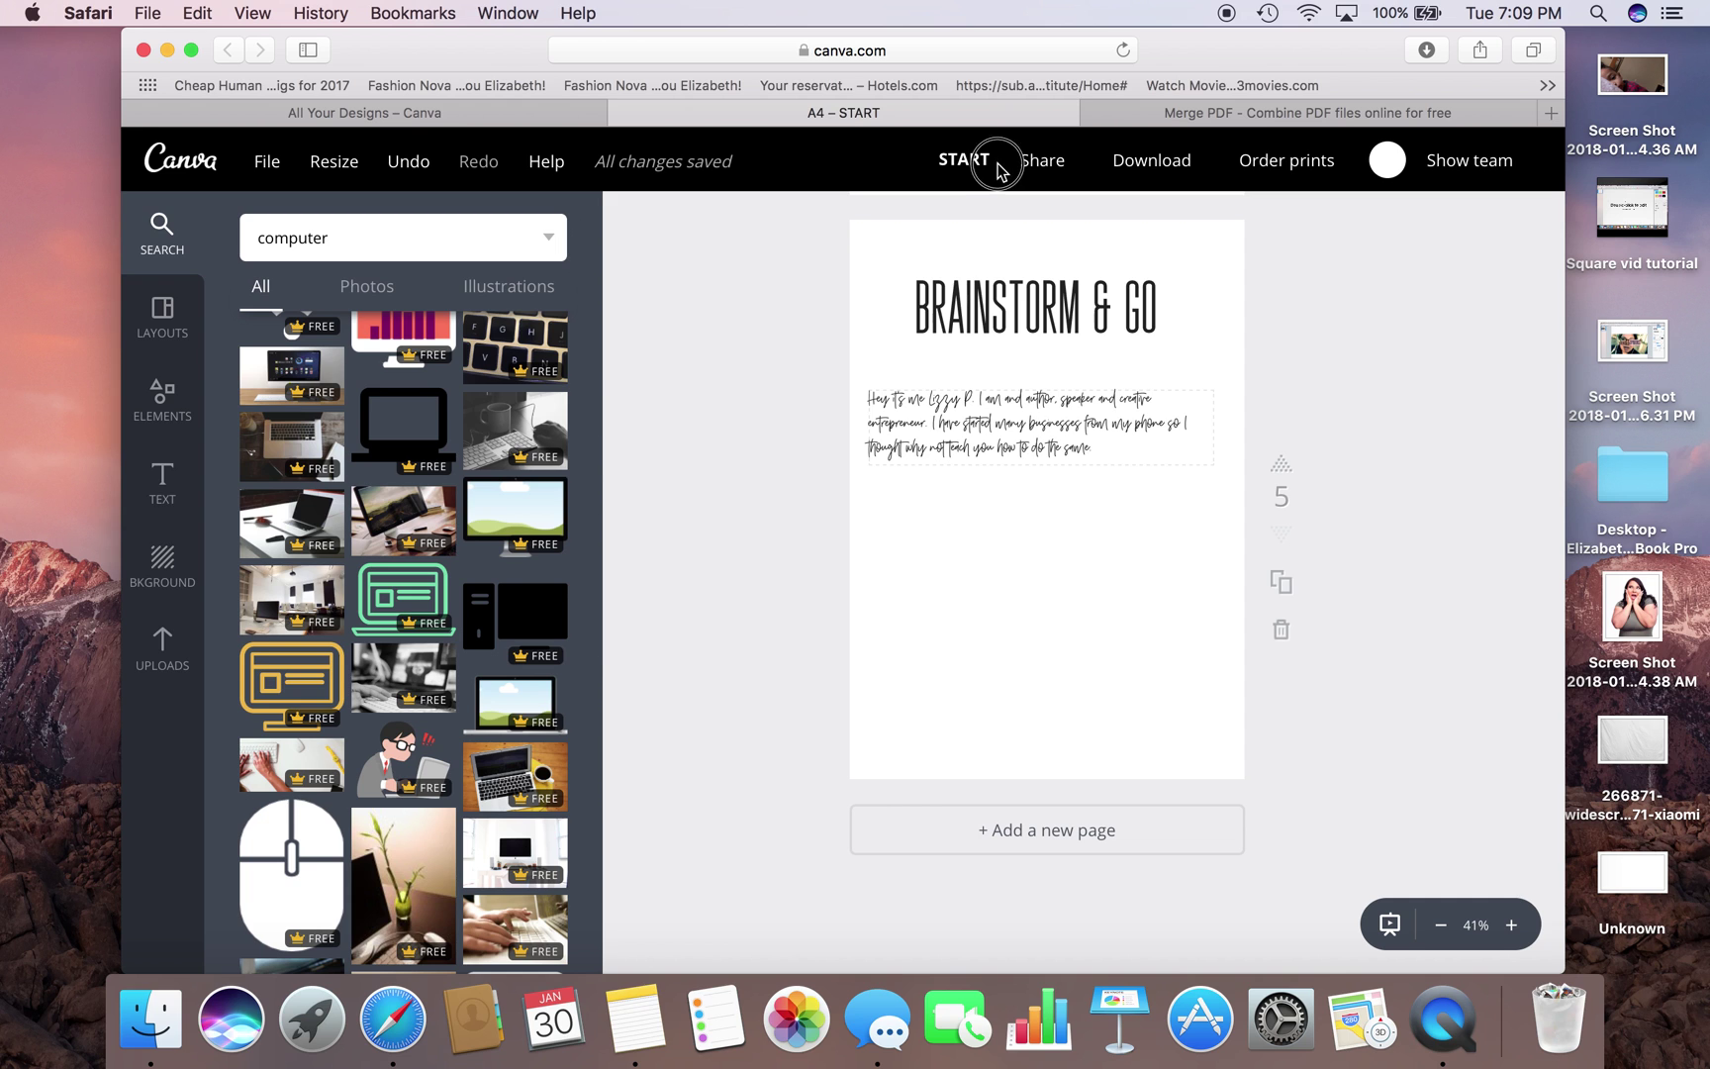
left_click(970, 165)
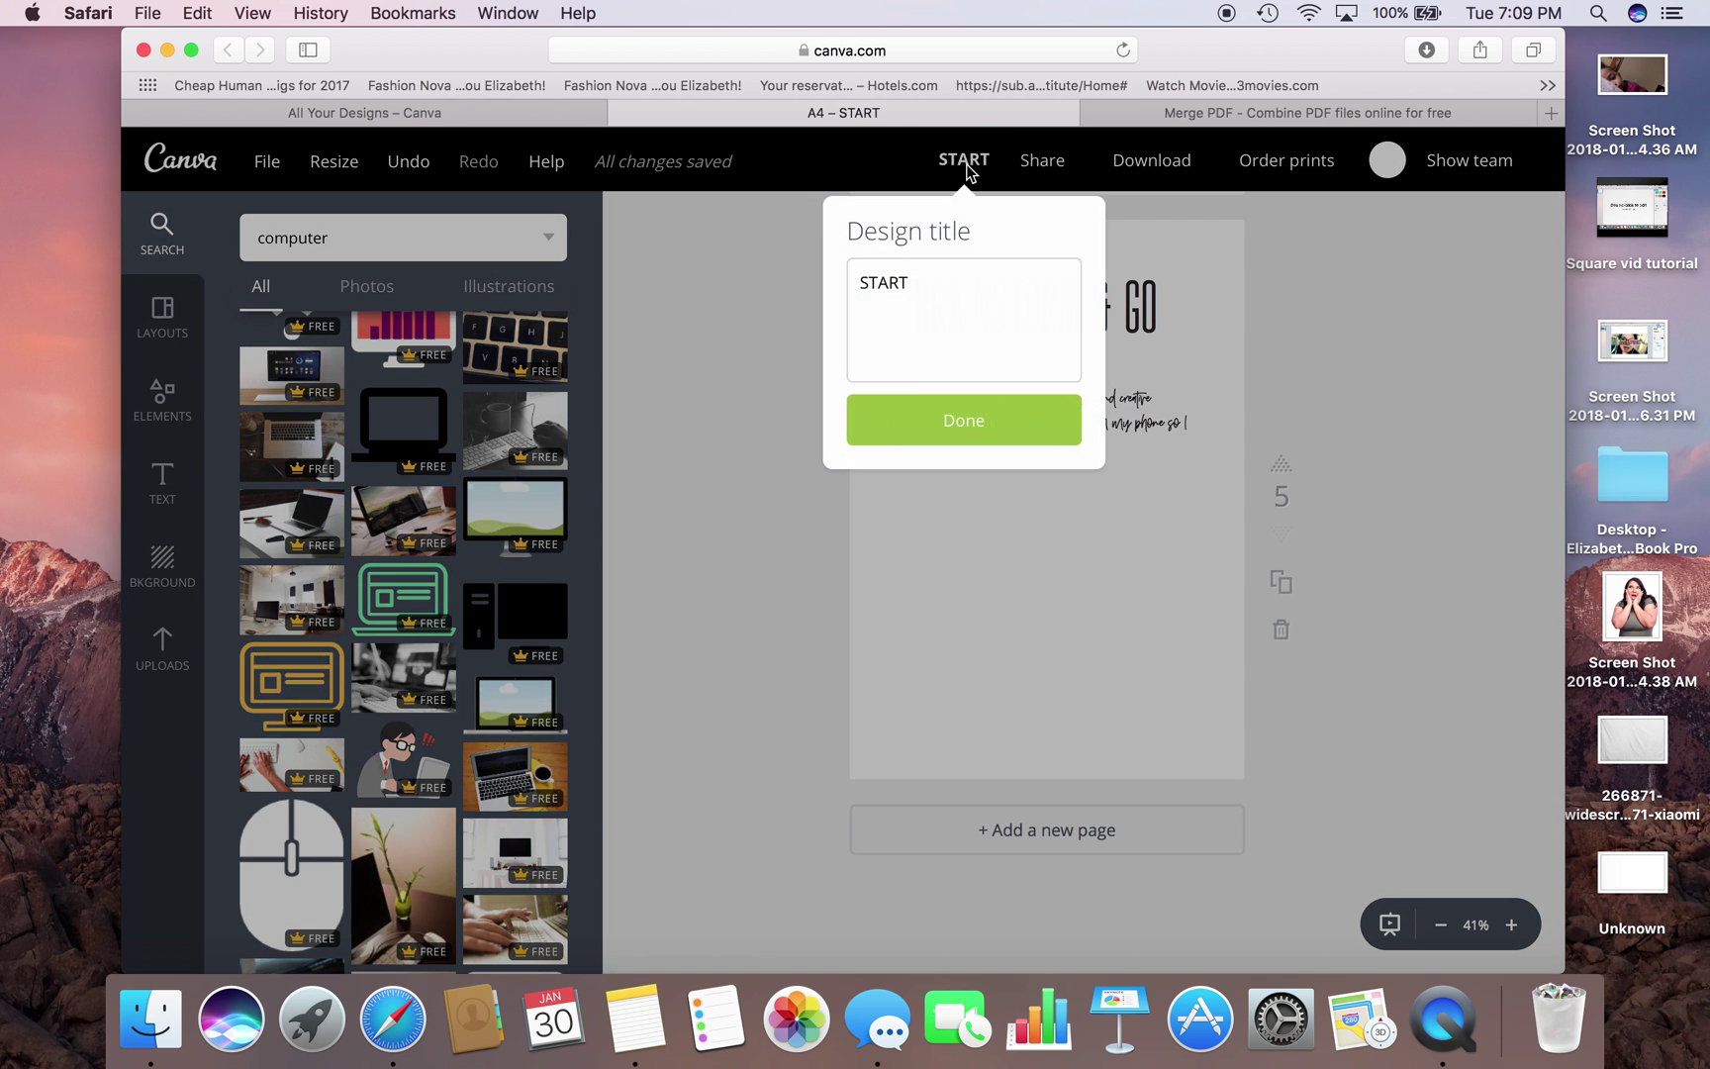
left_click(970, 165)
left_click(970, 165)
left_click(944, 271)
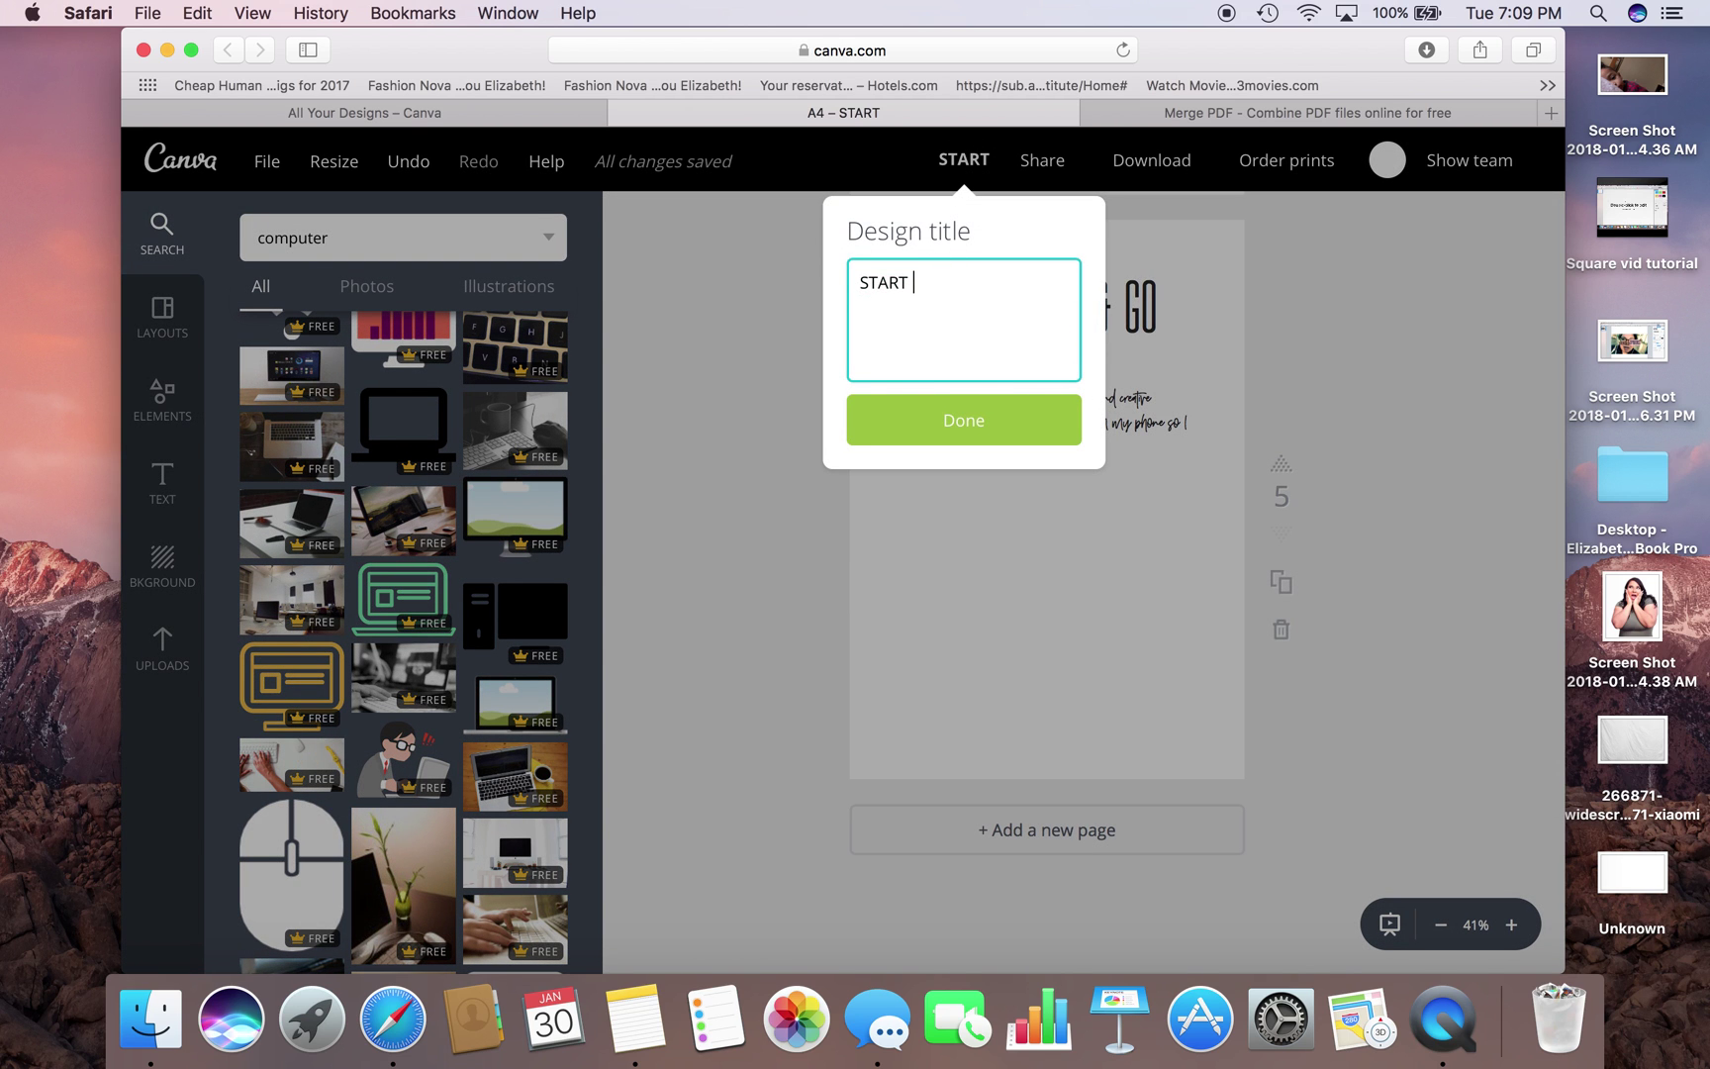
left_click(994, 415)
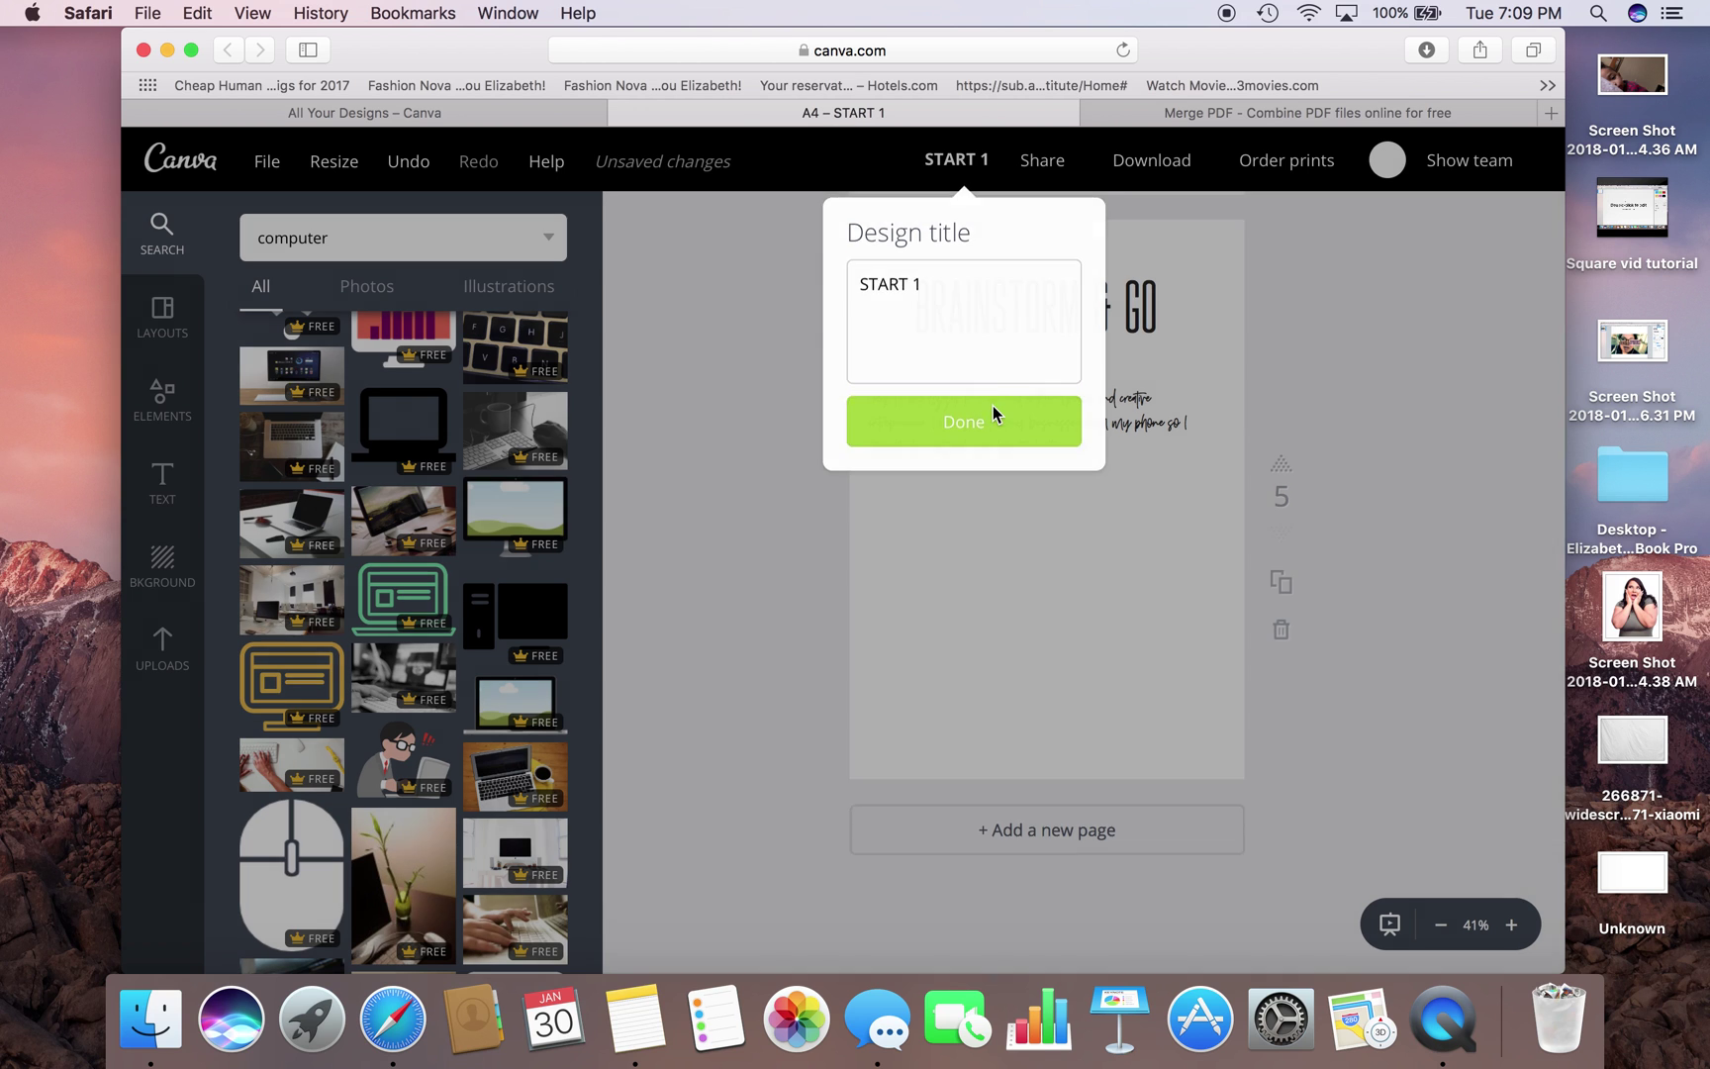
- Download all pages as a PDF Print file, START 1.pdf
left_click(1154, 168)
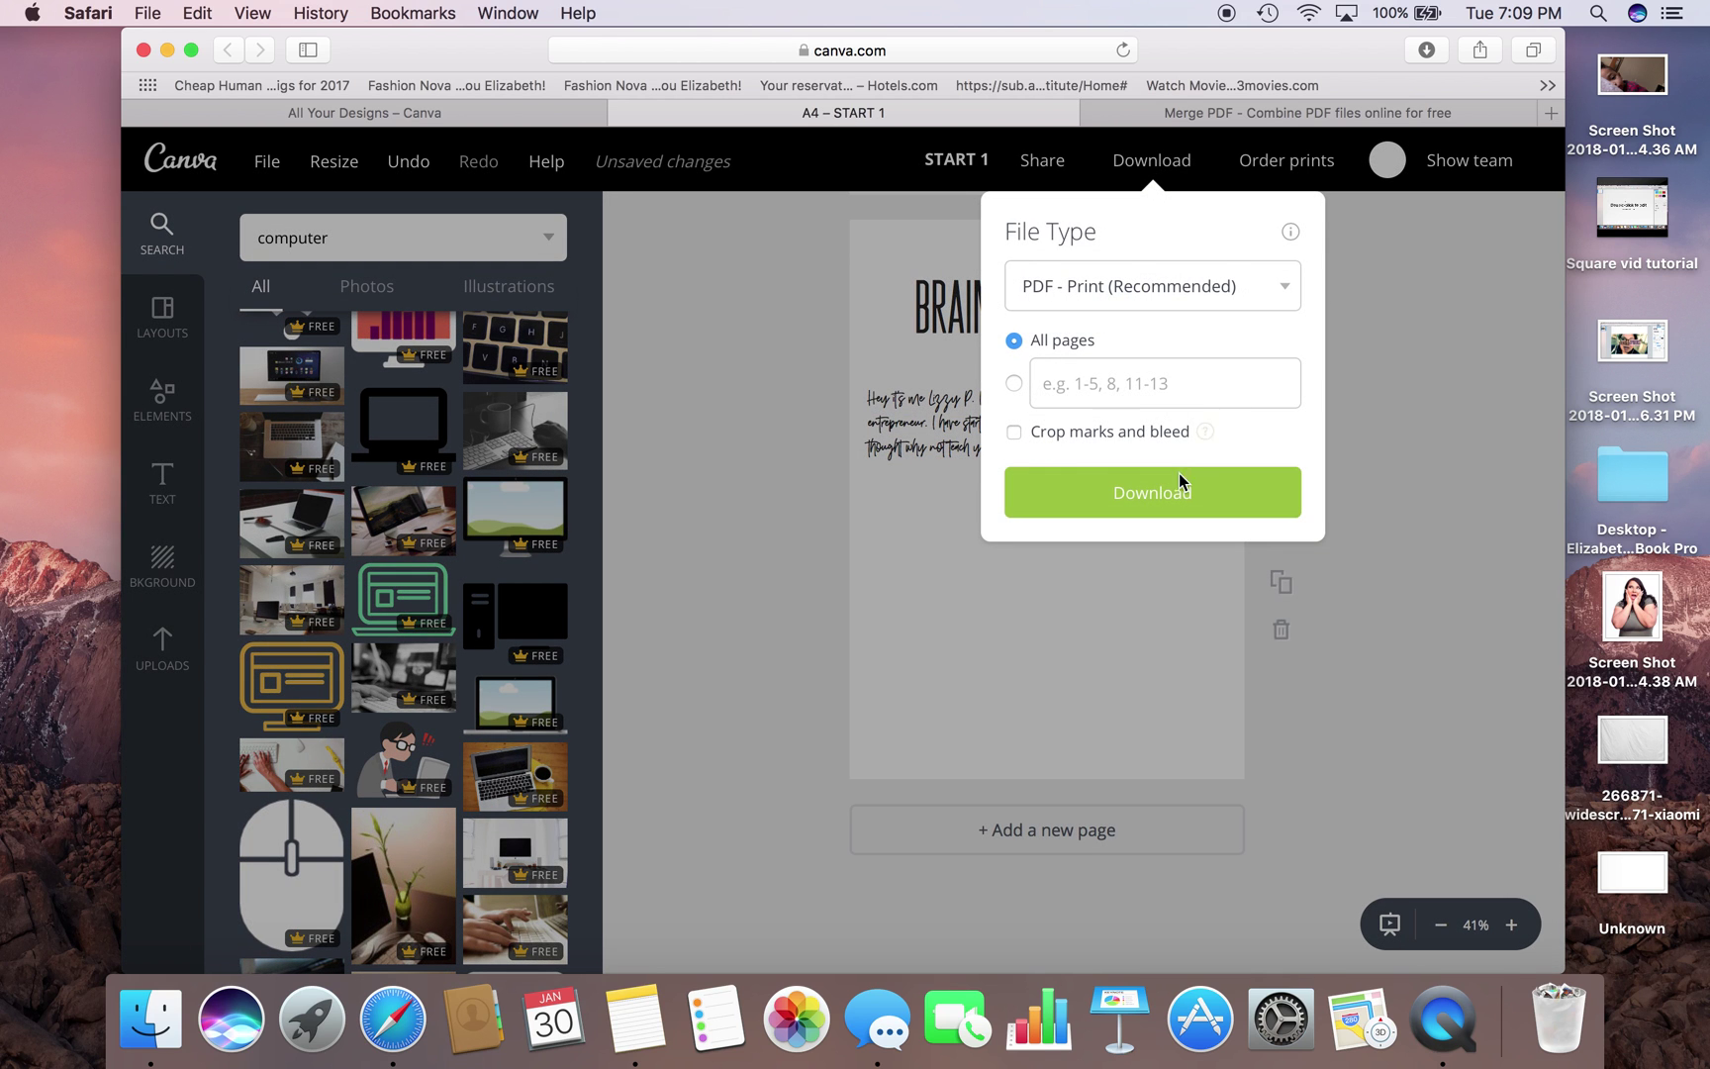
left_click(1179, 485)
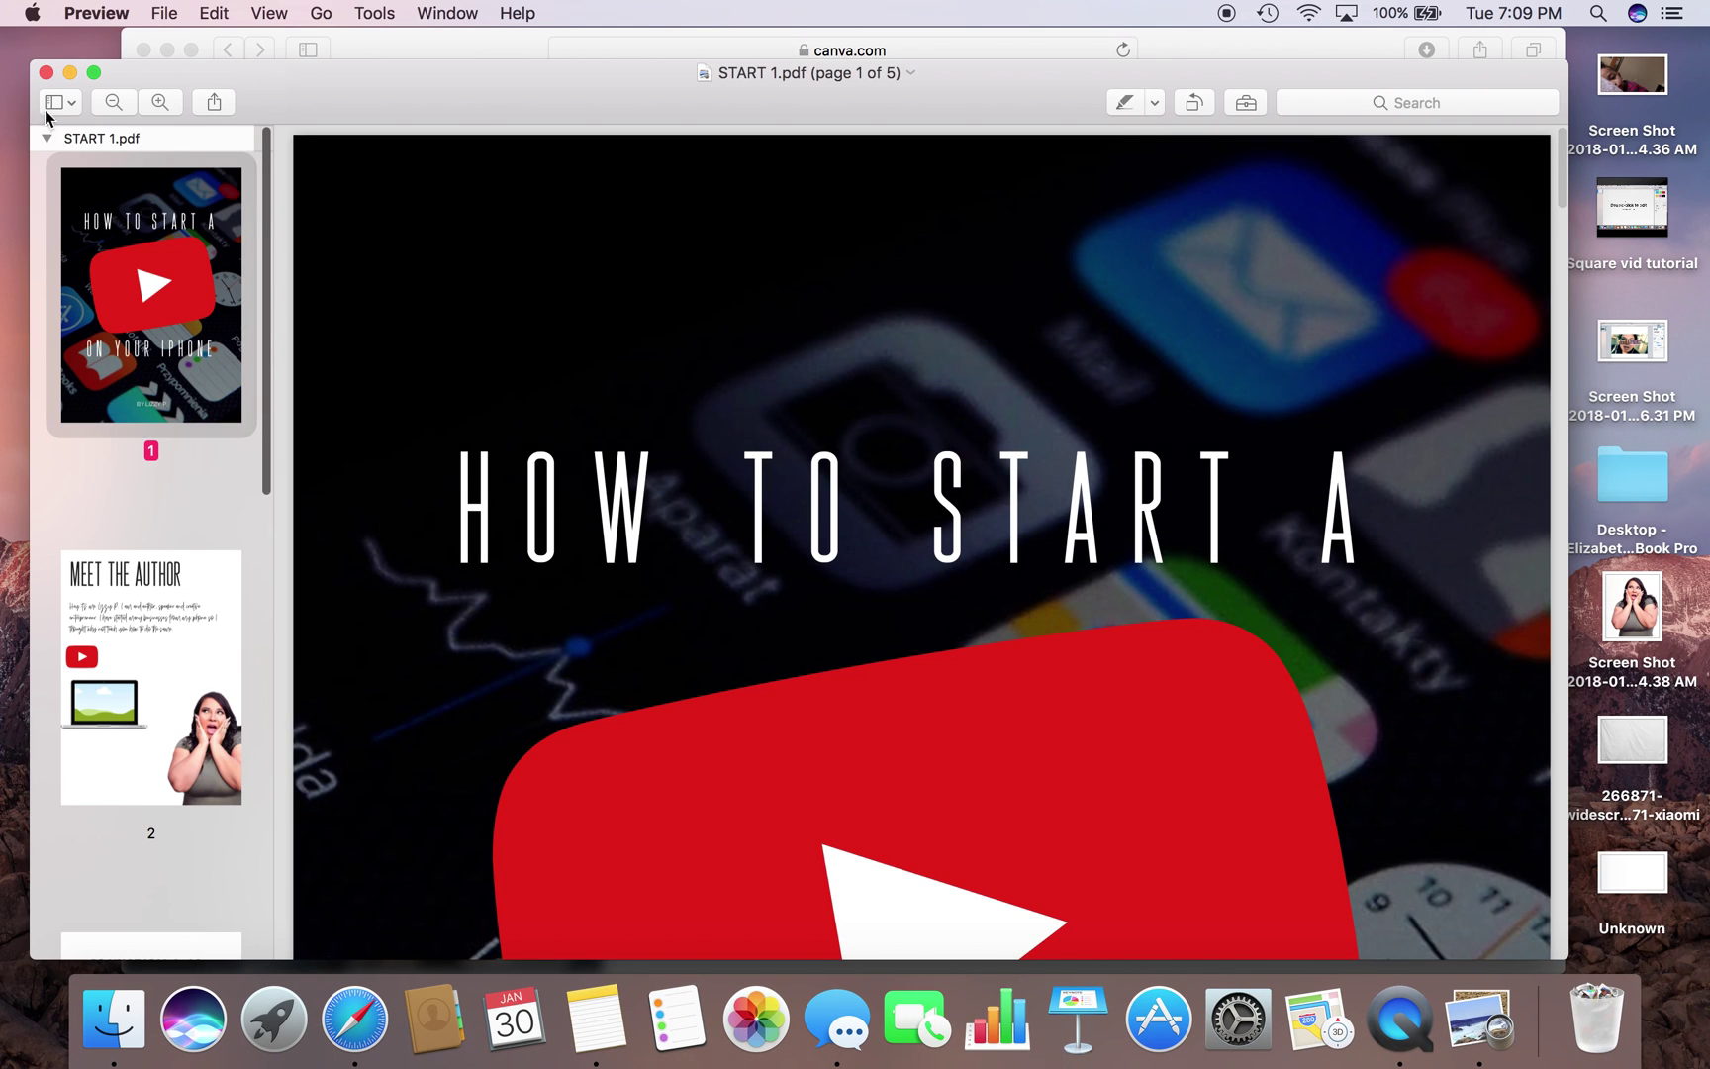
left_click(46, 72)
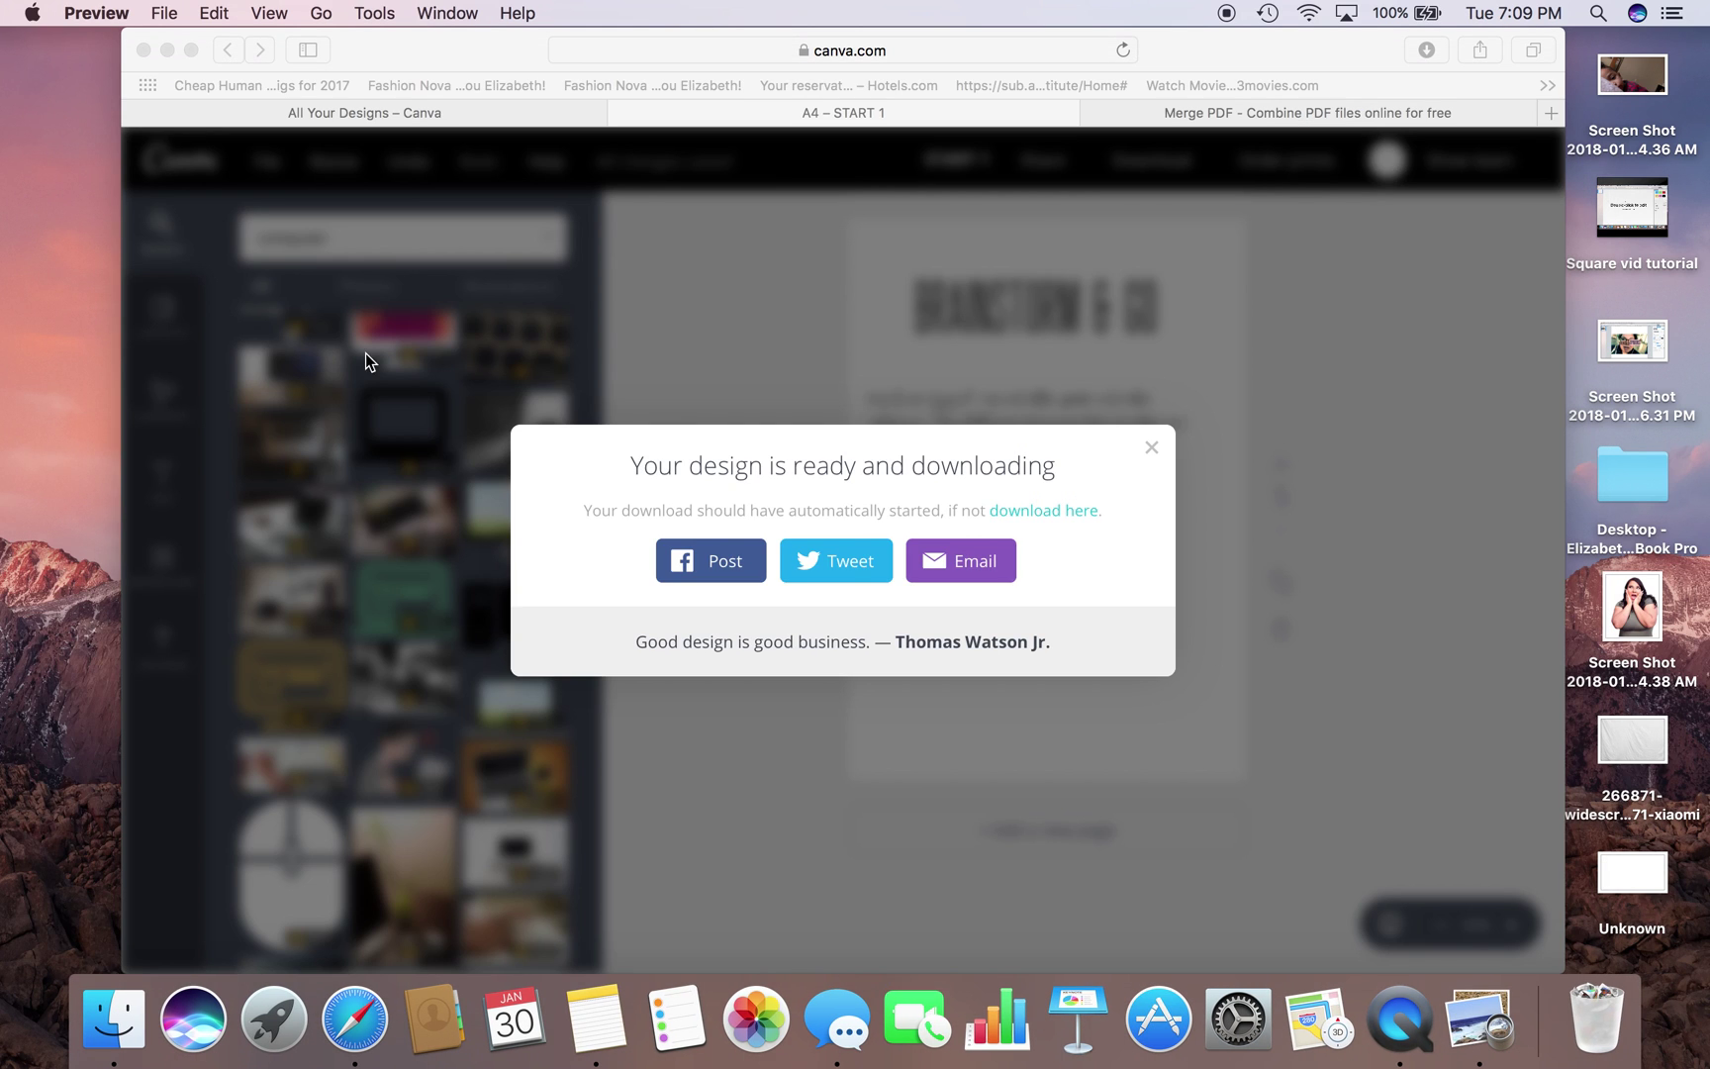
left_click(1150, 450)
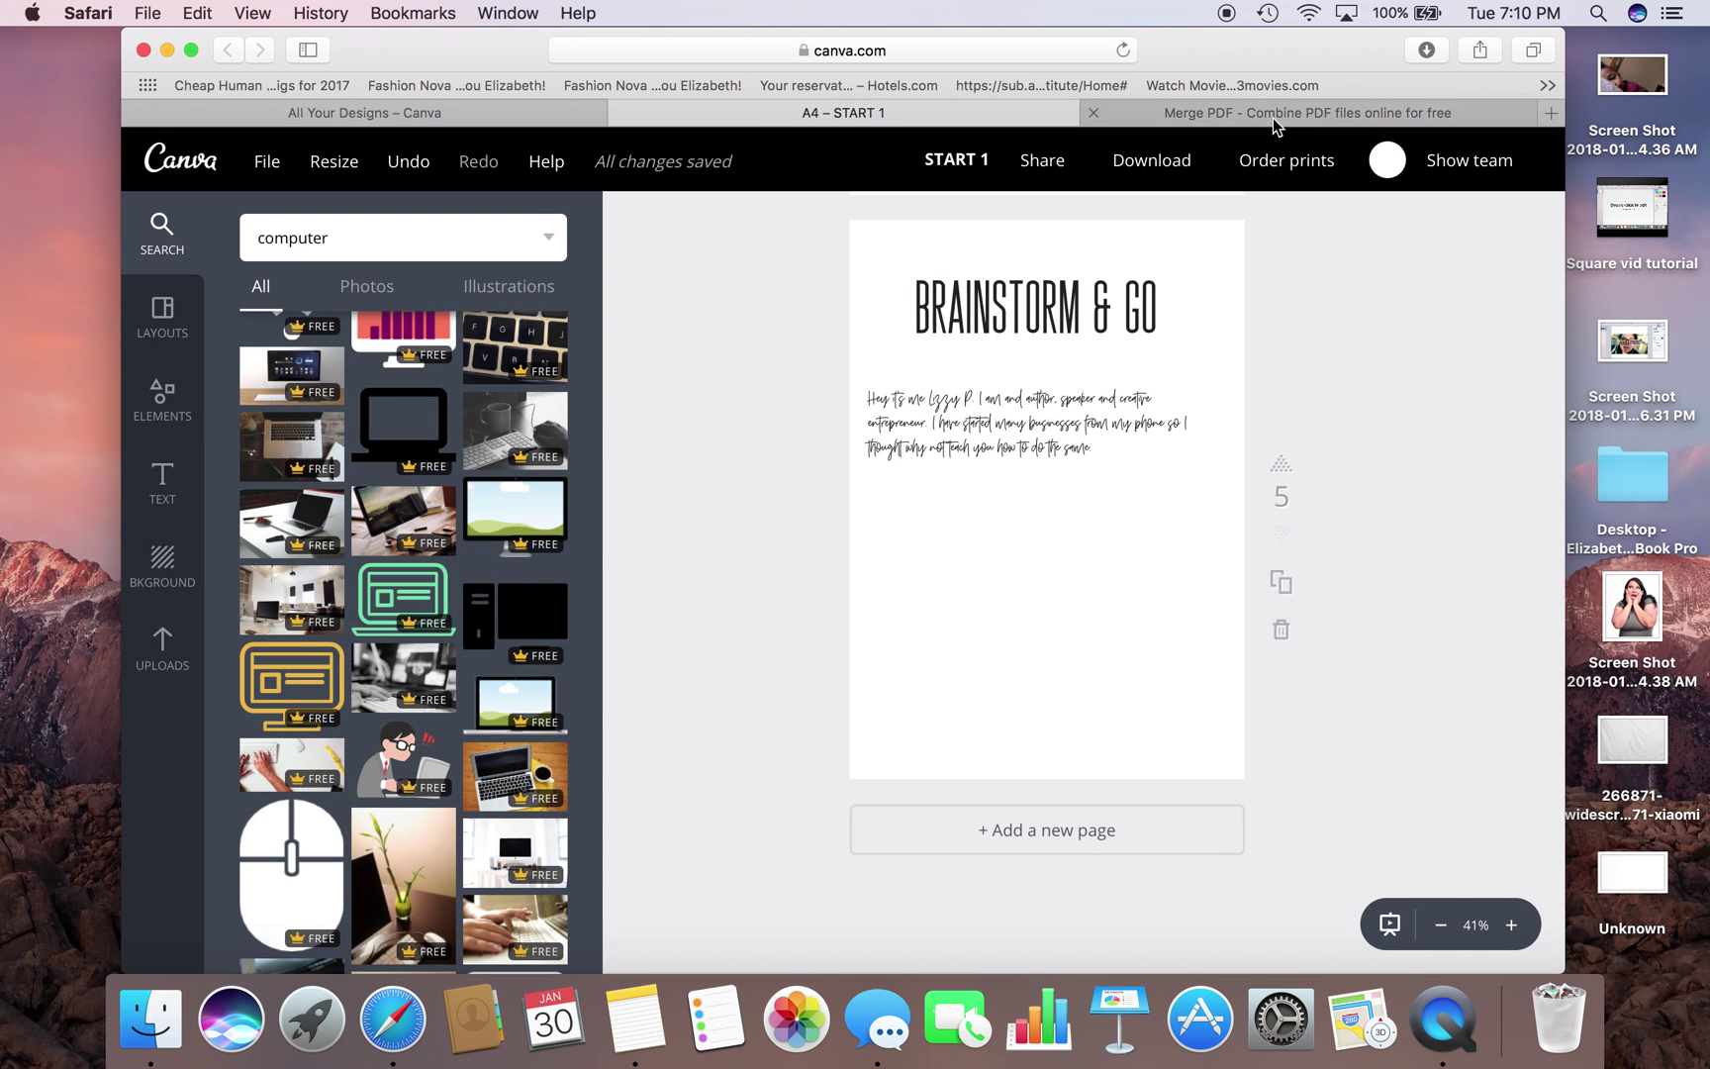
left_click(1274, 118)
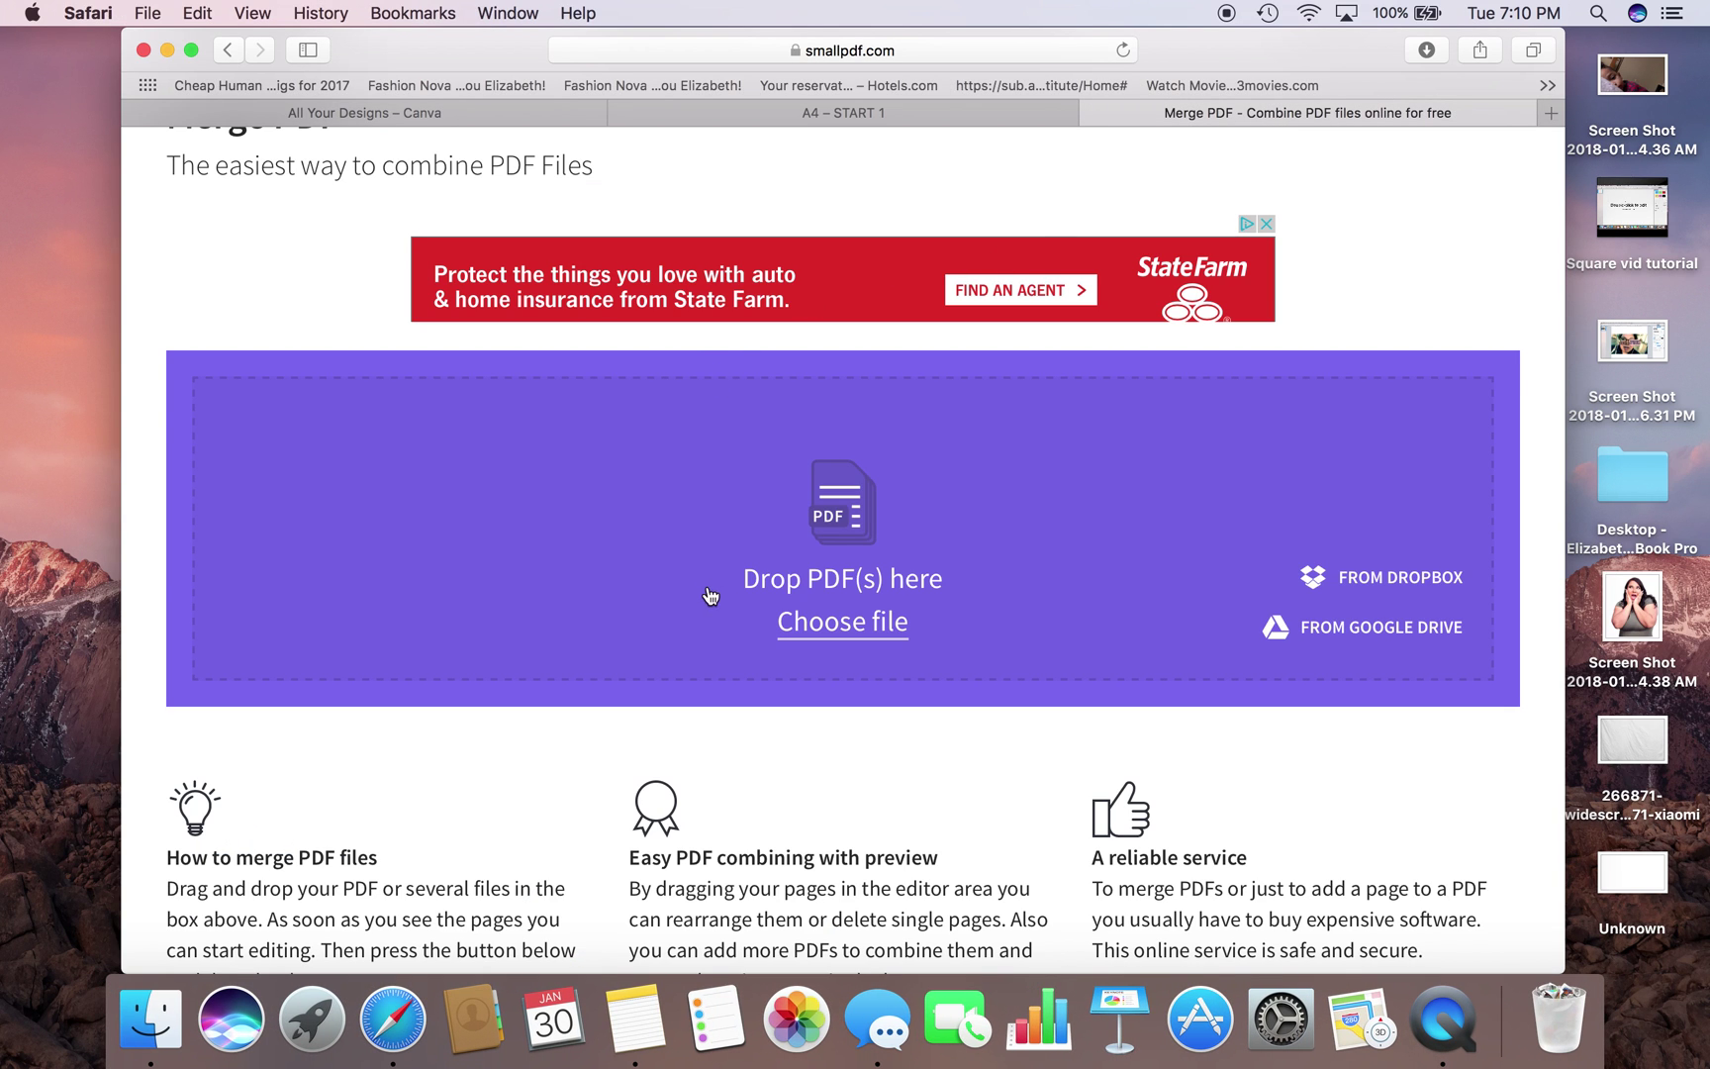
- Drag START.pdf and START 1.pdf from Finder into Smallpdf's merge area and combine them
left_click(151, 1020)
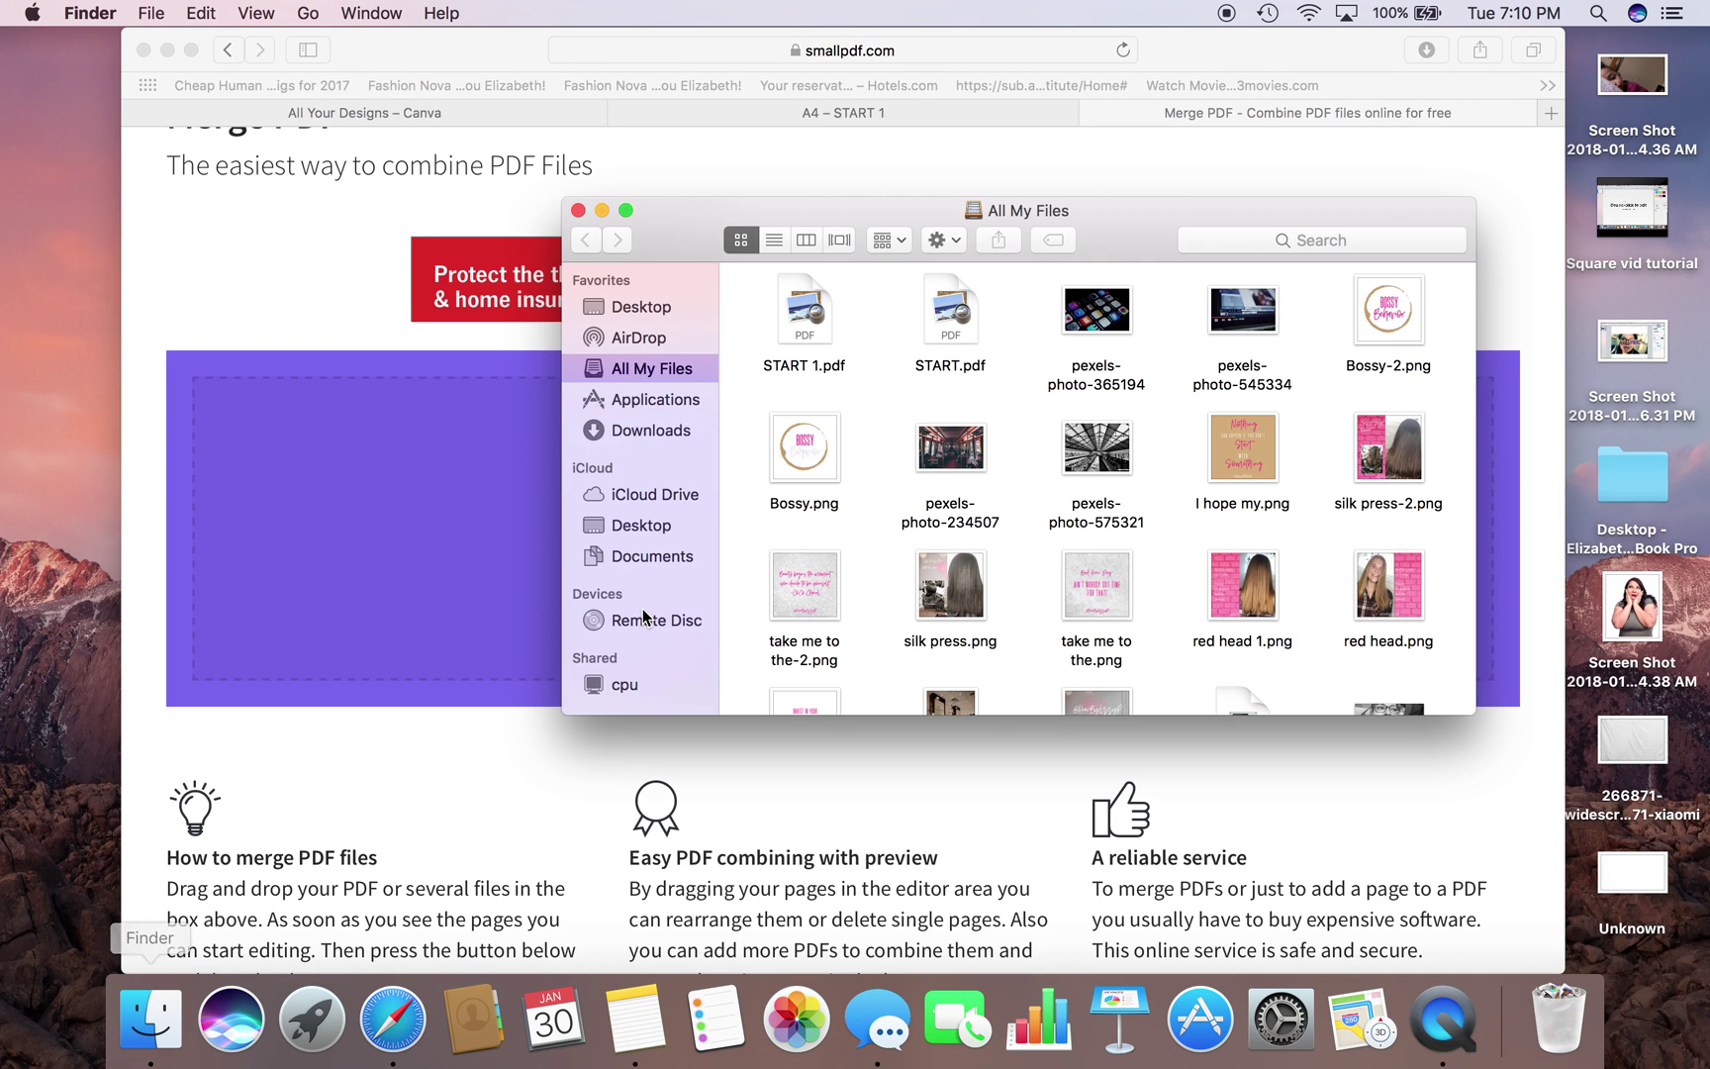
left_click_drag(1090, 222, 1200, 360)
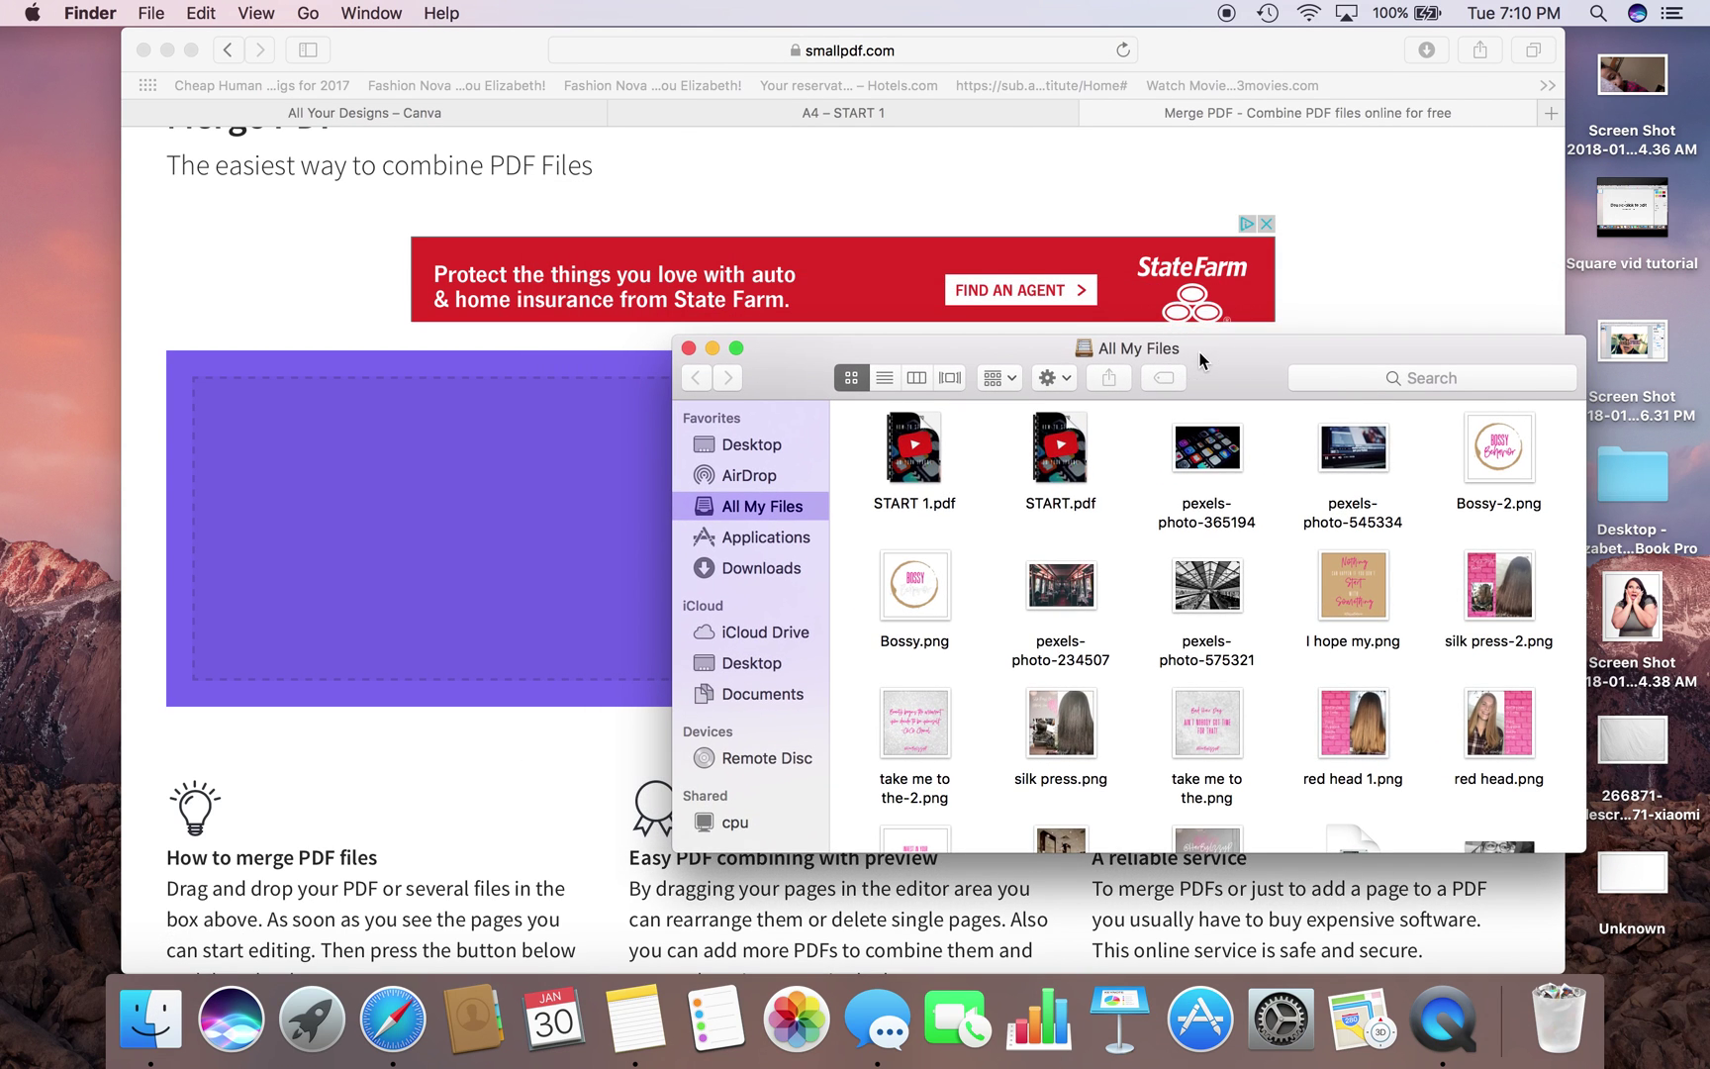
left_click_drag(1074, 480, 519, 510)
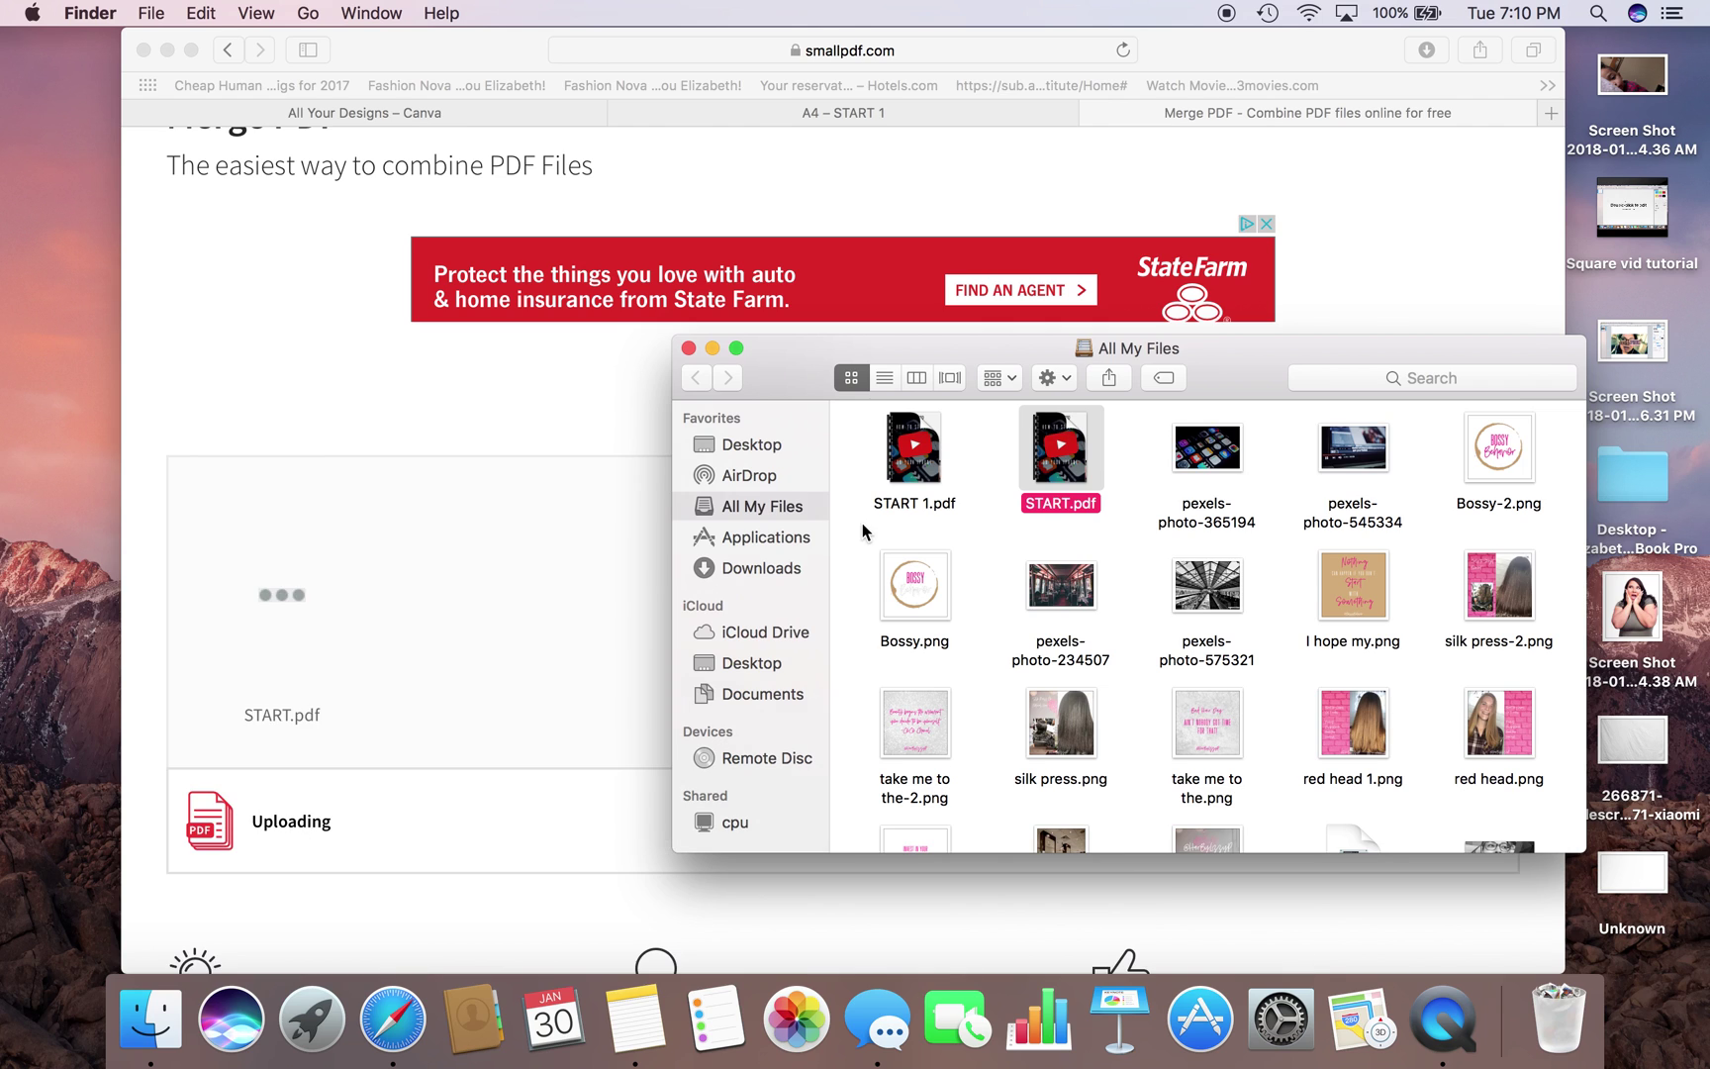
left_click_drag(941, 465, 557, 580)
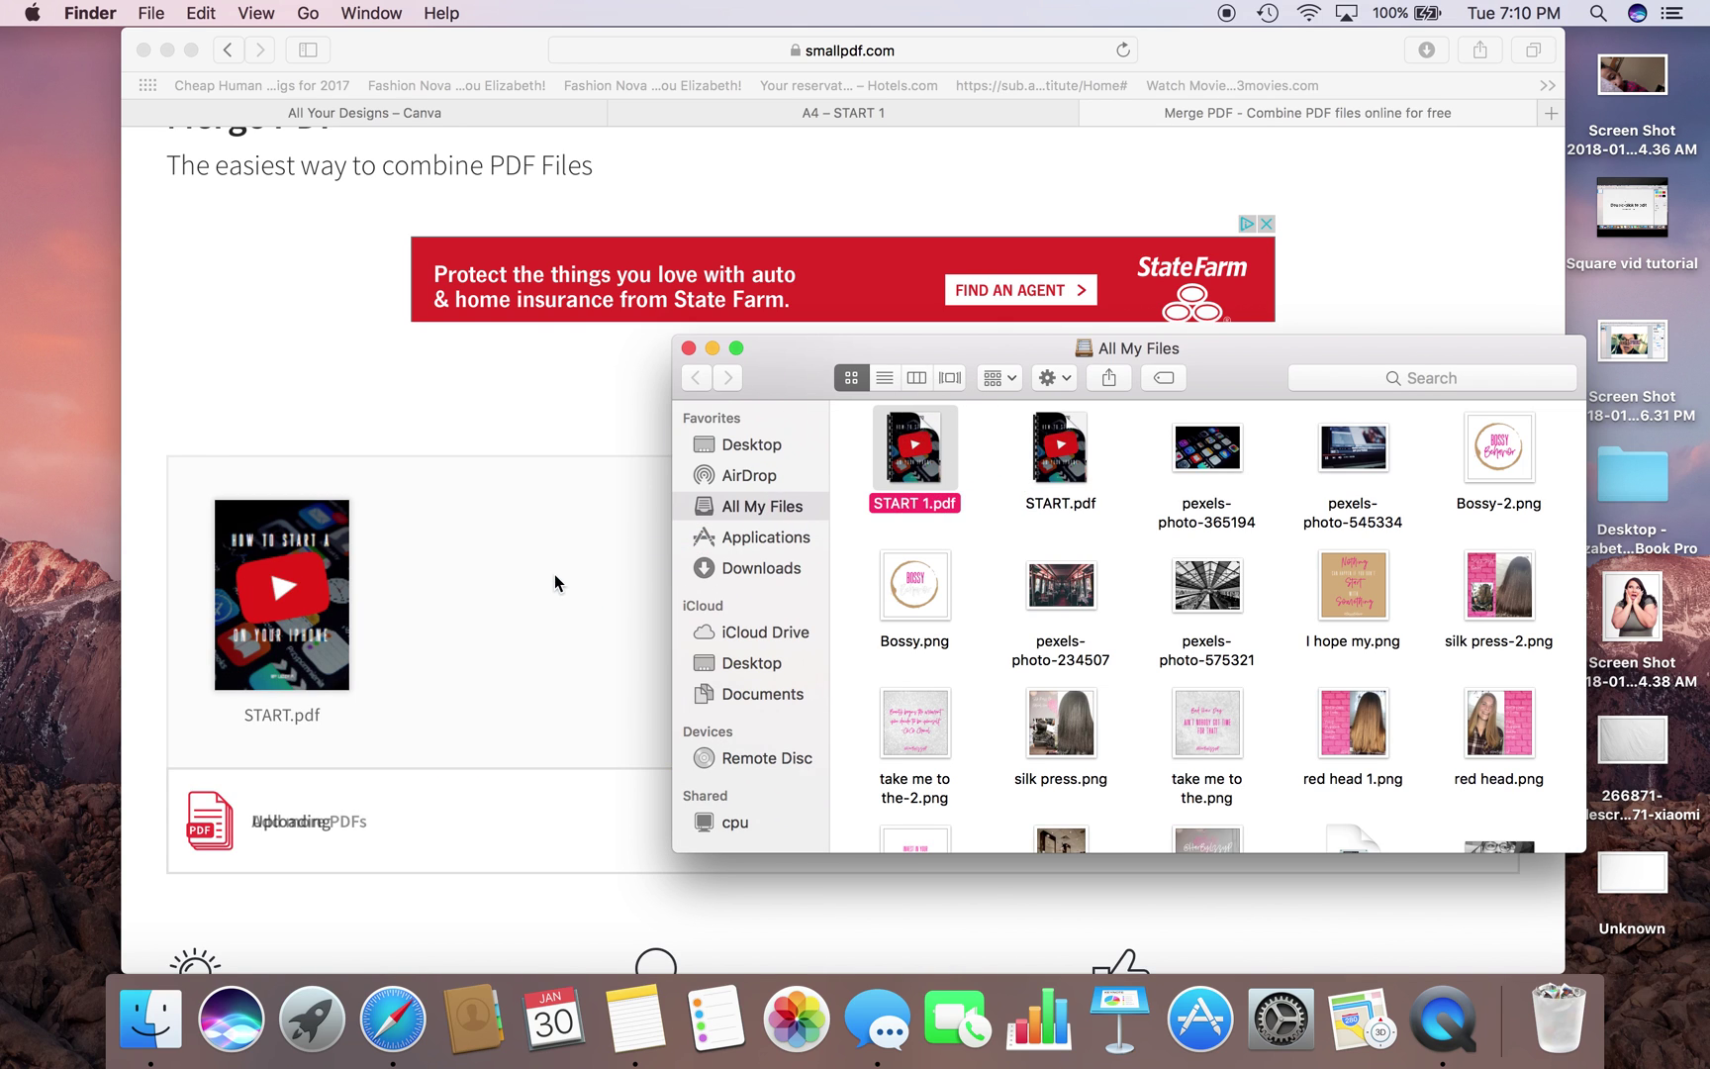
left_click(688, 348)
left_click(1270, 820)
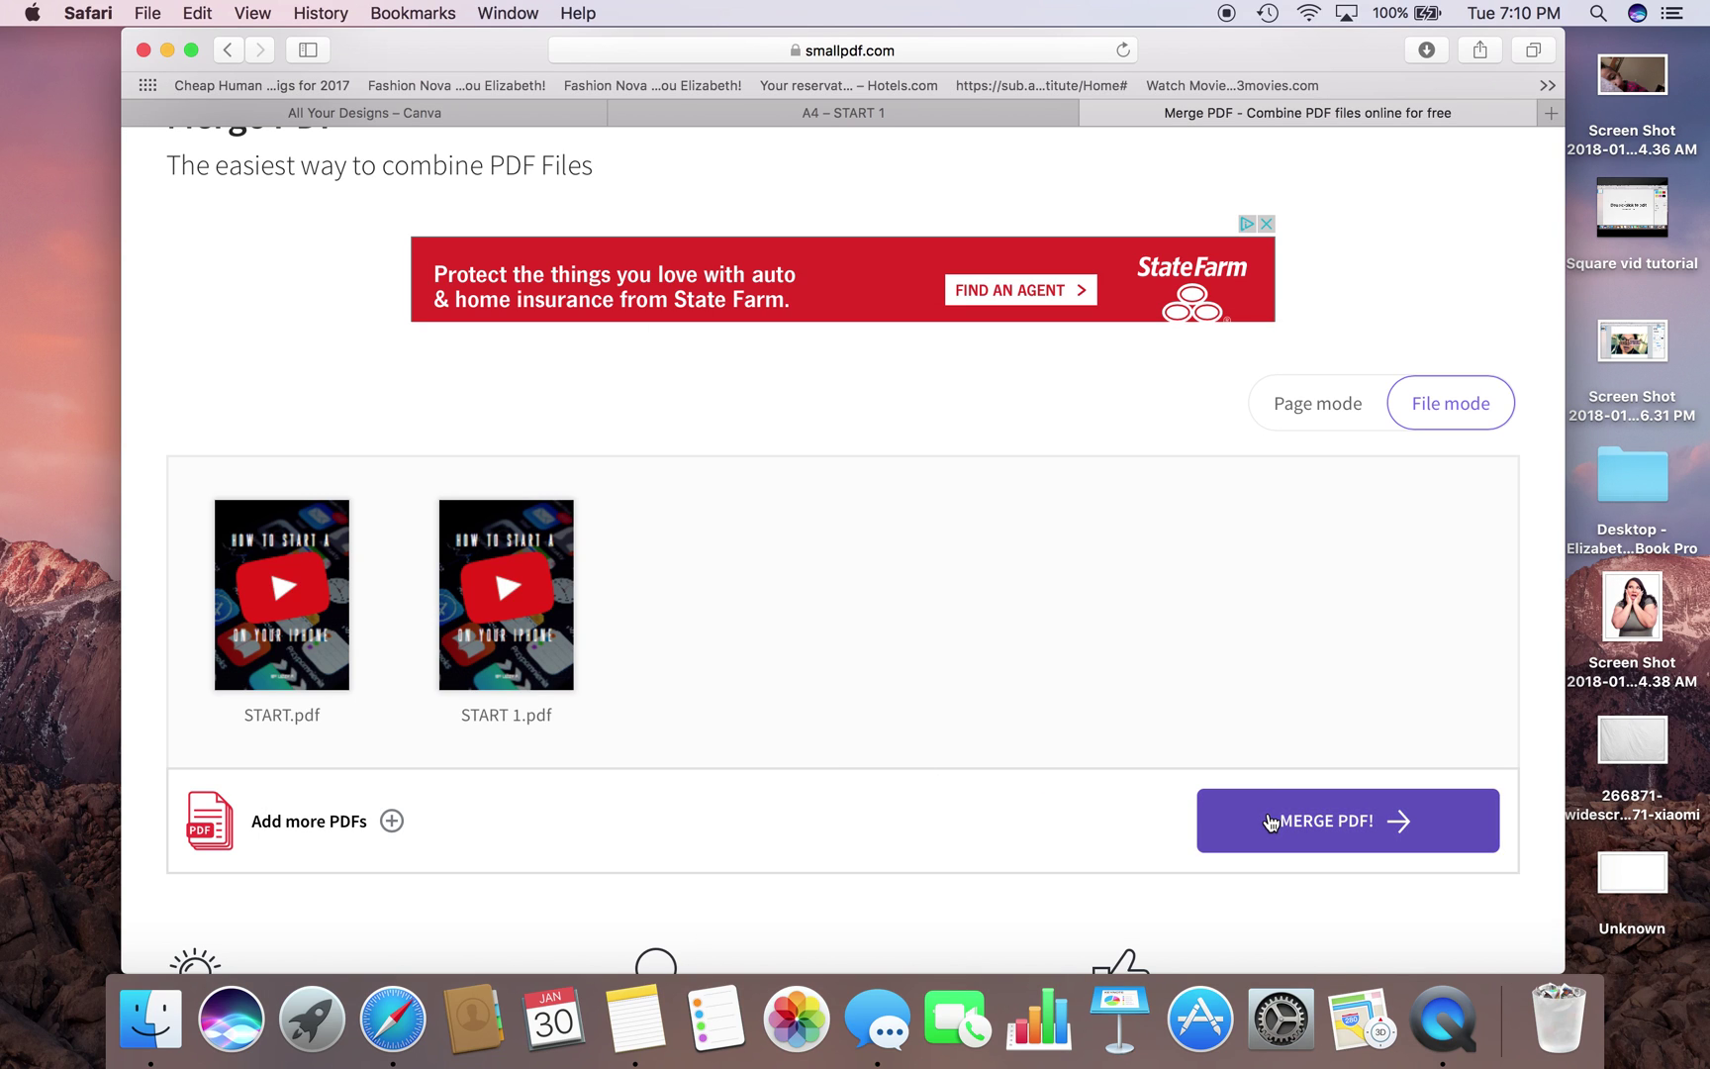
left_click(1271, 819)
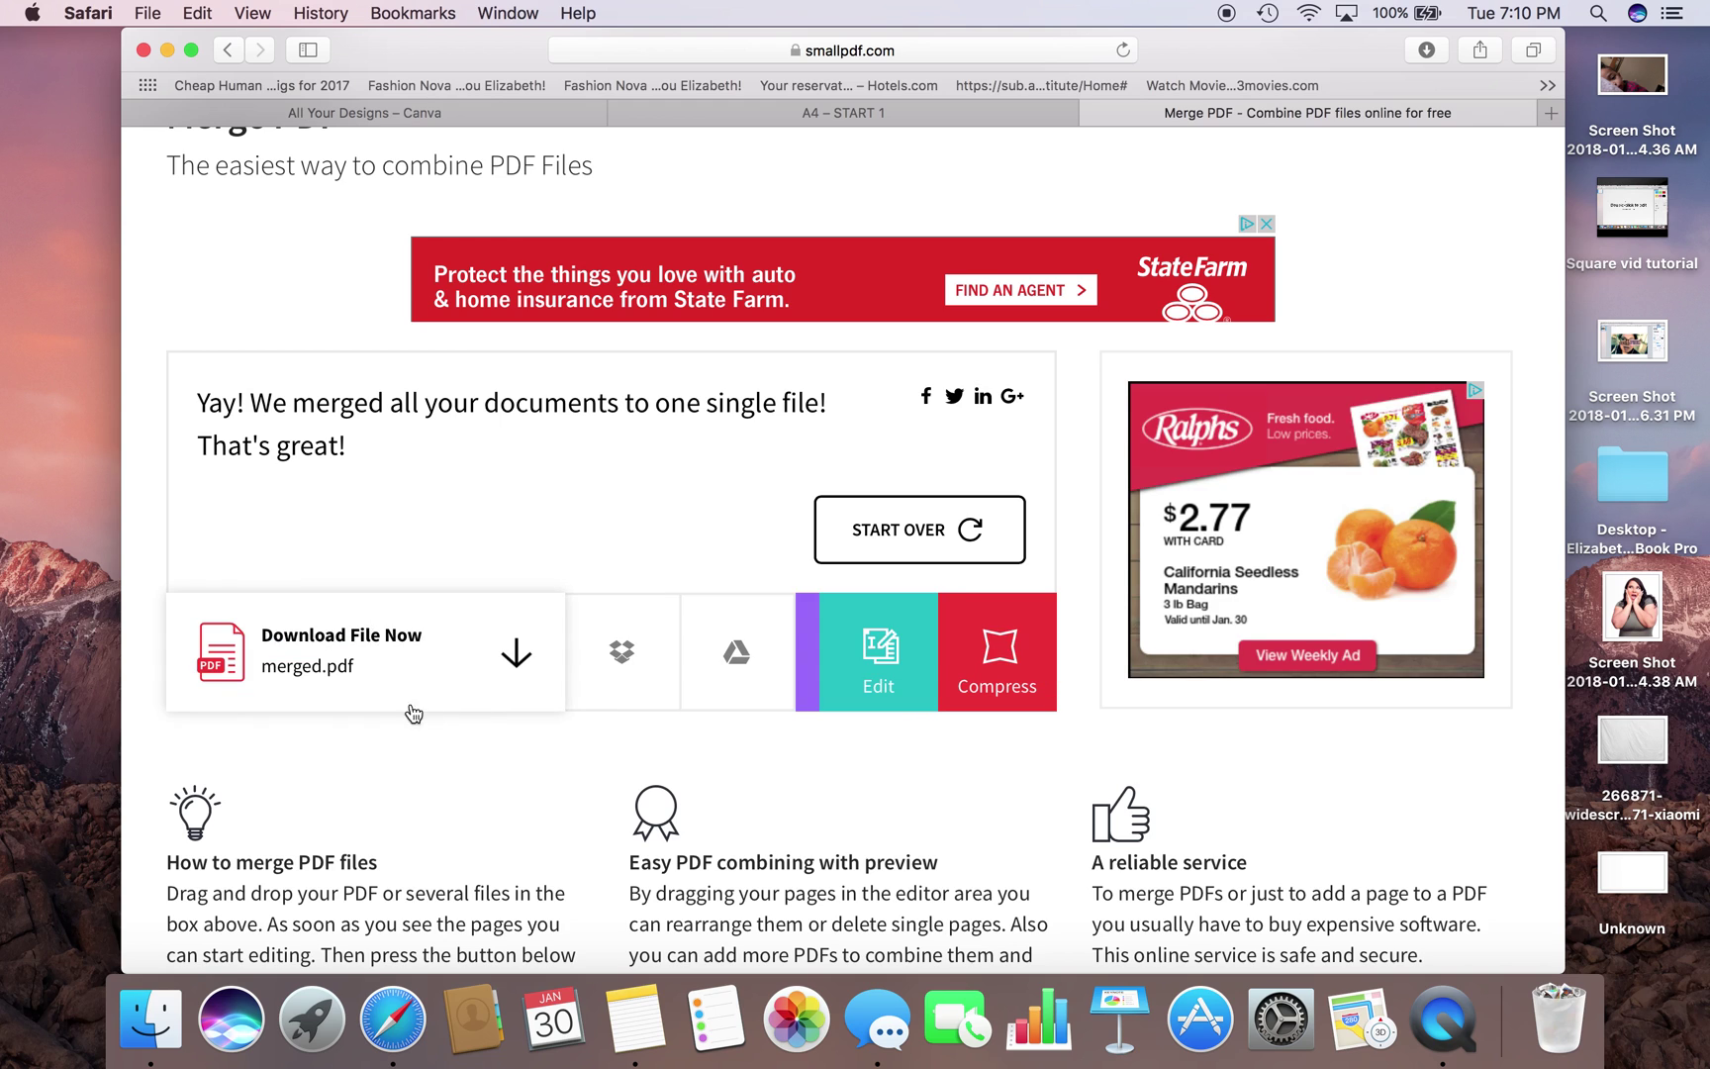
- Download the combined 10-page merged.pdf
left_click(505, 665)
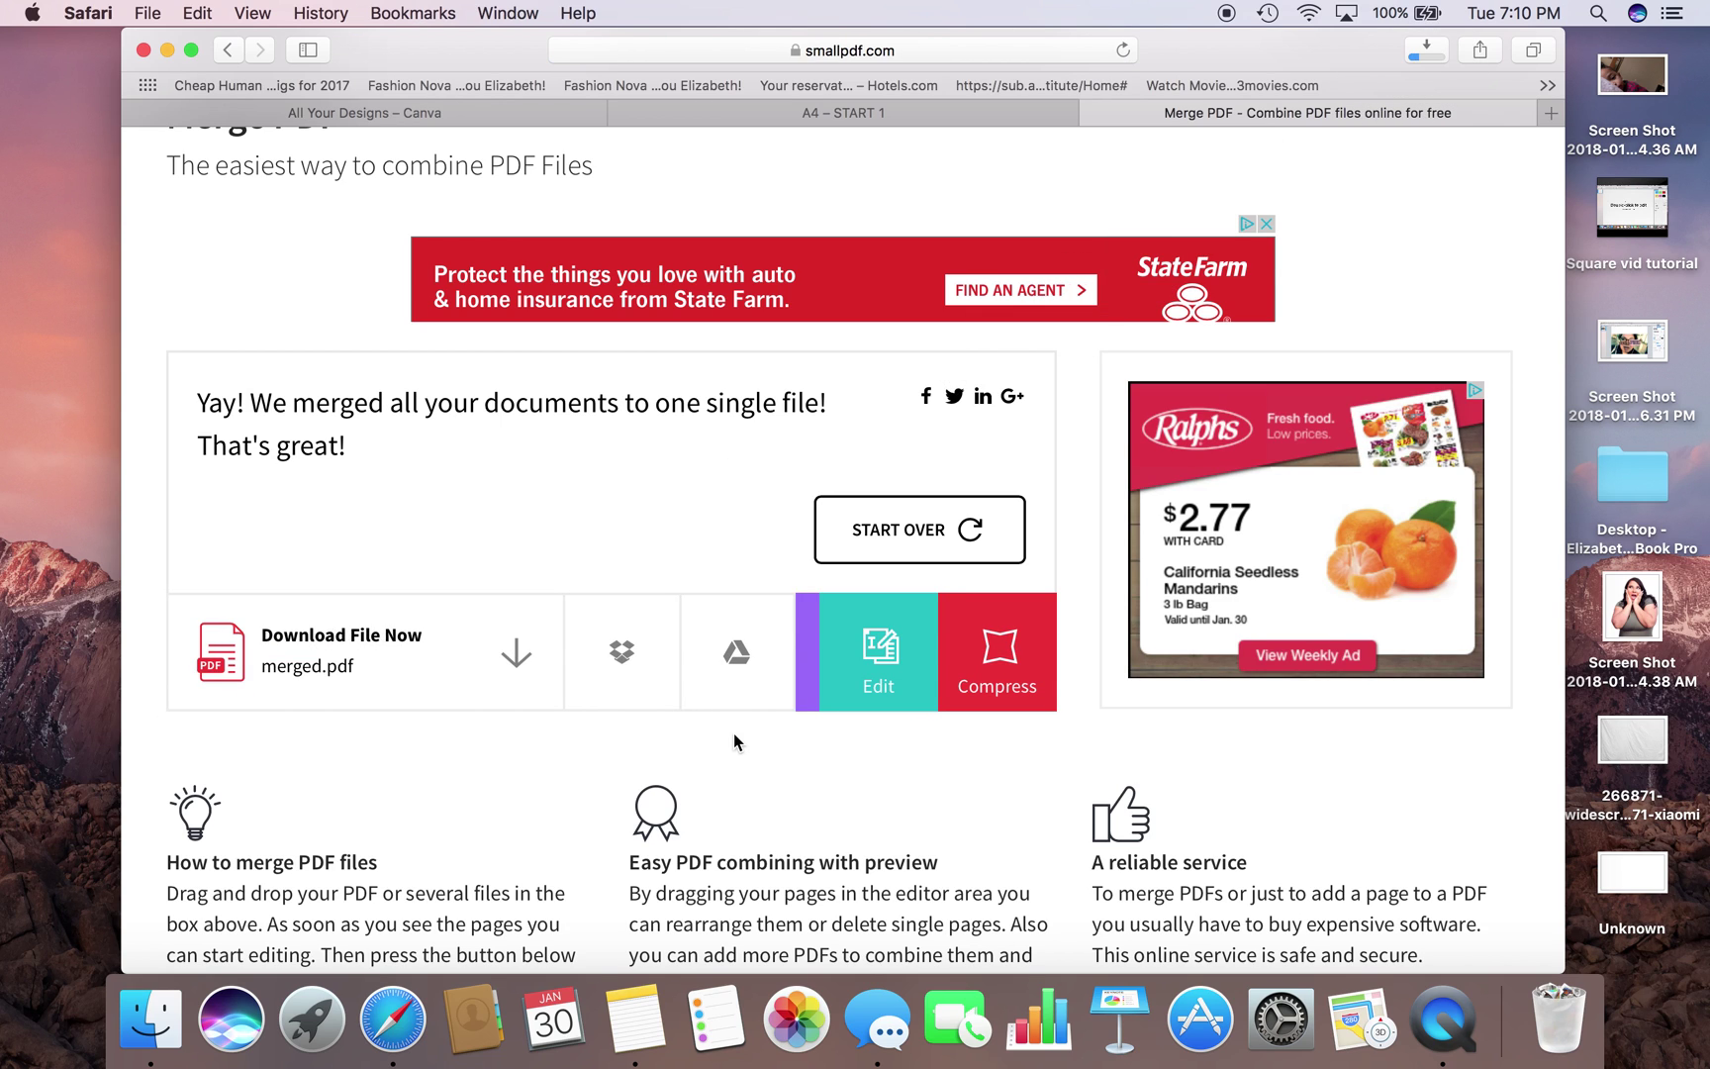
mouse_move(730, 674)
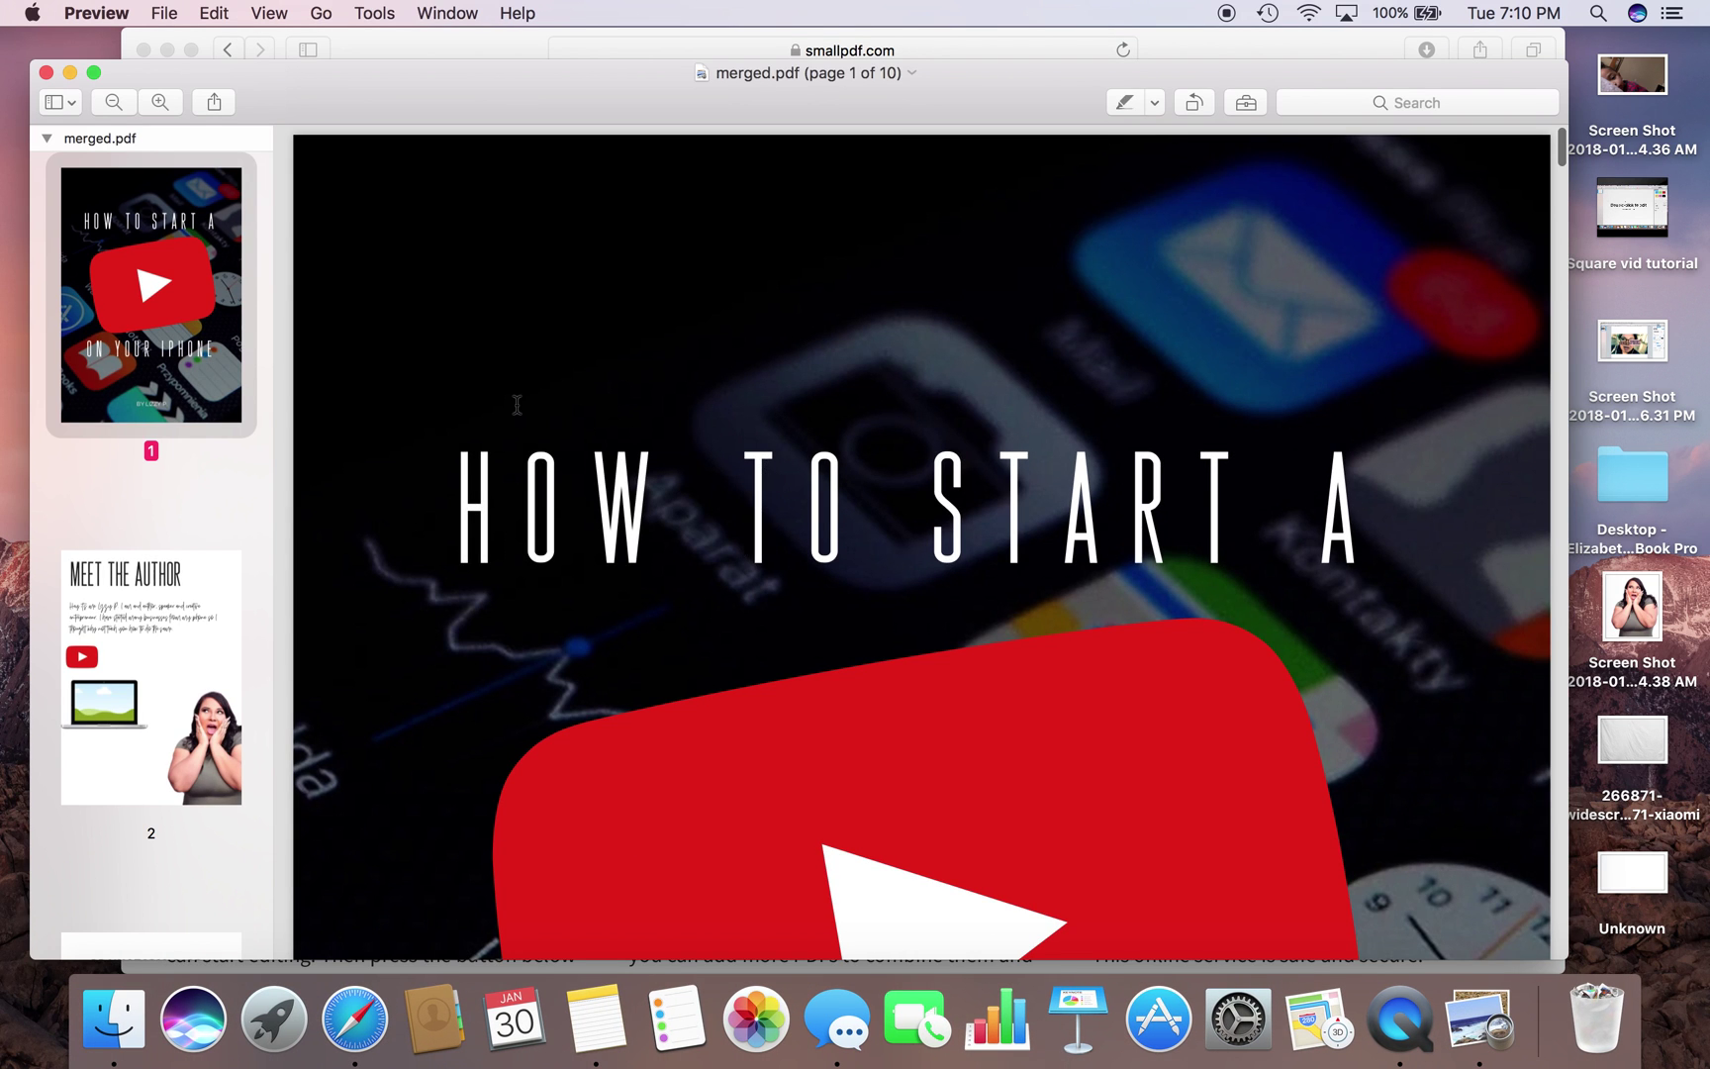
scroll(516, 404, "down", 15)
scroll(517, 404, "down", 20)
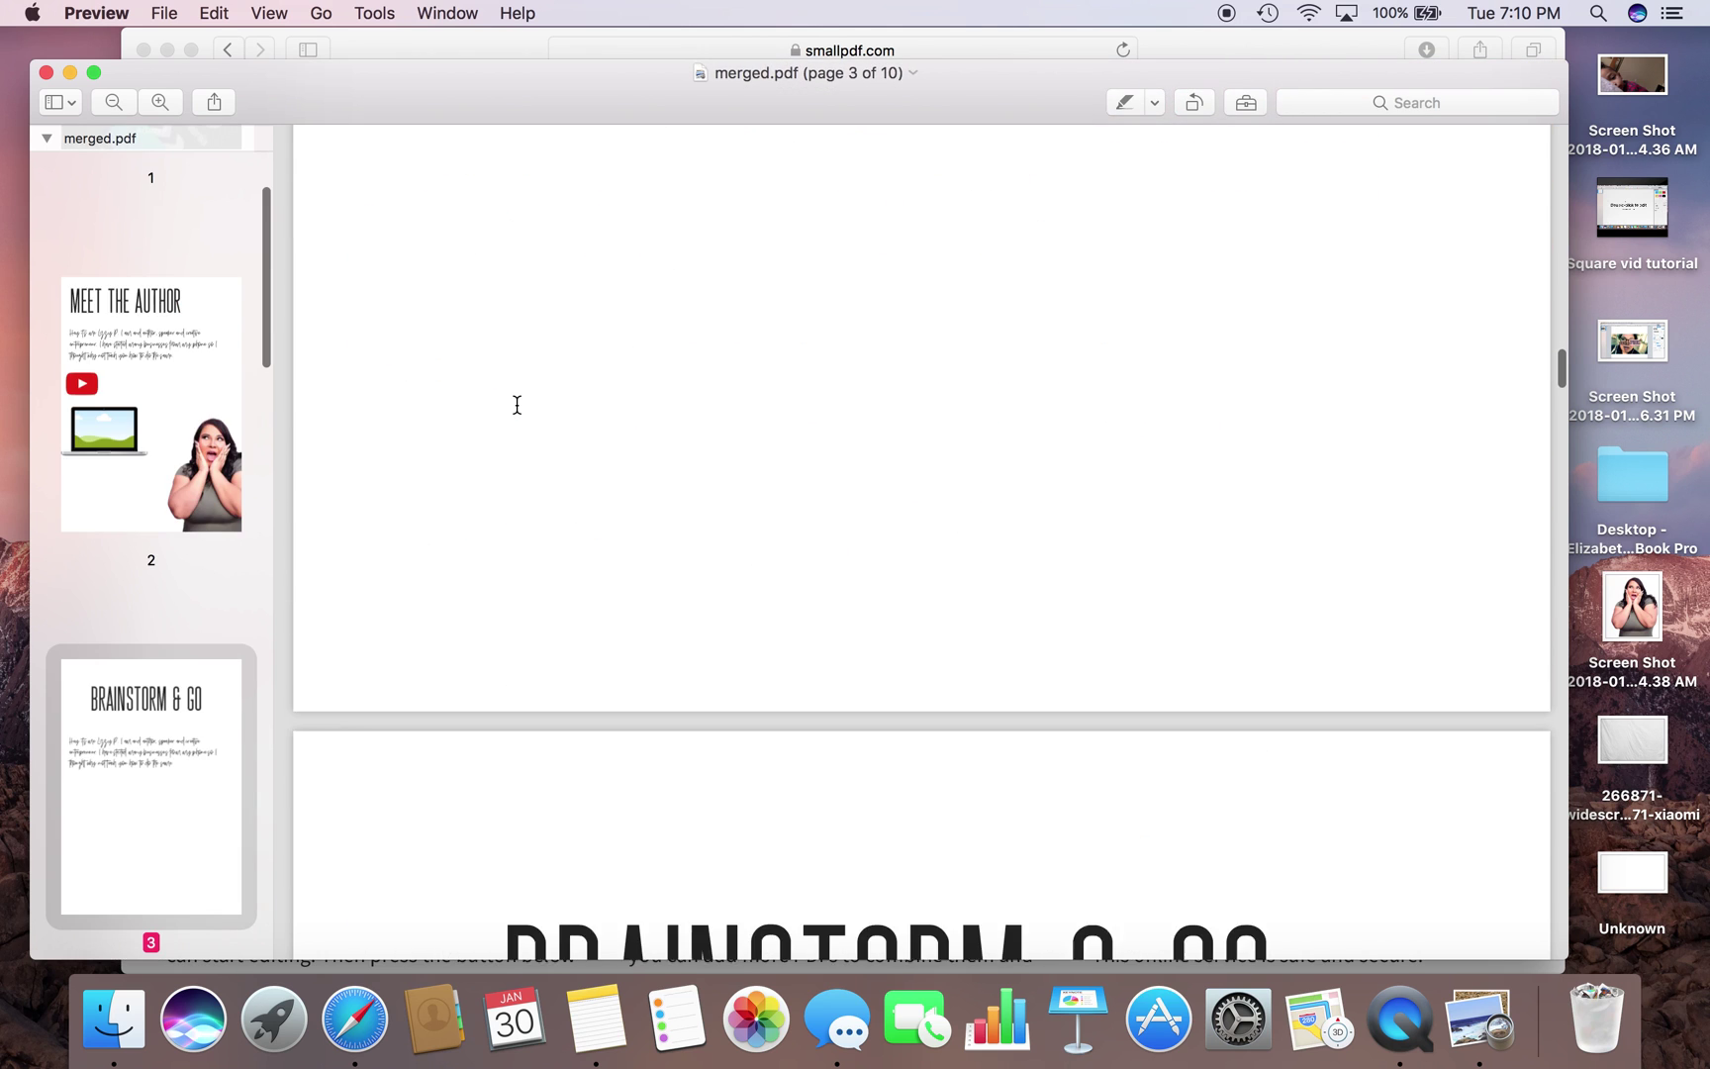
scroll(516, 403, "down", 20)
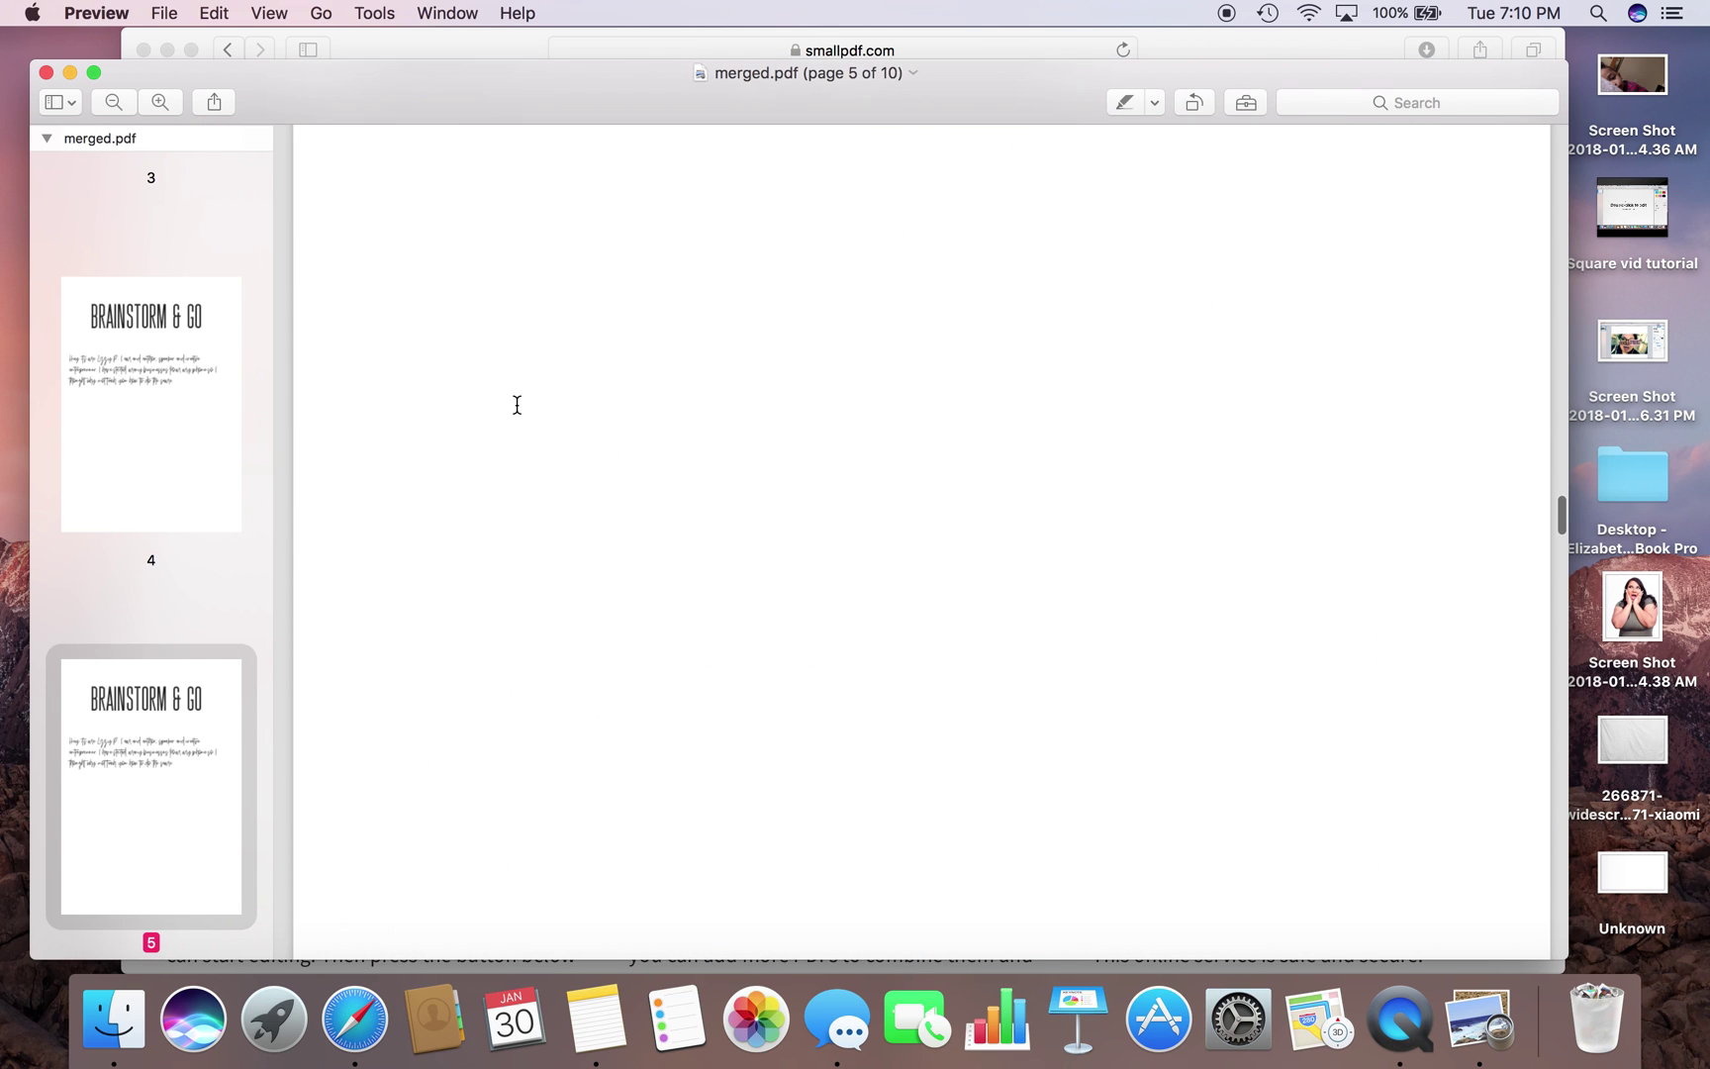
scroll(517, 404, "down", 20)
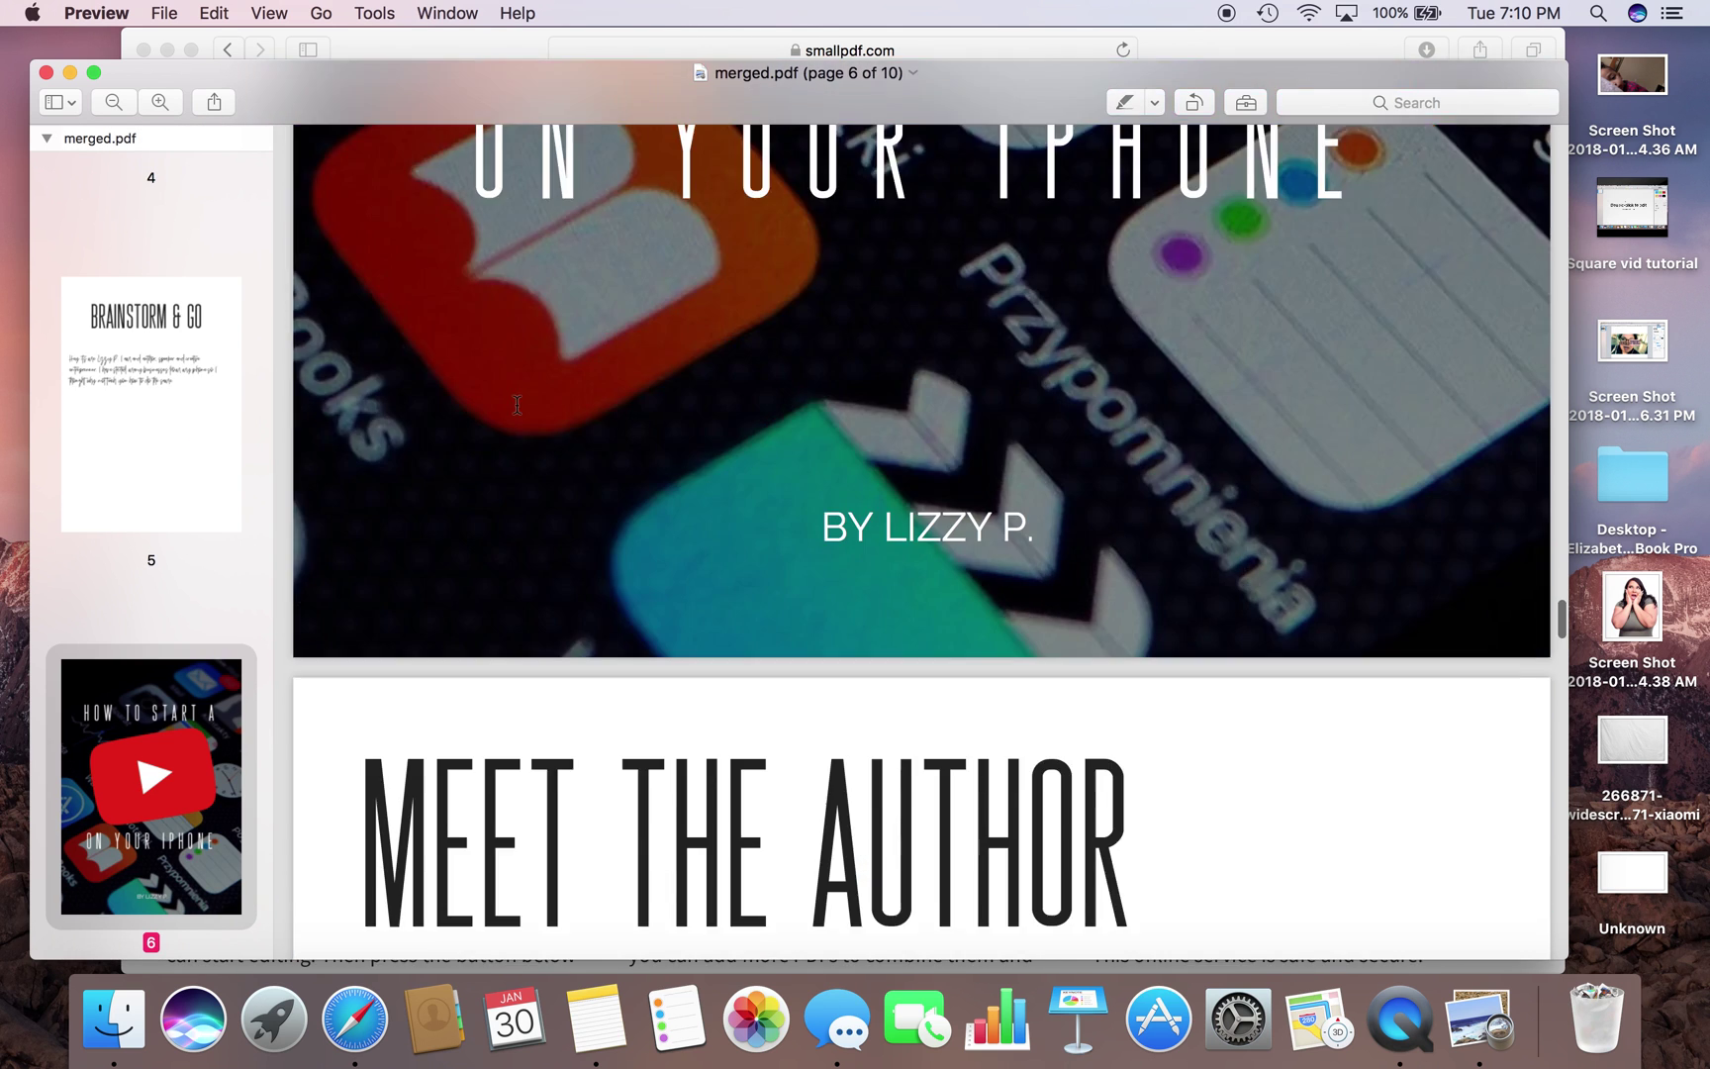
scroll(516, 404, "down", 15)
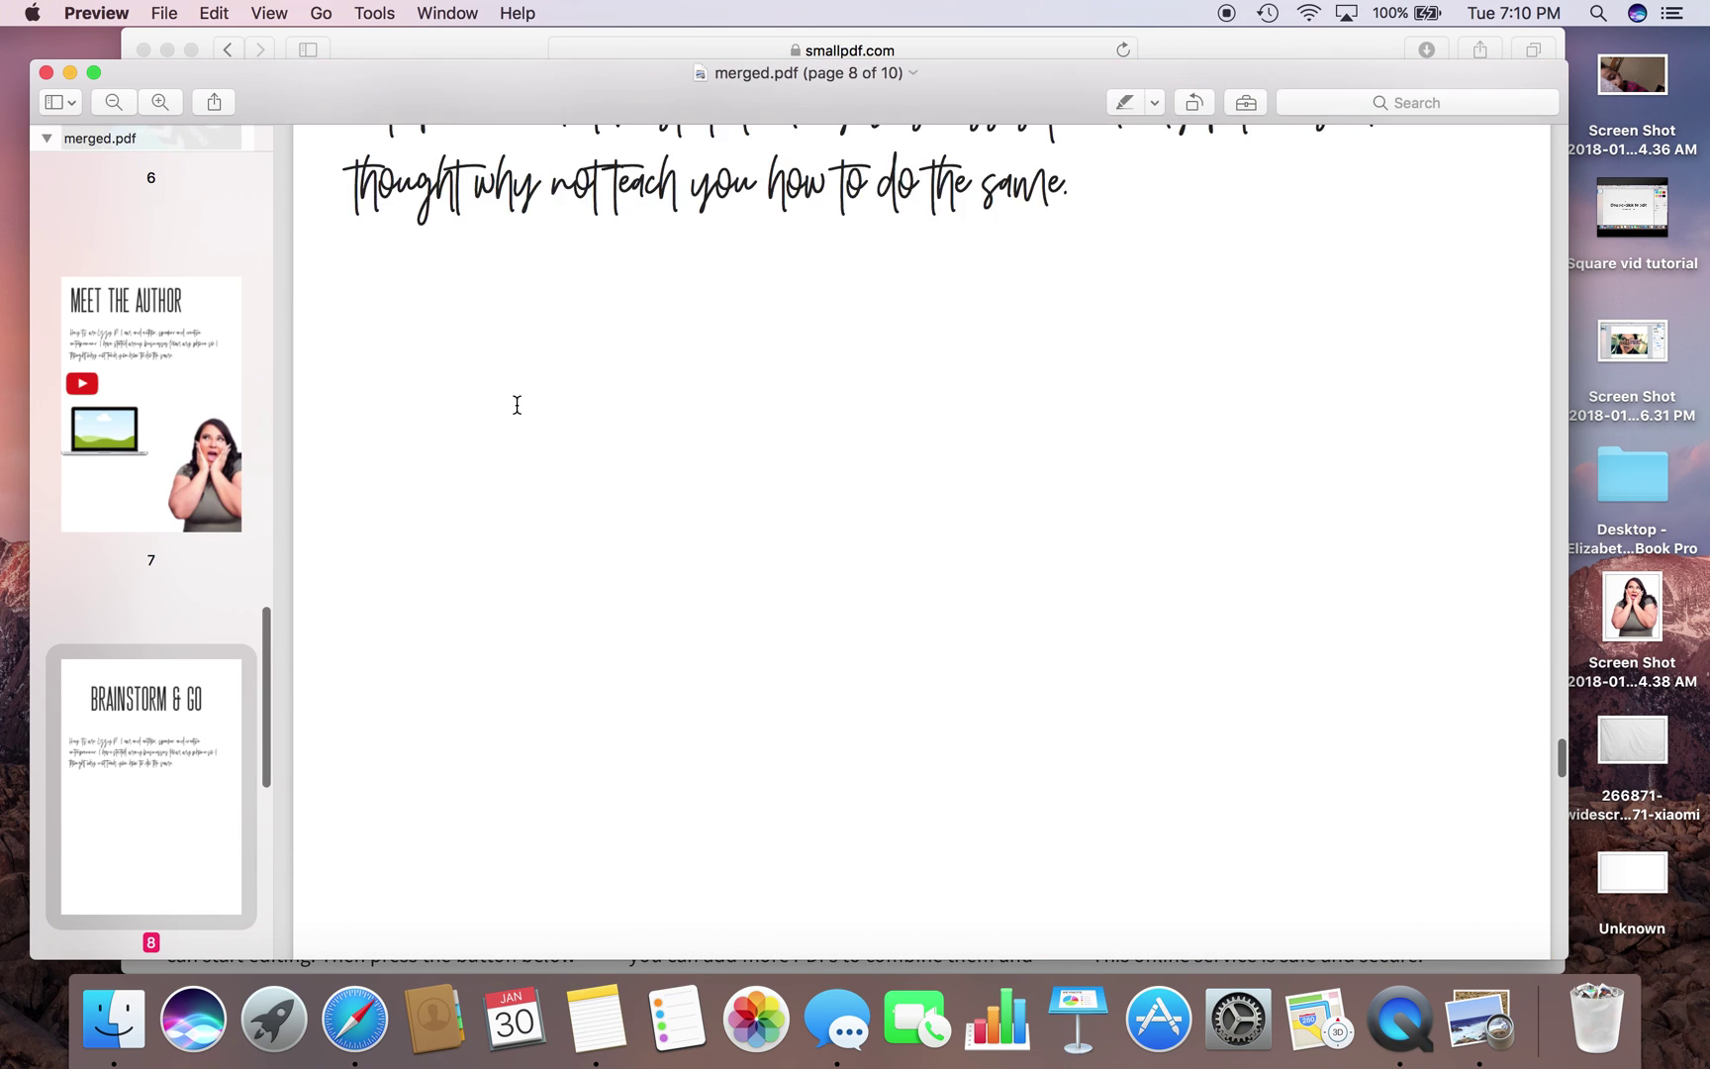
- Close the merged.pdf preview and return to the Canva A4 – START 1 design
left_click(47, 73)
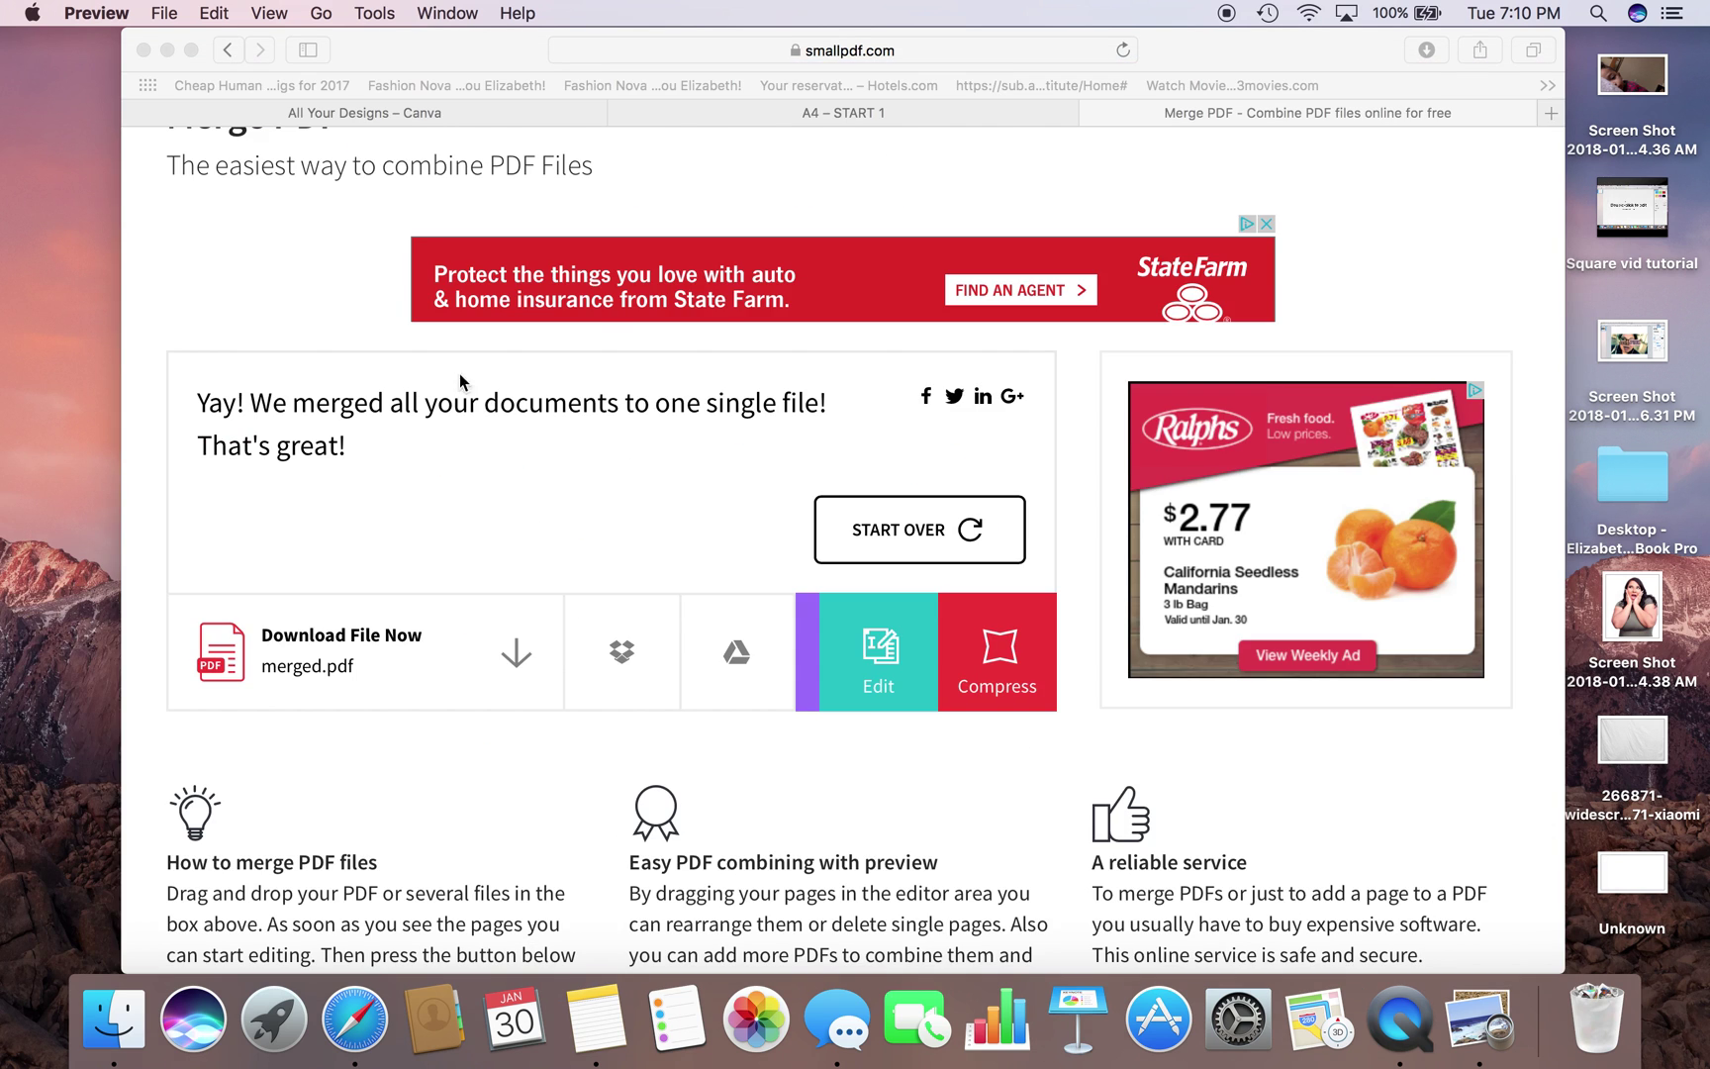
scroll(763, 589, "up", 4)
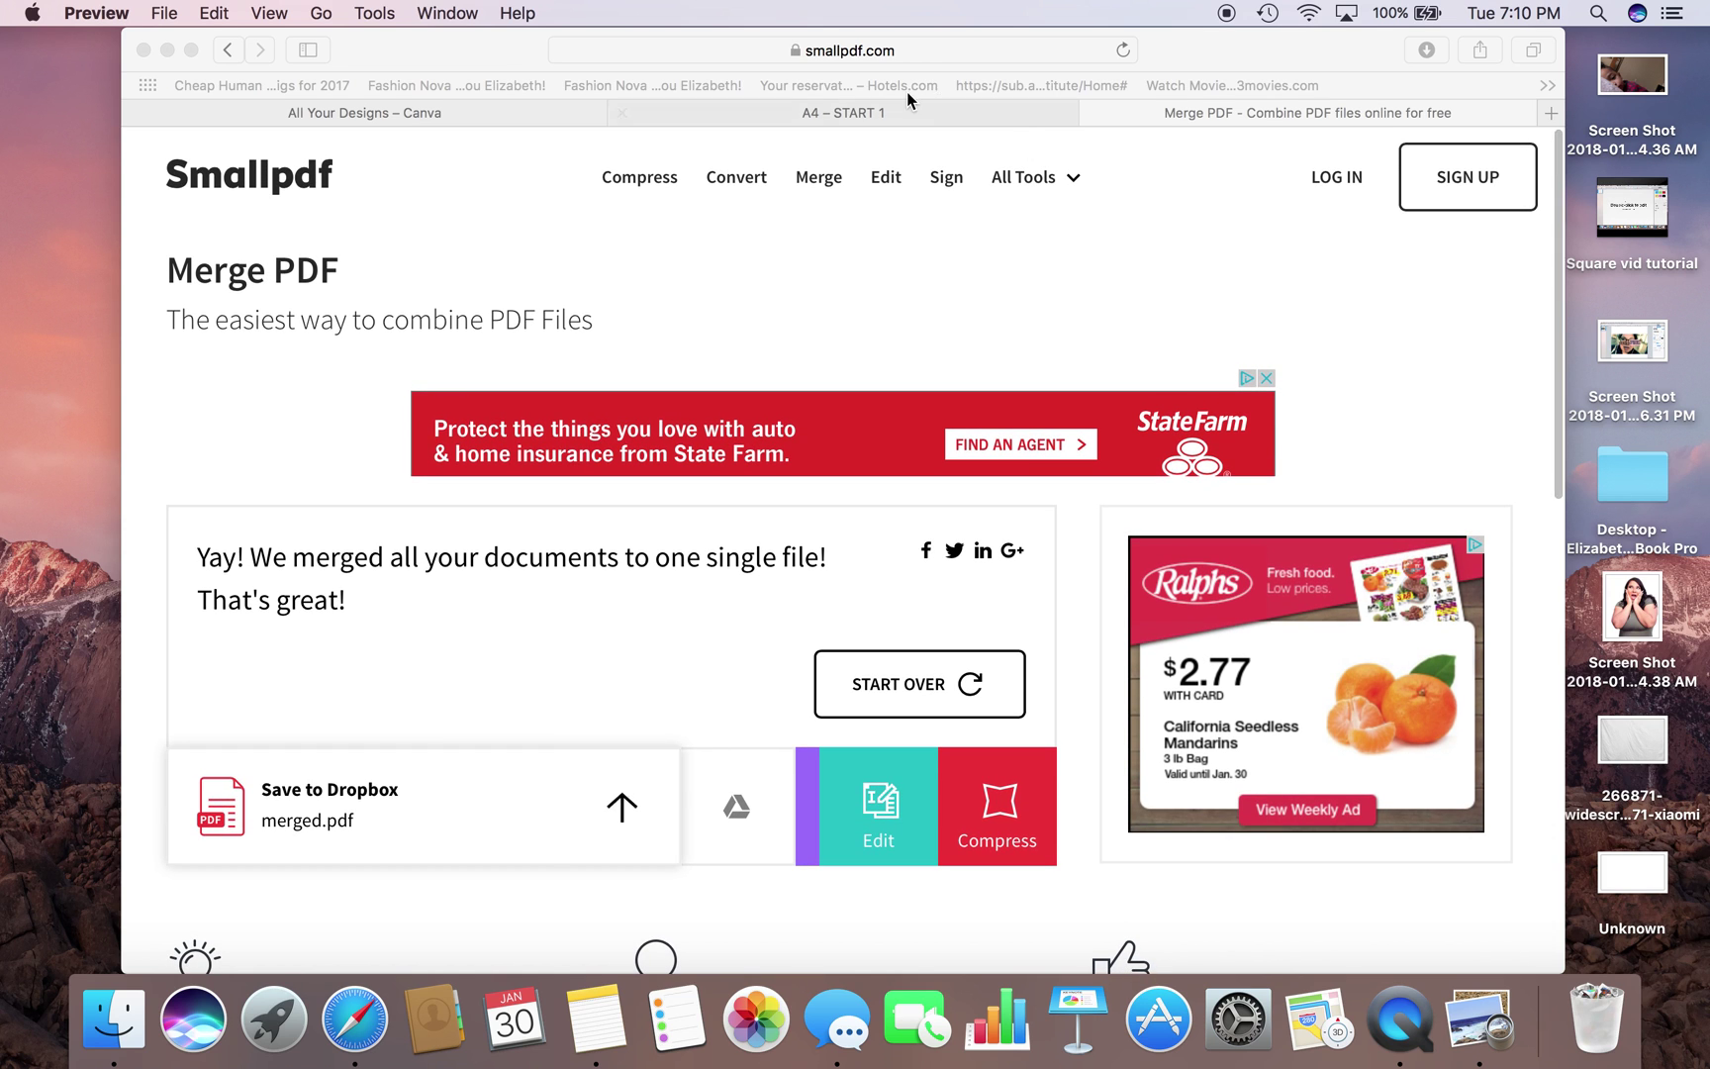
left_click(871, 113)
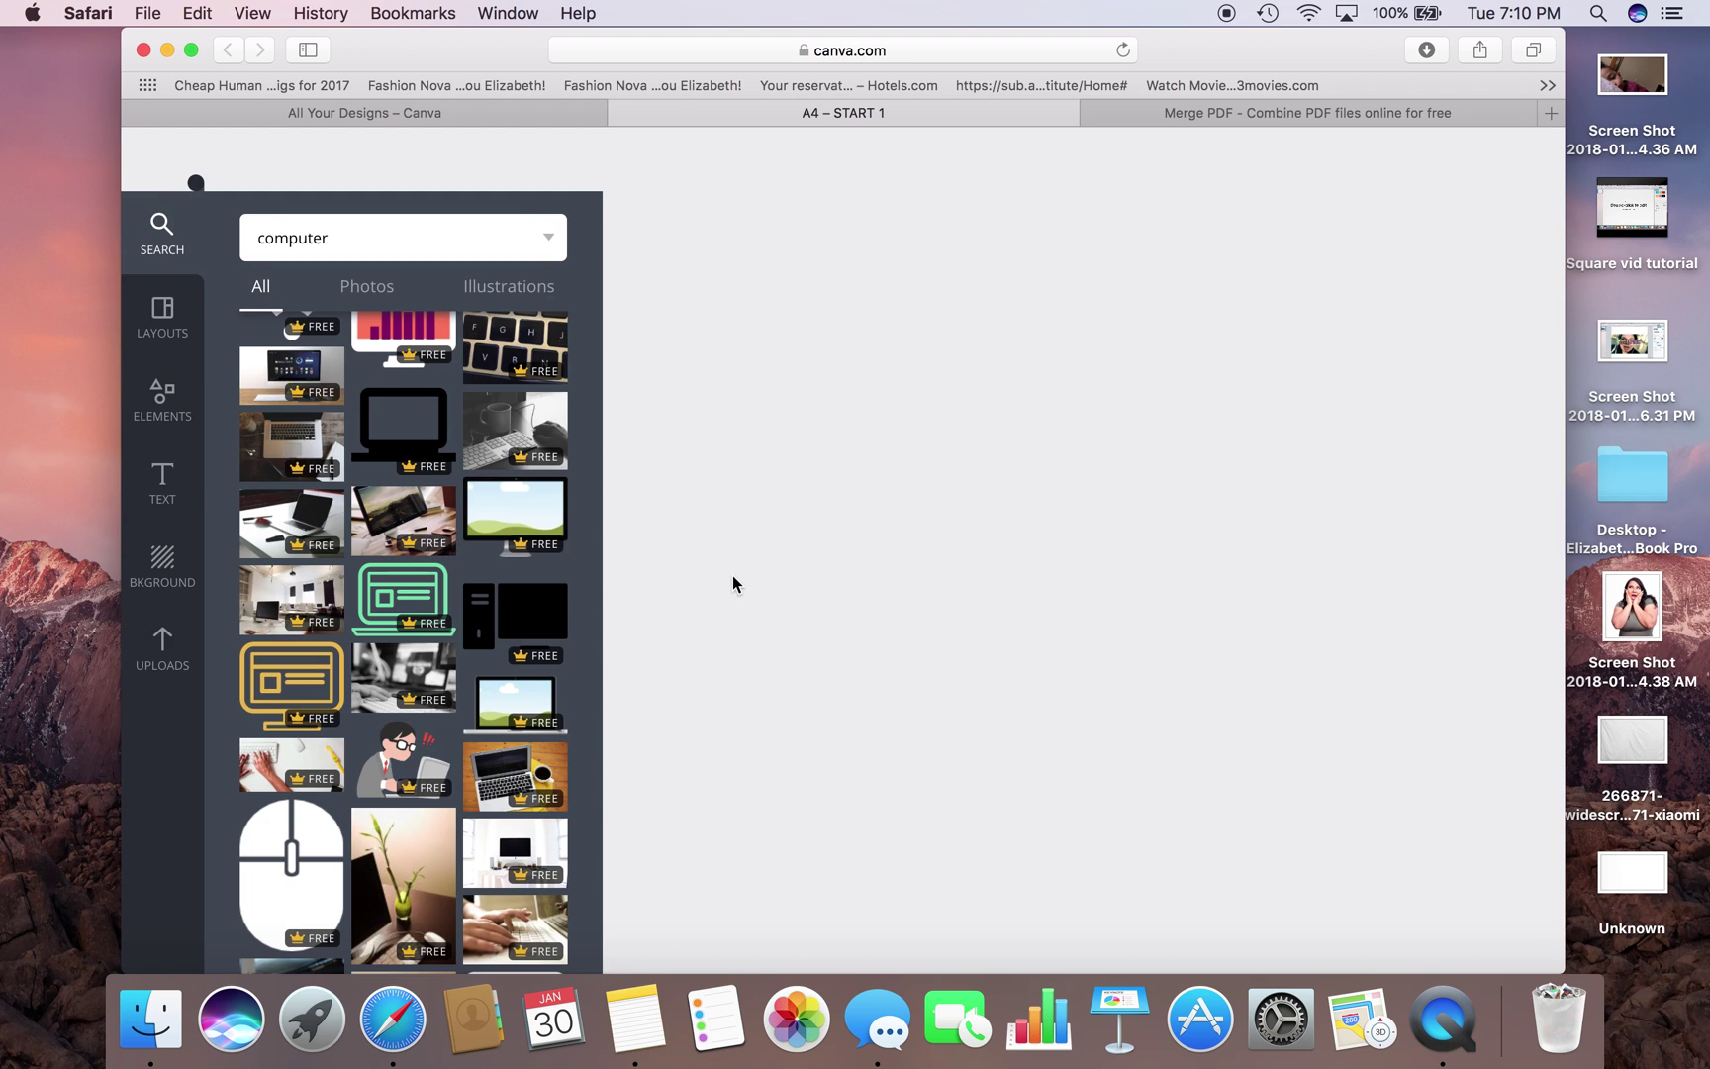